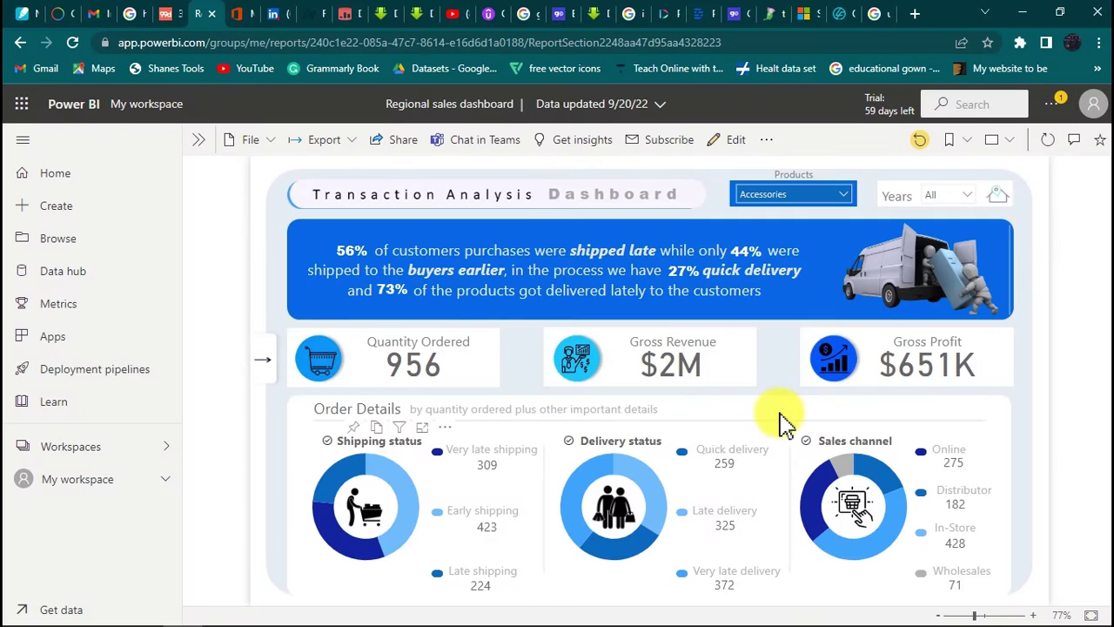
- View the Transaction Analysis dashboard in full screen and return to the normal view
click(1007, 146)
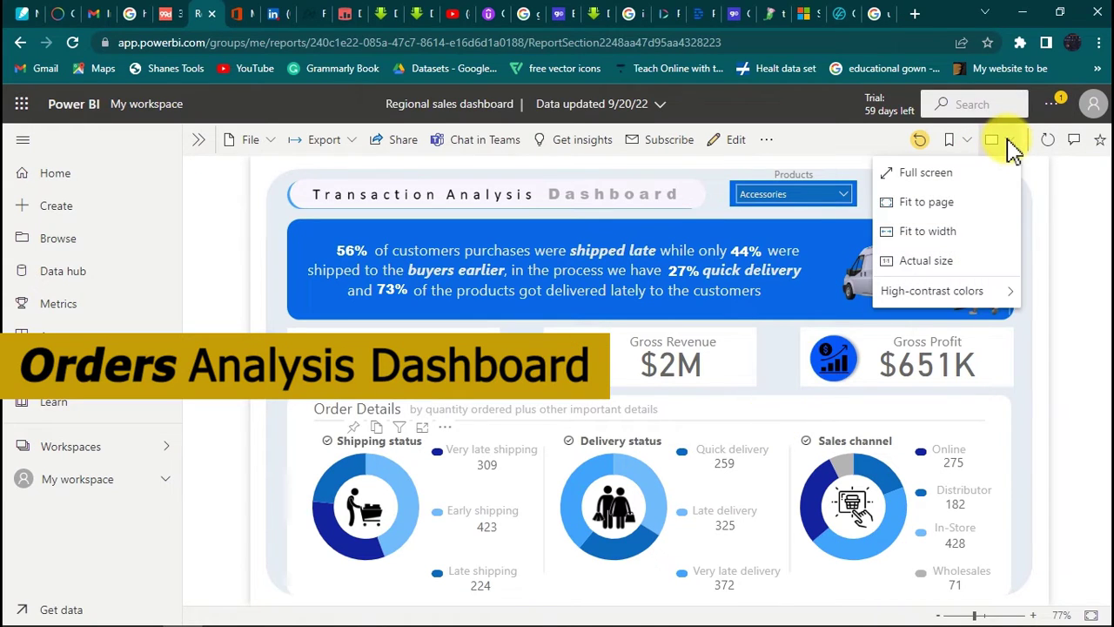
click(933, 175)
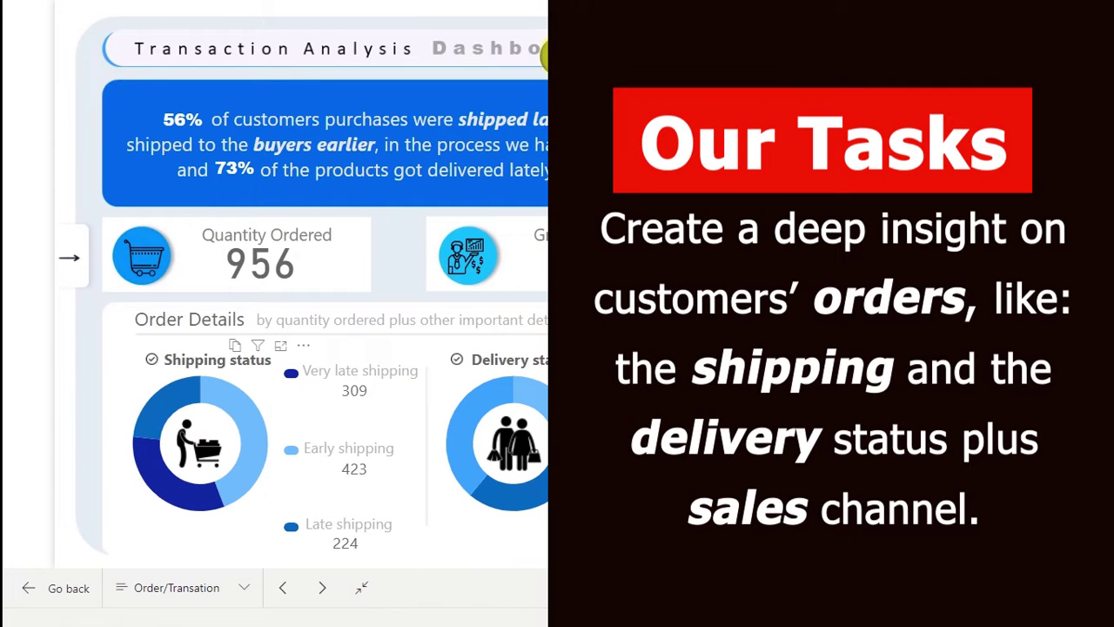
key(Escape)
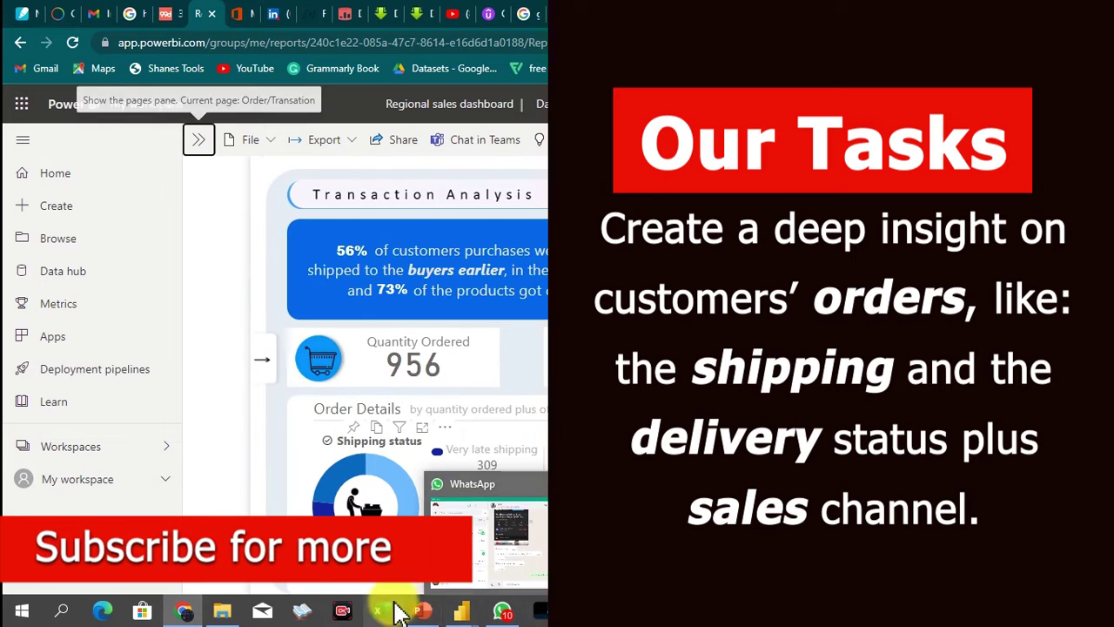
- Switch to the Practice for Regions report in Power BI Desktop
mouse_move(470, 609)
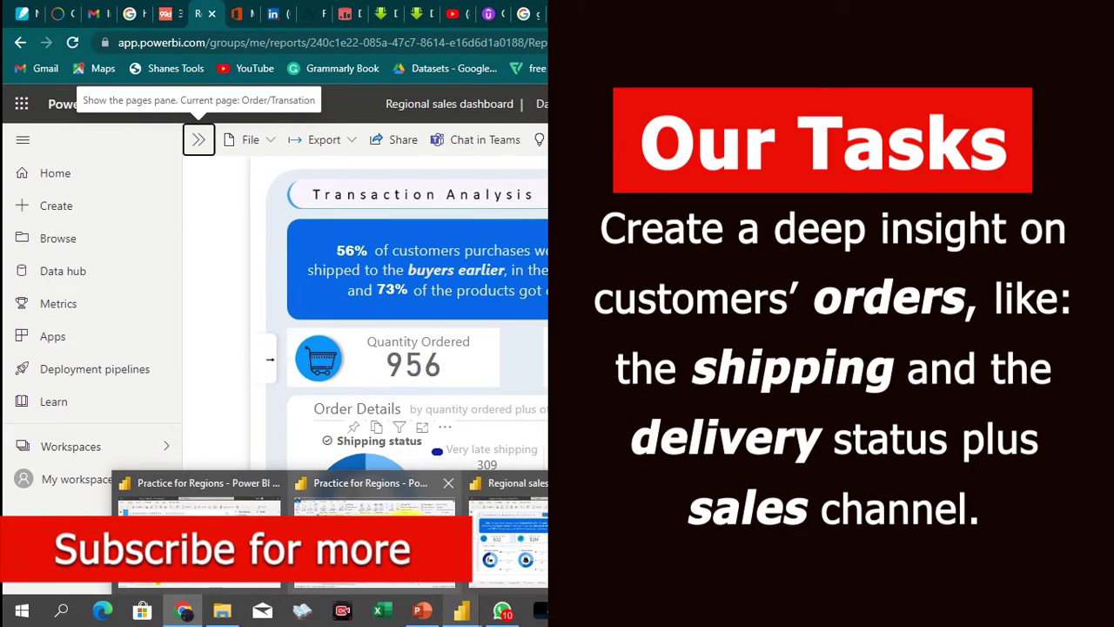
mouse_move(375, 544)
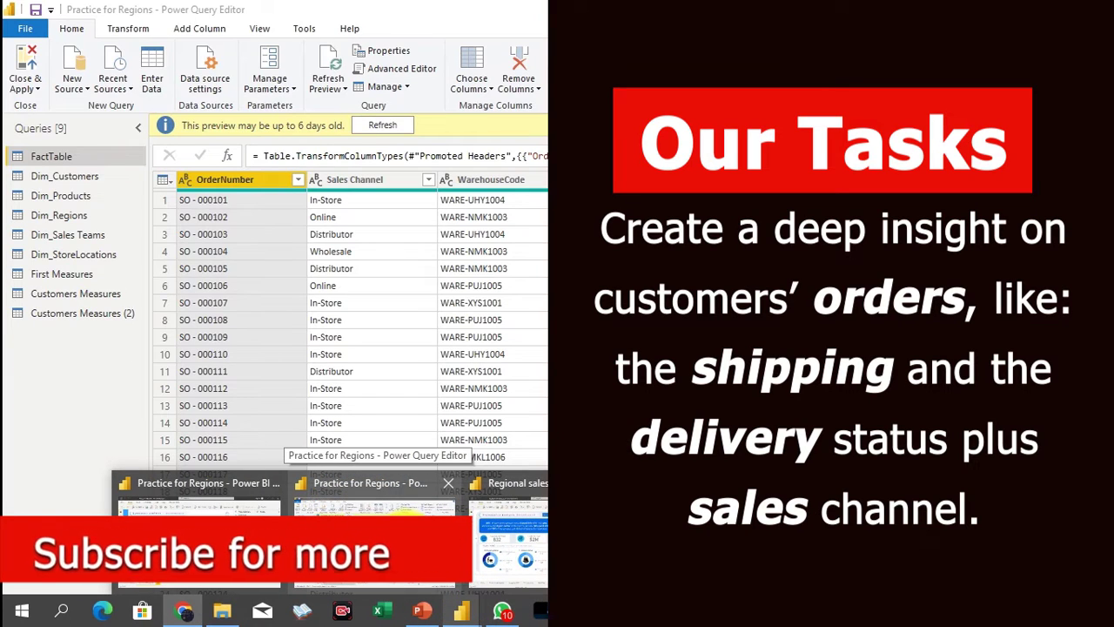
click(222, 516)
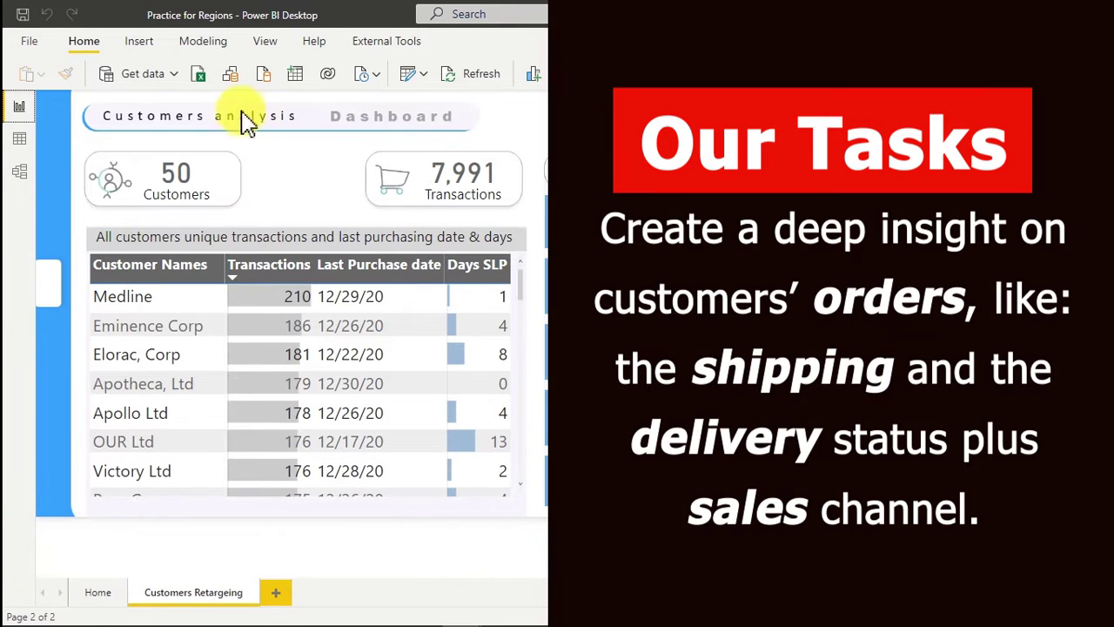
- Examine the OrderDate, ShipDate and DeliveryDate columns of FactTable in the data view
click(20, 143)
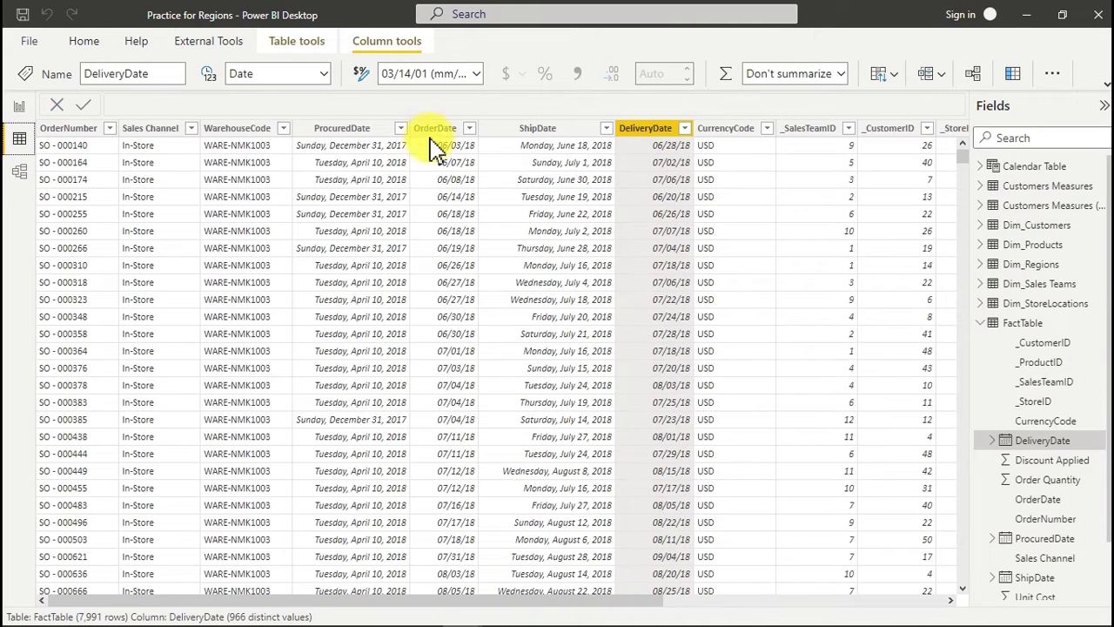
click(430, 123)
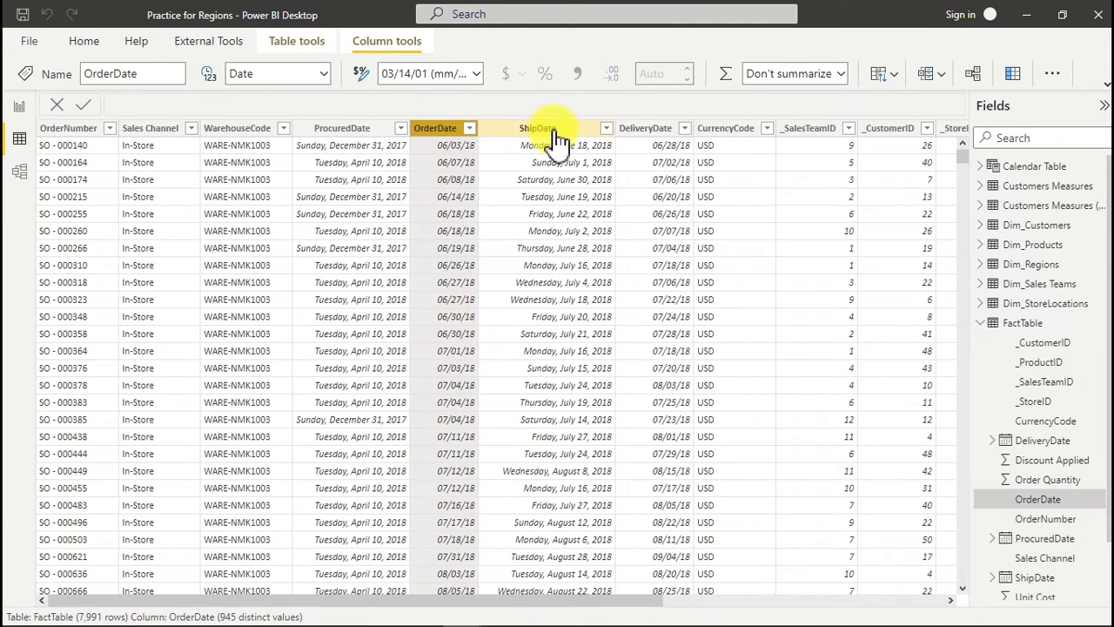
click(557, 140)
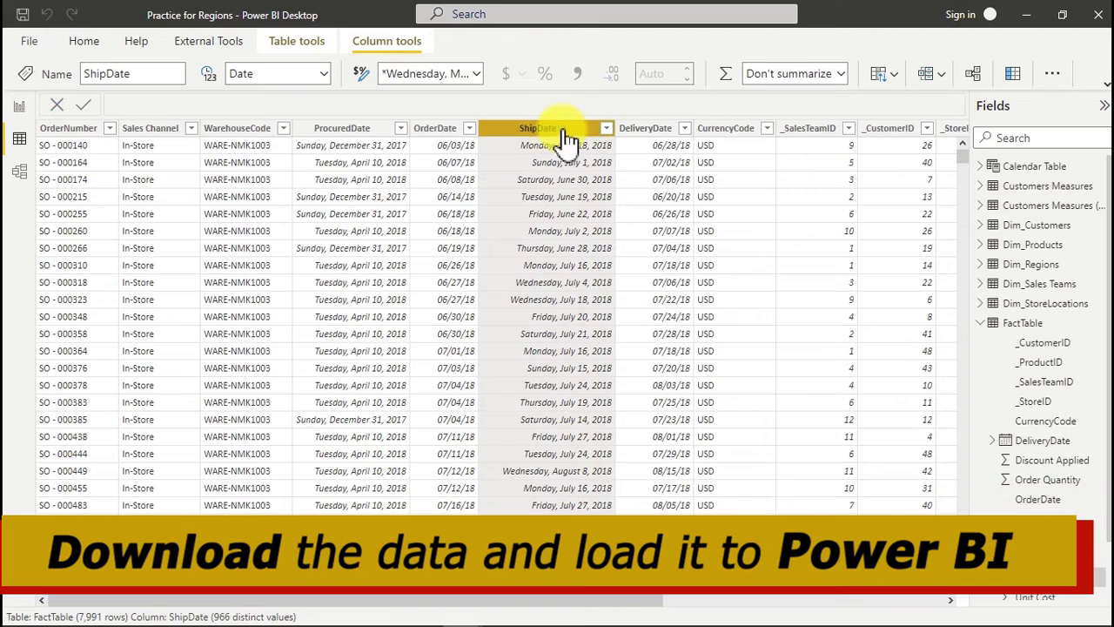
click(648, 140)
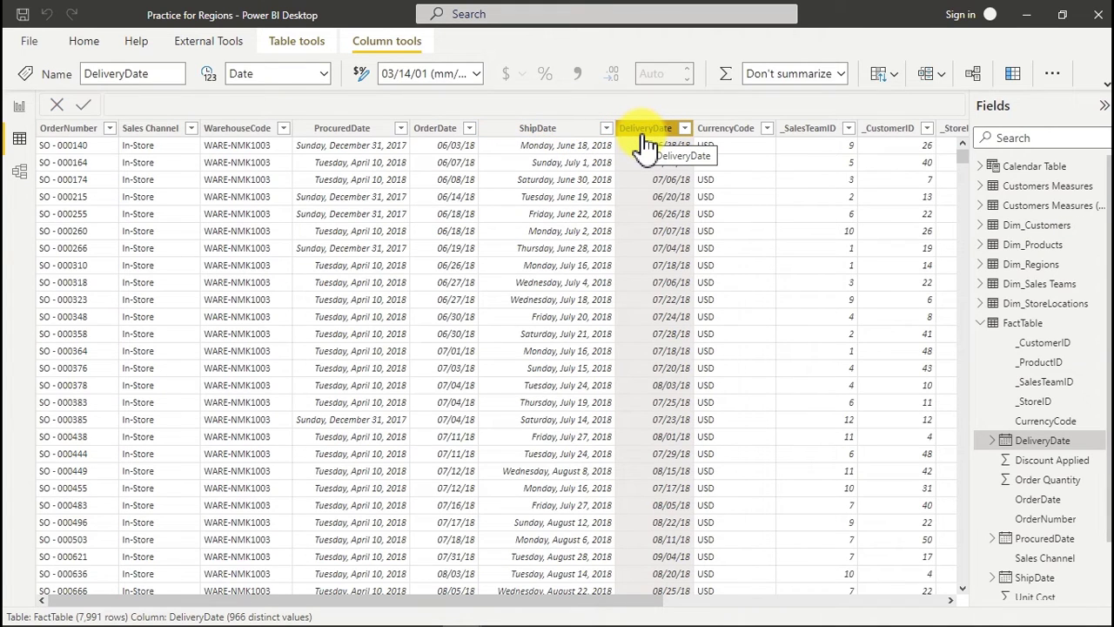
- Open the report's data in Power Query Editor and dismiss the notice about the preview's age
click(20, 109)
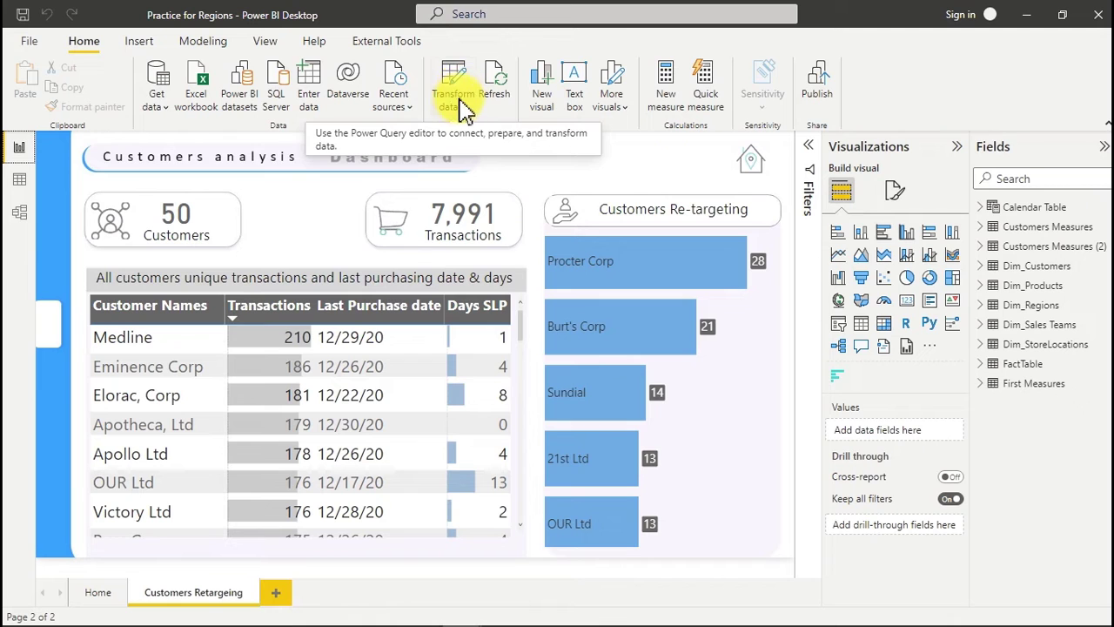
click(452, 83)
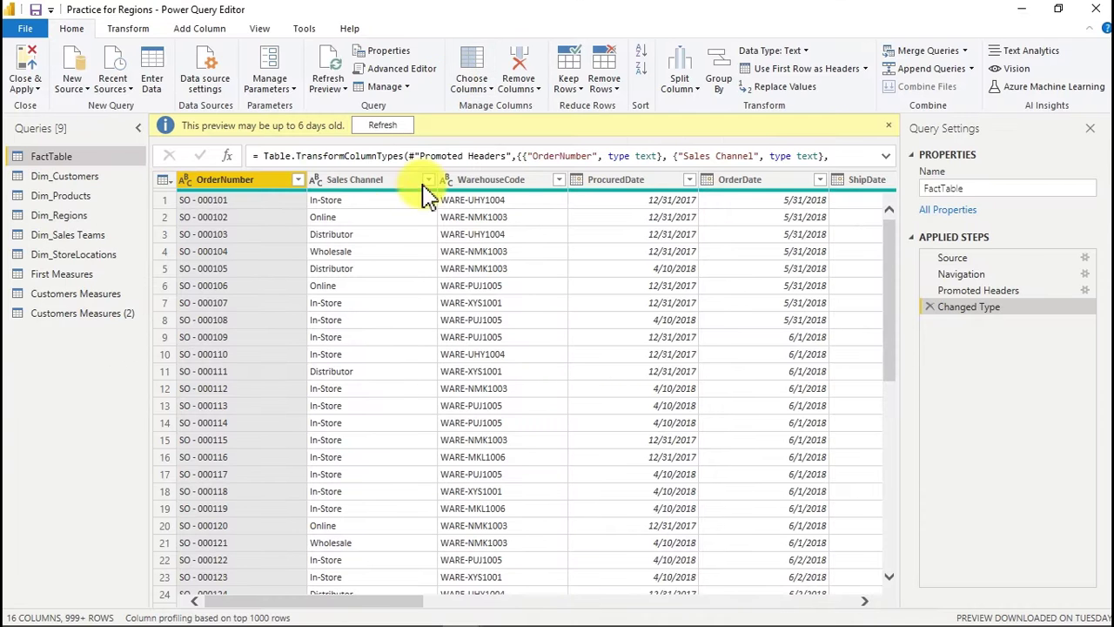
click(893, 126)
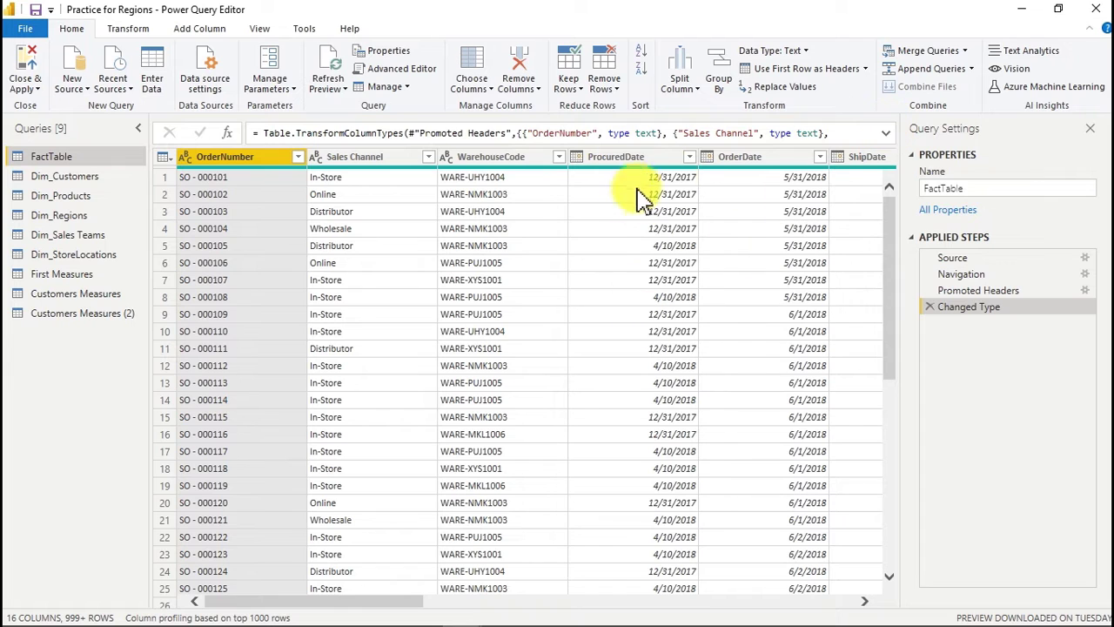
- Start a custom column in the FactTable query and name it "Order vs Interval"
click(755, 160)
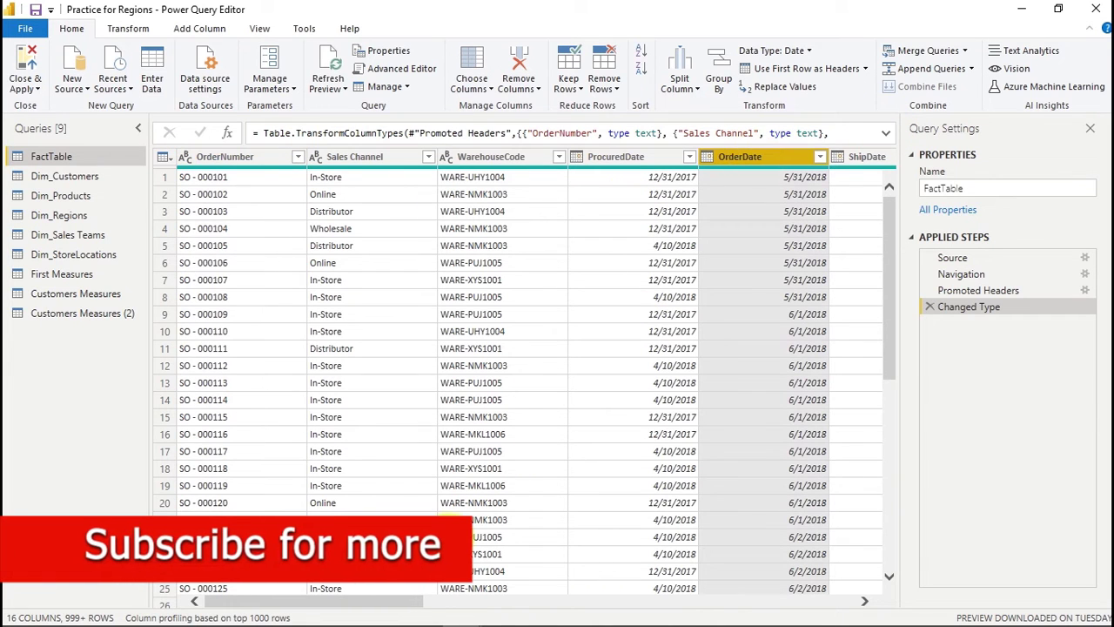
drag(397, 603, 529, 602)
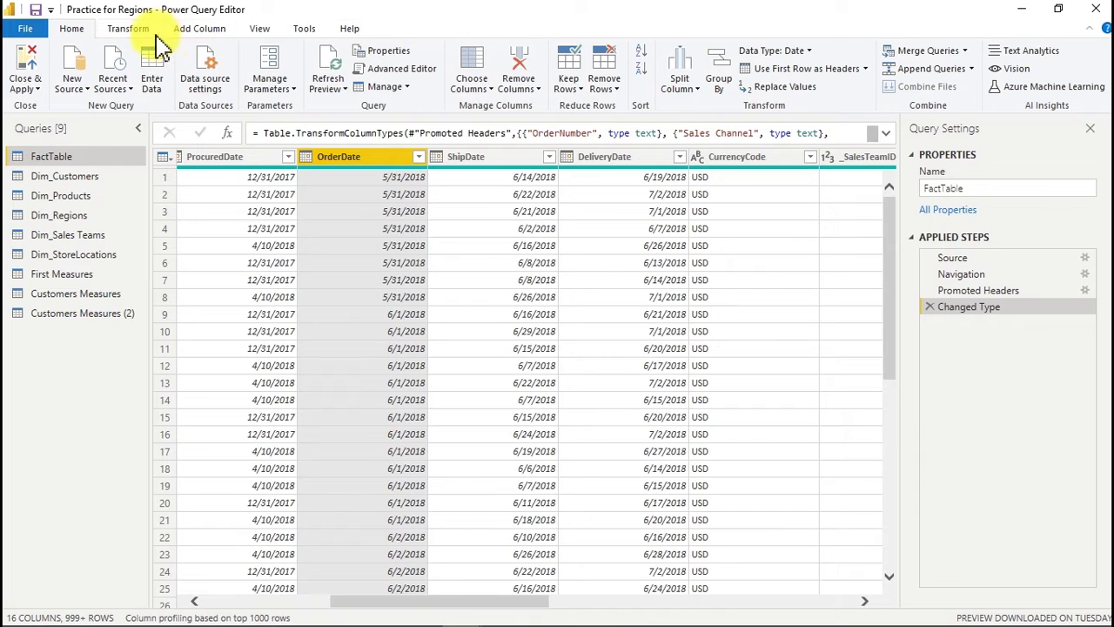
click(199, 35)
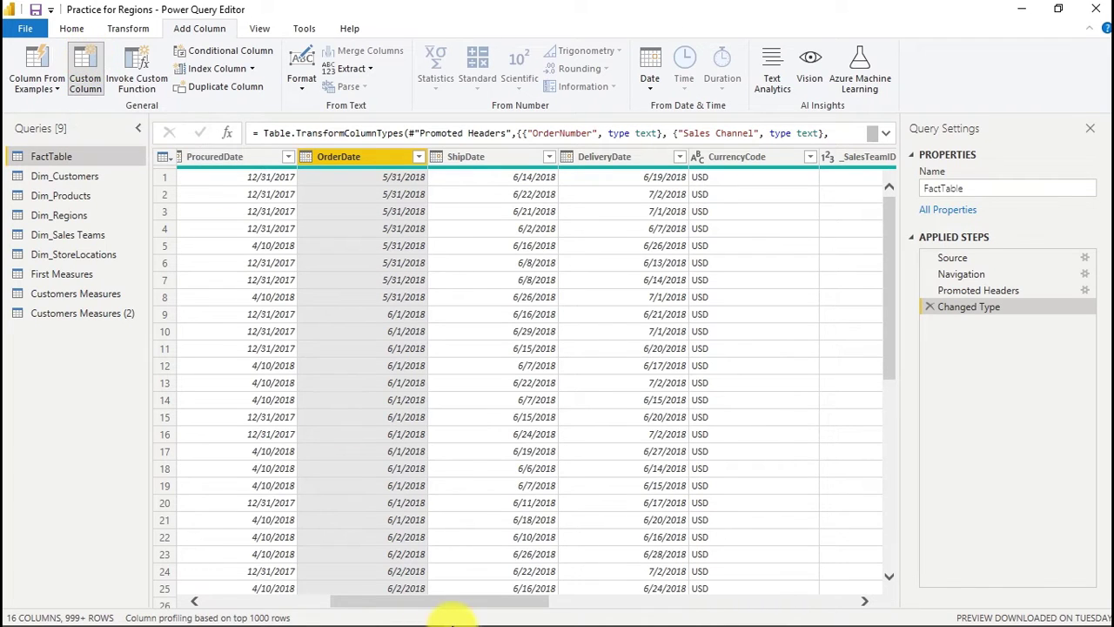
click(461, 610)
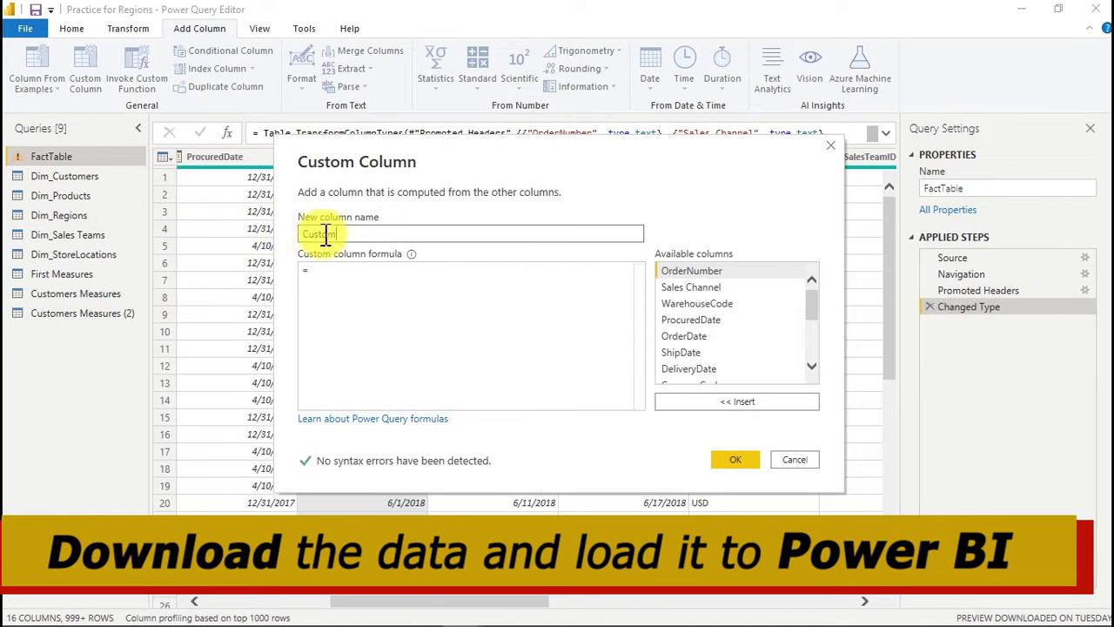
double_click(318, 235)
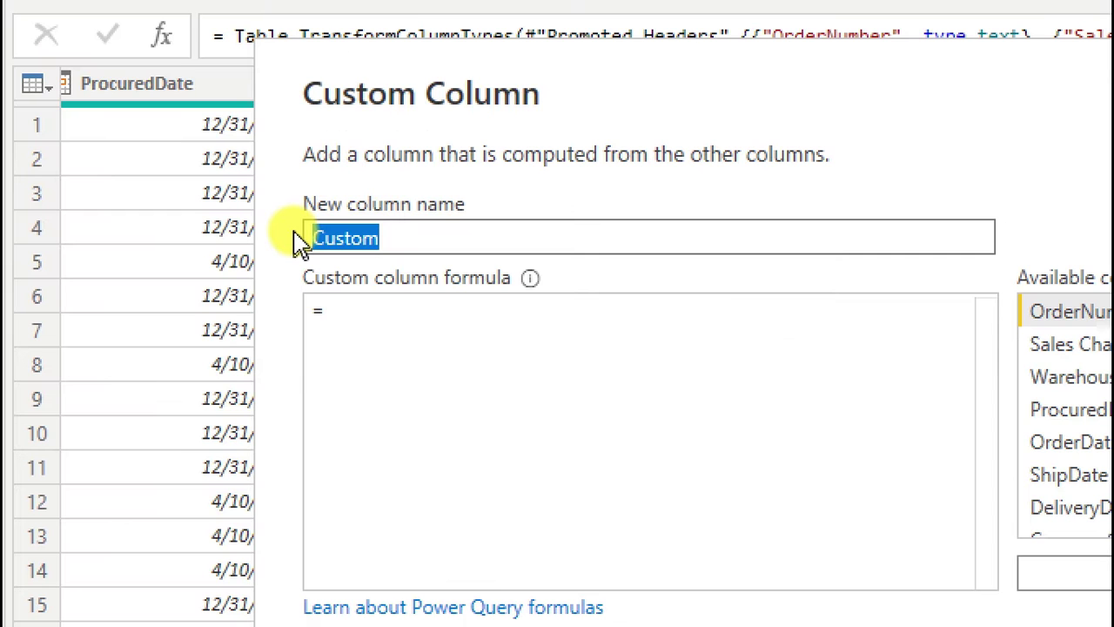
text(Order)
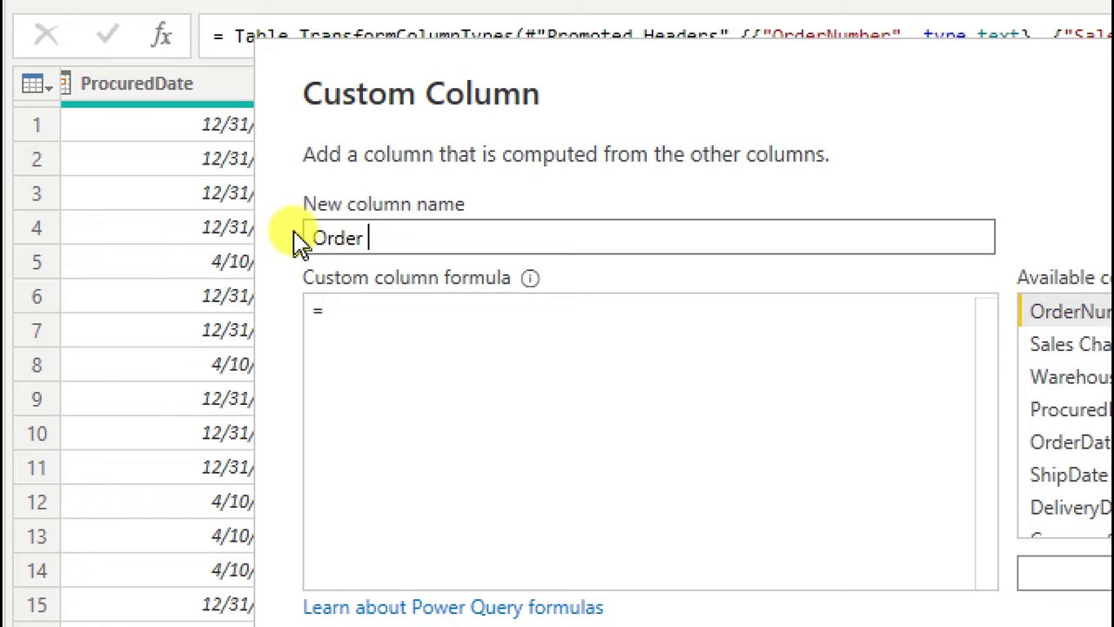
text( vs Intern)
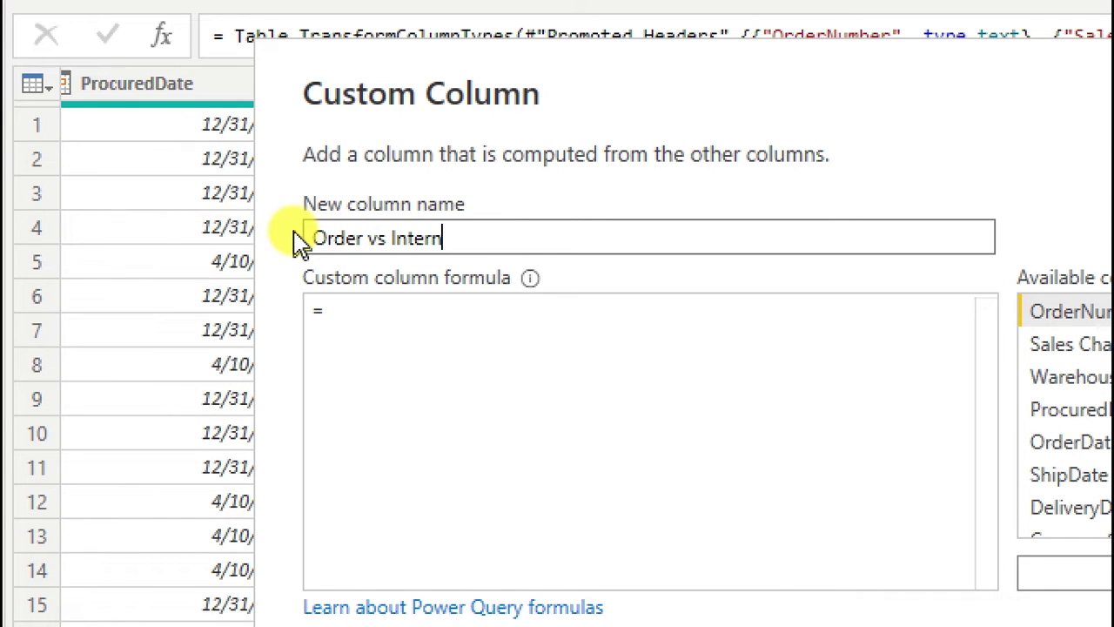
key(BackSpace)
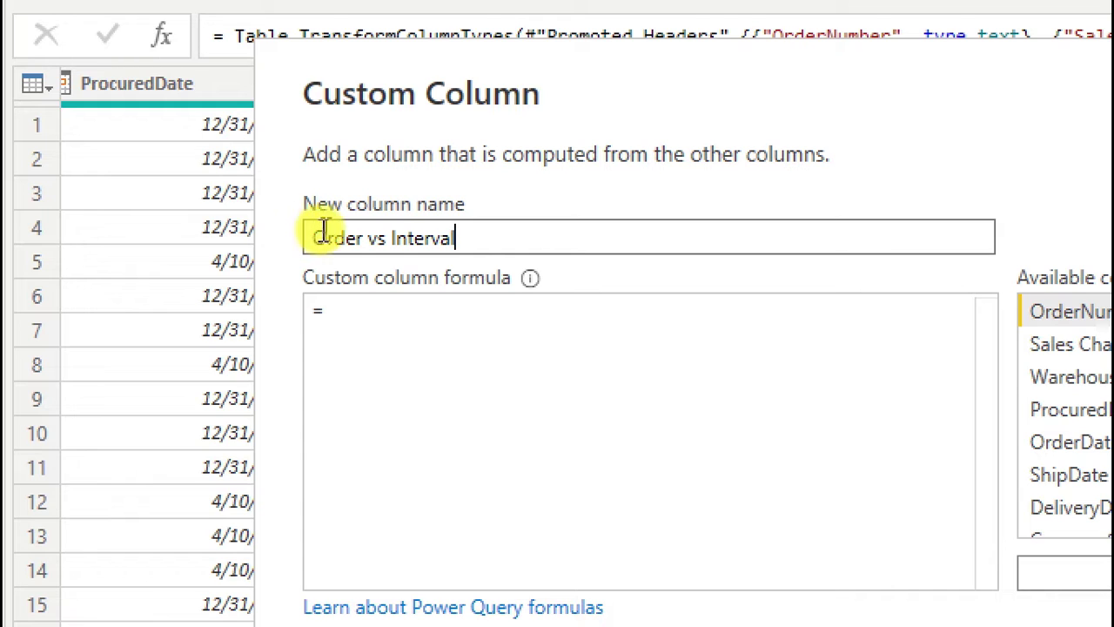
- Build the custom column formula [ShipDate]-[OrderDate] from the available columns and create the column
click(409, 307)
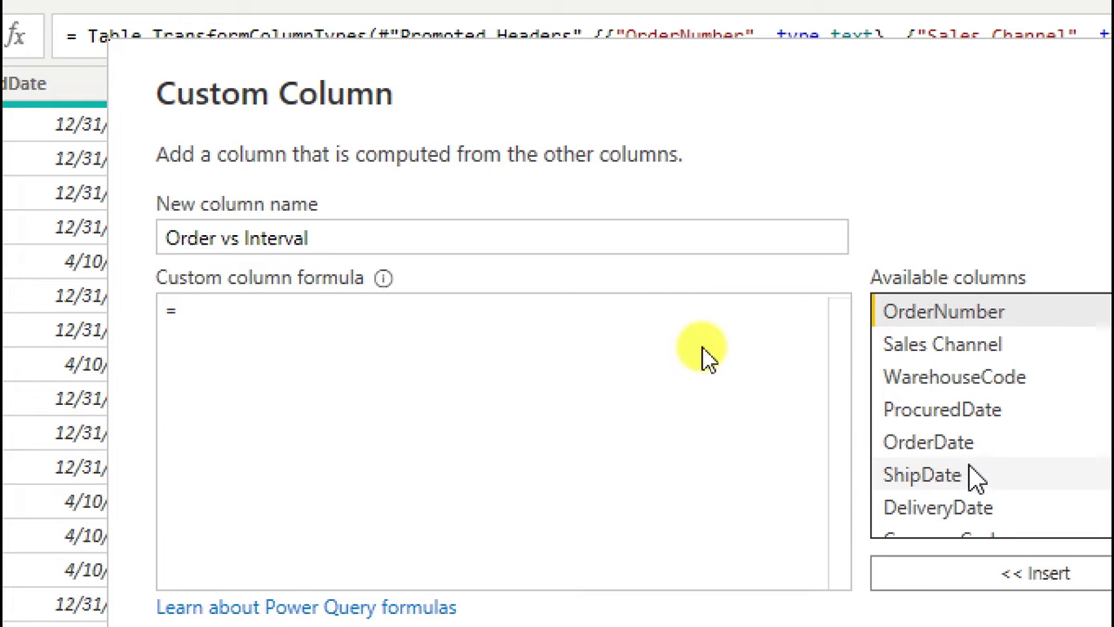
click(935, 478)
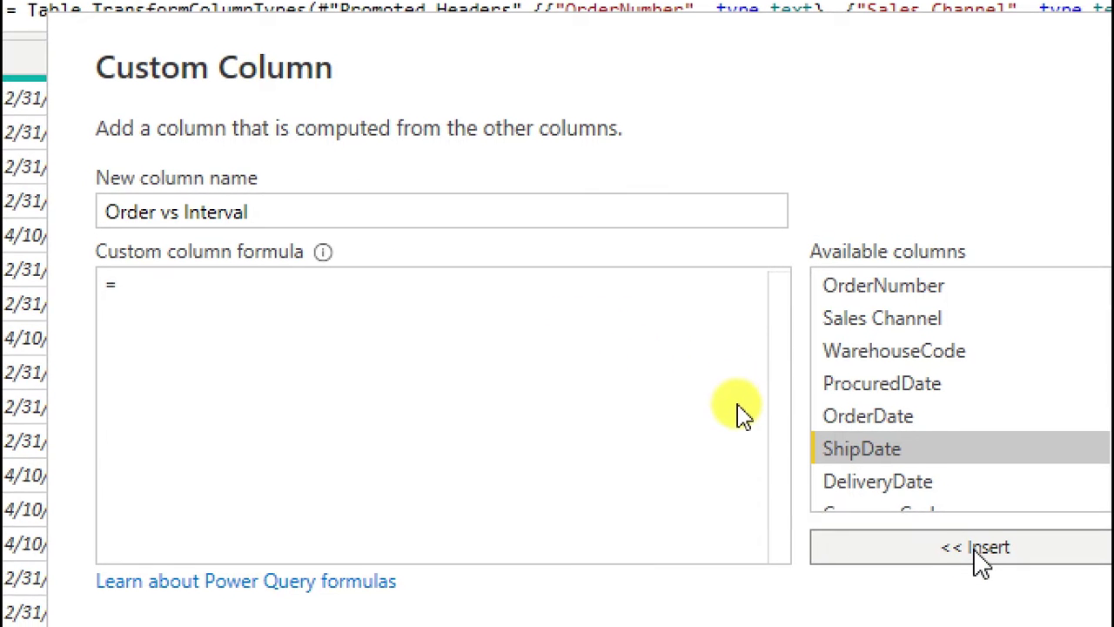
click(981, 561)
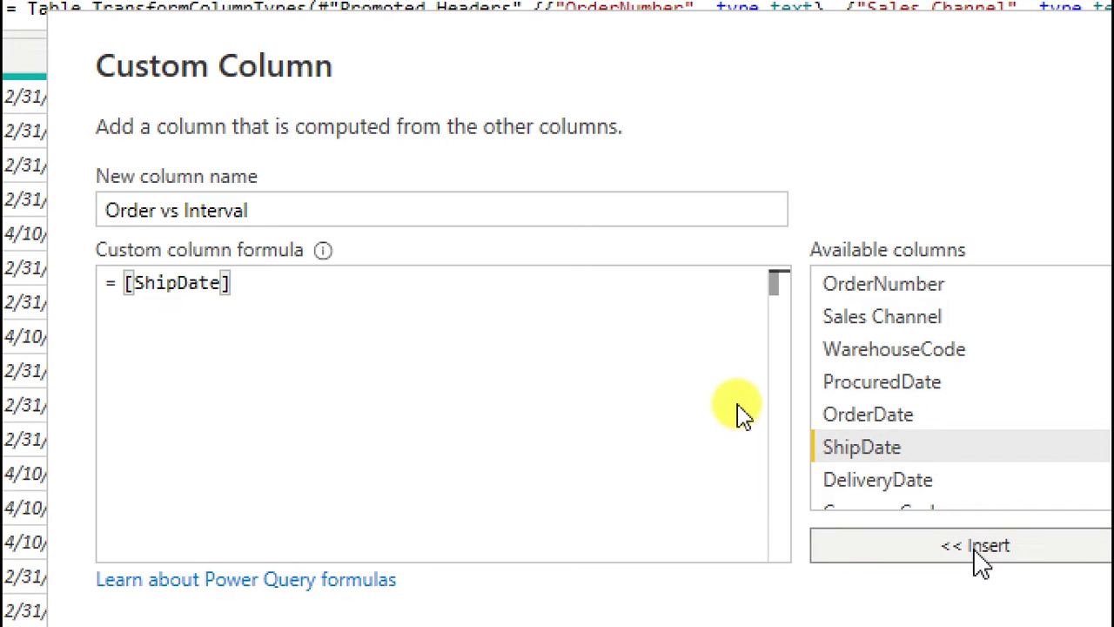
text(-)
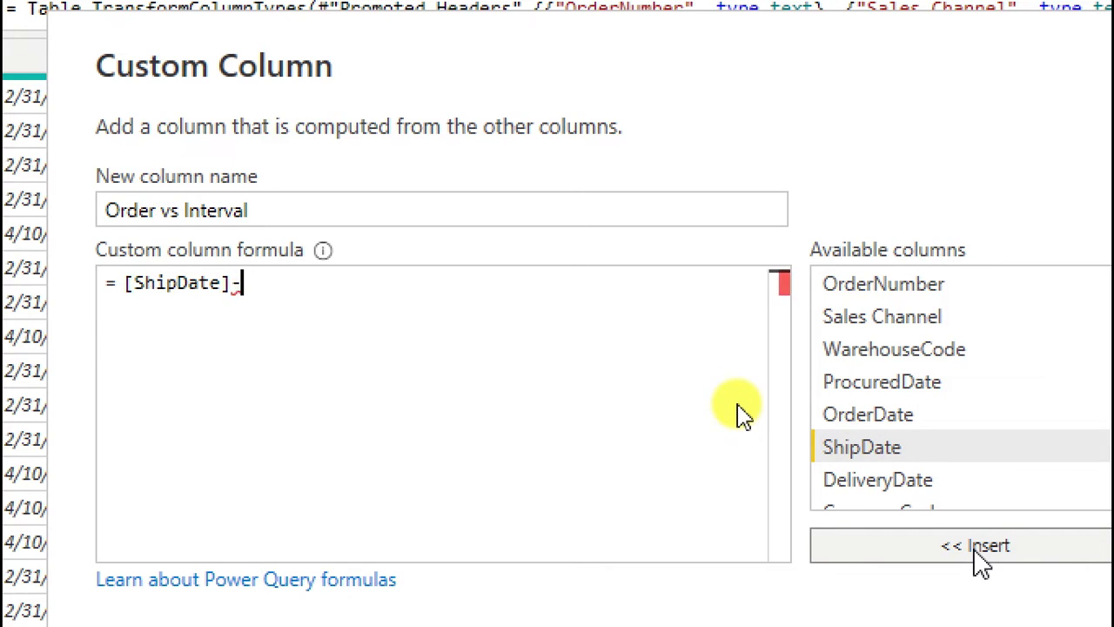
click(883, 413)
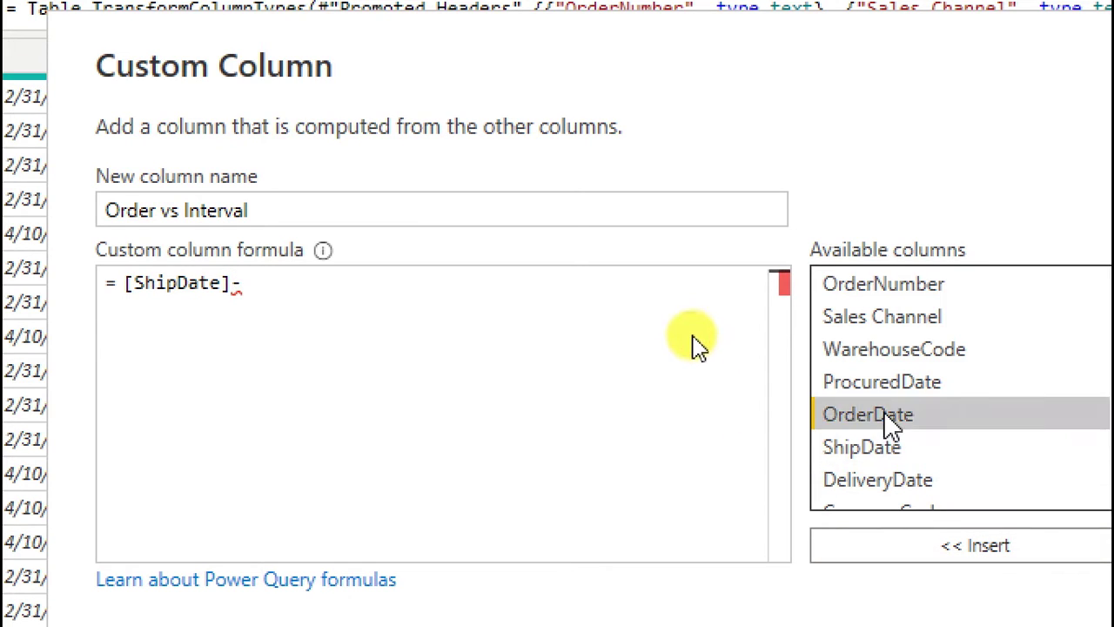
click(993, 547)
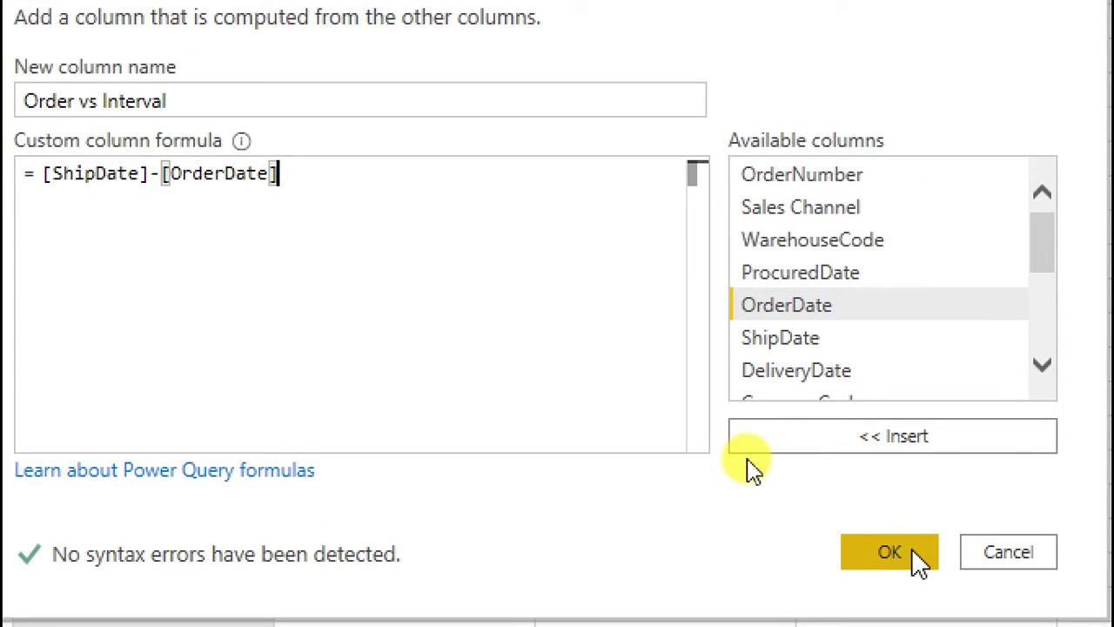
click(932, 562)
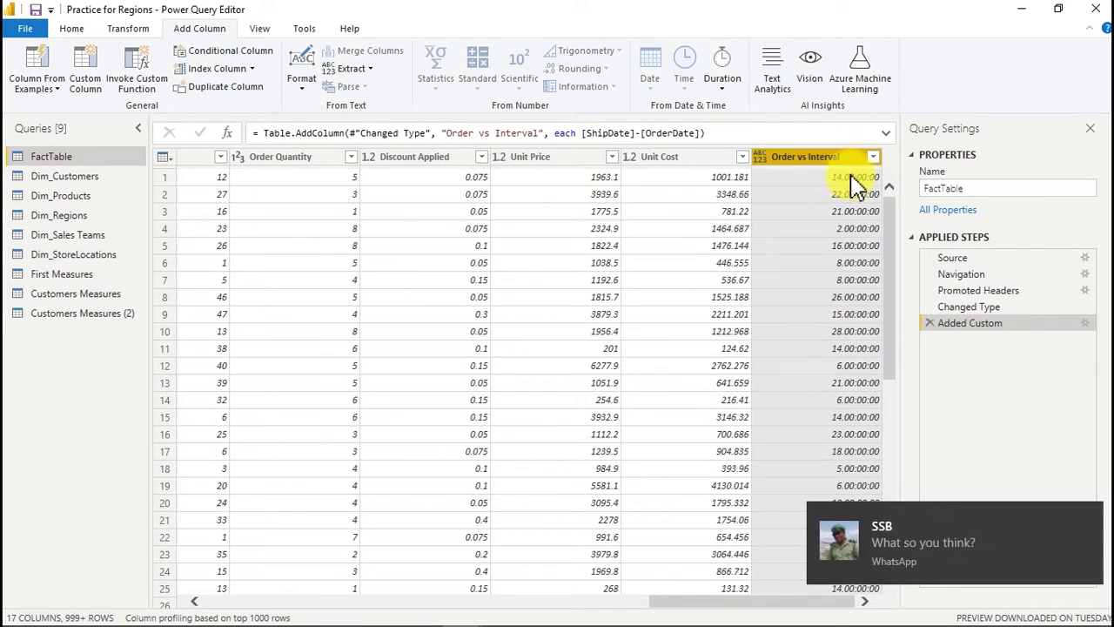
- Change the data type of the Order vs Interval column to Whole Number
drag(811, 163, 761, 162)
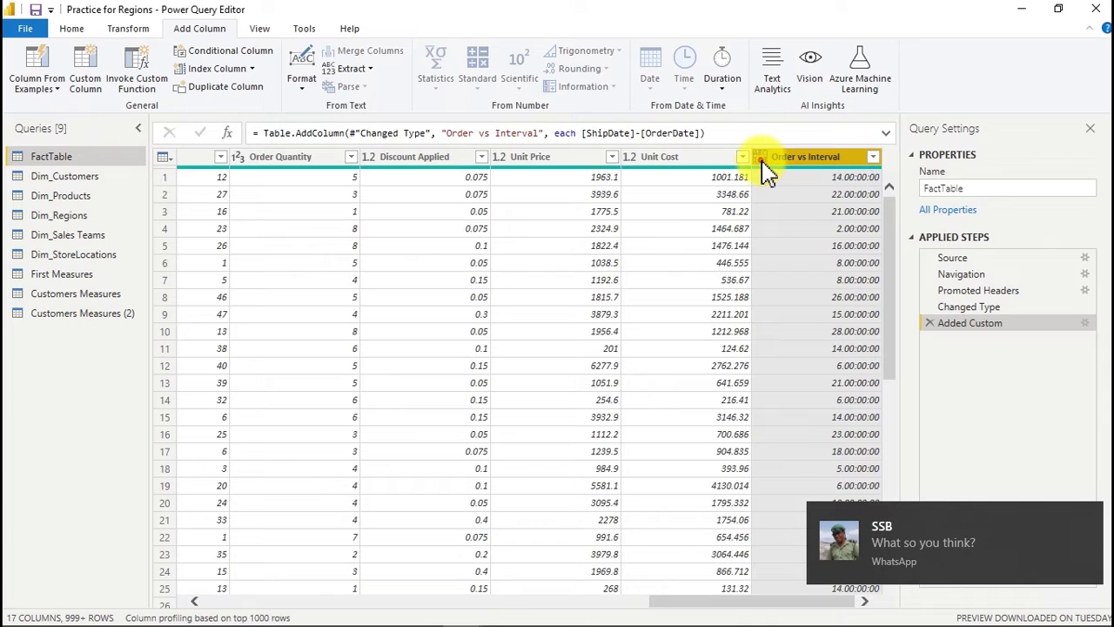
click(760, 160)
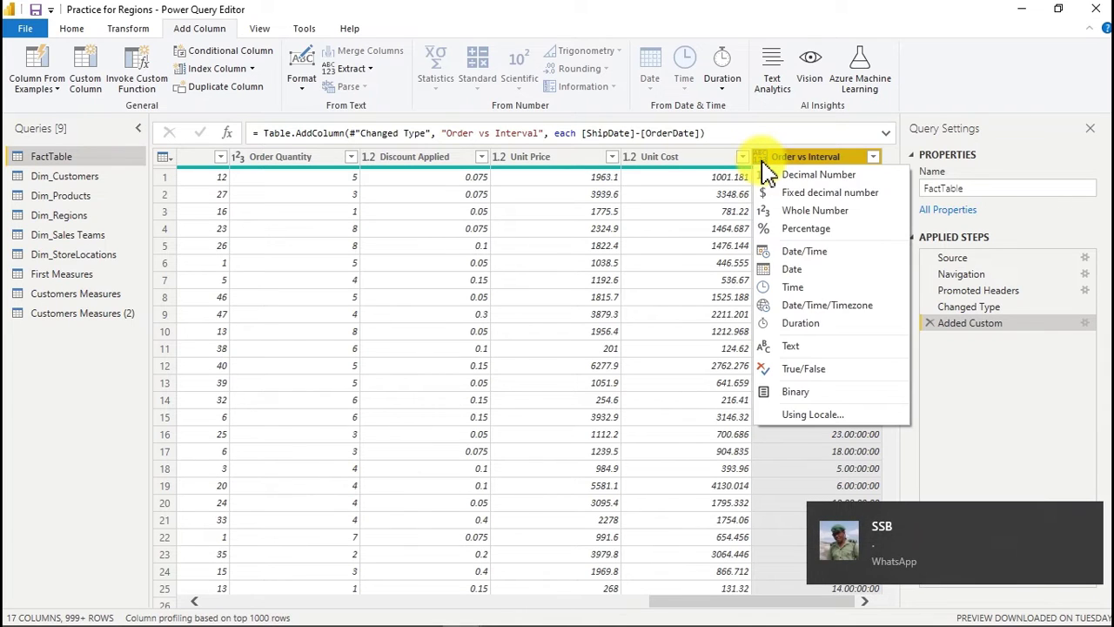
click(822, 214)
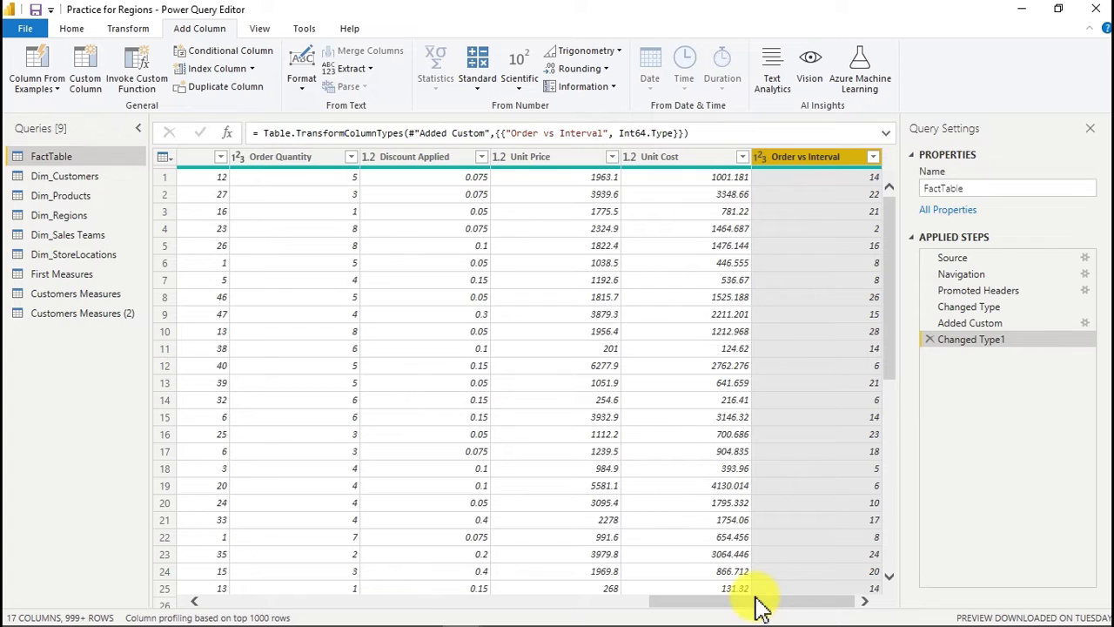
- Start another custom column in the FactTable query and name it "Shipping vs Delivery interval"
click(98, 75)
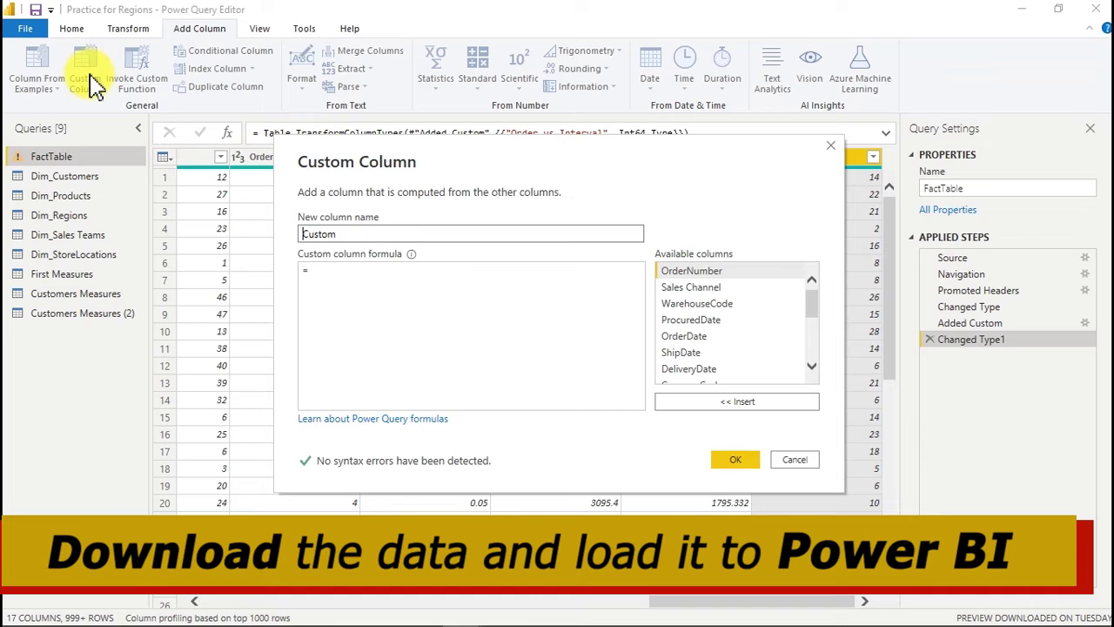
key(ctrl+a)
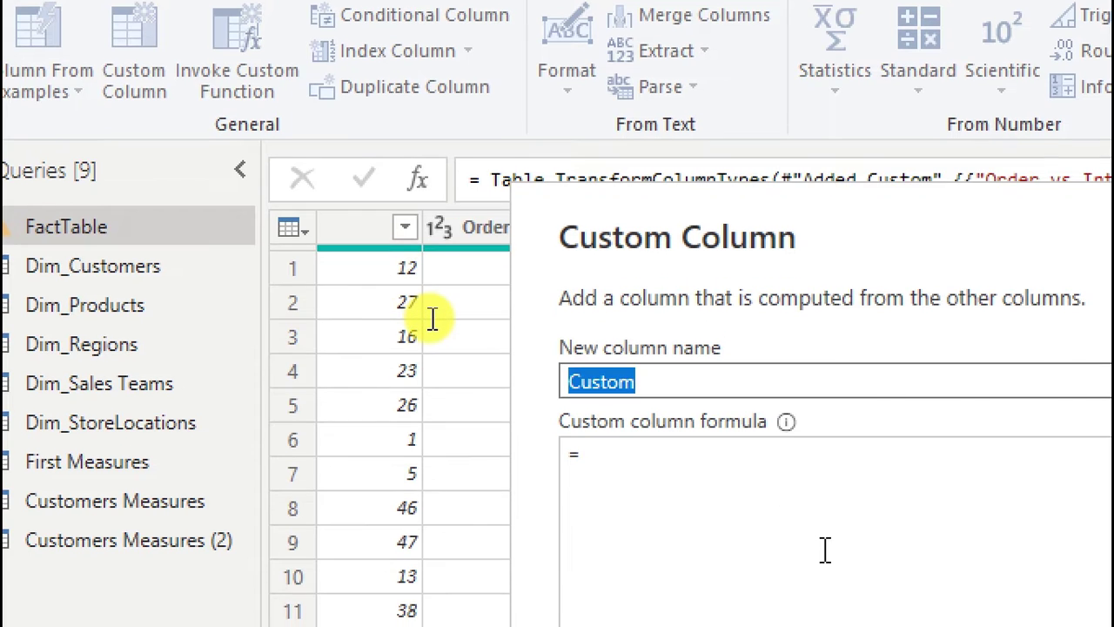
text(Shipping)
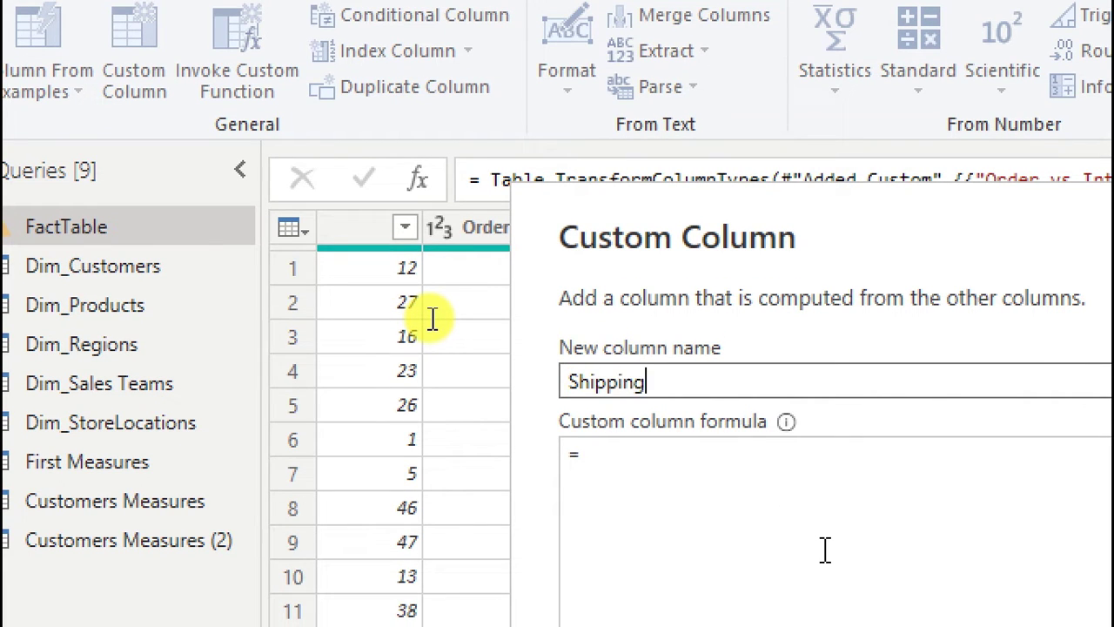
text( vs De)
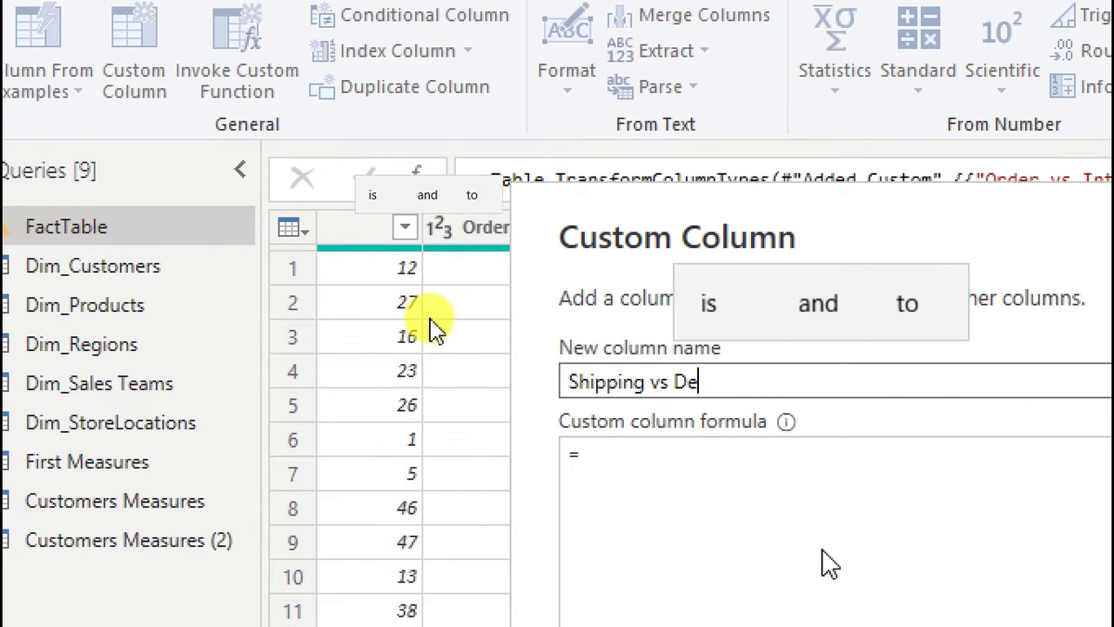
text(livery)
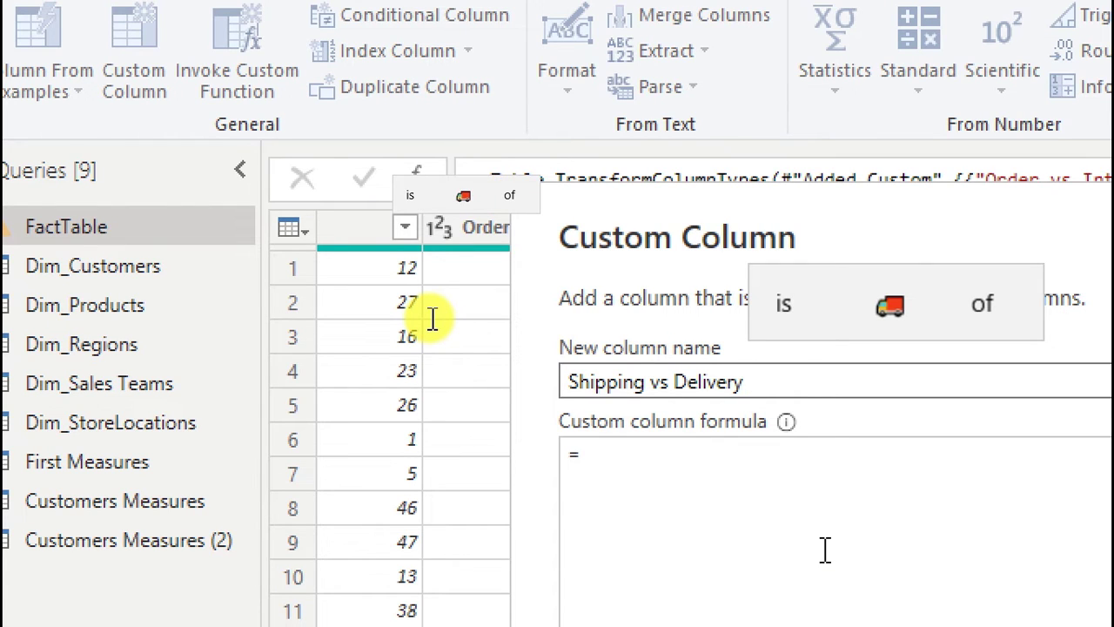
text( interval)
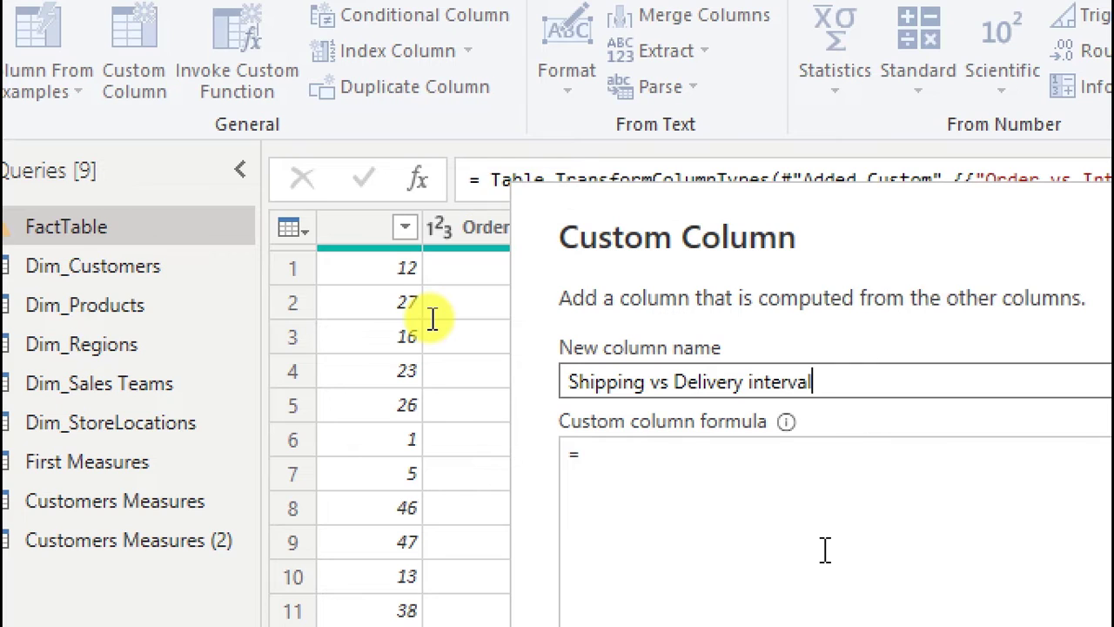
- Create the column with the formula [DeliveryDate]-[ShipDate] and change its data type to Whole Number
click(624, 450)
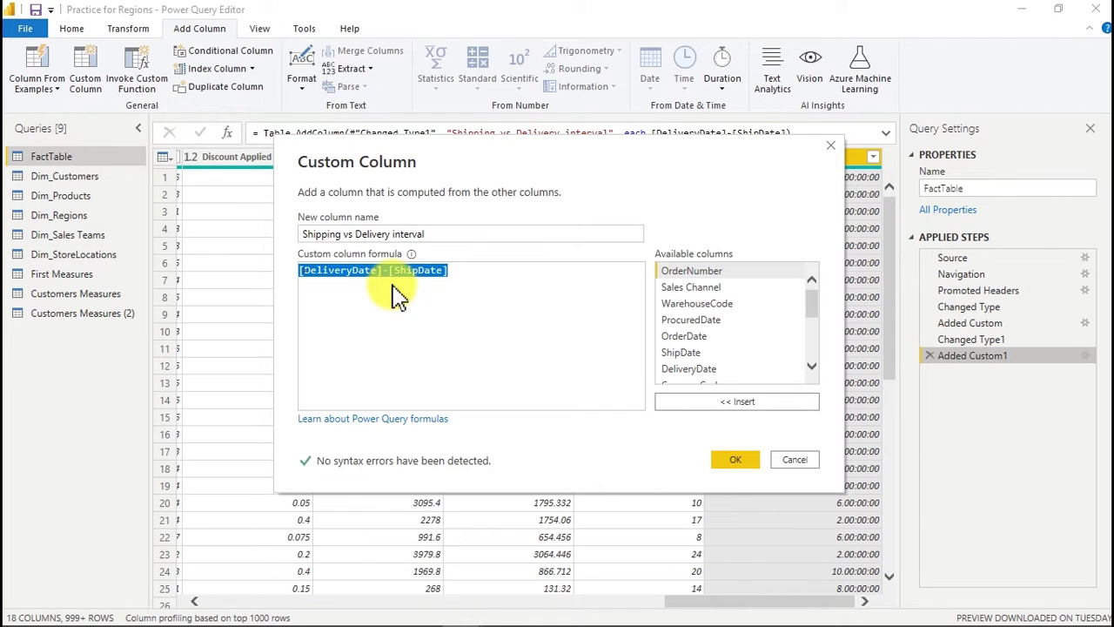
click(724, 463)
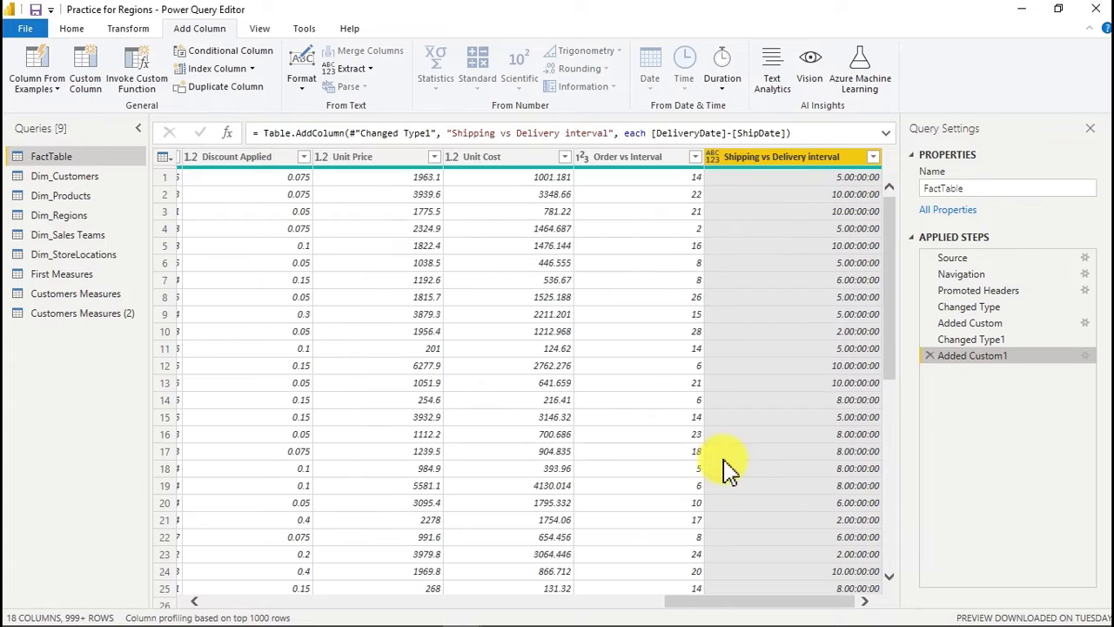
click(713, 158)
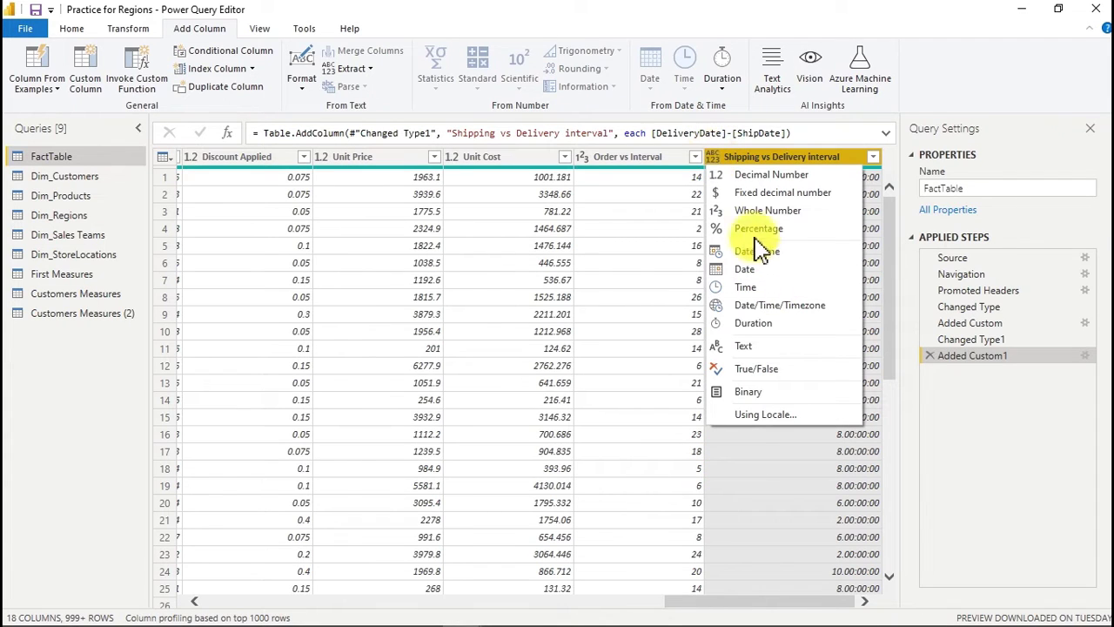
click(763, 212)
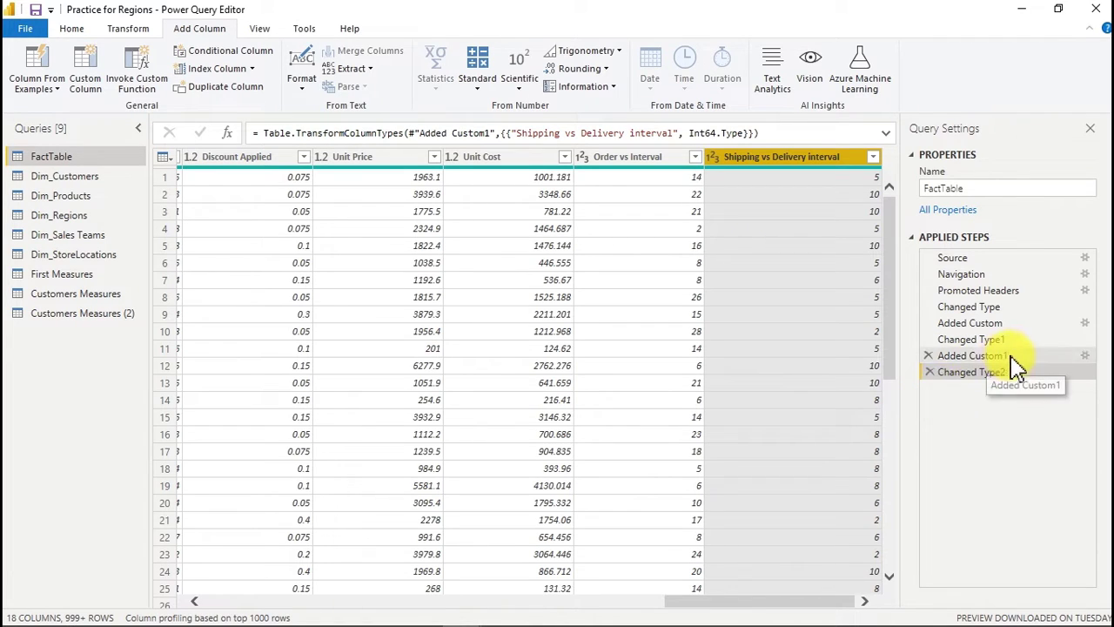
- Review the applied steps for both interval columns and inspect the Shipping vs Delivery interval formula without changing it, ending on the last step
click(969, 356)
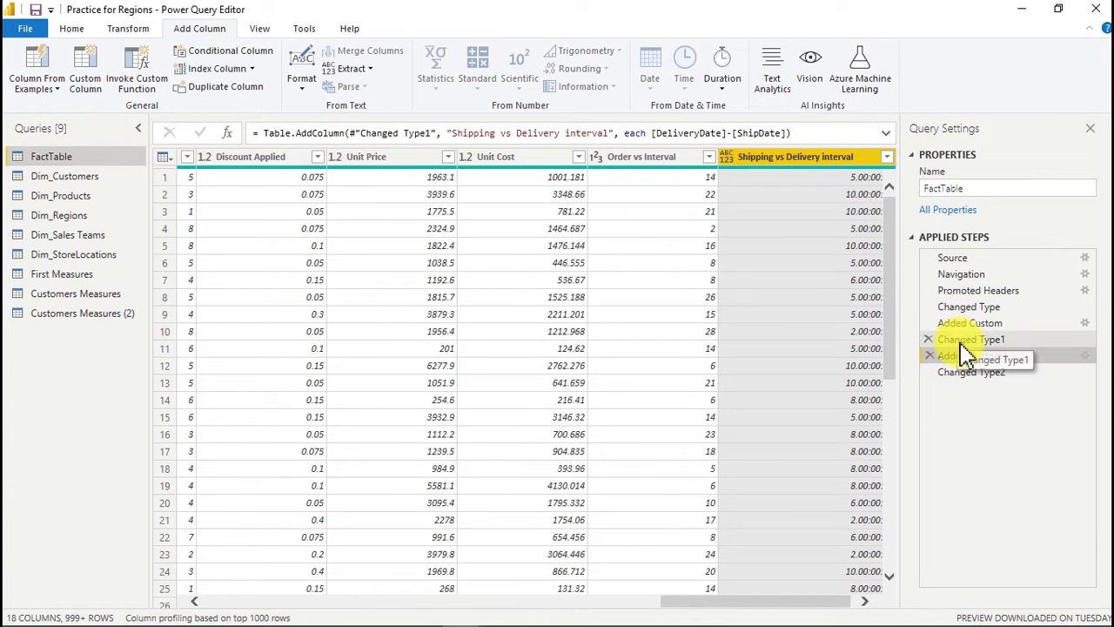
click(960, 340)
drag(960, 326, 964, 329)
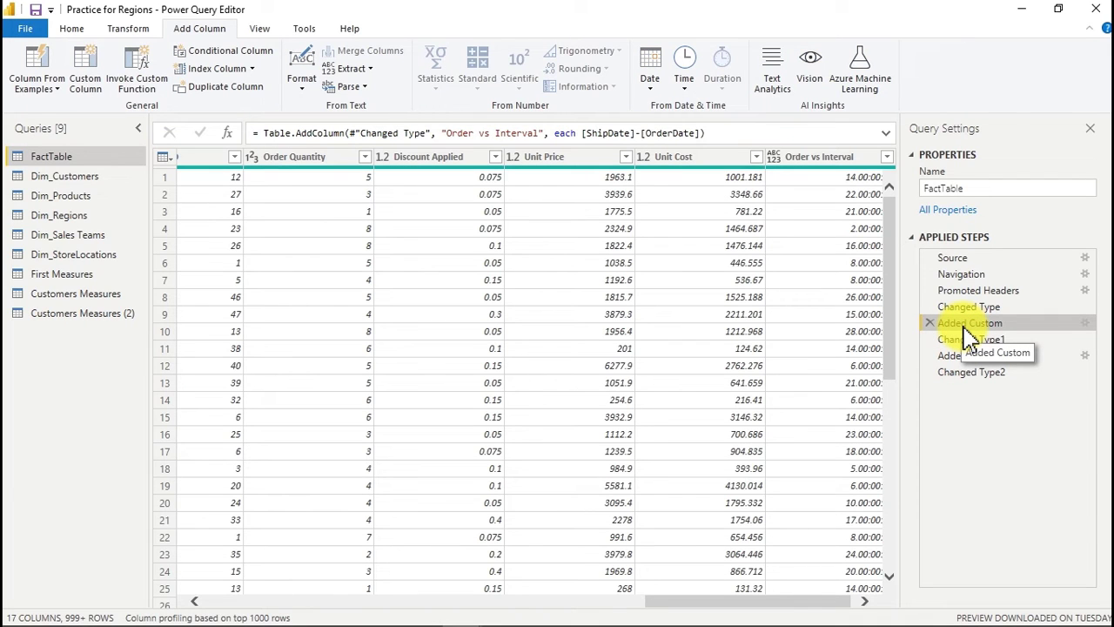
click(984, 378)
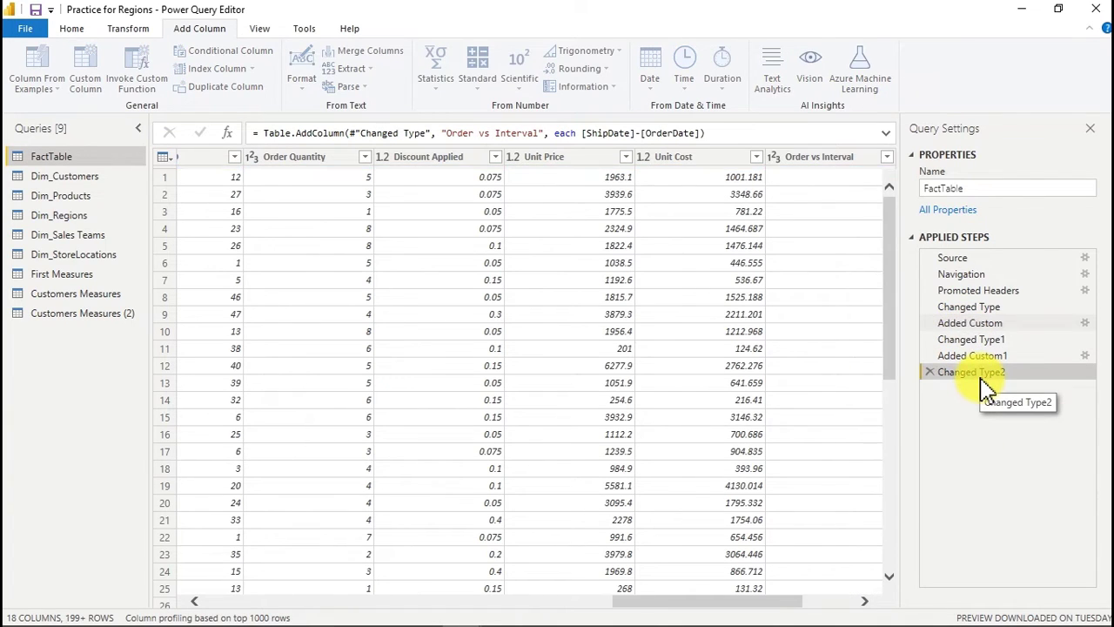
click(1054, 356)
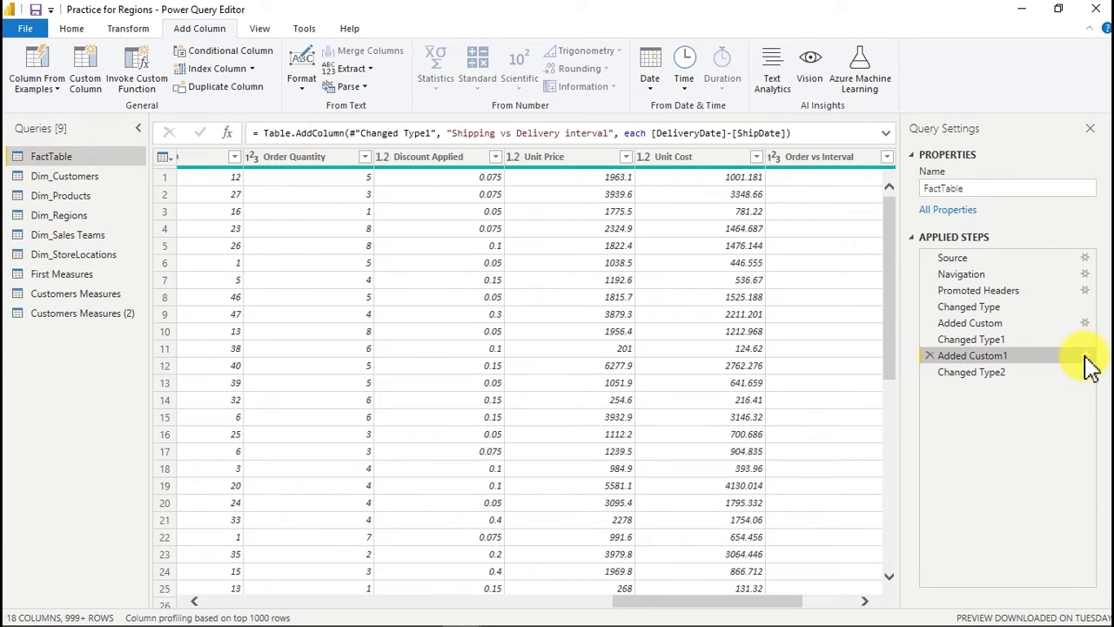
click(1085, 357)
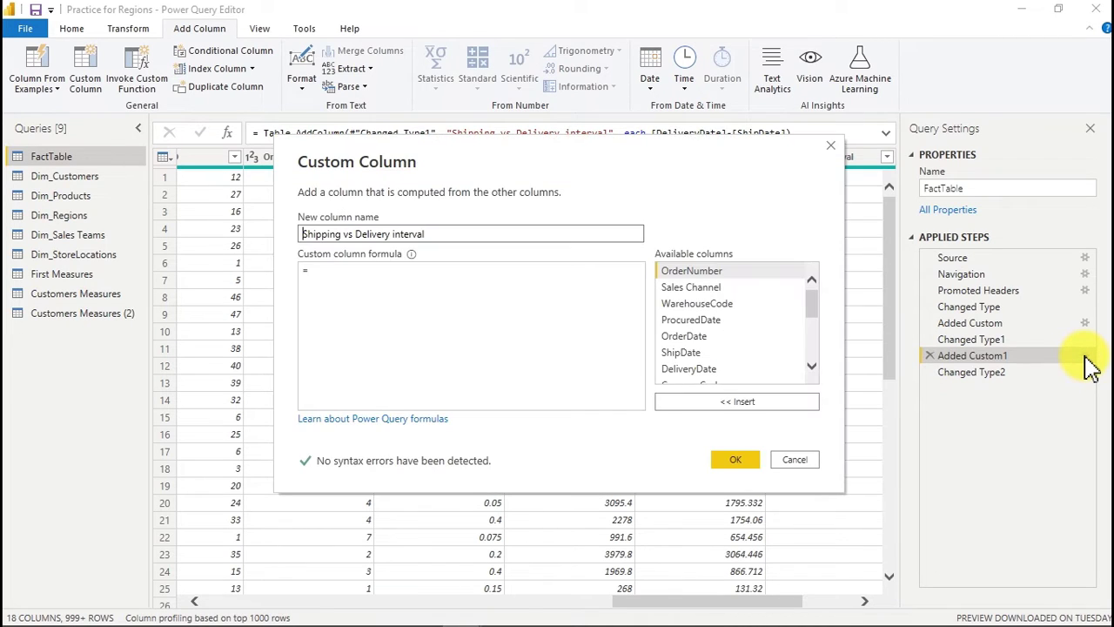
click(457, 271)
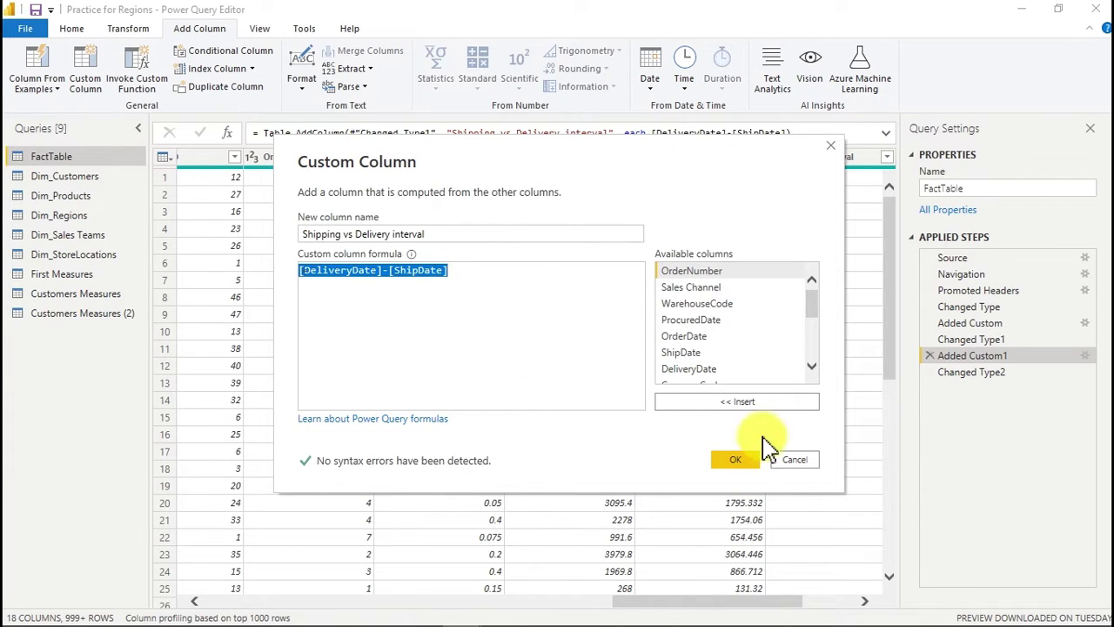
click(794, 461)
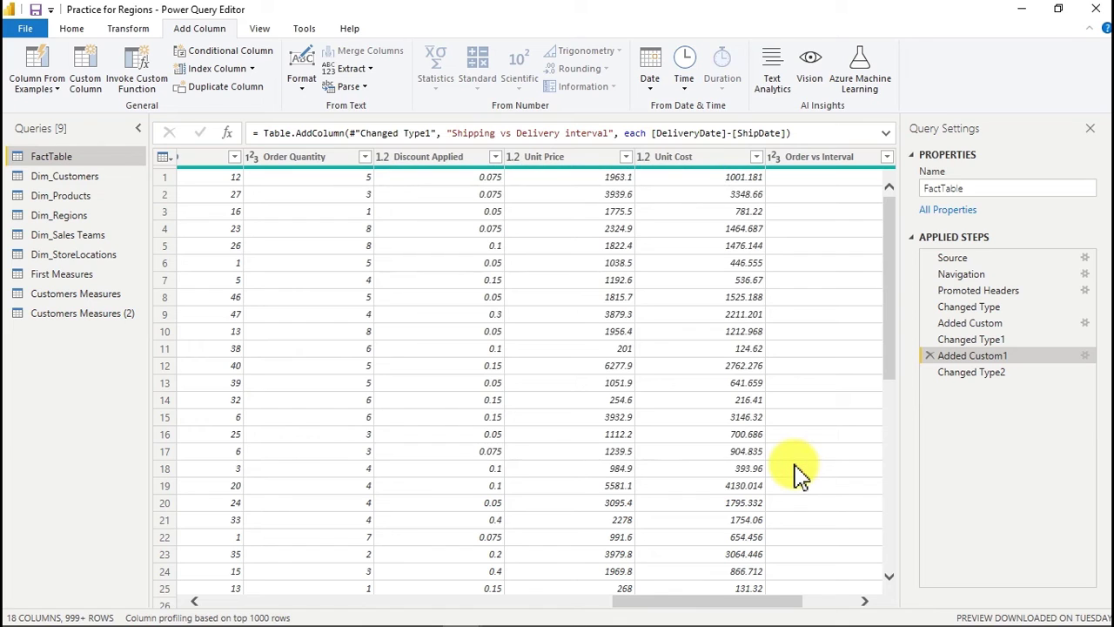
click(968, 374)
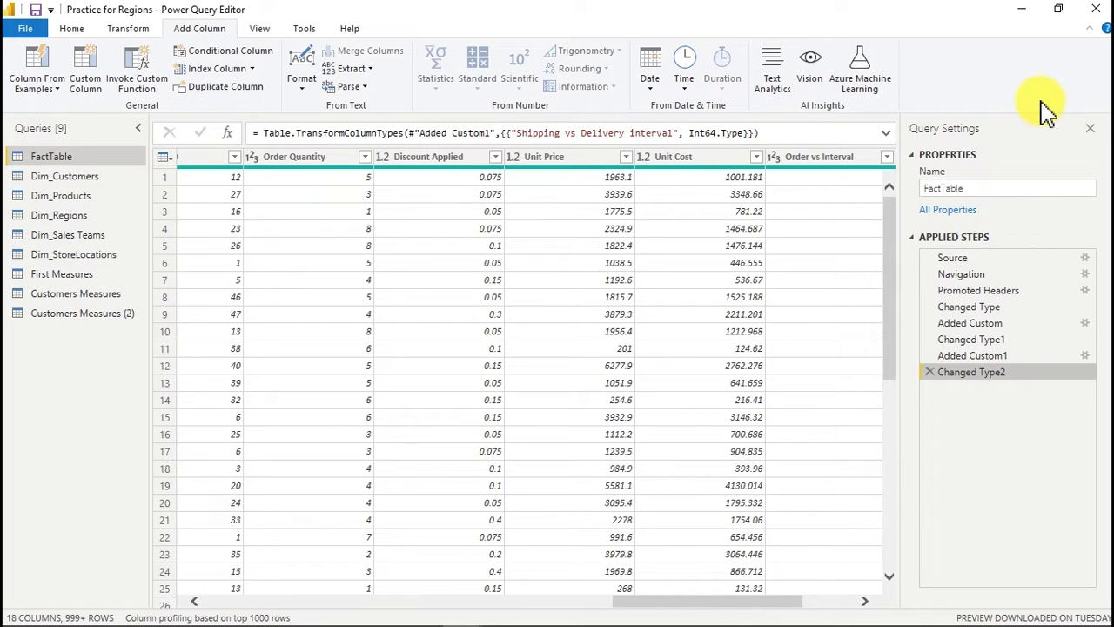
- Start a conditional column named "Delivery Status" with the condition that Shipping vs Delivery interval is less than or equal to 3
click(226, 53)
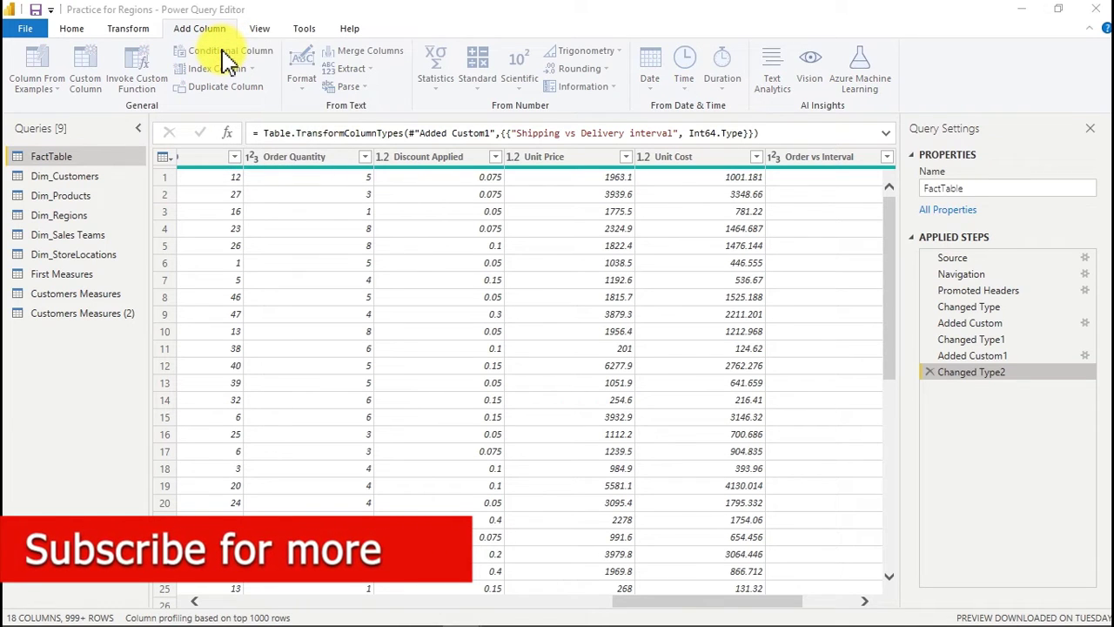
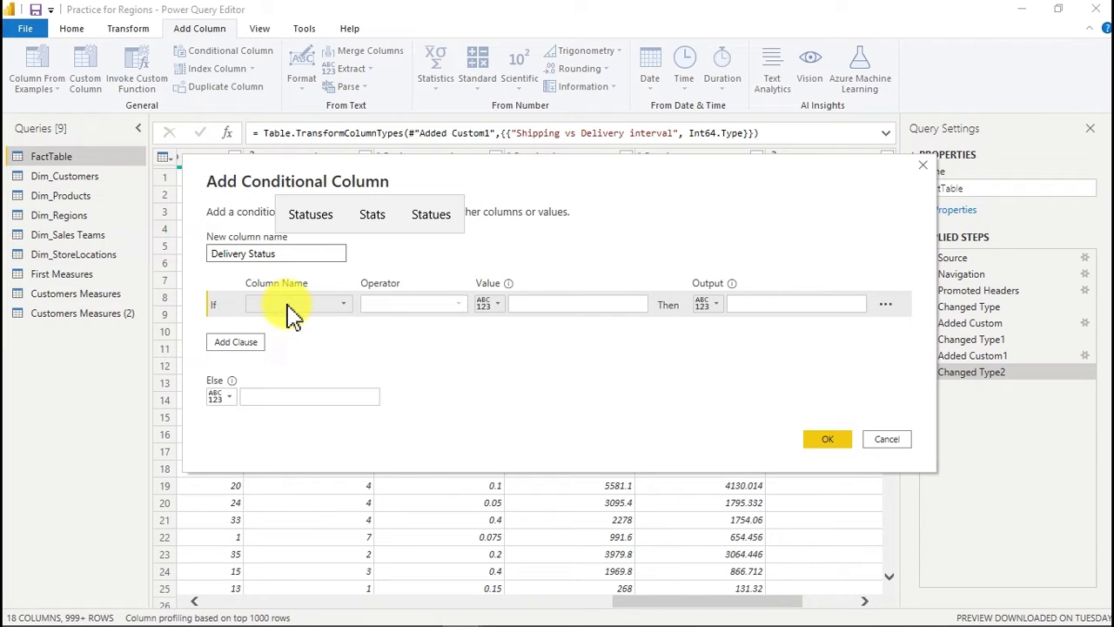
click(293, 314)
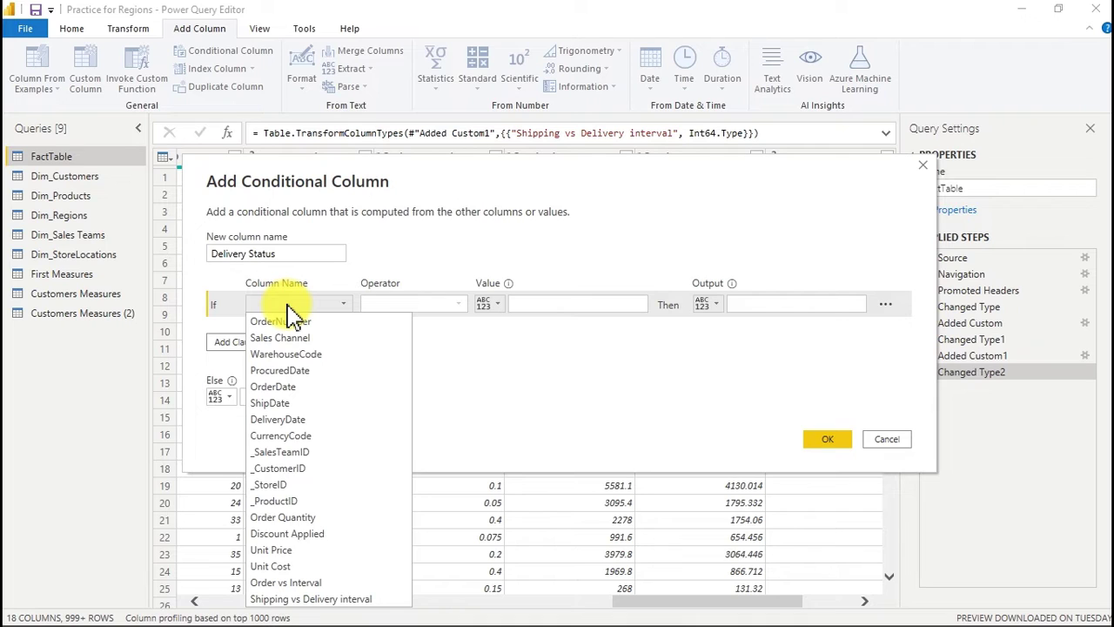
click(338, 599)
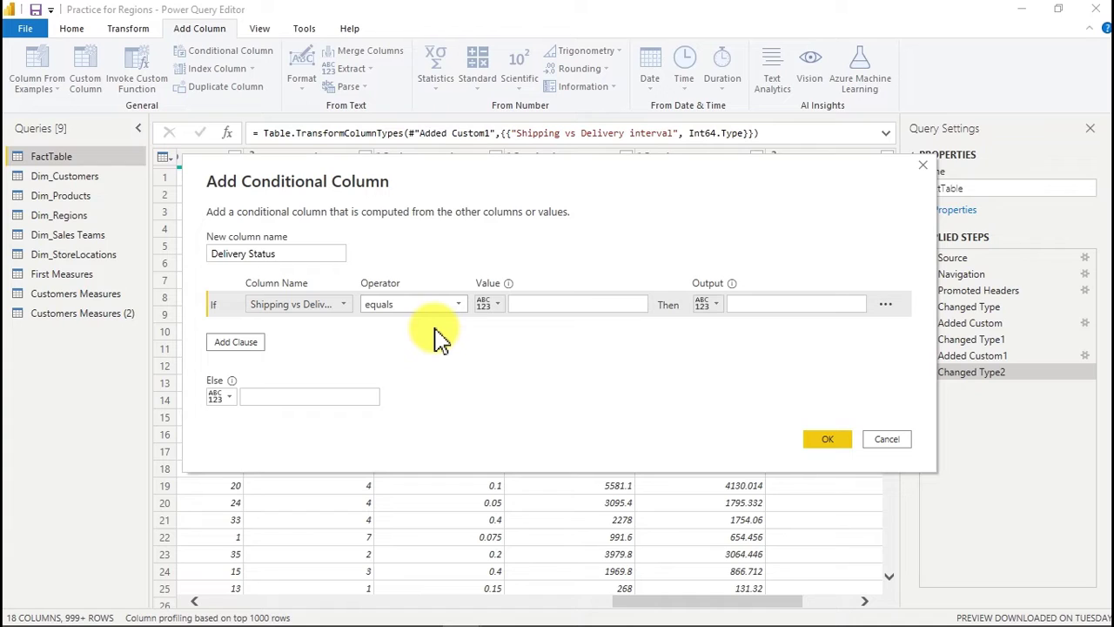
click(458, 304)
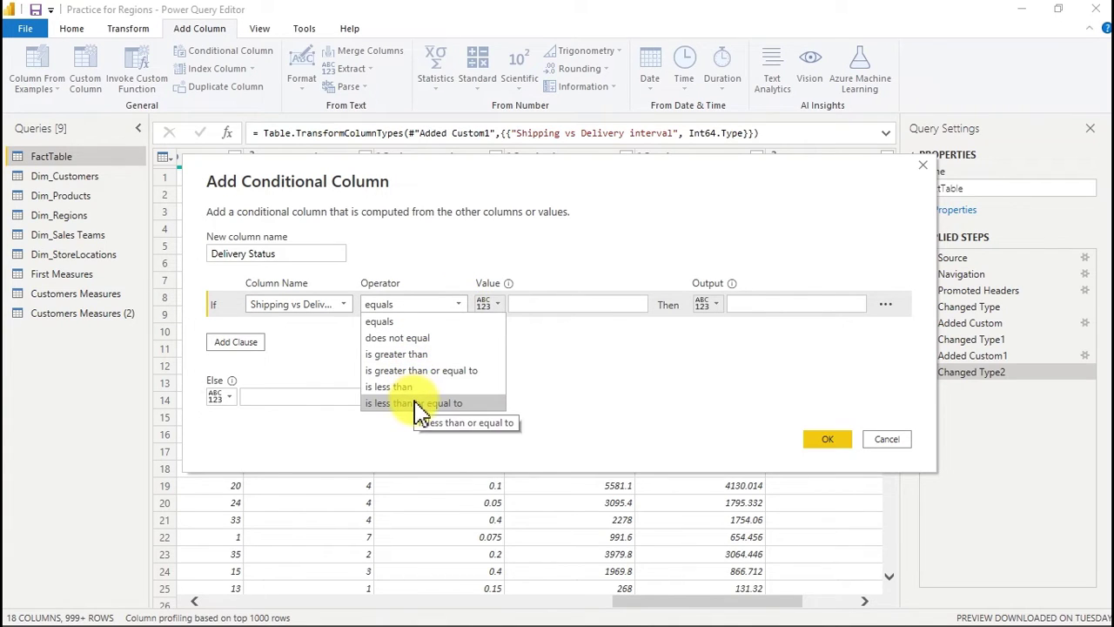
click(427, 403)
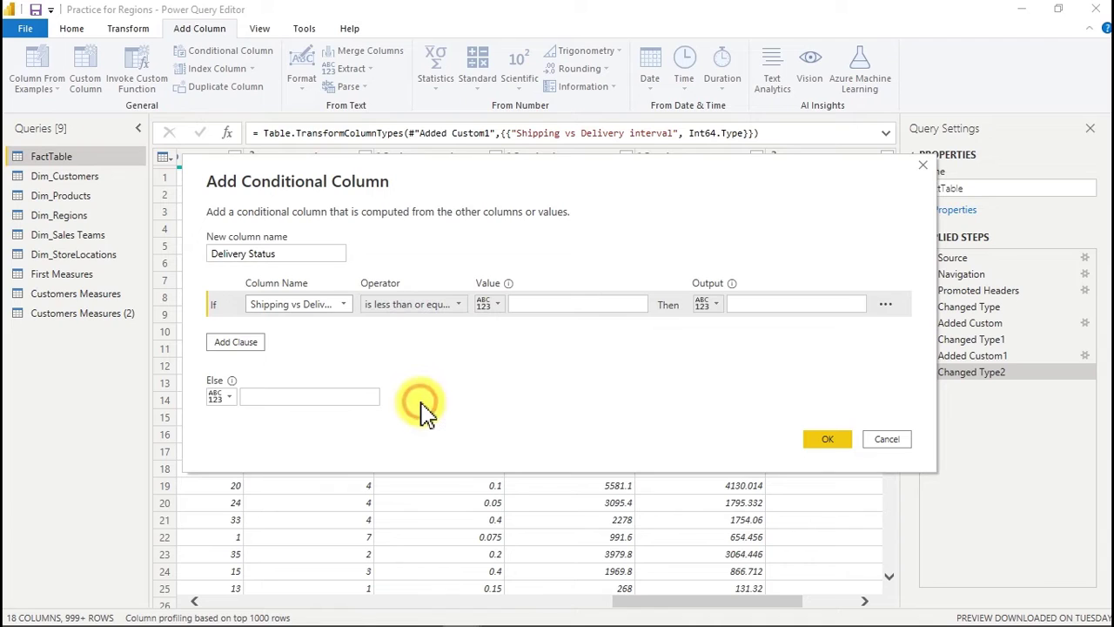
click(548, 304)
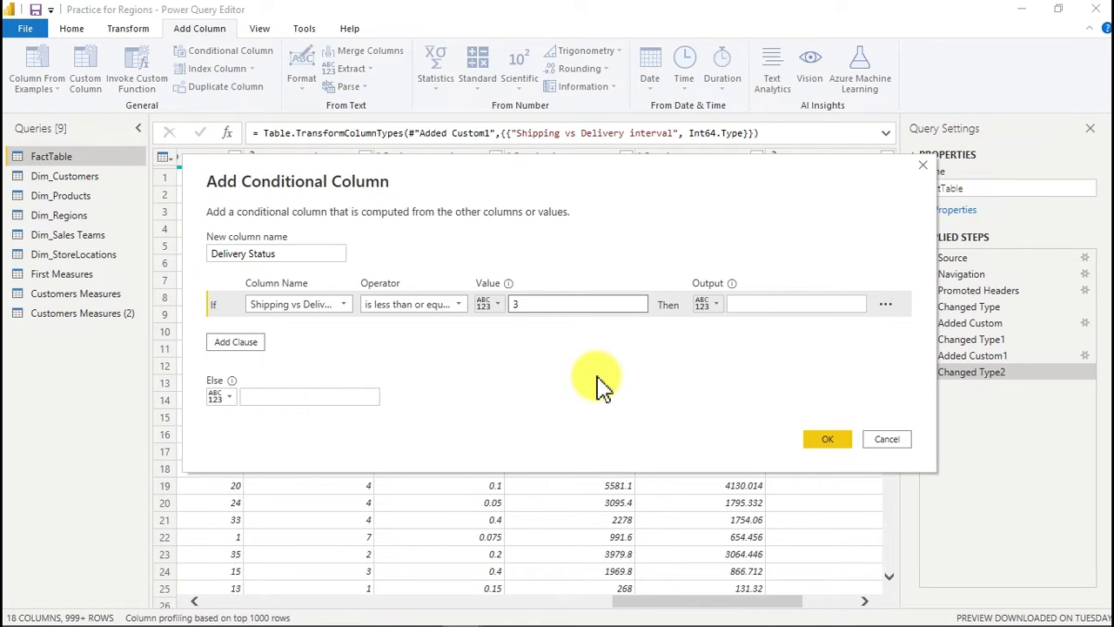
click(460, 305)
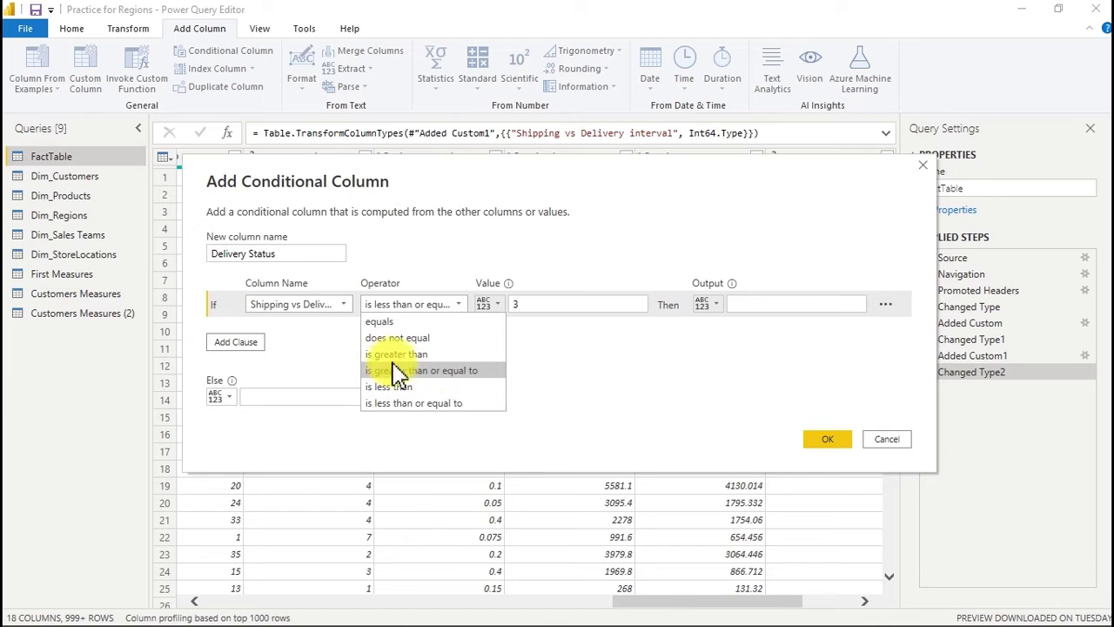
click(567, 305)
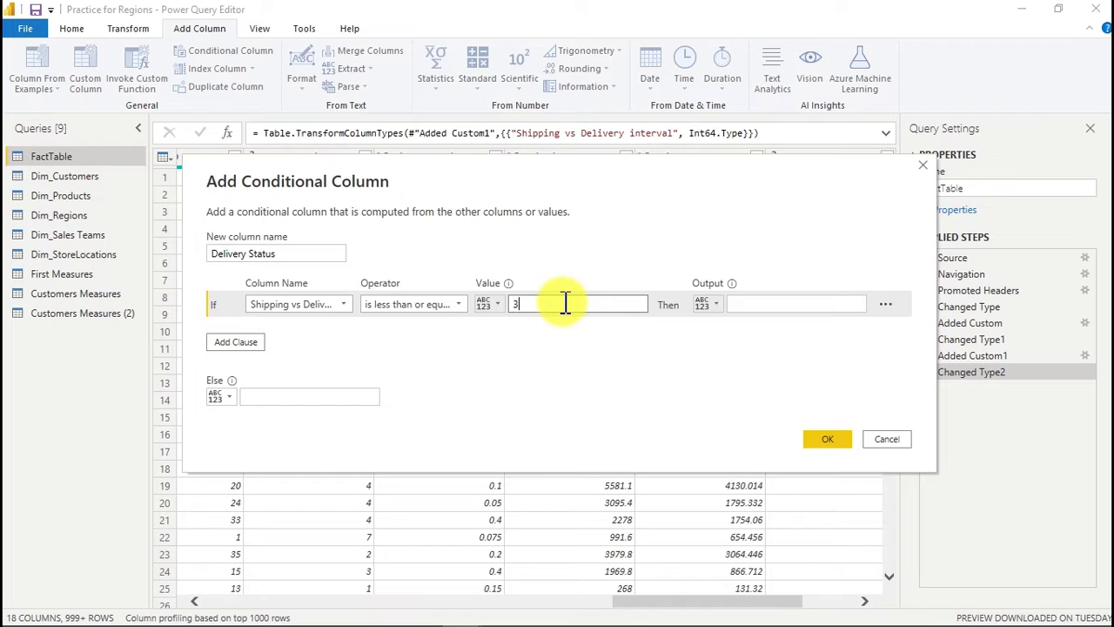
- Set the output of the first Delivery Status condition to "Quick Delivery"
click(759, 305)
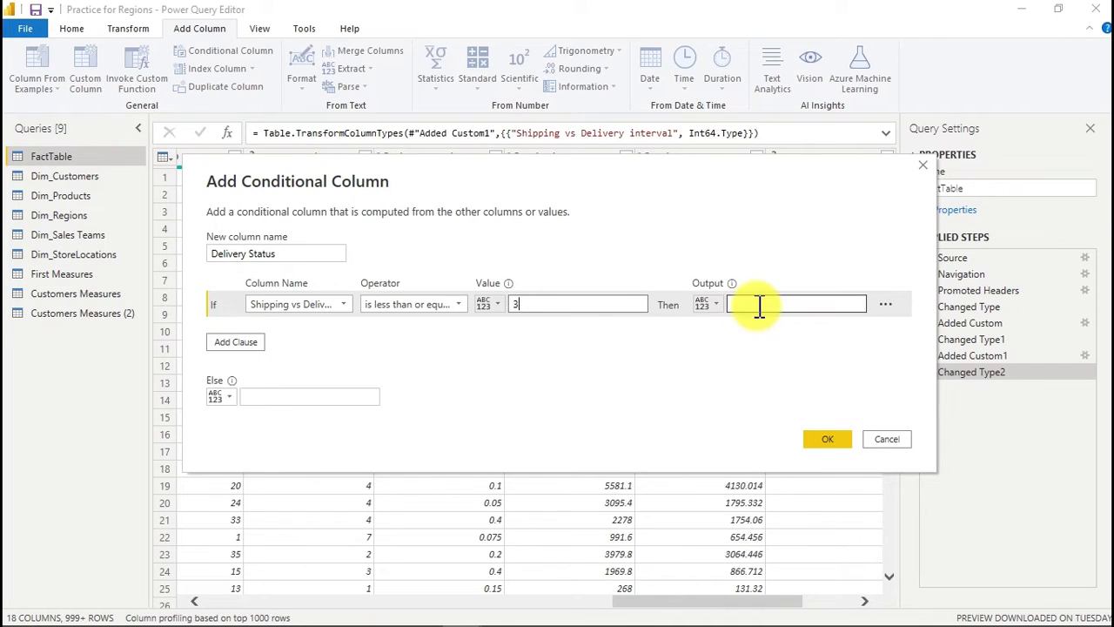
click(759, 305)
text(Quick)
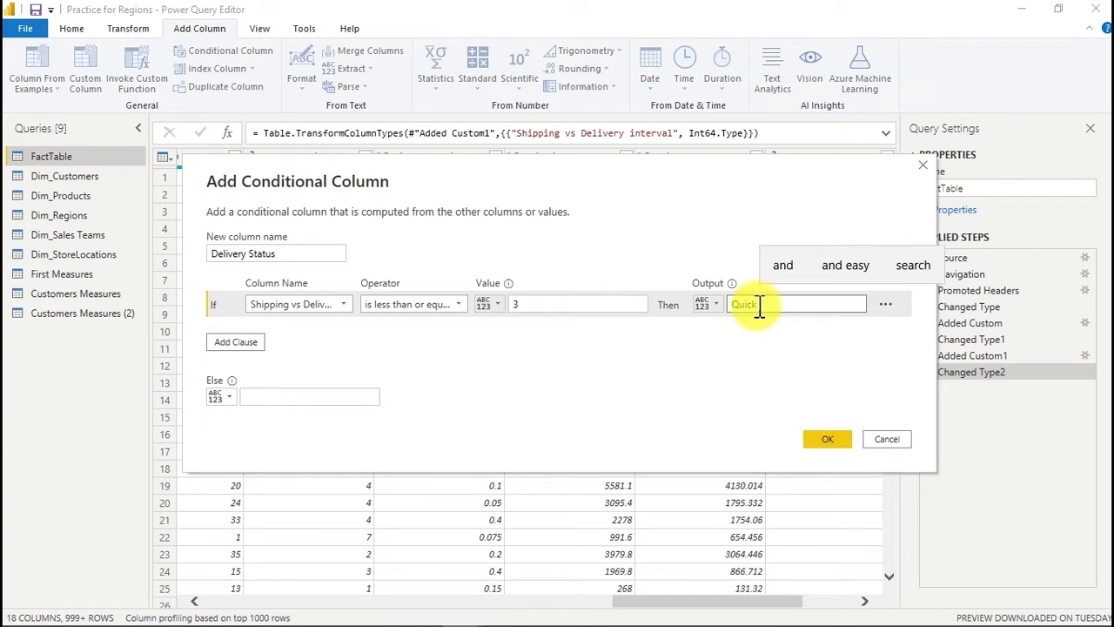
text( Delivery)
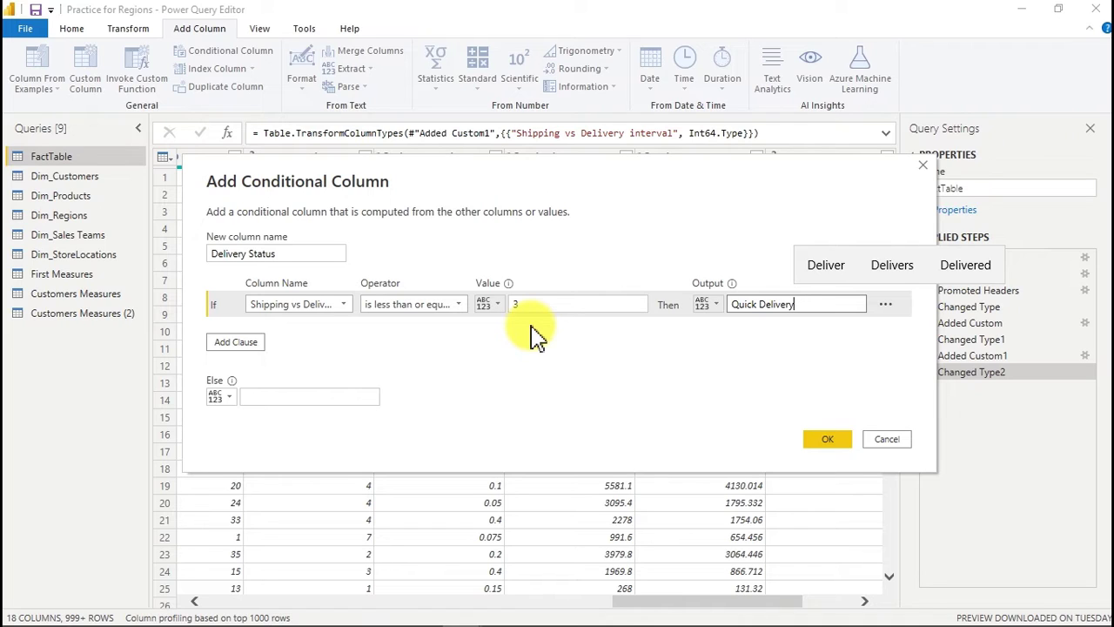
- Add an Else If clause testing whether Shipping vs Delivery interval is less than or equal to 6
click(254, 341)
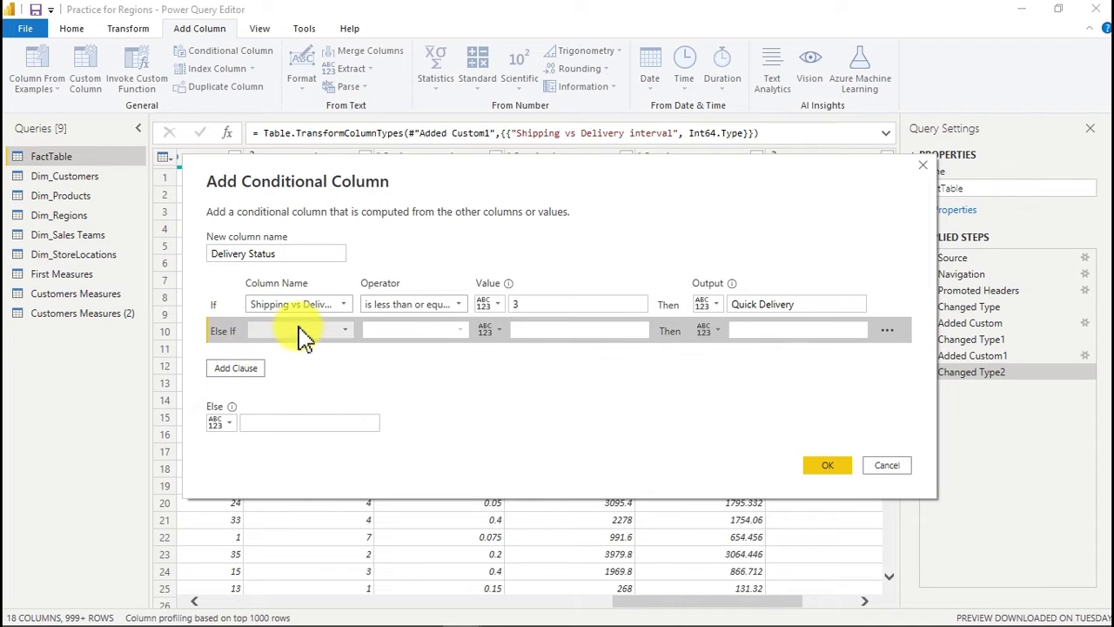
click(298, 329)
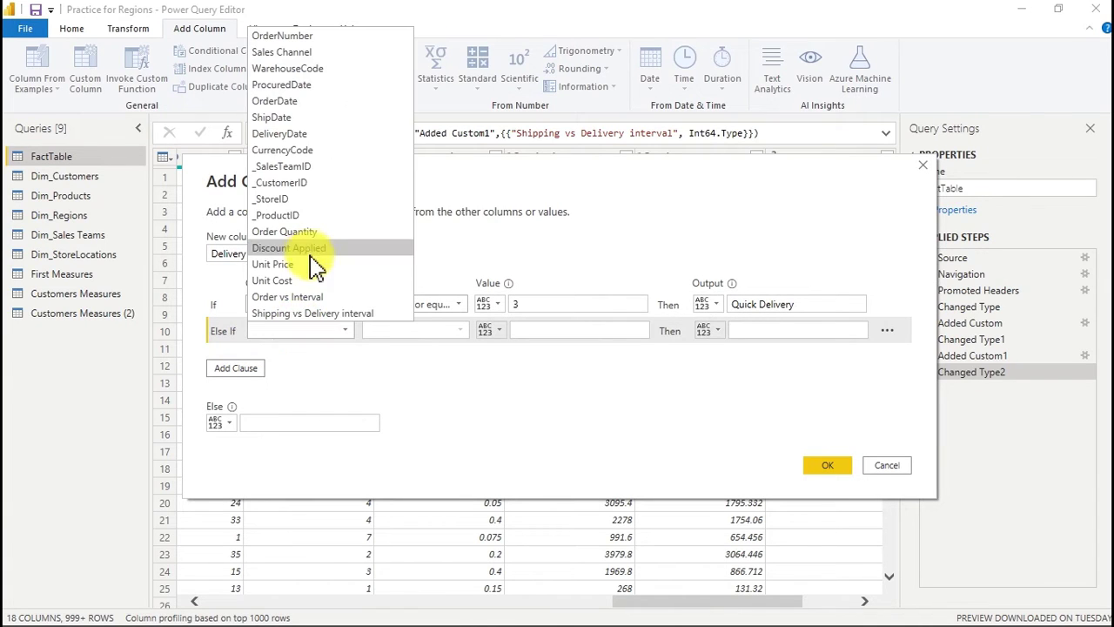
click(335, 313)
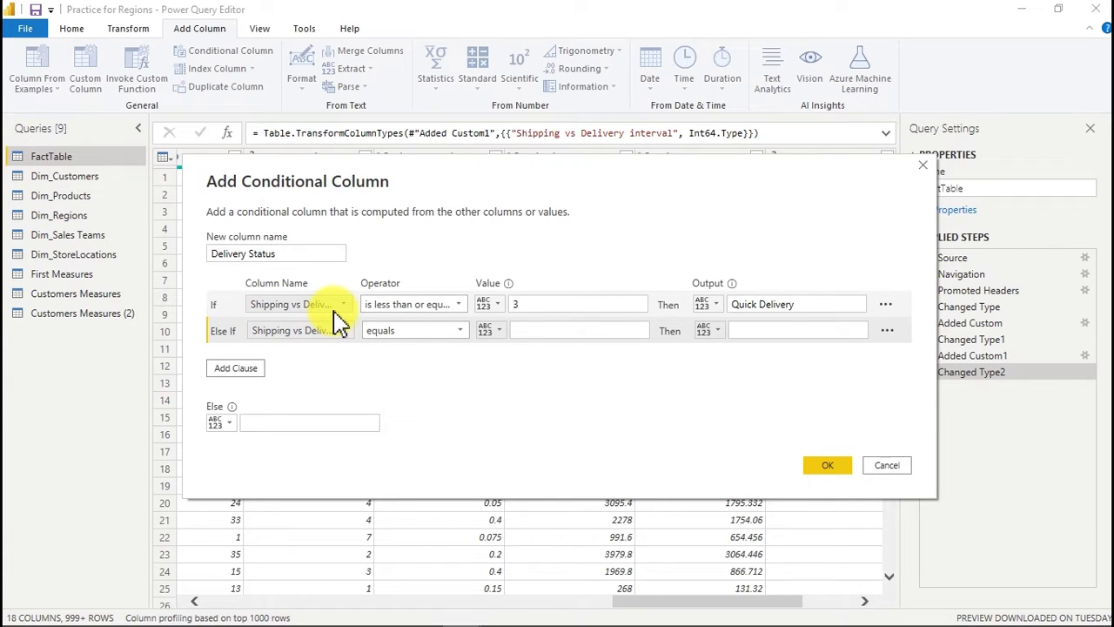
click(425, 343)
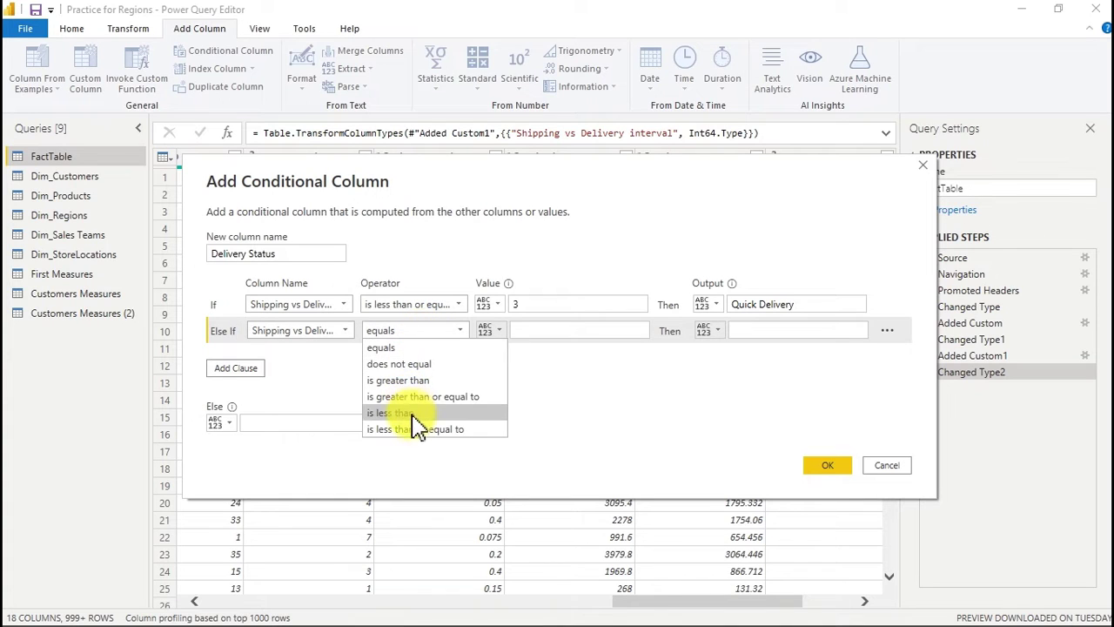
click(416, 430)
click(534, 331)
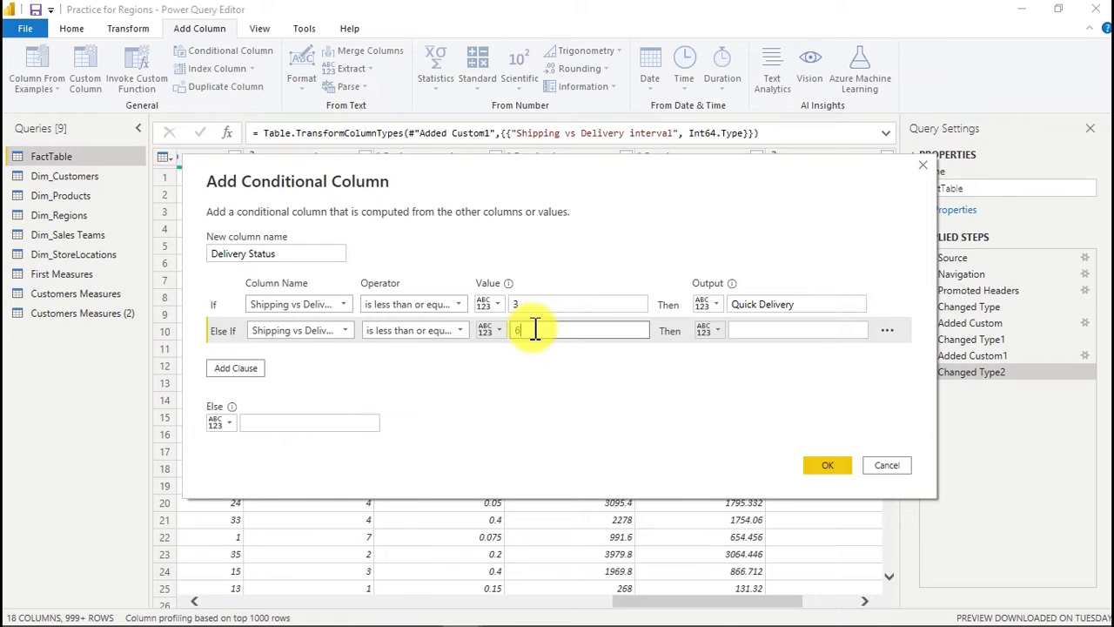
- Set the output of the Else If clause in the Delivery Status column to "Late Delivery"
click(740, 331)
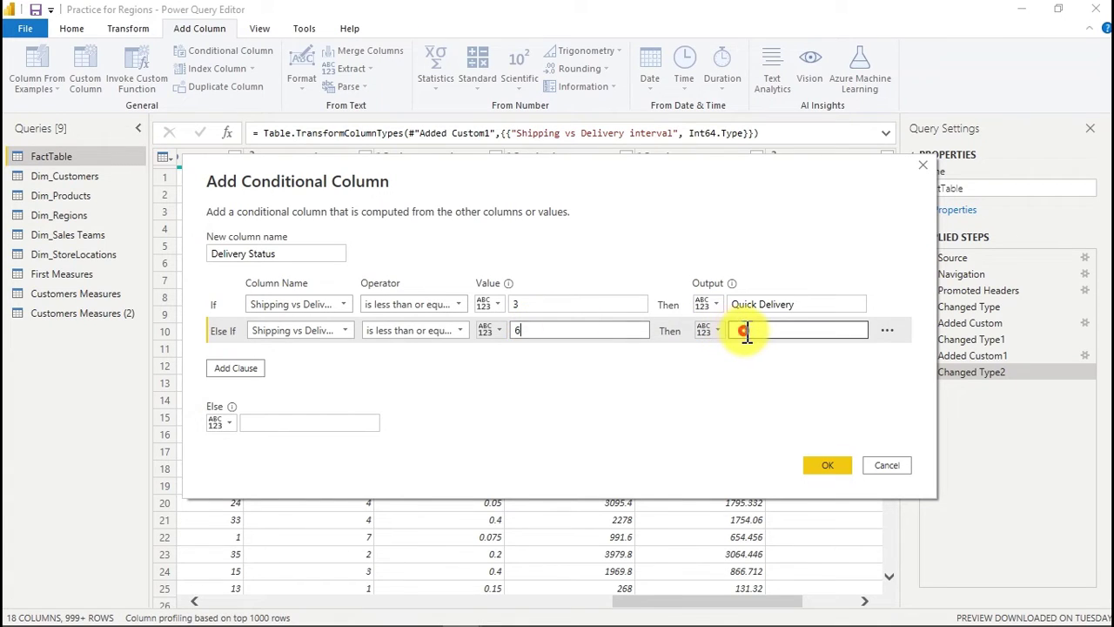
key(BackSpace)
key(BackSpace)
text(Lat)
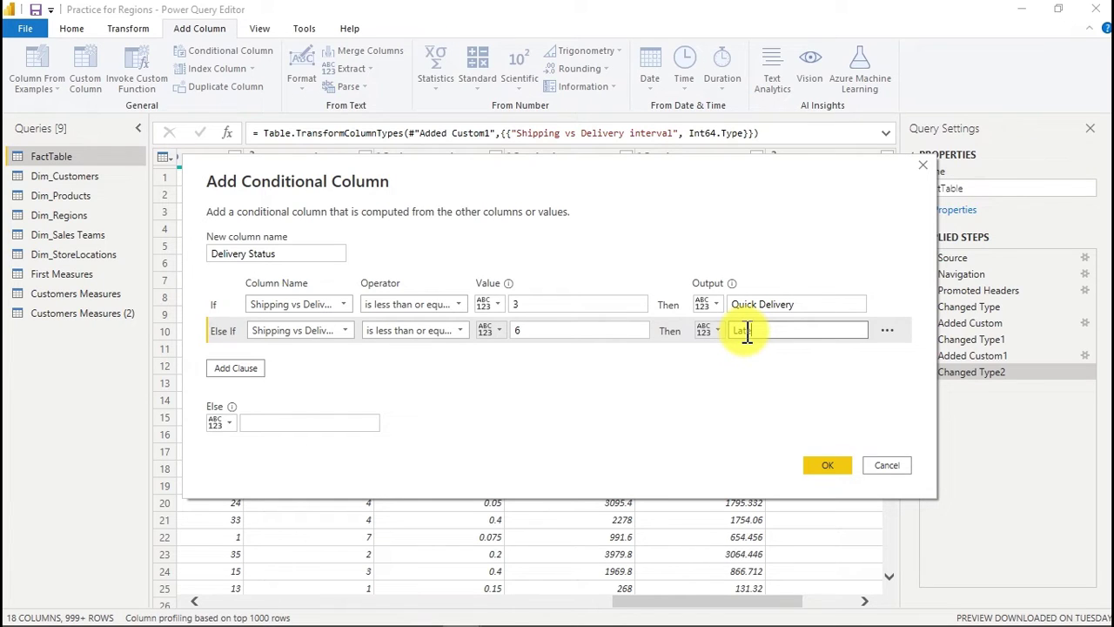
text(e Deliv)
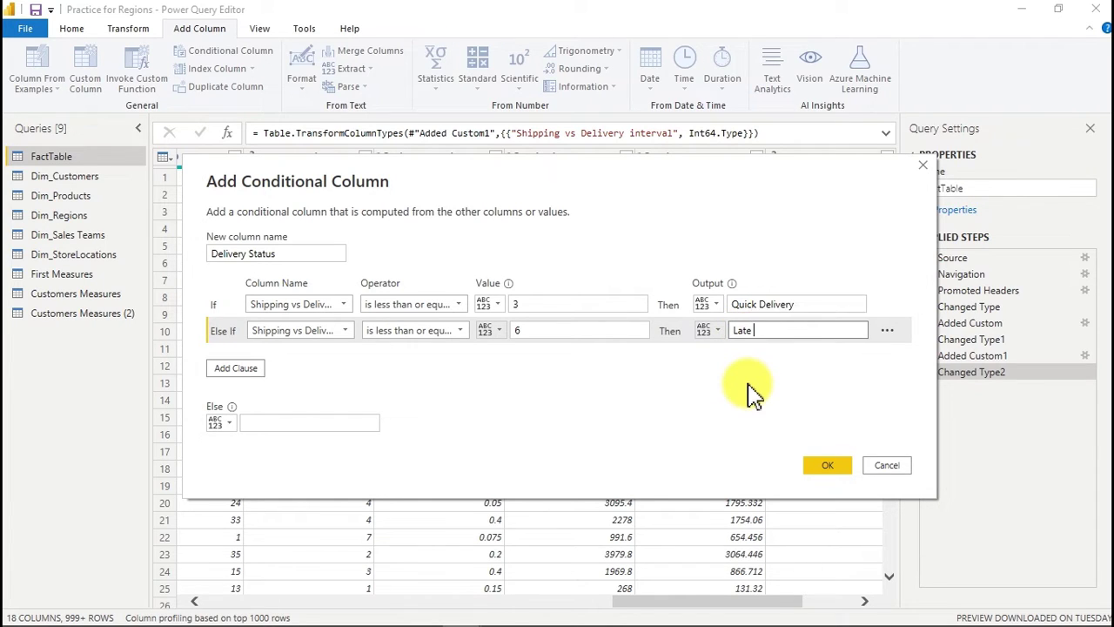
text(ery)
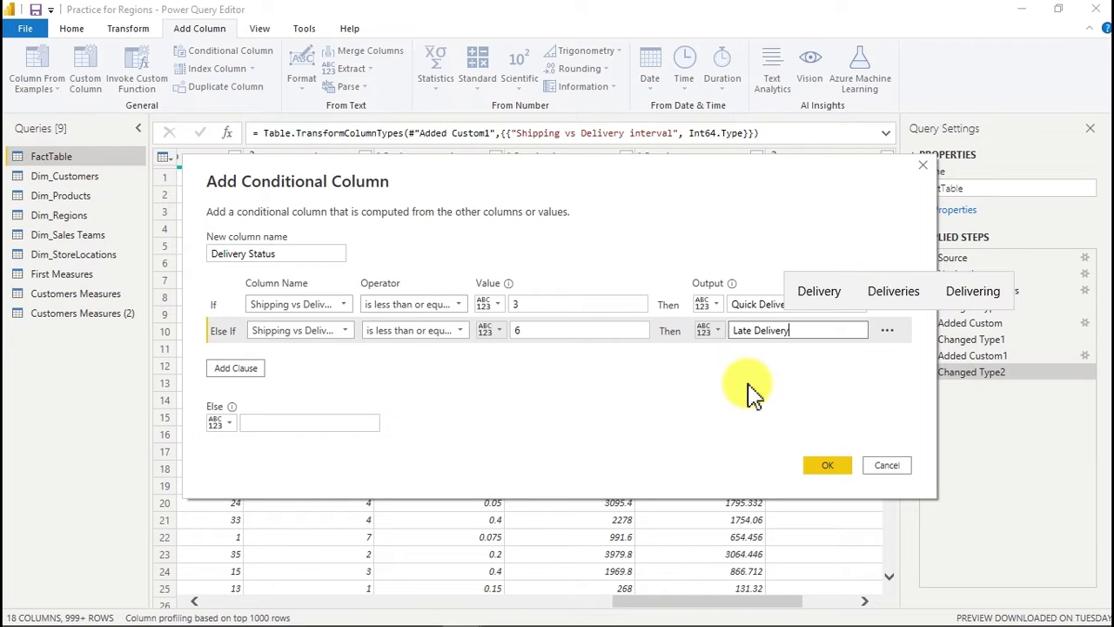
- Set the Else output to "Very Late Delivery" and create the Delivery Status conditional column
click(279, 422)
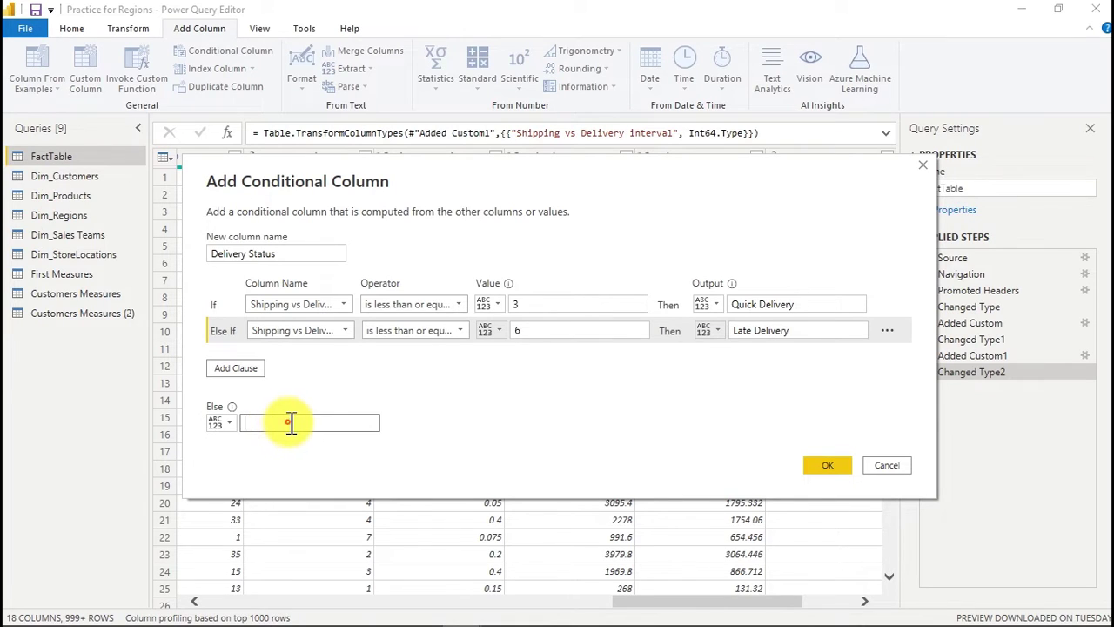
text(Ver)
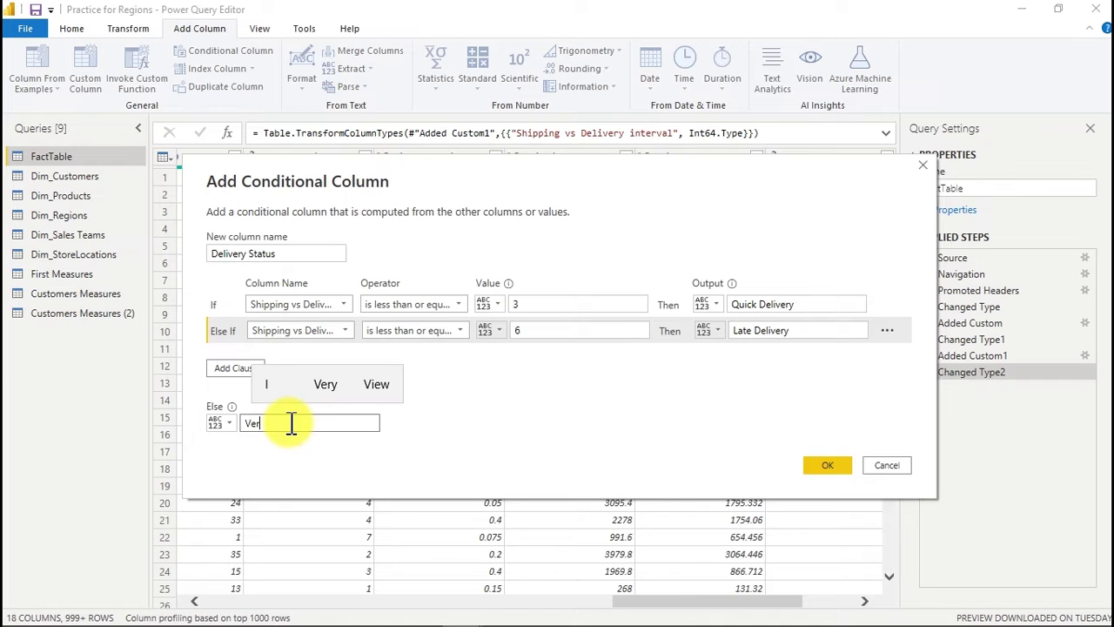
text(y Late)
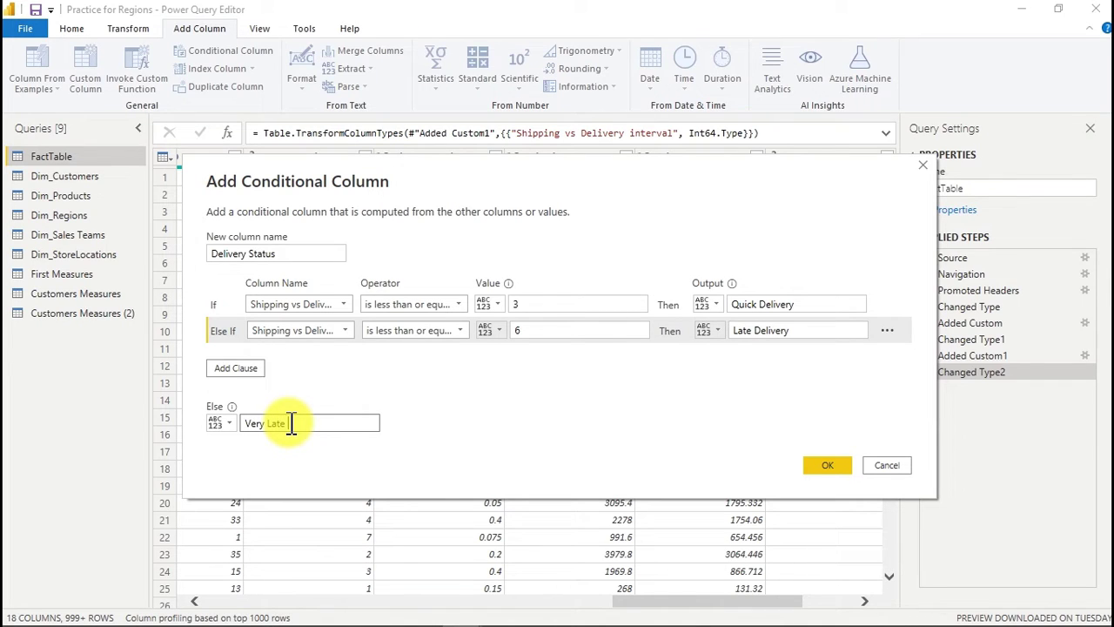
text( Delivery)
click(470, 451)
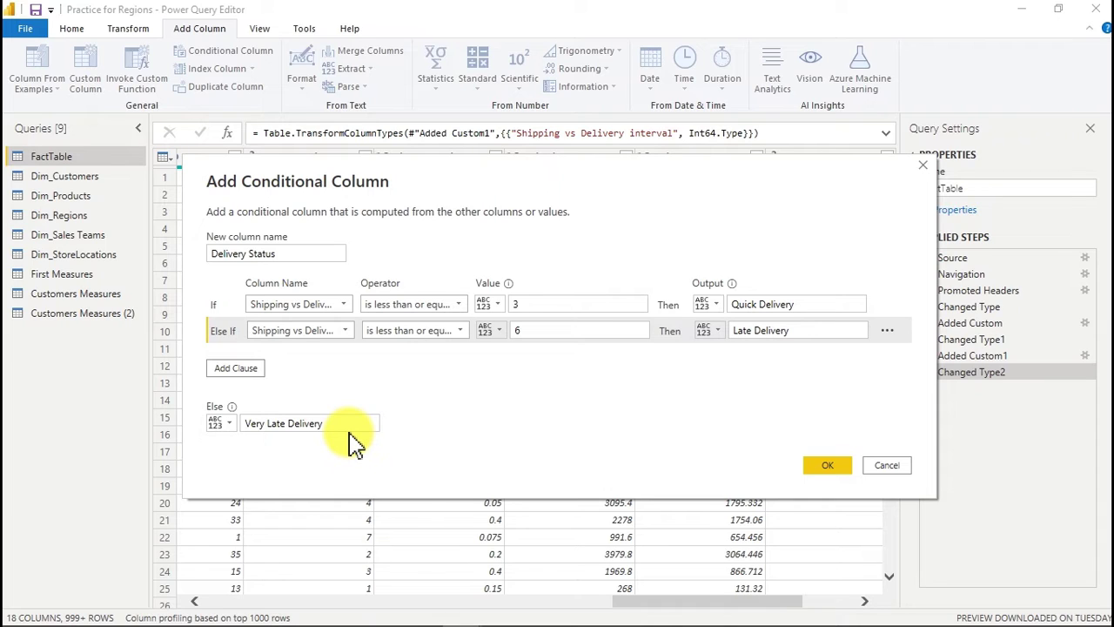
click(831, 465)
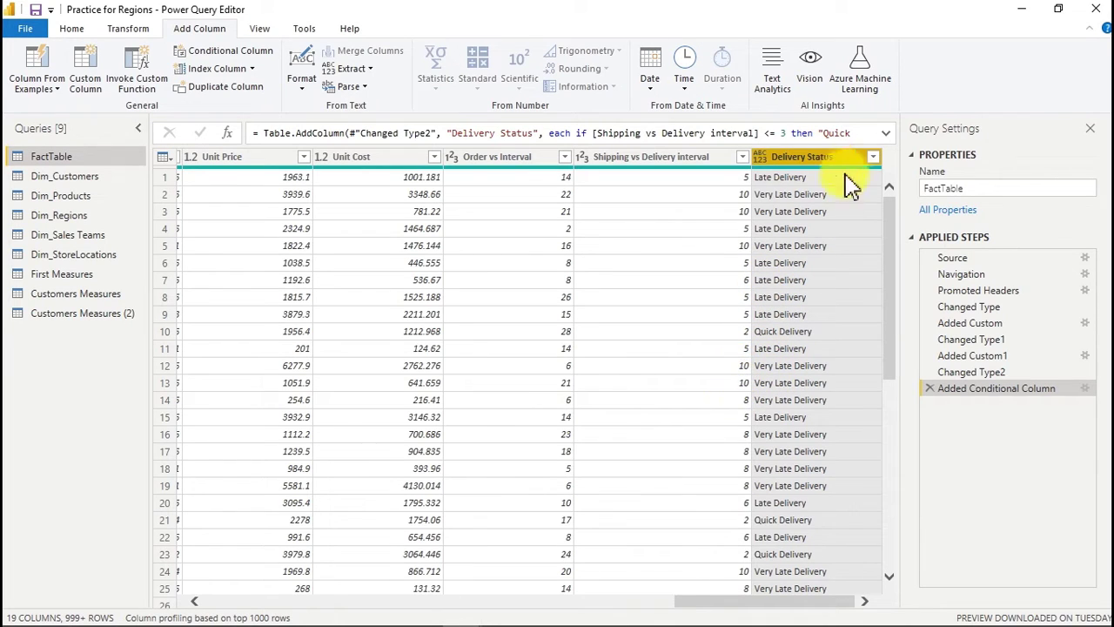
- Filter the Delivery Status column to show only "Very Late Delivery" rows
click(873, 159)
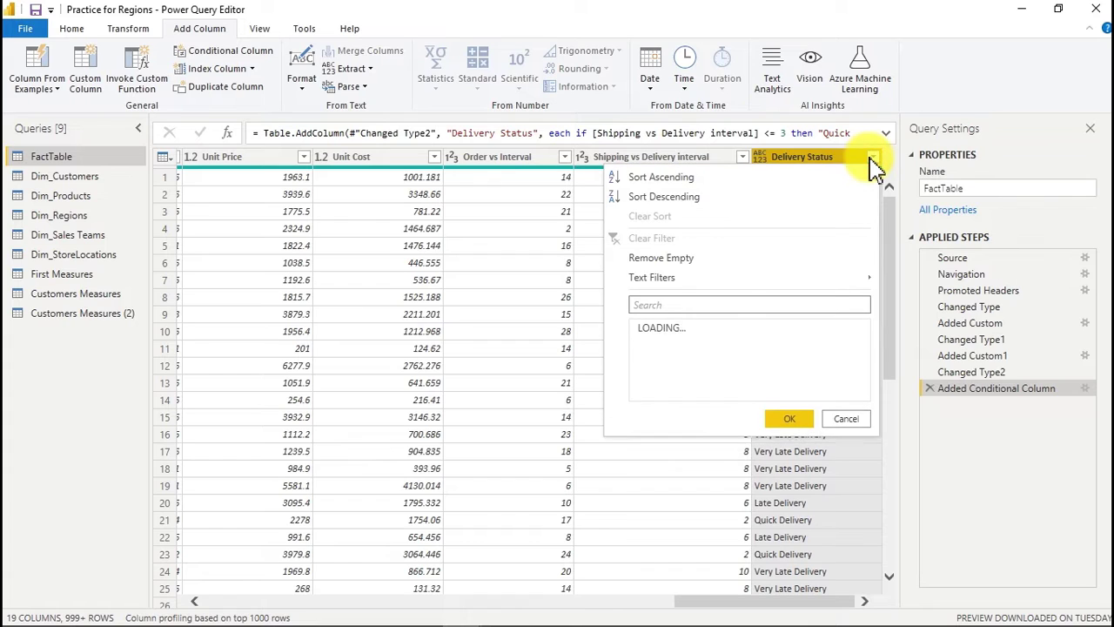
click(644, 329)
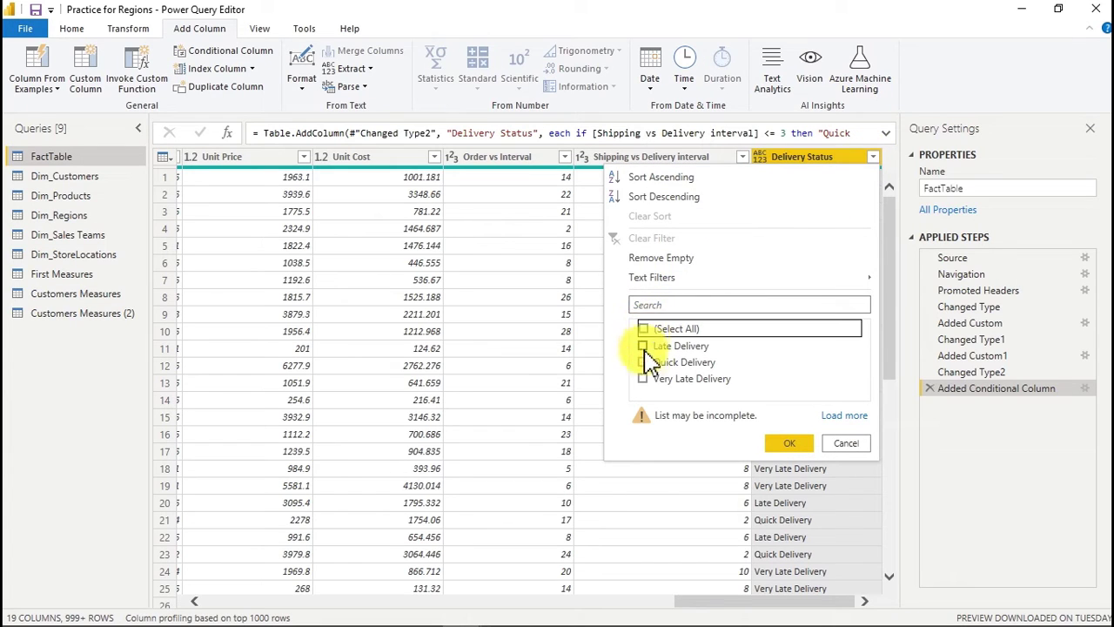
click(644, 377)
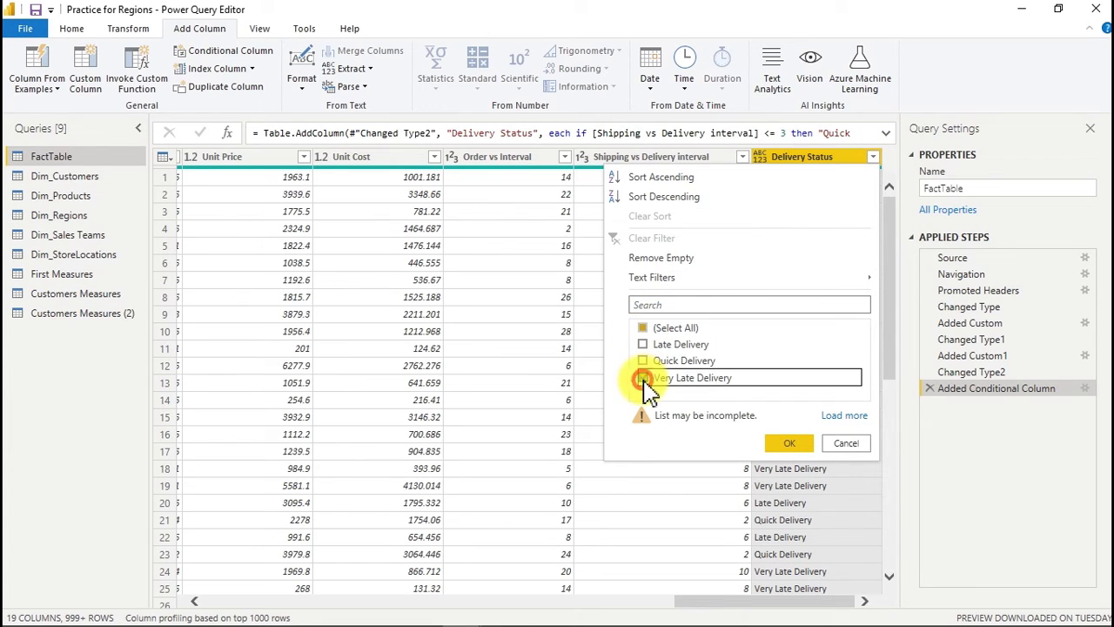
click(789, 445)
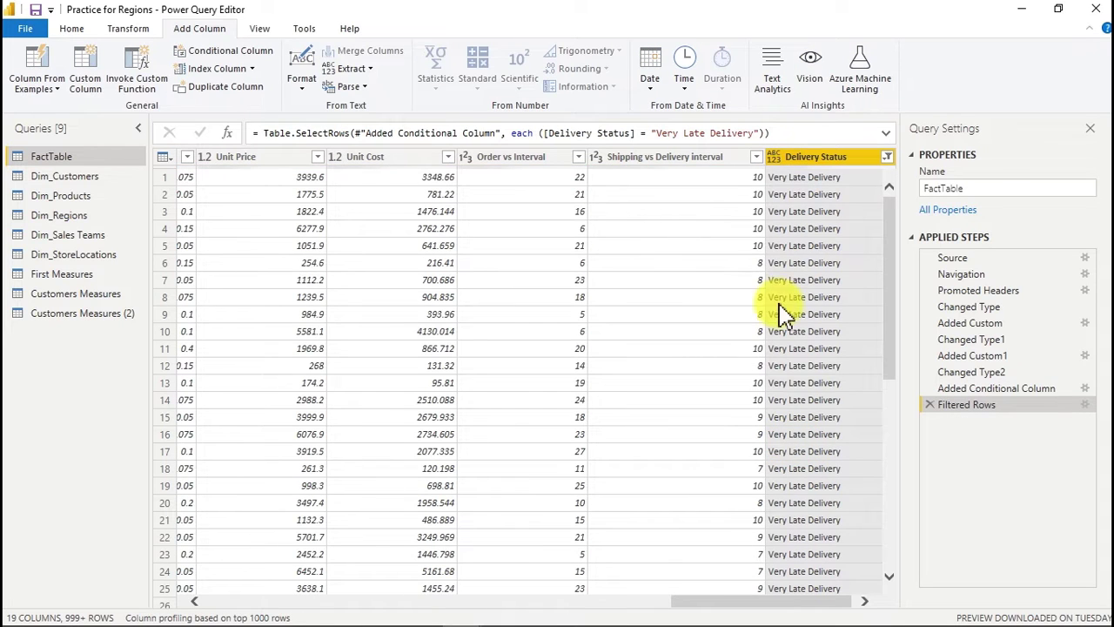
- Check which Shipping vs Delivery interval values occur in the Very Late Delivery rows, without filtering that column
drag(893, 255, 888, 223)
click(756, 156)
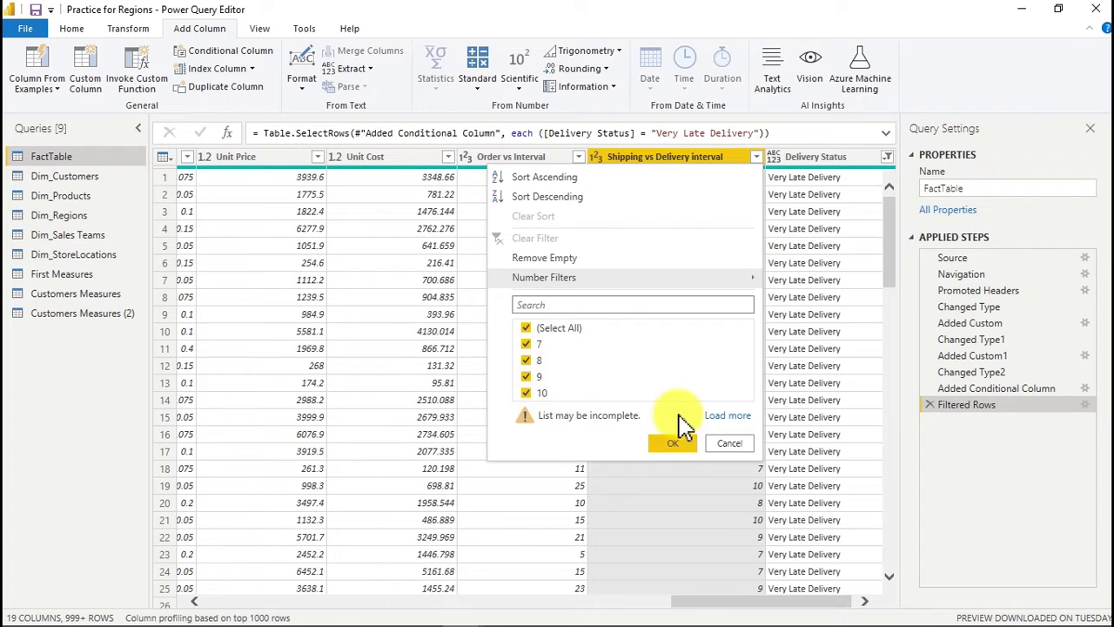
click(728, 418)
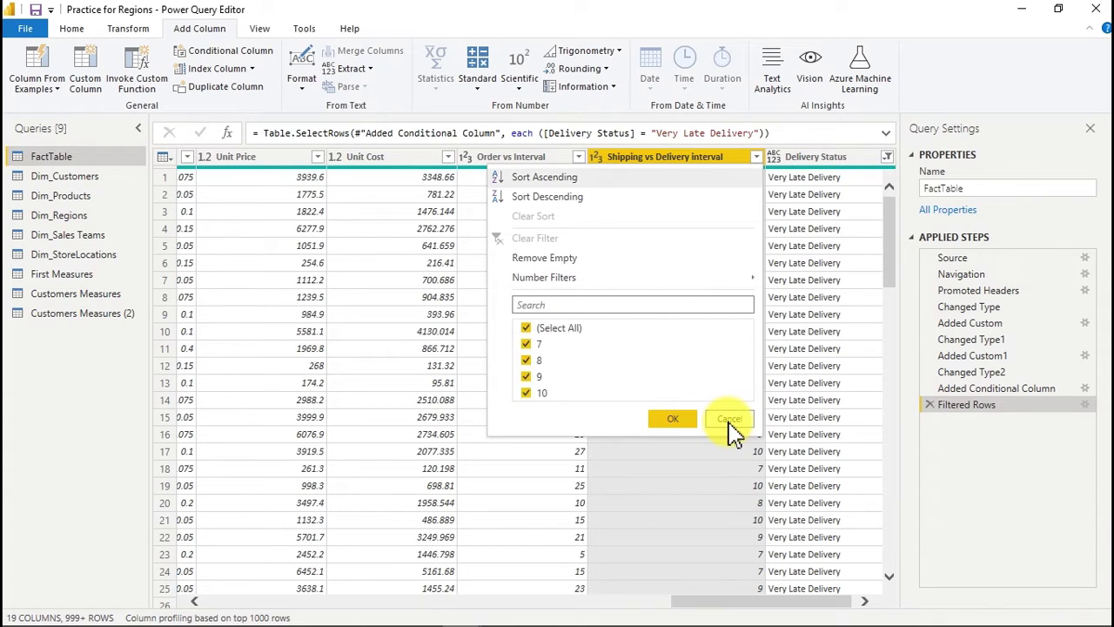
click(728, 419)
click(730, 420)
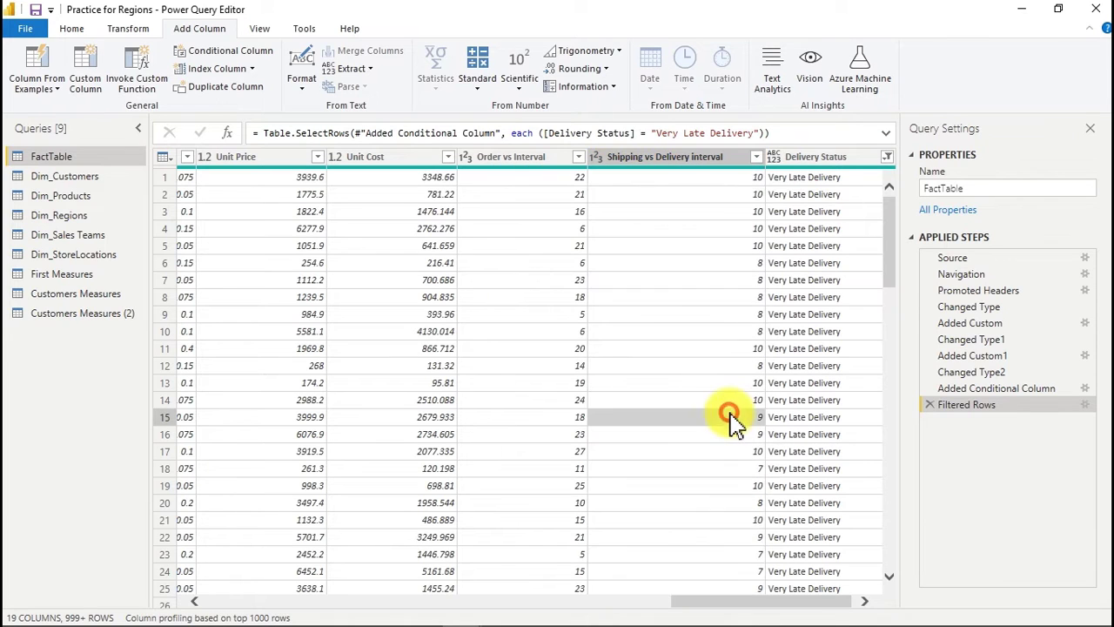
- Switch the Delivery Status filter to "Quick Delivery" only and check which Shipping vs Delivery interval values occur
click(884, 163)
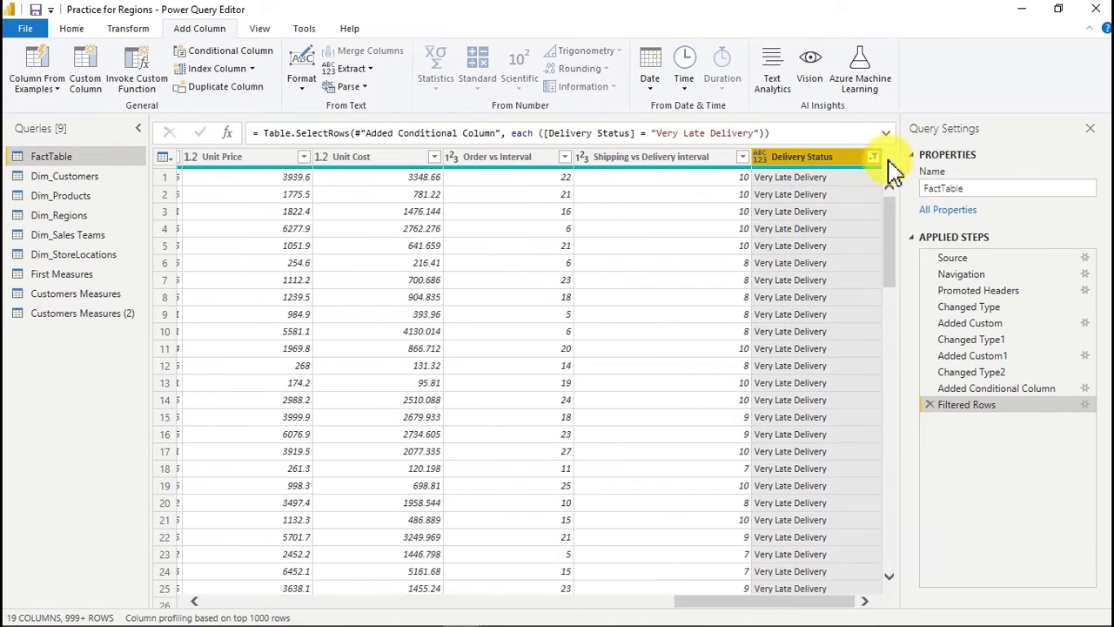
click(874, 161)
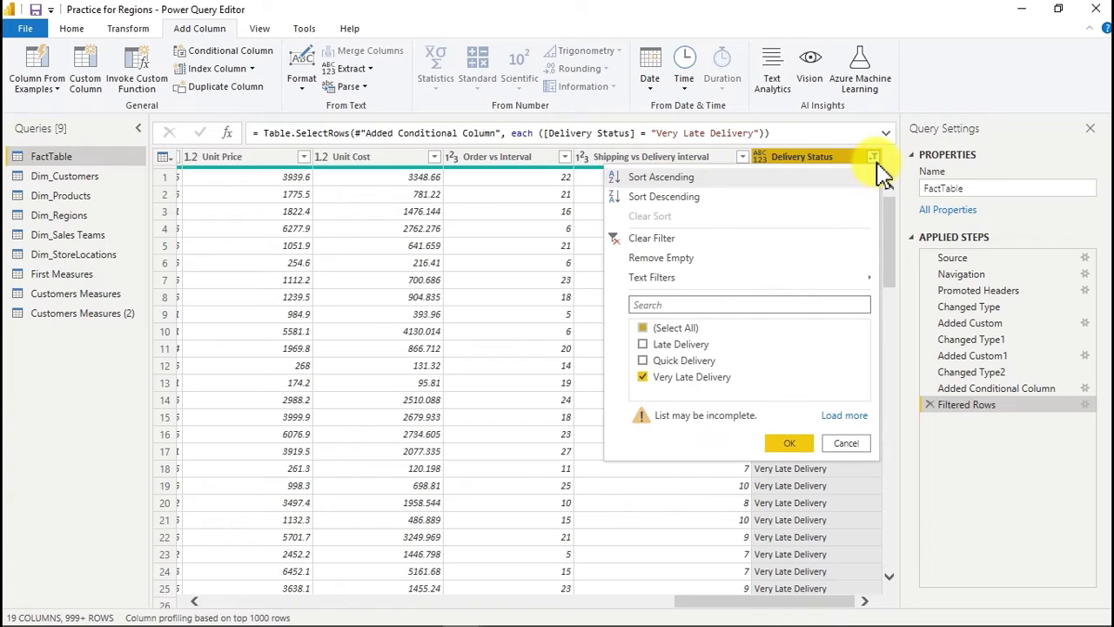
click(644, 381)
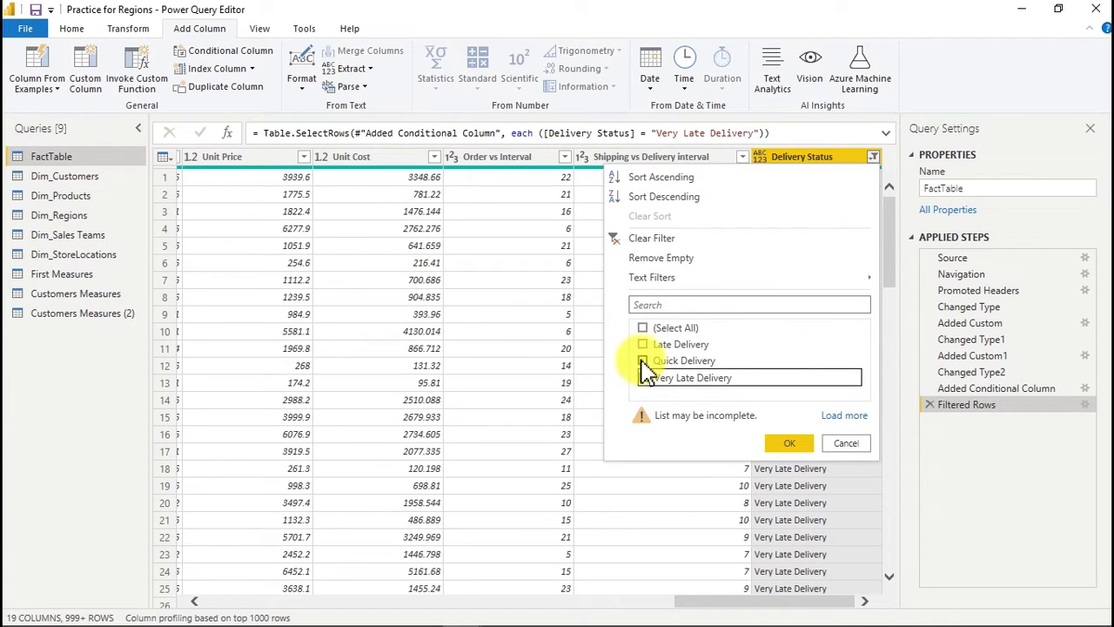
click(642, 361)
click(794, 444)
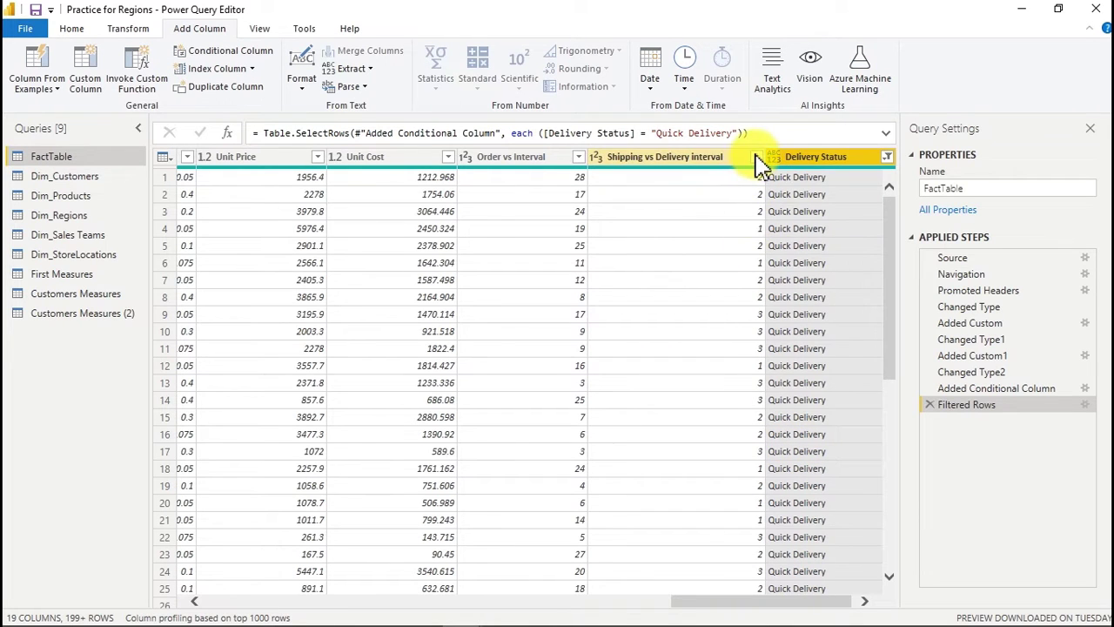
click(756, 158)
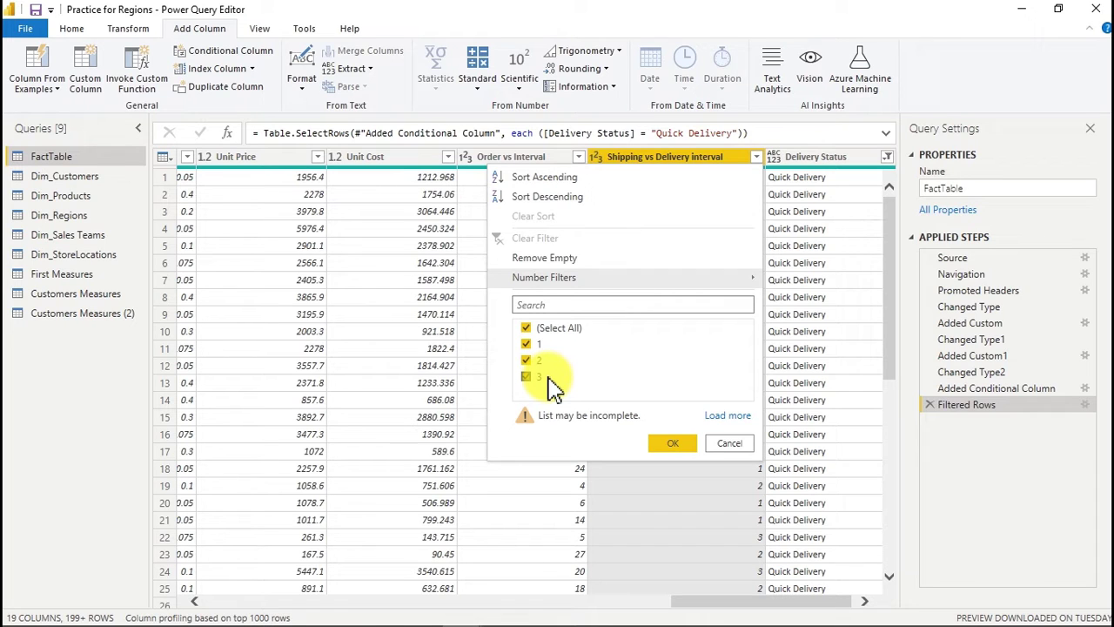
click(712, 444)
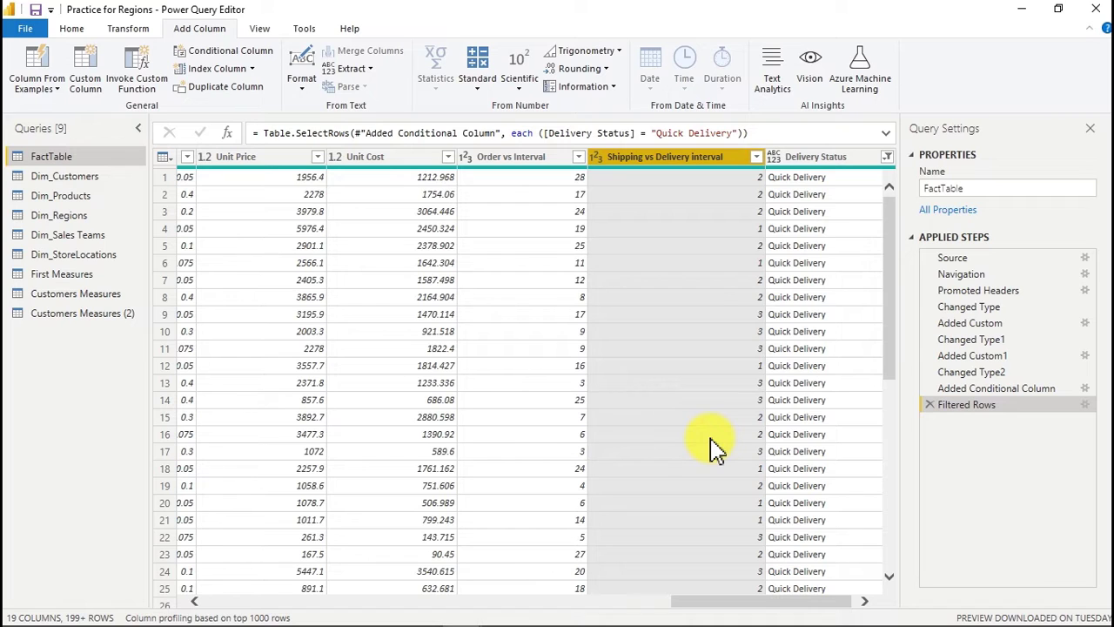
click(229, 54)
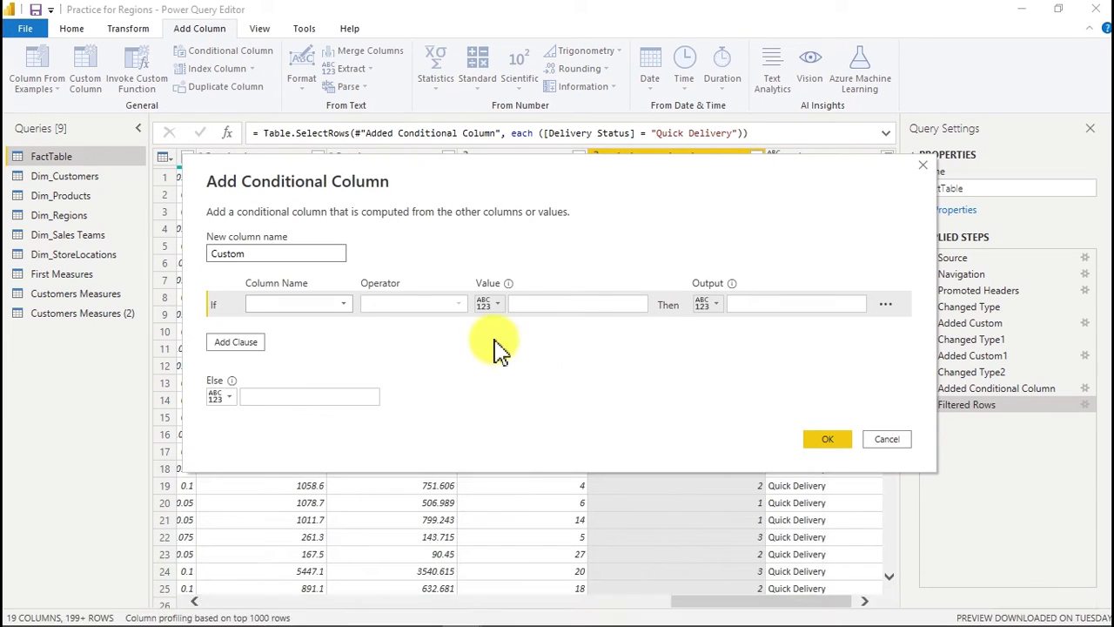
double_click(261, 253)
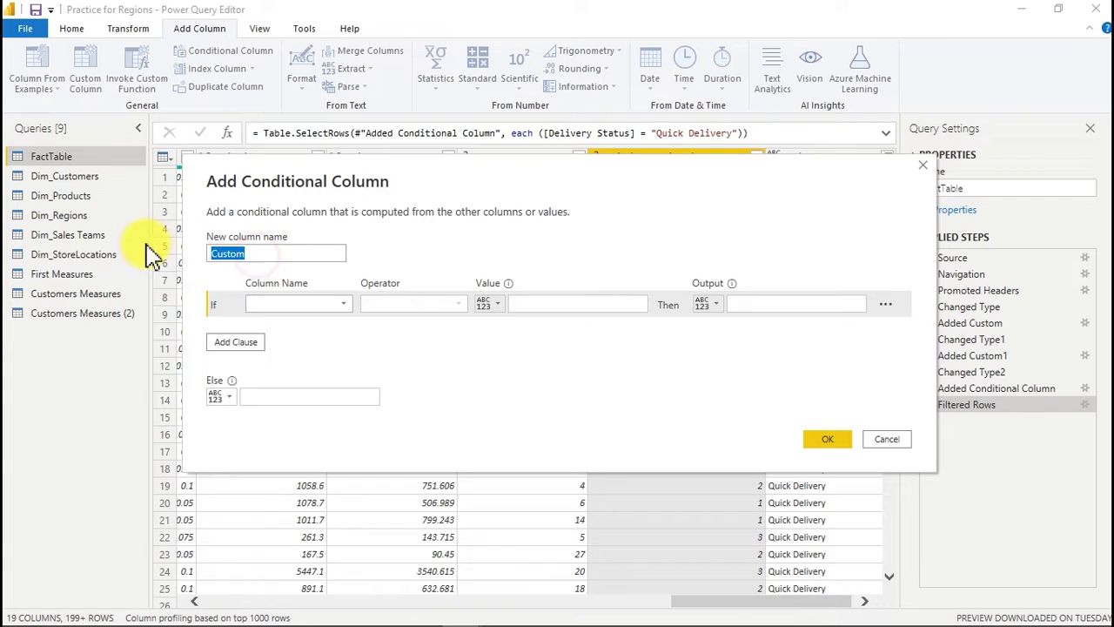
text(Shipp)
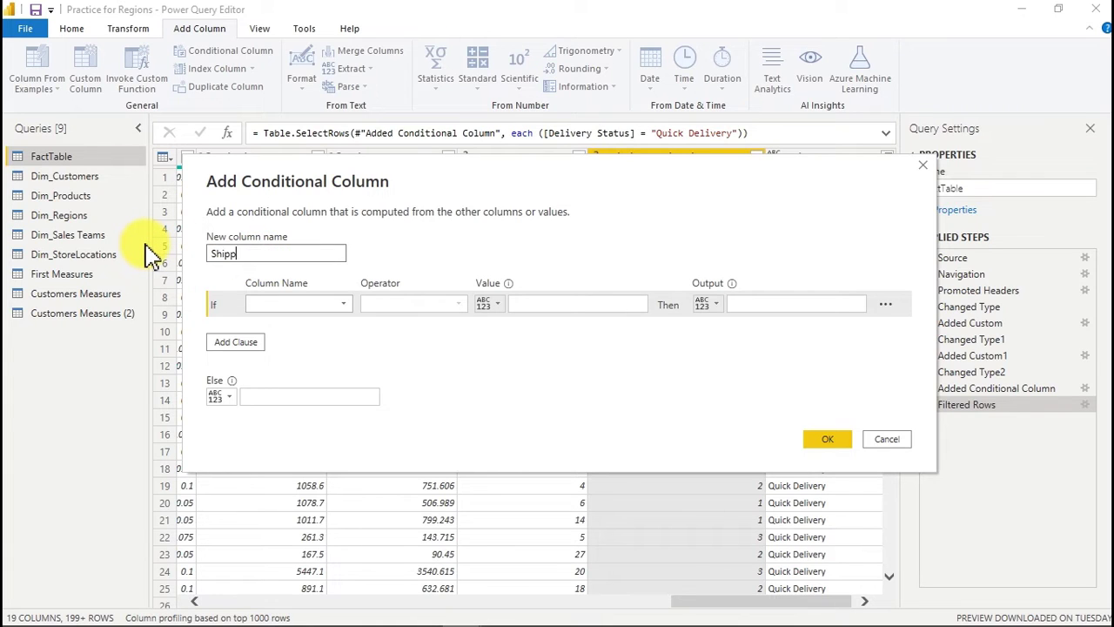
text(ing Status)
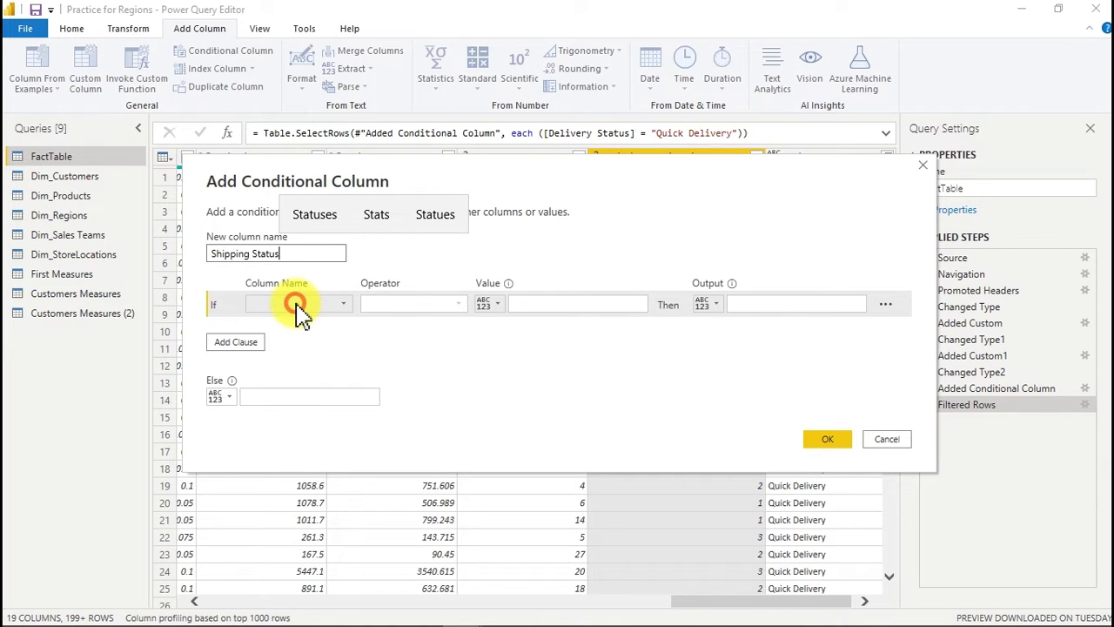
click(296, 304)
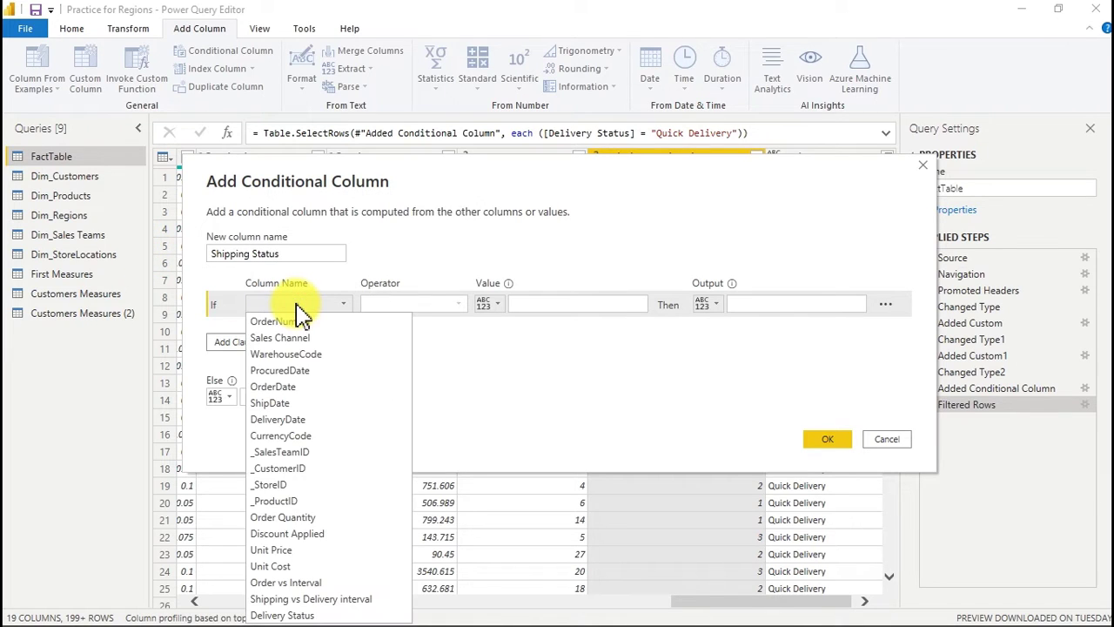
click(322, 581)
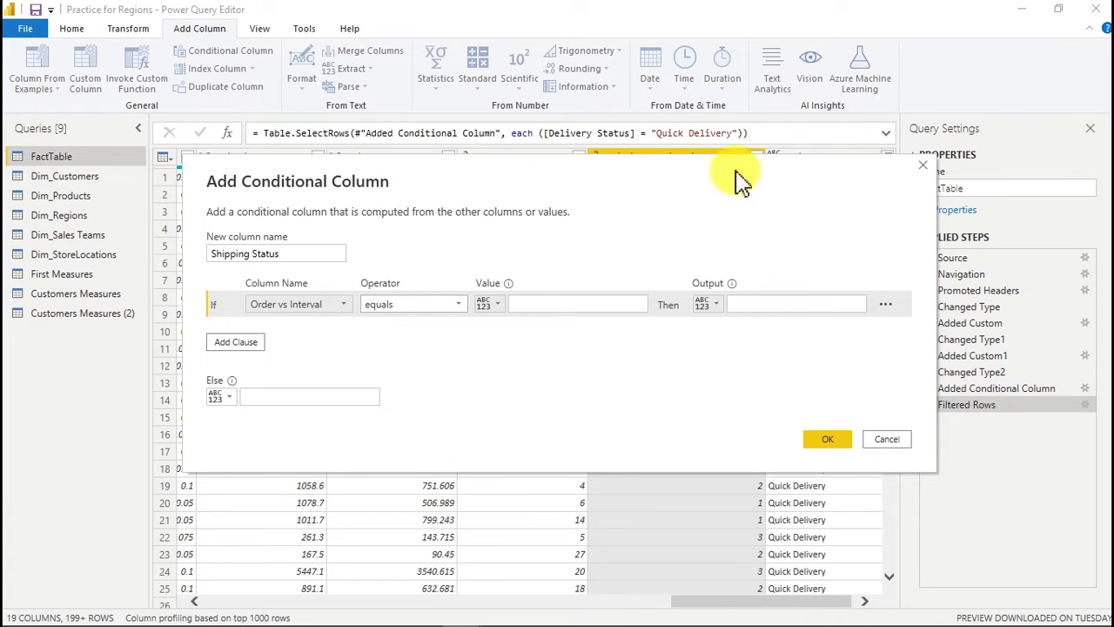
drag(738, 182, 714, 326)
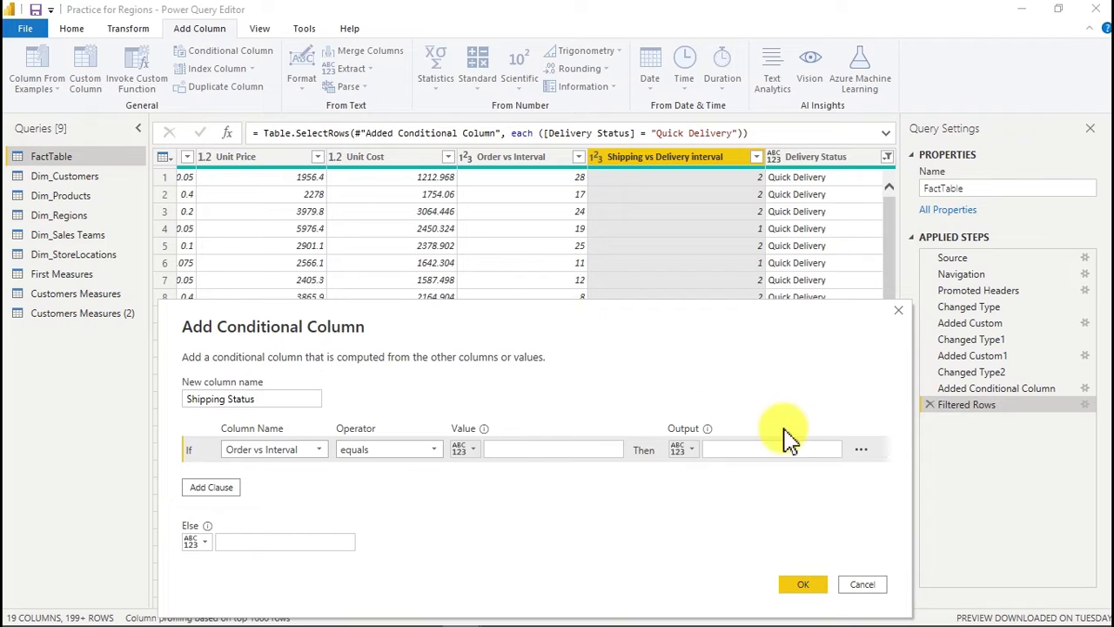
click(855, 585)
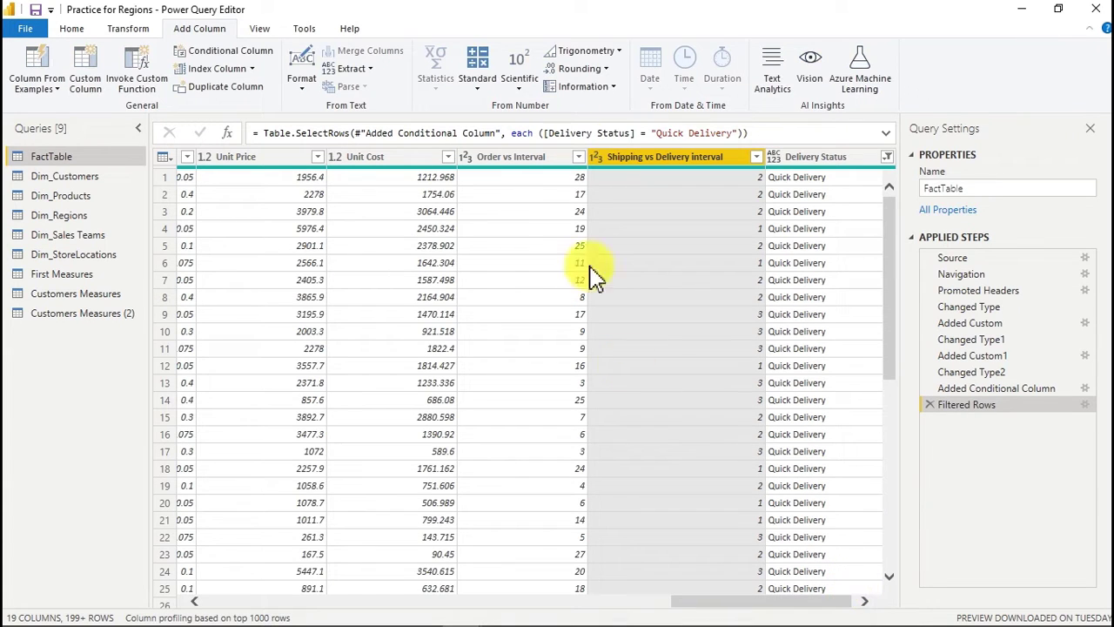
- Rename the Order vs Interval column to "Order vs Shipping Interval"
click(521, 157)
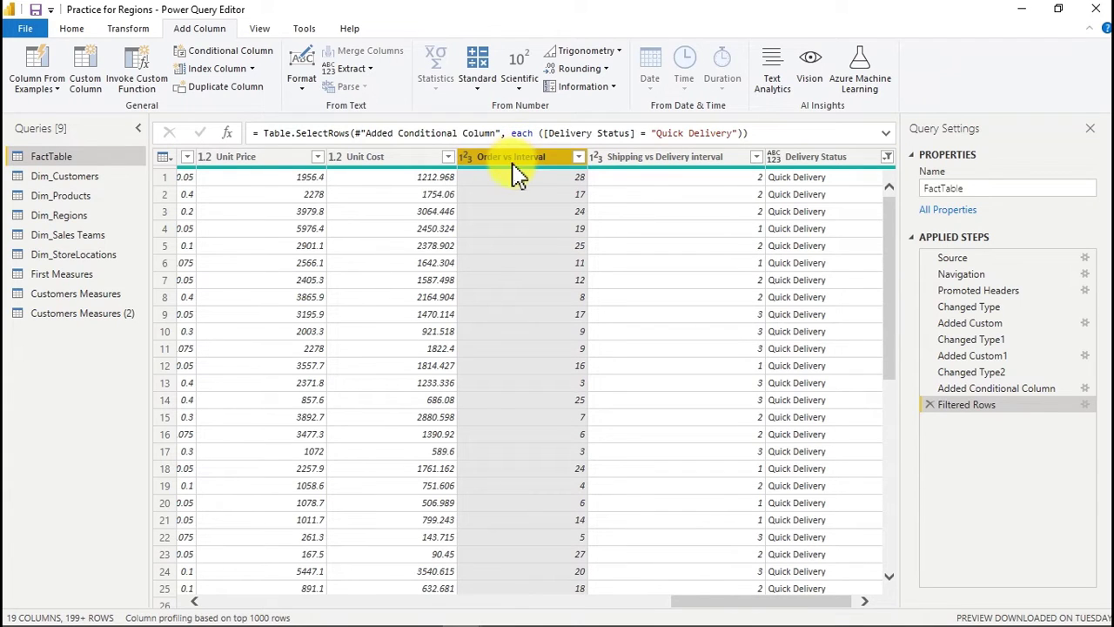
double_click(519, 163)
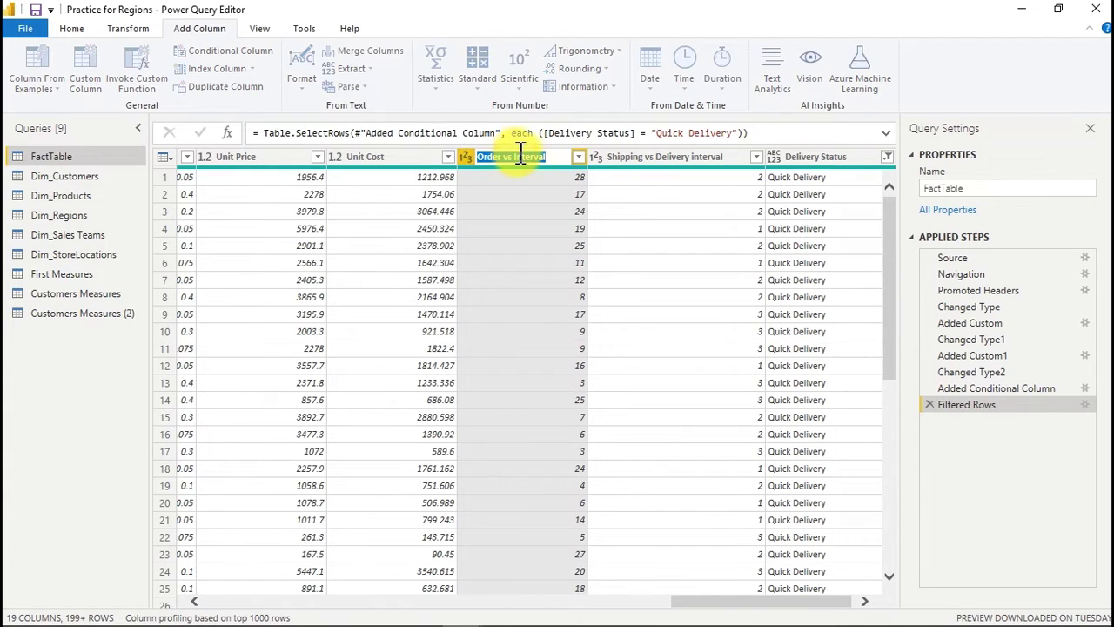
click(517, 159)
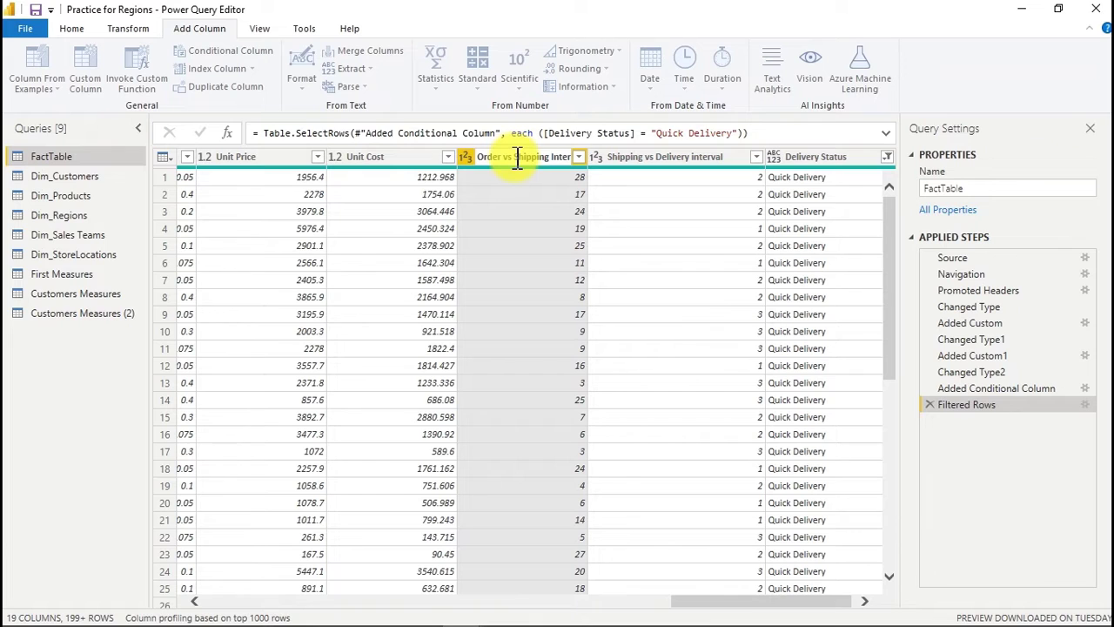
key(Return)
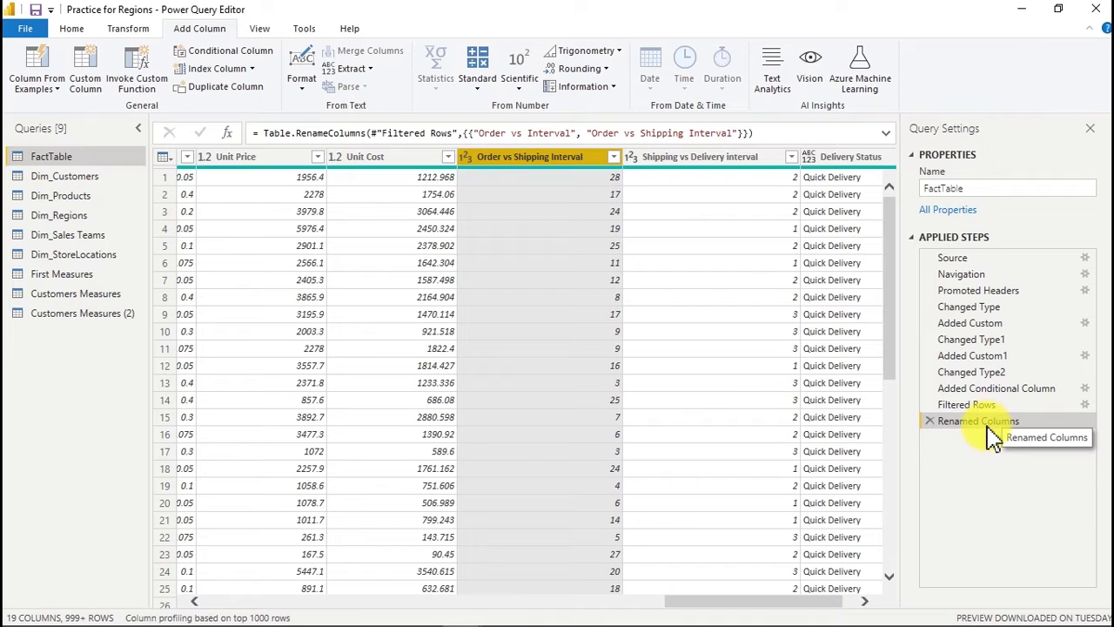
- Start a new conditional column in FactTable and name it "Shipping Status"
click(217, 58)
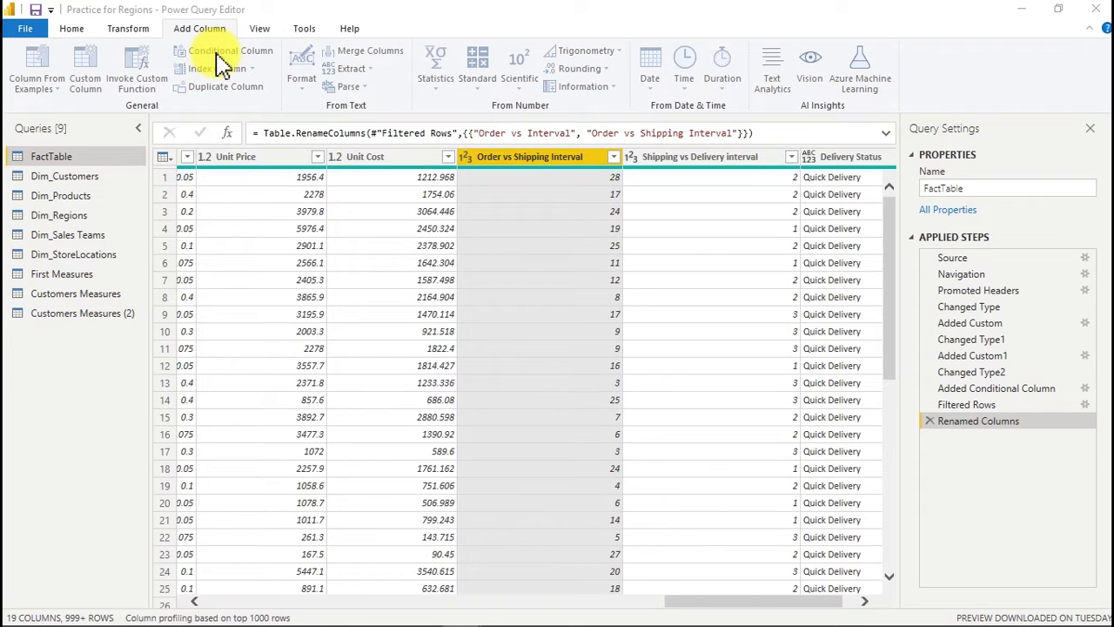
drag(286, 251, 157, 261)
text(Shipping s)
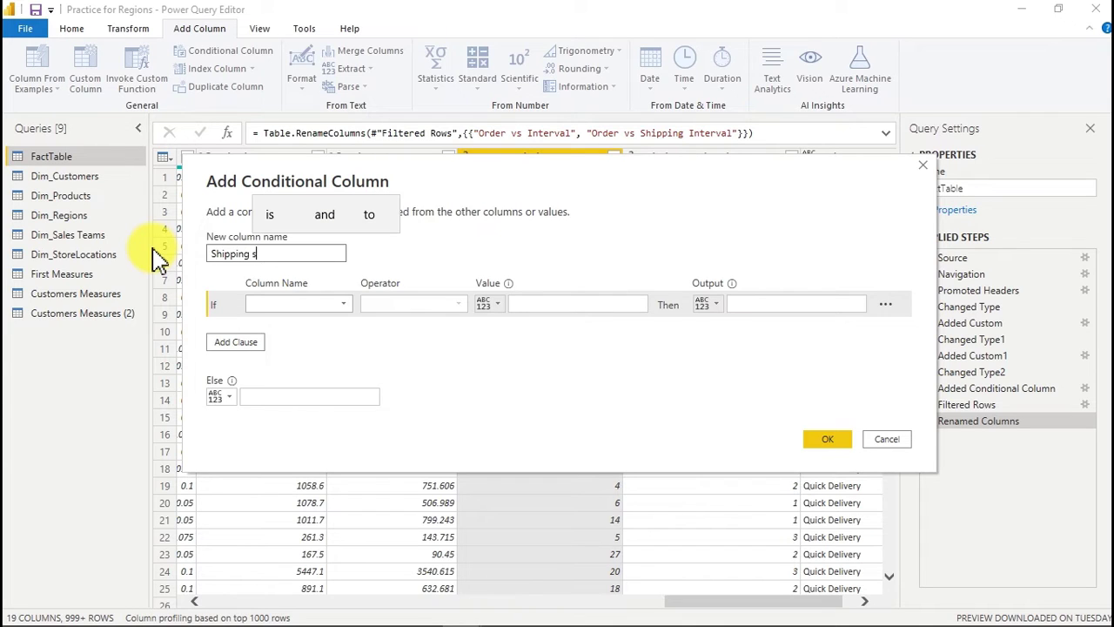
key(BackSpace)
key(BackSpace)
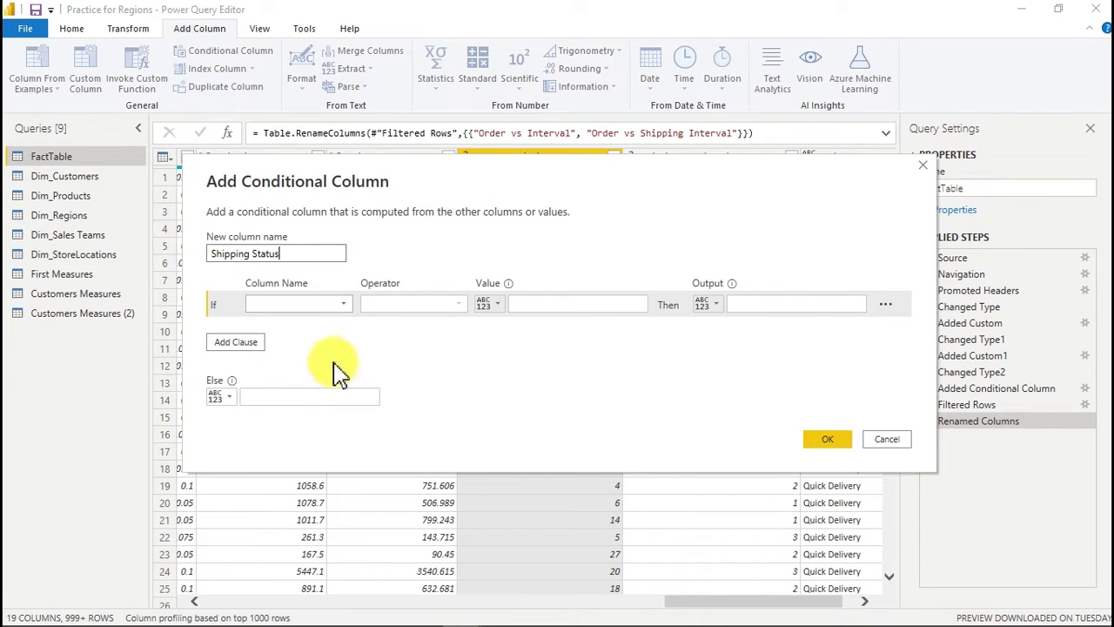
- Define the first condition: if Order vs Shipping Interval is less than or equal to 12, output "Early Shipping"
click(316, 316)
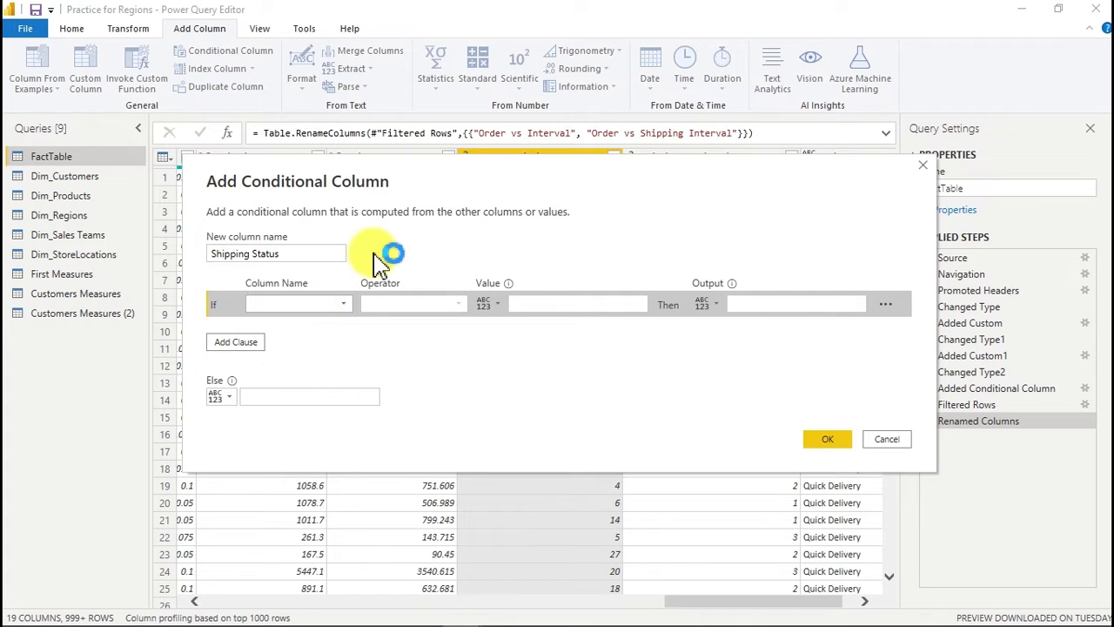
click(327, 303)
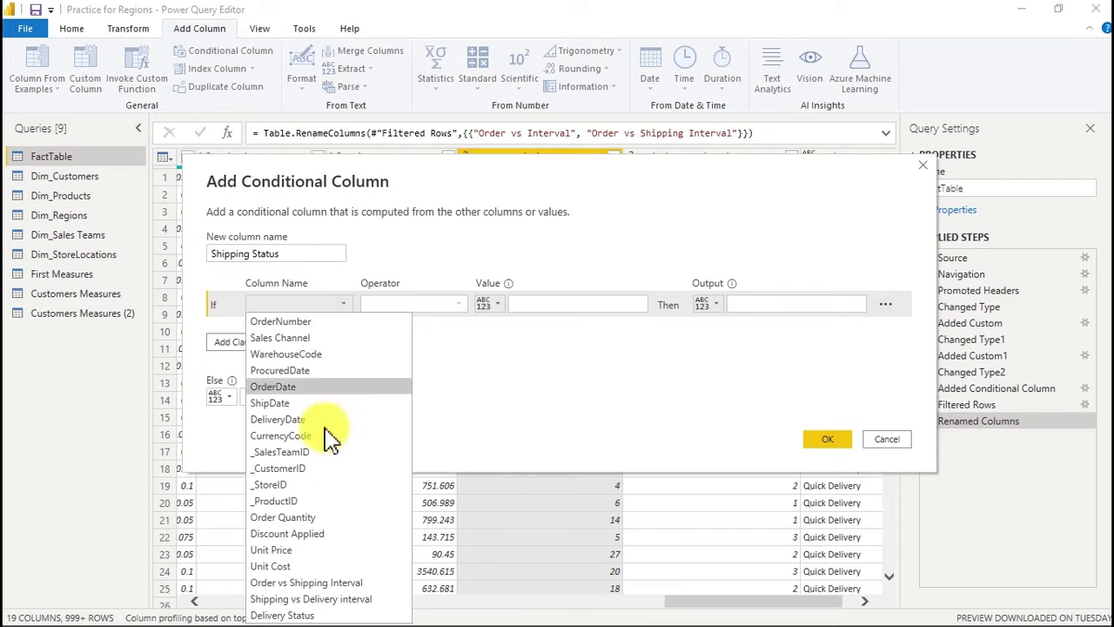
click(344, 583)
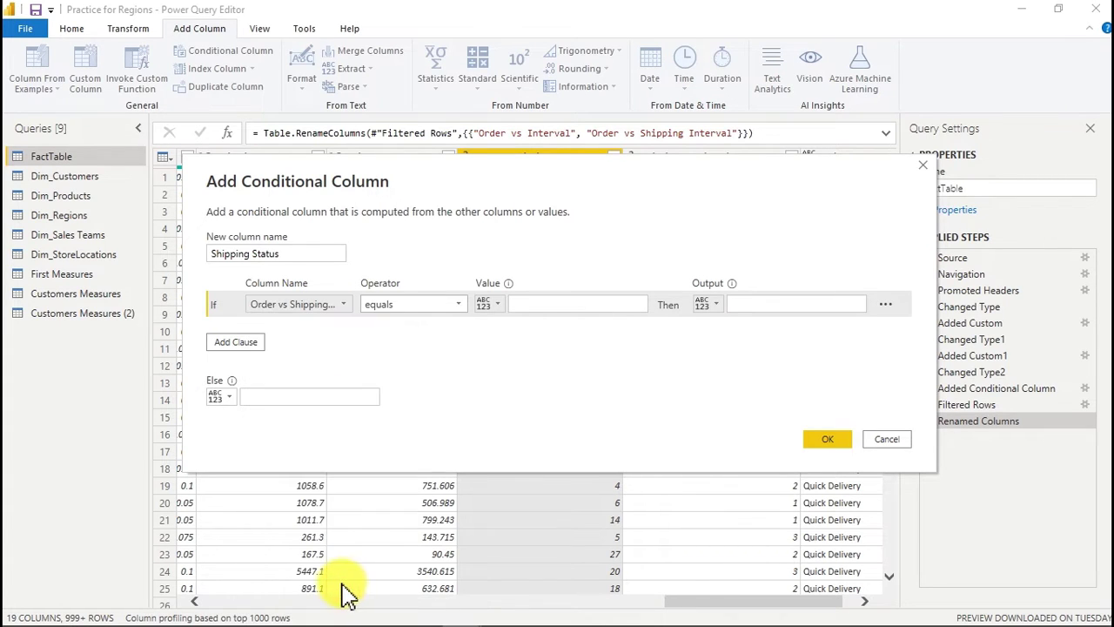
click(442, 304)
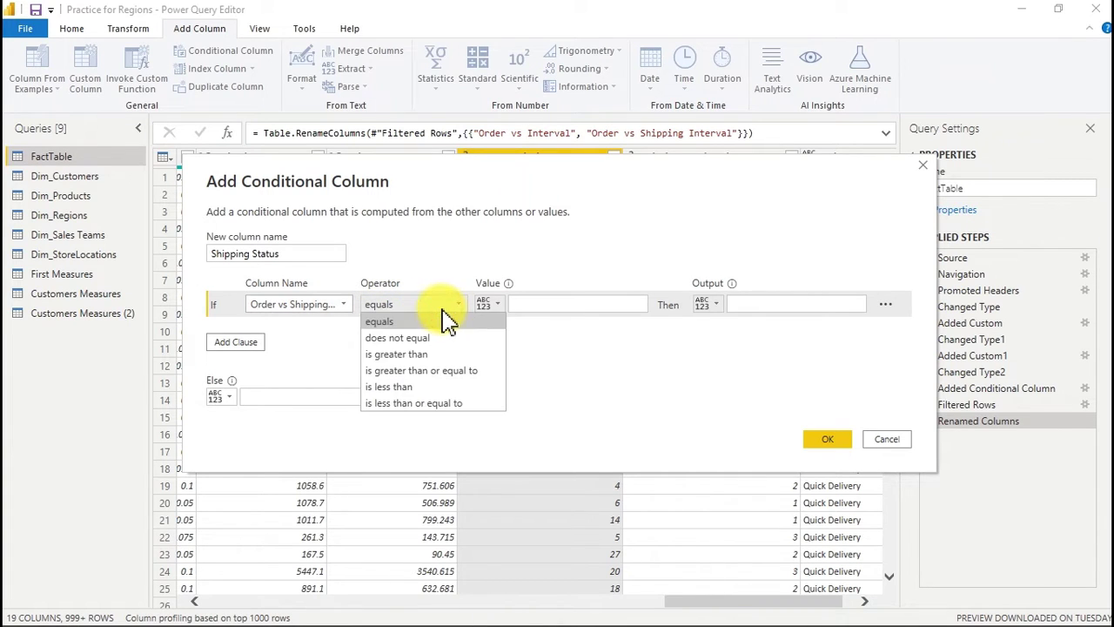
click(430, 404)
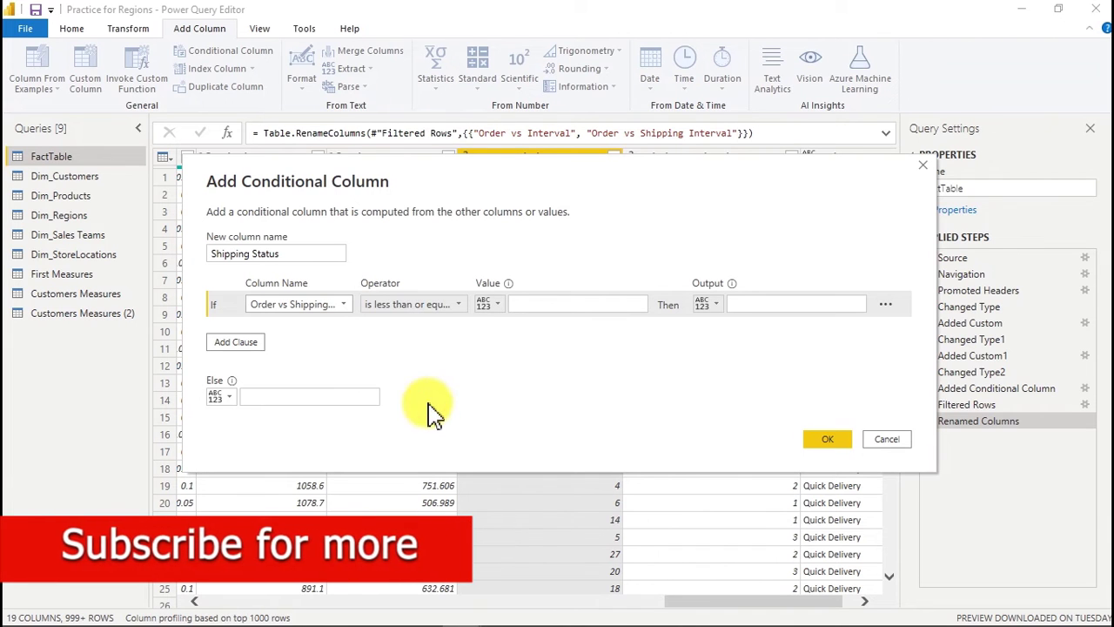
click(543, 306)
text(1)
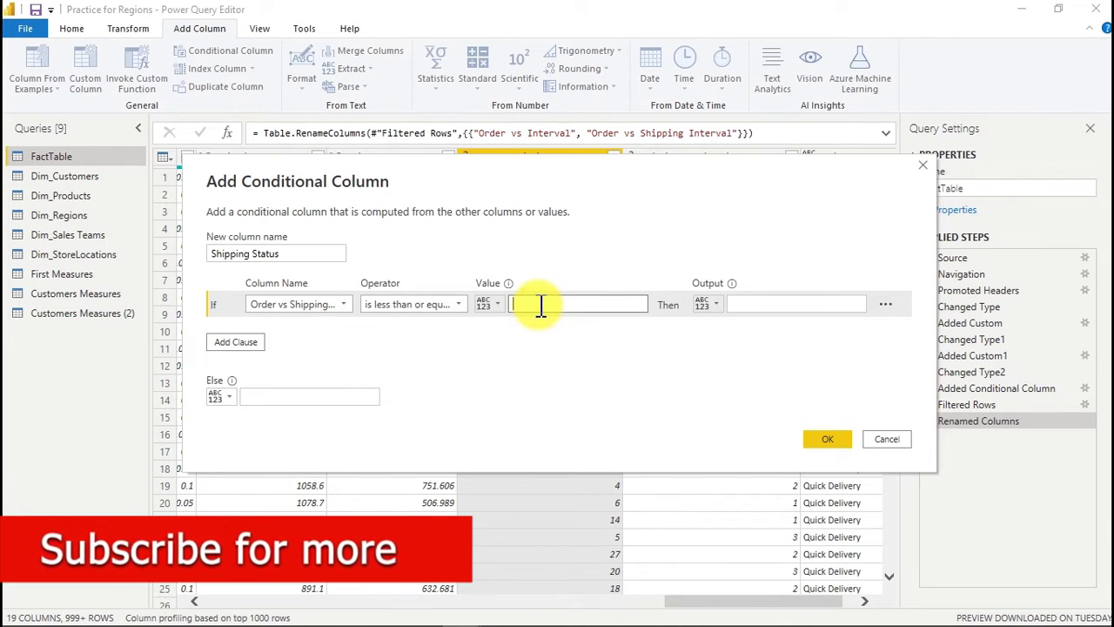
text(2)
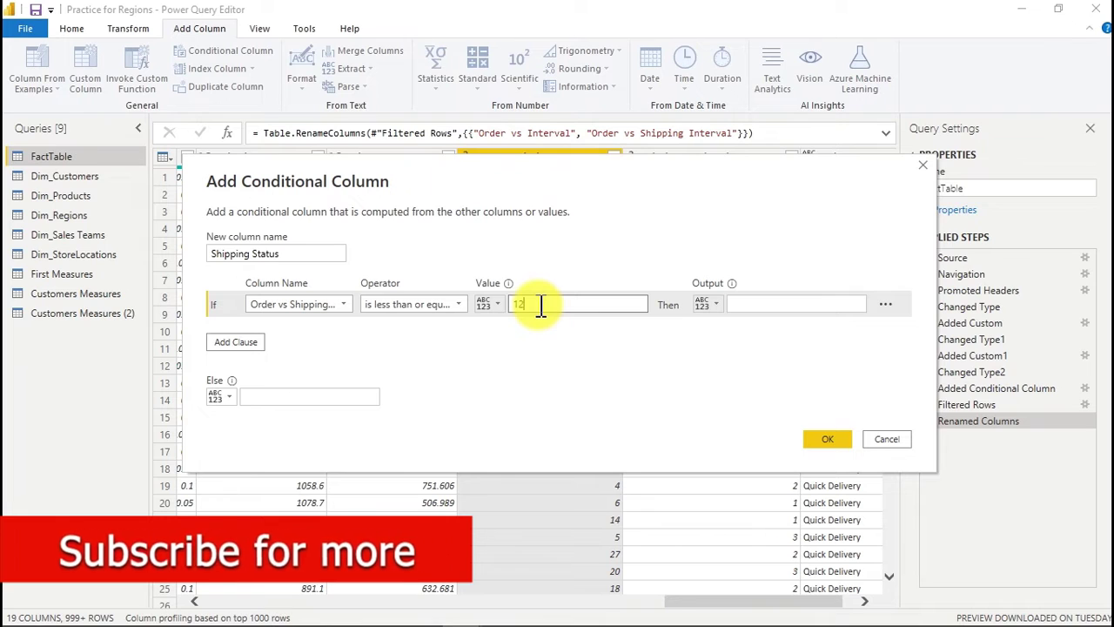
click(827, 304)
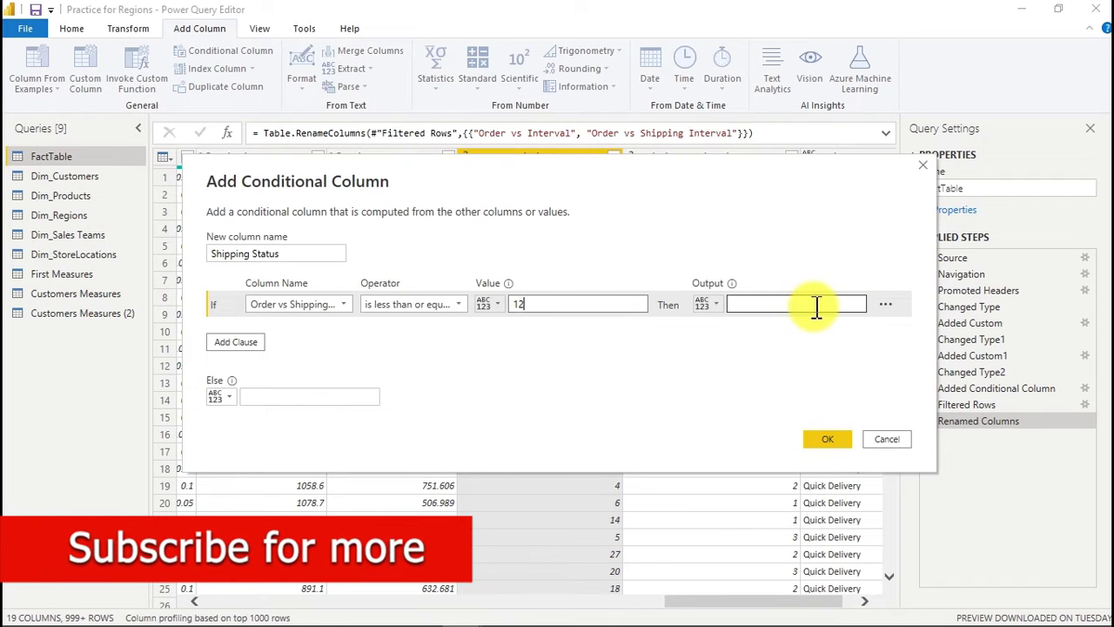
text(Ea)
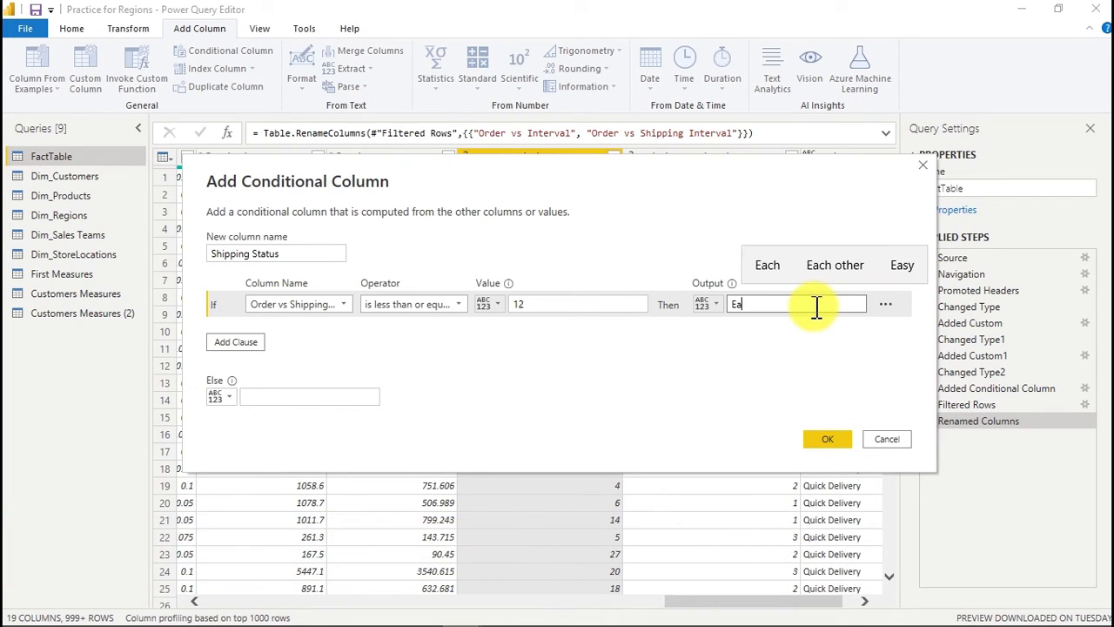
text(rly Sh)
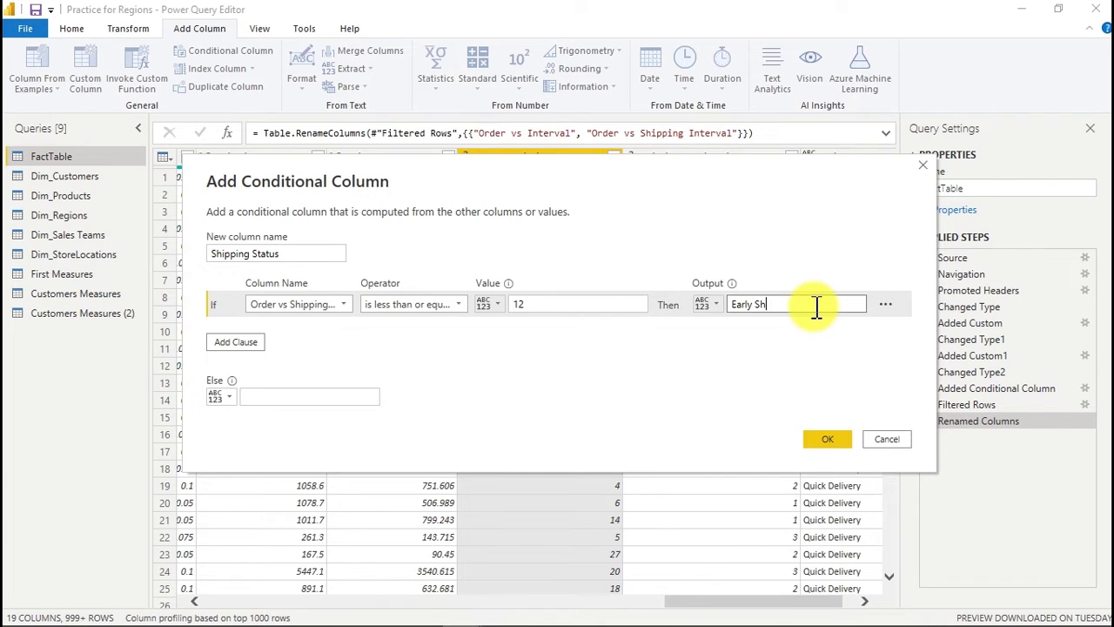
text(ipping)
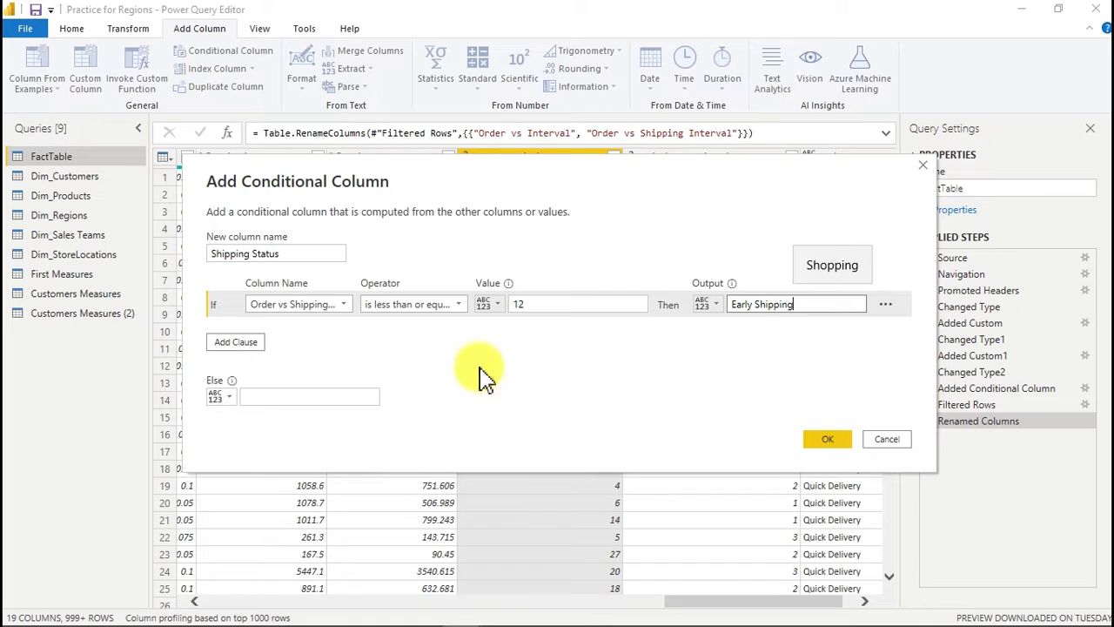
- Add an else-if clause outputting "Late Shipping" when Order vs Shipping Interval is less than or equal to 20
click(251, 342)
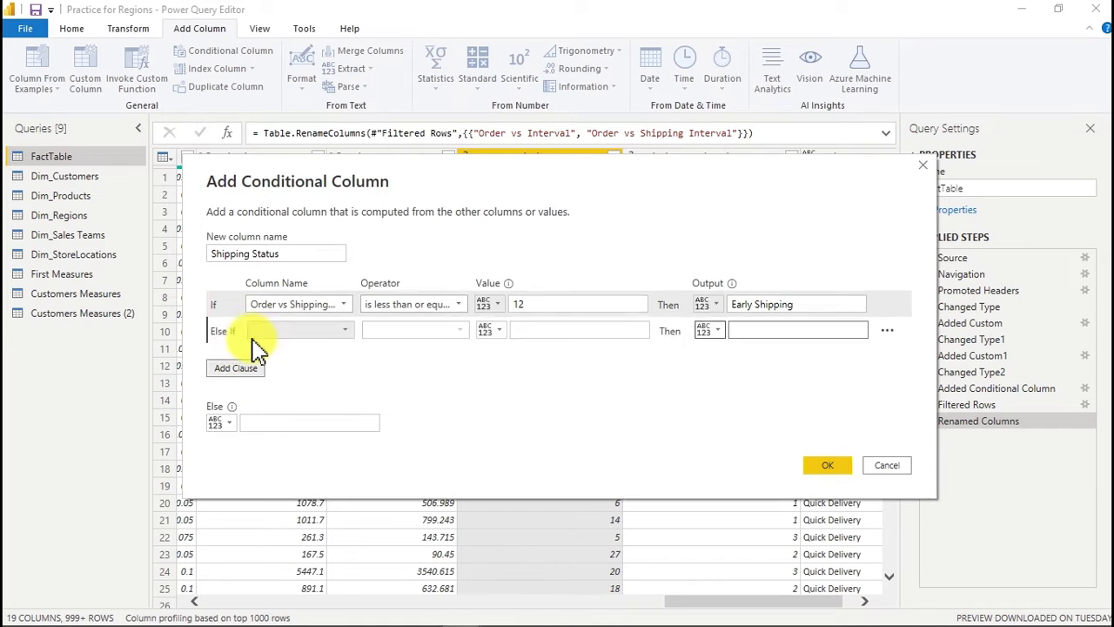
click(329, 332)
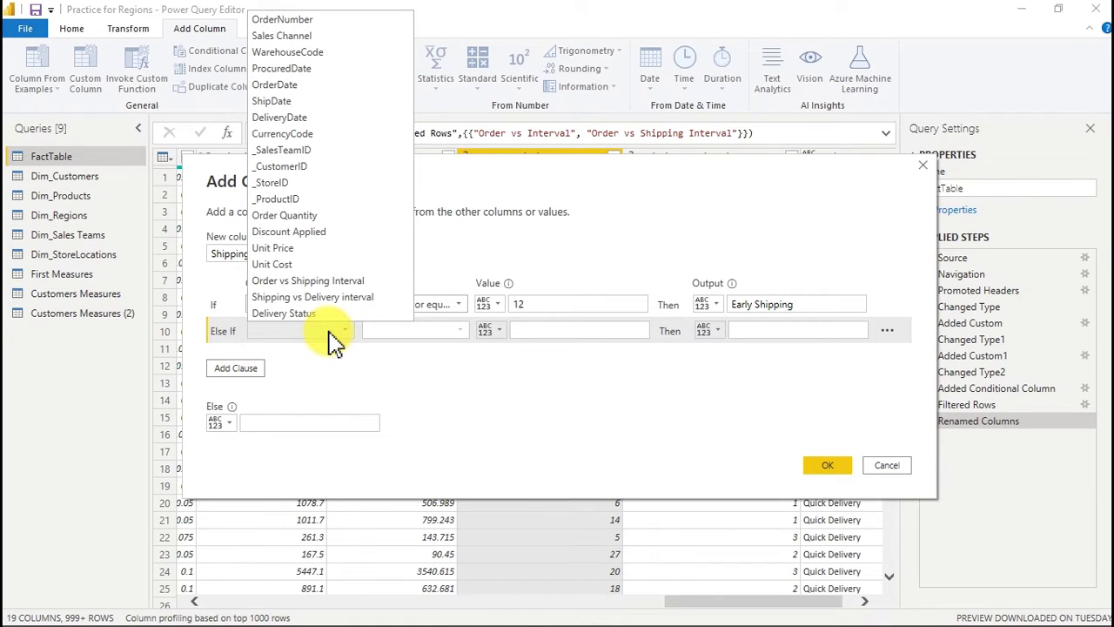
click(329, 281)
click(418, 333)
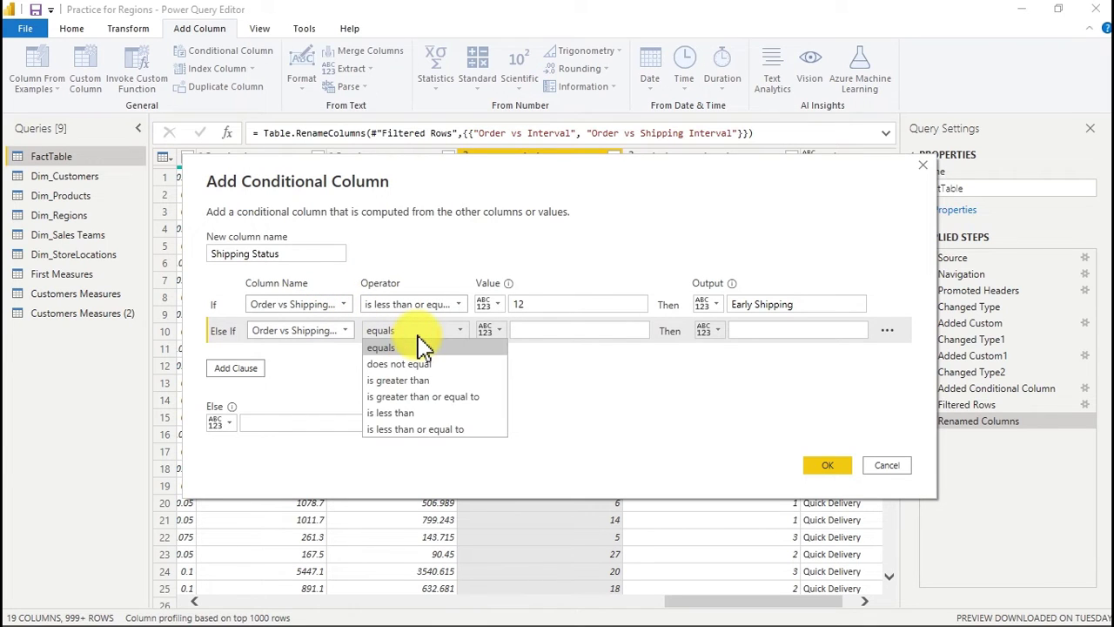
click(454, 428)
click(545, 329)
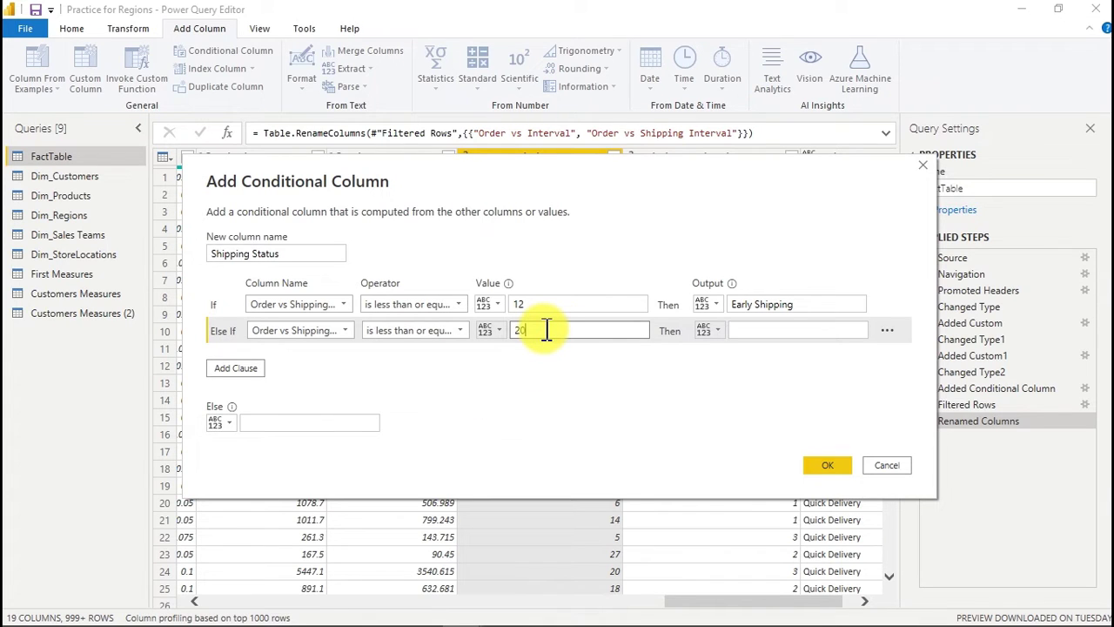
click(779, 330)
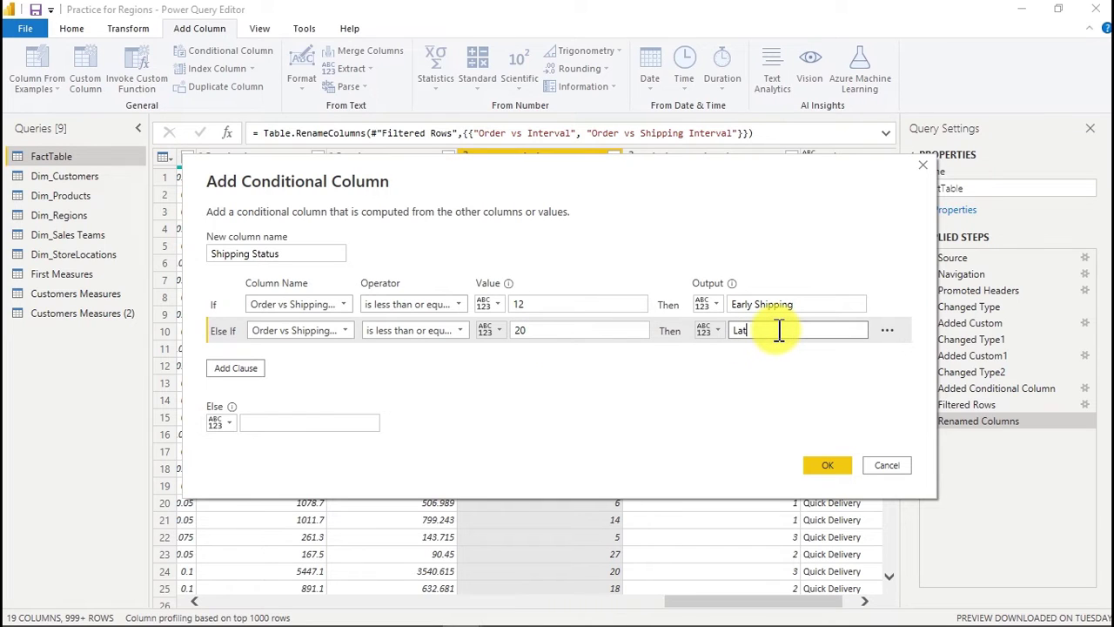
text(Late Shipping)
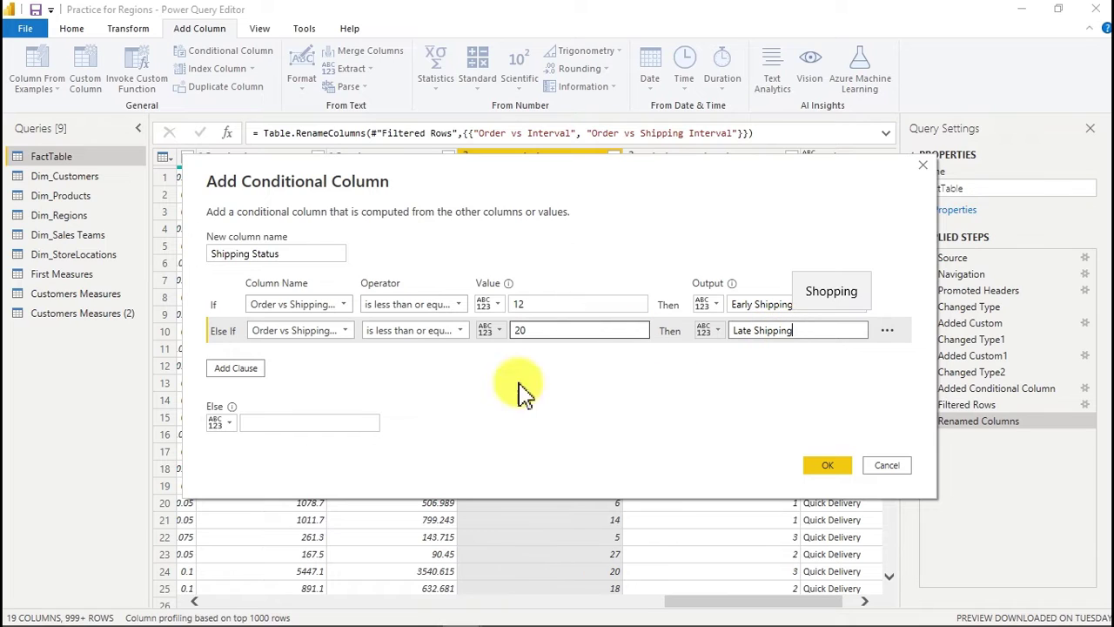
- Set the else output to "Very Late Deliery" and create the Shipping Status column
click(326, 422)
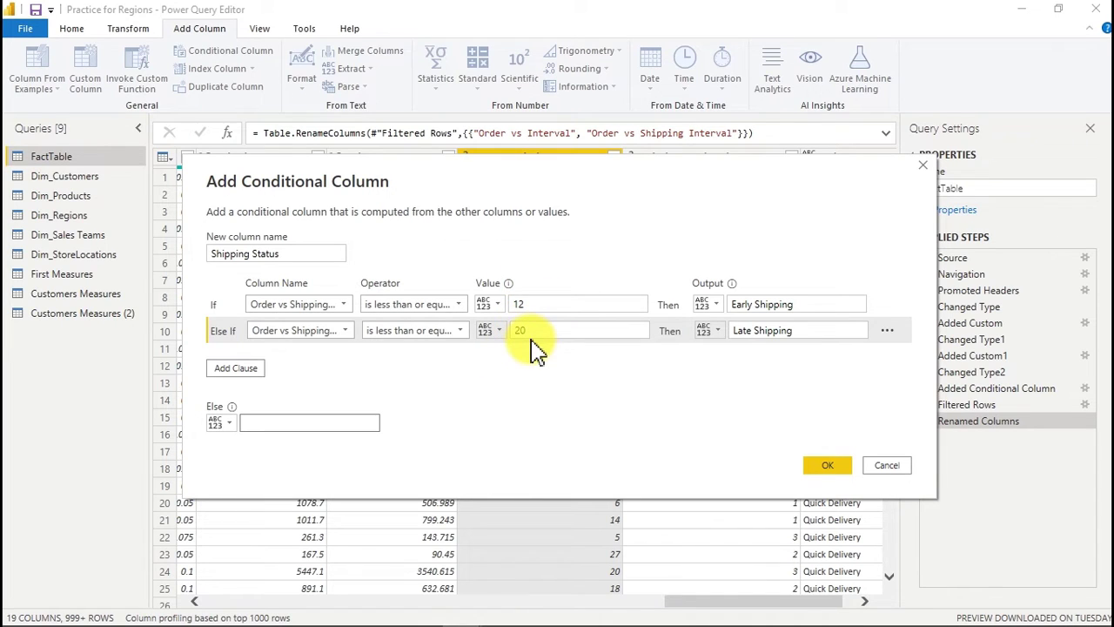
text(ery late)
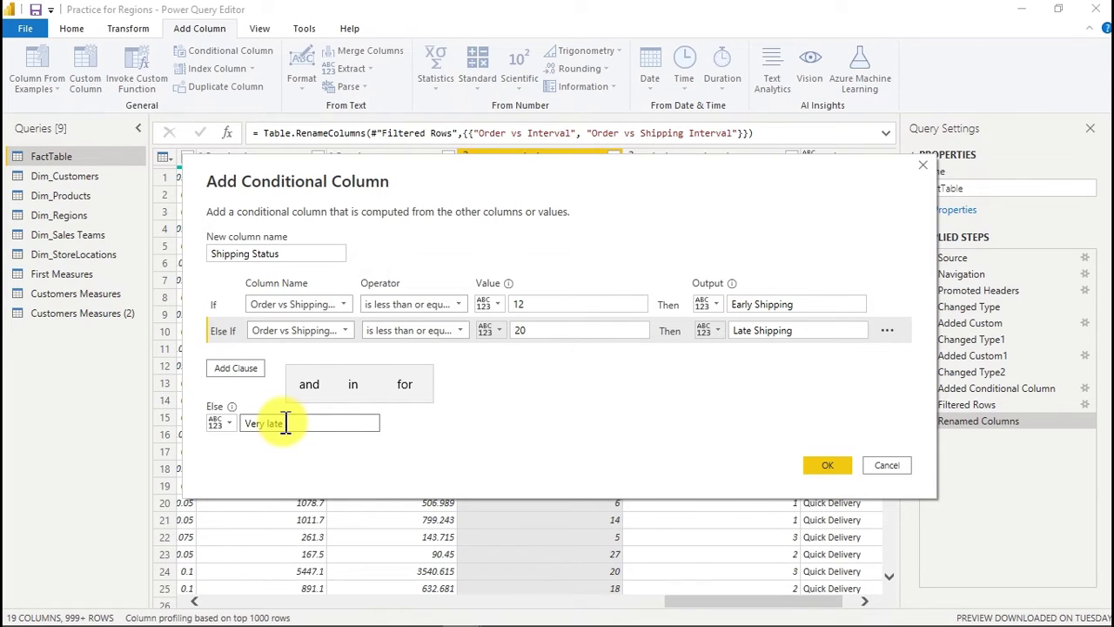
key(BackSpace)
key(BackSpace)
text(e Del)
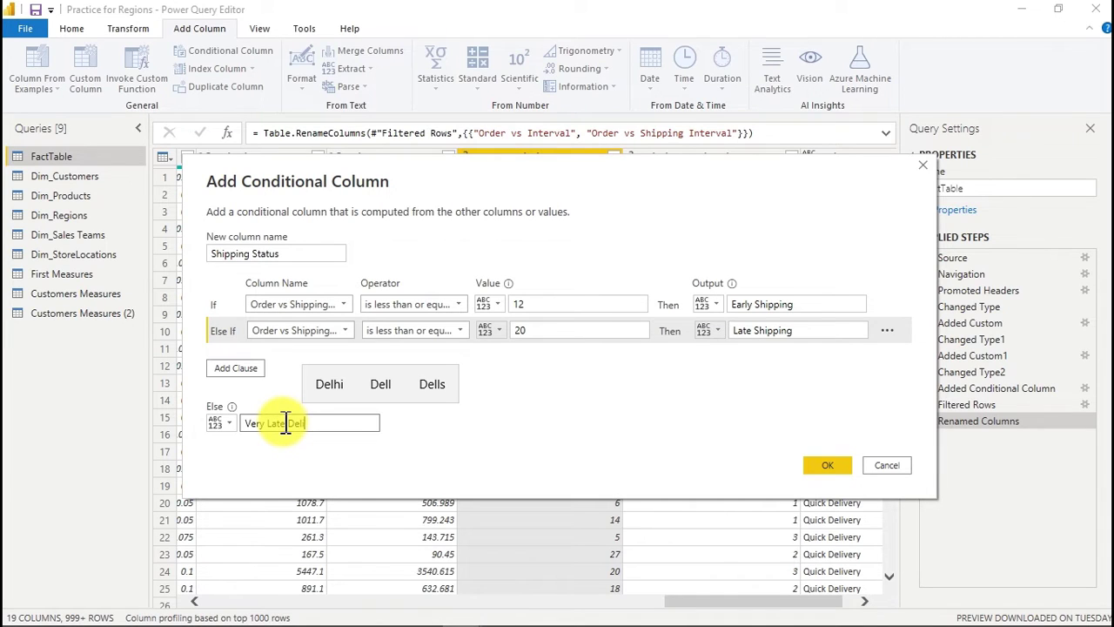
text(ier)
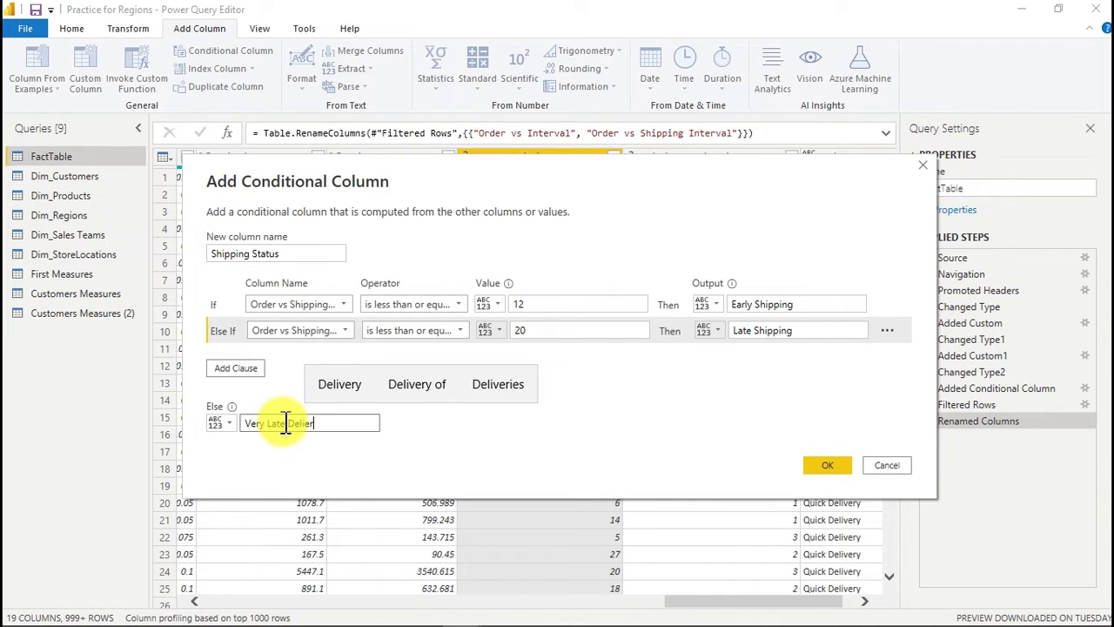
text(y)
click(831, 470)
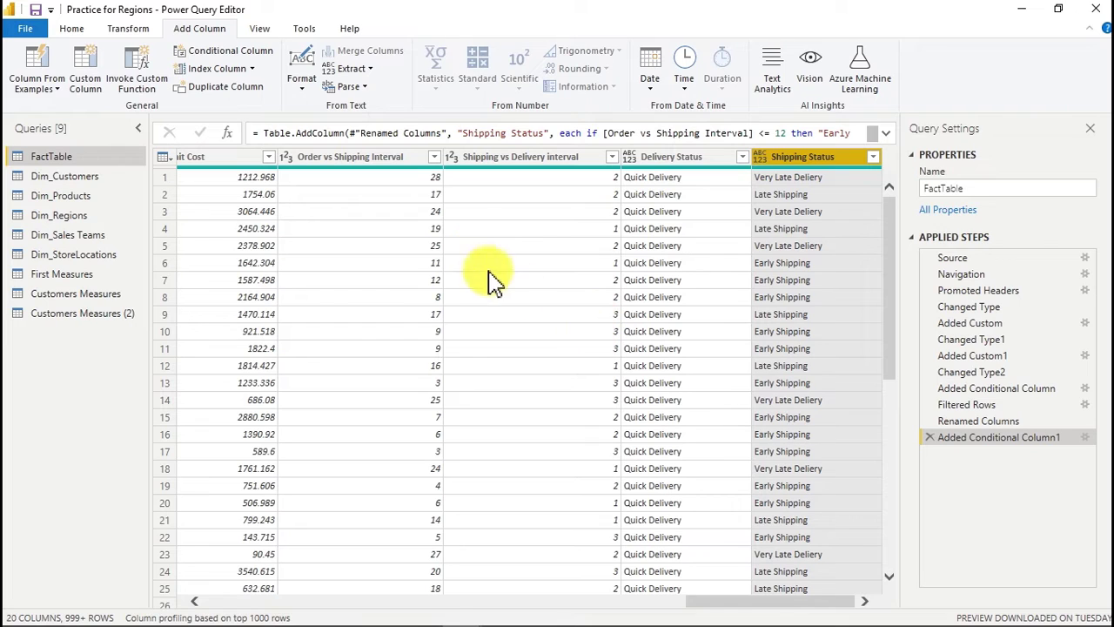
- Filter the Shipping Status column to show only "Very Late Deliery" rows
click(369, 161)
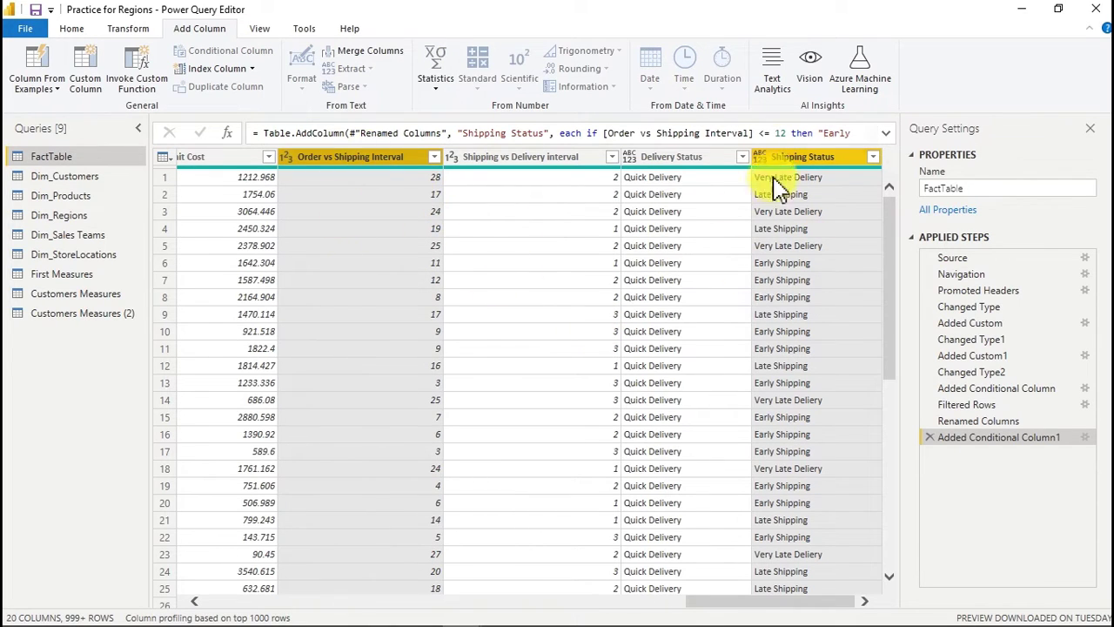
click(874, 158)
click(646, 327)
click(643, 377)
click(791, 445)
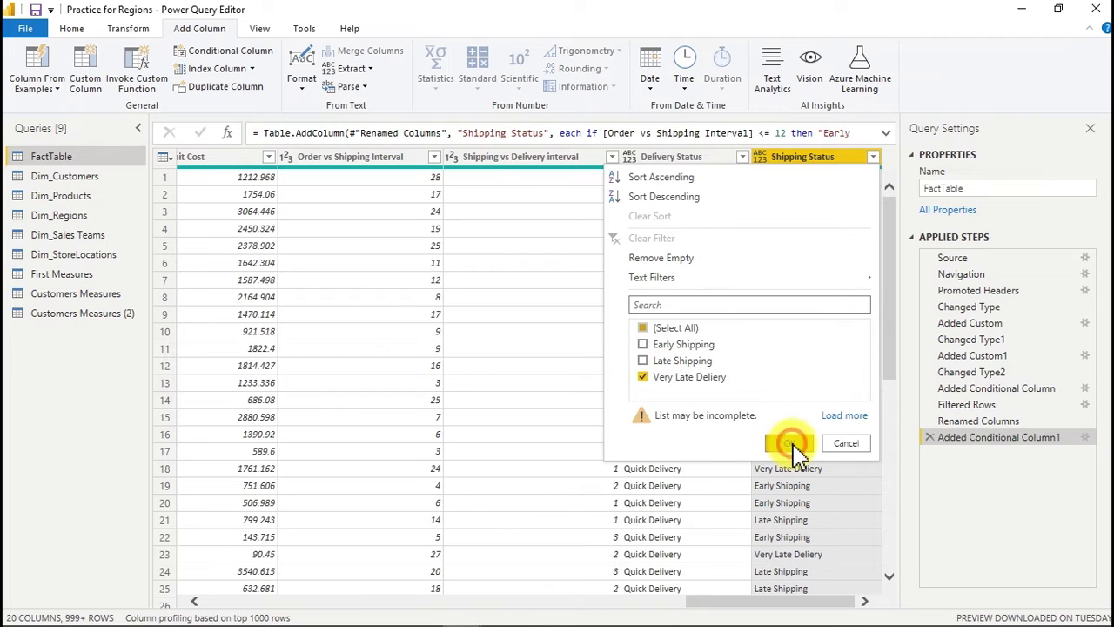
- Check which Order vs Shipping Interval values occur in the filtered rows, without filtering that column
click(391, 161)
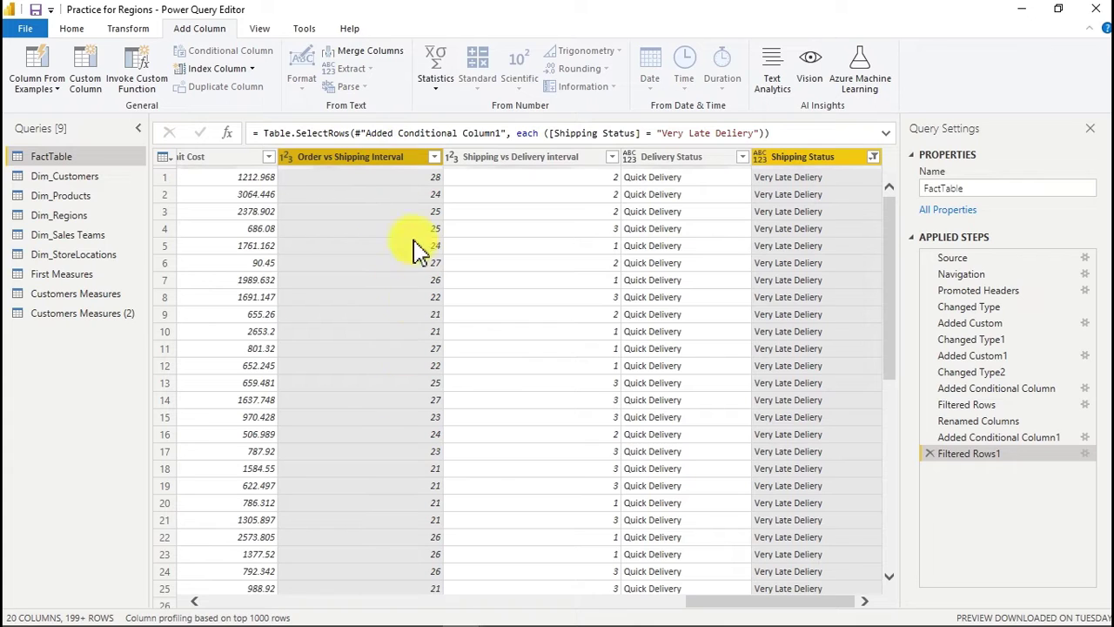
click(434, 159)
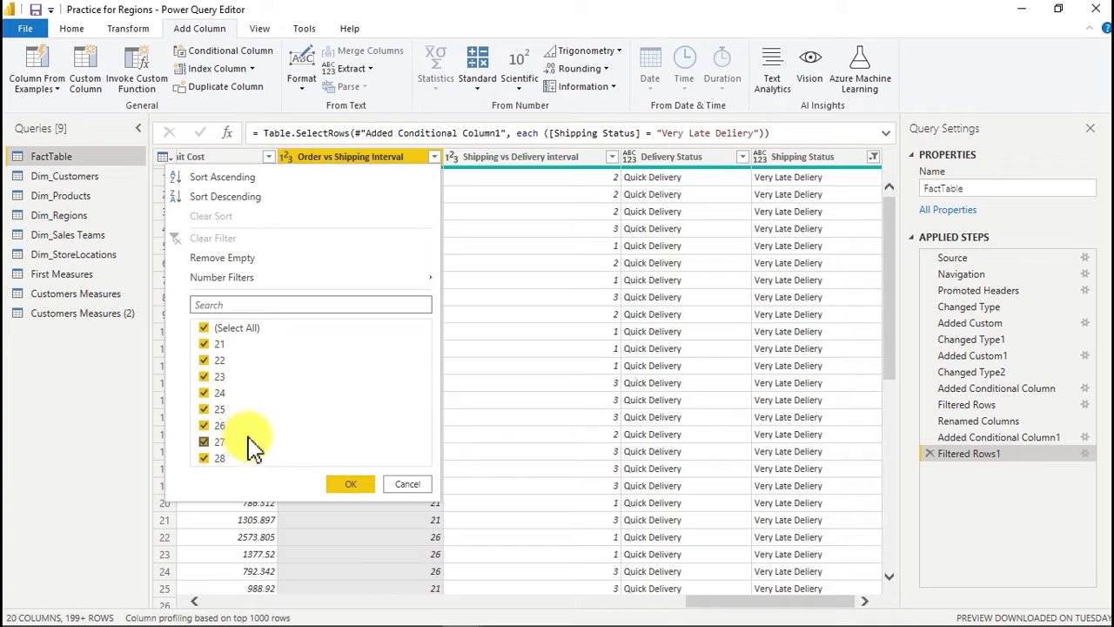
click(405, 488)
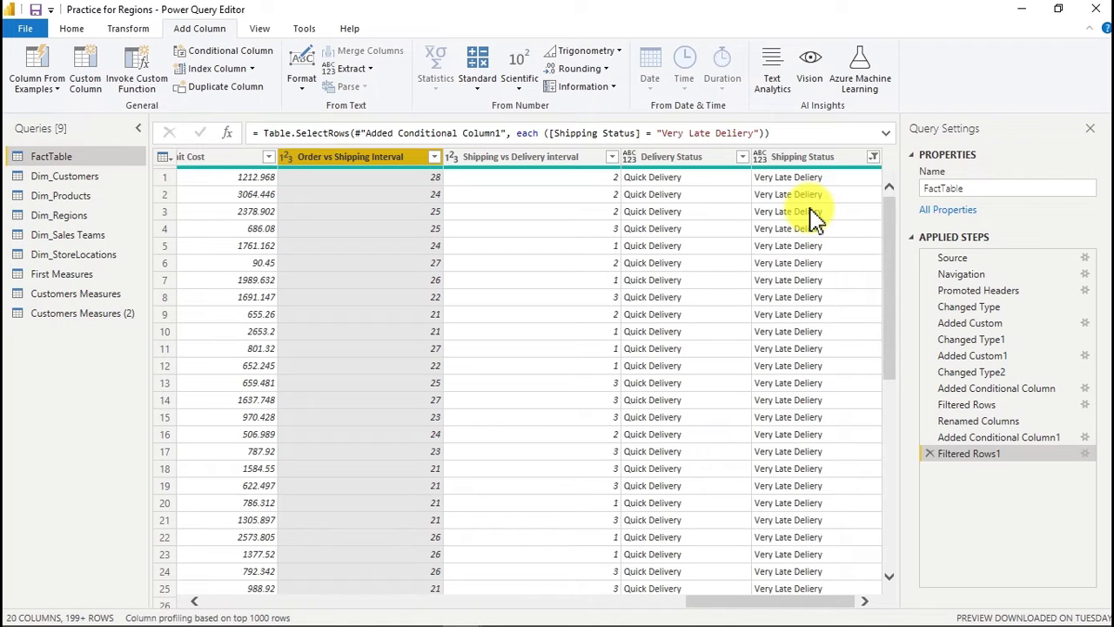
- Apply the query changes and close the Power Query Editor to return to the report
click(72, 29)
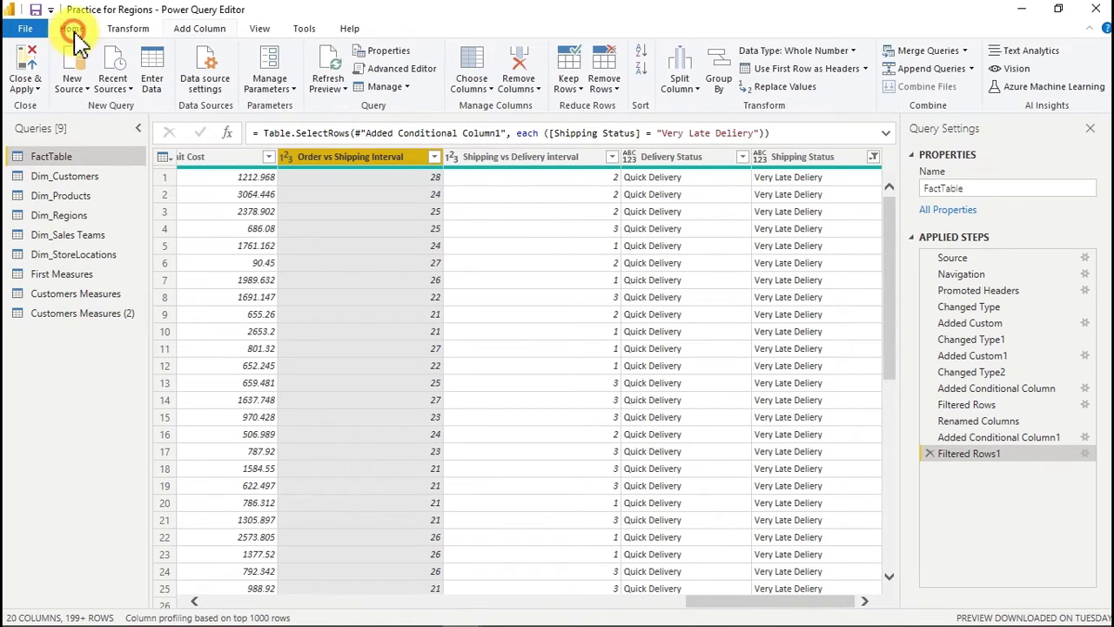
click(29, 74)
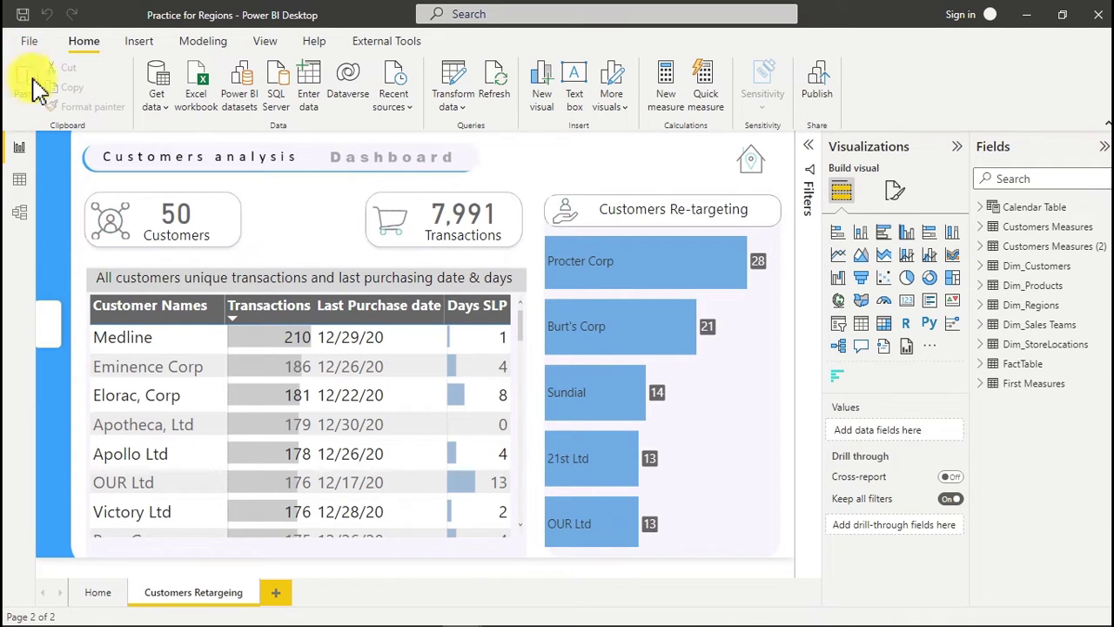
- Switch to PowerPoint and look through the dashboard background slides, including the Time Range Analysis Dashboard slide
mouse_move(421, 615)
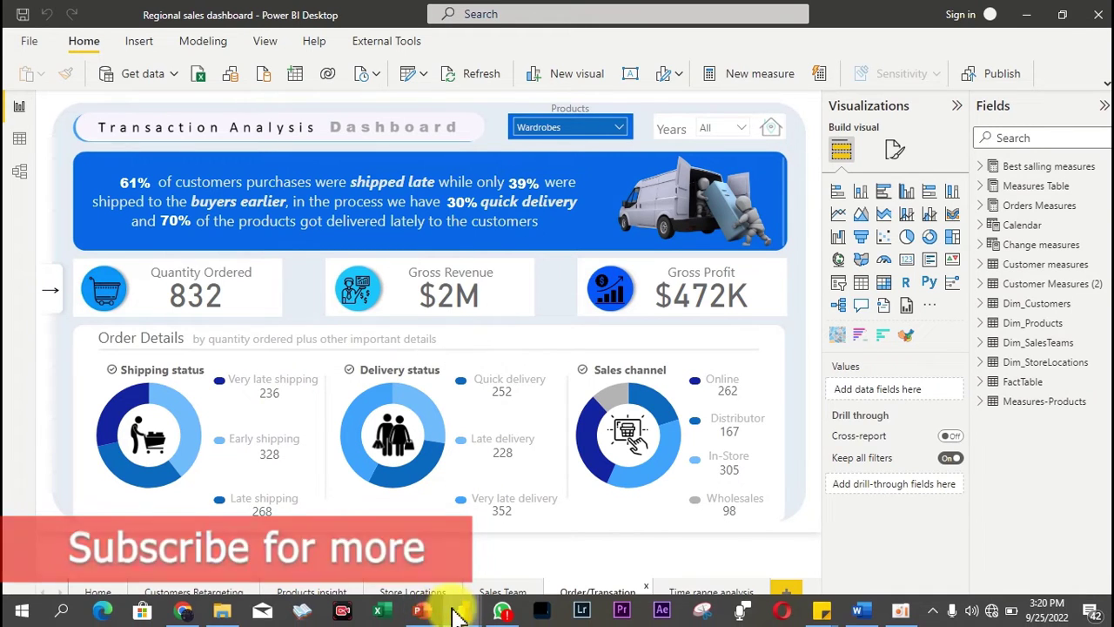
click(422, 611)
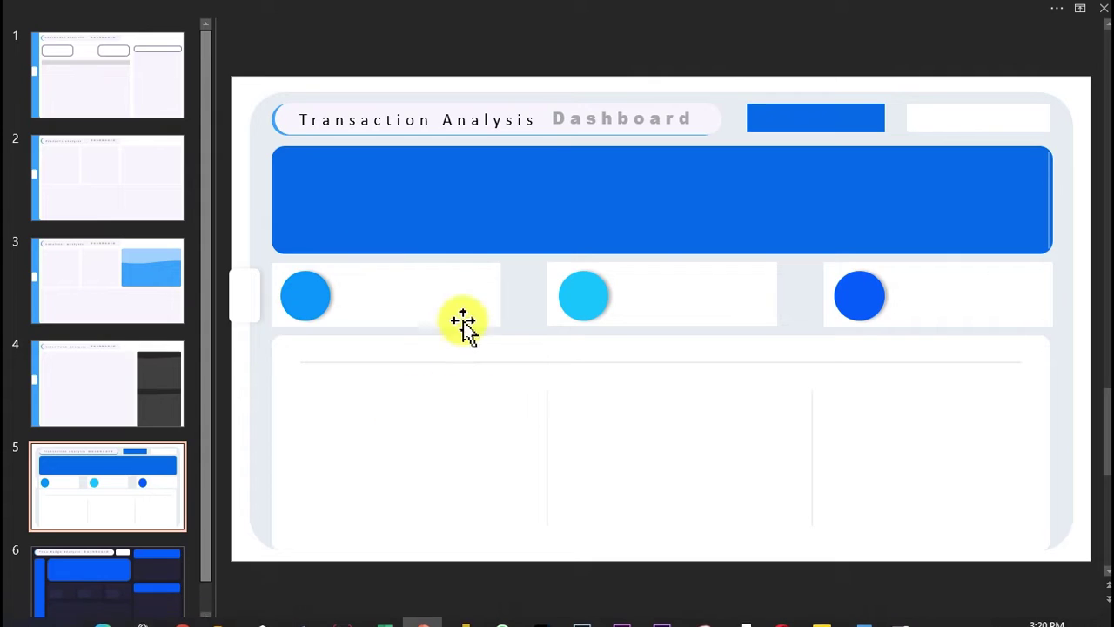
click(138, 393)
click(149, 562)
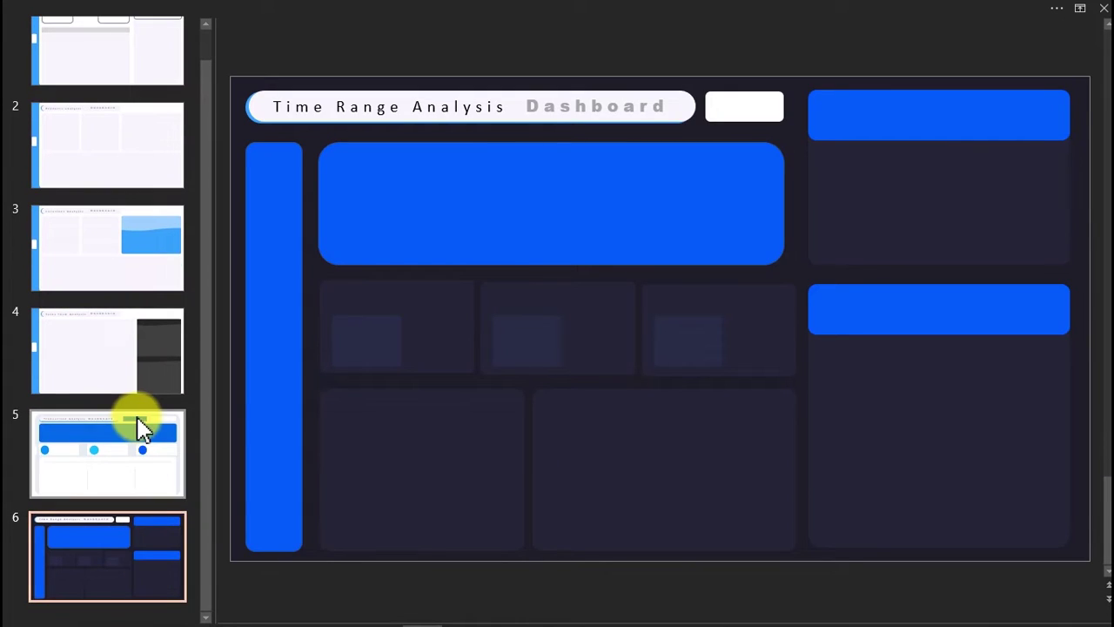
- Compare the Locations Analysis and other background slides, ending on the Transaction Analysis Dashboard slide
click(137, 425)
click(137, 337)
click(139, 259)
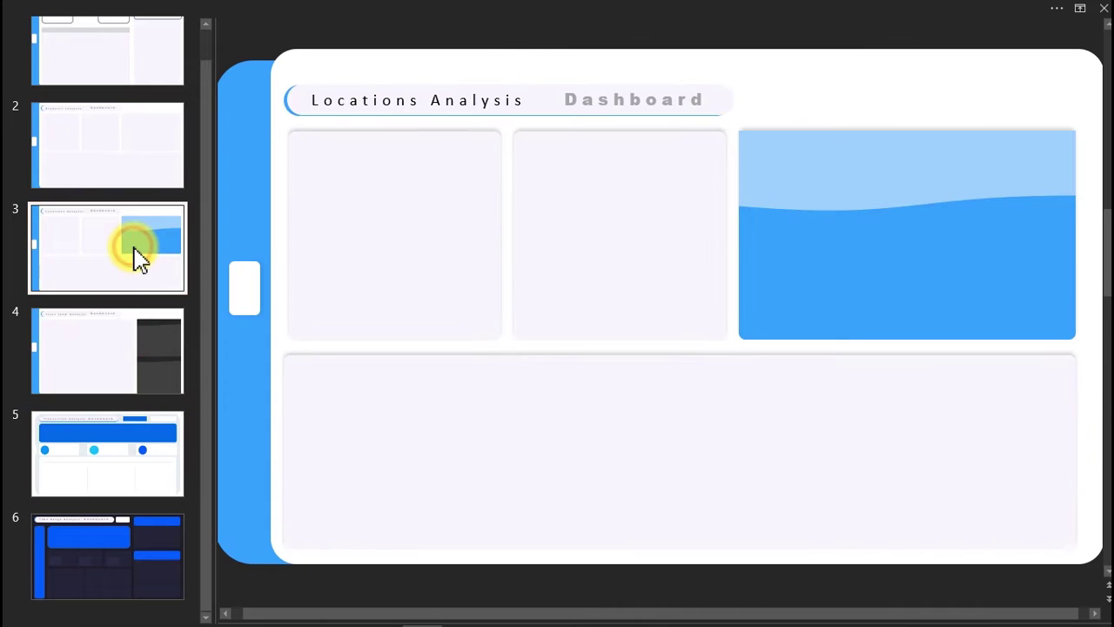
click(133, 437)
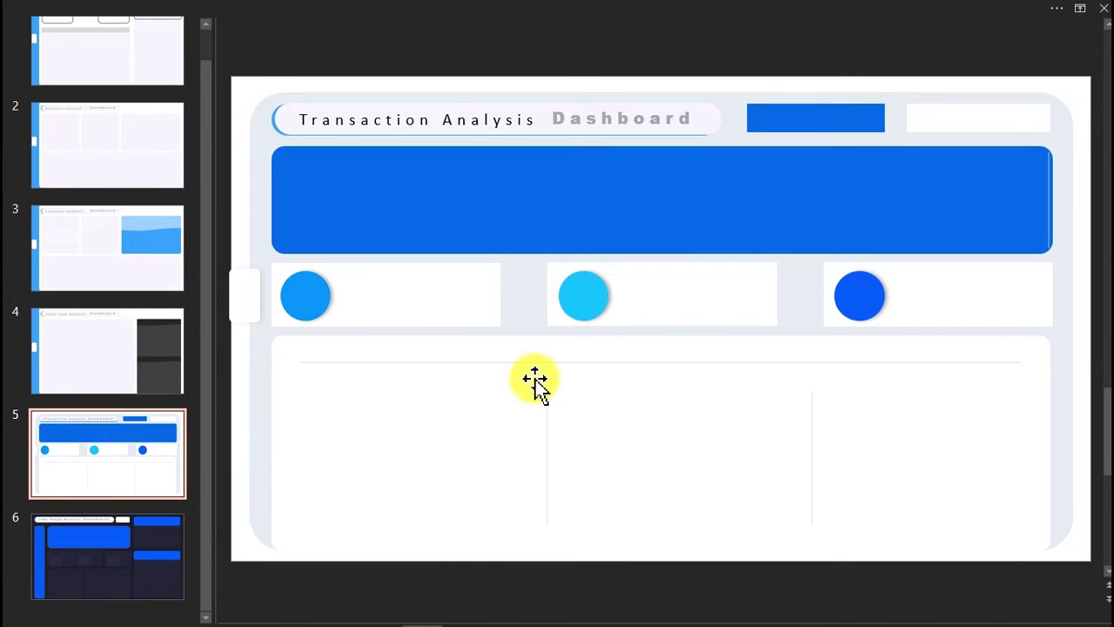
- Create a new blank presentation and dismiss the Office licence notice bar
key(ctrl+n)
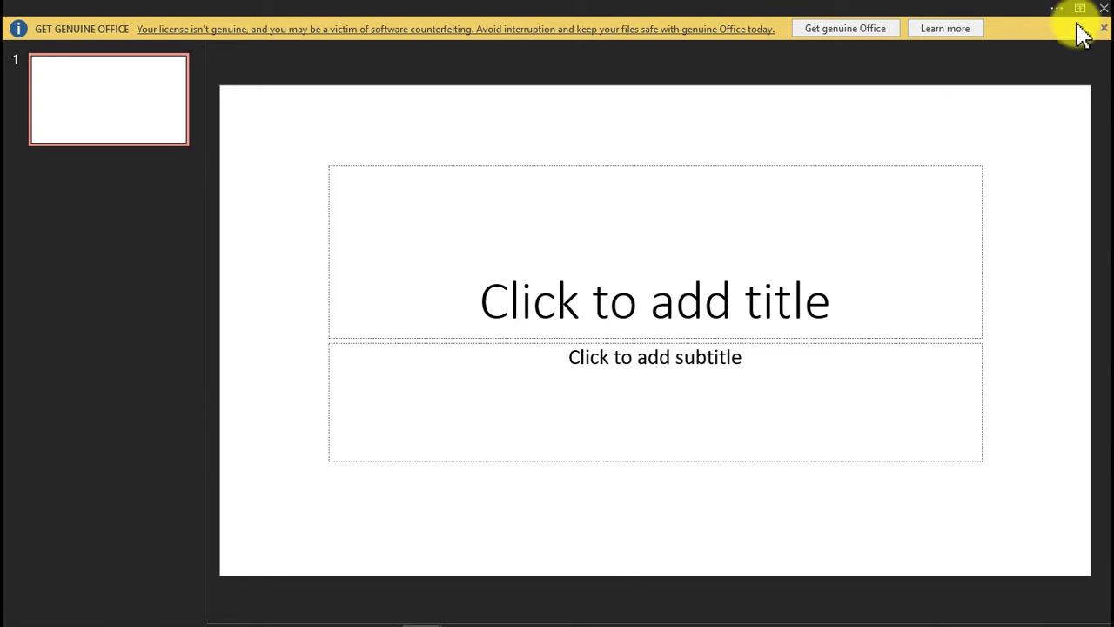
click(1103, 29)
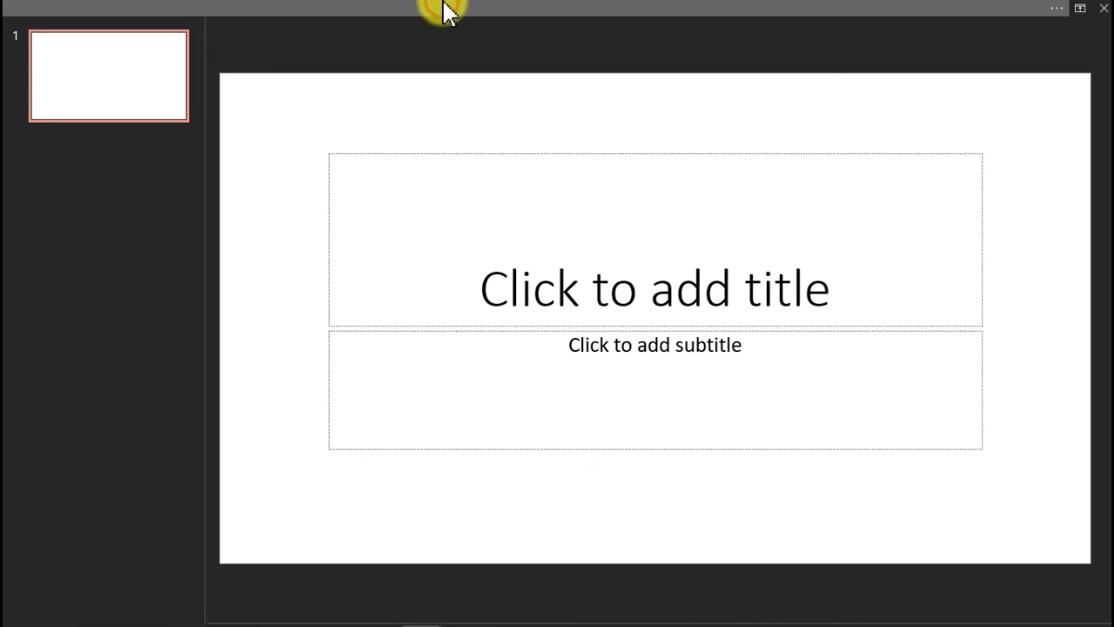
click(156, 11)
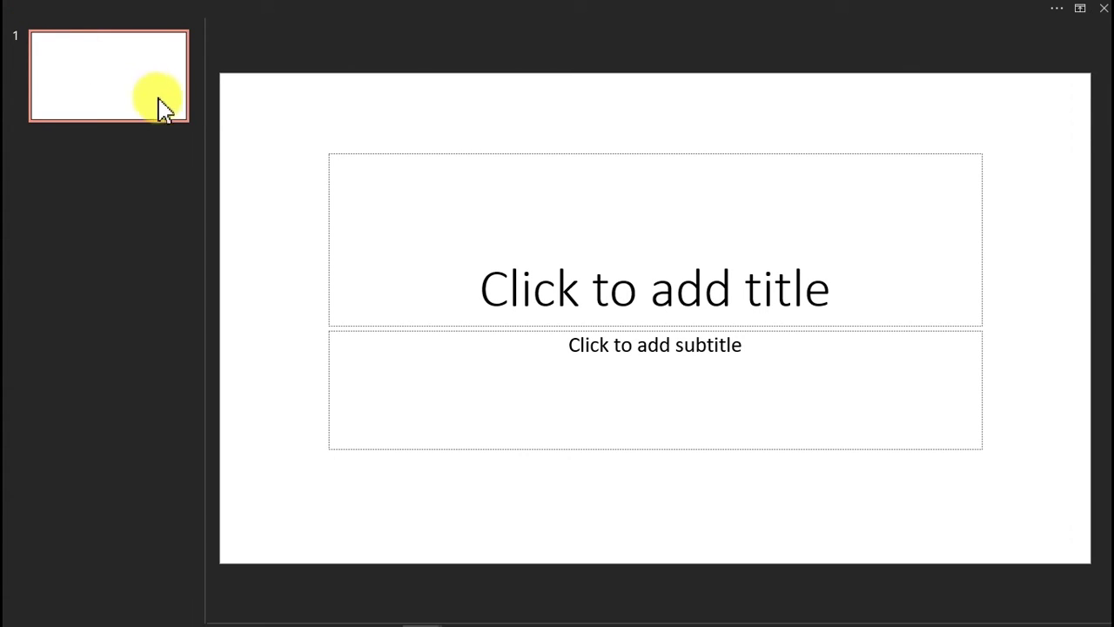
key(alt+f)
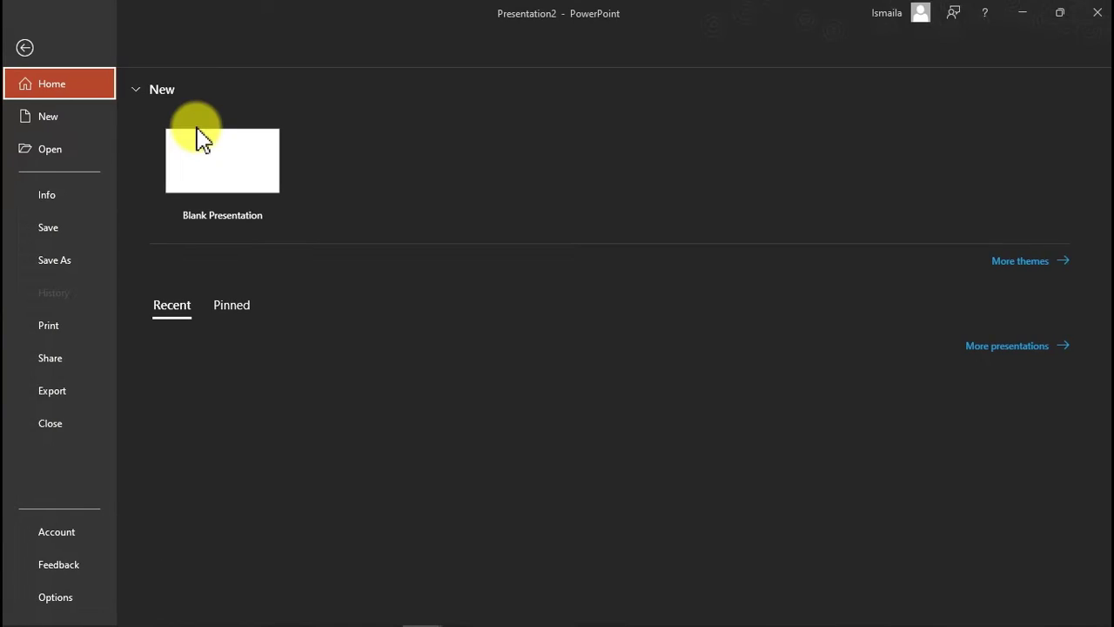
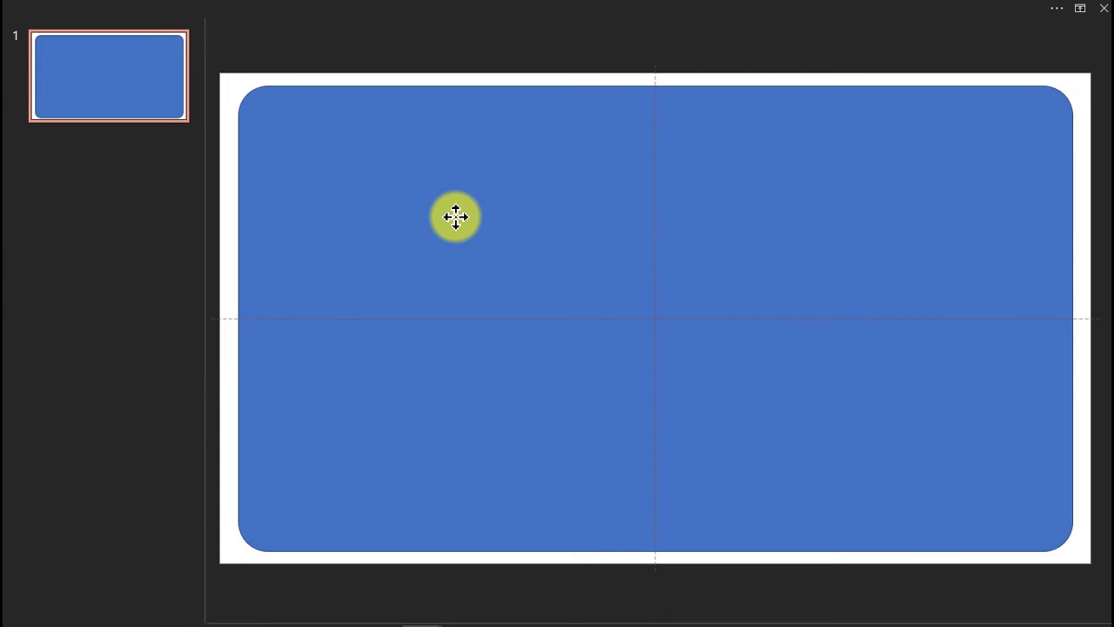
- Centre the large rounded rectangle on the slide and remove its outline
drag(455, 217, 457, 219)
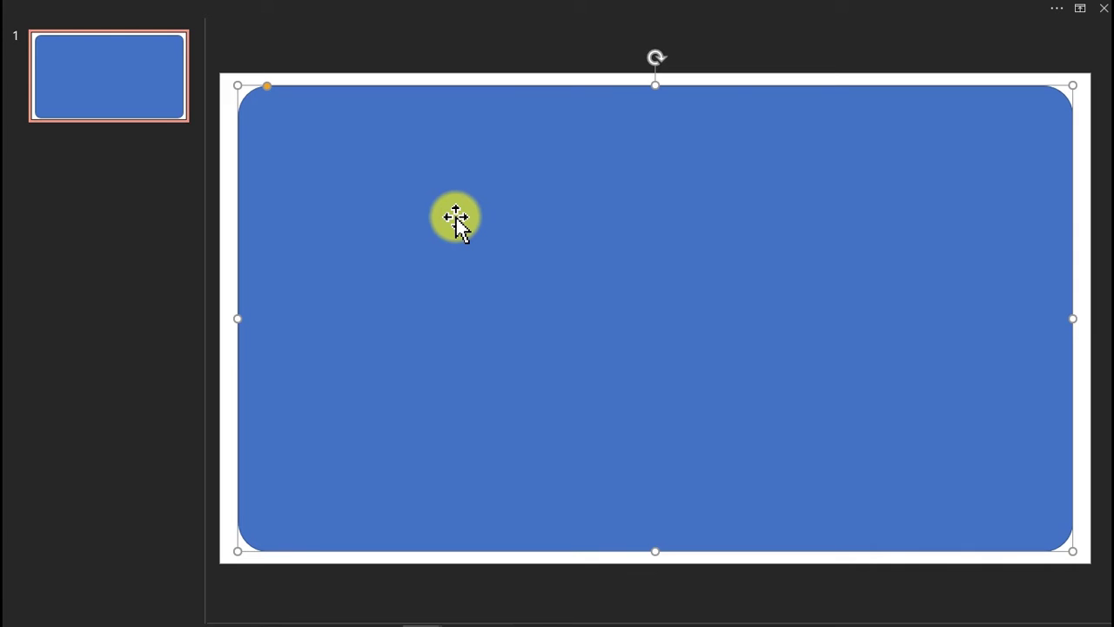
right_click(615, 415)
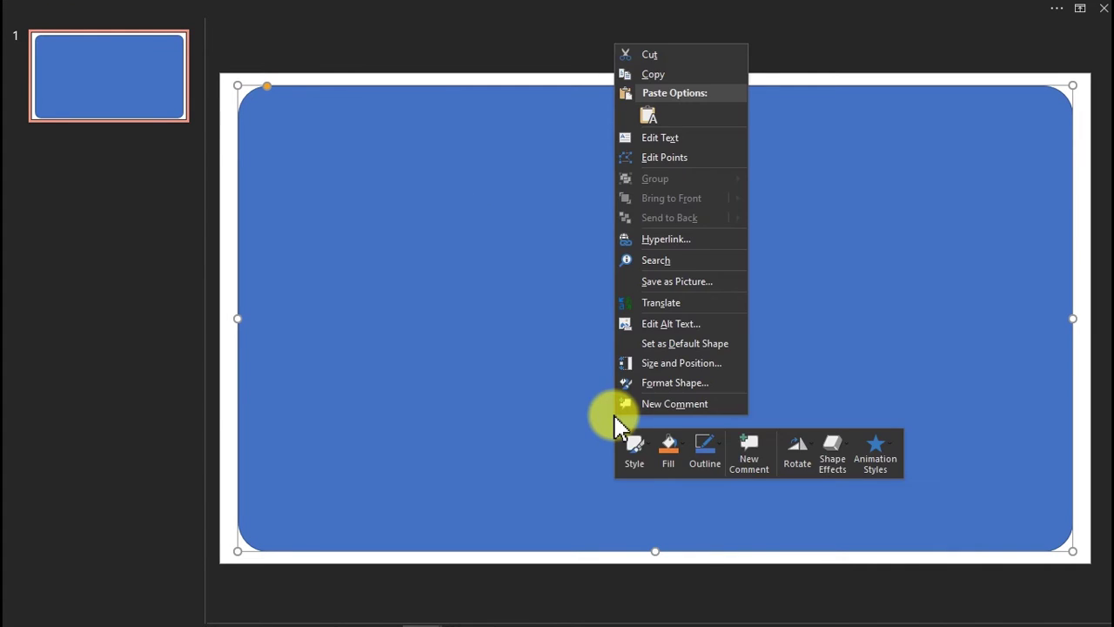
click(678, 381)
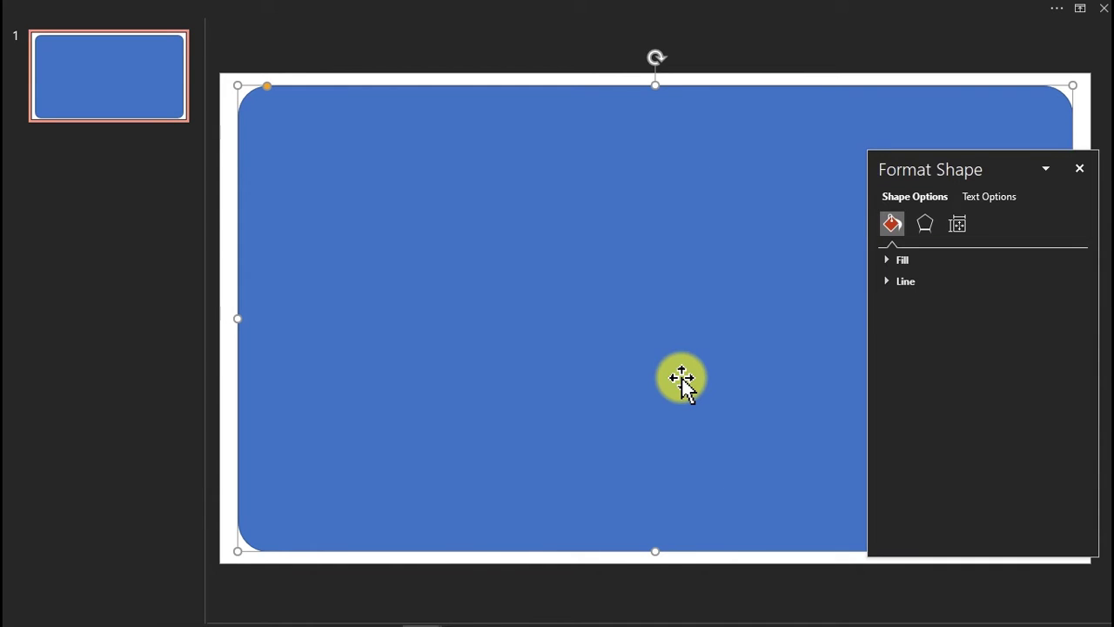
click(894, 282)
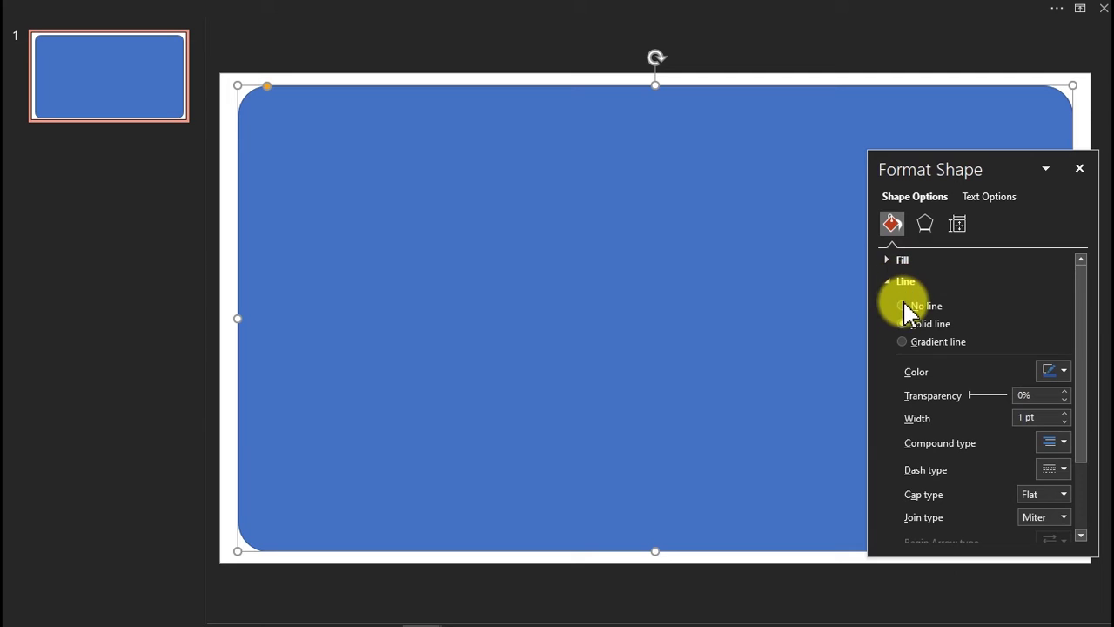
click(905, 306)
- Fill the large rounded rectangle with a light grey theme colour
click(892, 259)
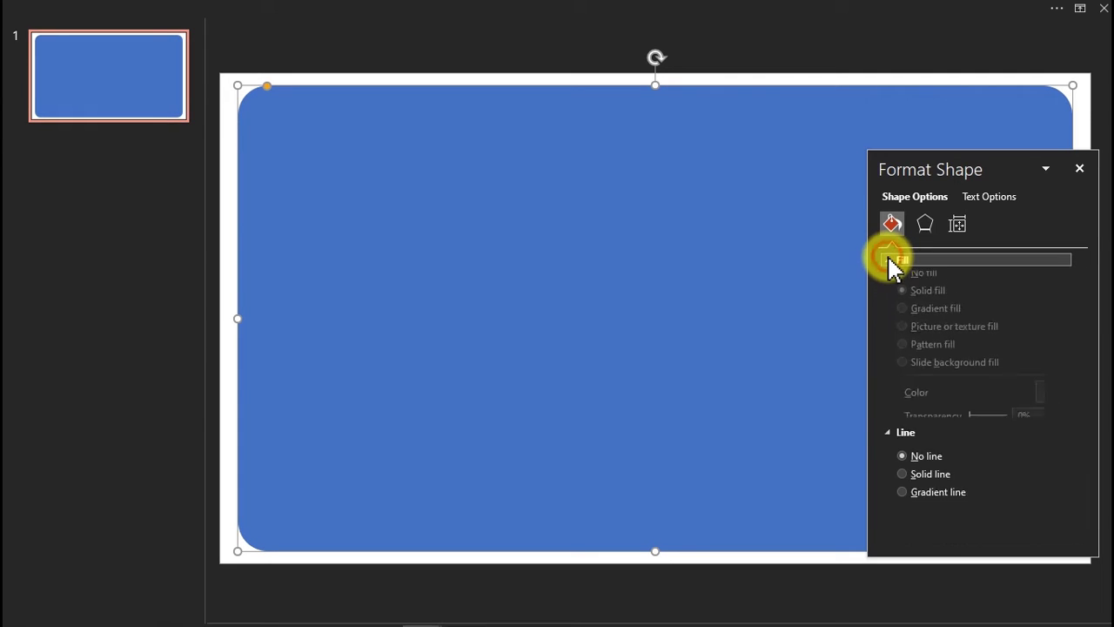
click(1056, 404)
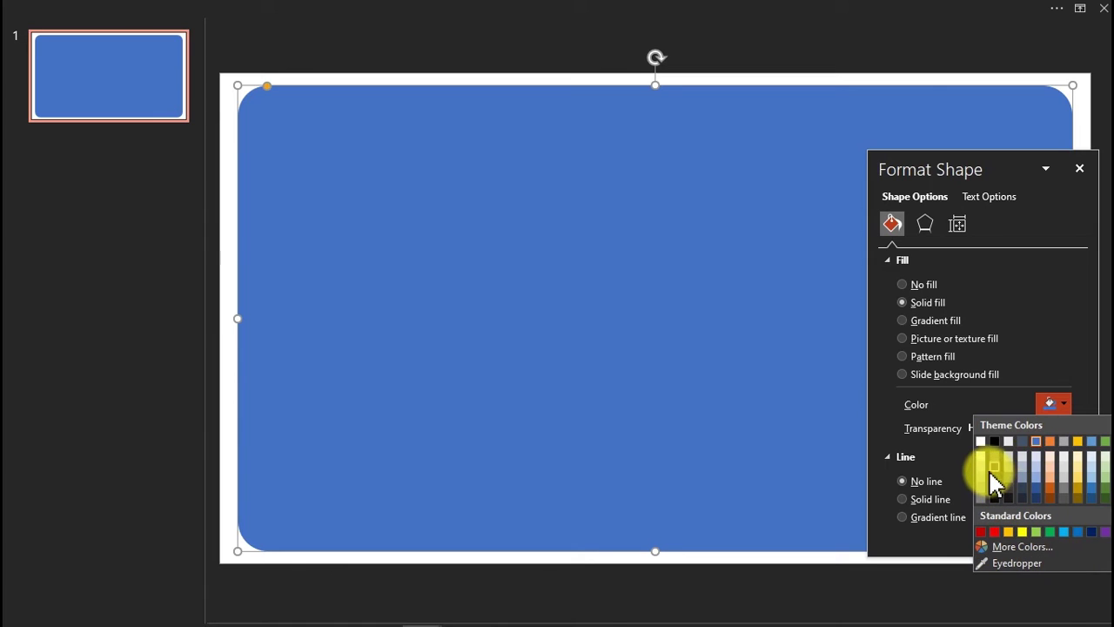
click(983, 464)
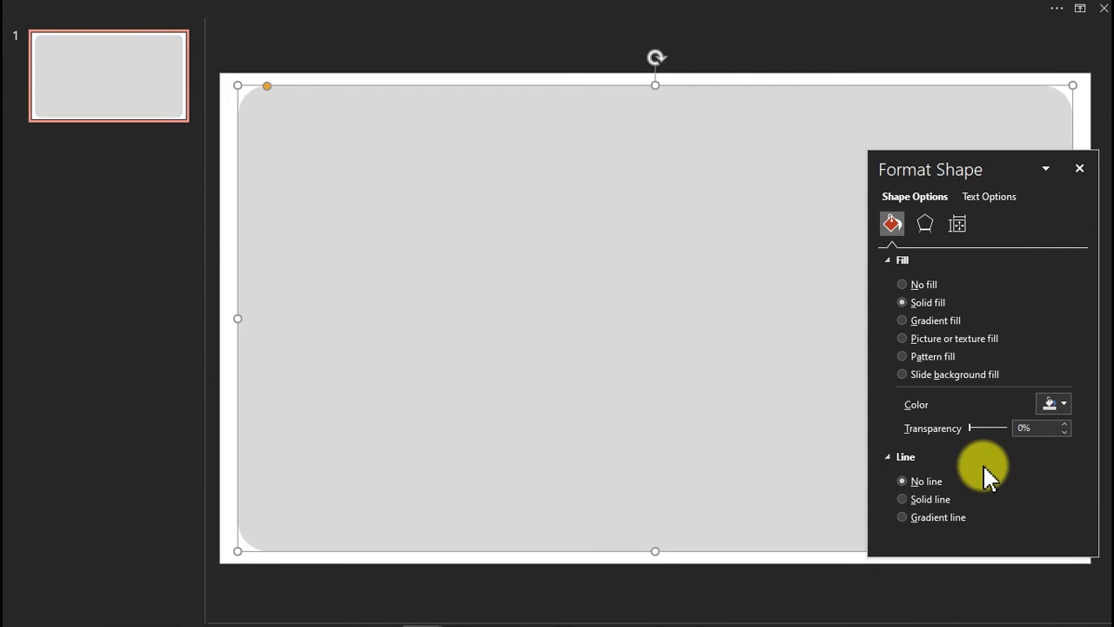
- Set the large rounded rectangle's fill to the custom hex colour #E6EDF2 and close the shape formatting options
drag(966, 168, 577, 107)
click(667, 338)
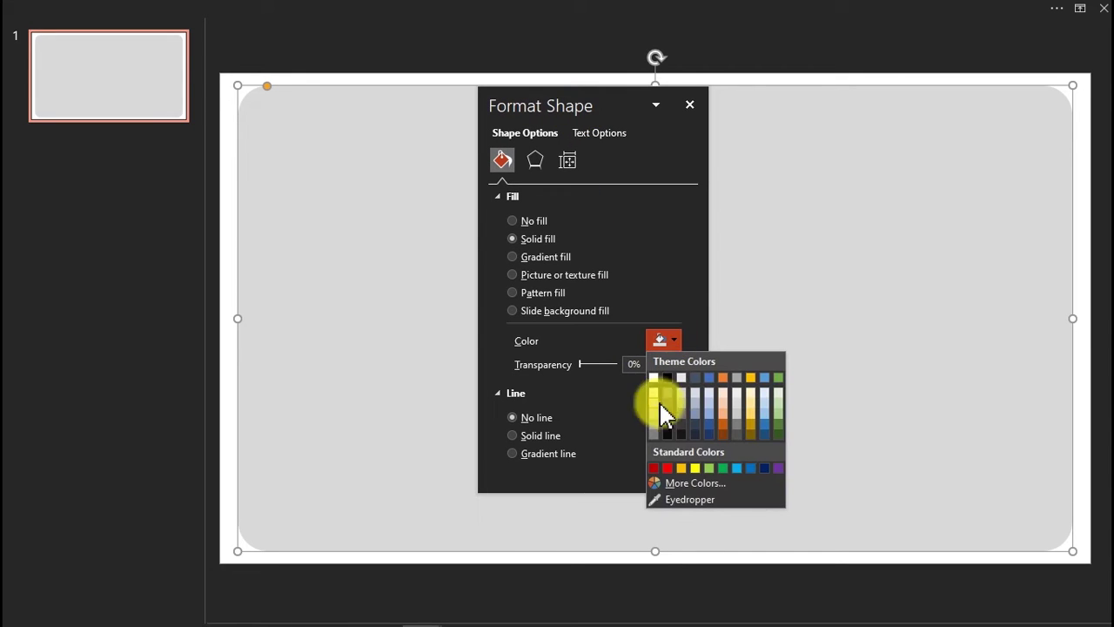
click(673, 489)
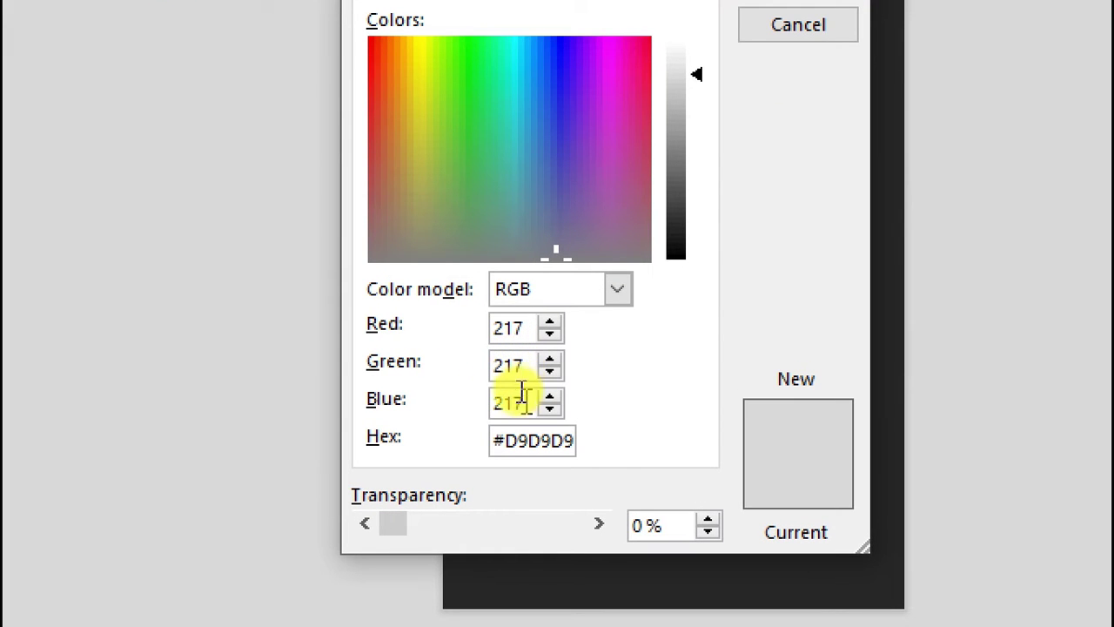
double_click(535, 441)
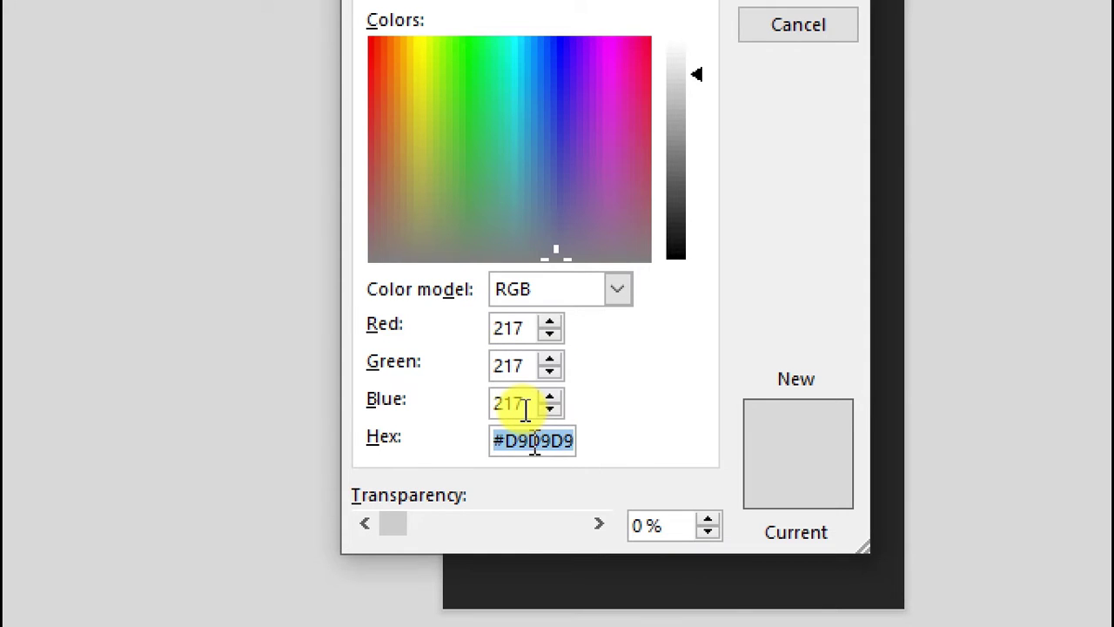
text(#E6EDF2)
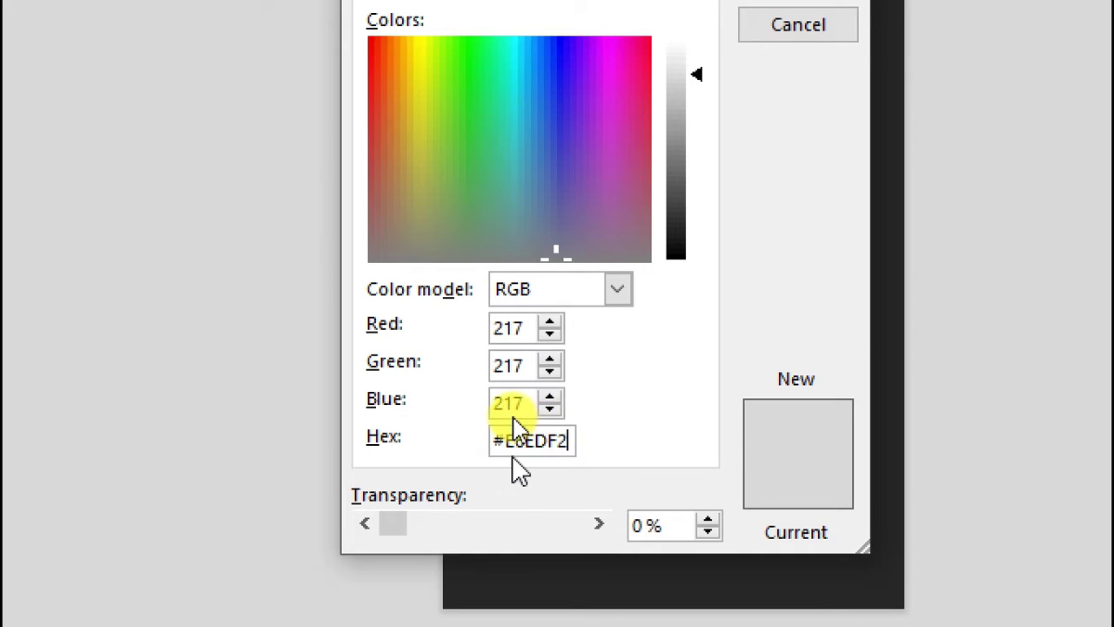
click(518, 390)
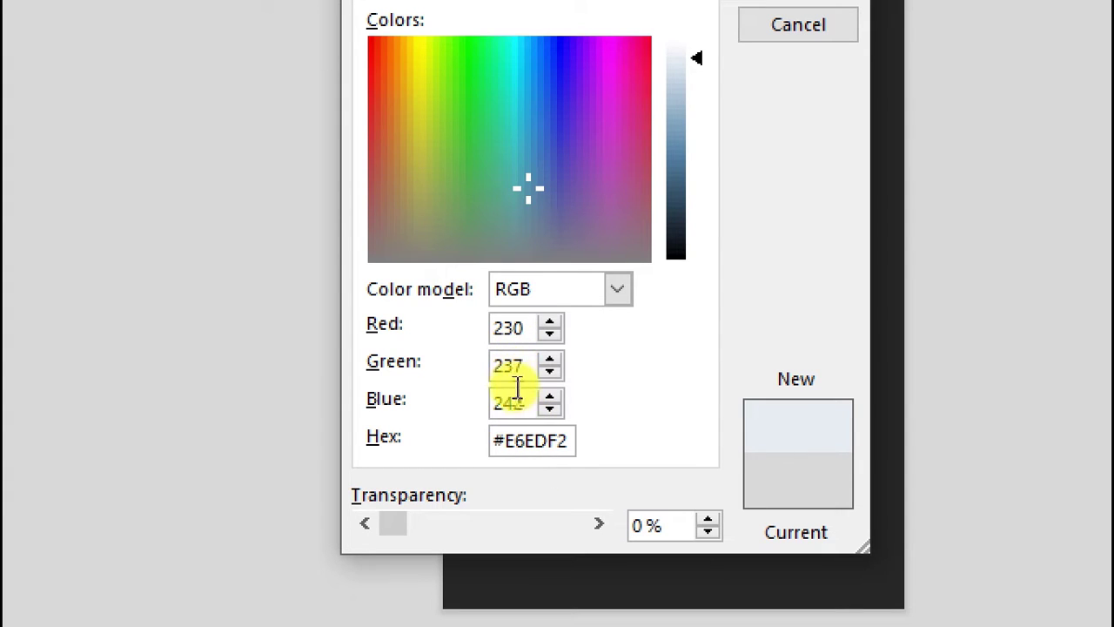
click(576, 411)
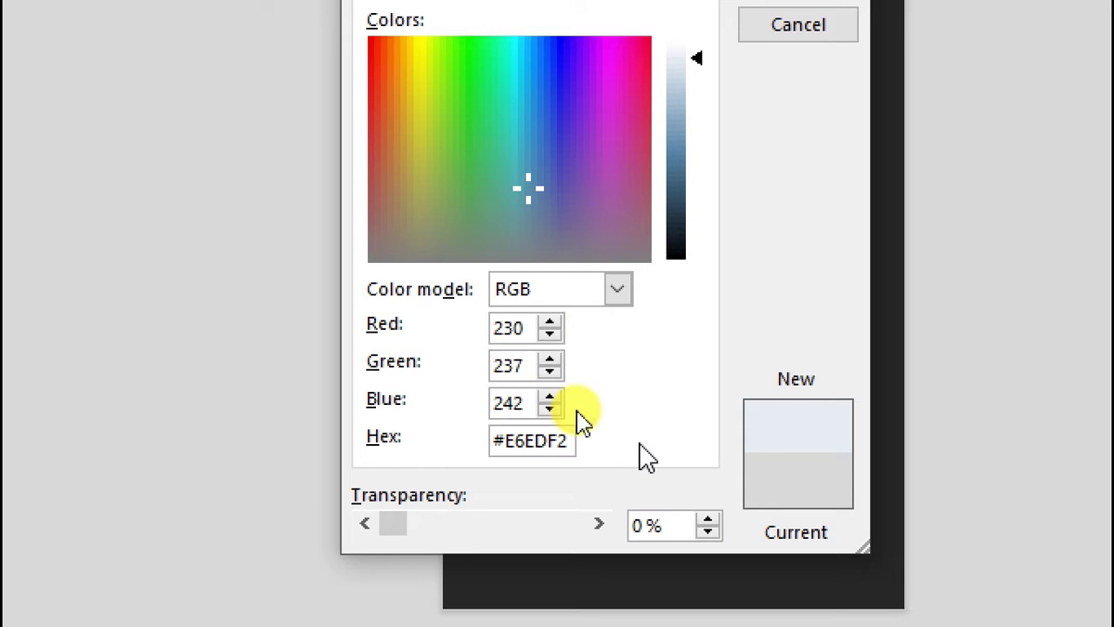
click(810, 0)
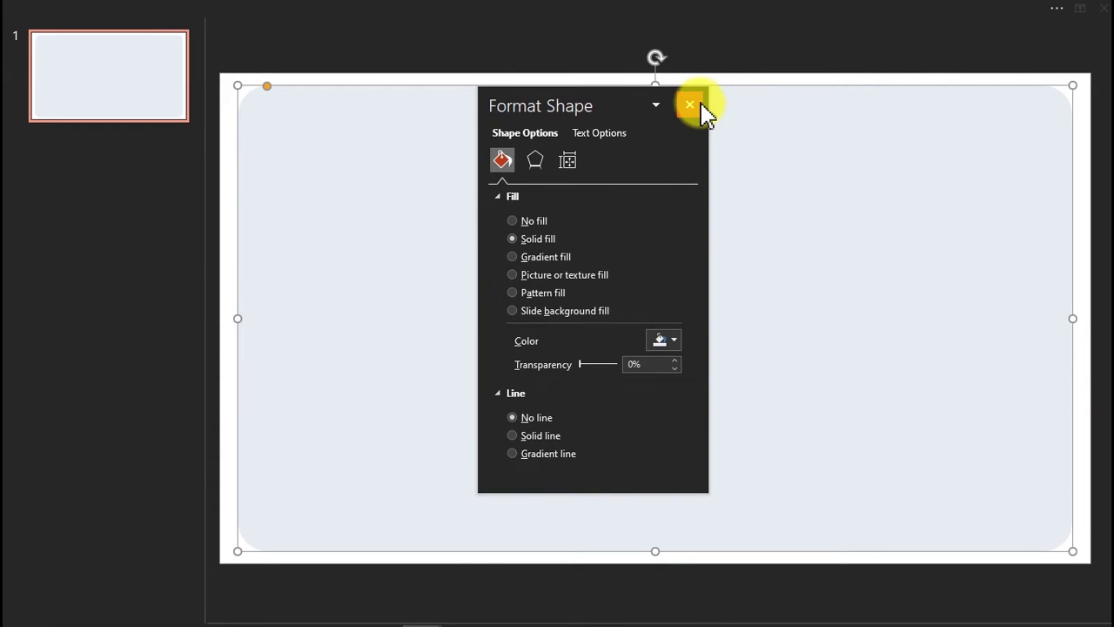
click(690, 105)
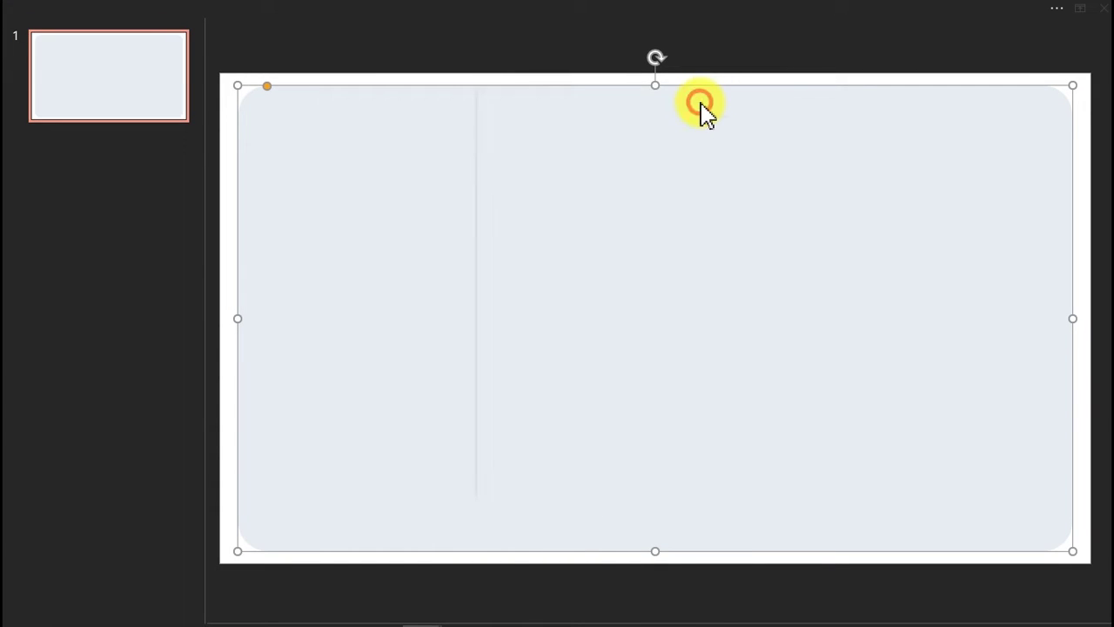
click(224, 285)
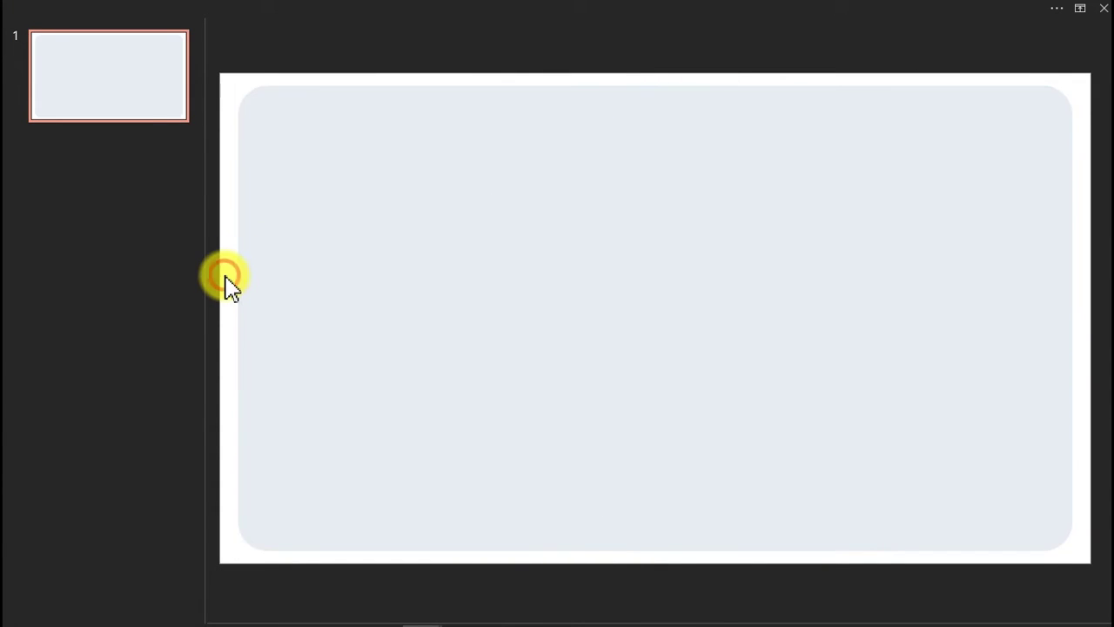
- Add a small rounded rectangle at the slide's left edge, overlapping the large background shape, about halfway down
click(237, 8)
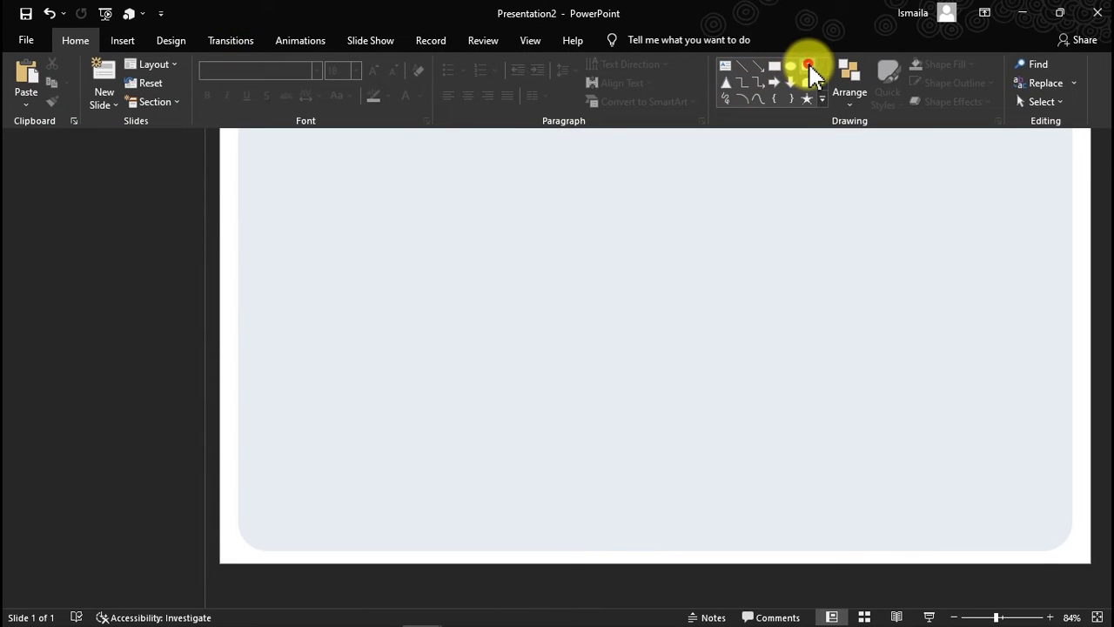
click(809, 73)
mouse_move(403, 252)
mouse_down()
mouse_move(473, 291)
mouse_move(256, 341)
mouse_up()
- Give the small rounded rectangle at the slide's left edge a solid white fill and no outline
right_click(256, 342)
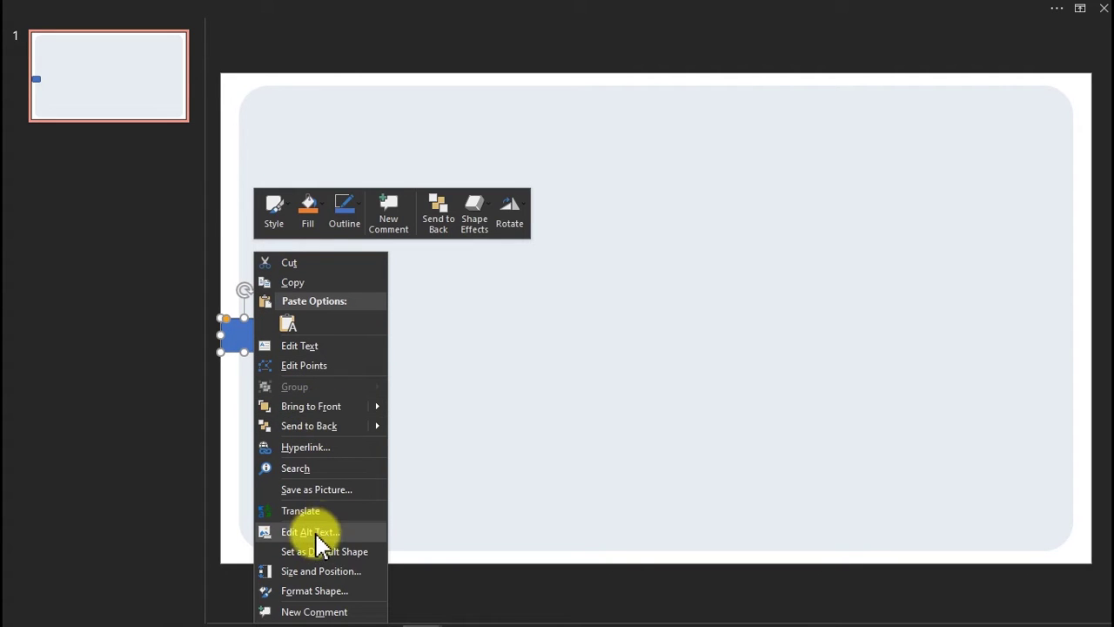
click(321, 591)
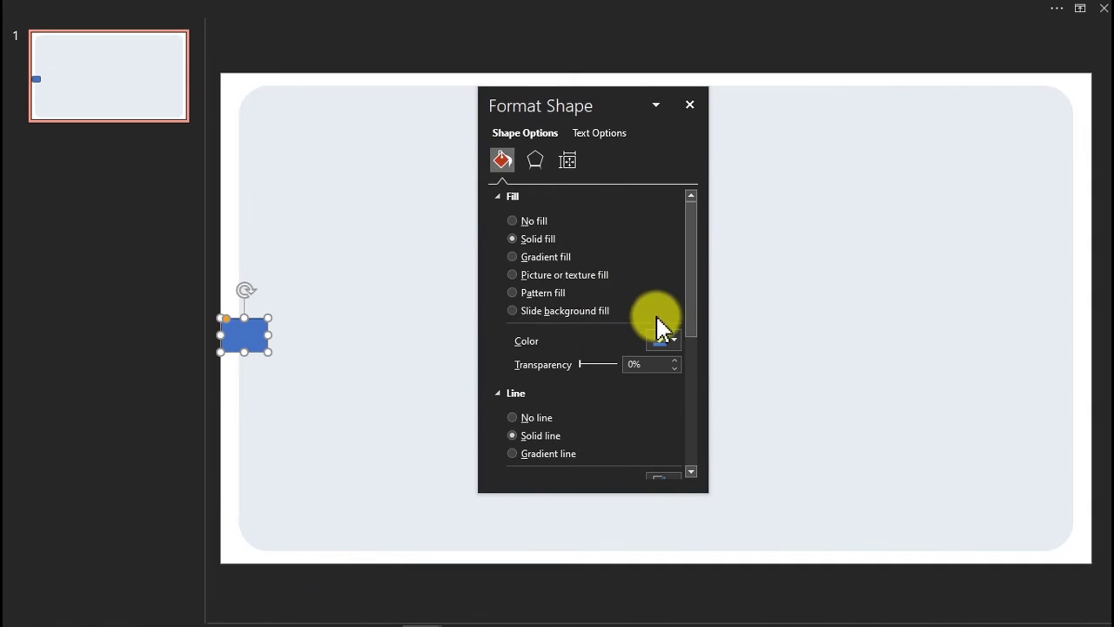
click(673, 339)
click(654, 378)
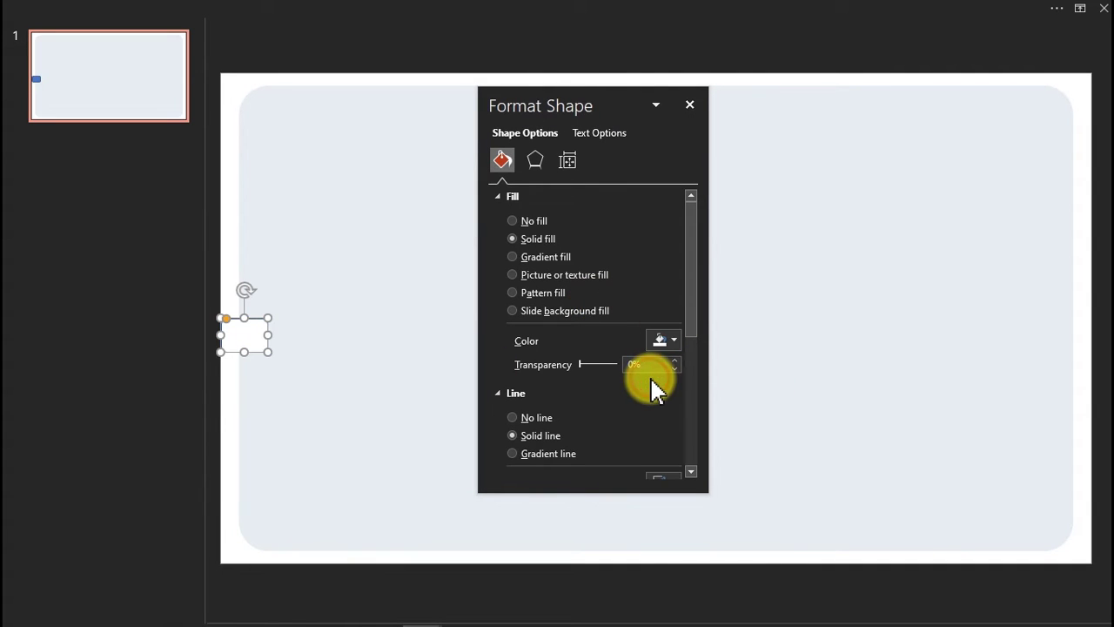
click(513, 416)
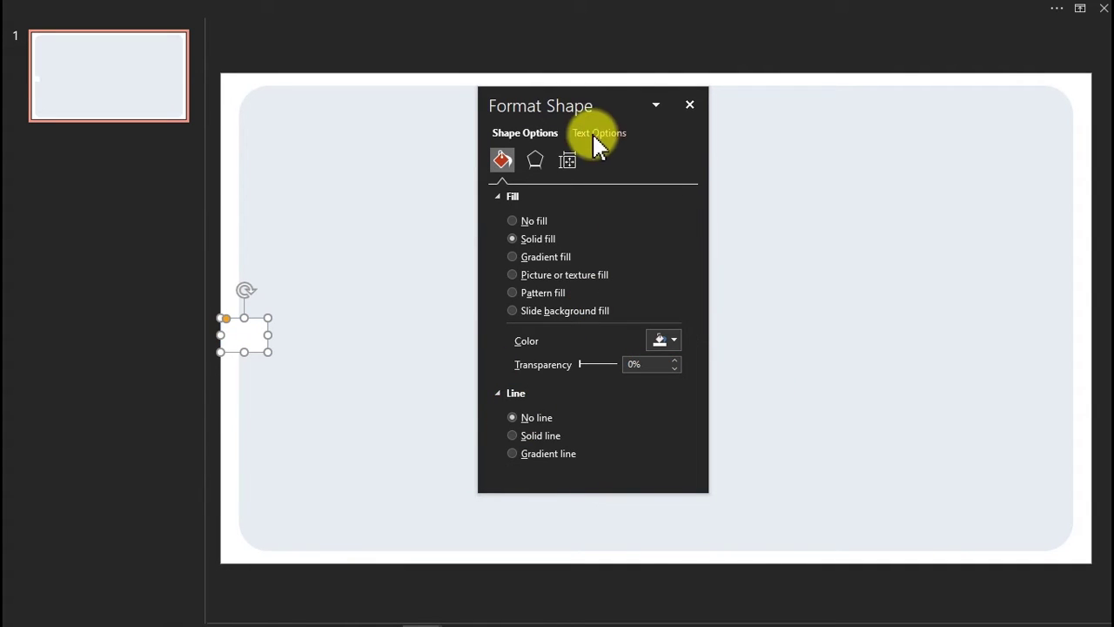
- Apply an outer shadow preset to the small white rounded rectangle so that the shadow falls on its right side
click(537, 158)
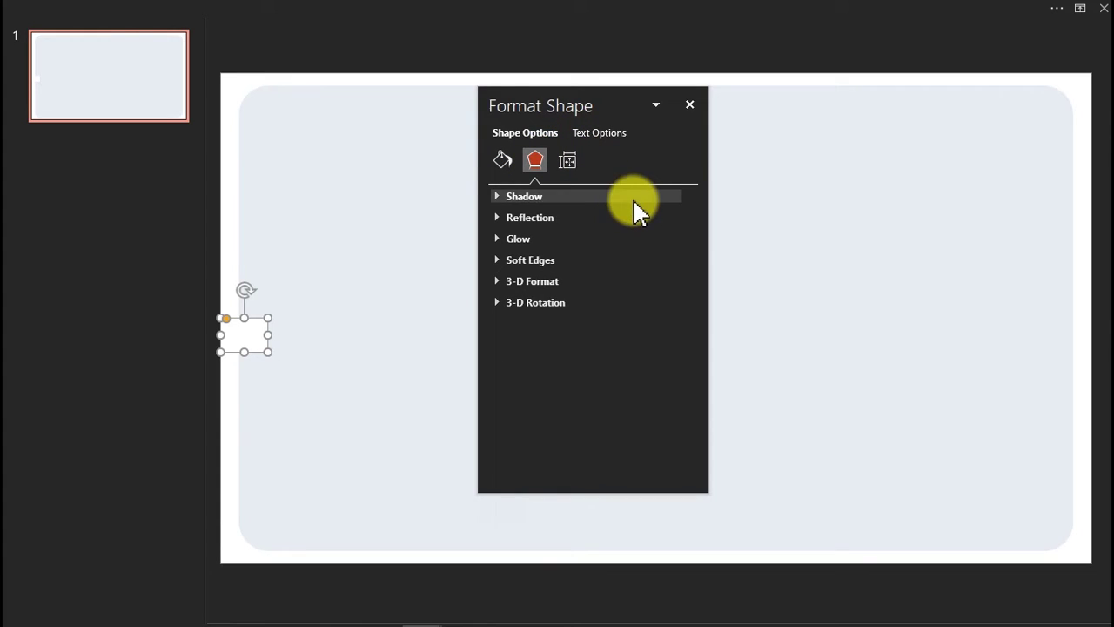
click(555, 196)
click(682, 218)
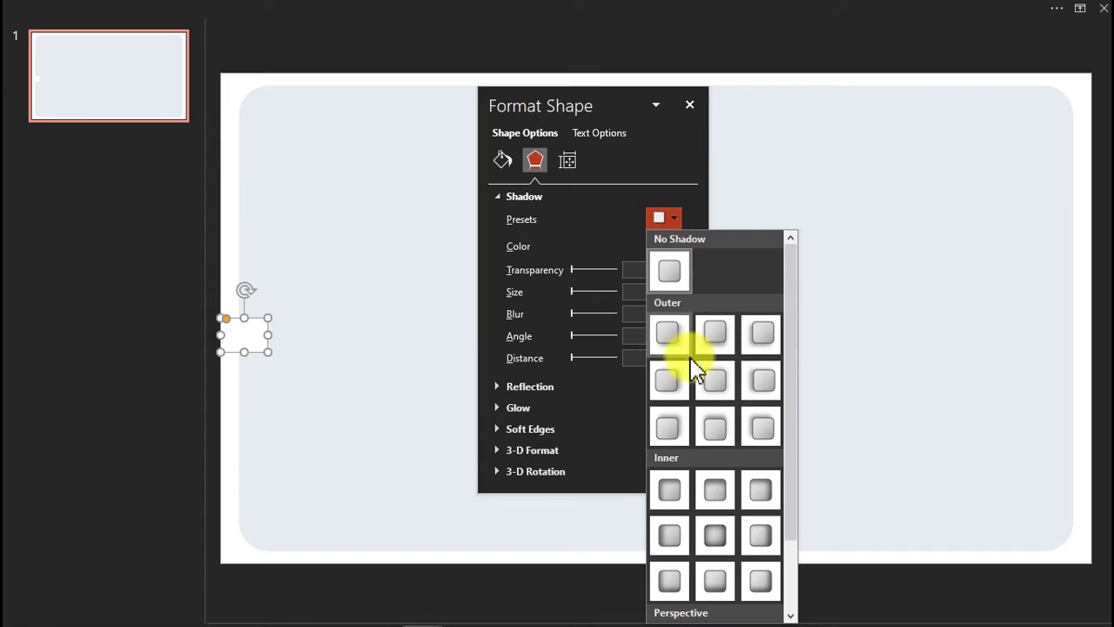
click(677, 392)
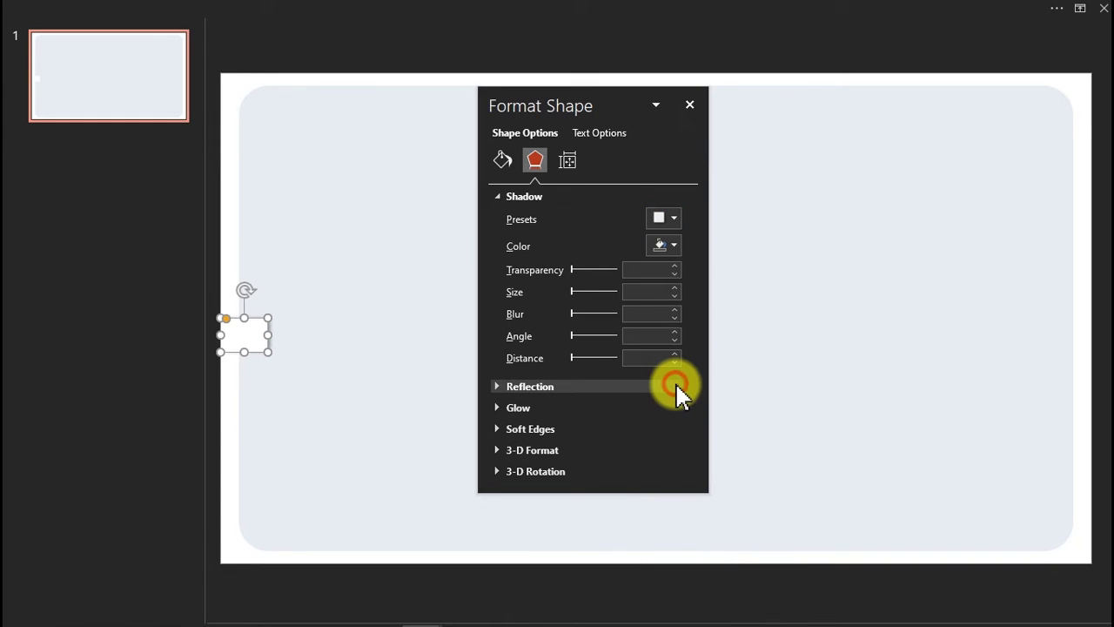
click(236, 253)
click(241, 330)
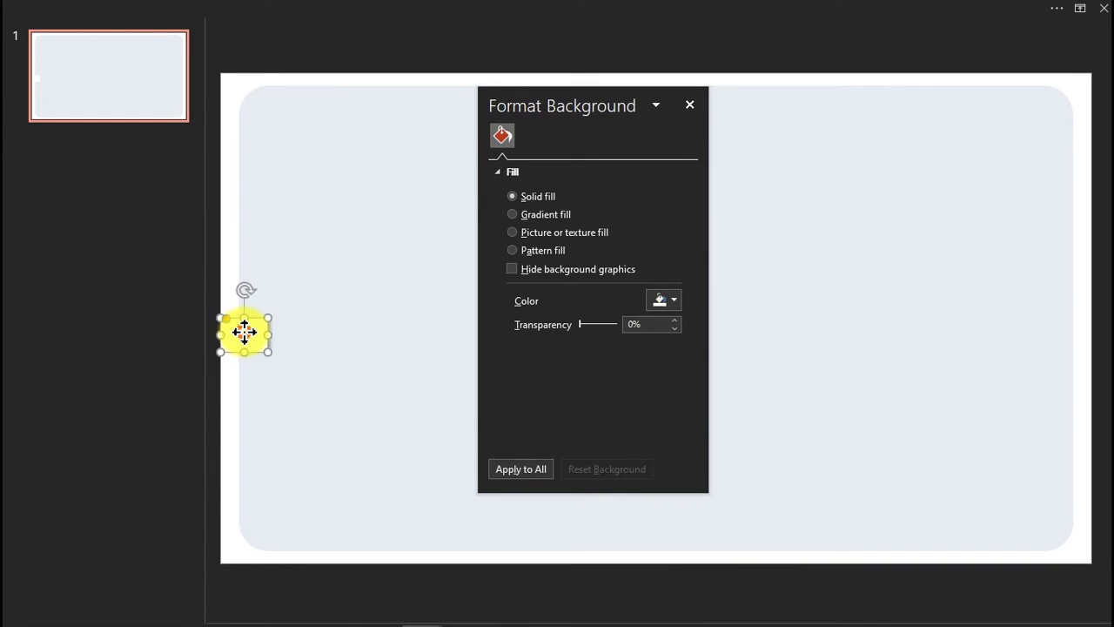
- Switch to the finished Regional sales dashboard in Power BI, examine the Order/Transation page's pop-out navigation menu, and return to the PowerPoint slide
mouse_move(419, 614)
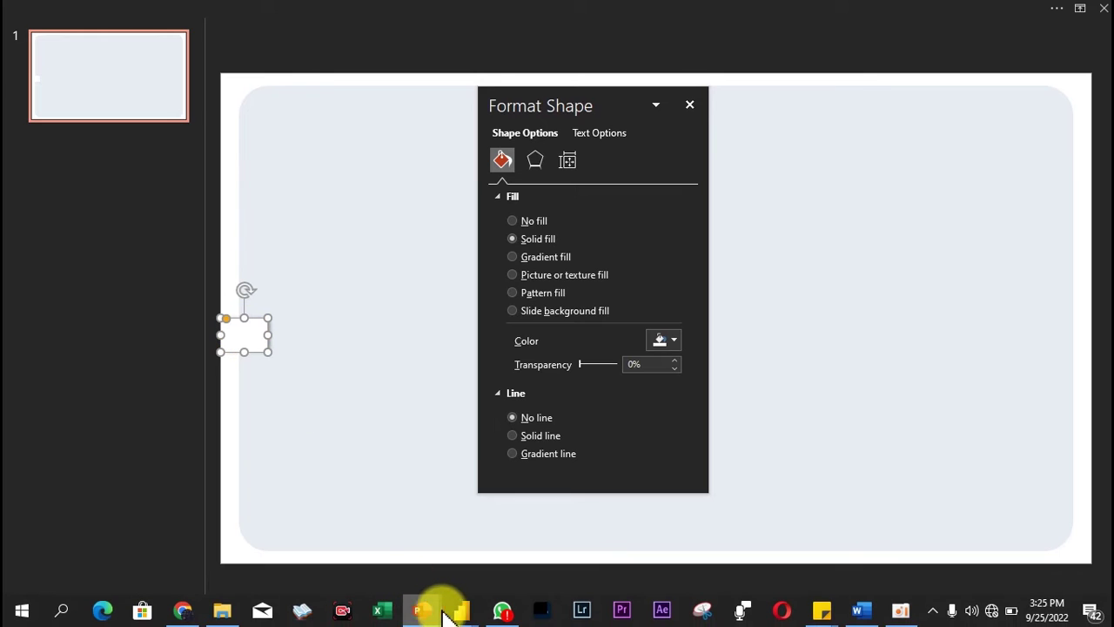
mouse_move(459, 609)
click(445, 563)
click(445, 563)
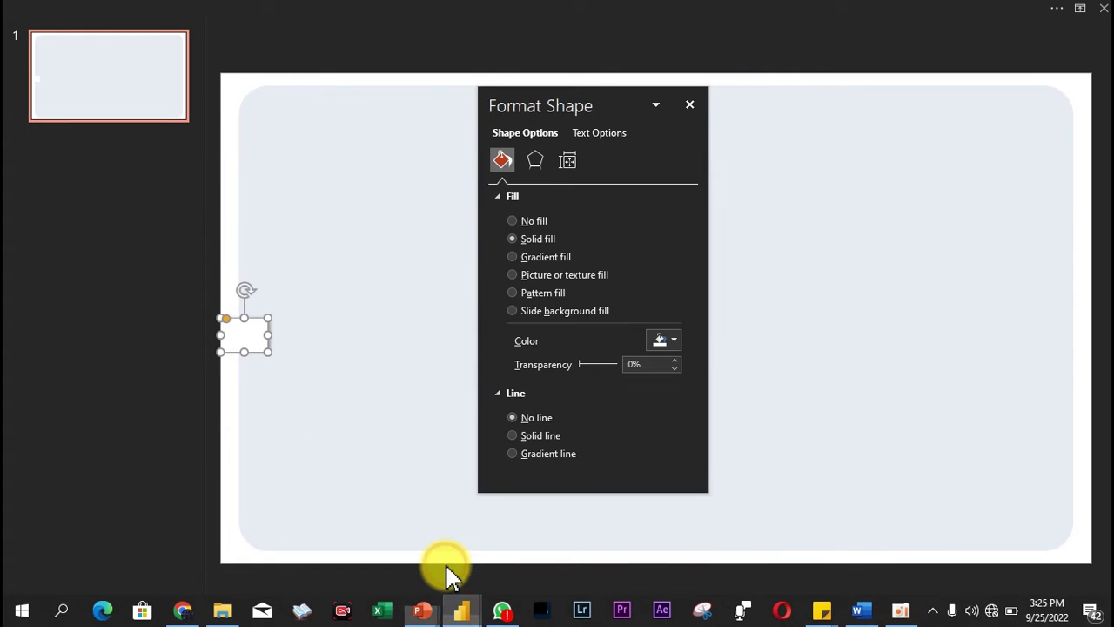
click(463, 612)
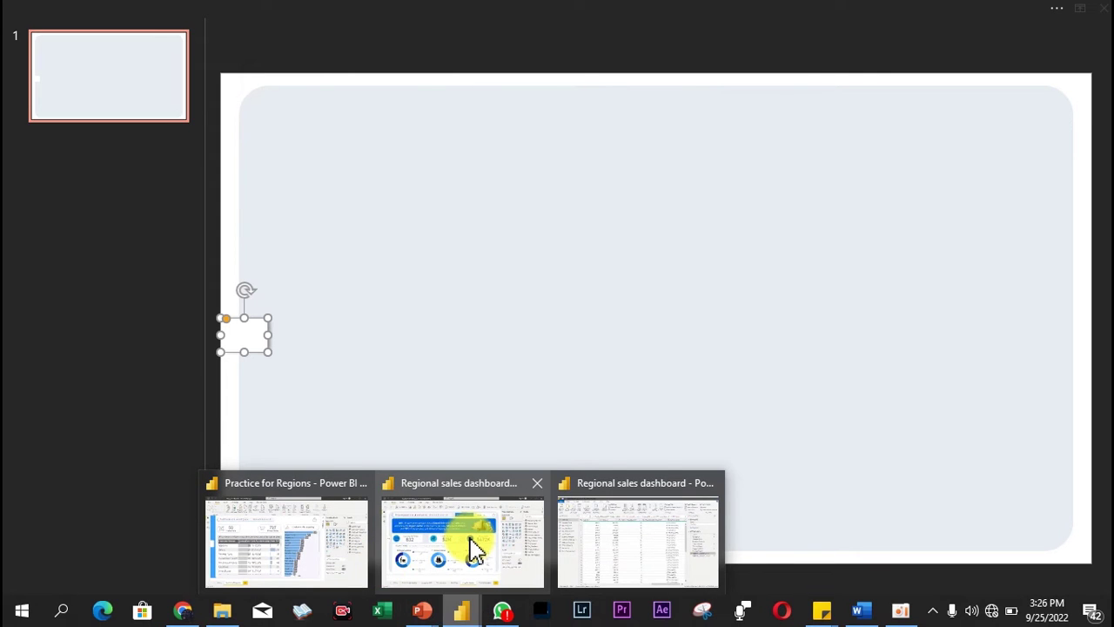
click(468, 550)
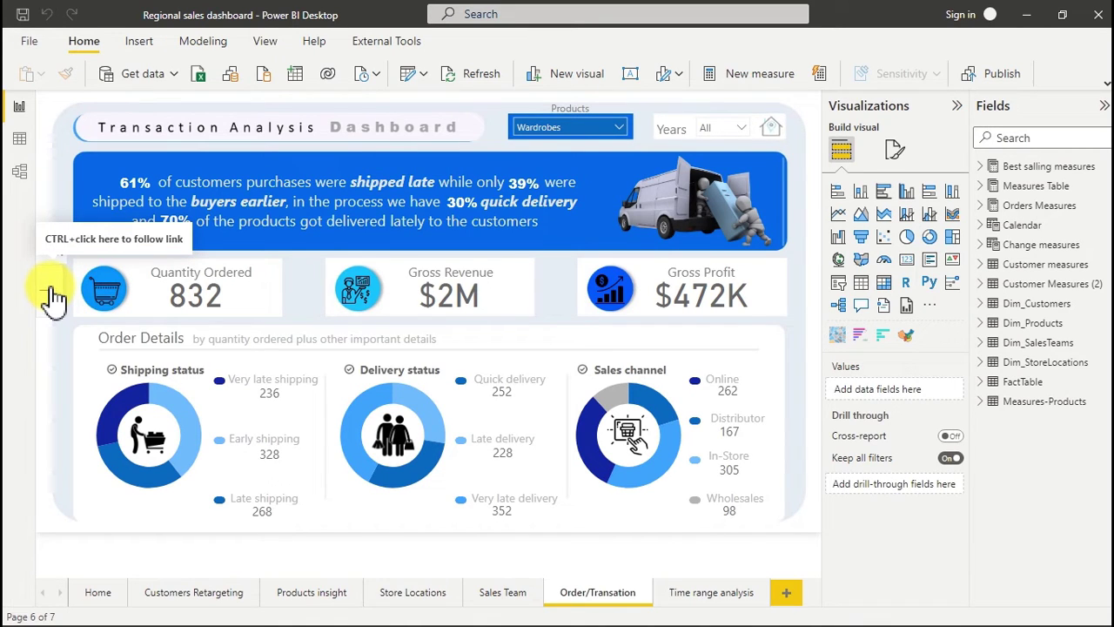
ctrl+click(52, 296)
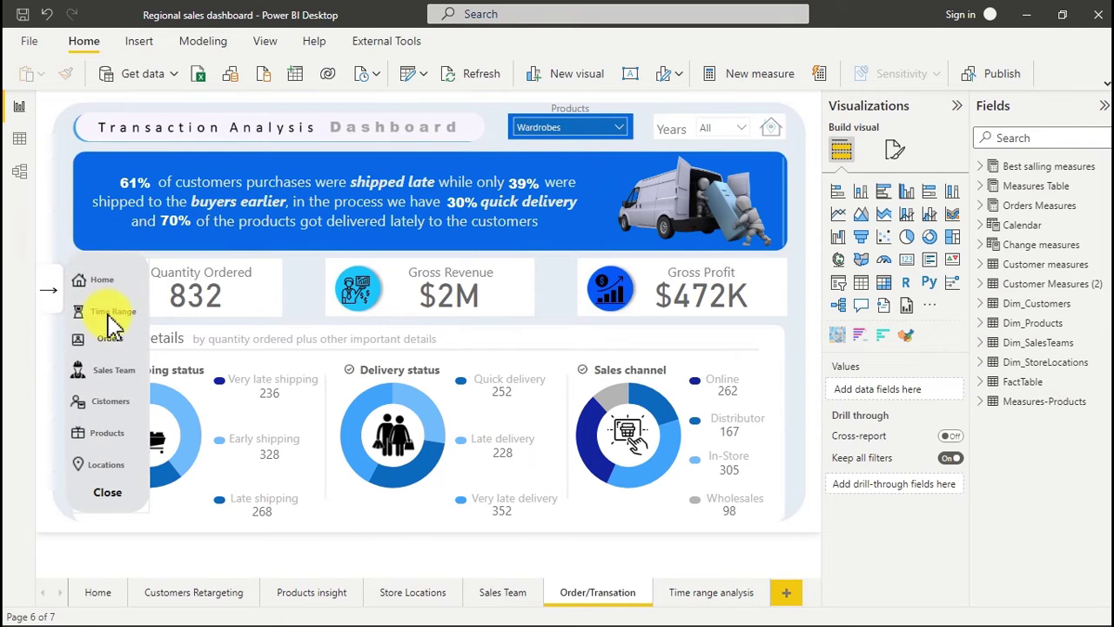
click(108, 496)
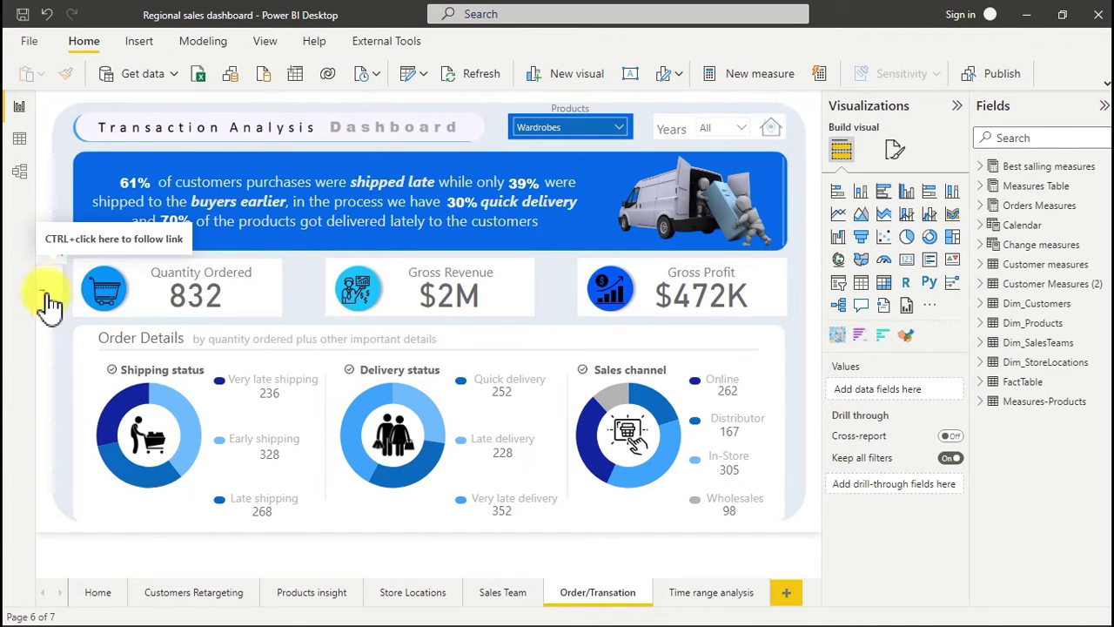
click(1027, 14)
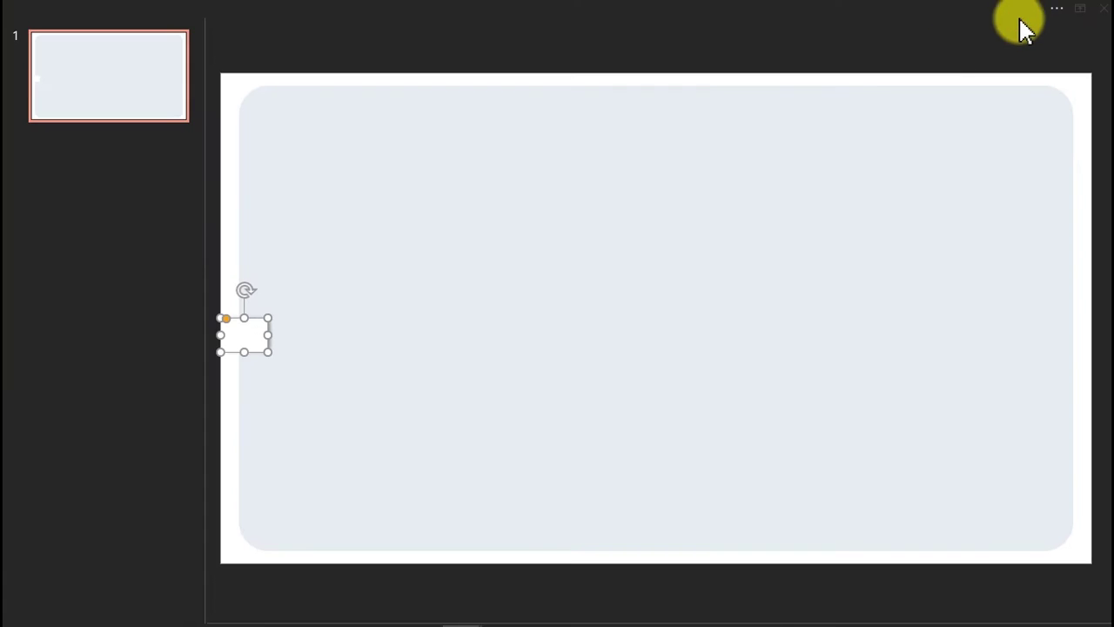
- Draw a rounded rectangle about 4.06 inches wide and 1.45 inches high in the upper part of the large background shape
click(235, 273)
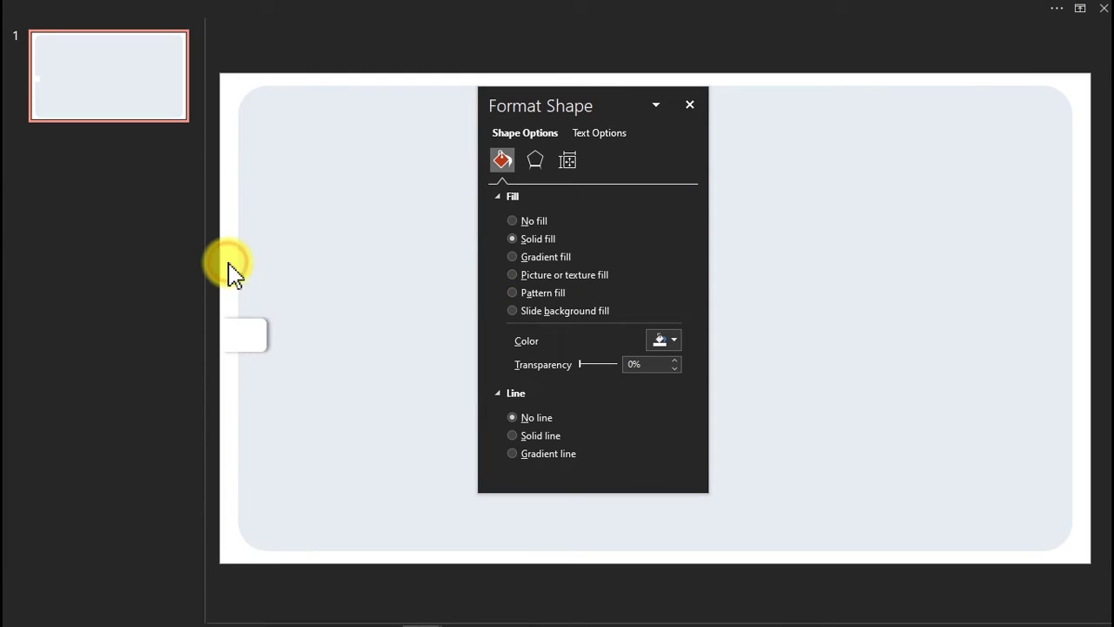
click(689, 105)
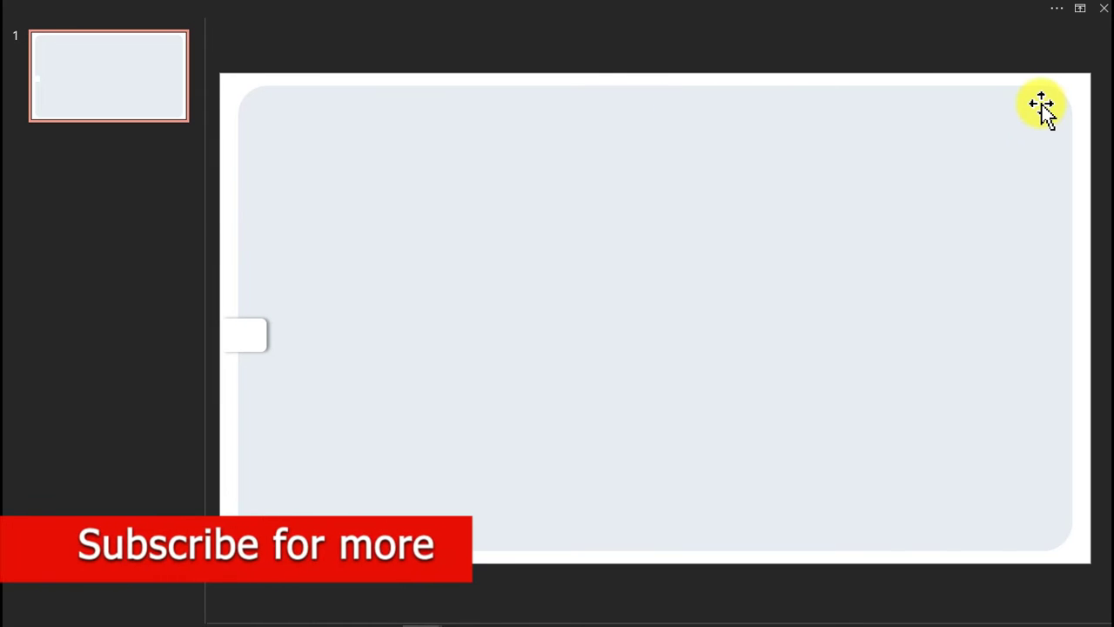
click(642, 10)
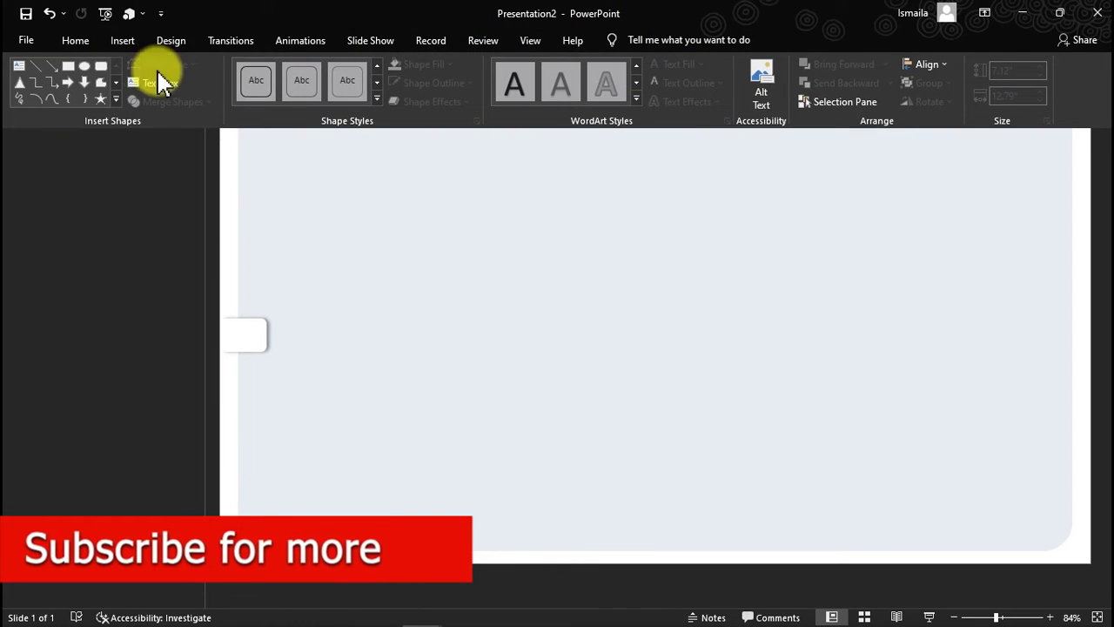
click(102, 74)
drag(383, 161, 648, 257)
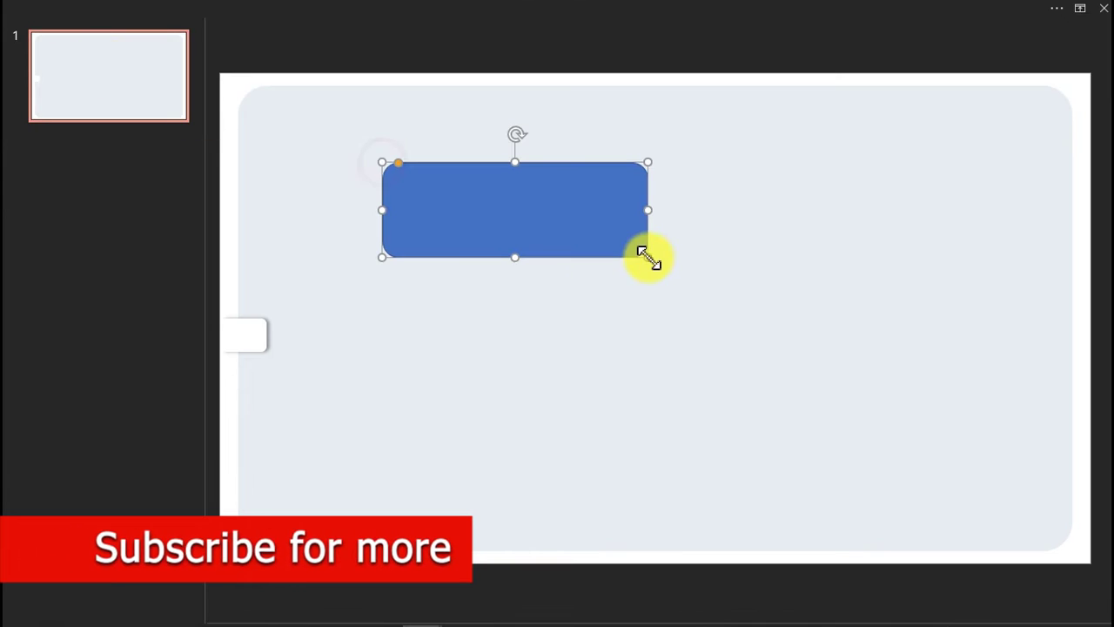
- Resize the blue rounded rectangle to 0.49 inches high and 6.95 inches wide, and place it near the background shape's upper-left corner
click(901, 10)
click(1010, 70)
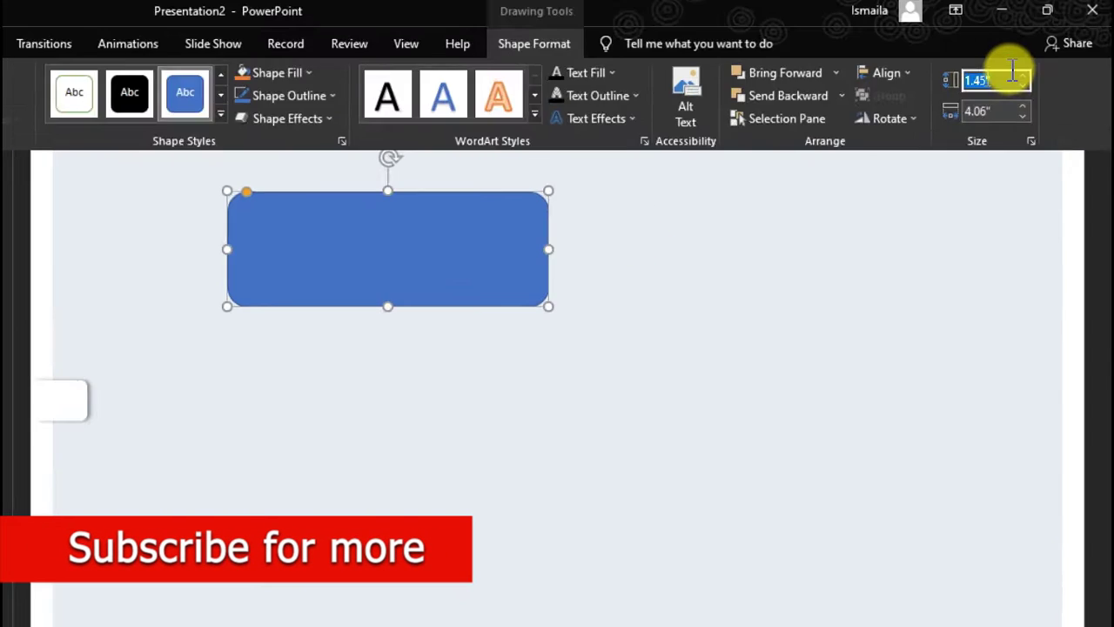
text(0.49")
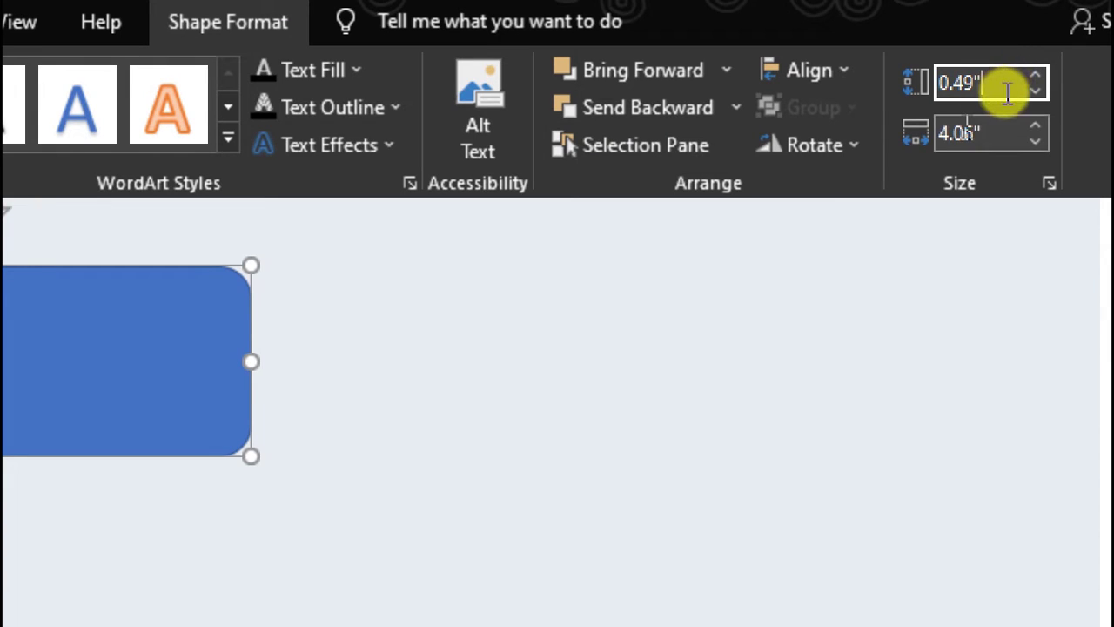
click(967, 131)
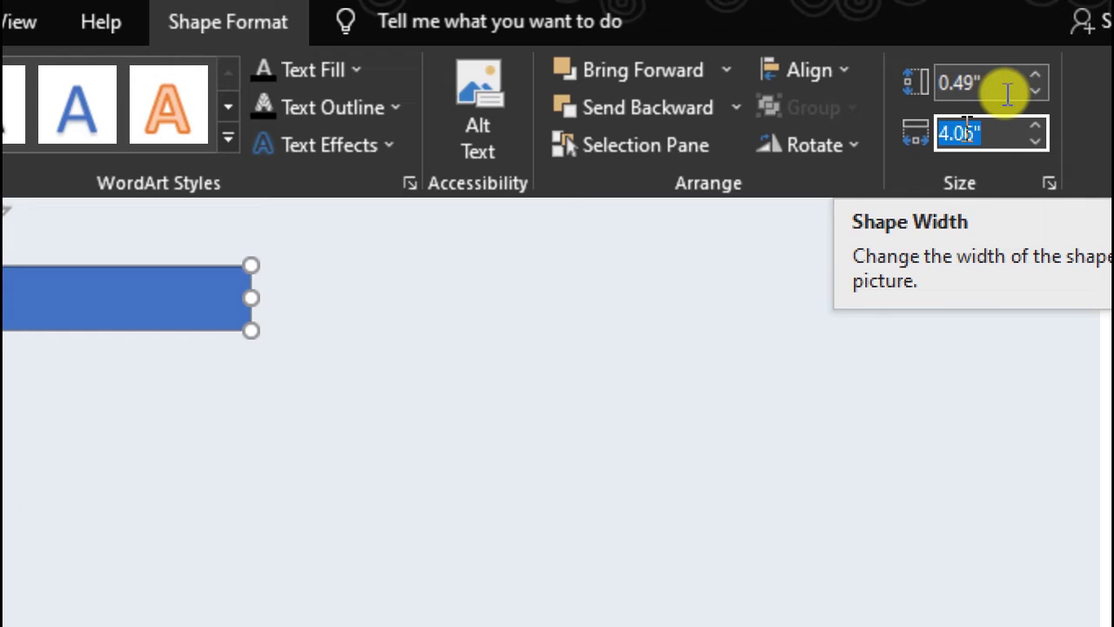
text(6.)
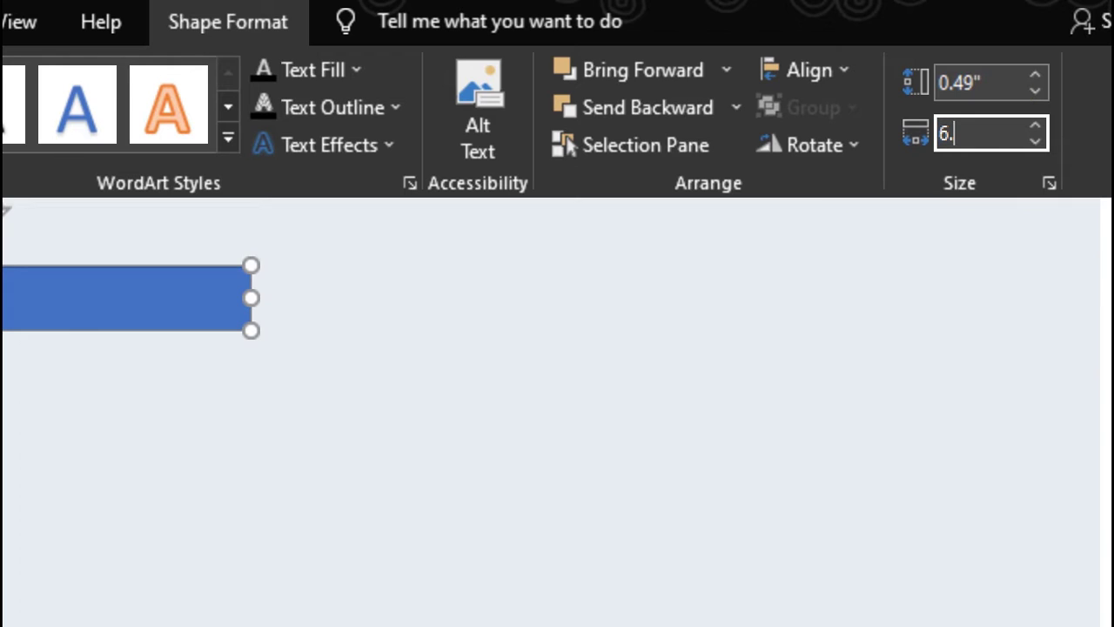
text(95)
key(Return)
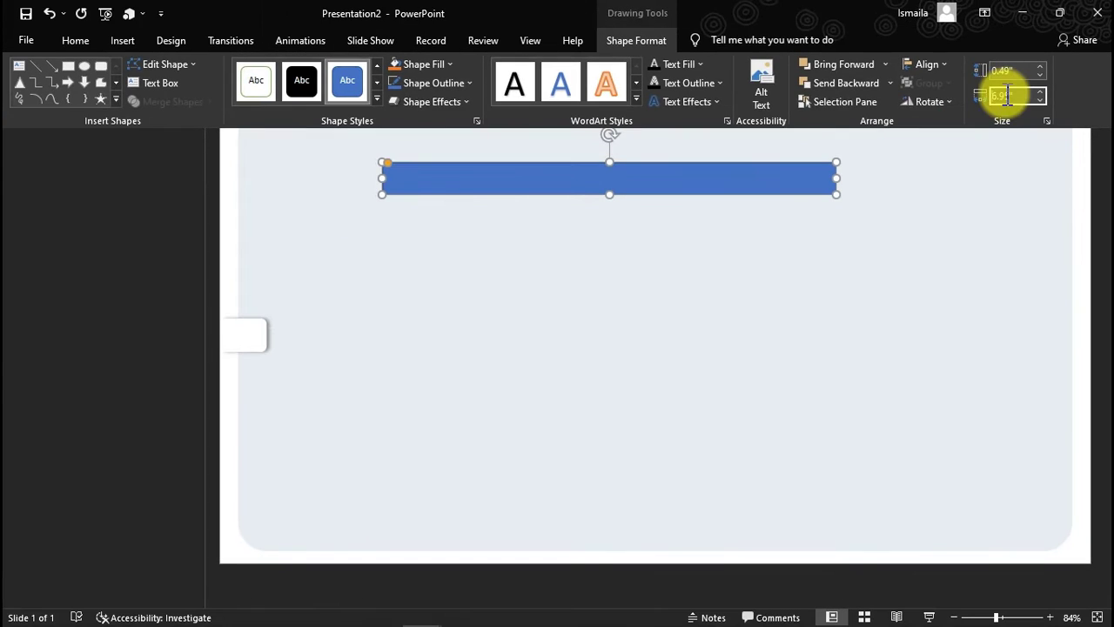
key(ctrl+shift+F1)
drag(763, 179, 657, 122)
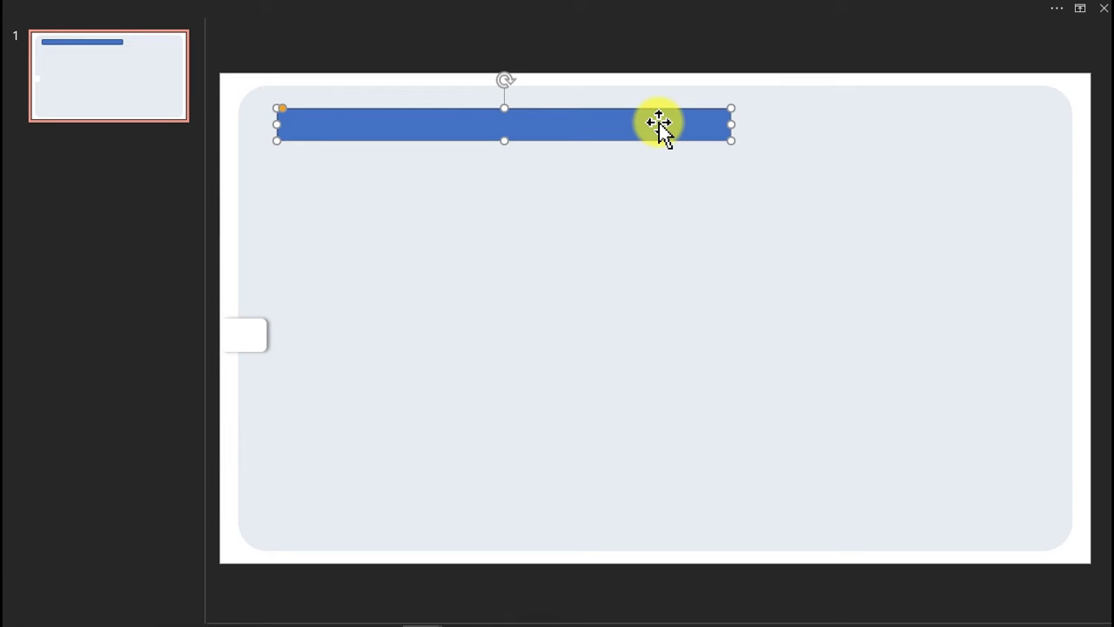
- Remove the title bar shape's outline and give it a solid fill in the standard light blue colour
right_click(659, 122)
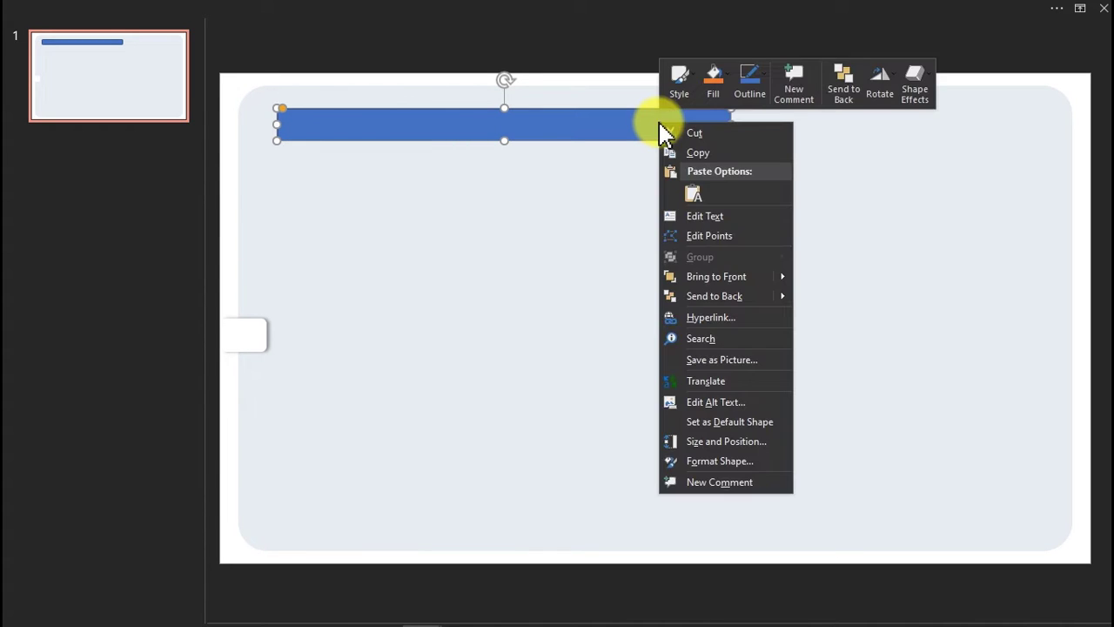
click(728, 462)
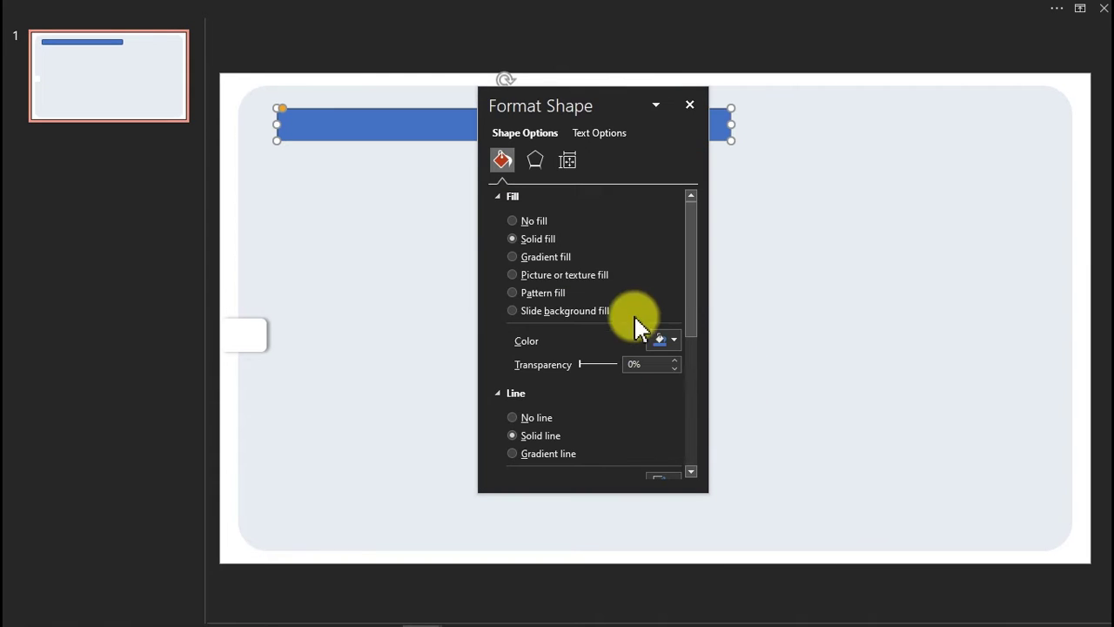
click(513, 418)
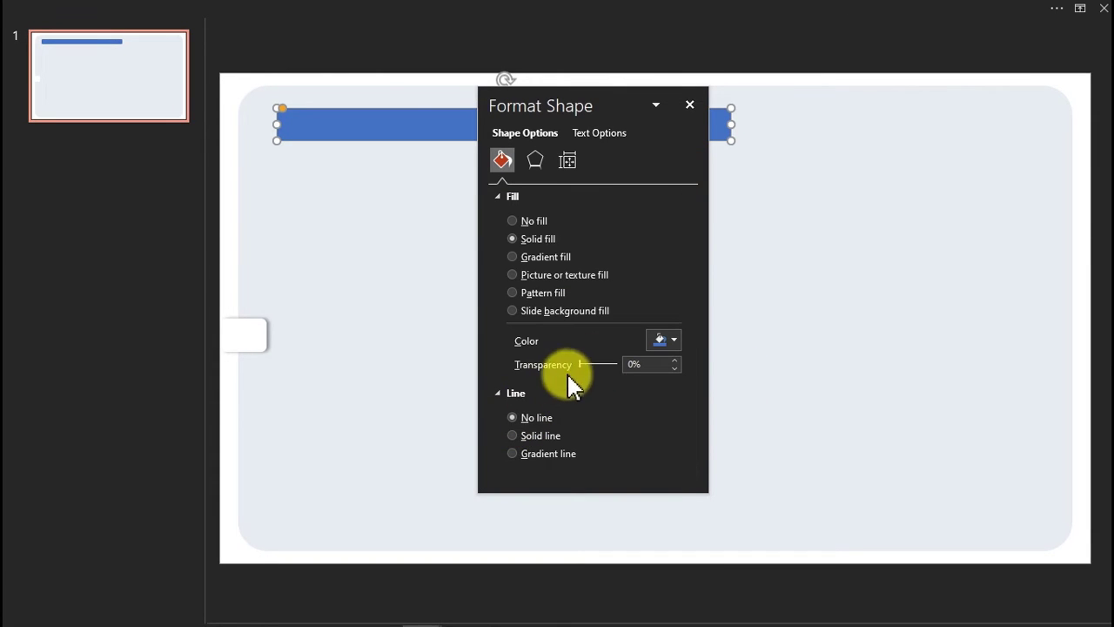
click(666, 338)
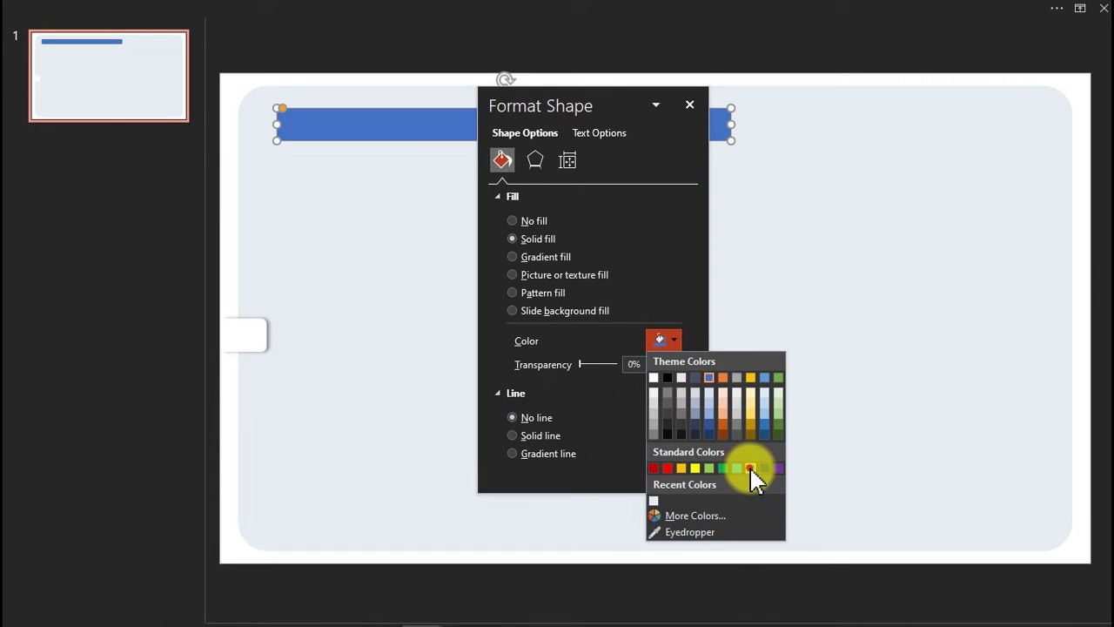
click(750, 468)
click(672, 342)
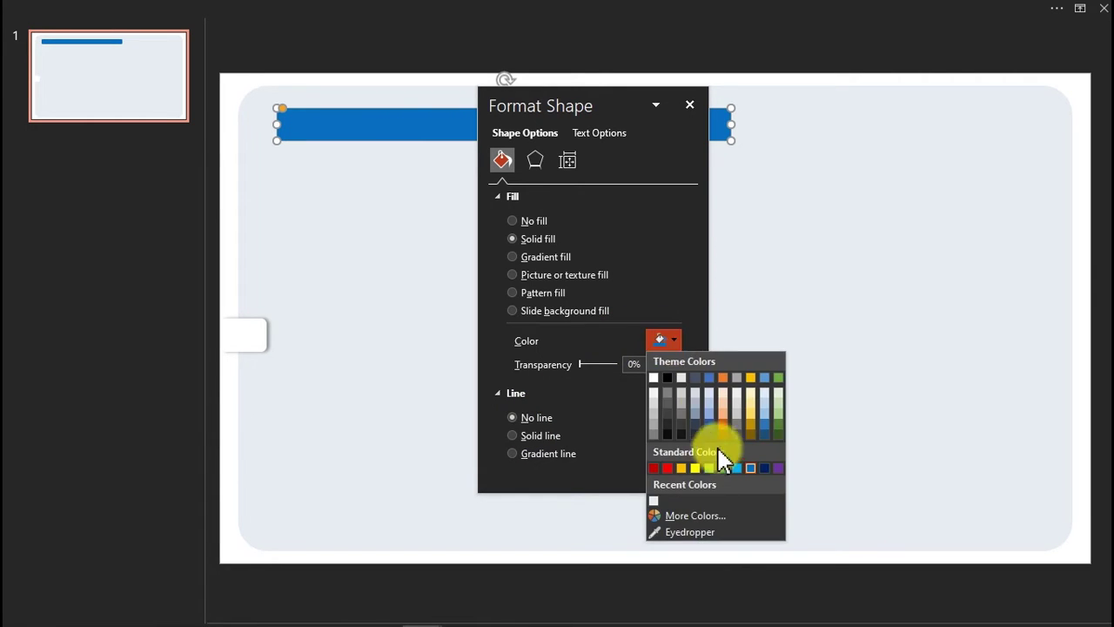
click(738, 468)
click(738, 472)
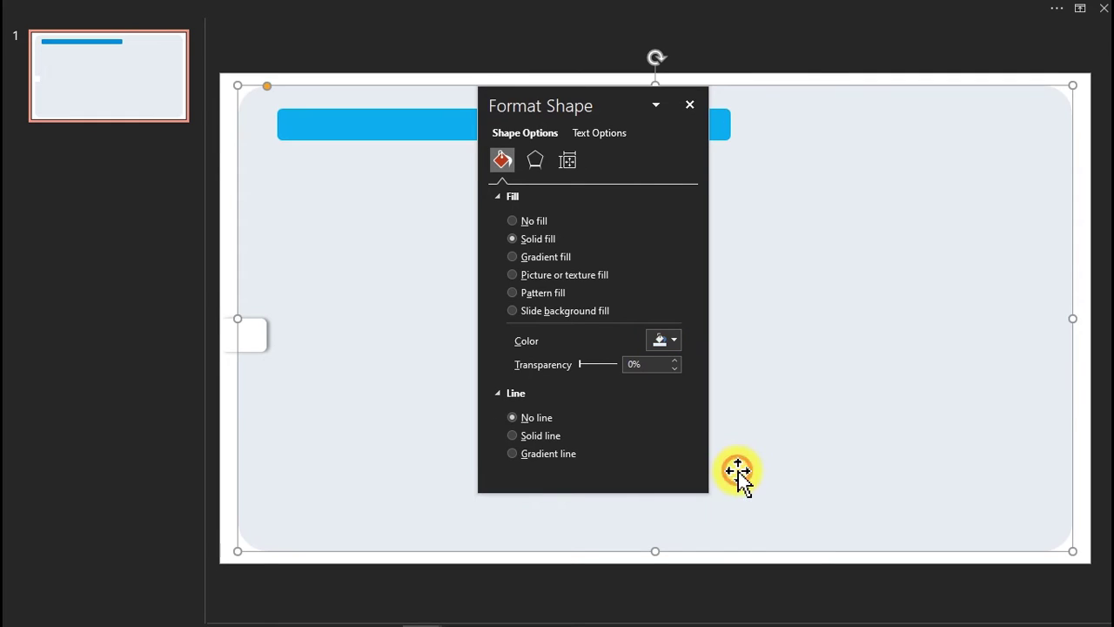
- Duplicate the light blue bar, fill the copy with white, and align it exactly over the original
drag(577, 99, 855, 184)
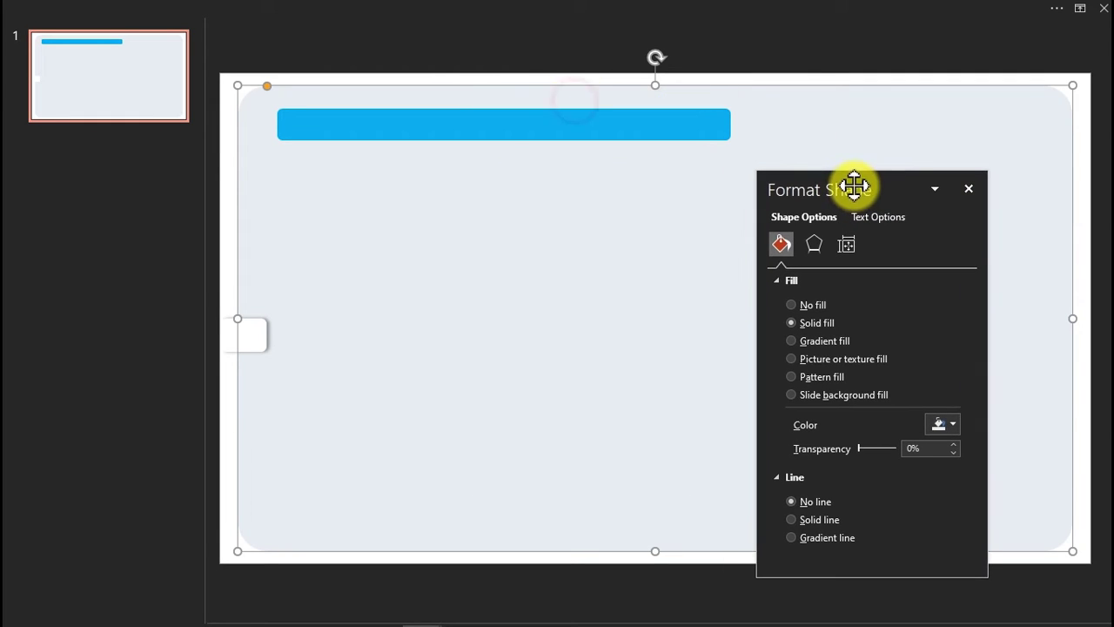
click(611, 121)
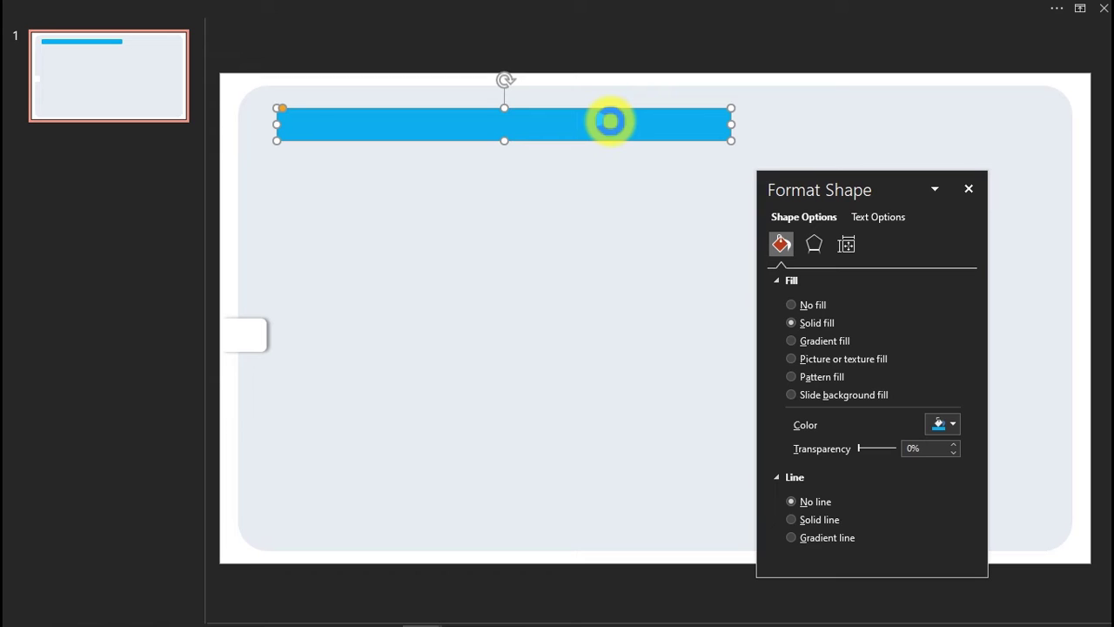
key(ctrl+d)
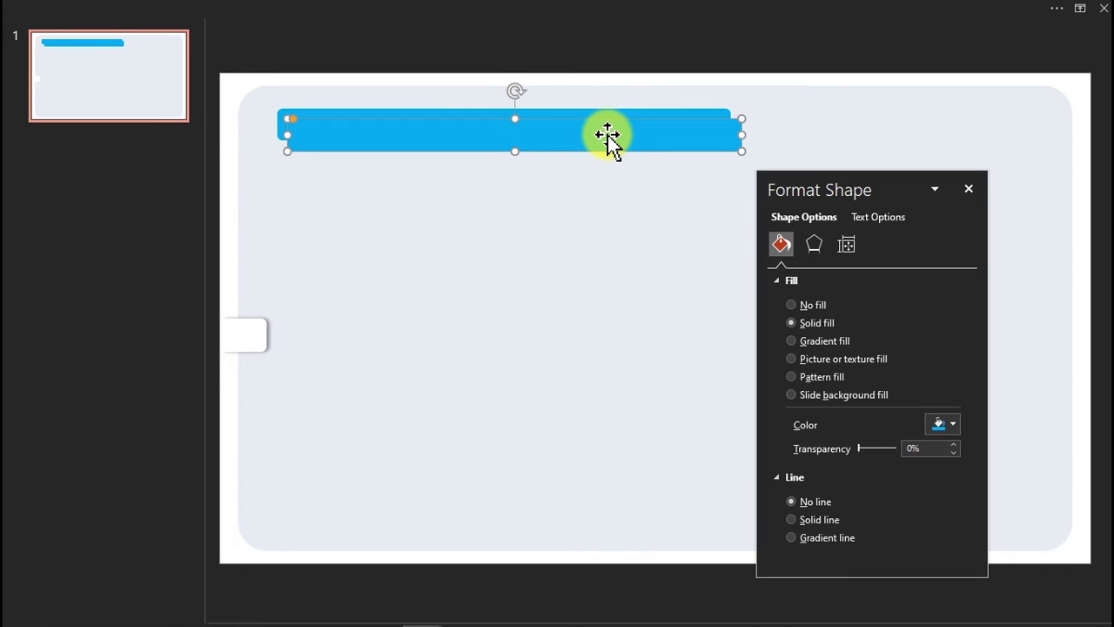
click(953, 427)
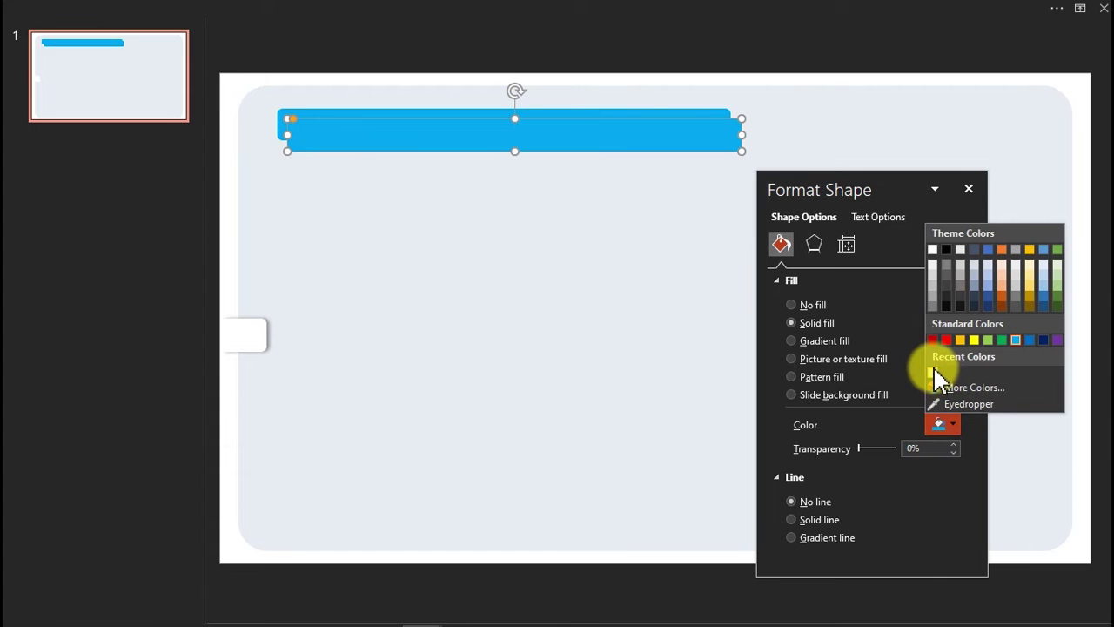
click(935, 250)
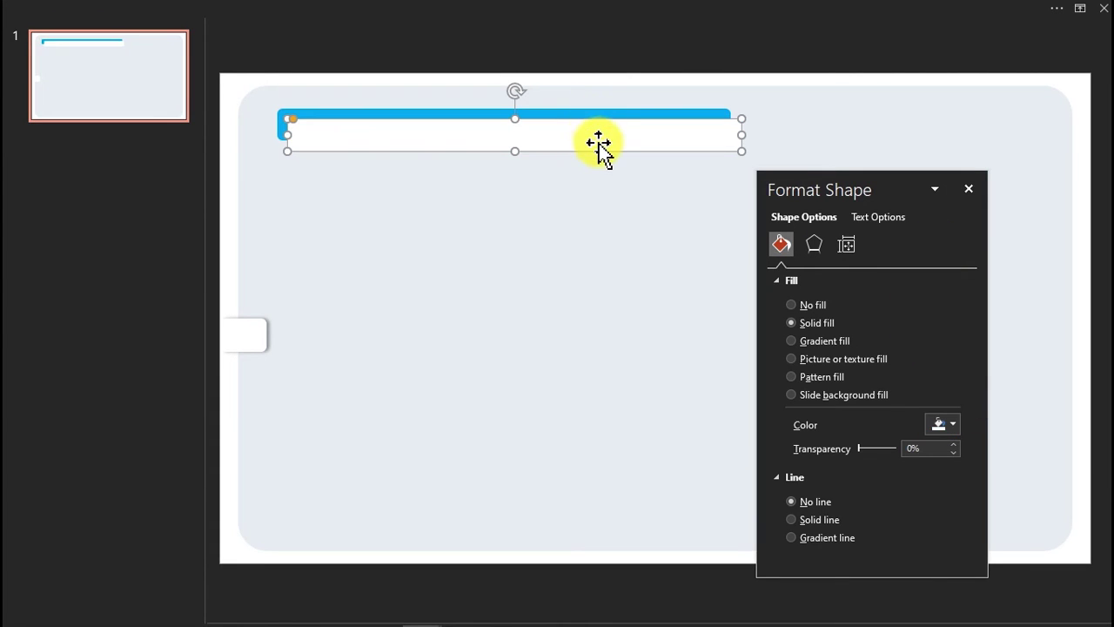
mouse_move(598, 142)
mouse_down()
mouse_move(575, 157)
mouse_move(591, 134)
mouse_up()
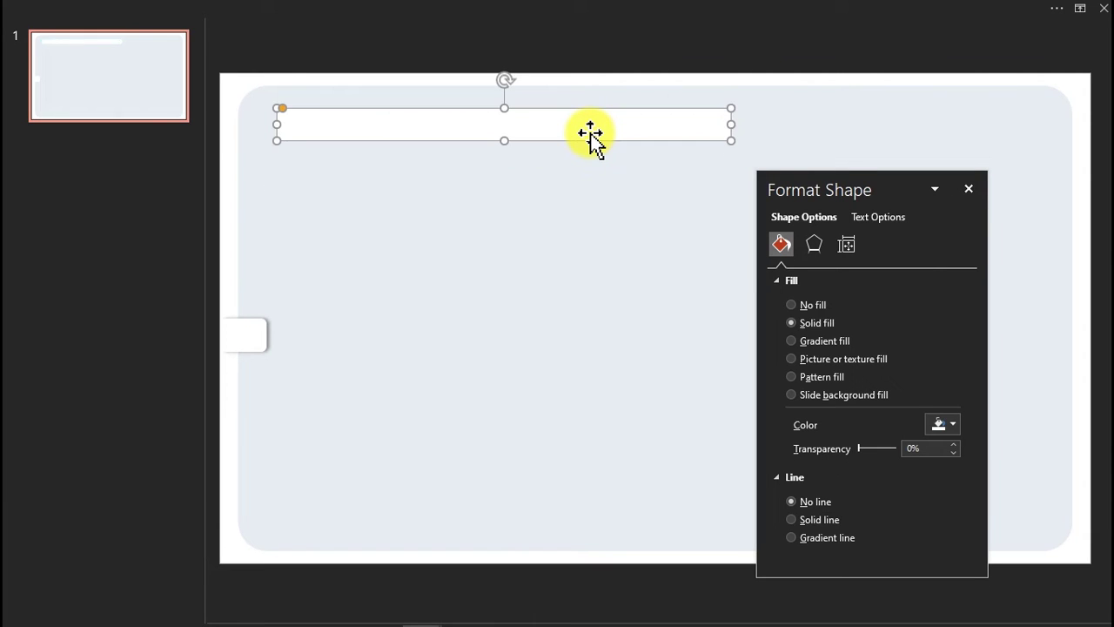
- Nudge the white bar slightly up and to the right, leaving a thin blue edge along the original's lower and left sides
key(Down)
key(Down)
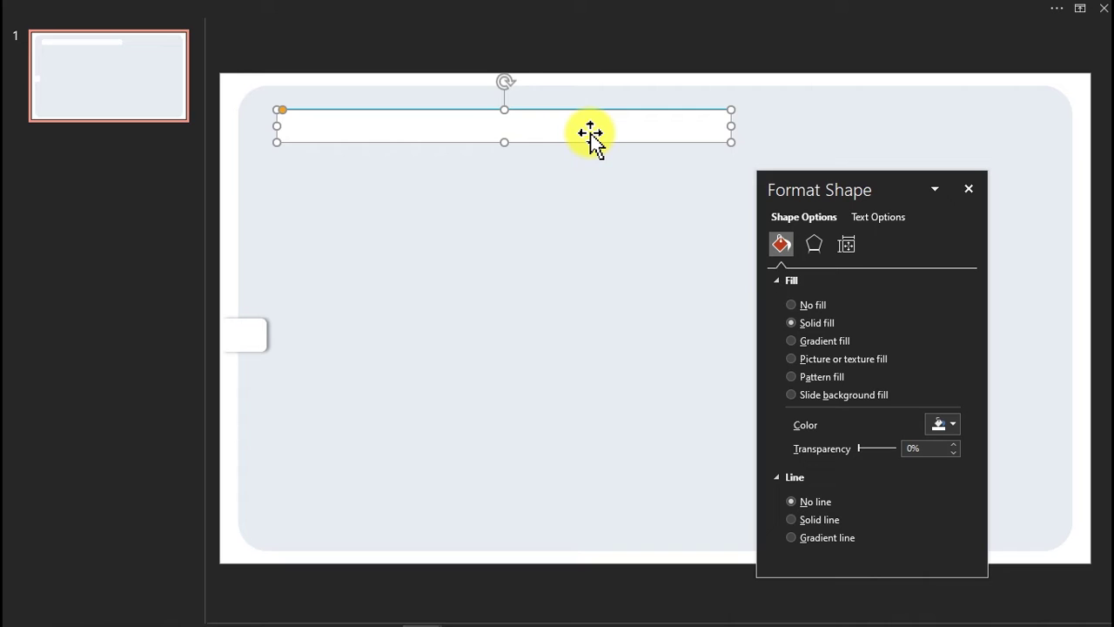
key(Up)
key(Up)
key(Up)
key(Up)
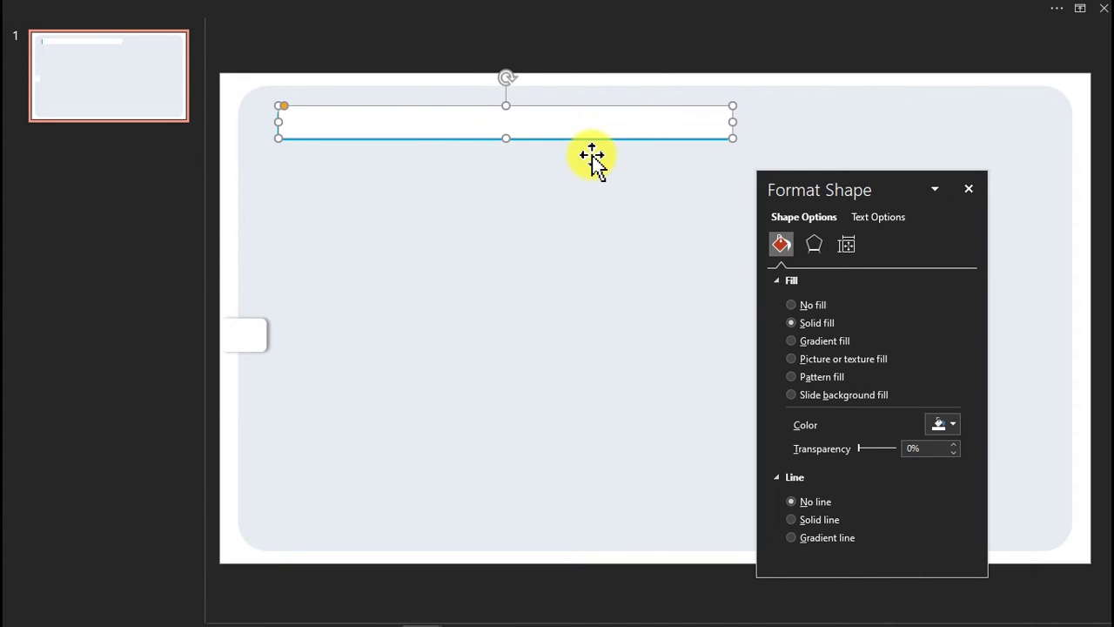
click(587, 207)
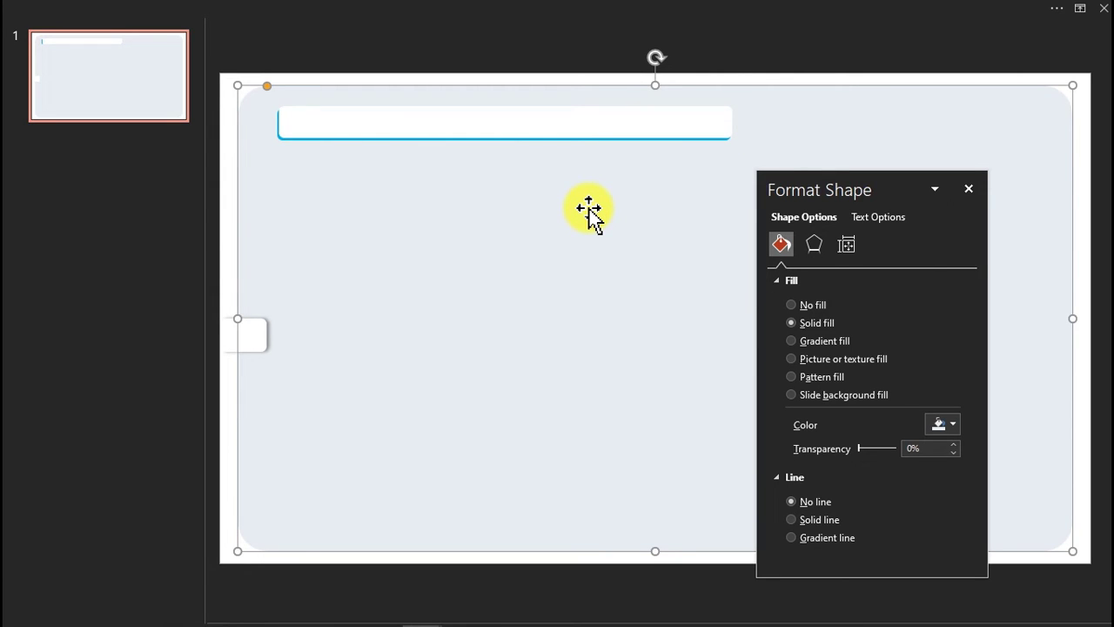
- Insert a text box in the open area below the title bar and enter "Transaction Analysis" in it
click(343, 7)
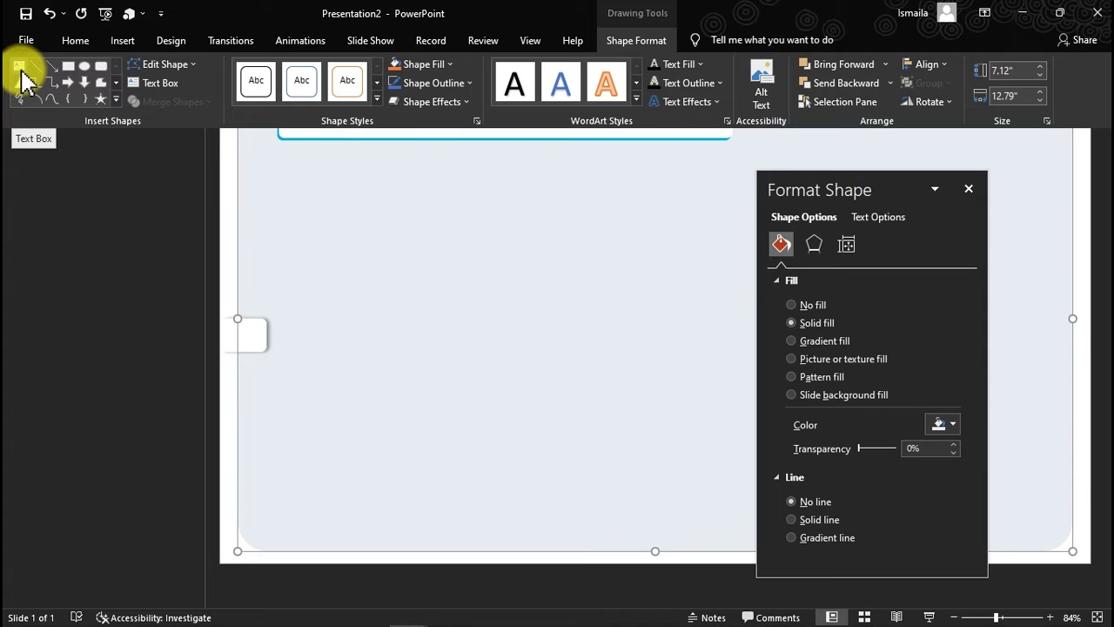
click(129, 40)
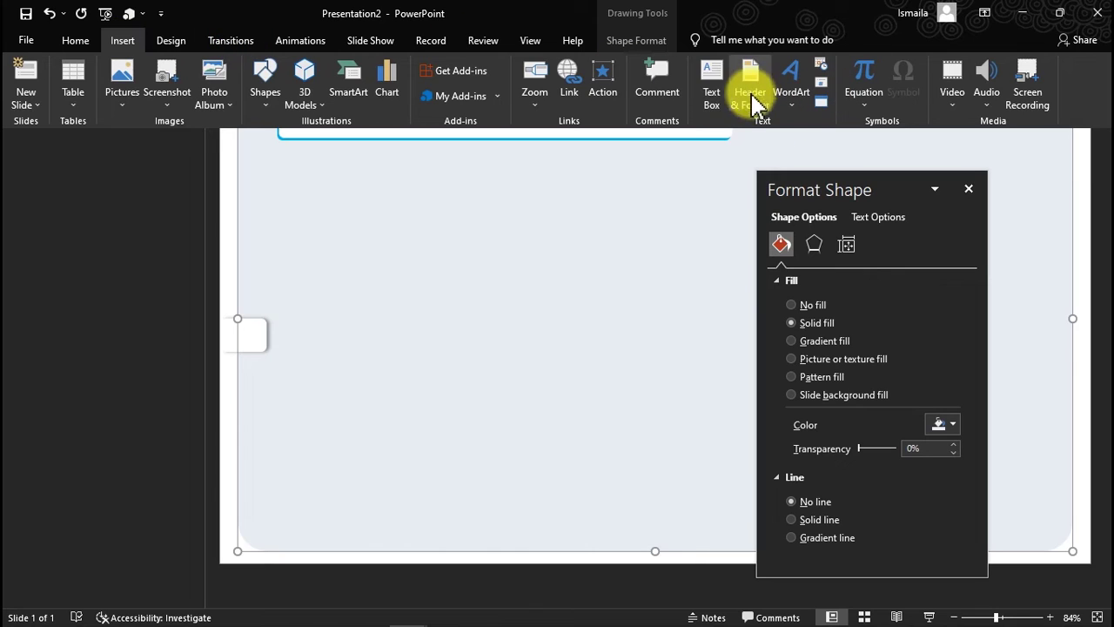
click(712, 85)
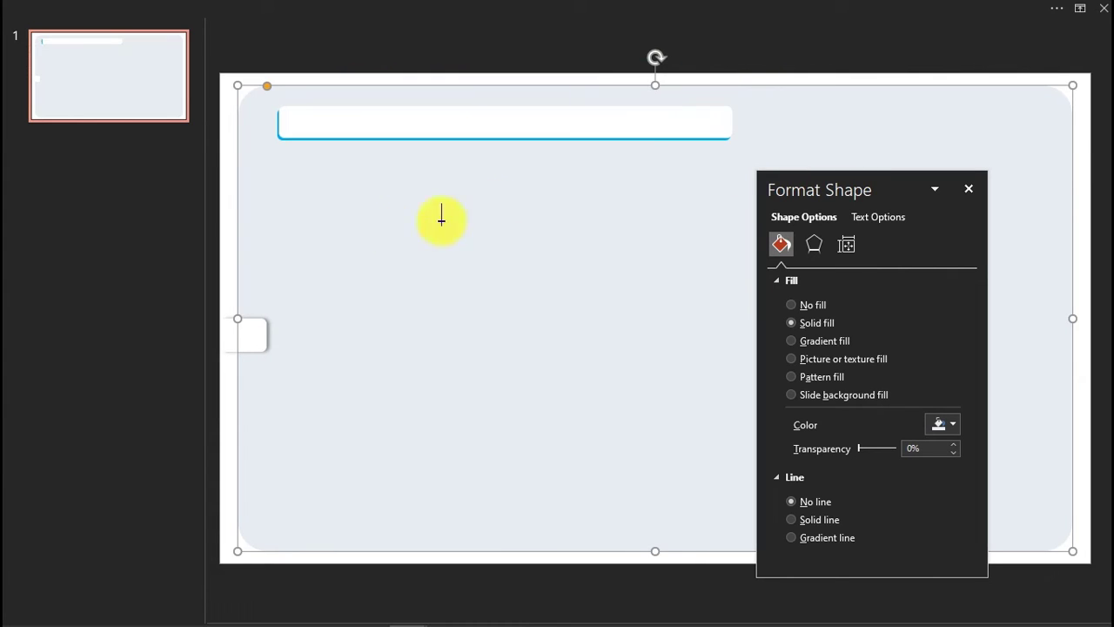
drag(380, 232, 733, 284)
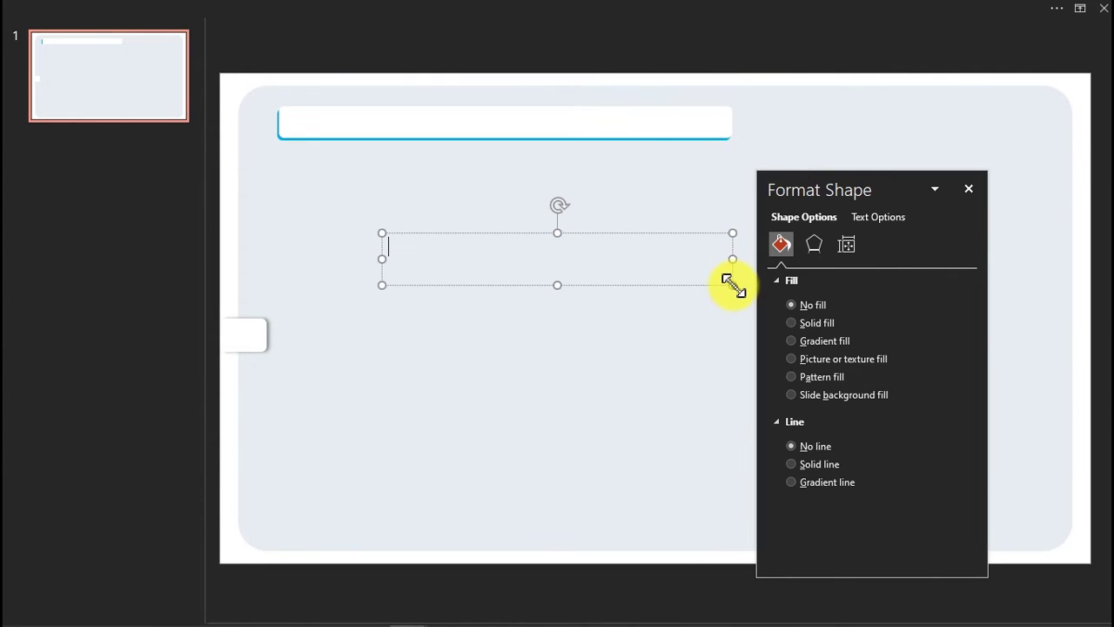
click(592, 281)
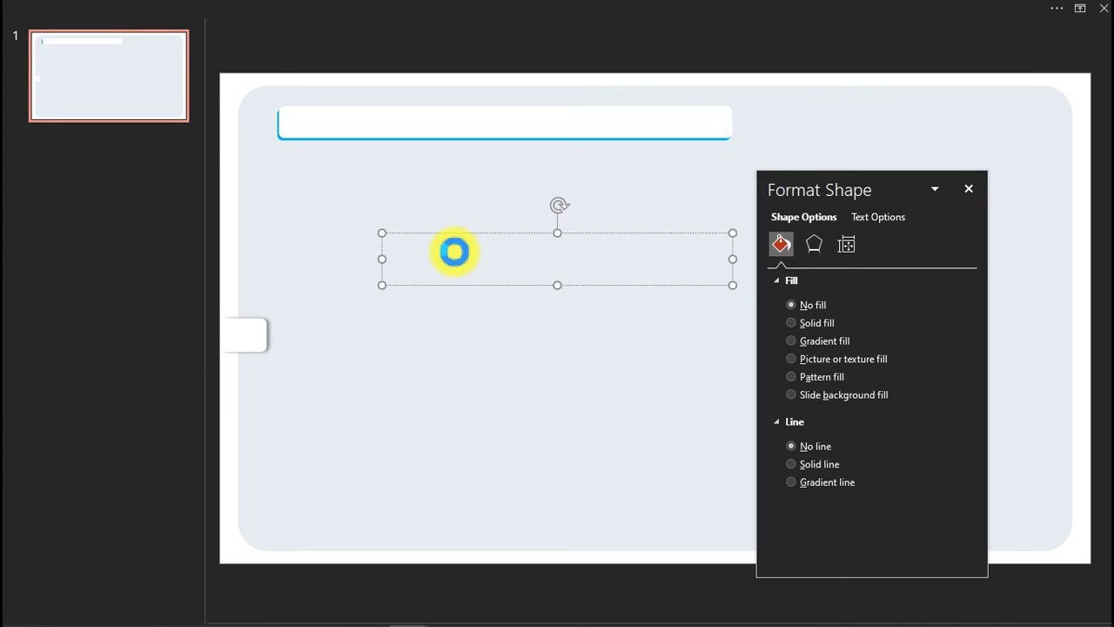
text(Transaction Analysis)
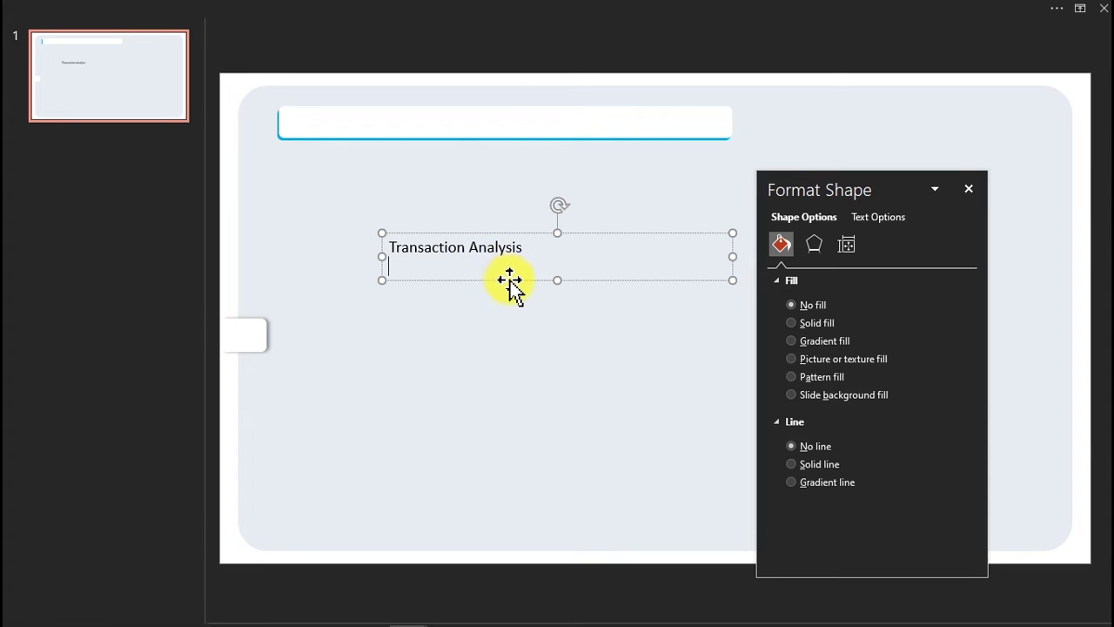
- Set the character spacing of the "Transaction Analysis" text to Very Loose
click(460, 4)
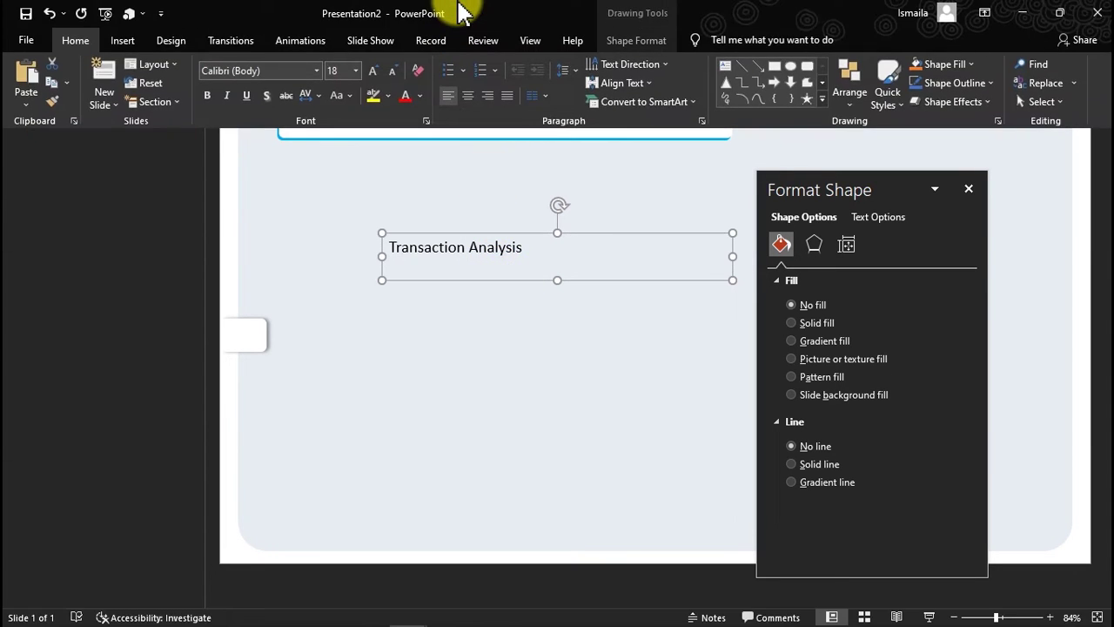
click(319, 96)
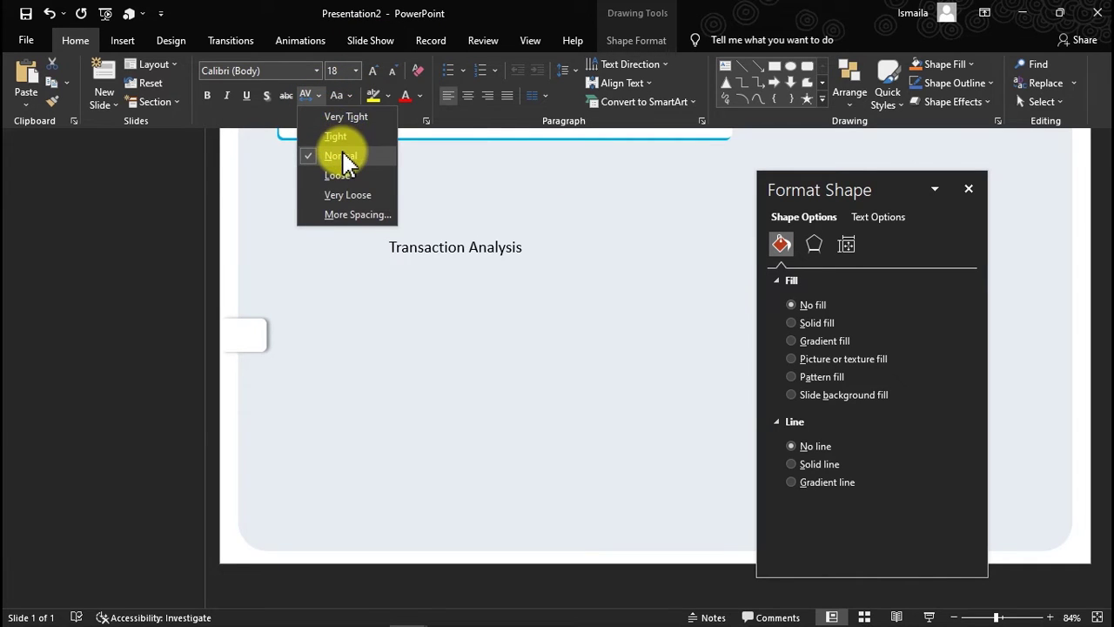
click(362, 197)
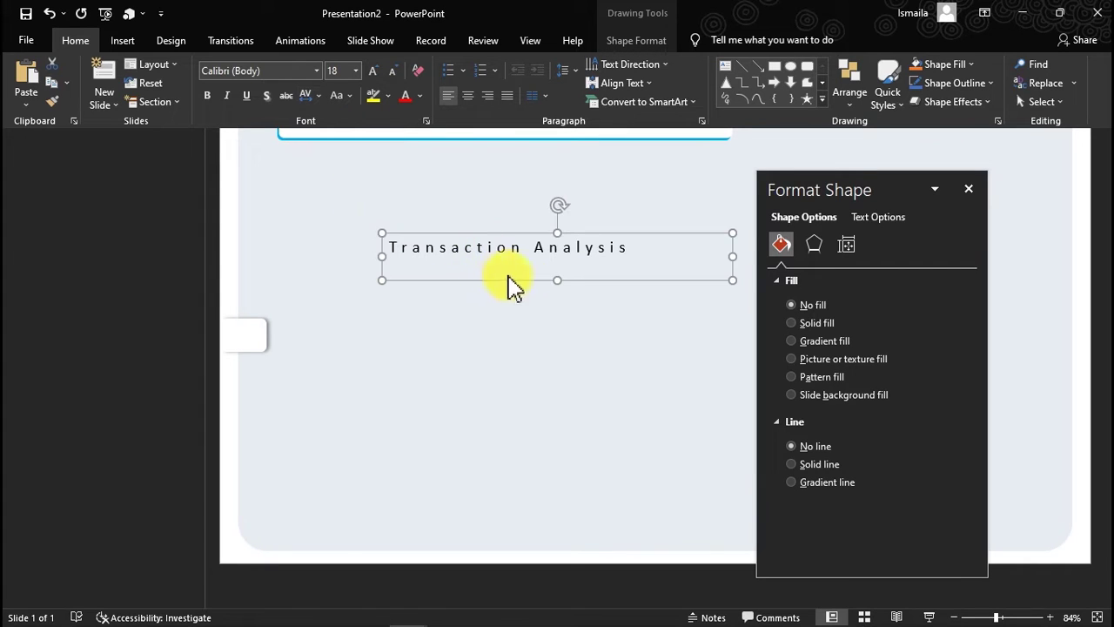
key(ctrl+shift+F1)
key(Escape)
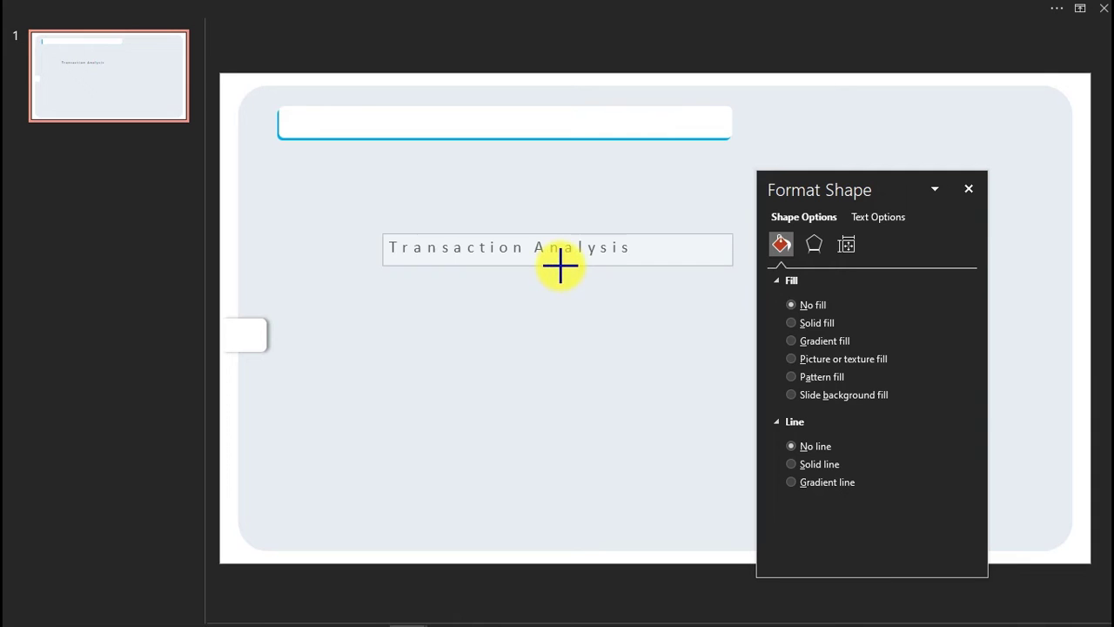
- Narrow the "Transaction Analysis" text box to fit closely around its text and centre the text in it
click(559, 265)
drag(729, 255, 644, 252)
click(479, 7)
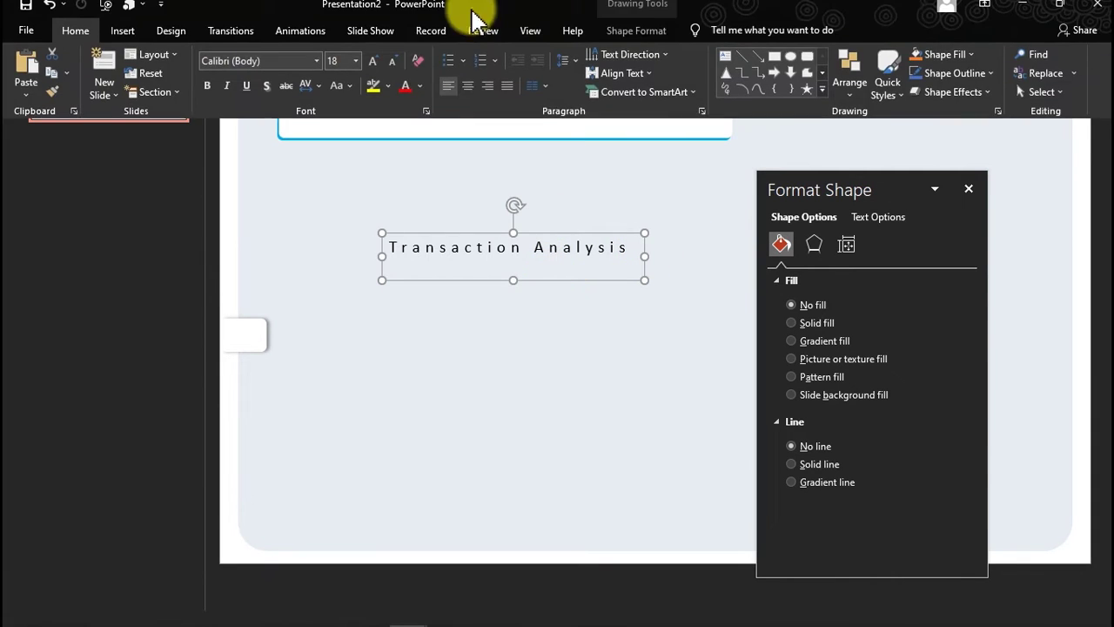
click(468, 95)
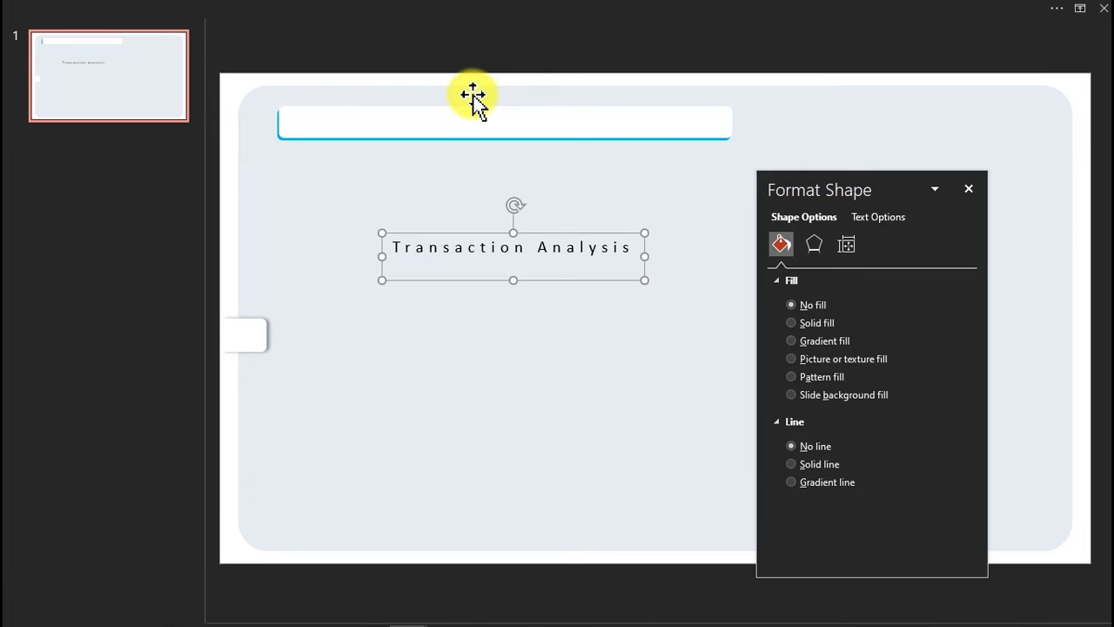
- Place the "Transaction Analysis" text box over the left end of the white title bar
click(537, 8)
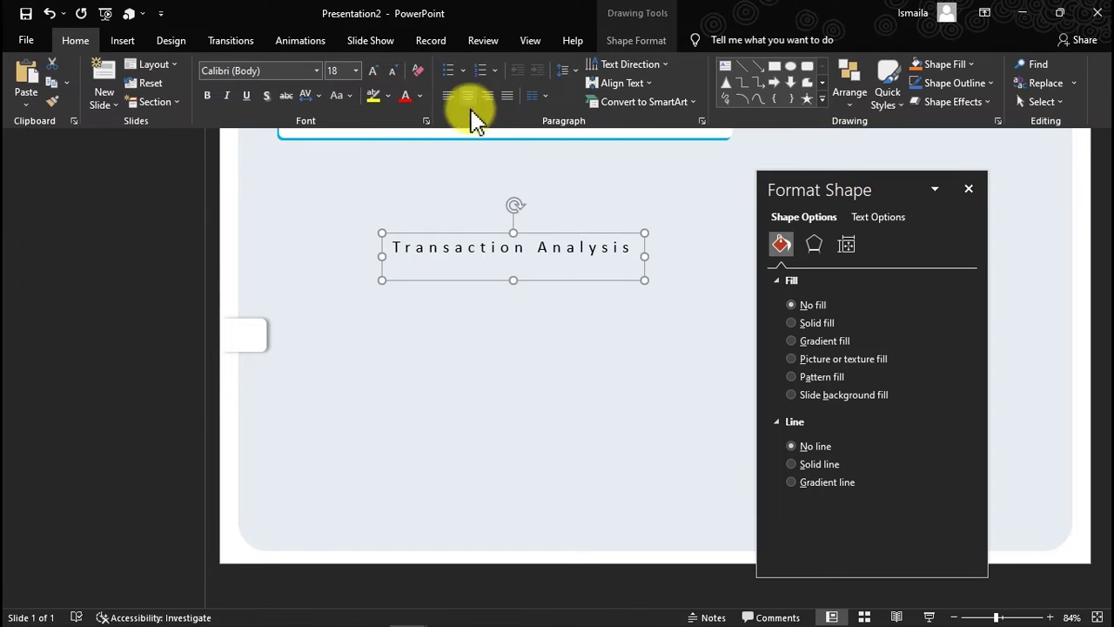
click(542, 279)
drag(543, 281, 445, 159)
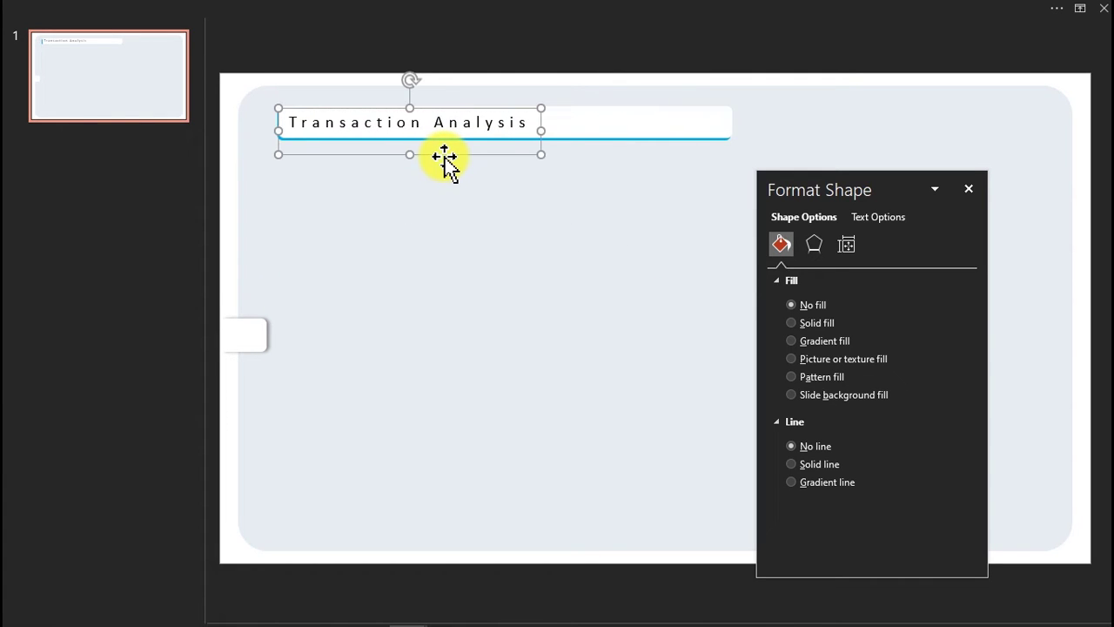
- Duplicate the "Transaction Analysis" text box into the open area below and replace the copy's text with "Dashboard"
key(ctrl+d)
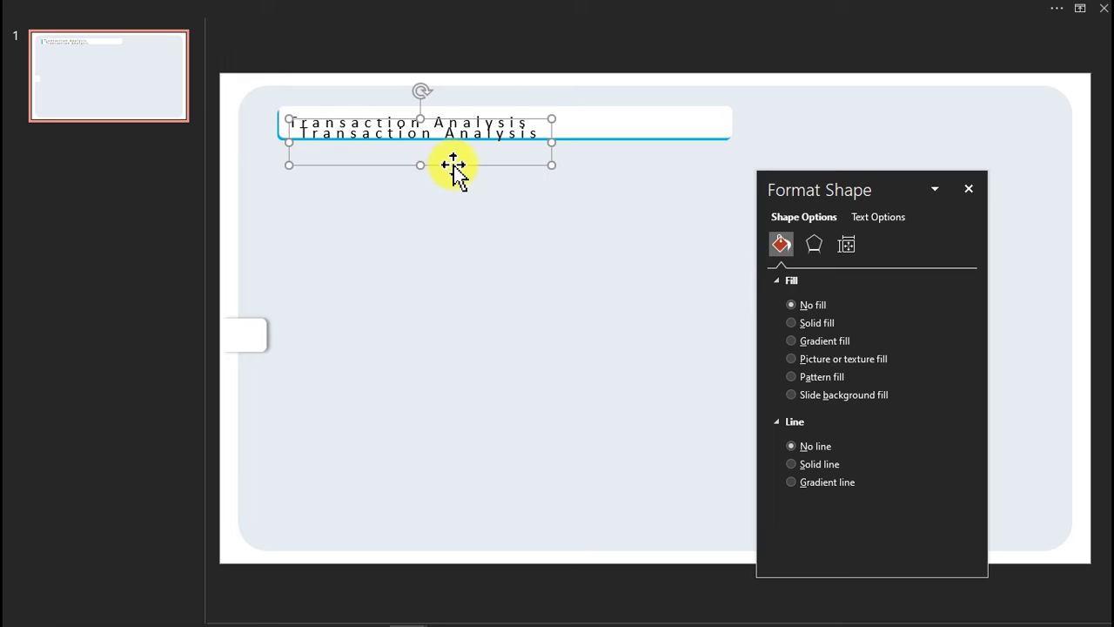
drag(453, 164, 500, 383)
triple_click(500, 350)
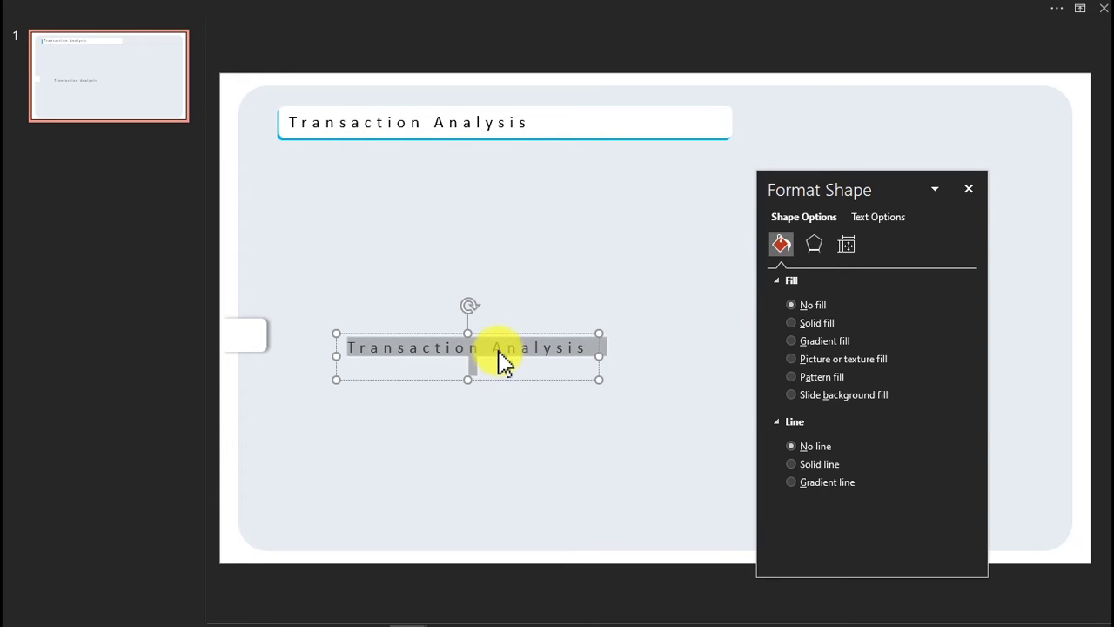
text(Dashboard)
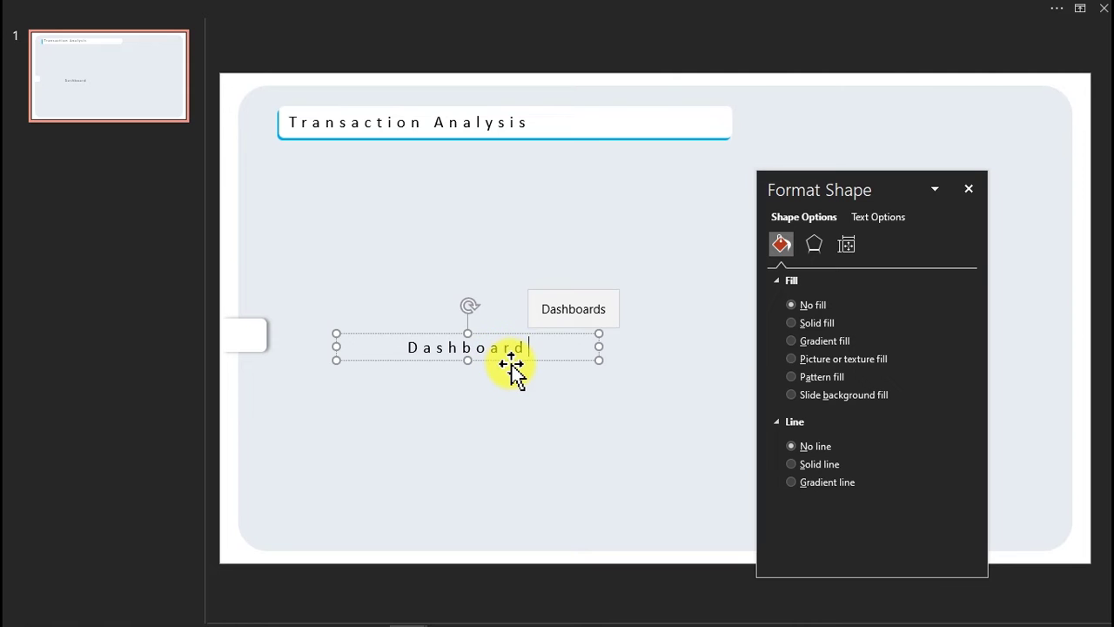
- Format the "Dashboard" text in Arial Black with a dark grey font colour from the theme's black shades
click(323, 7)
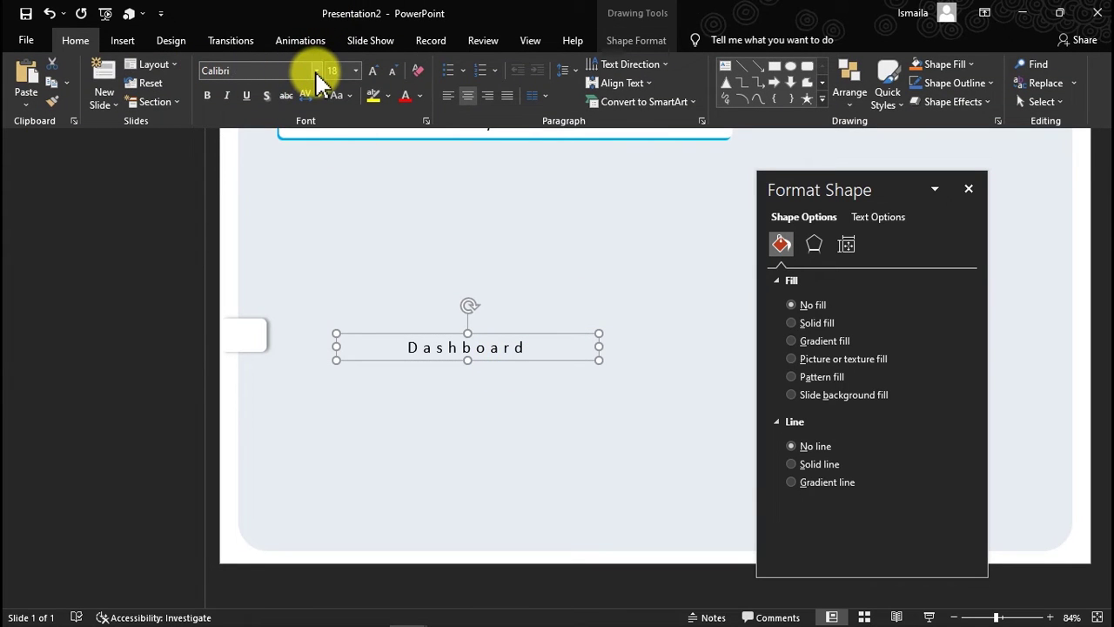
click(316, 71)
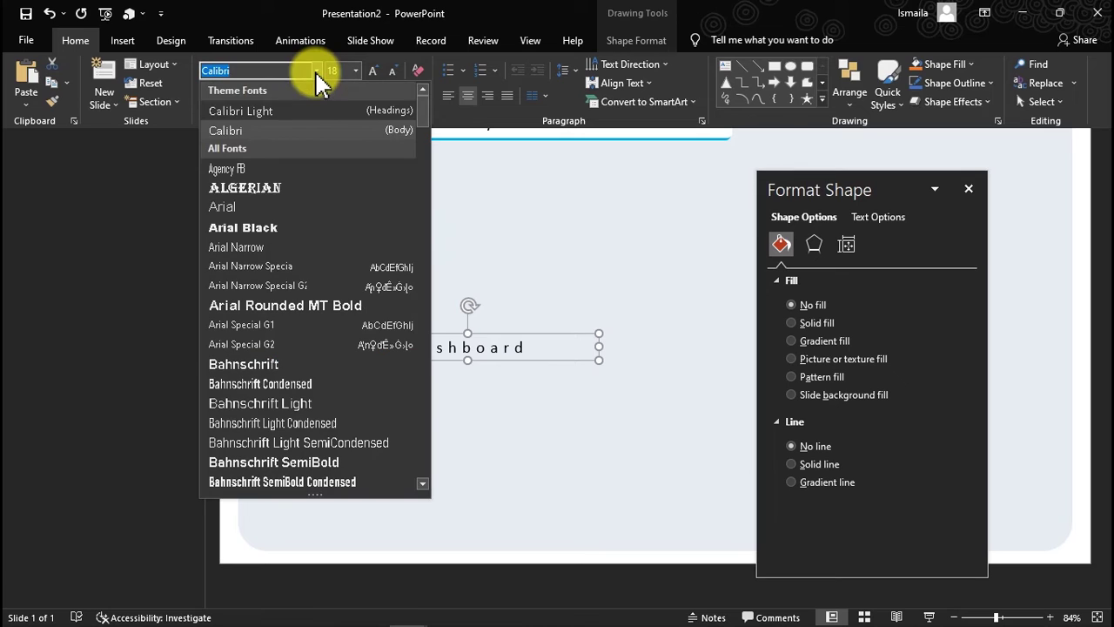
click(268, 231)
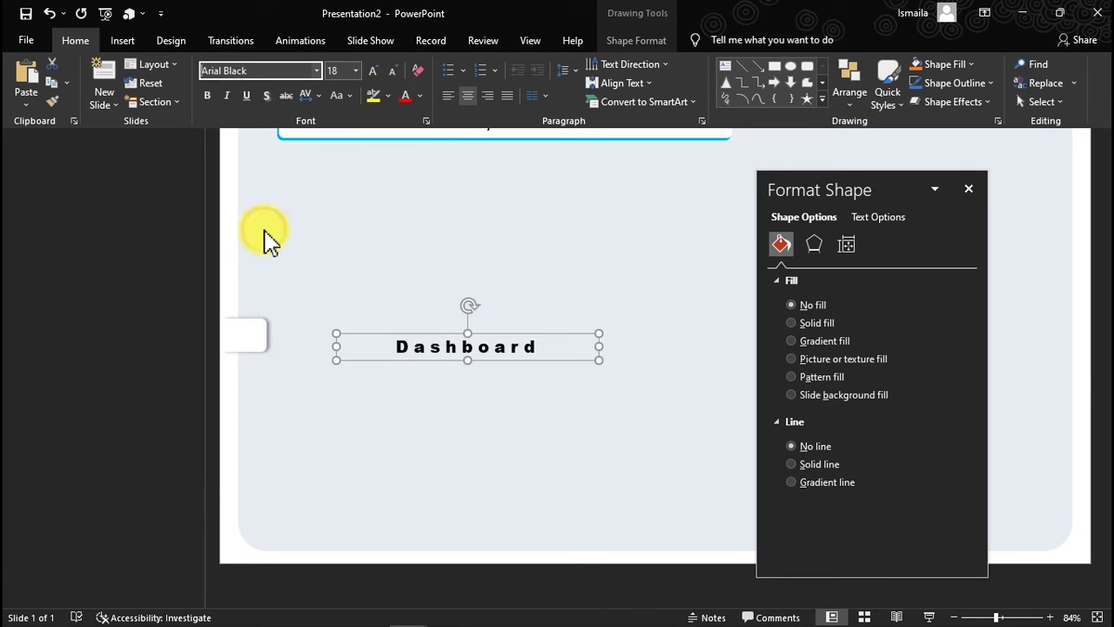
click(418, 97)
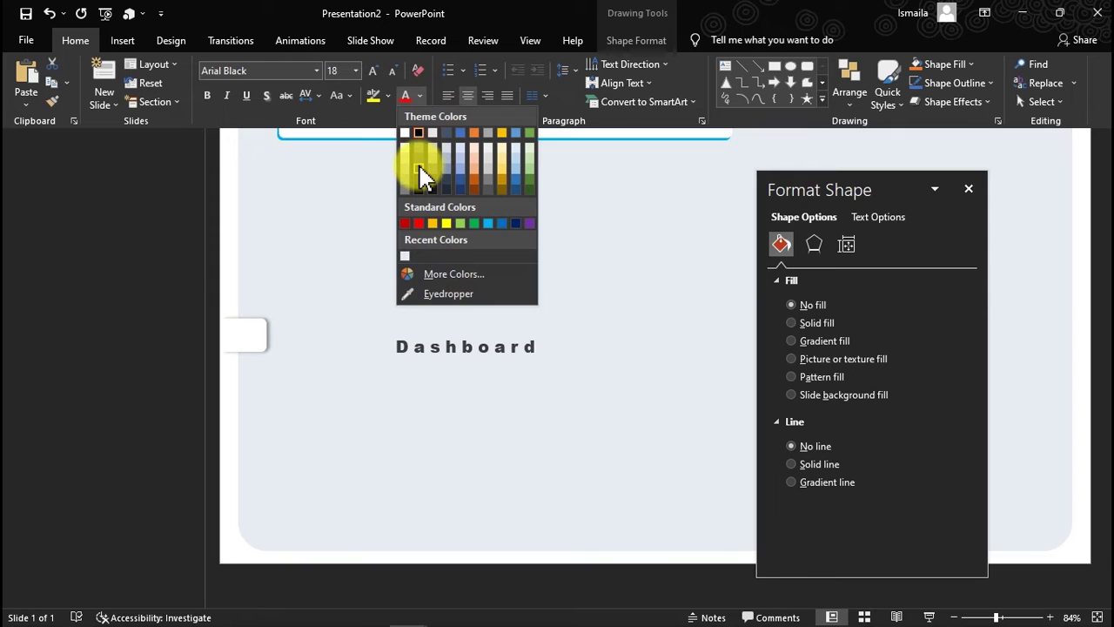
click(419, 170)
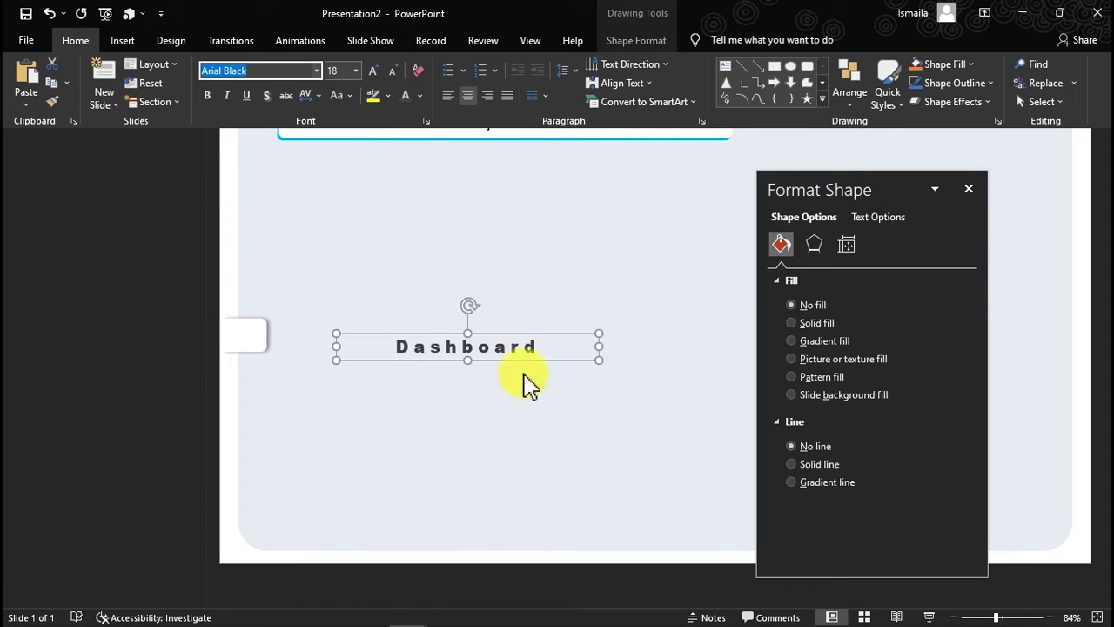
key(ctrl+shift+F1)
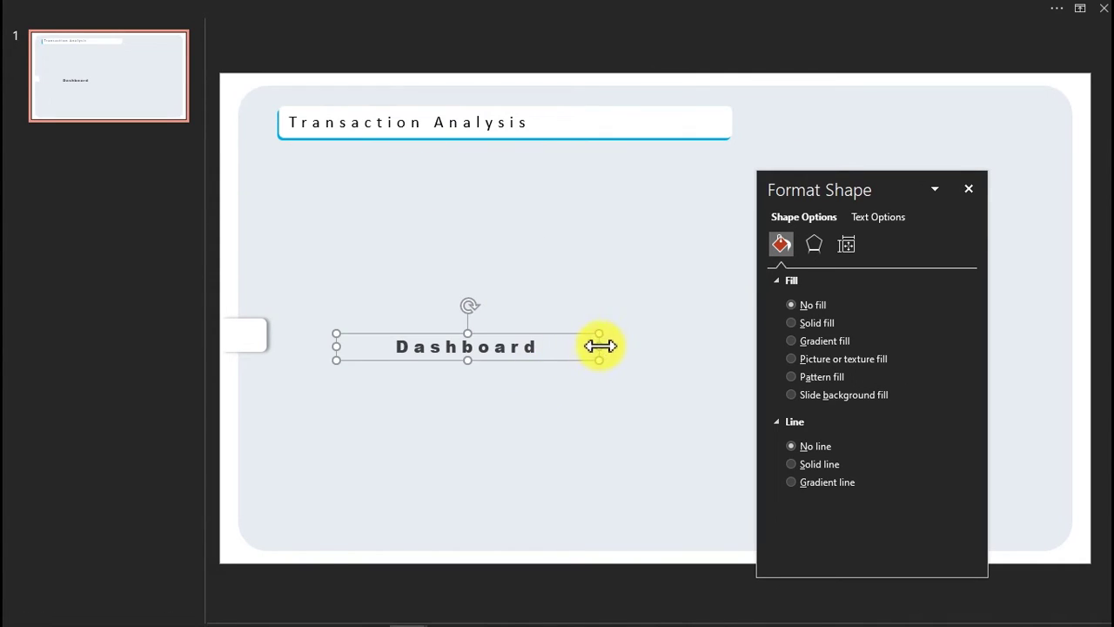
- Narrow the "Dashboard" text box, place it at the right end of the title bar, and close the shape formatting options
drag(599, 346, 705, 141)
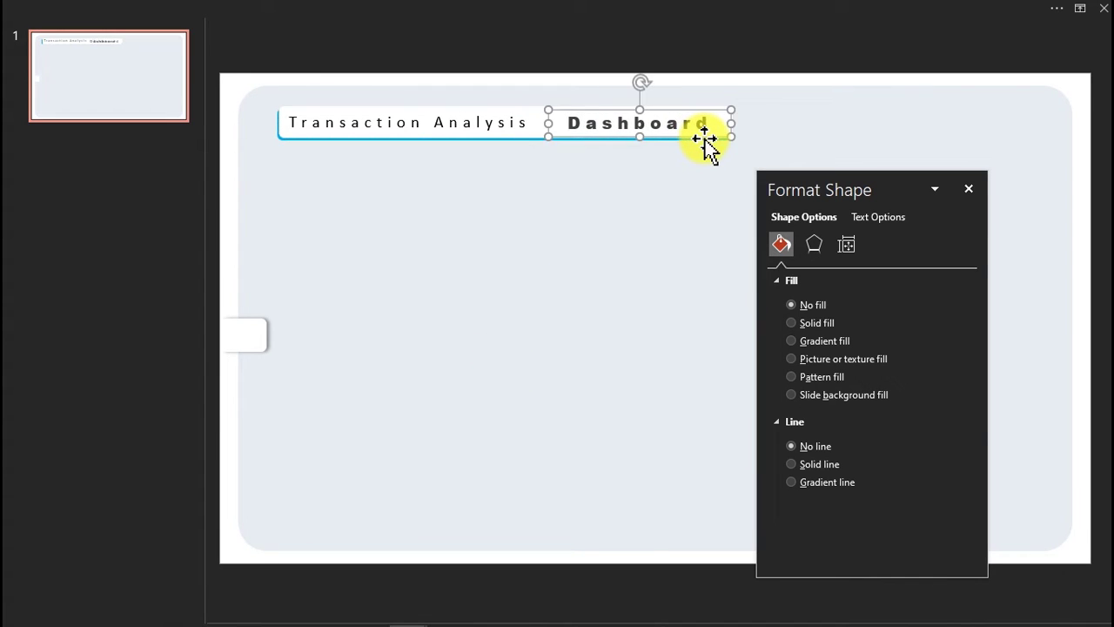
click(673, 254)
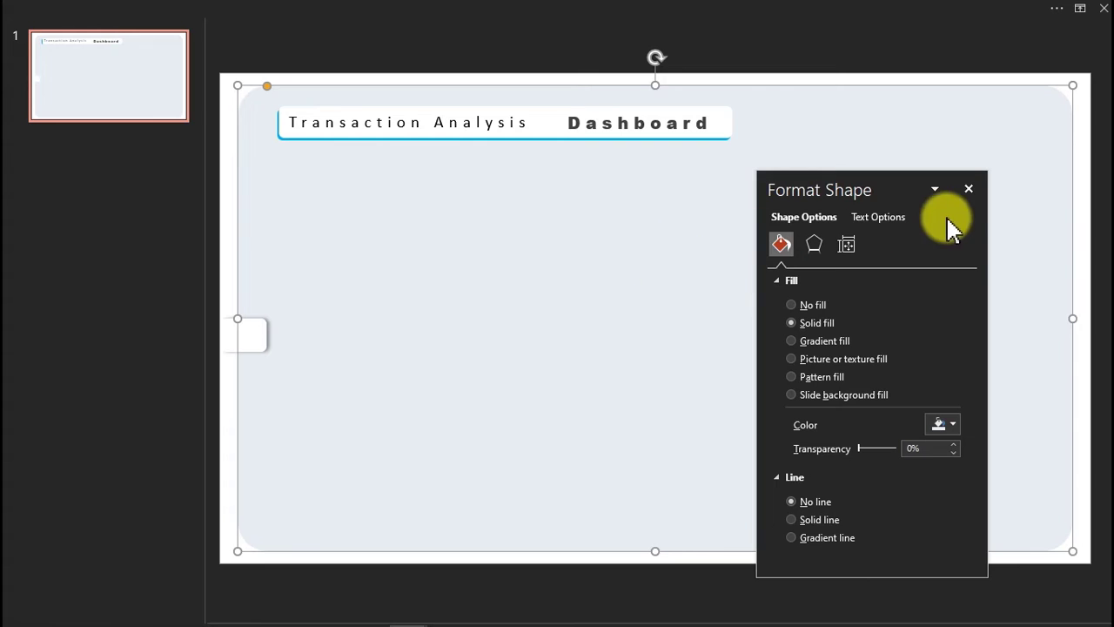
click(969, 189)
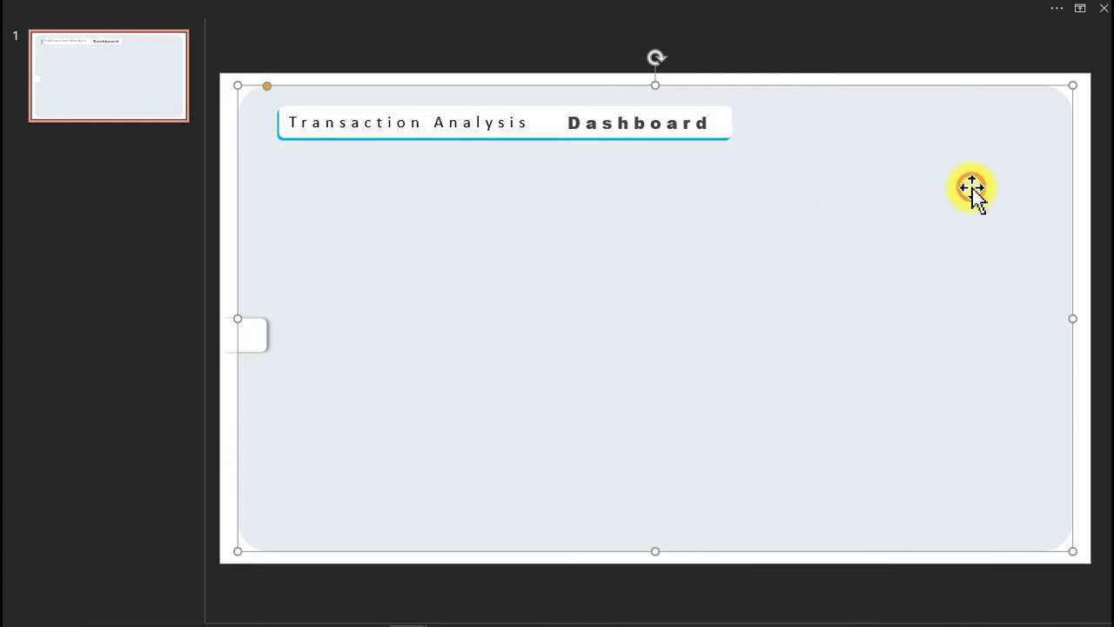
- Following the slicers on the Power BI reference page, draw a rectangle, duplicate it, and place both side by side to the right of the title bar
click(225, 213)
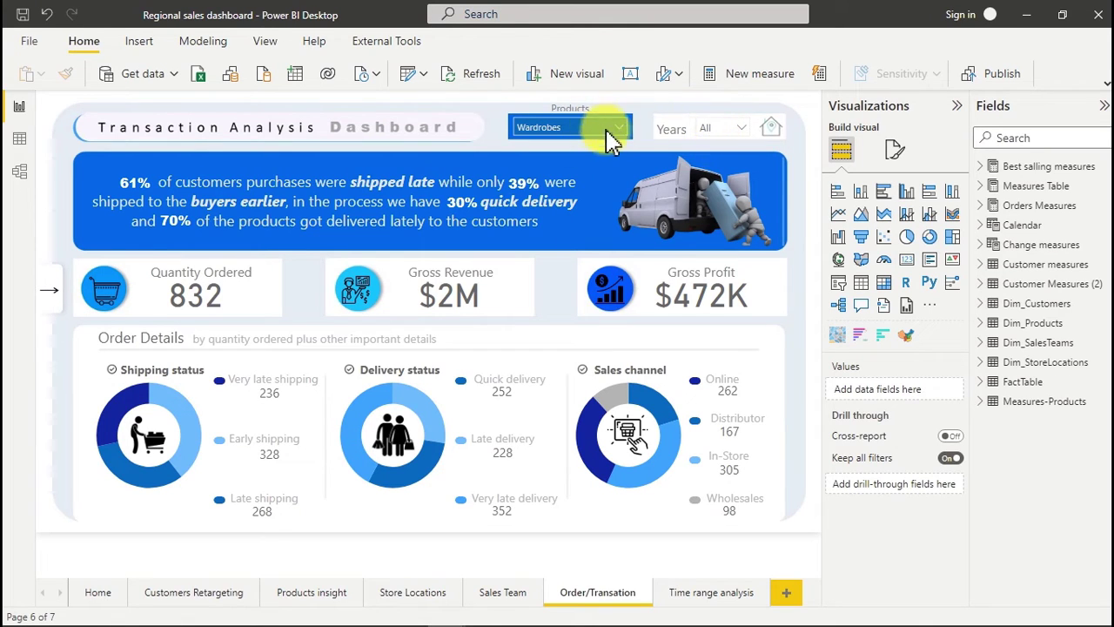
click(1028, 15)
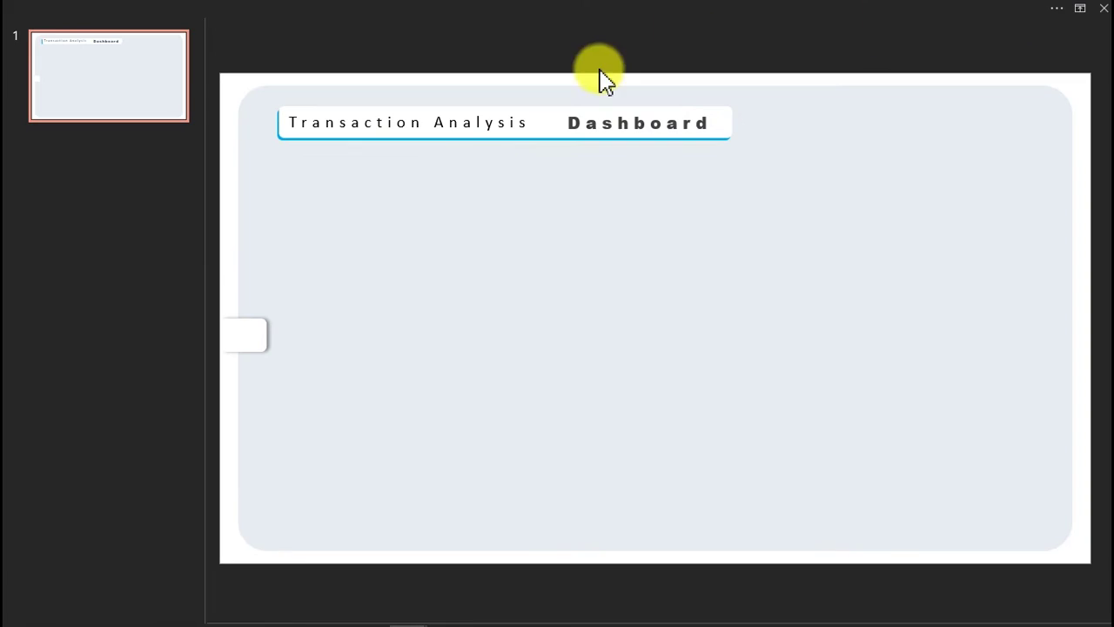
click(495, 8)
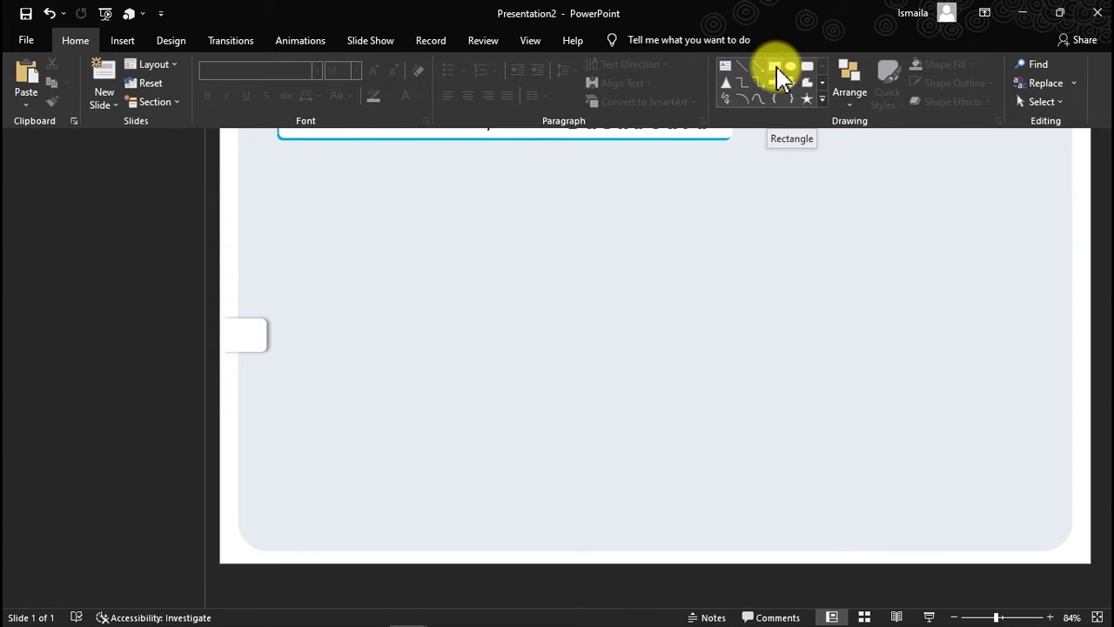
click(779, 73)
drag(749, 210, 888, 246)
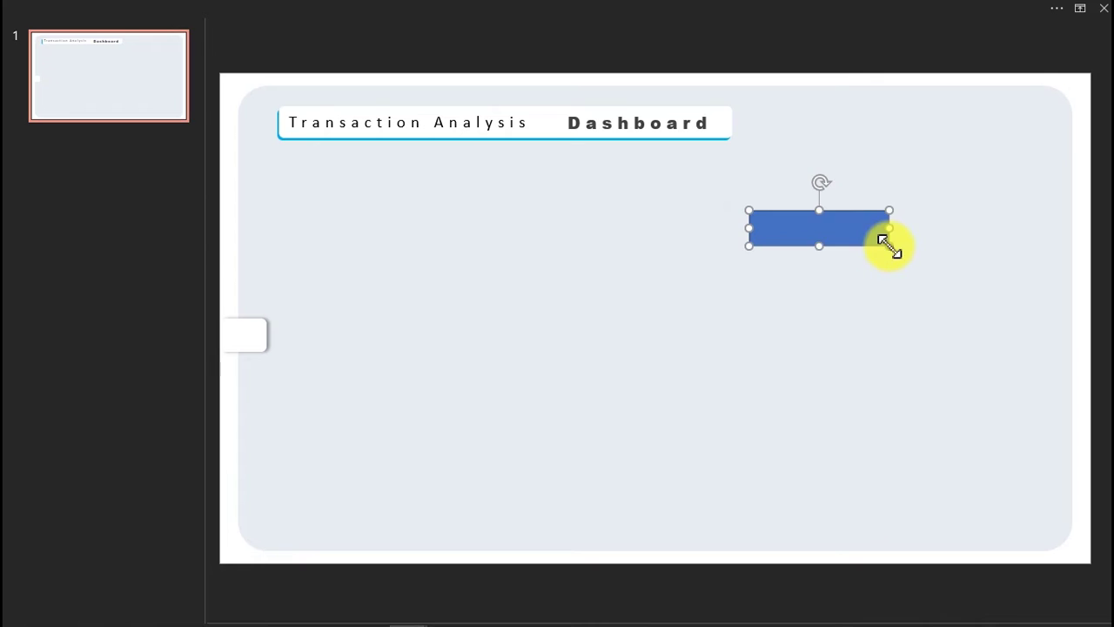
drag(827, 229, 993, 118)
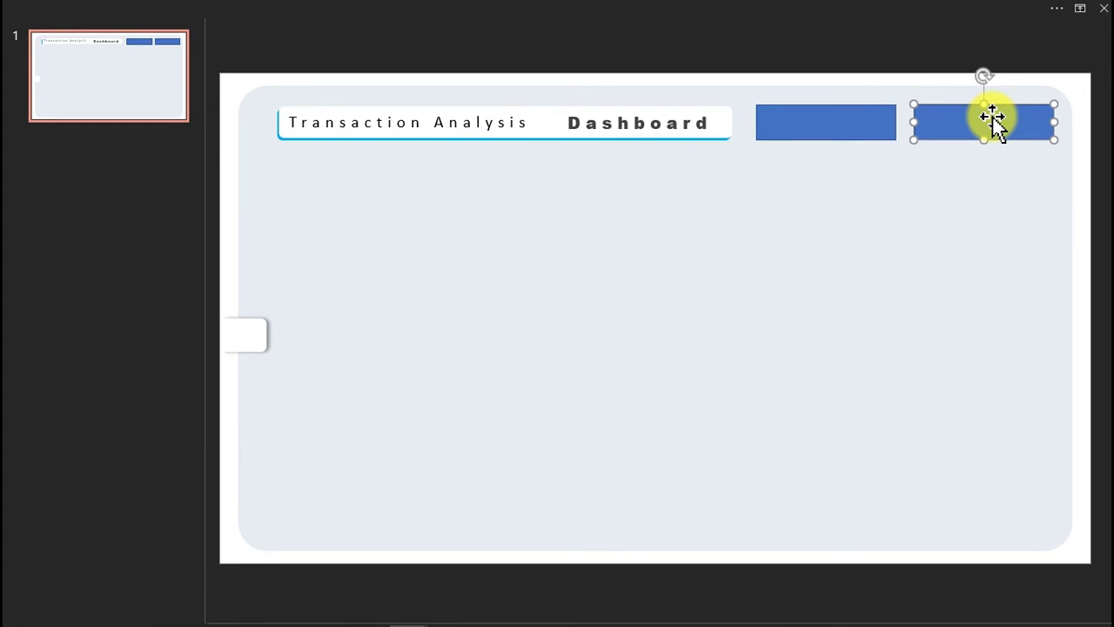
- Remove the outline of the rectangle nearest the title bar and fill it with the standard blue colour
click(858, 117)
right_click(856, 116)
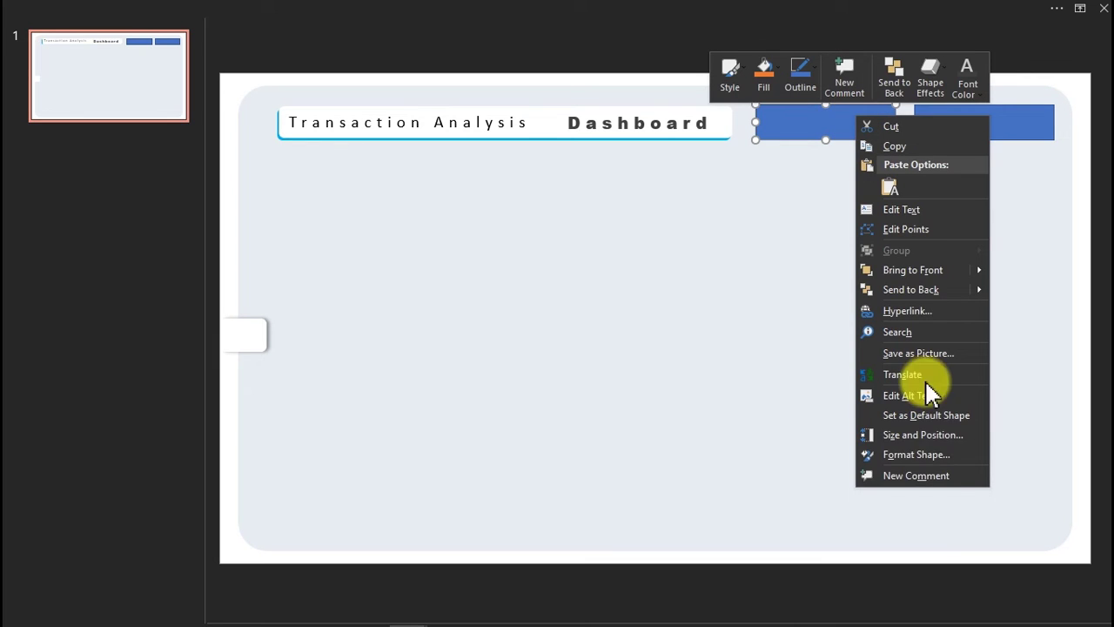
click(909, 457)
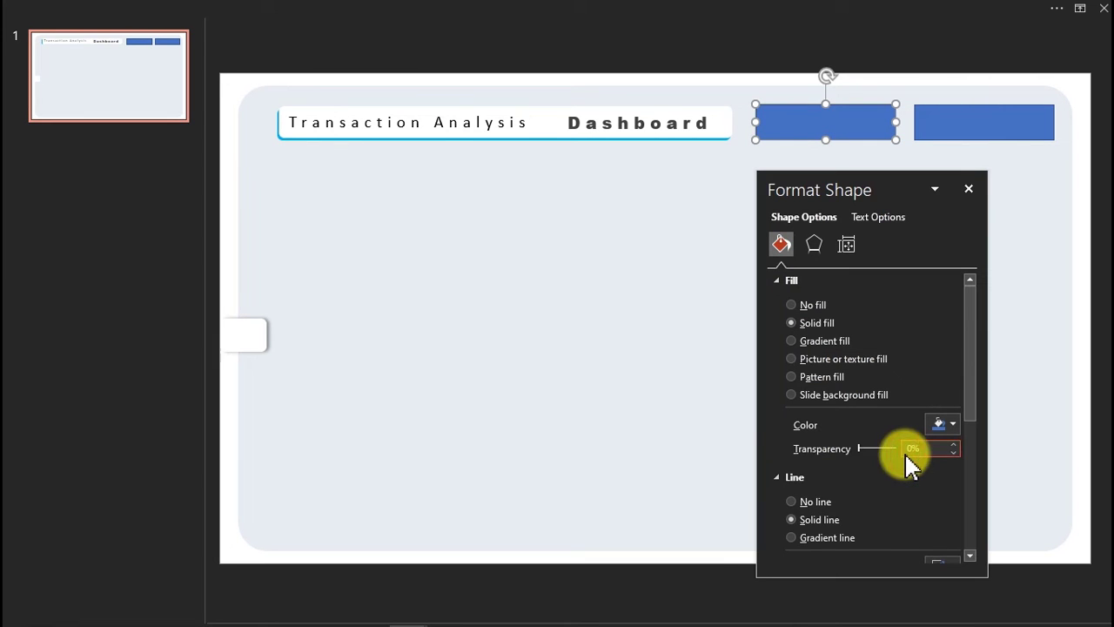
click(792, 502)
click(952, 425)
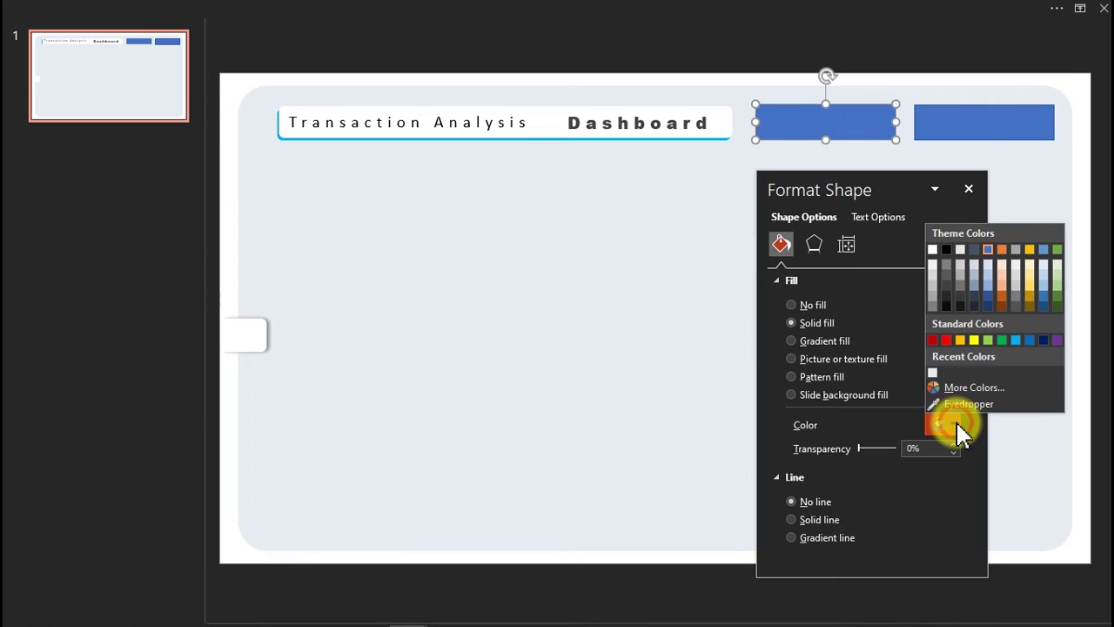
click(1029, 342)
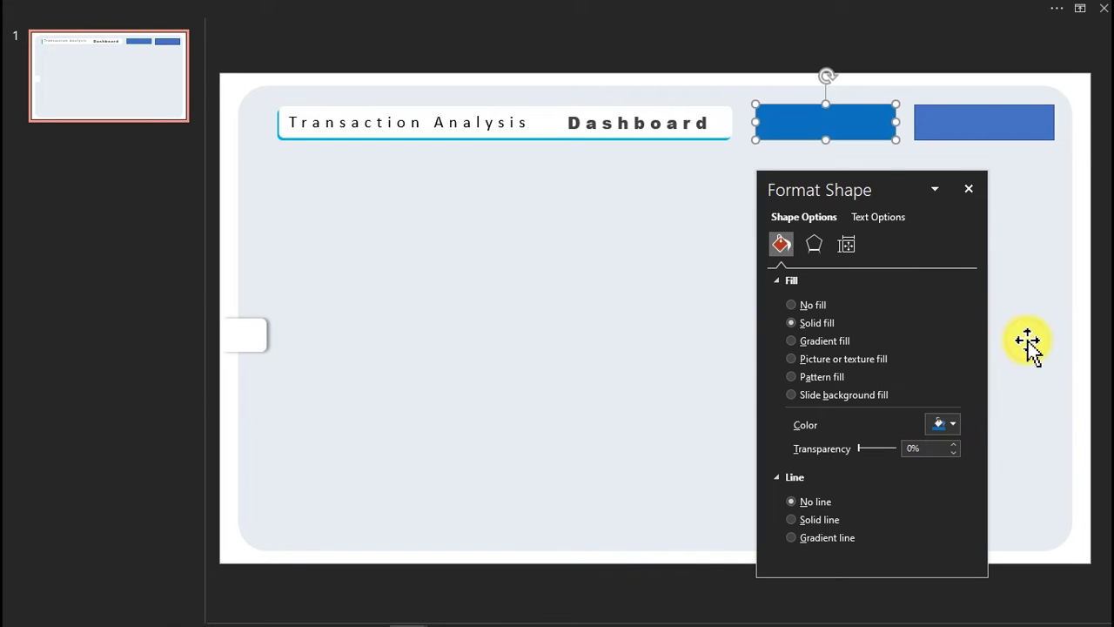
- Change the fill of the rectangle nearest the title bar to the custom colour #006AE6
drag(870, 188, 577, 169)
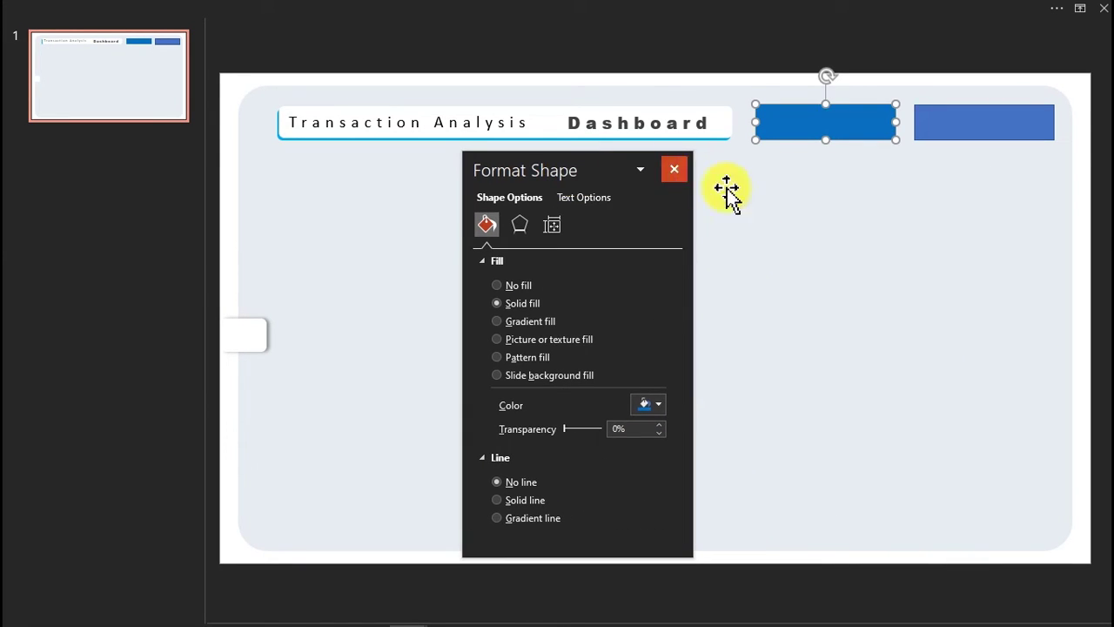
click(779, 209)
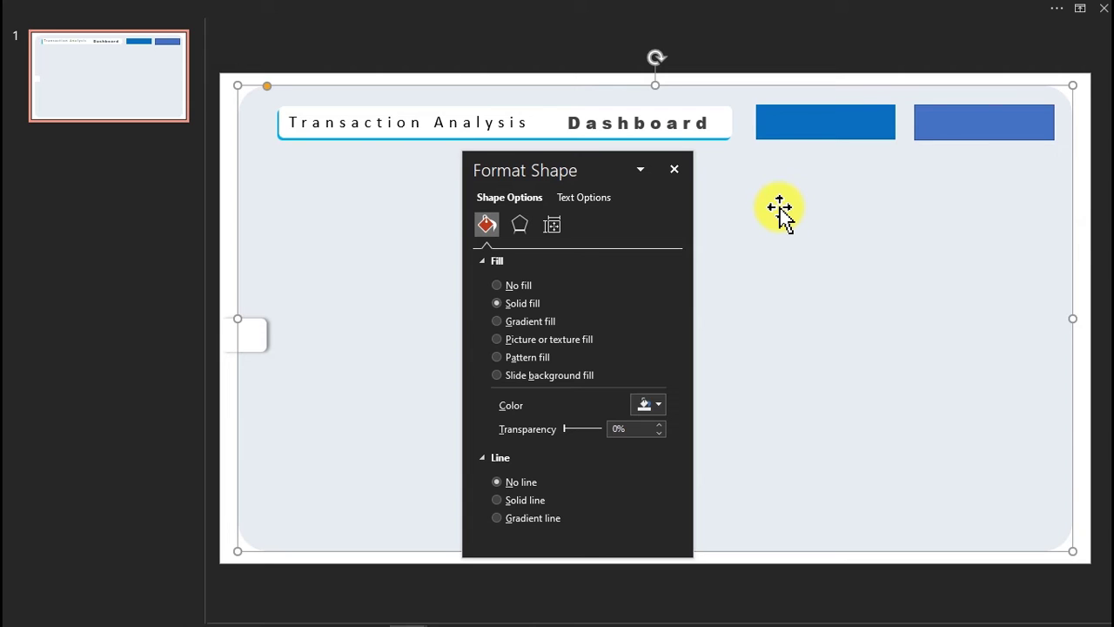
click(792, 132)
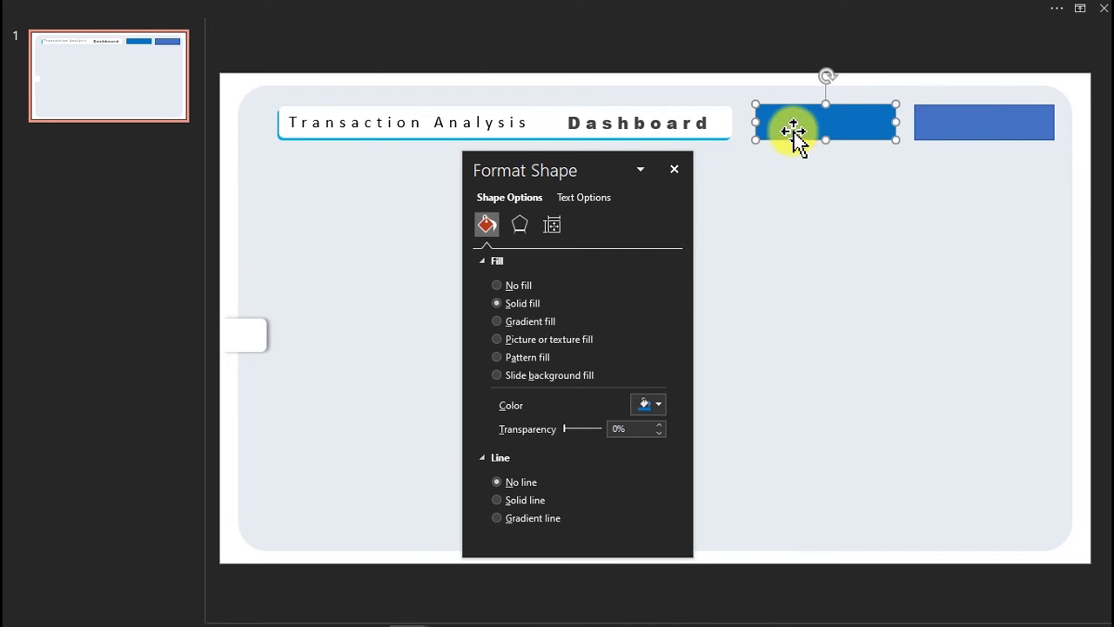
click(654, 409)
click(670, 588)
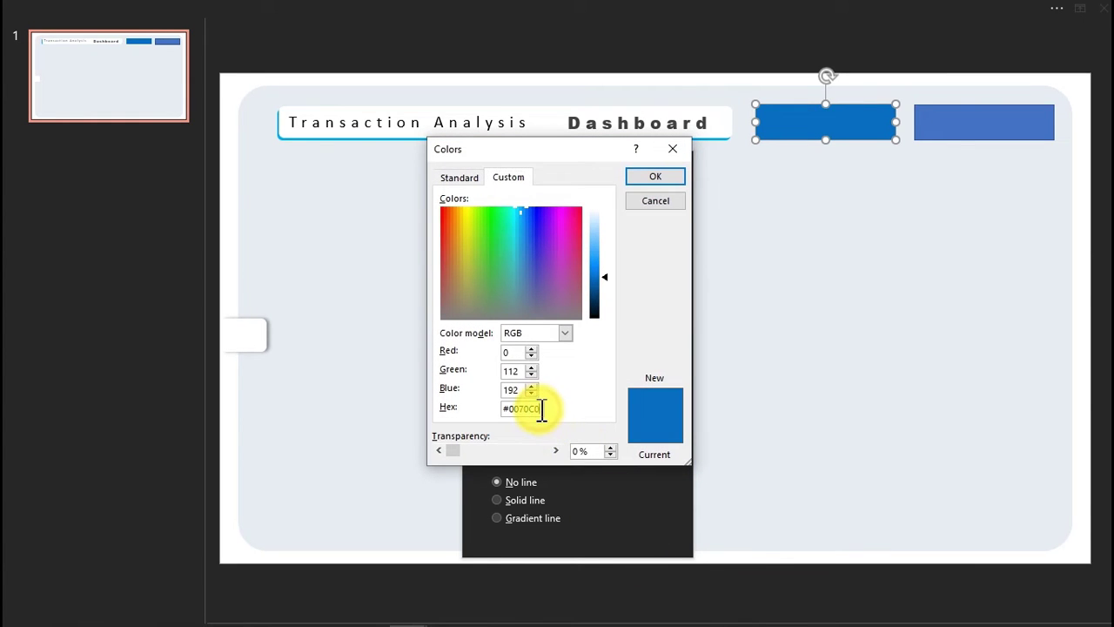
drag(542, 409, 505, 413)
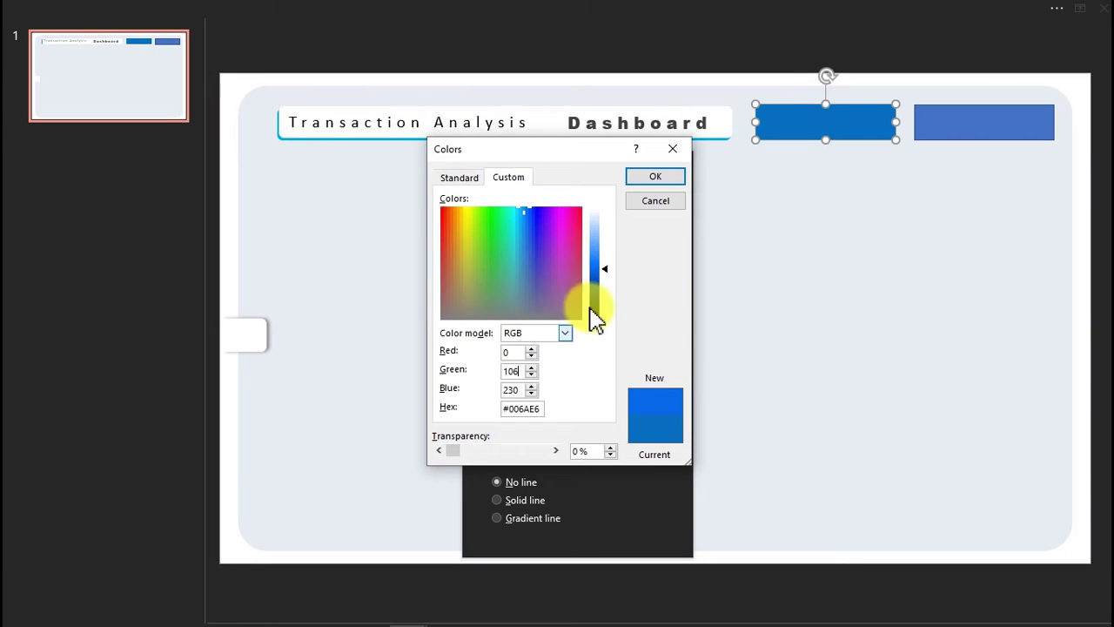
click(654, 179)
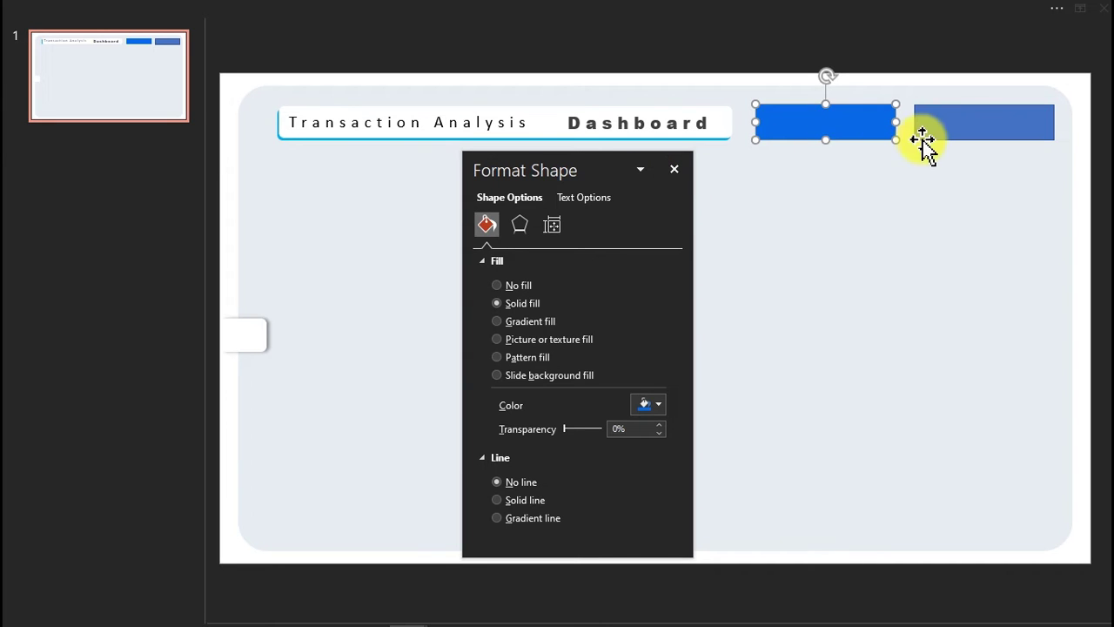
- Fill the second slicer rectangle with white, remove its outline, and close the shape formatting options
click(946, 127)
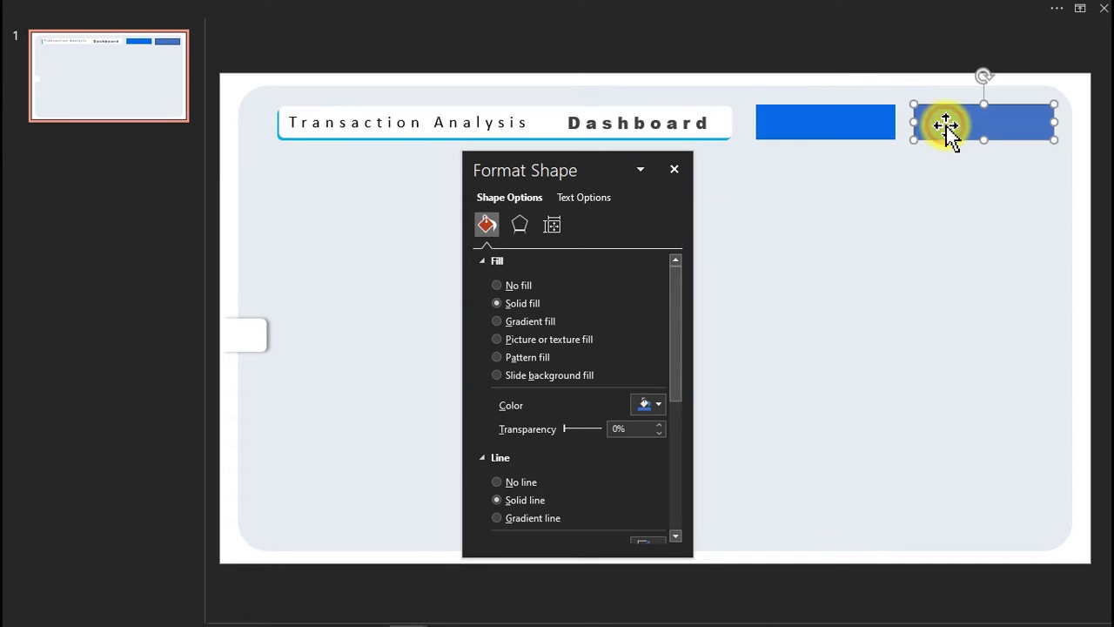
click(655, 406)
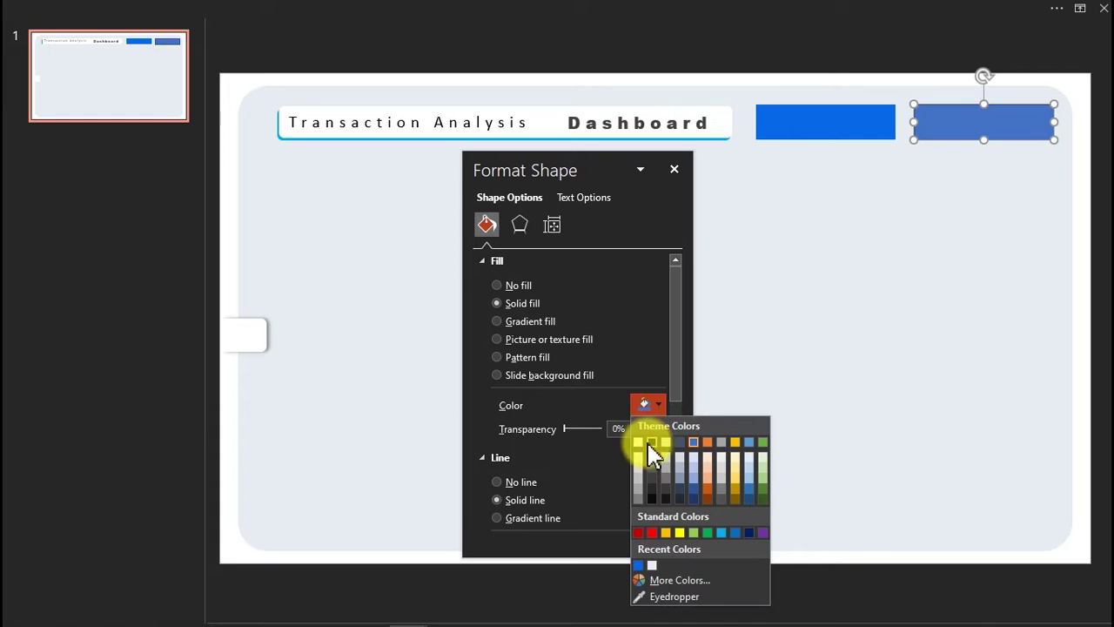
click(640, 441)
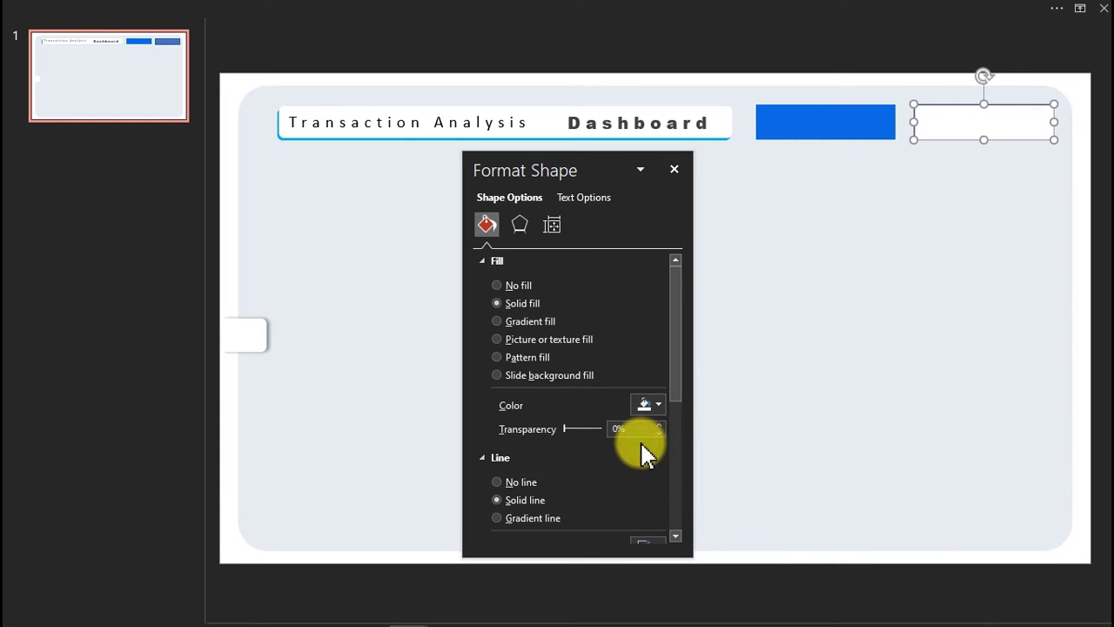
click(503, 481)
click(885, 315)
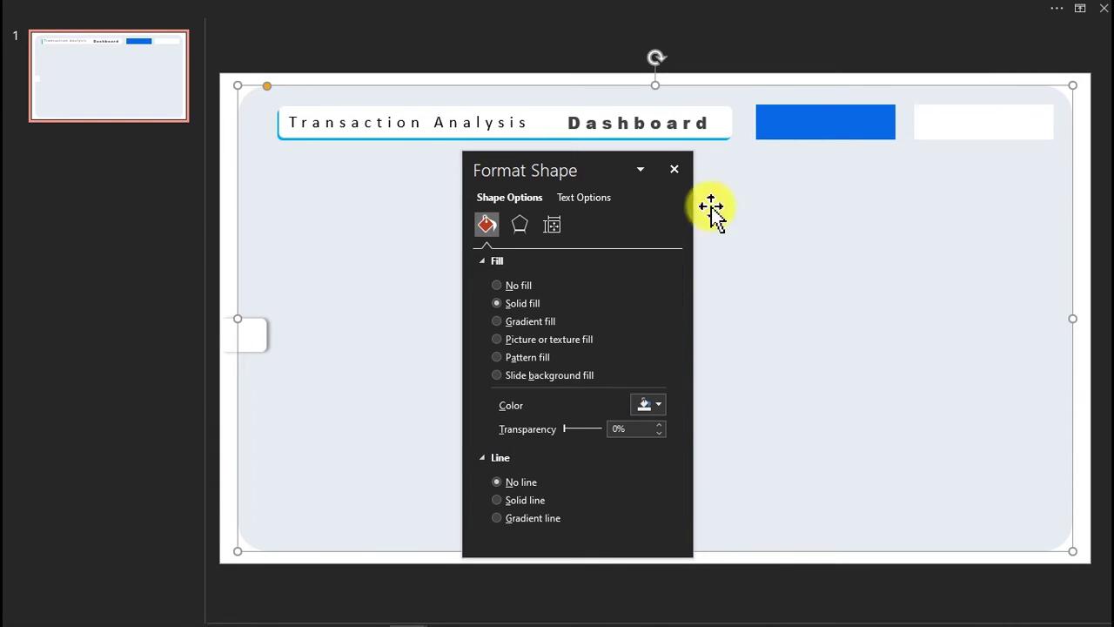
click(675, 170)
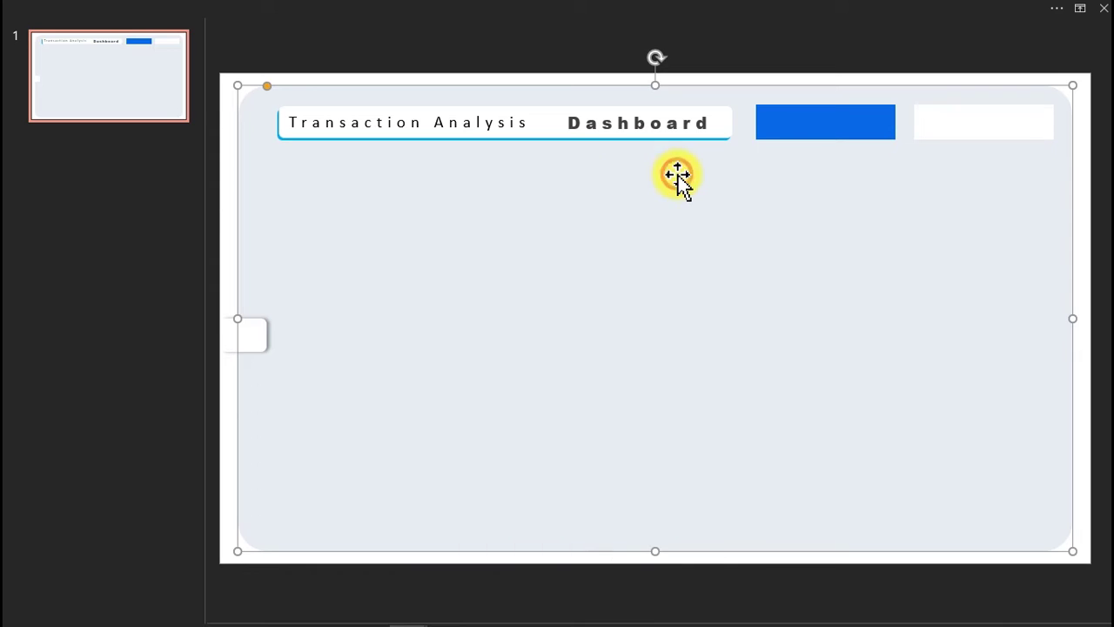
- Draw a rounded rectangle about 4.56" wide and 2.05" high in the middle of the light background panel
click(825, 119)
click(470, 13)
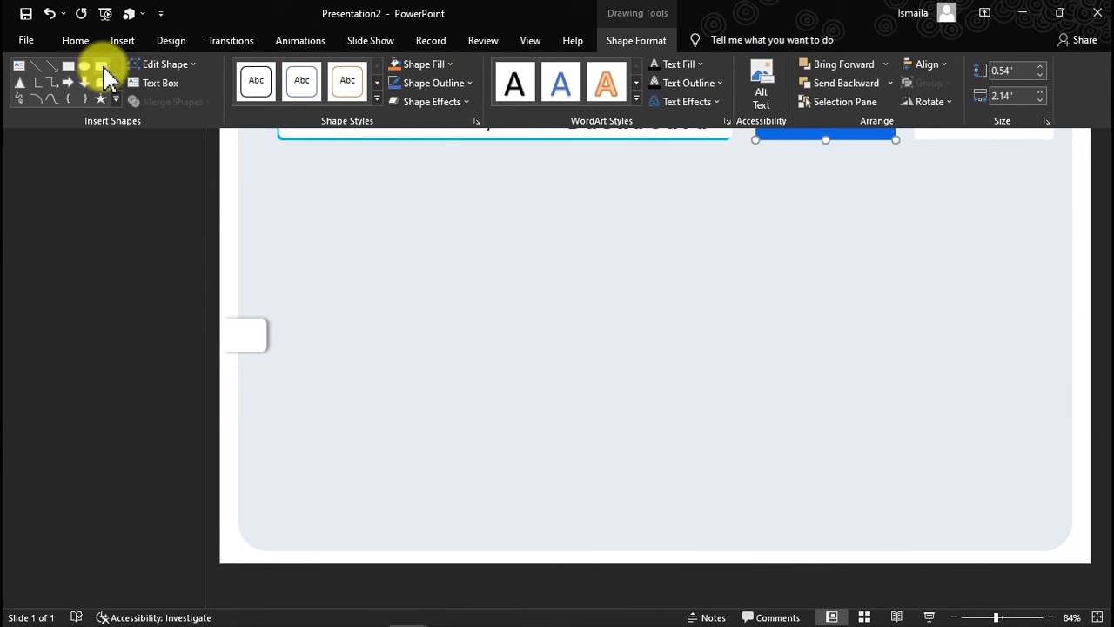
click(87, 69)
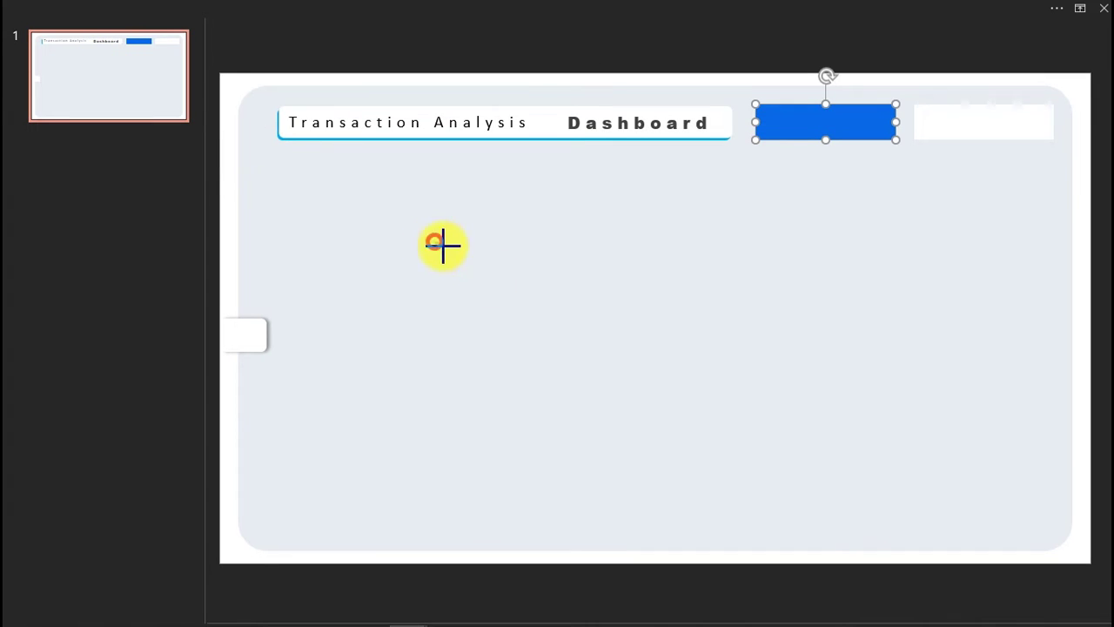
drag(434, 241, 733, 376)
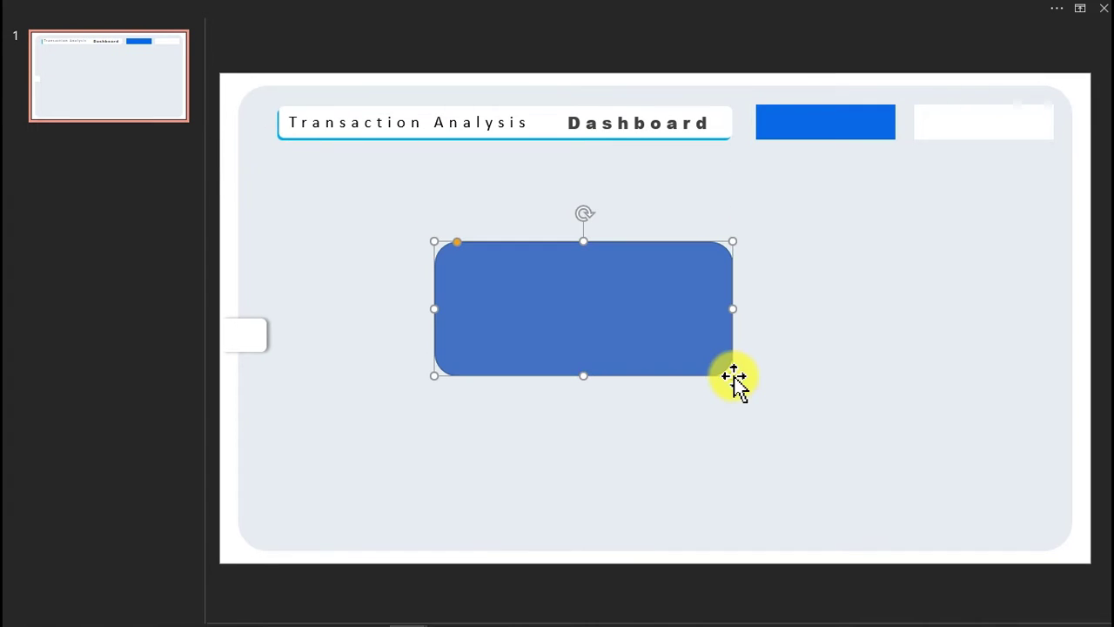
- Fill the rounded rectangle with the recently used blue, remove its outline, and close the shape formatting options
right_click(642, 311)
click(690, 592)
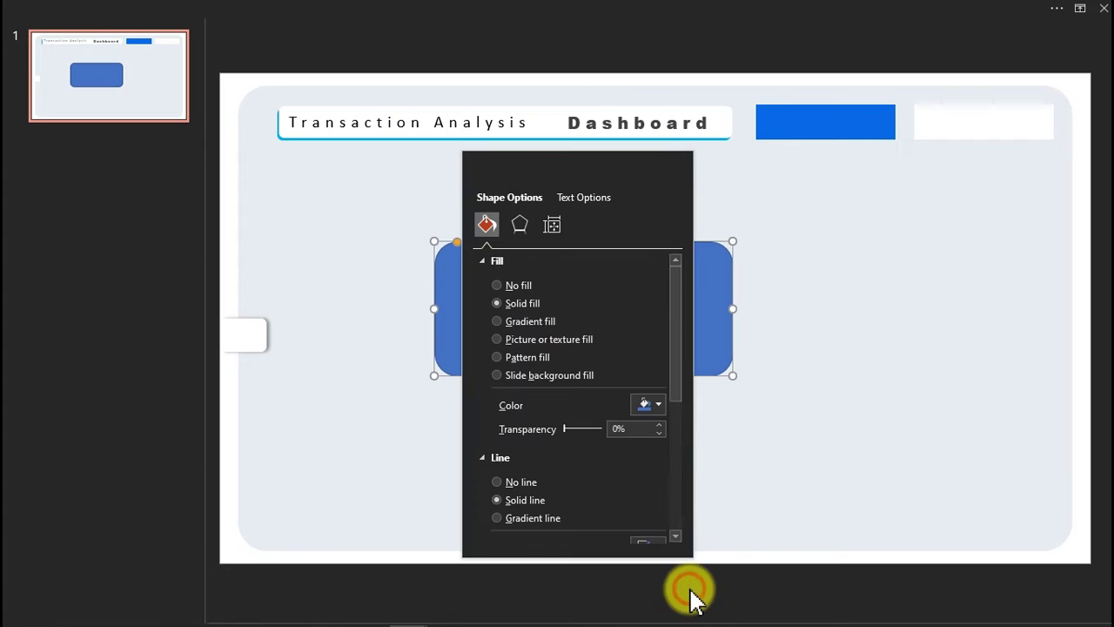
click(651, 406)
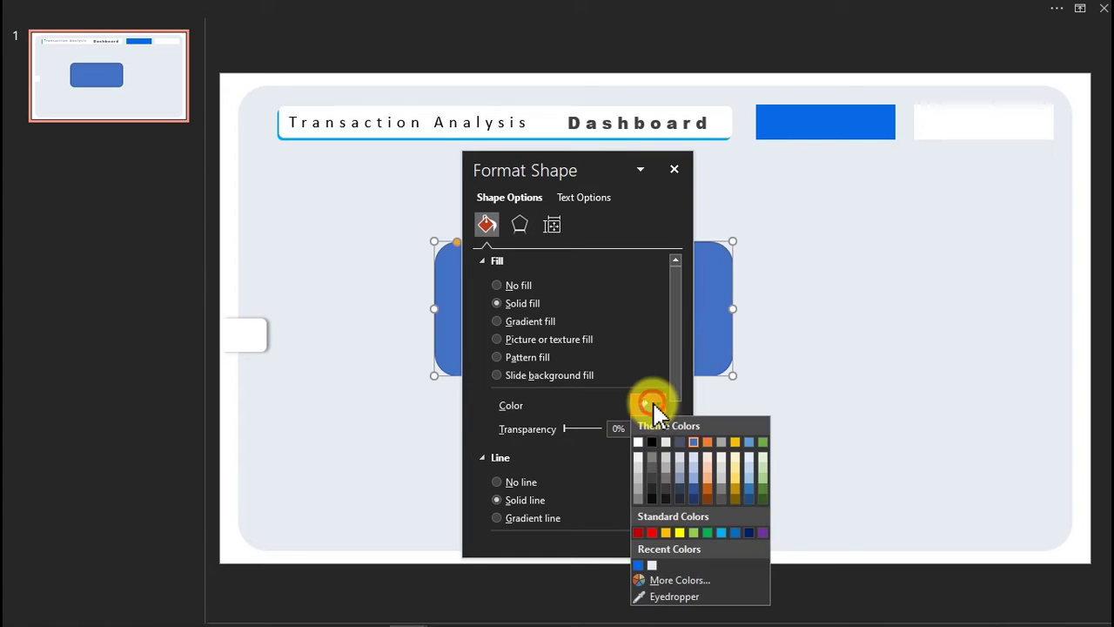
click(642, 564)
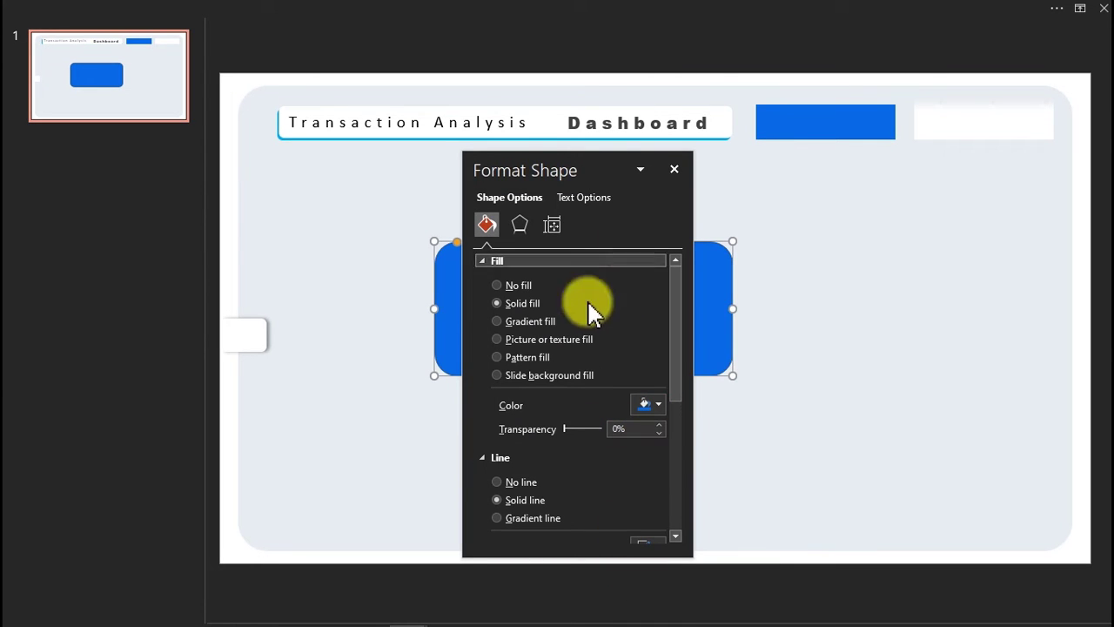
click(498, 482)
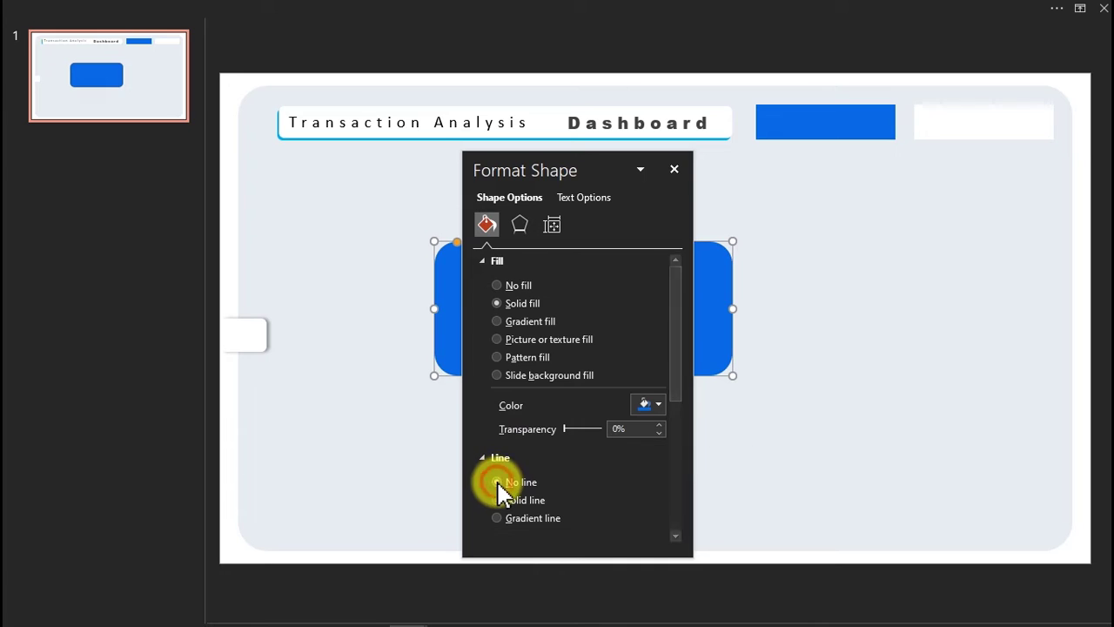
click(675, 170)
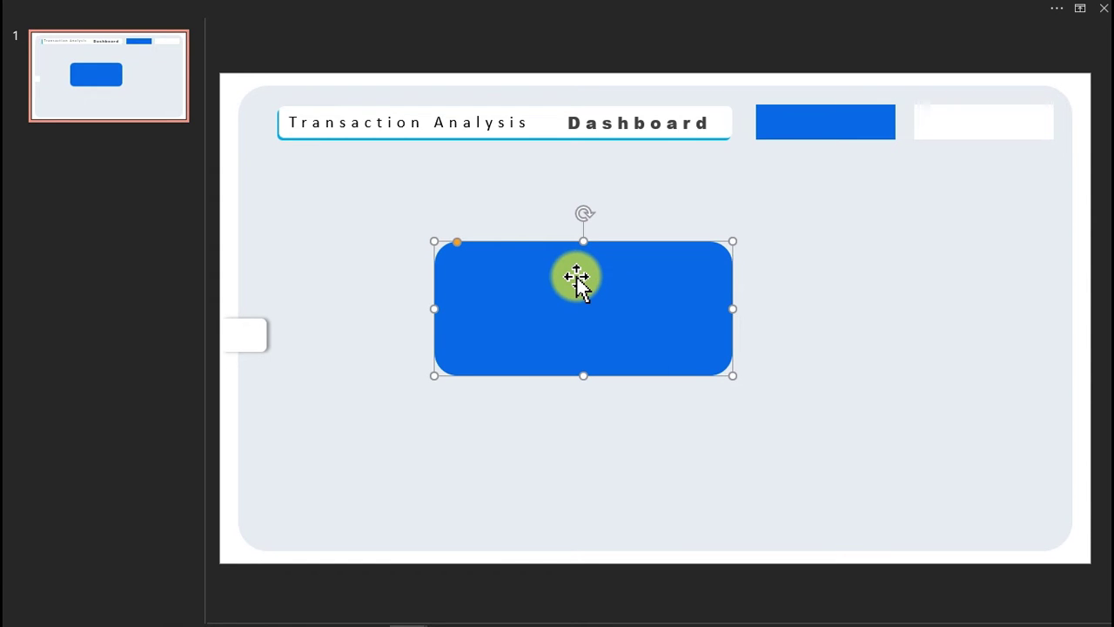
- Set the blue rounded rectangle's height to 1.67" and its width to 12.13"
mouse_move(666, 10)
click(666, 10)
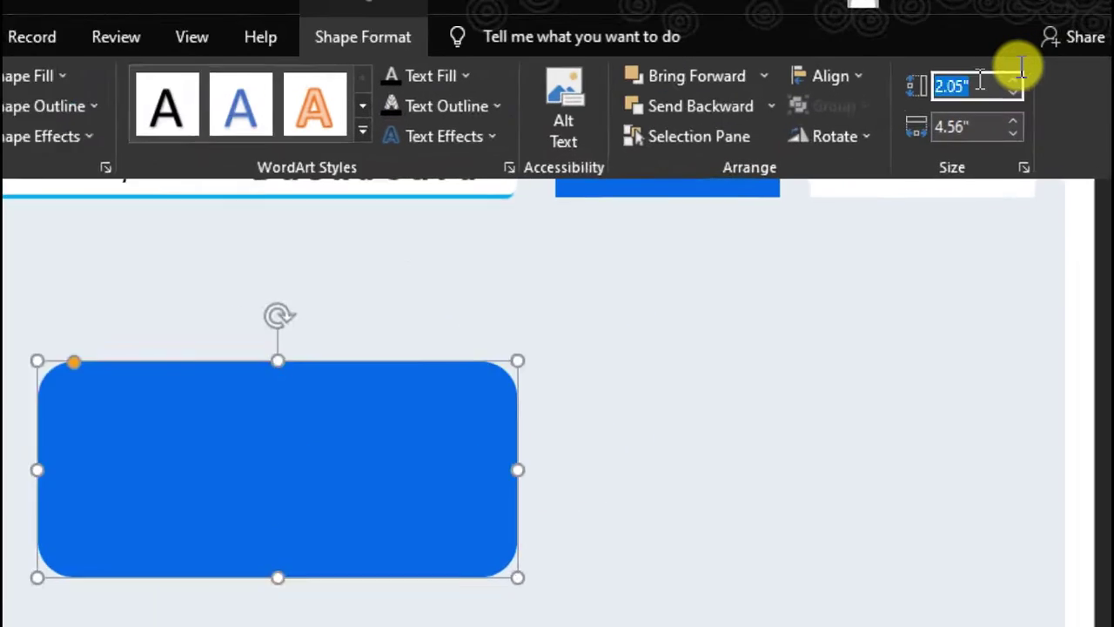
text(1.67")
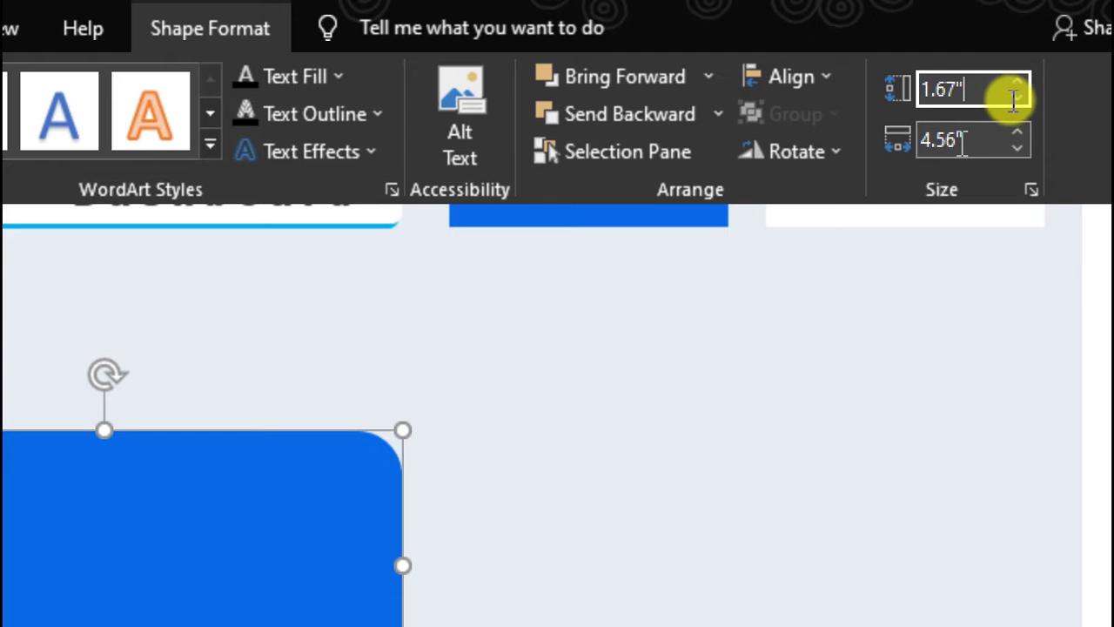
key(Tab)
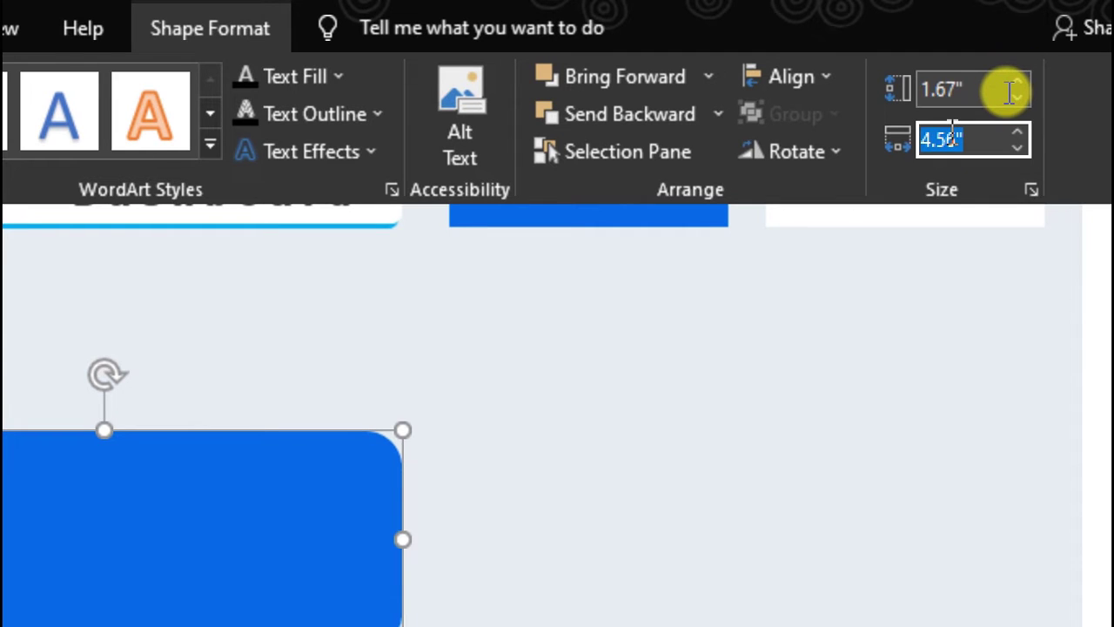
text(12.13)
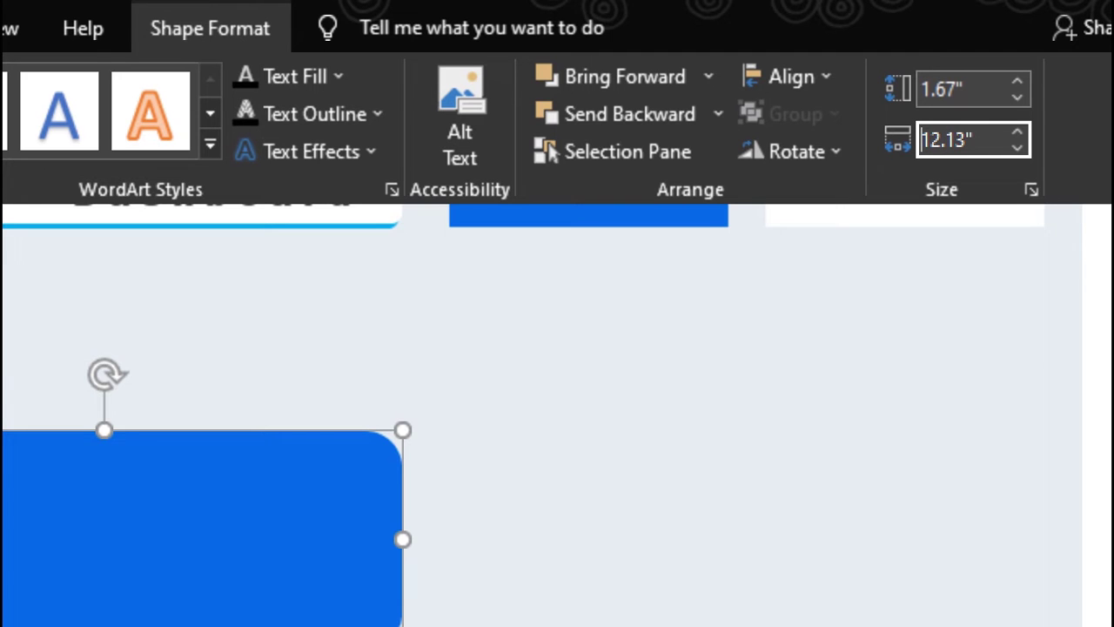
key(Return)
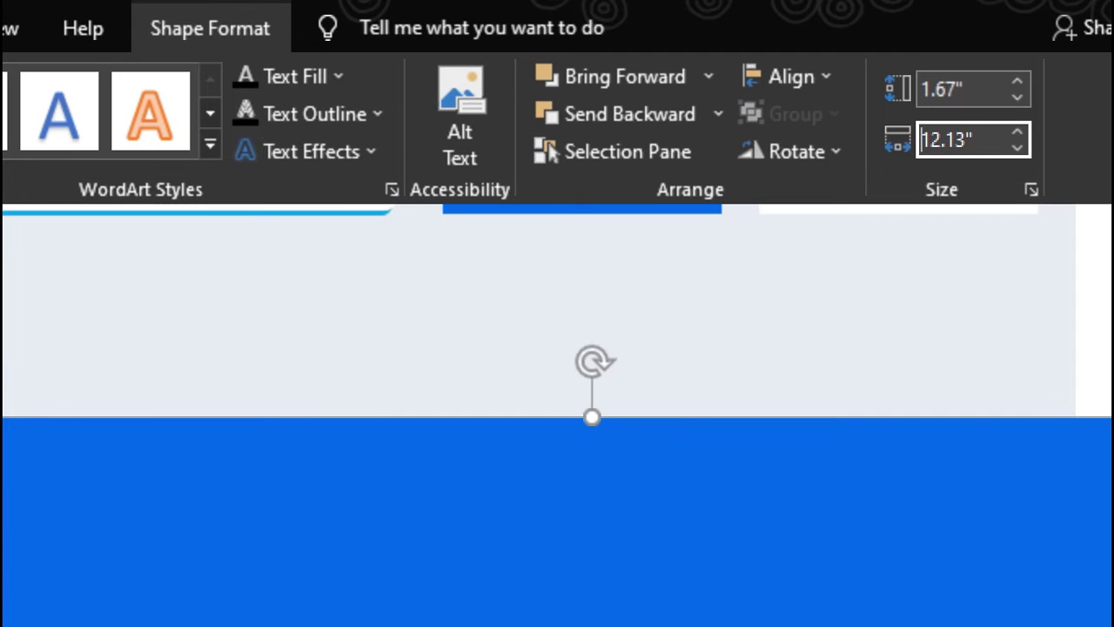
key(ctrl+shift+F1)
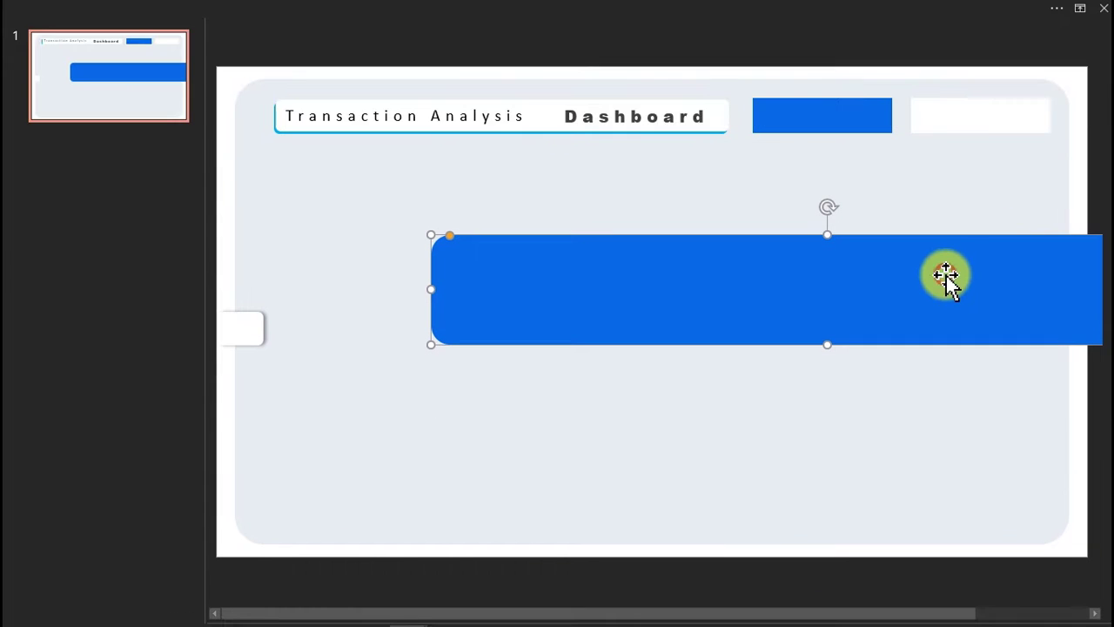
- Centre the blue rounded rectangle horizontally on the background panel, just below the title bar and slicer rectangles, and deselect it
drag(917, 276, 743, 197)
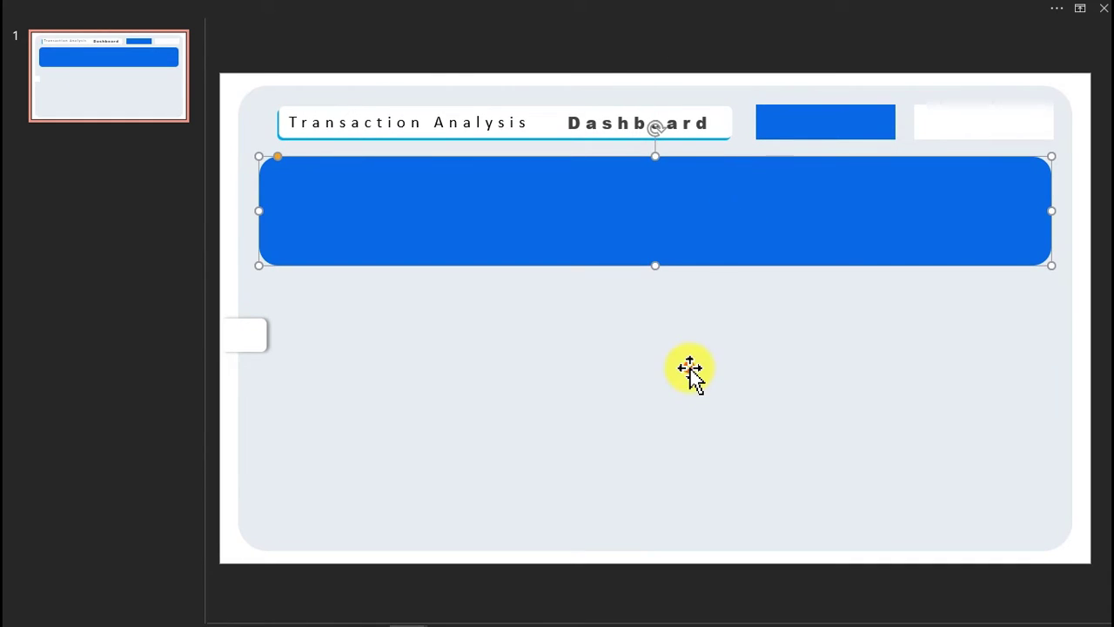
click(689, 370)
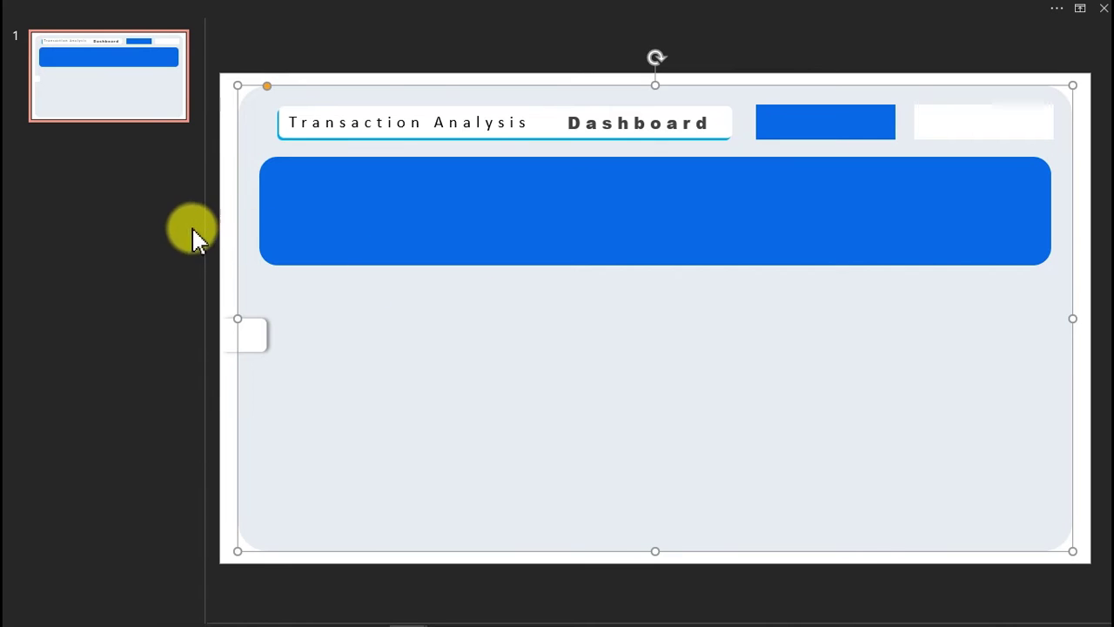
click(224, 231)
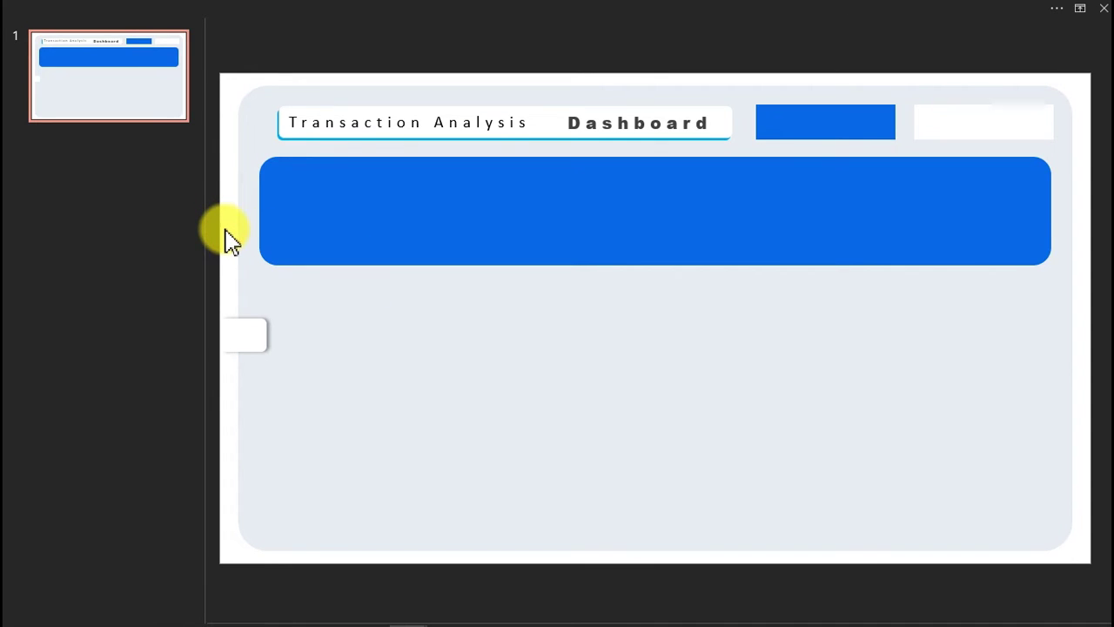
- Duplicate the white slicer rectangle into the area below the blue banner, and narrow the white navigation tab at the slide's edge
click(1005, 125)
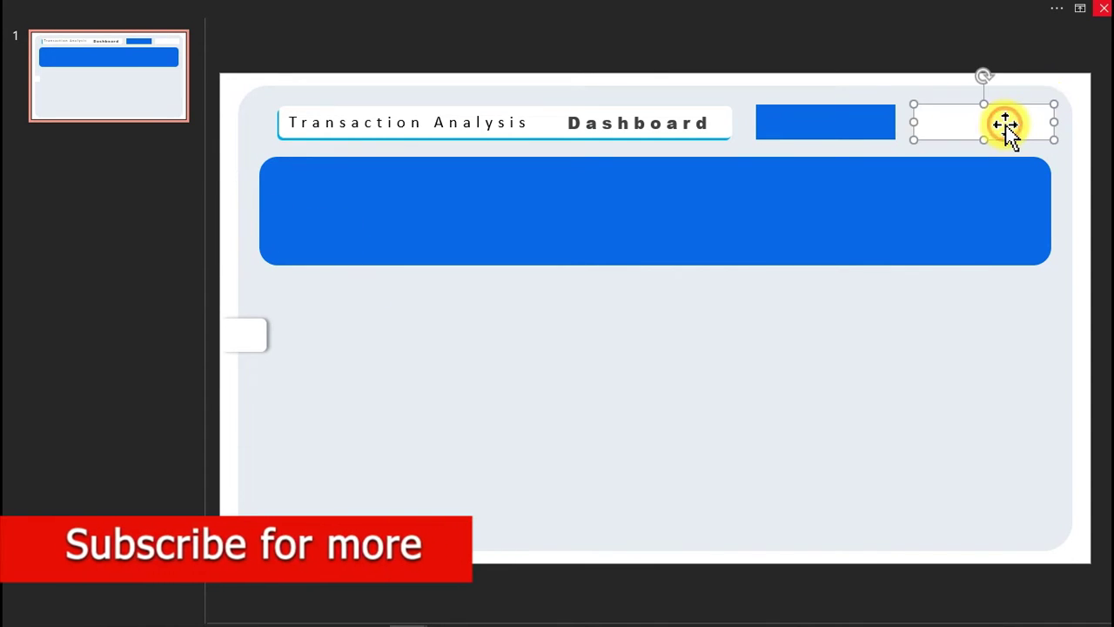
drag(1007, 125, 528, 329)
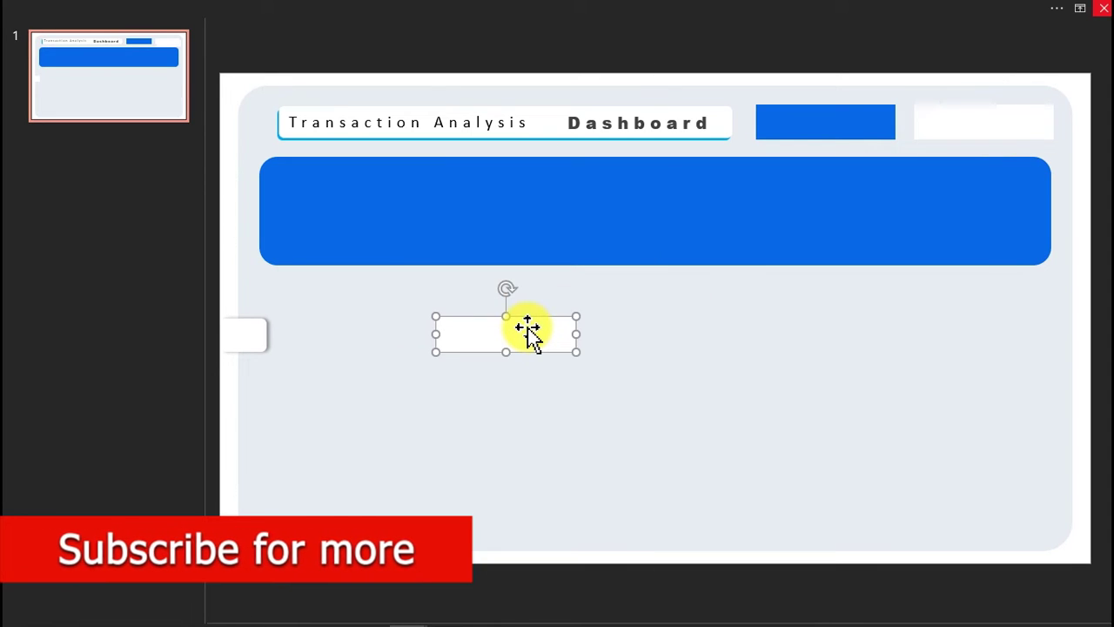
click(263, 338)
key(Delete)
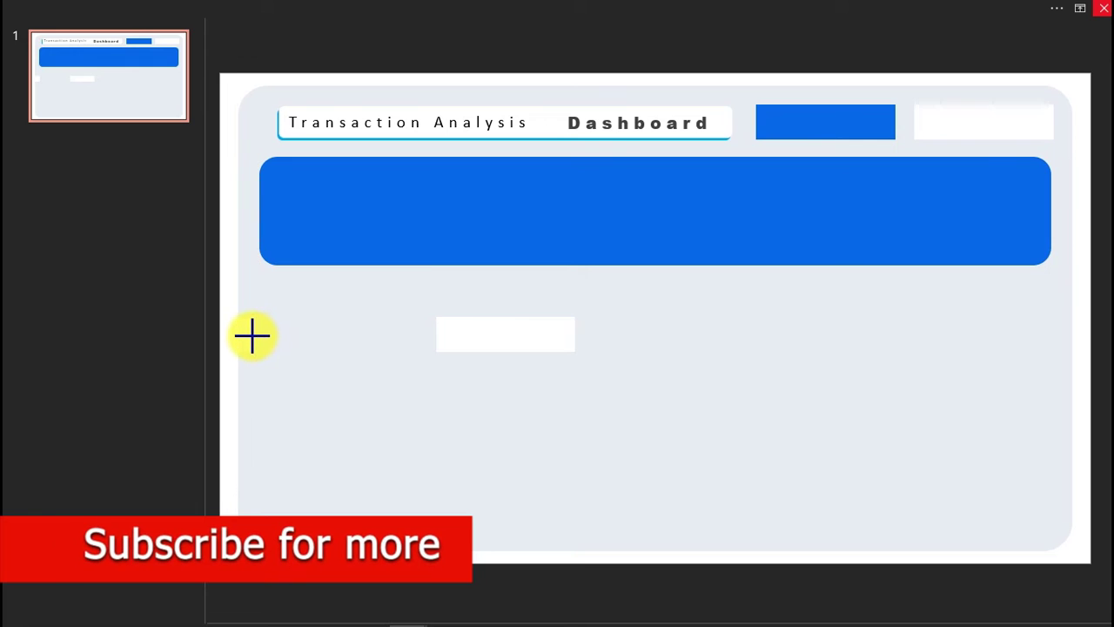
key(ctrl+z)
- Align the white rectangle copy with the blue banner's left edge just beneath it, and increase its width and height
click(468, 341)
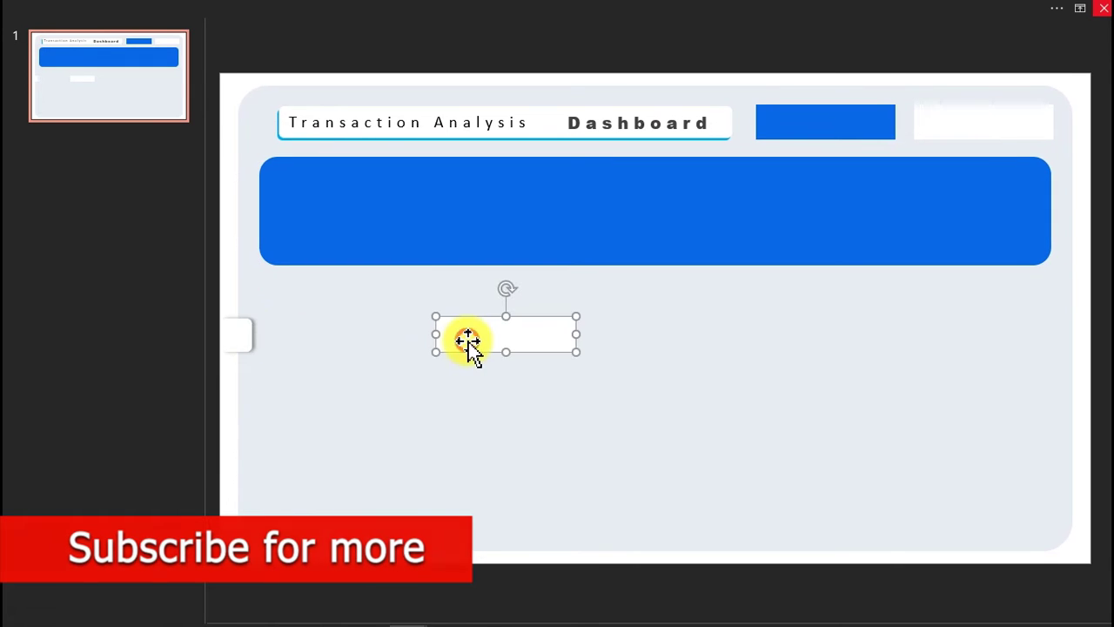
drag(496, 341, 320, 306)
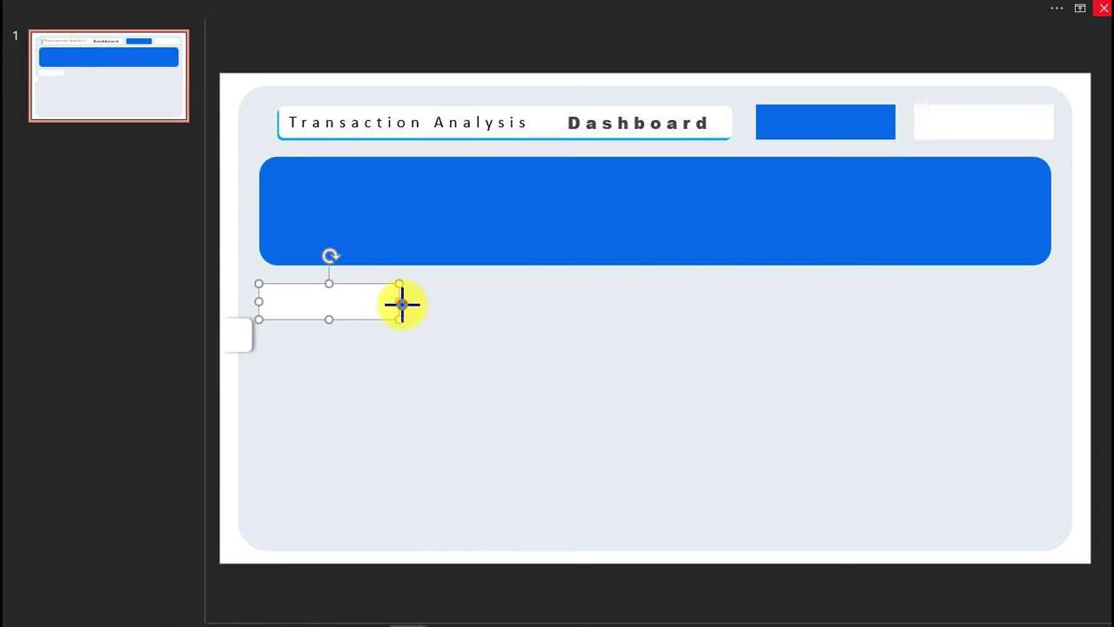
drag(402, 303, 448, 307)
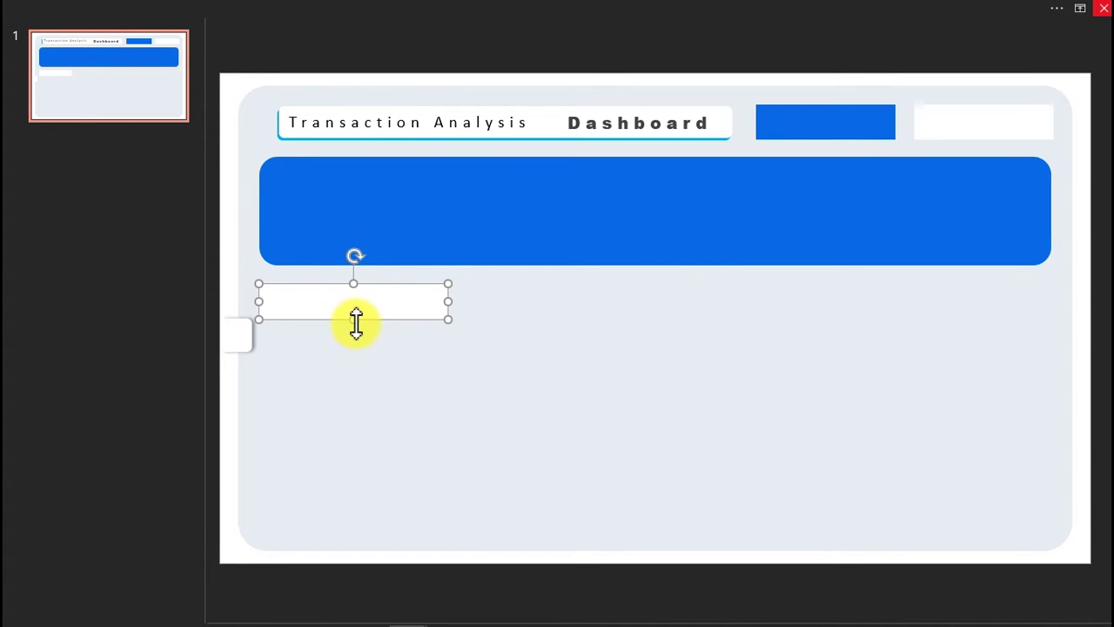
drag(356, 323, 356, 343)
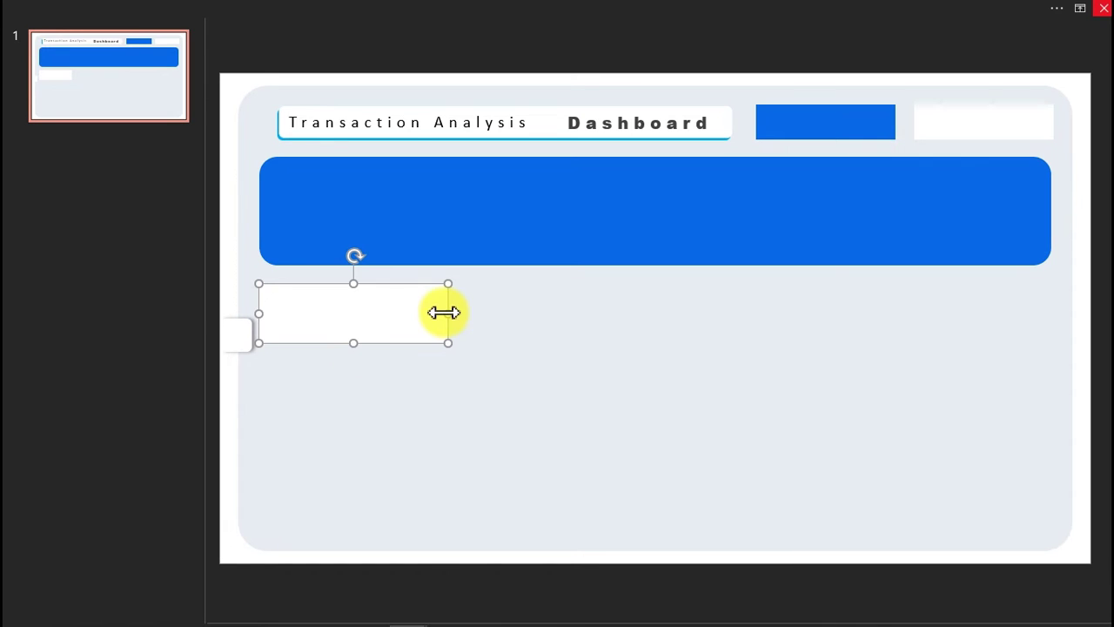
- Widen the white card below the blue banner to 3.22" and duplicate it into a row of three, ending flush with the banner's right edge
drag(449, 315, 688, 317)
key(ctrl+d)
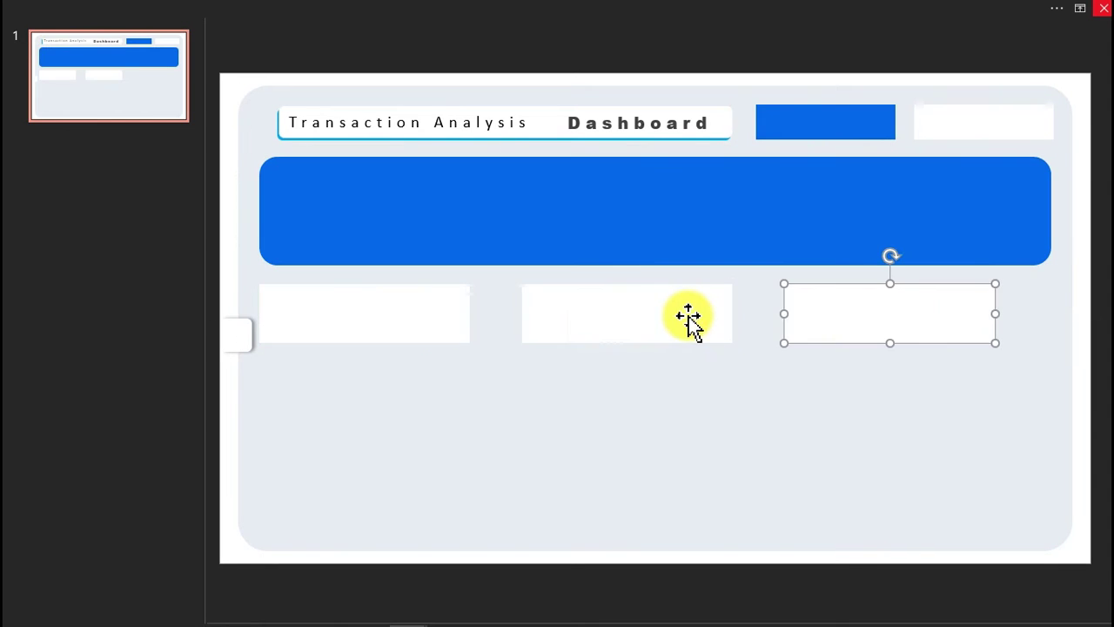
drag(870, 324, 925, 324)
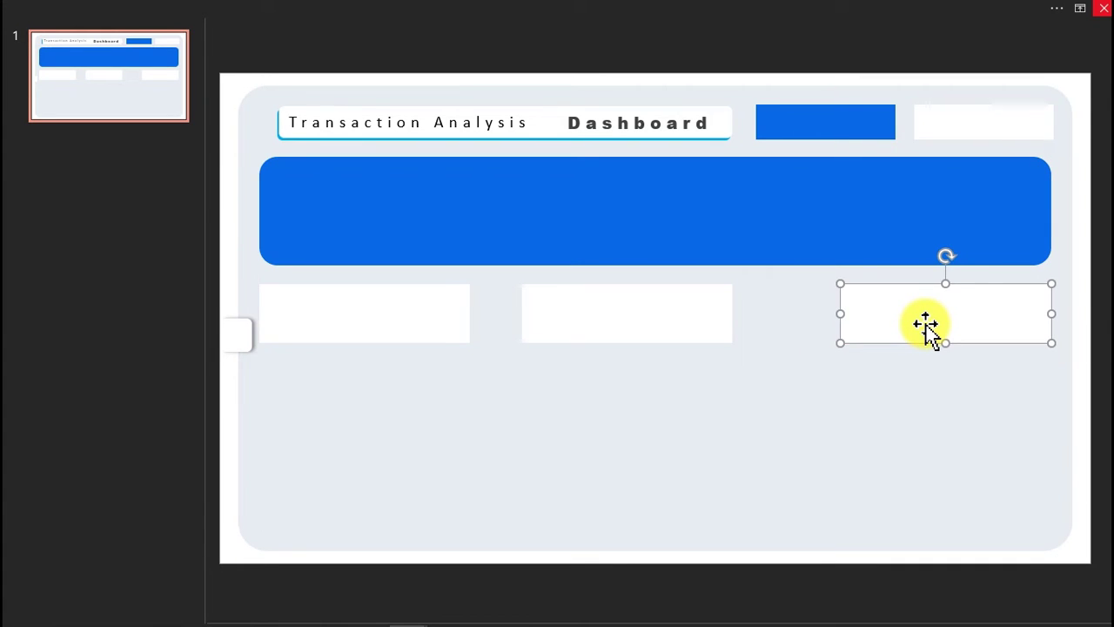
- Distribute the three white cards below the blue banner horizontally and vertically, and deselect them
shift+click(713, 319)
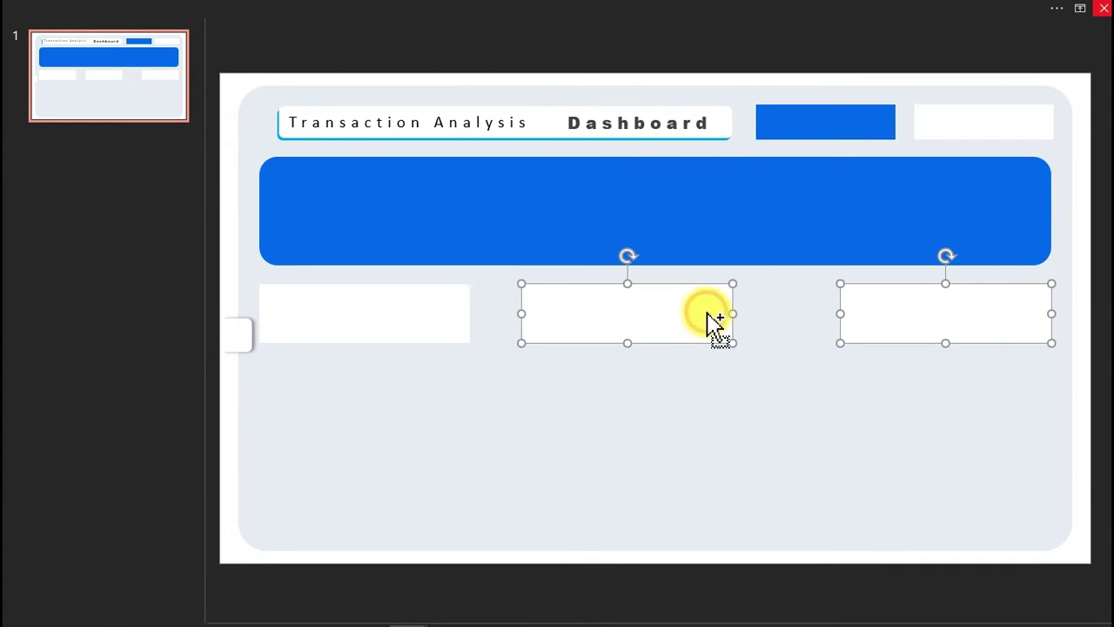
shift+click(455, 311)
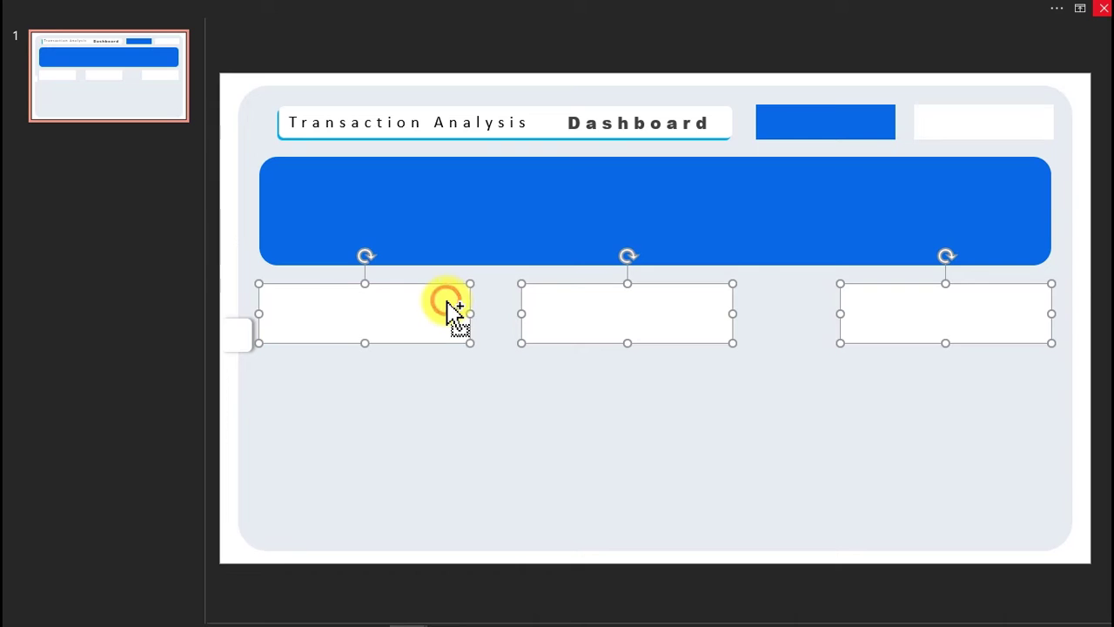
click(666, 9)
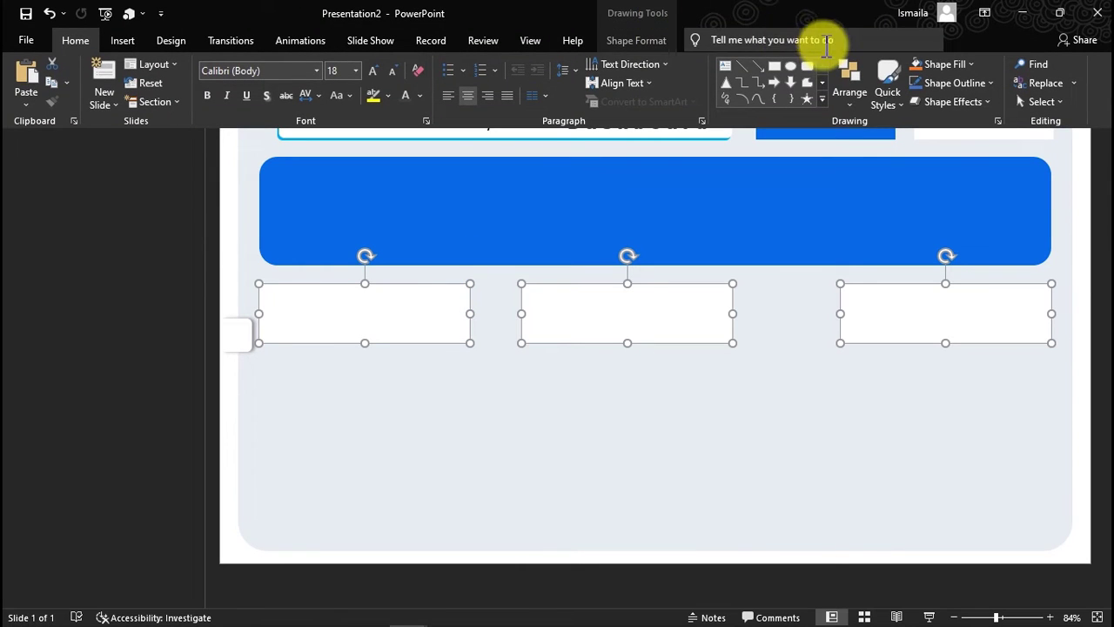
click(648, 40)
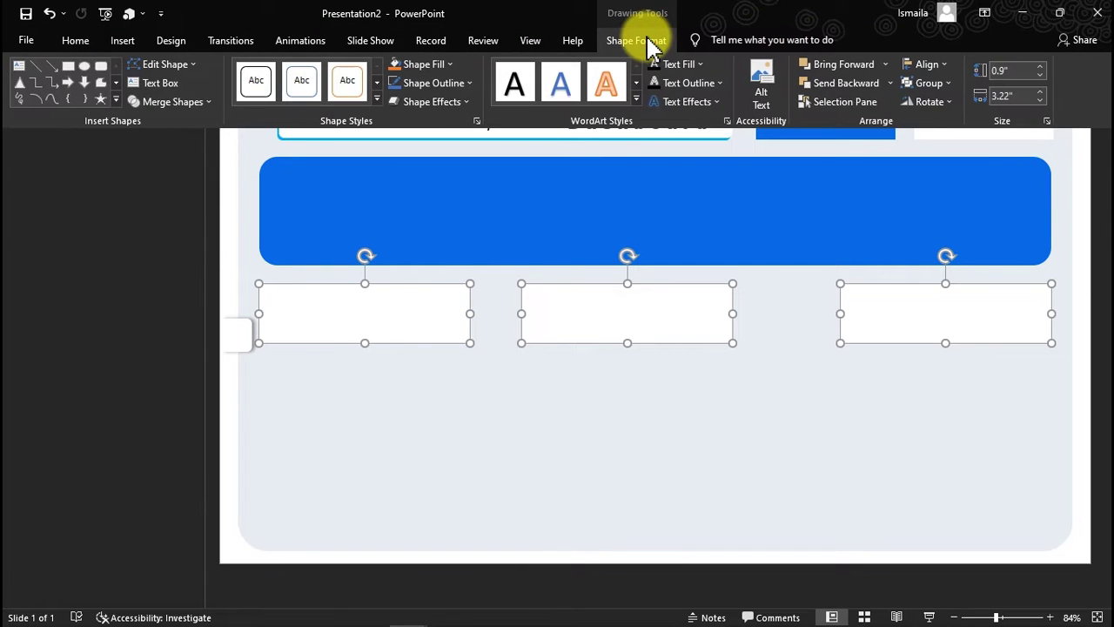
click(928, 64)
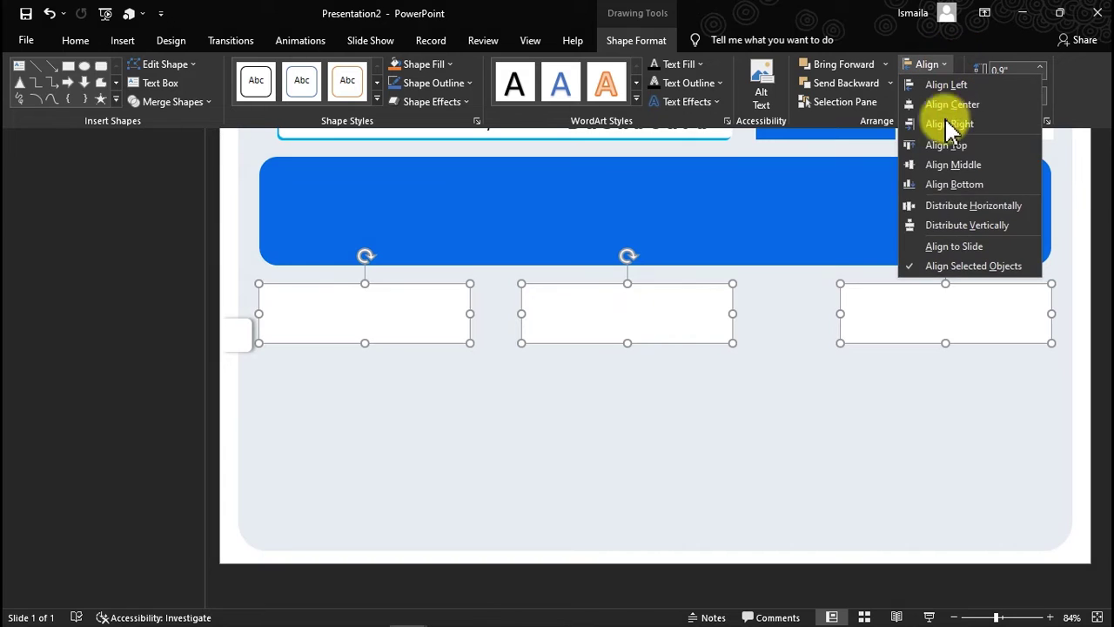
click(972, 207)
click(924, 65)
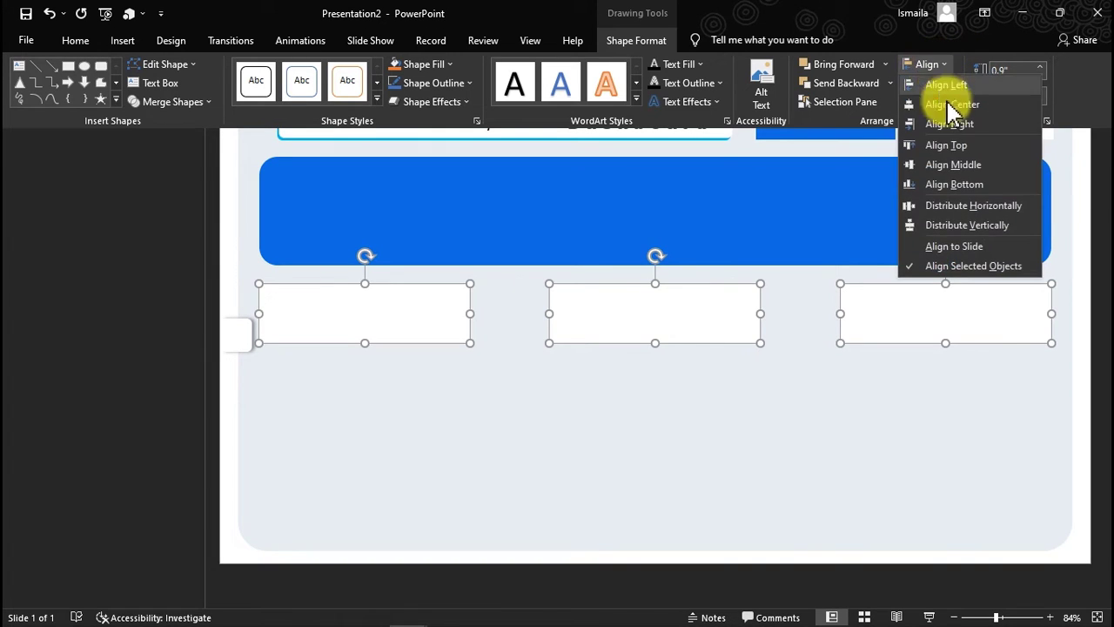
click(969, 225)
key(ctrl+shift+F1)
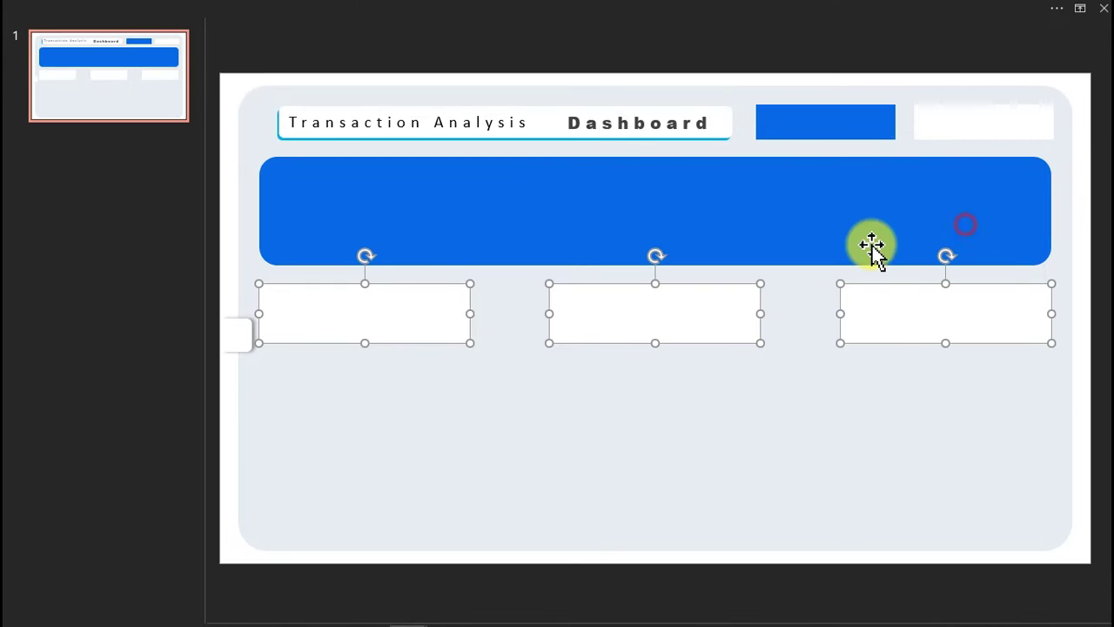
click(836, 432)
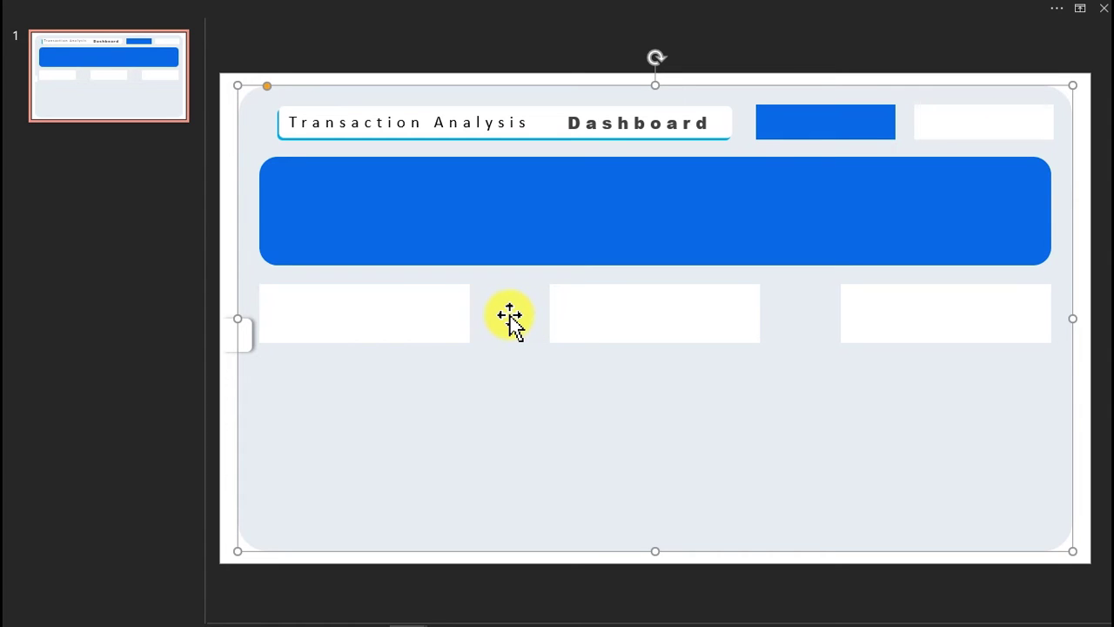
- Move the white navigation tab at the slide's edge slightly up, level with the row of white cards
click(245, 335)
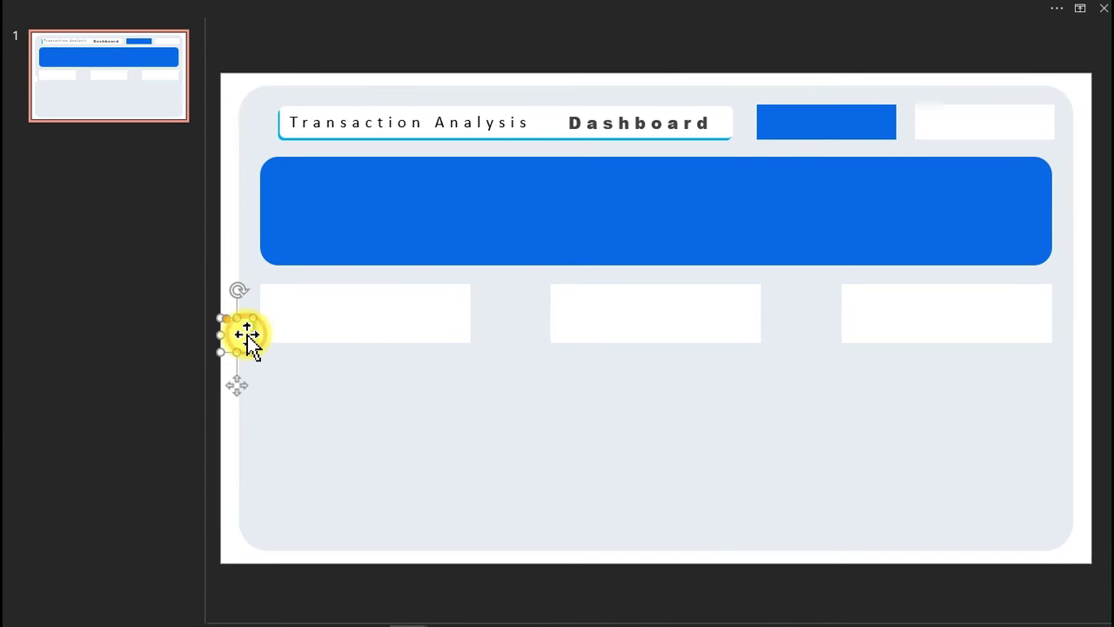
drag(247, 334, 242, 314)
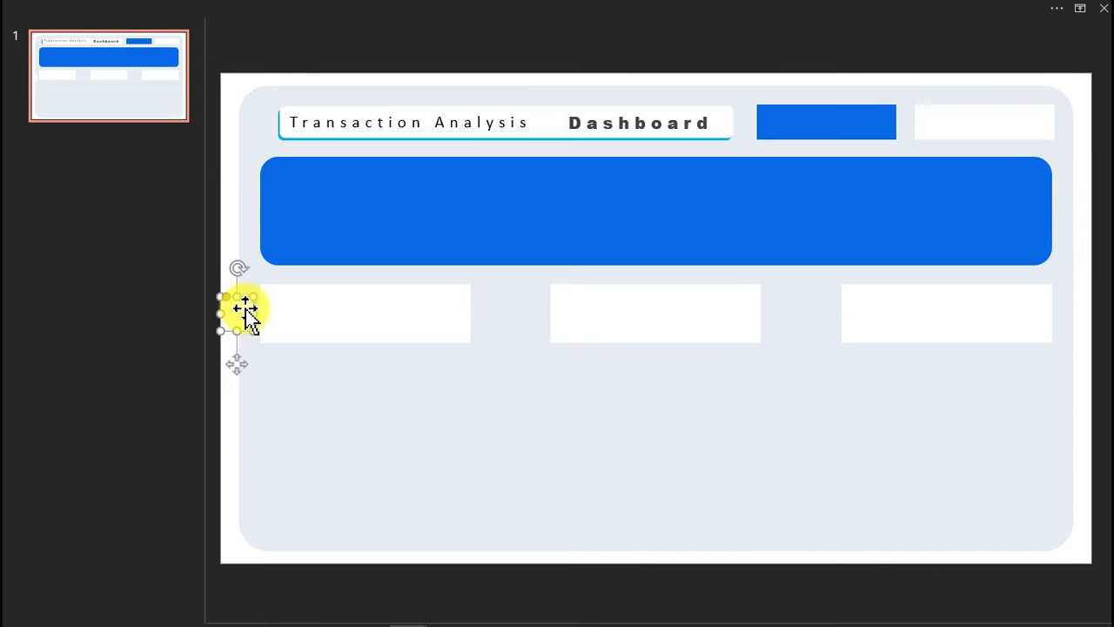
- Draw a large oval in the empty area below the white cards
click(598, 396)
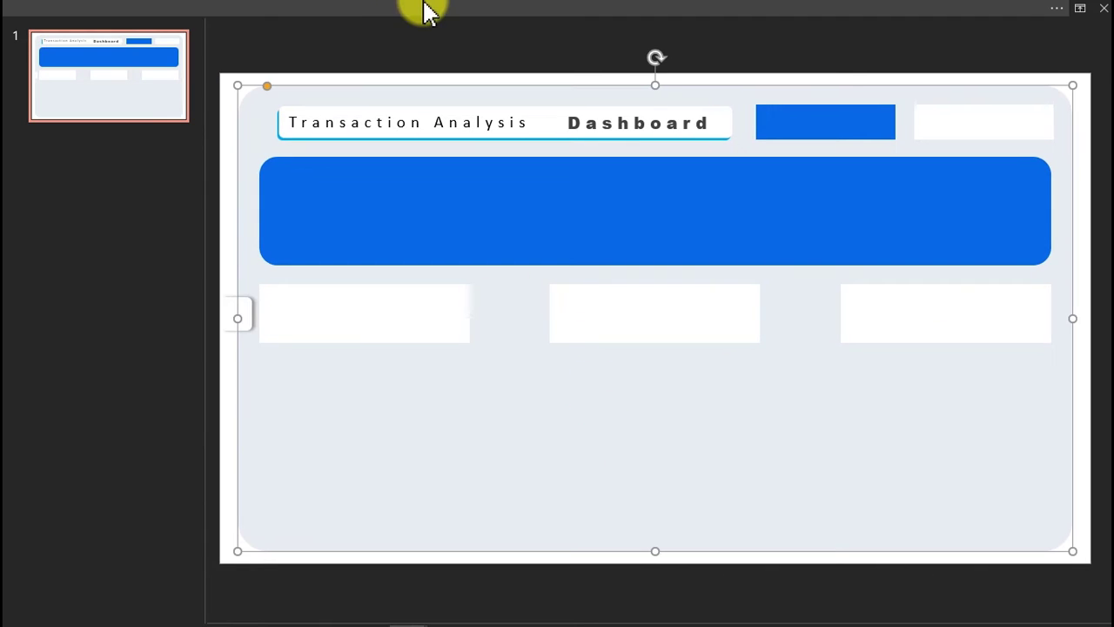
click(494, 12)
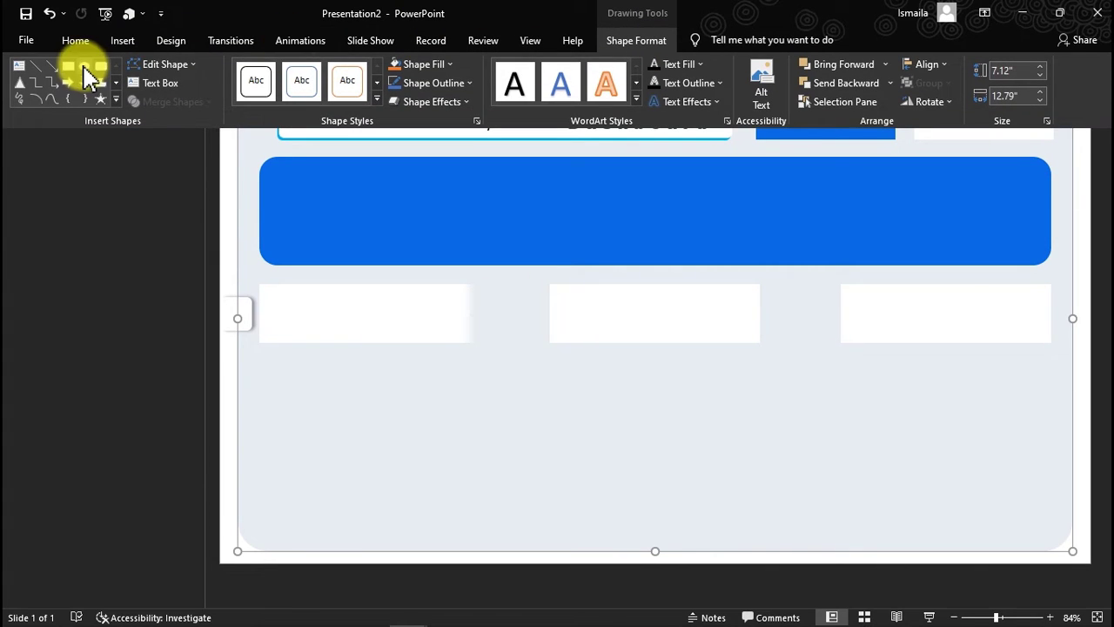
click(82, 66)
drag(480, 410, 597, 513)
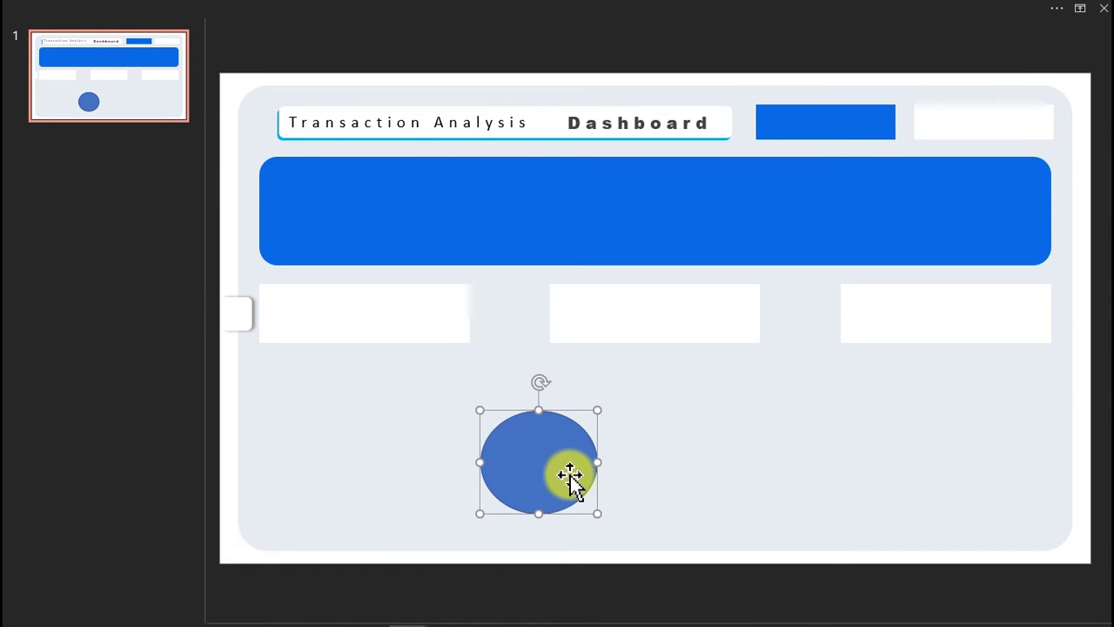
- Add a small circle at the left end of the first white card and delete the large oval below the cards
click(687, 470)
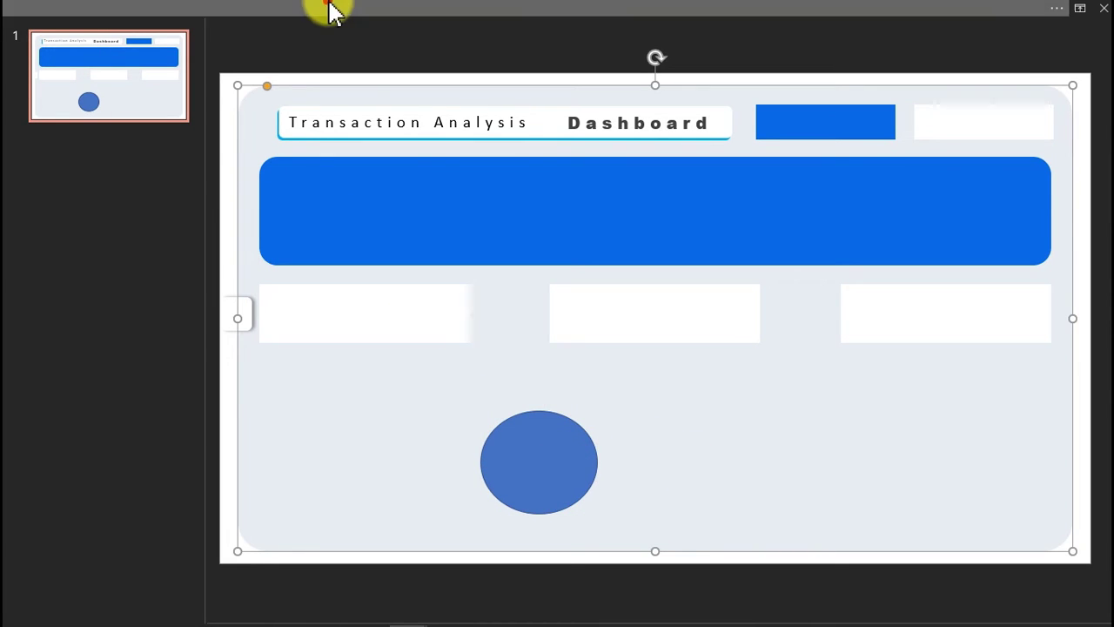
click(243, 26)
click(84, 66)
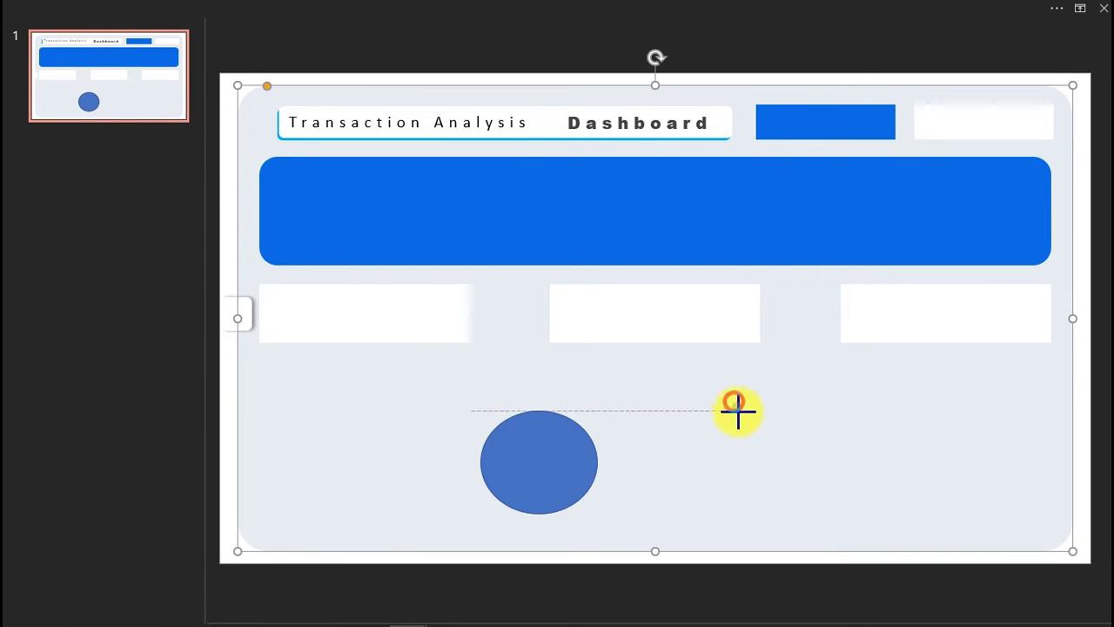
mouse_move(737, 411)
mouse_down()
mouse_move(808, 478)
mouse_move(743, 443)
mouse_move(808, 456)
mouse_move(771, 450)
mouse_move(798, 449)
mouse_move(297, 324)
mouse_up()
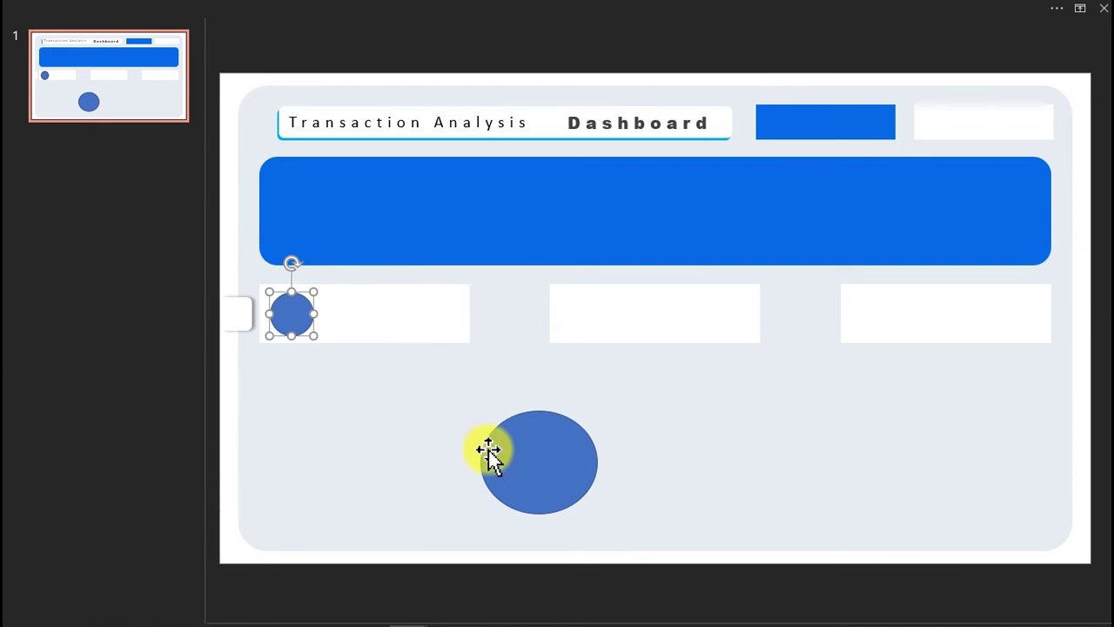
click(522, 471)
key(Delete)
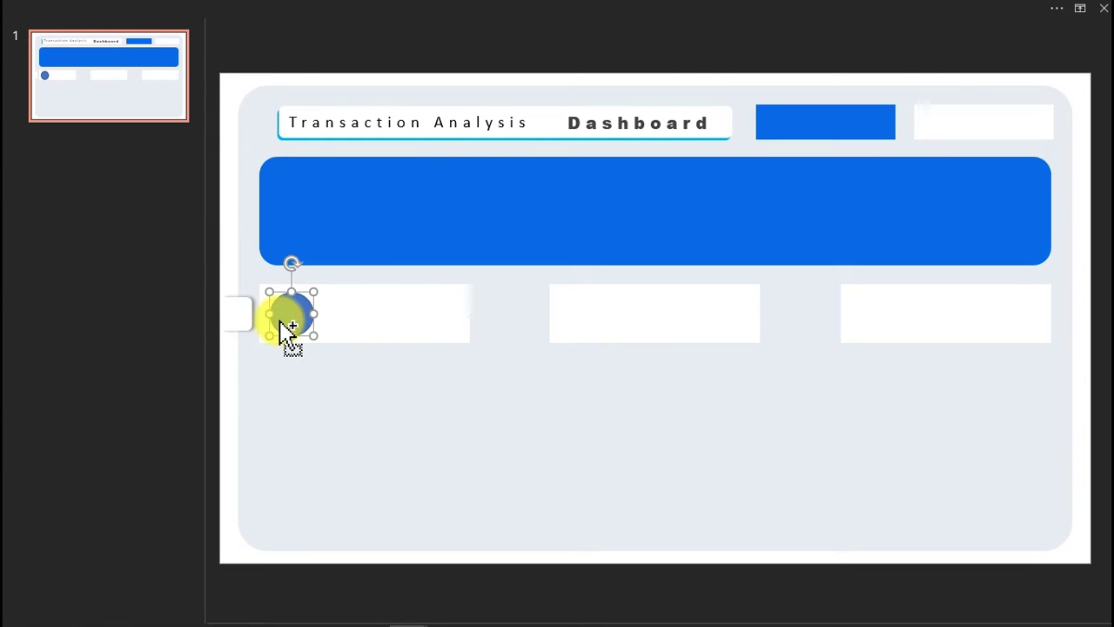
- Duplicate the small circle into the second and third white cards at the matching position
drag(290, 333, 600, 313)
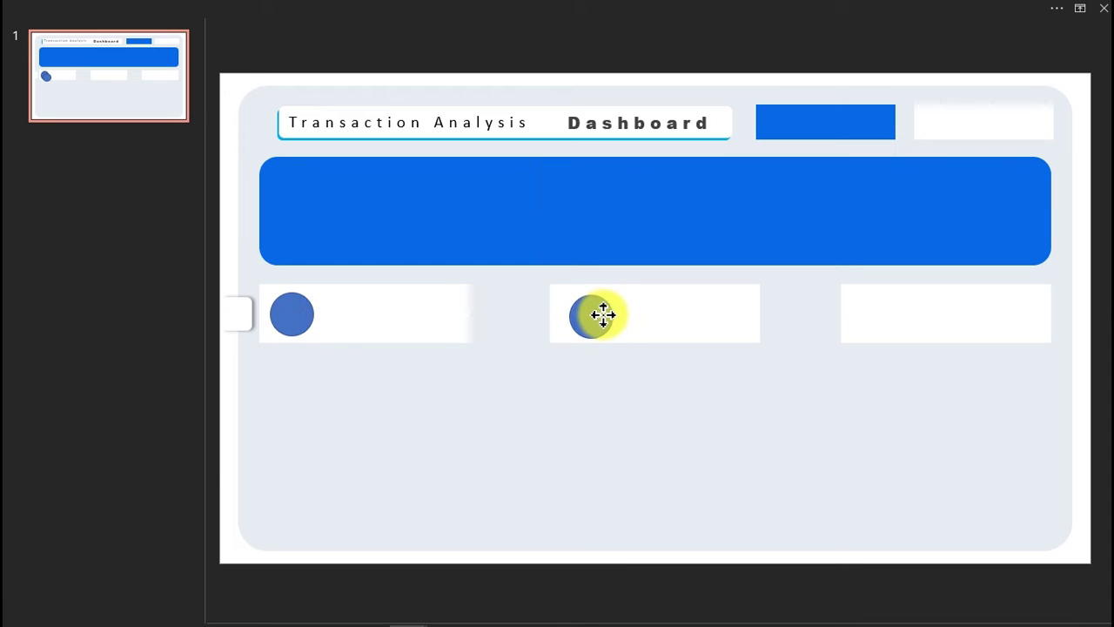
key(ctrl+d)
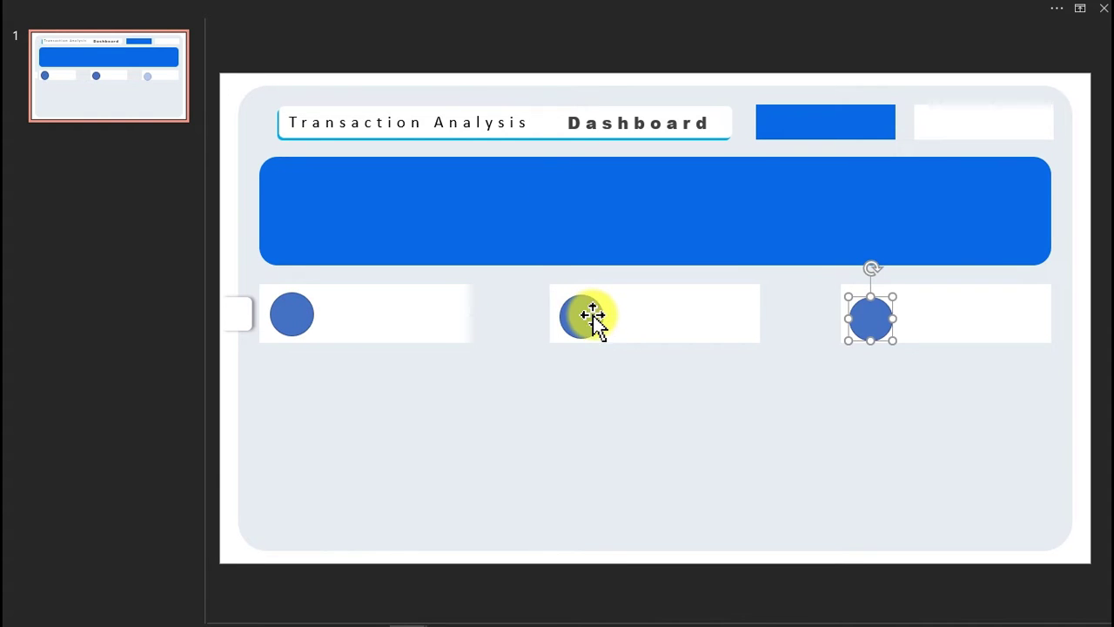
drag(866, 321, 866, 317)
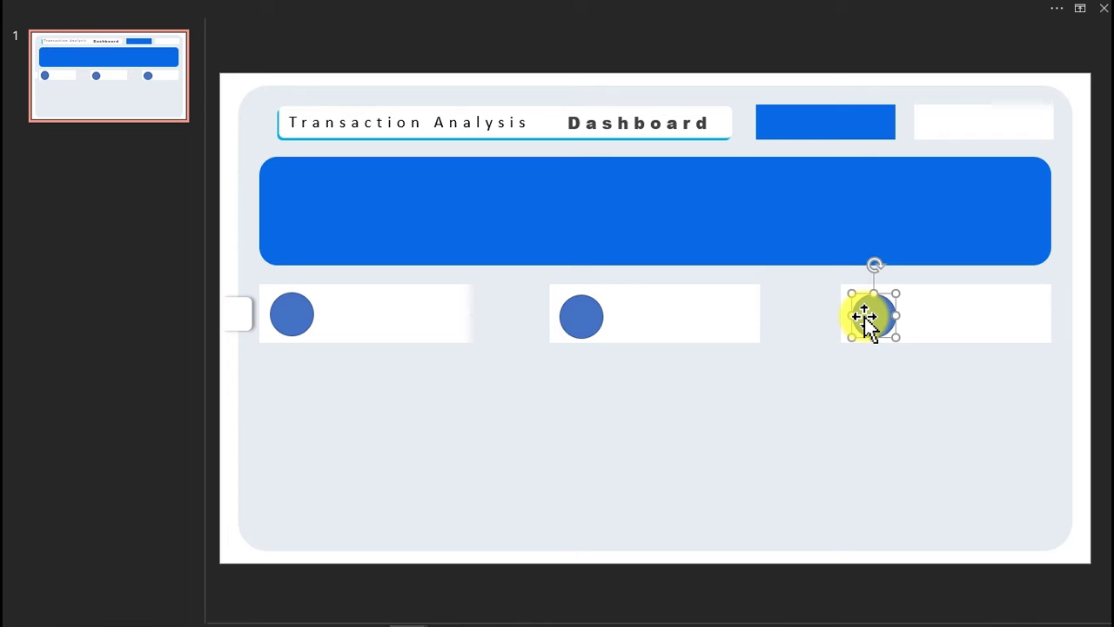
- Fill the second card's circle with standard light blue and remove its outline
click(573, 314)
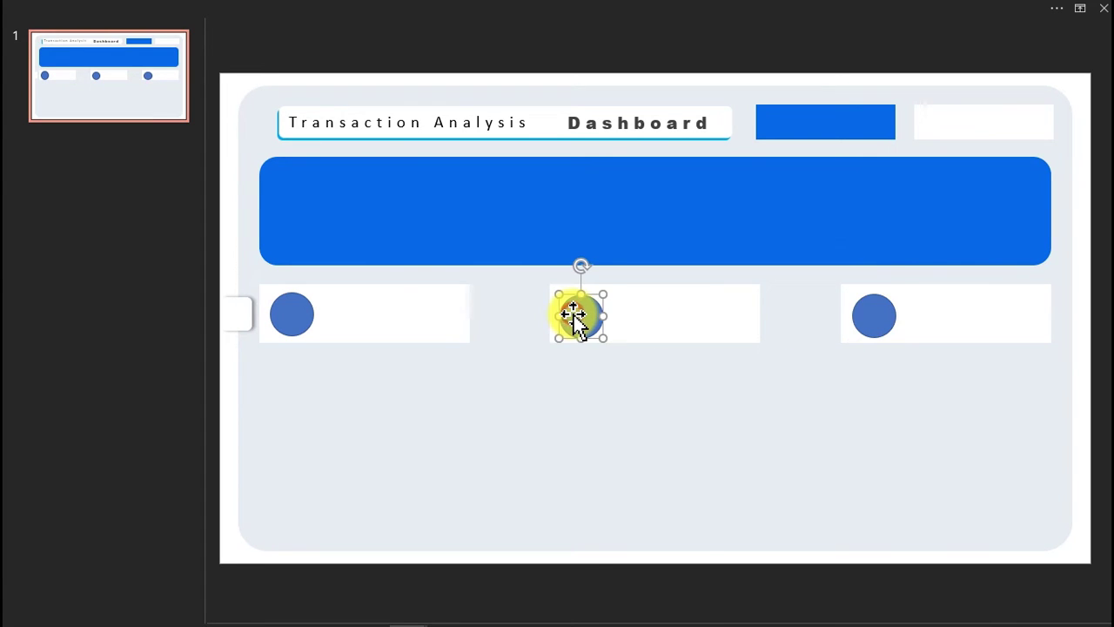
right_click(575, 315)
click(661, 591)
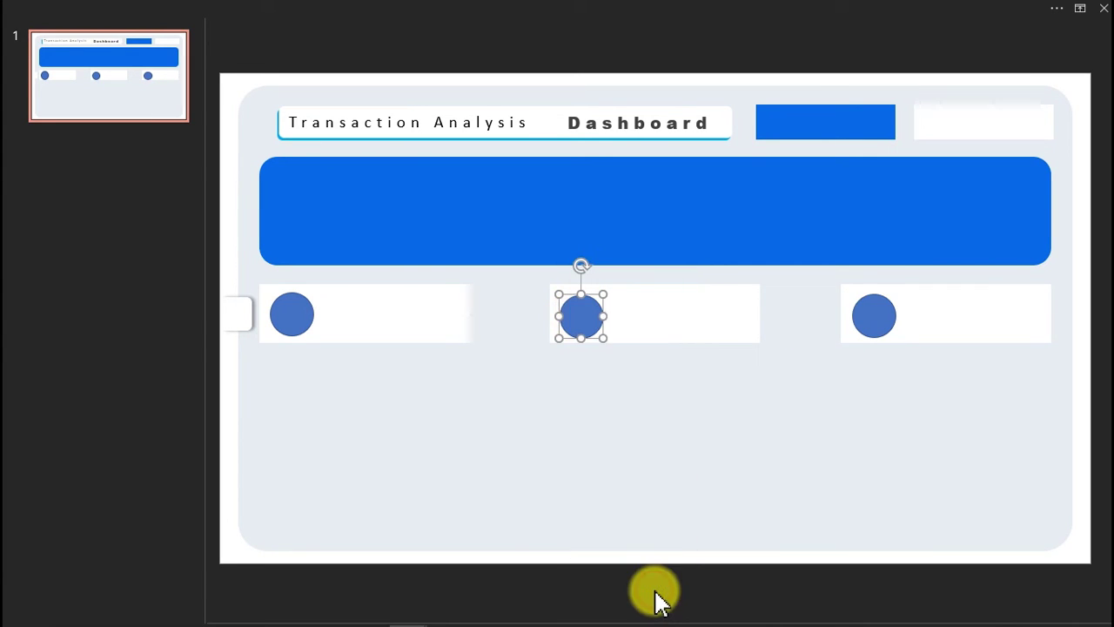
click(657, 404)
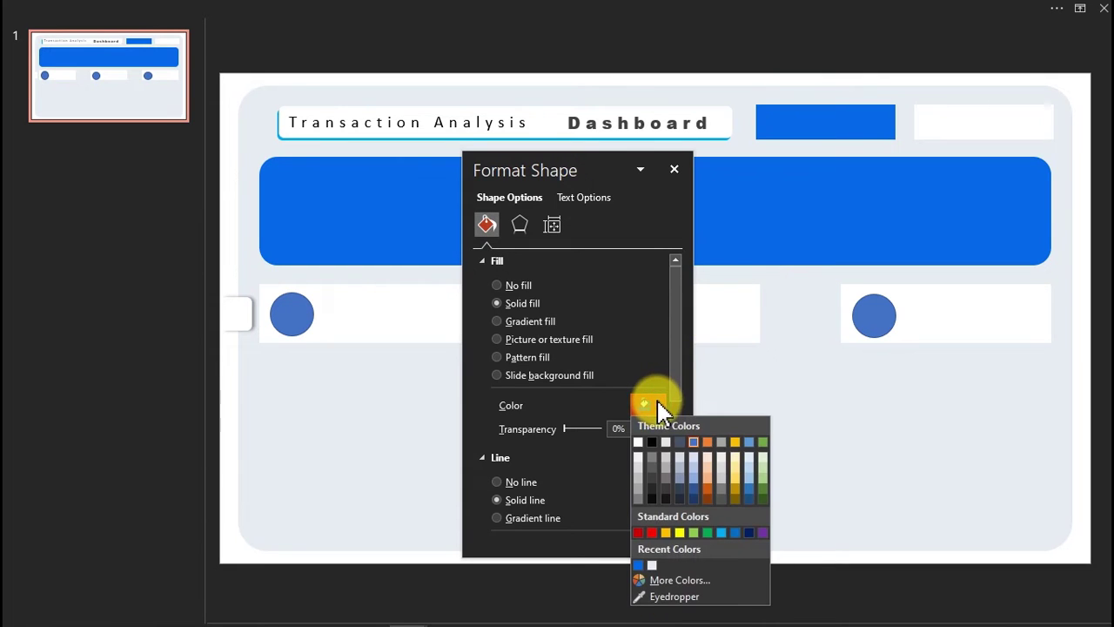
click(724, 533)
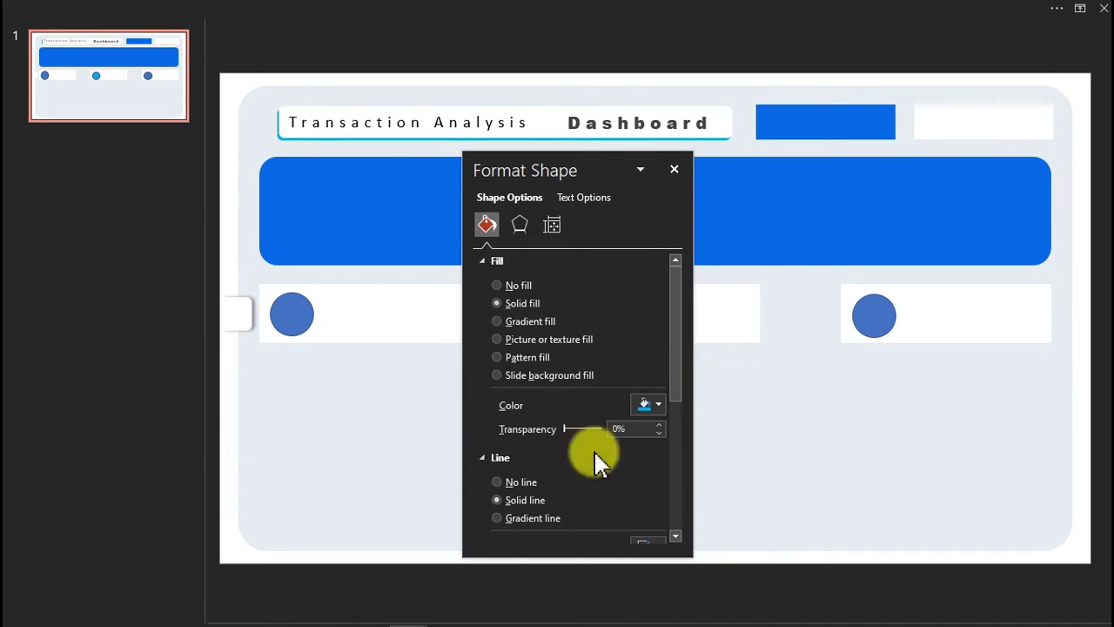
click(523, 482)
- Fill the first card's circle with the standard Blue color
click(303, 322)
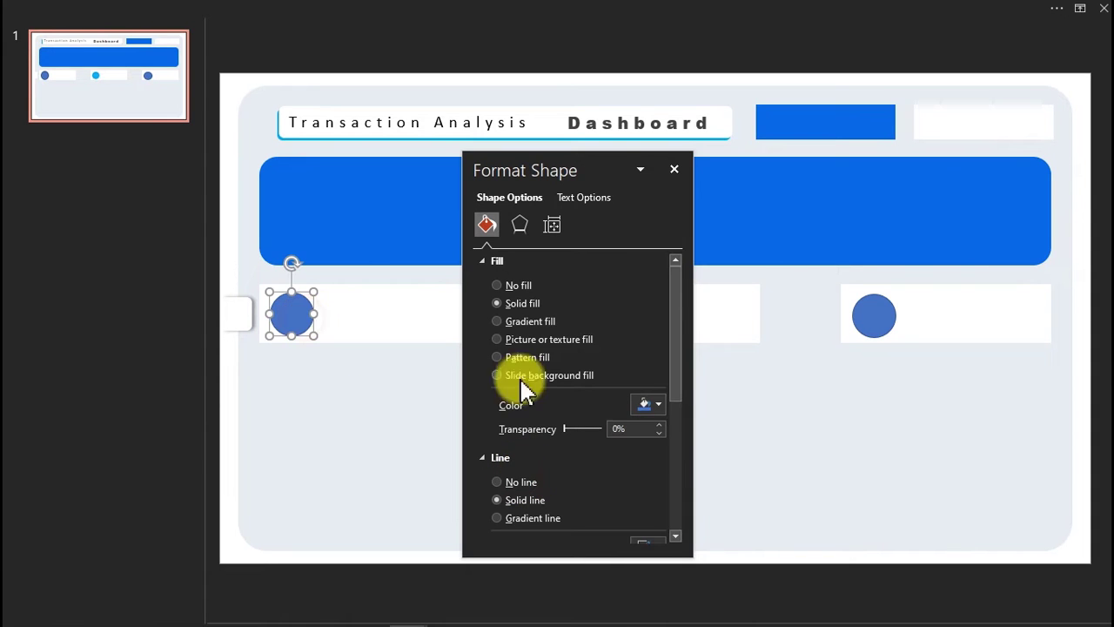
click(654, 405)
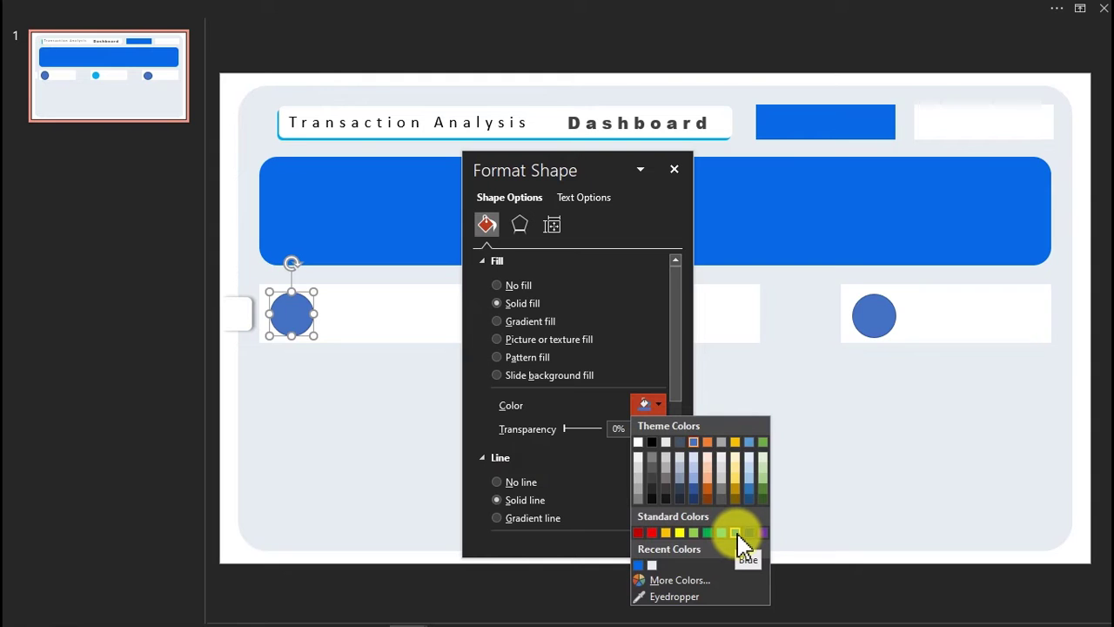
click(737, 533)
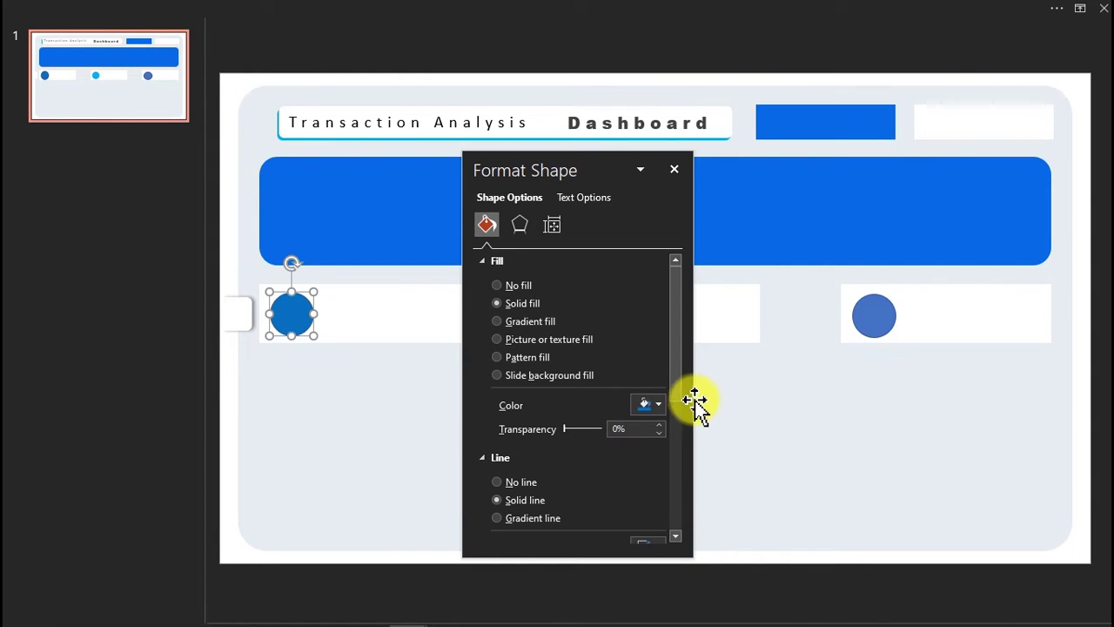
- Fill the third card's circle with the recently used bright blue and close the shape formatting settings
click(873, 315)
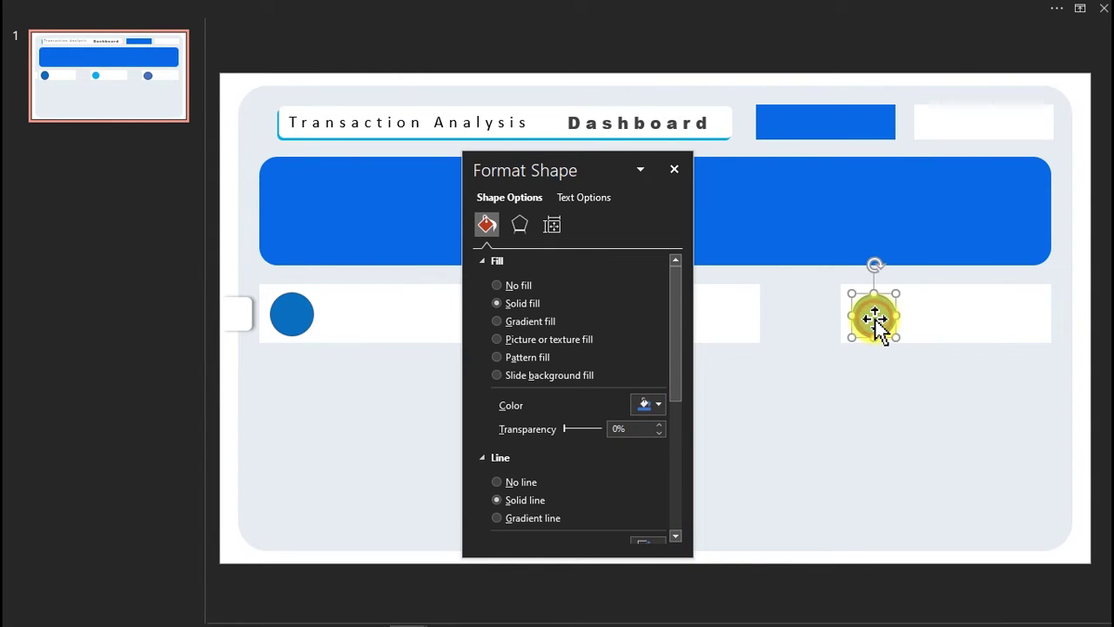
click(655, 406)
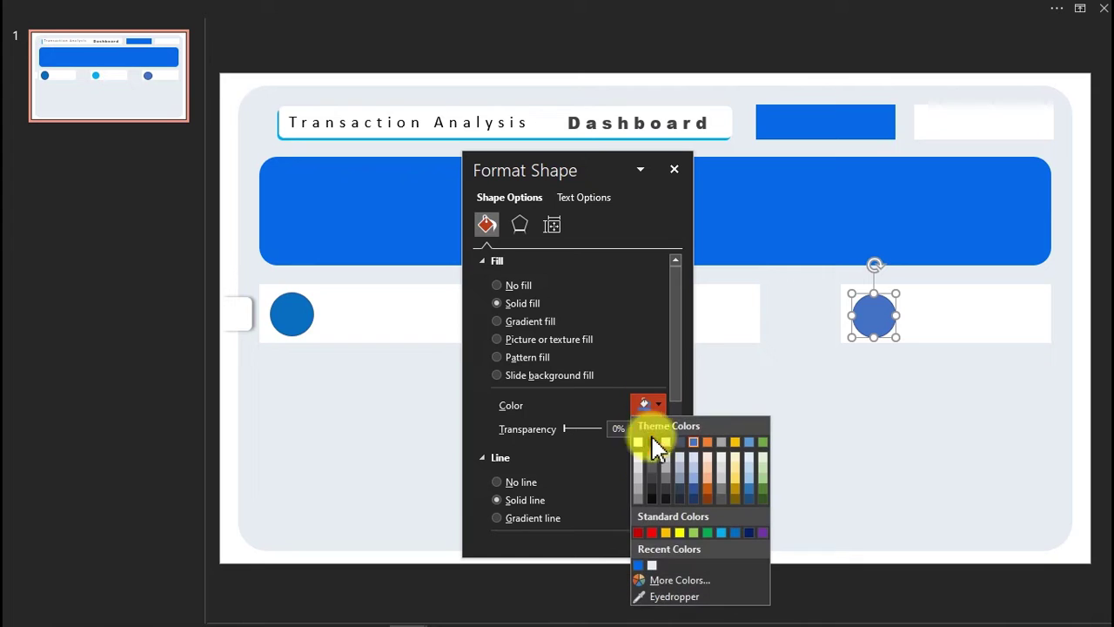
click(641, 568)
click(675, 169)
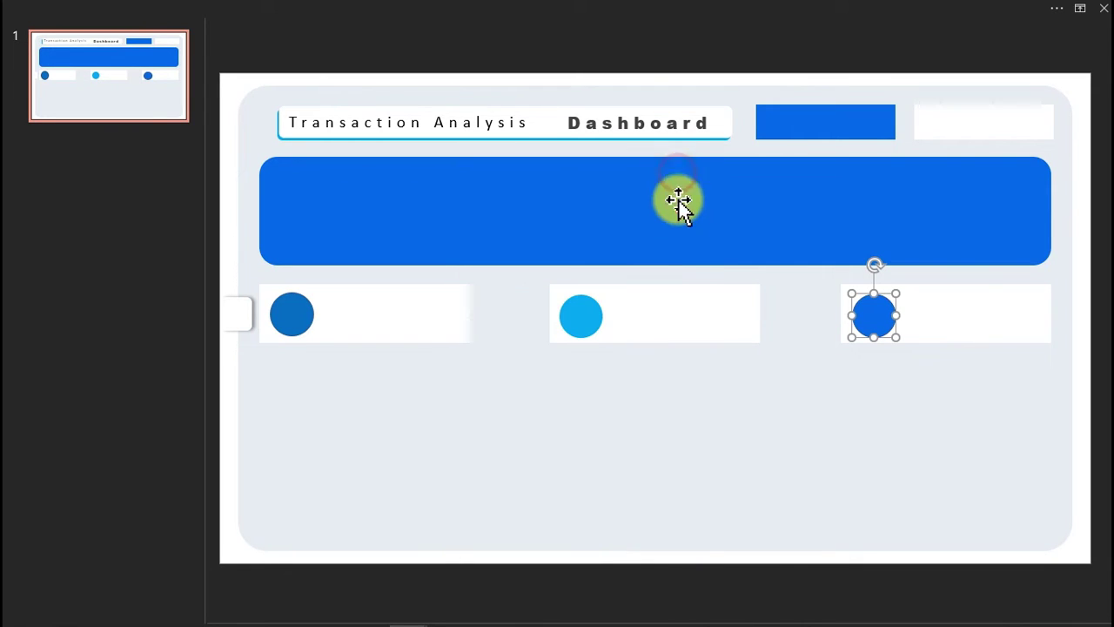
click(701, 409)
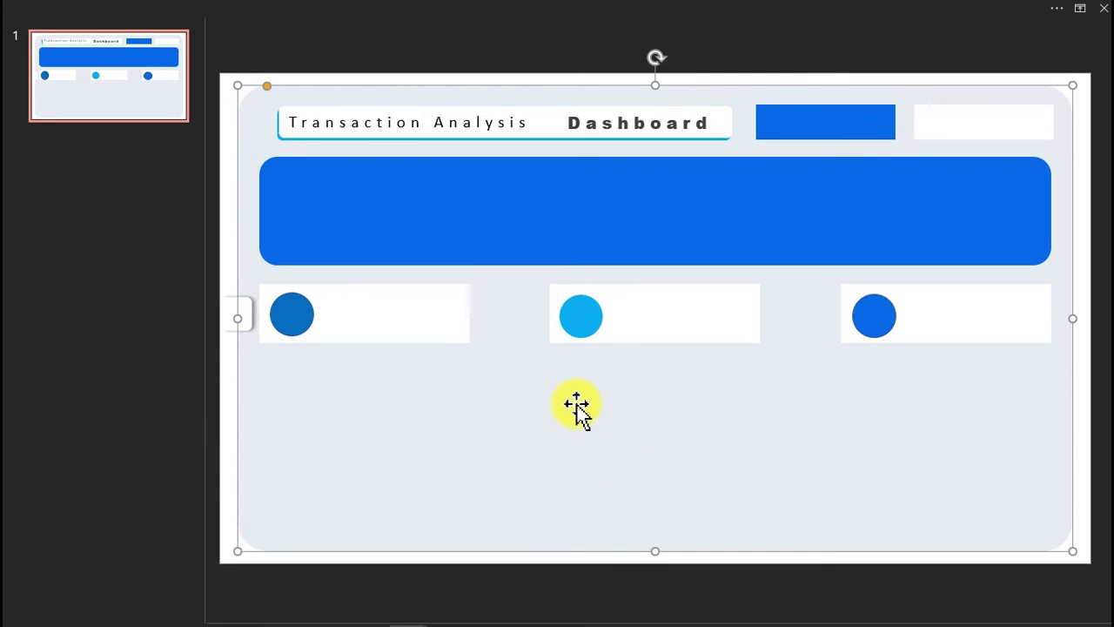
- Examine the finished Transaction Analysis dashboard on slide 5 of Editable file.pptm and return to Presentation2
mouse_move(411, 614)
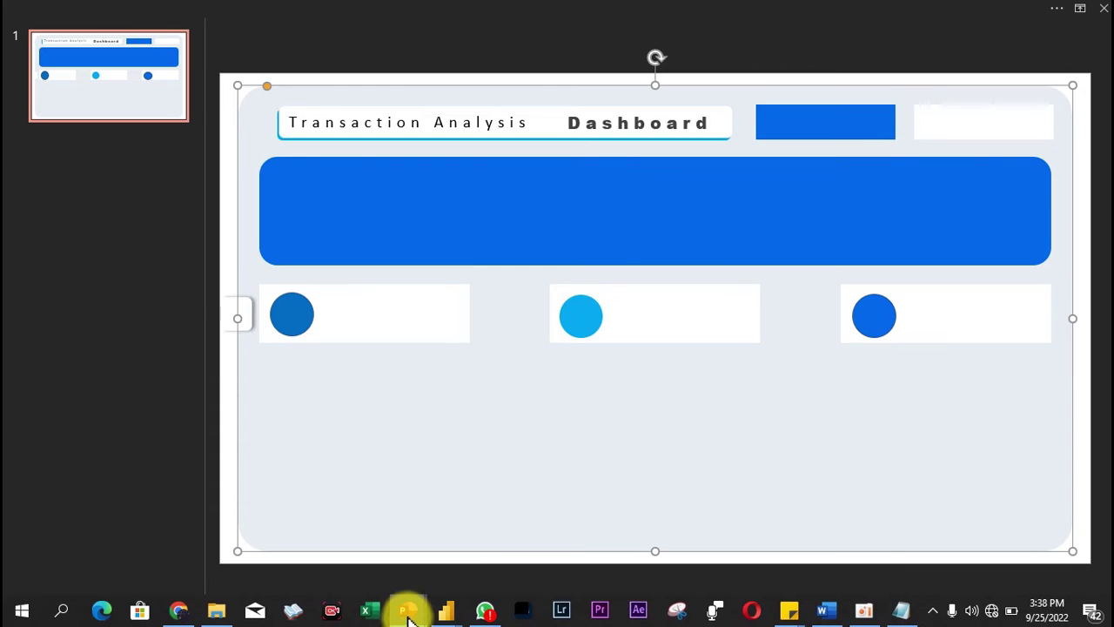
click(369, 562)
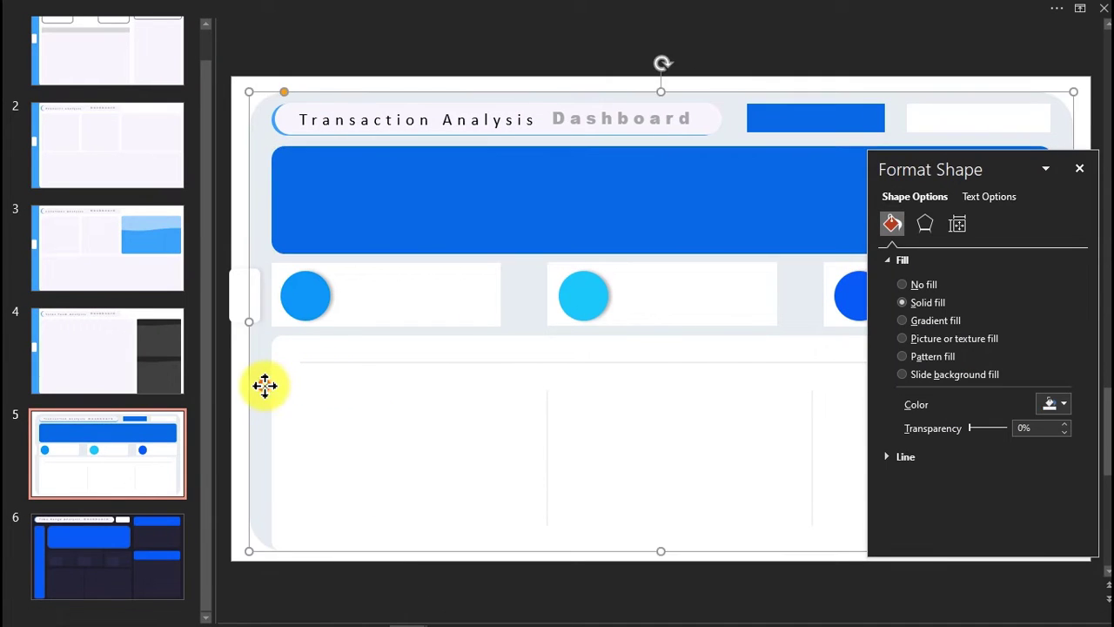
click(264, 386)
click(244, 383)
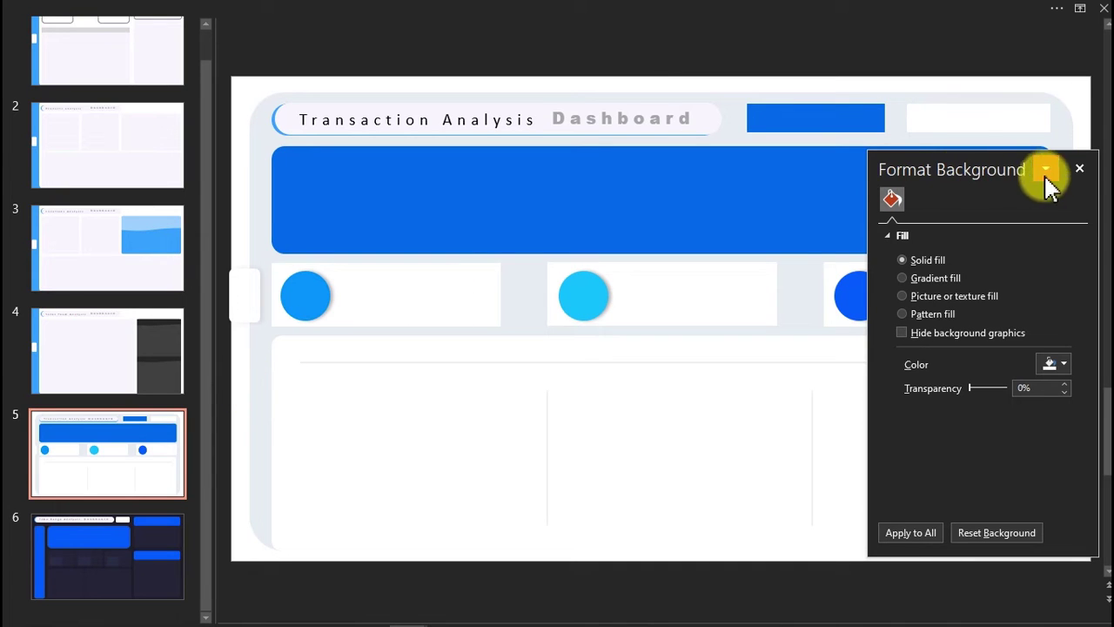
click(1079, 168)
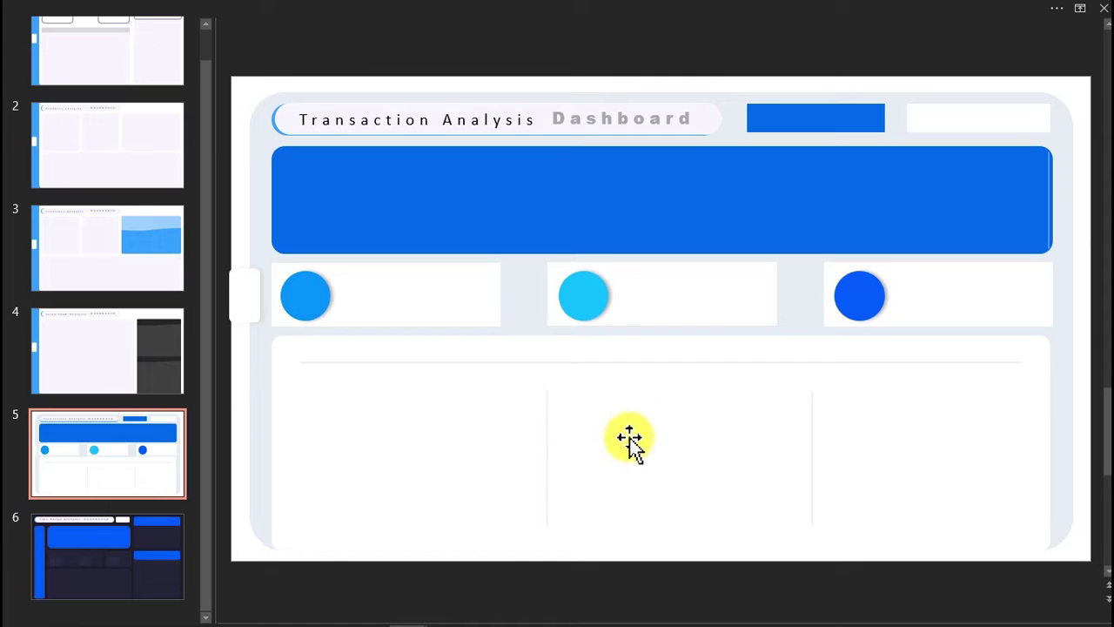
mouse_move(400, 618)
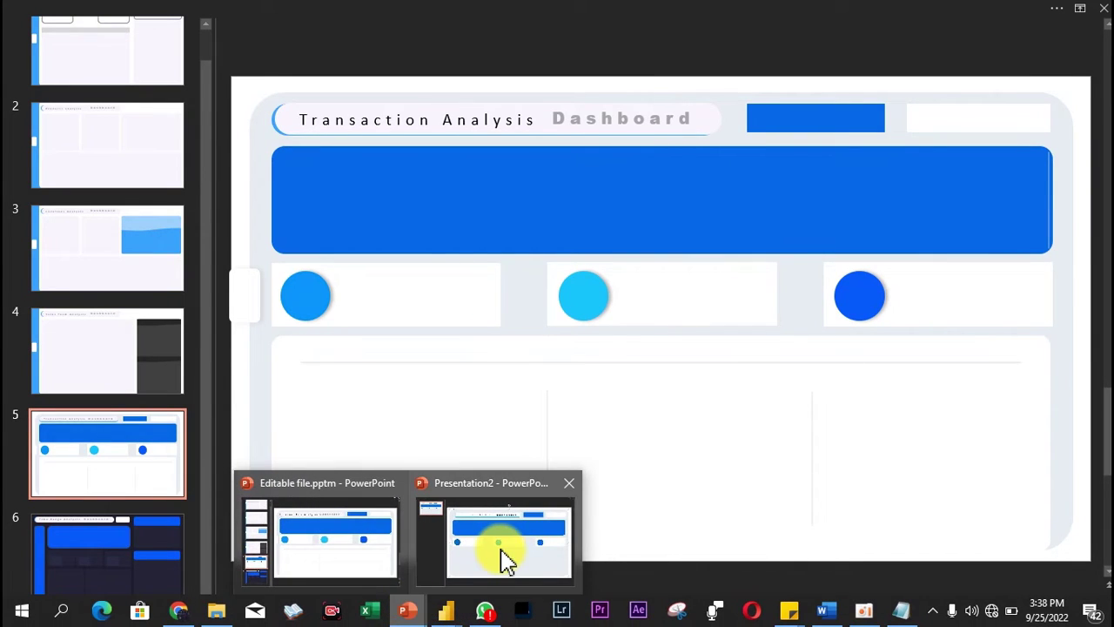
click(504, 557)
- Duplicate the large blue banner below the cards, extend it to the background panel's lower edge and reduce its corner rounding
click(503, 228)
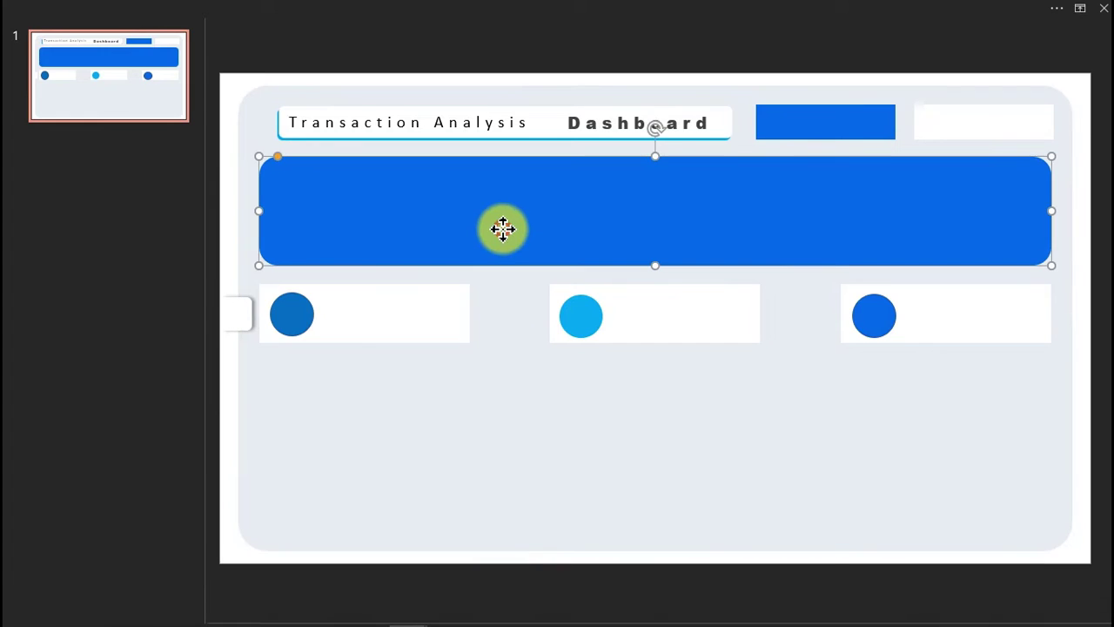
drag(505, 229, 577, 389)
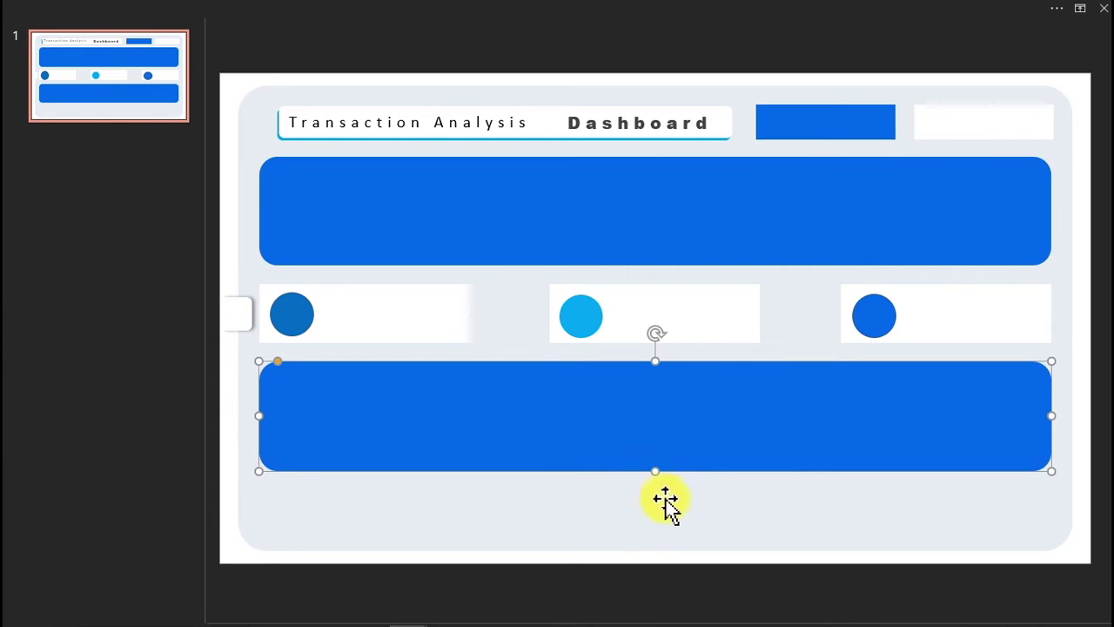
drag(654, 475, 660, 550)
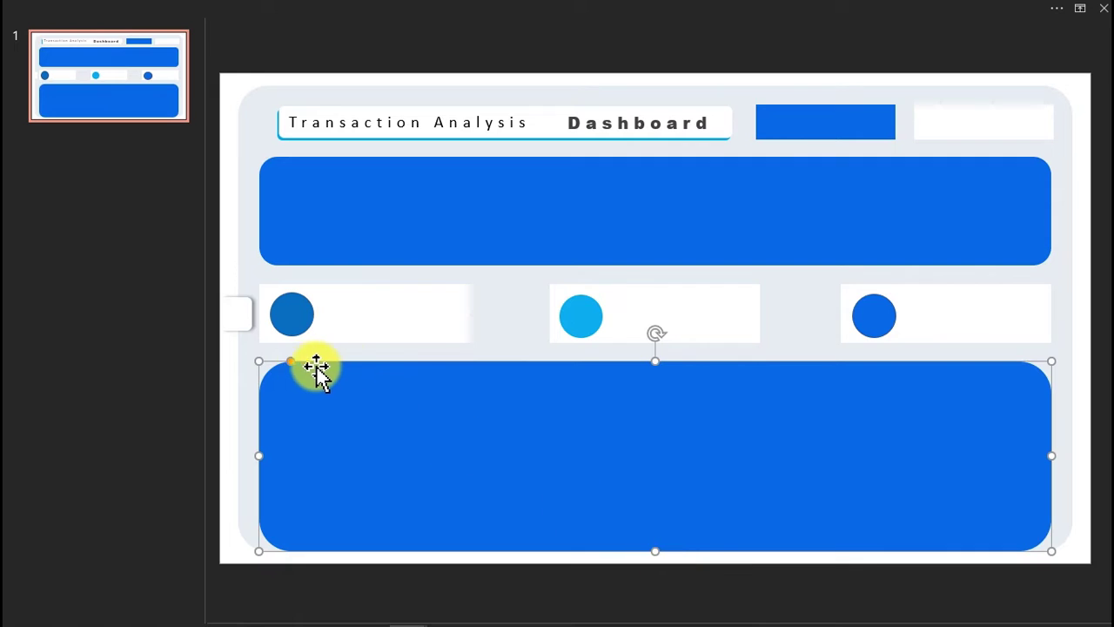
drag(292, 366, 273, 368)
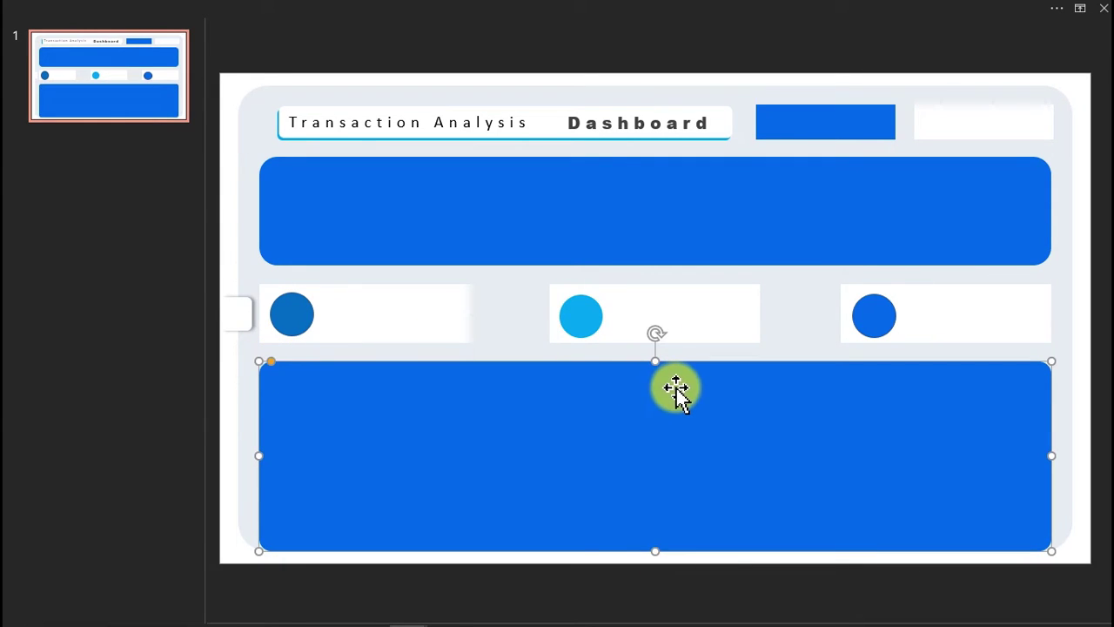
- Change the lower banner's solid fill to white and close the shape formatting settings
right_click(594, 420)
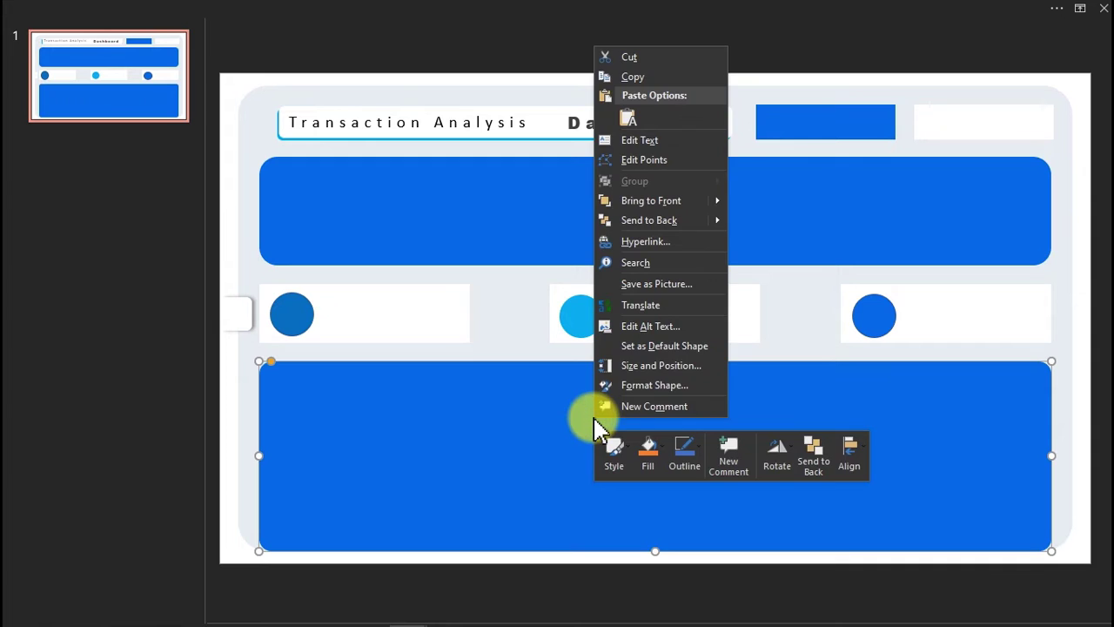
click(667, 385)
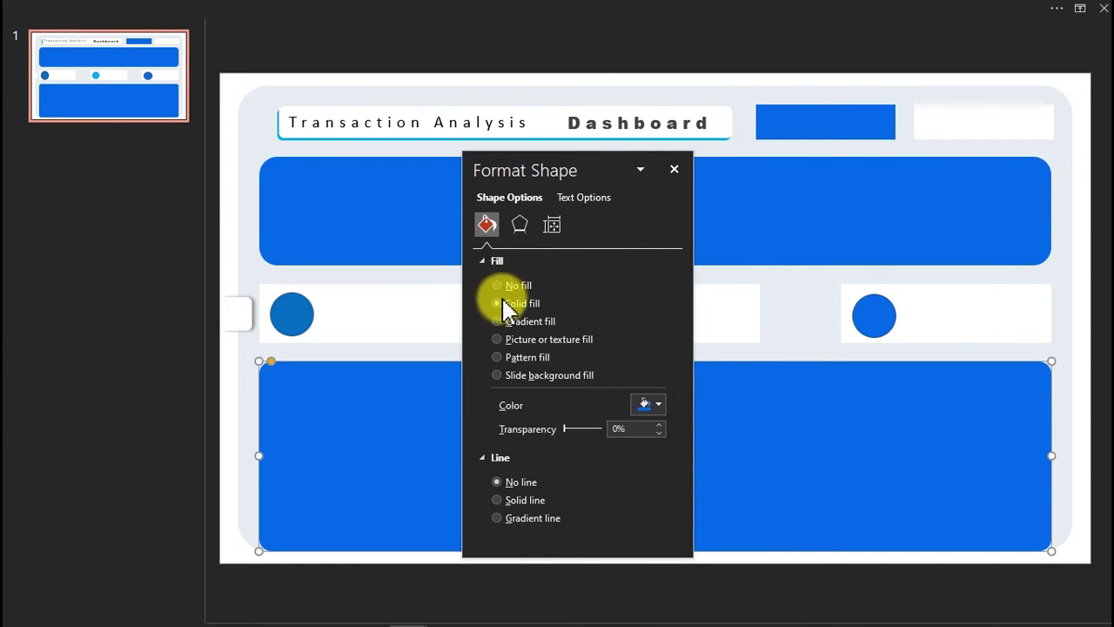
click(659, 405)
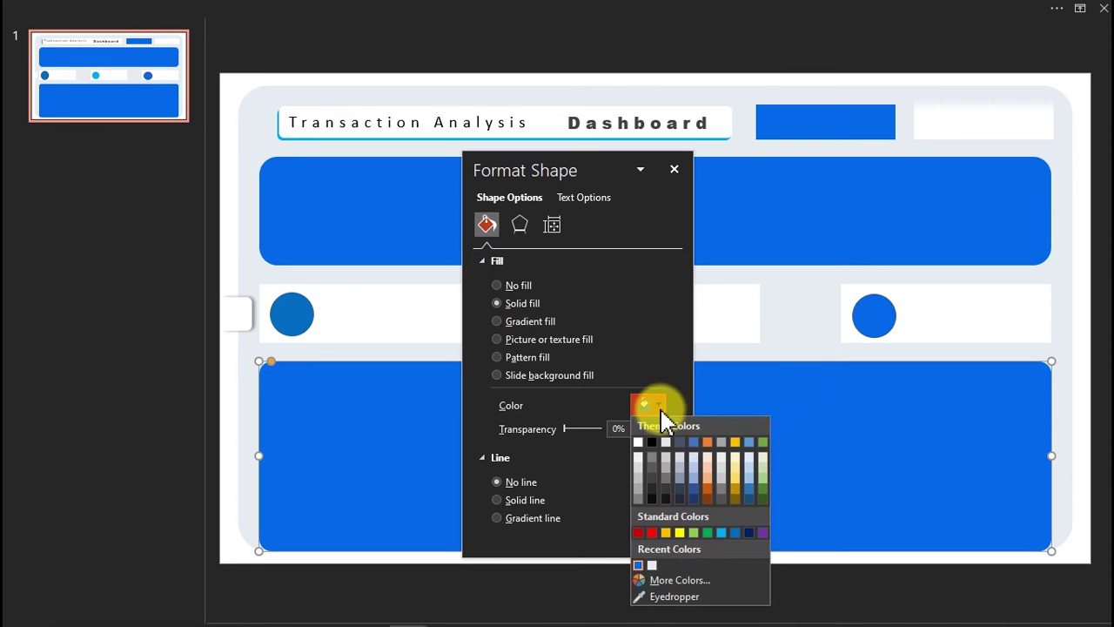
click(638, 441)
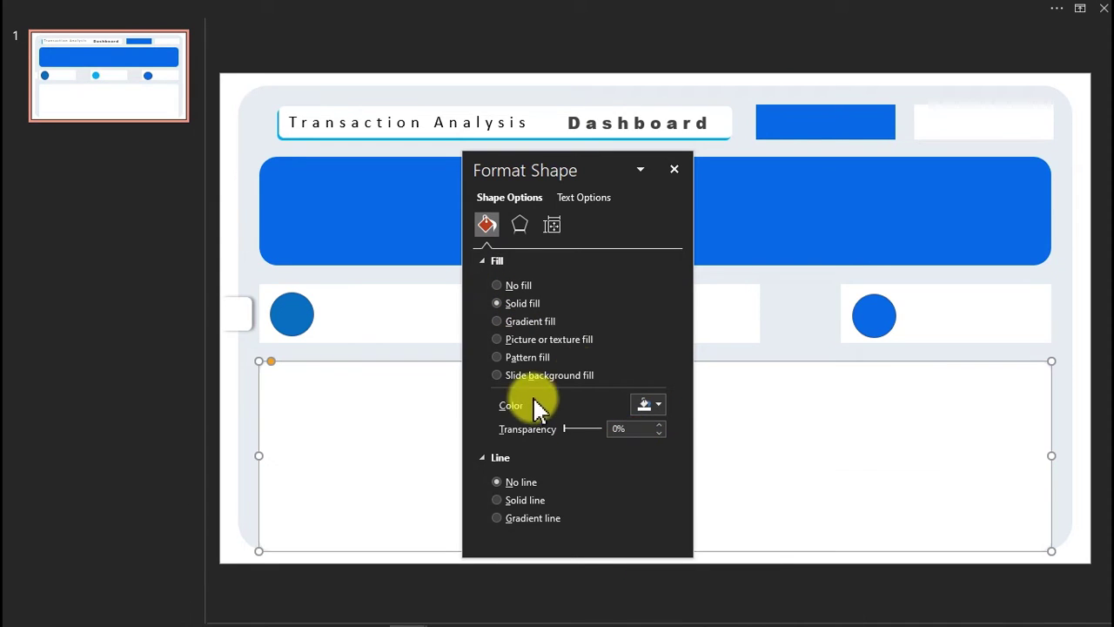
click(674, 169)
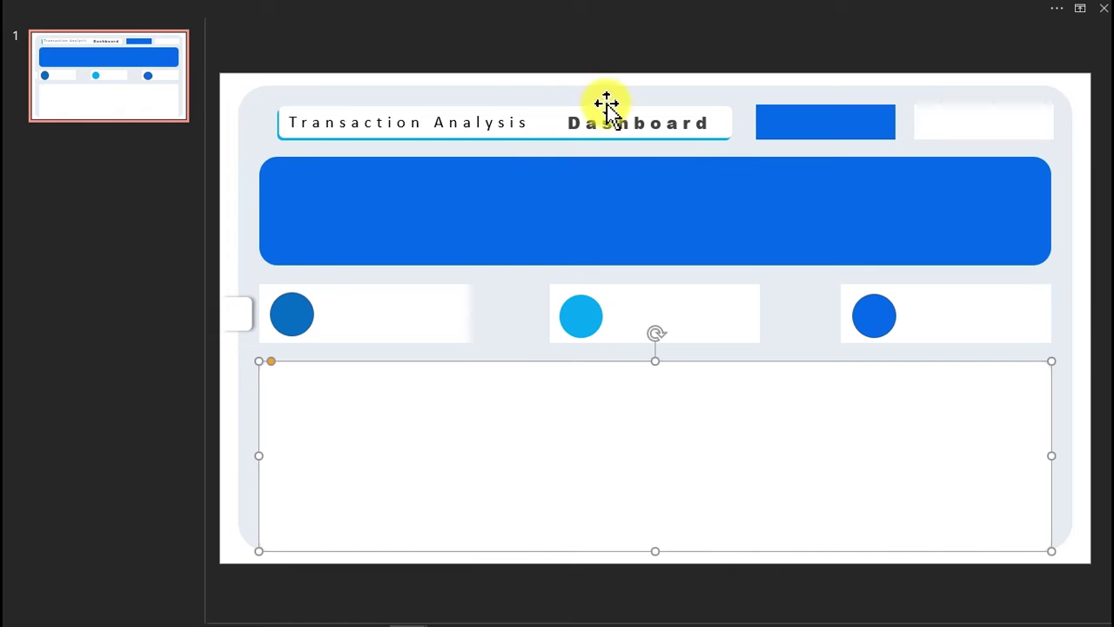
- Draw a straight horizontal line across the full width of the lower white panel at about mid-height
click(233, 174)
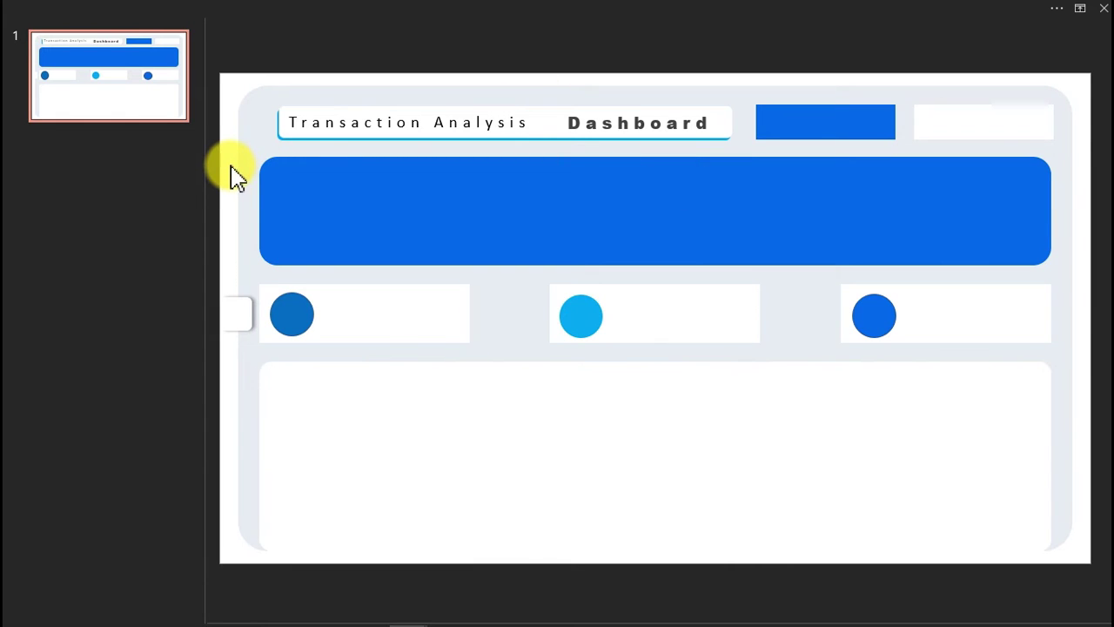
click(391, 8)
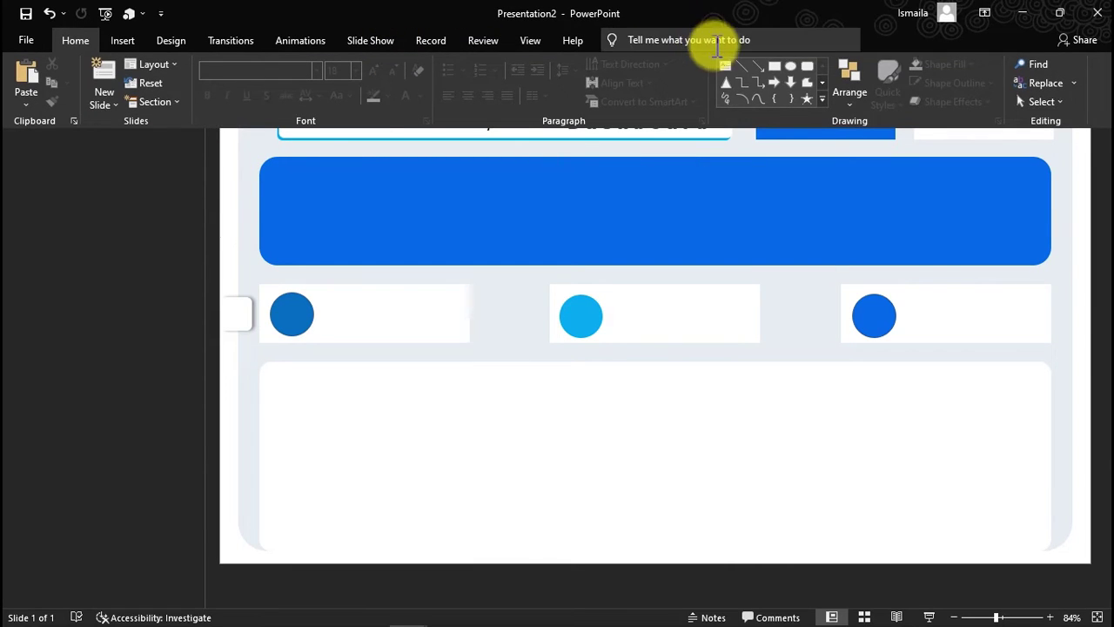
click(607, 202)
click(271, 384)
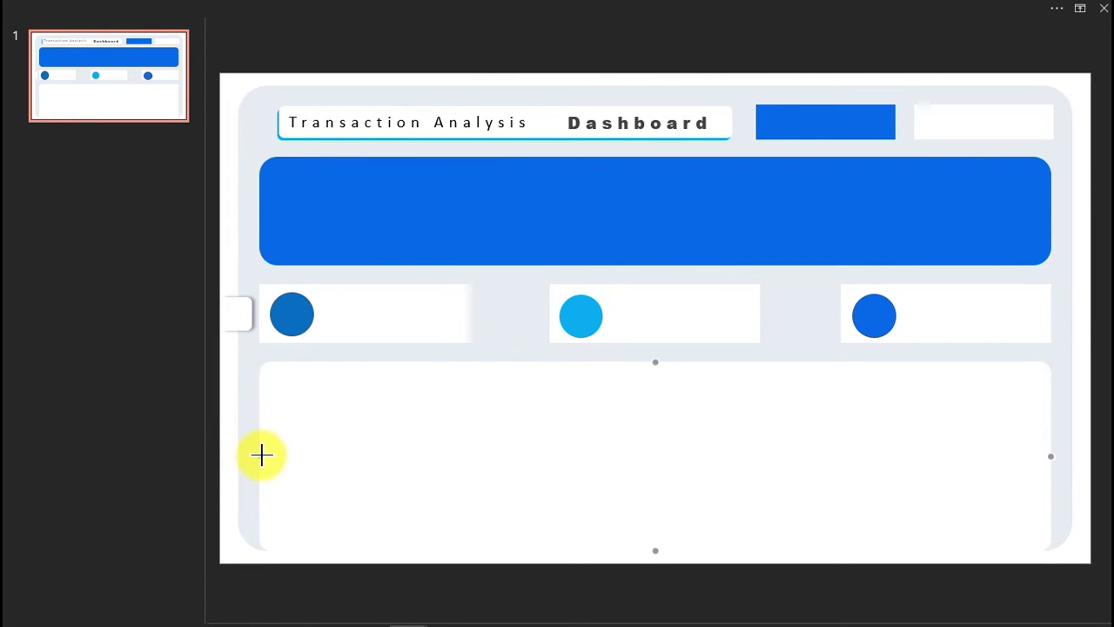
drag(261, 453, 1052, 456)
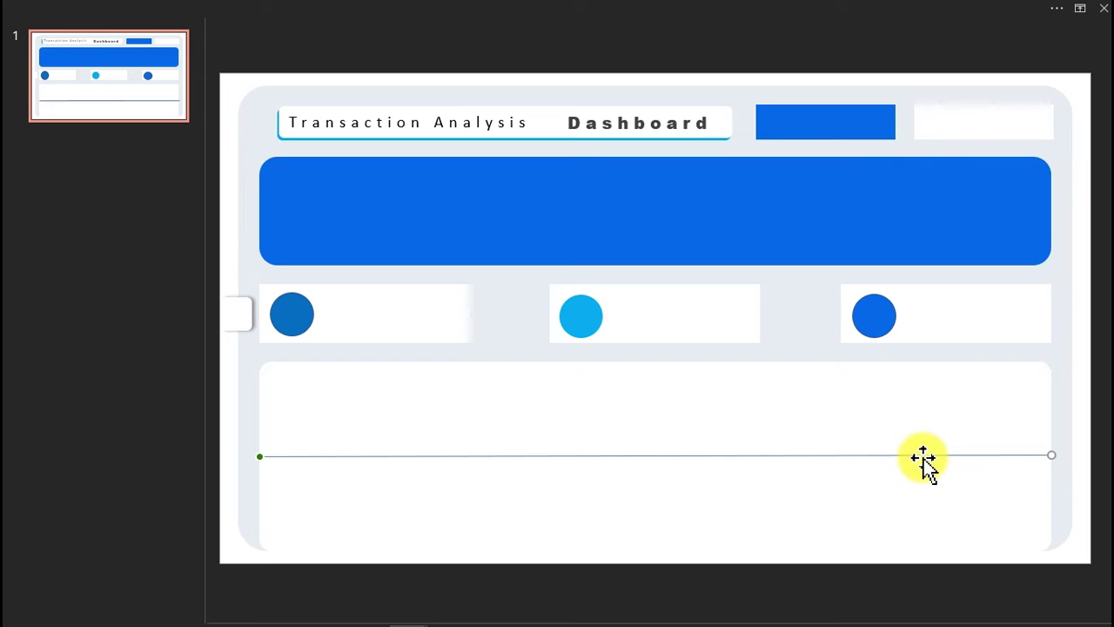
- Move the horizontal line up to just below the lower white panel's upper edge
key(Up)
key(Up)
key(Up)
key(Up)
key(Up)
key(Up)
key(Up)
key(Up)
key(Up)
key(Up)
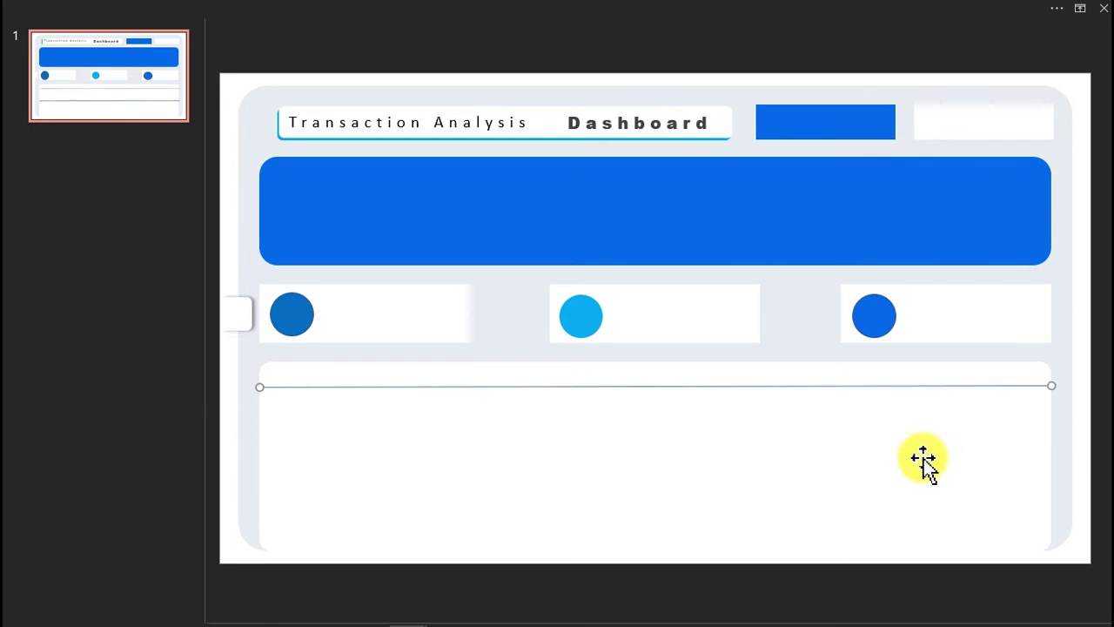
key(Down)
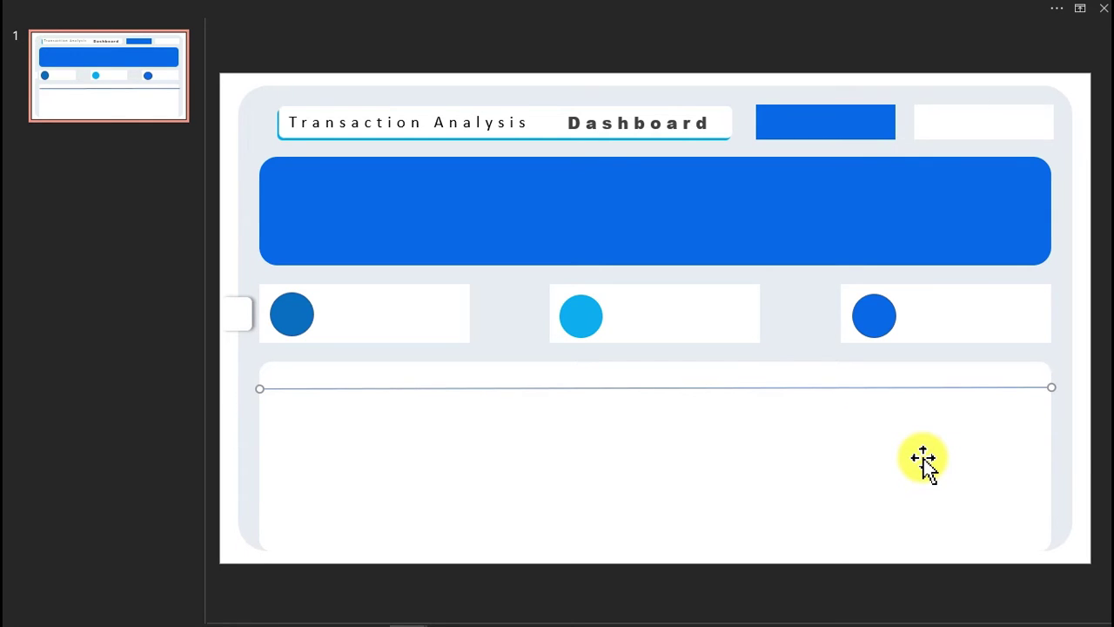
- Recolour the divider line with a grey shade from the white theme colours and close the shape formatting settings
right_click(840, 391)
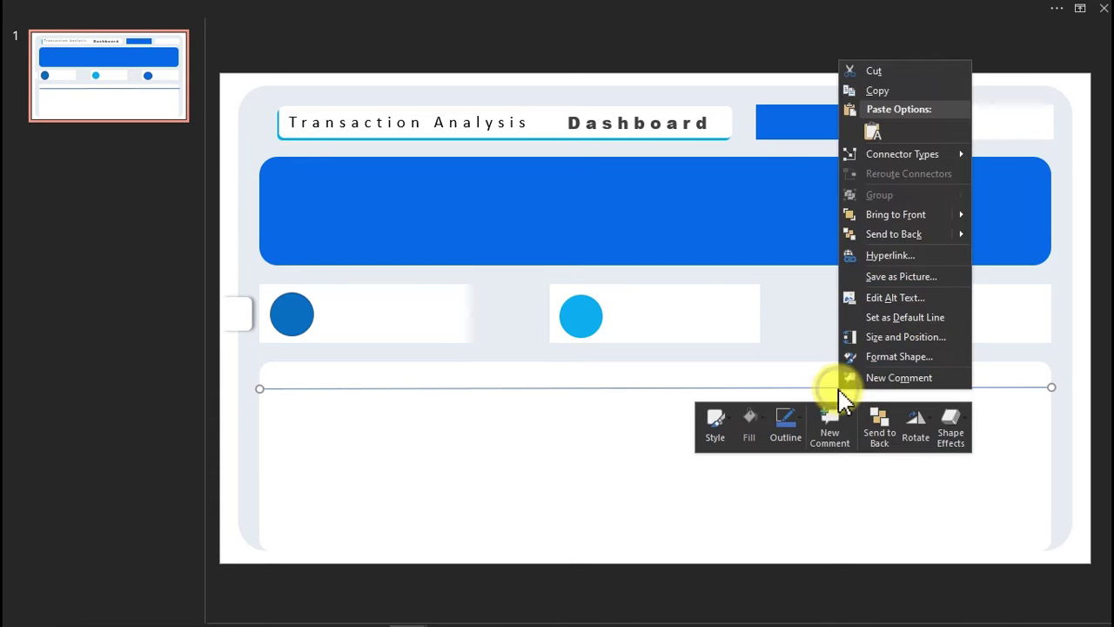
click(907, 359)
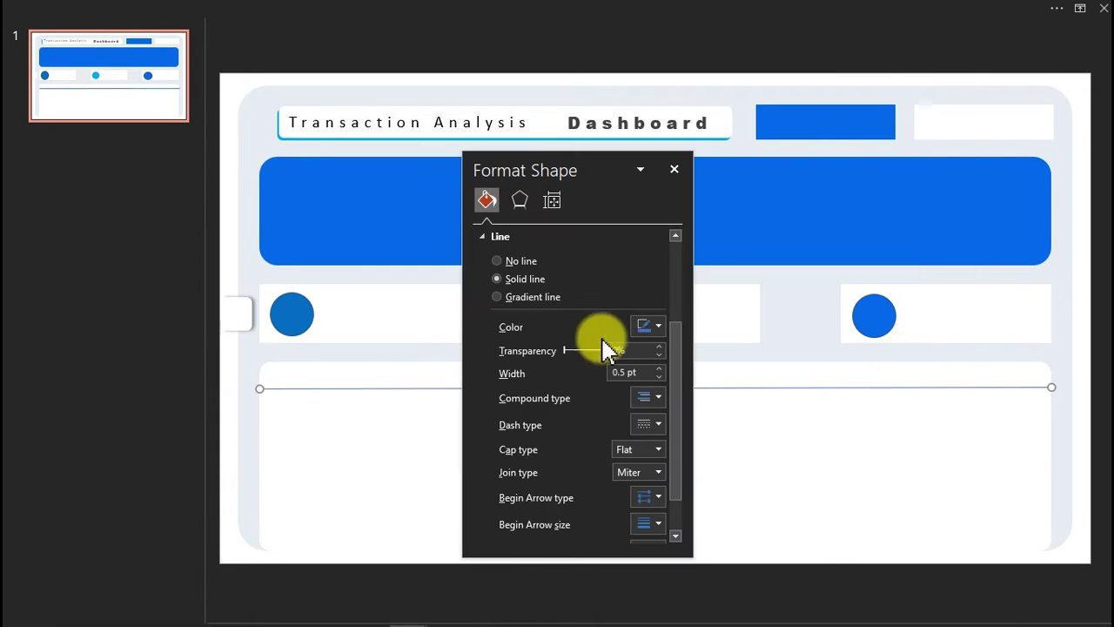
click(657, 327)
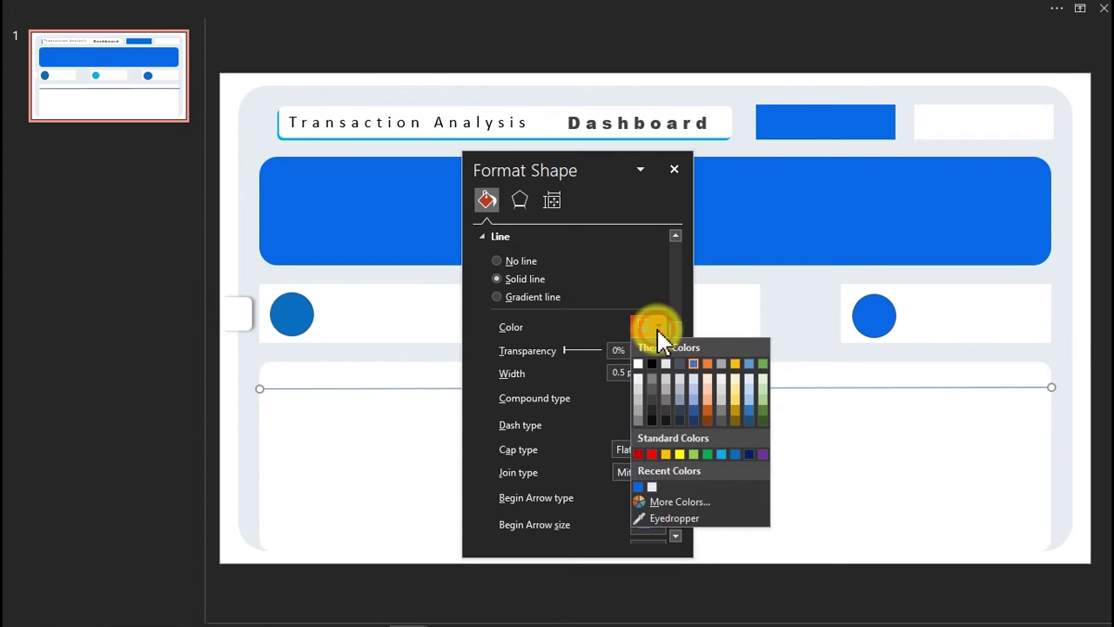
click(639, 399)
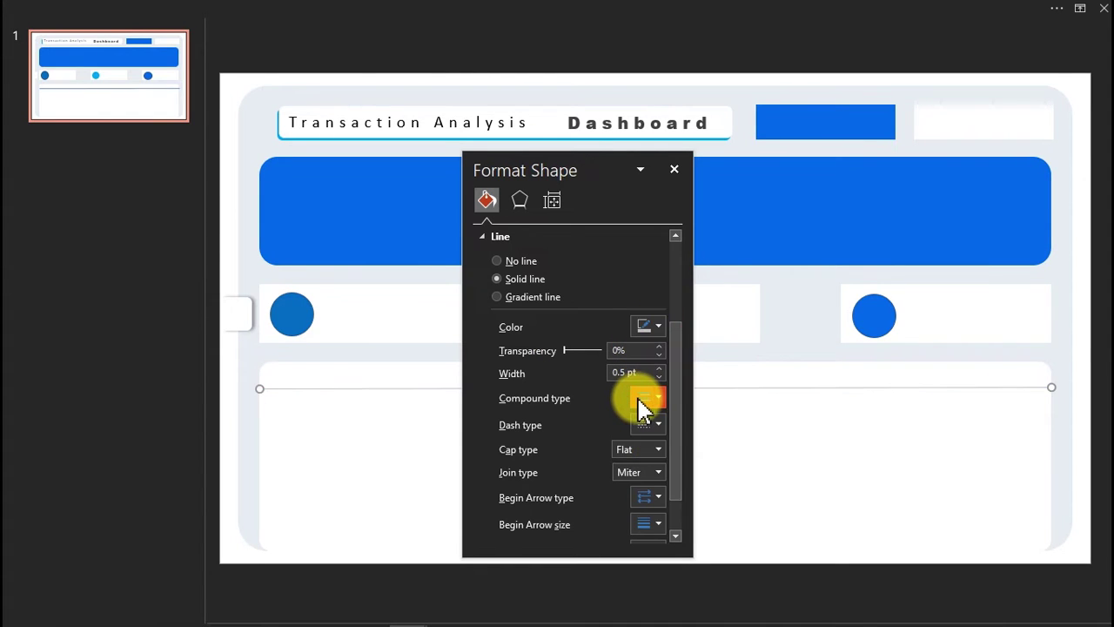
click(653, 326)
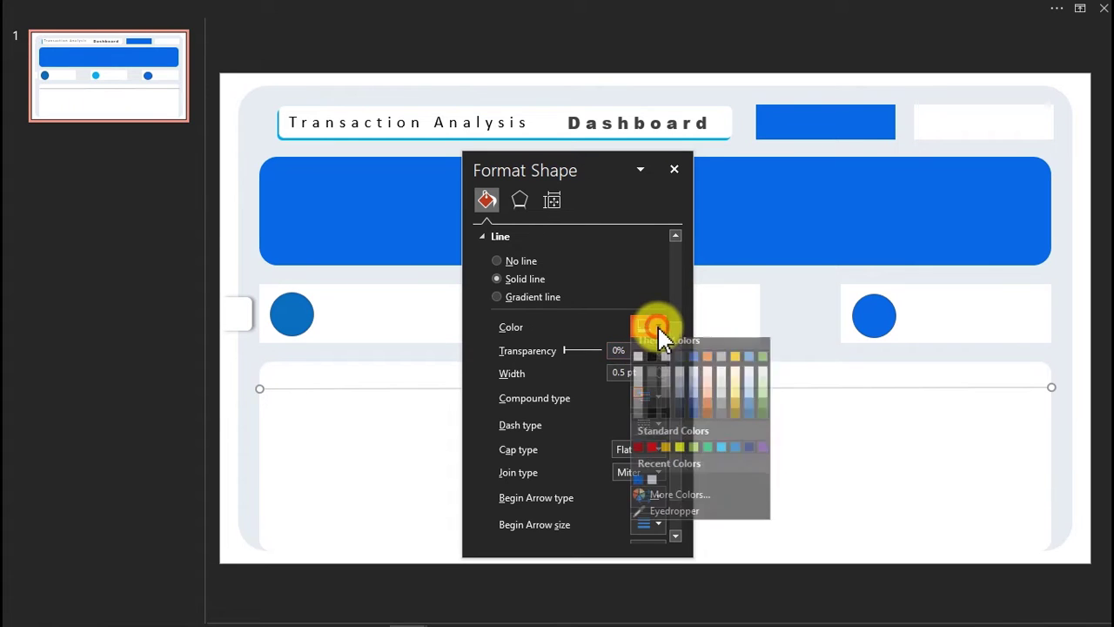
click(645, 383)
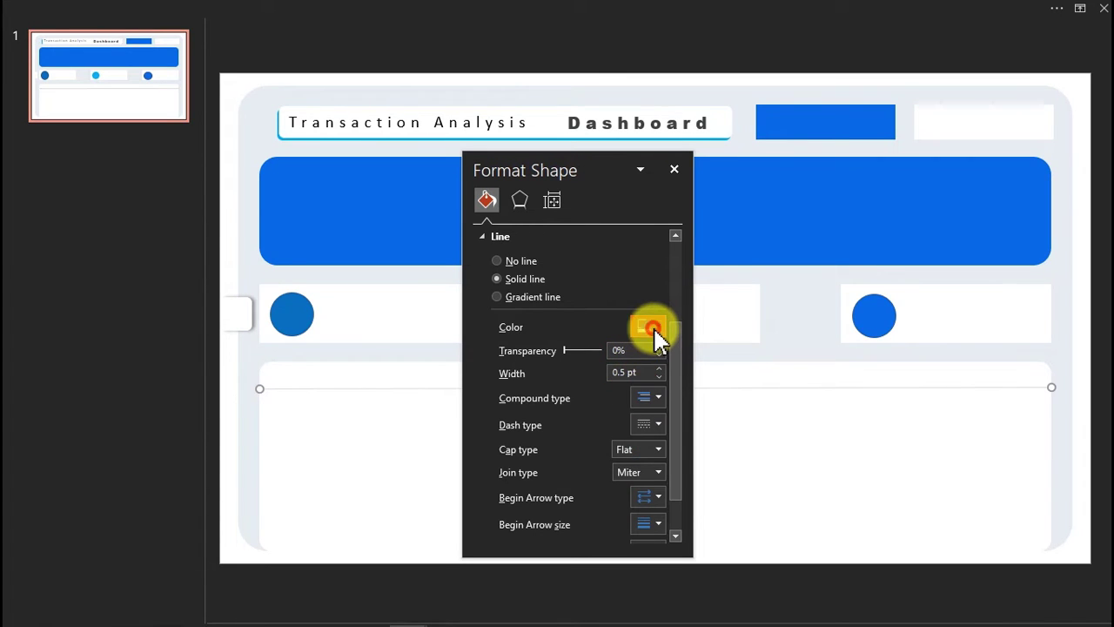
click(653, 329)
click(640, 396)
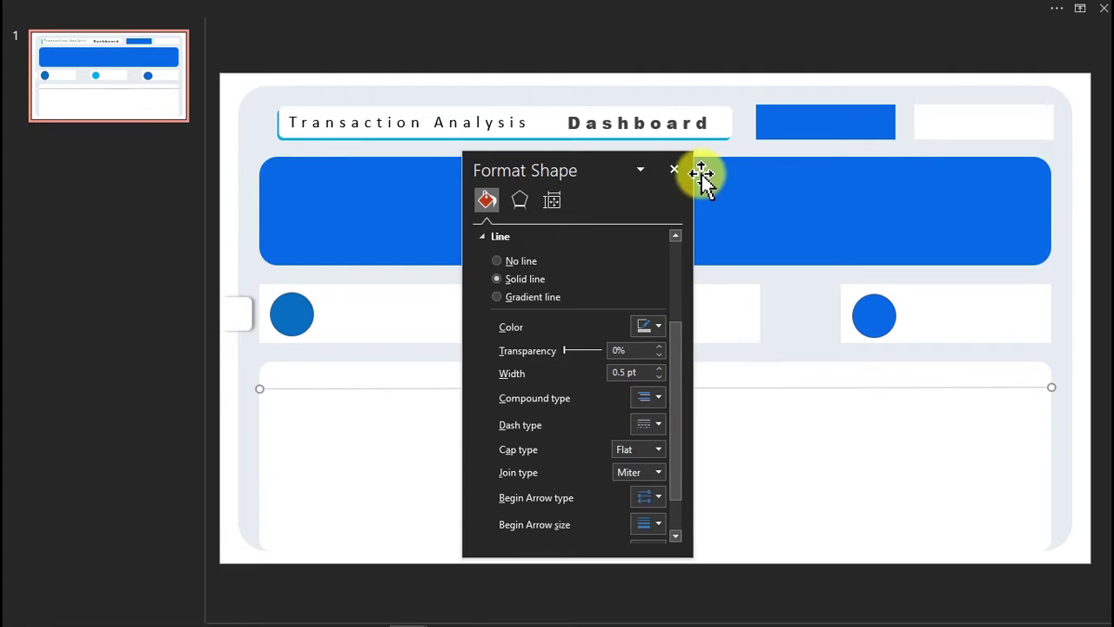
click(674, 168)
click(243, 95)
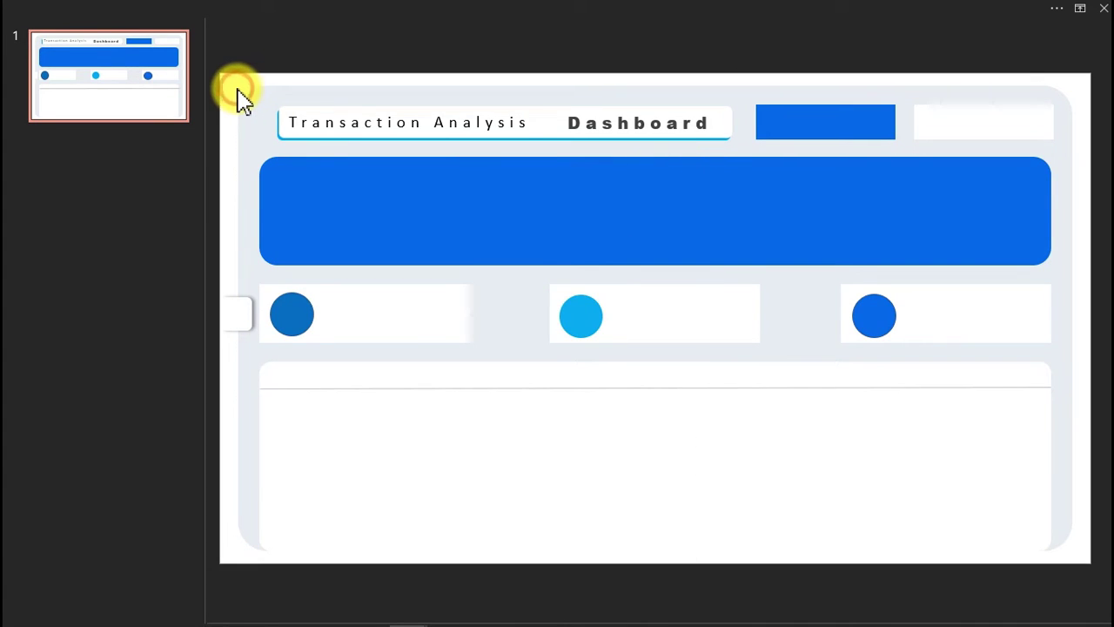
- Preview the open Editable file.pptm presentation for comparison and return to Presentation2
mouse_move(303, 613)
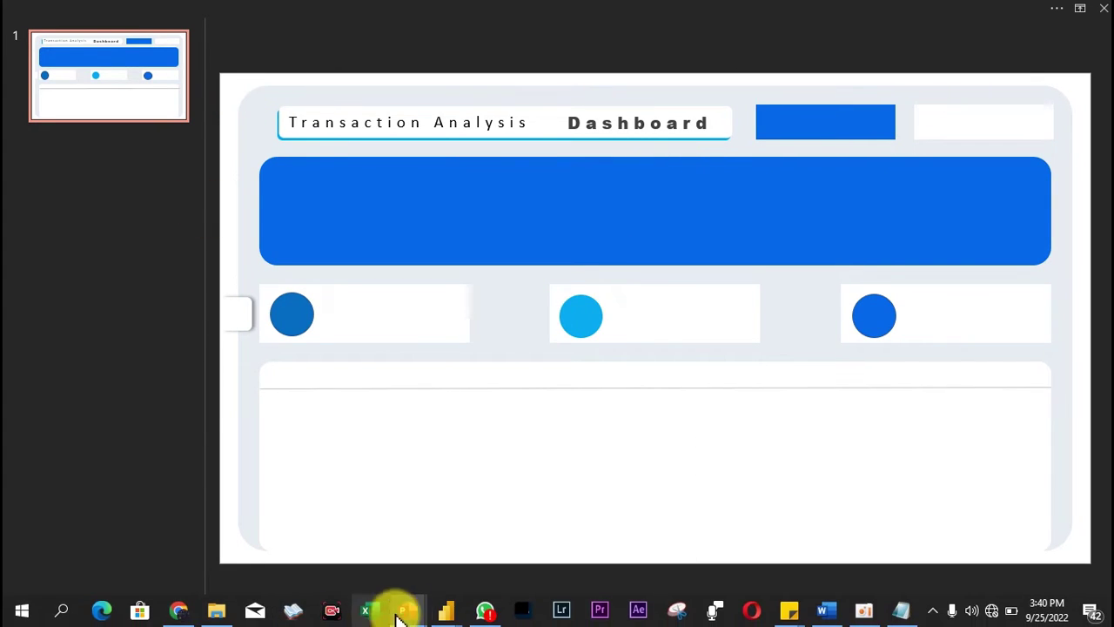
mouse_move(423, 604)
mouse_move(358, 572)
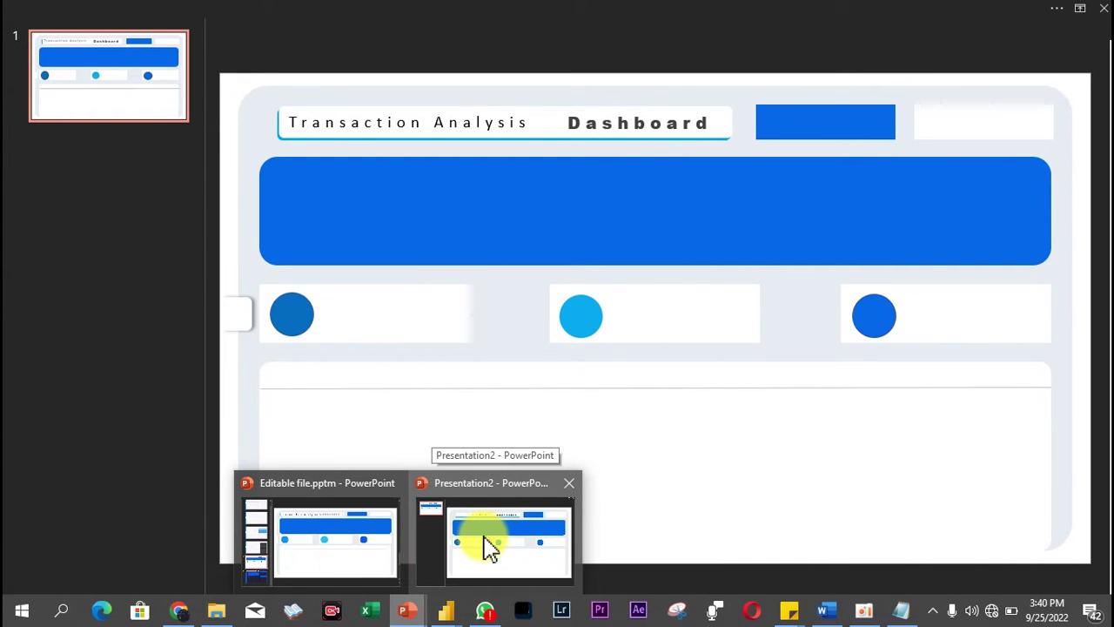
click(489, 545)
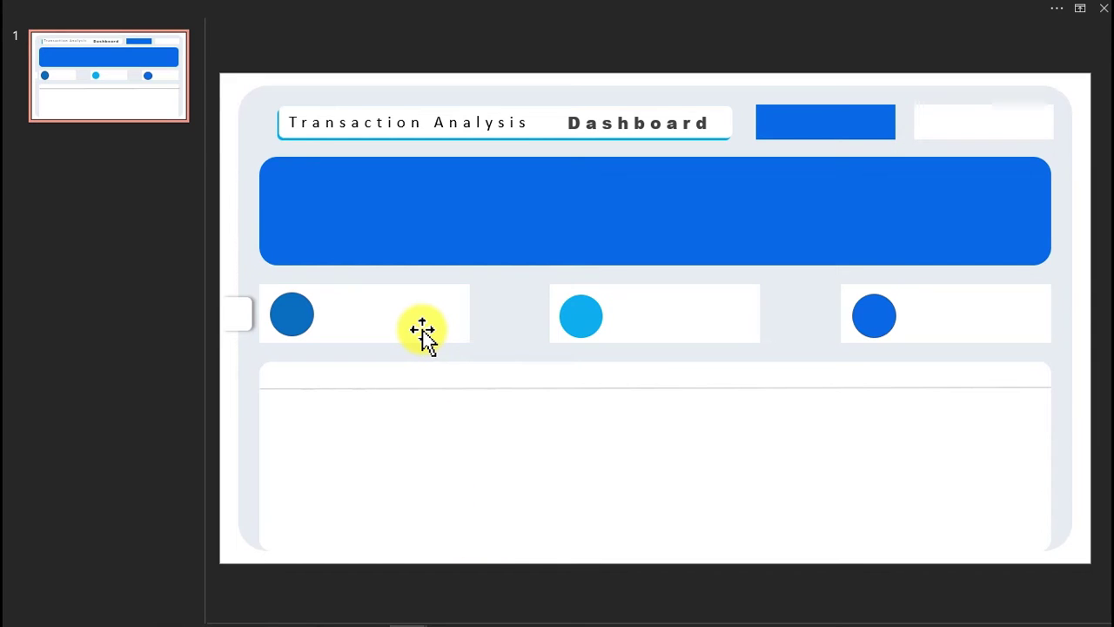
- Start exporting the presentation by changing its file type and saving it as another file type
click(99, 6)
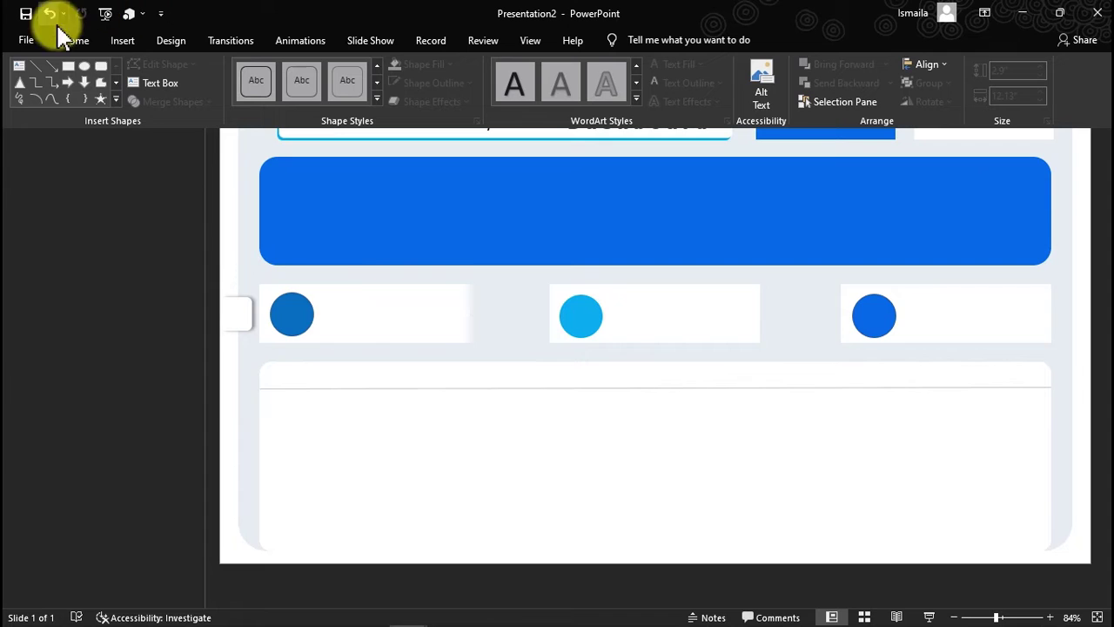
click(33, 39)
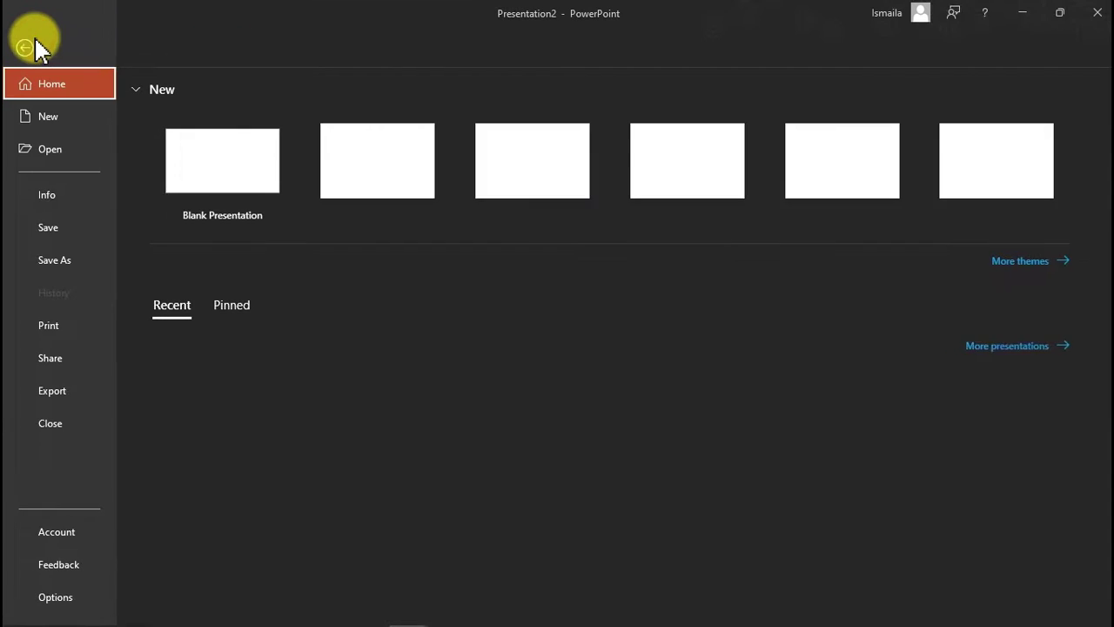
click(72, 397)
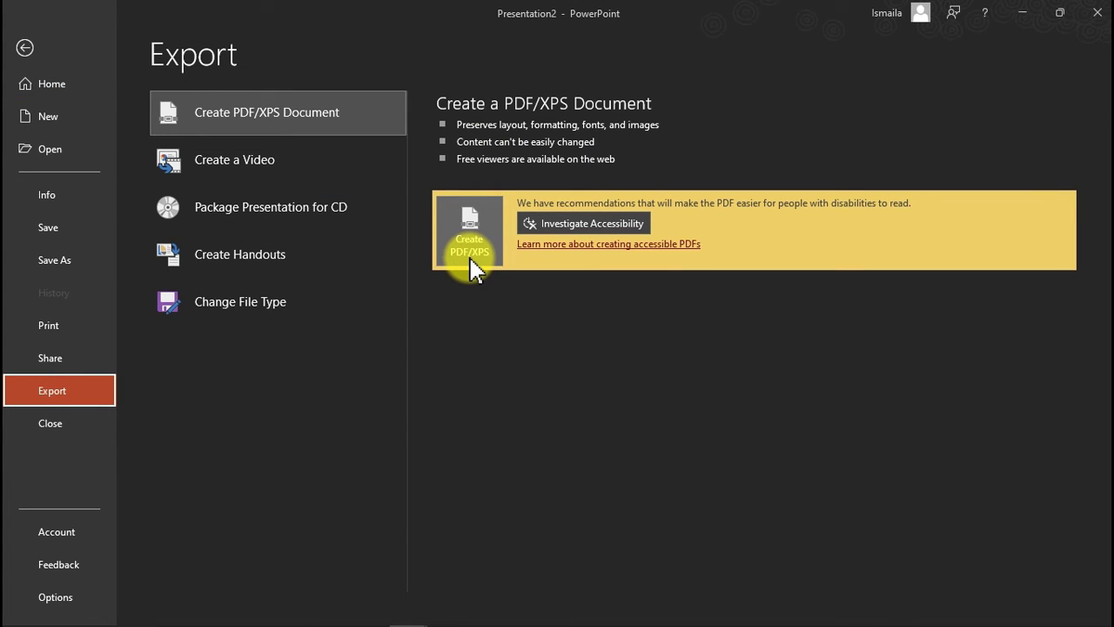
click(241, 319)
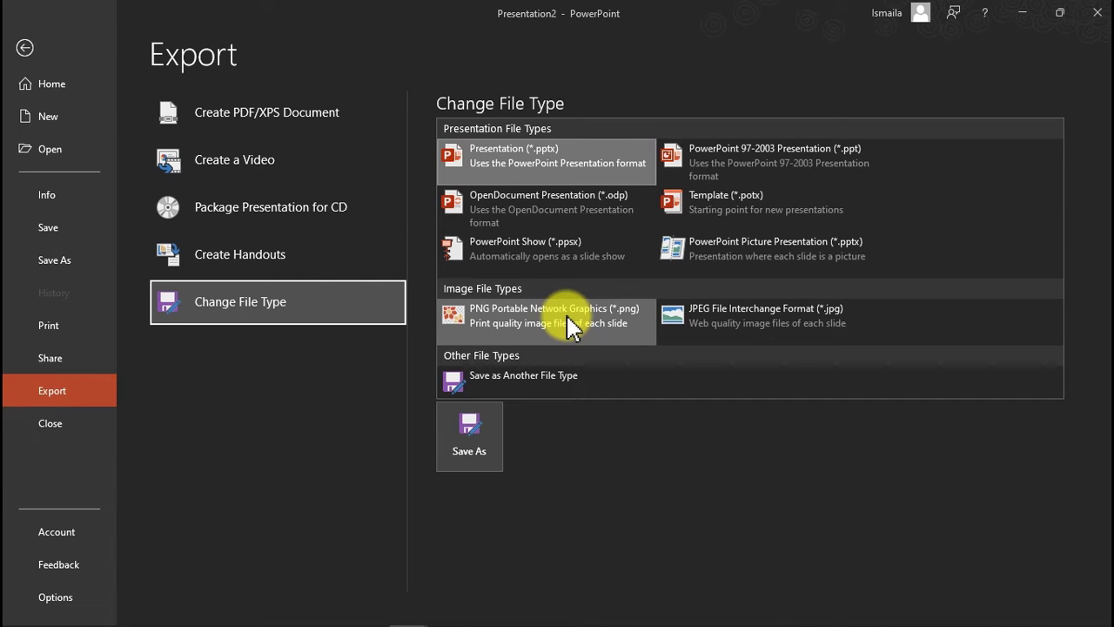
click(512, 383)
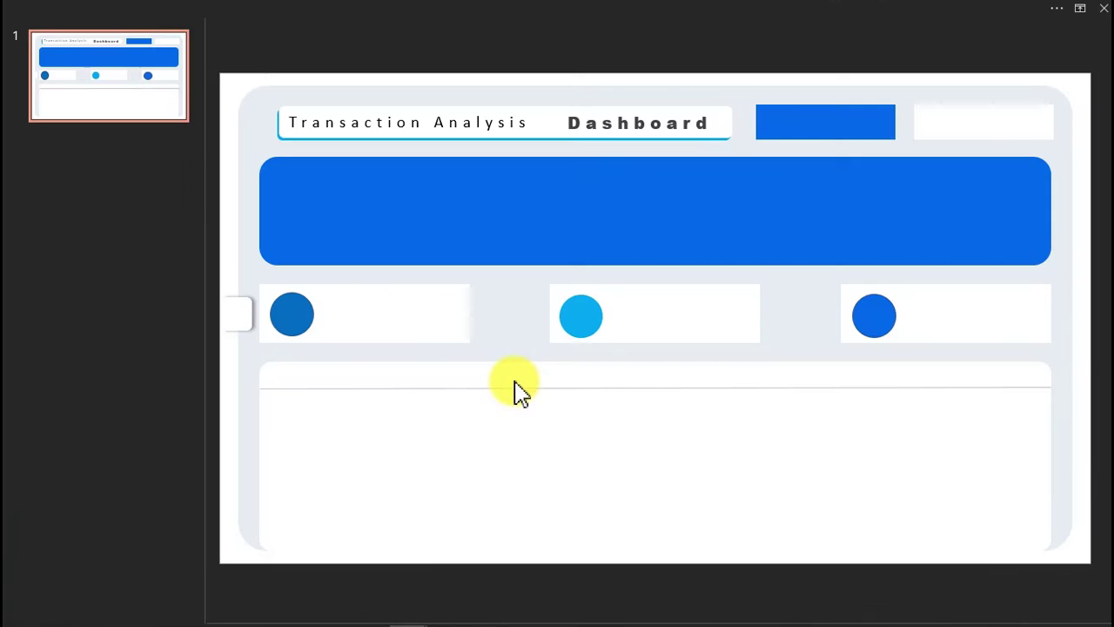
click(513, 383)
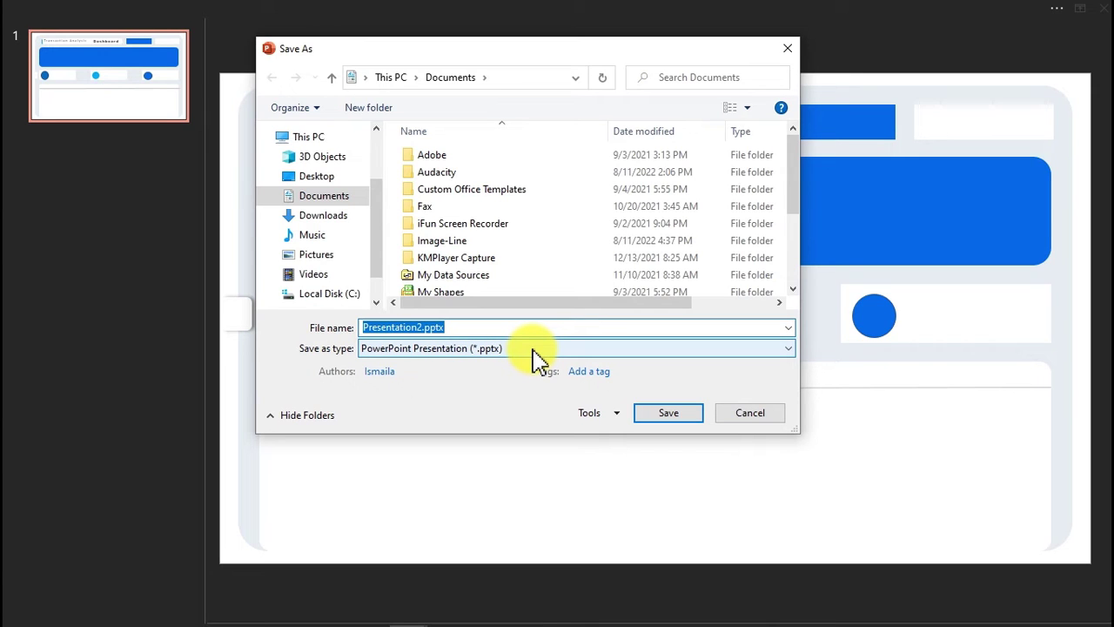
- Choose GIF Graphics Interchange Format with the file name ashjshjshjsd for the export, and cancel the save
click(531, 350)
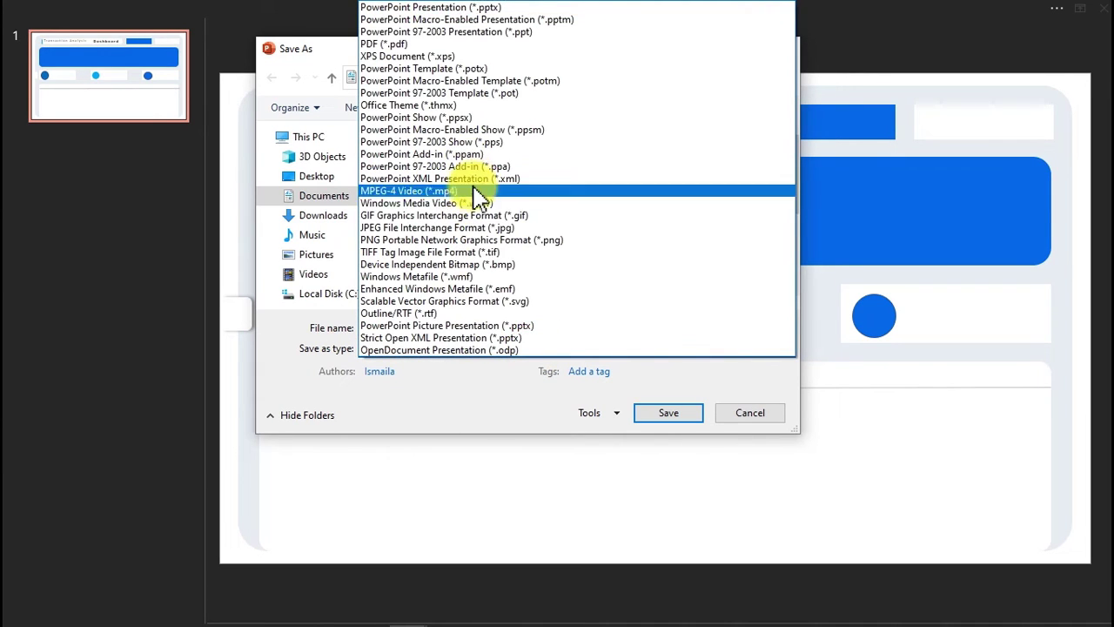
click(498, 216)
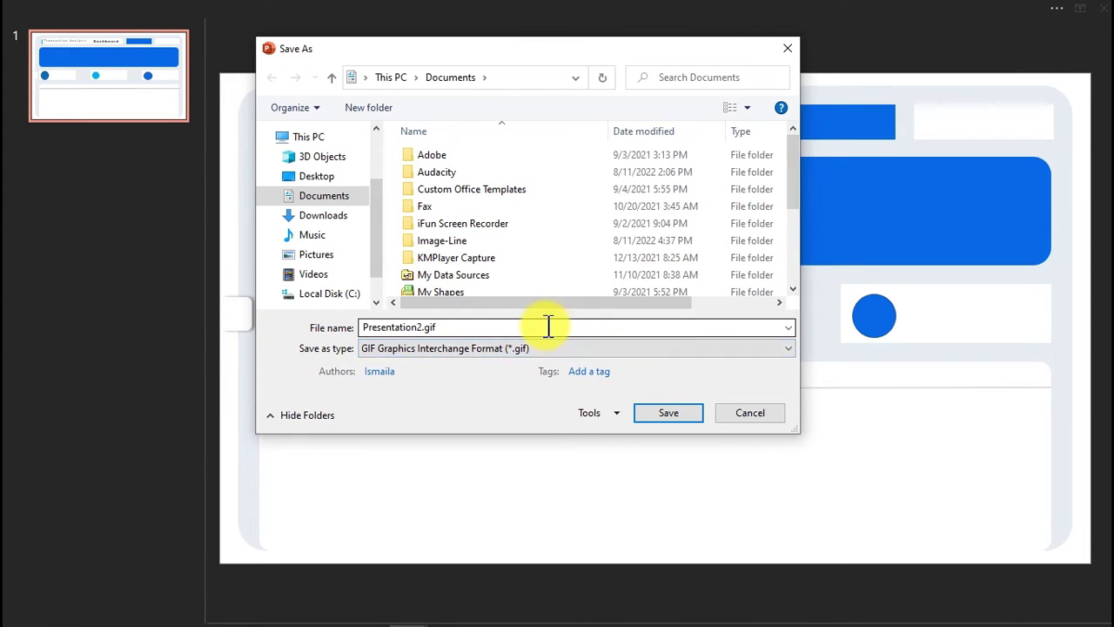
double_click(716, 328)
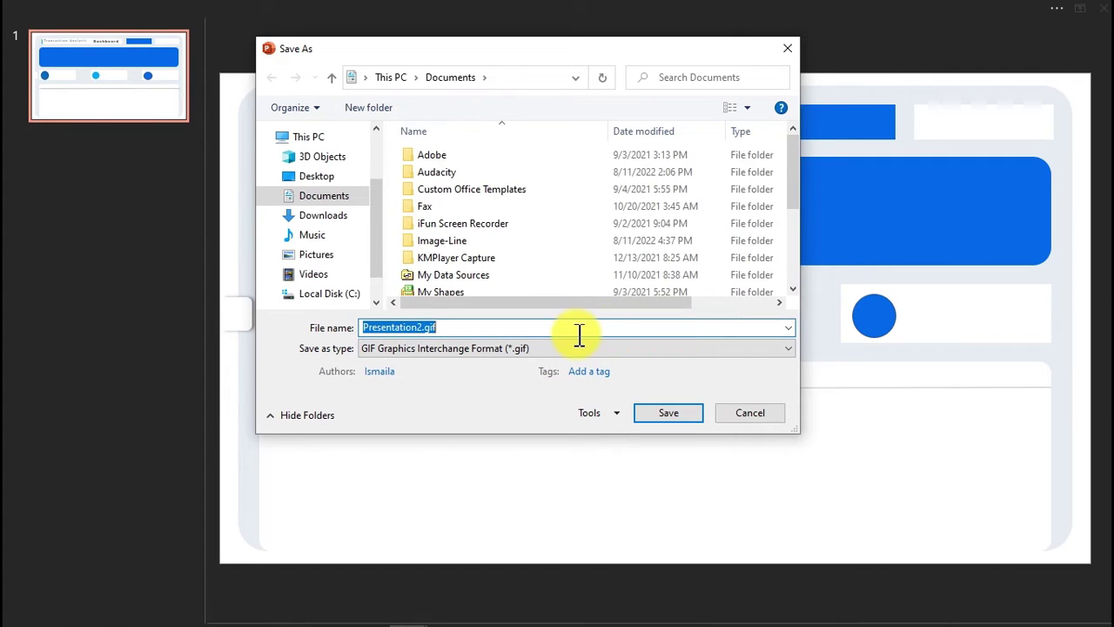
text(ashjshjshjsd)
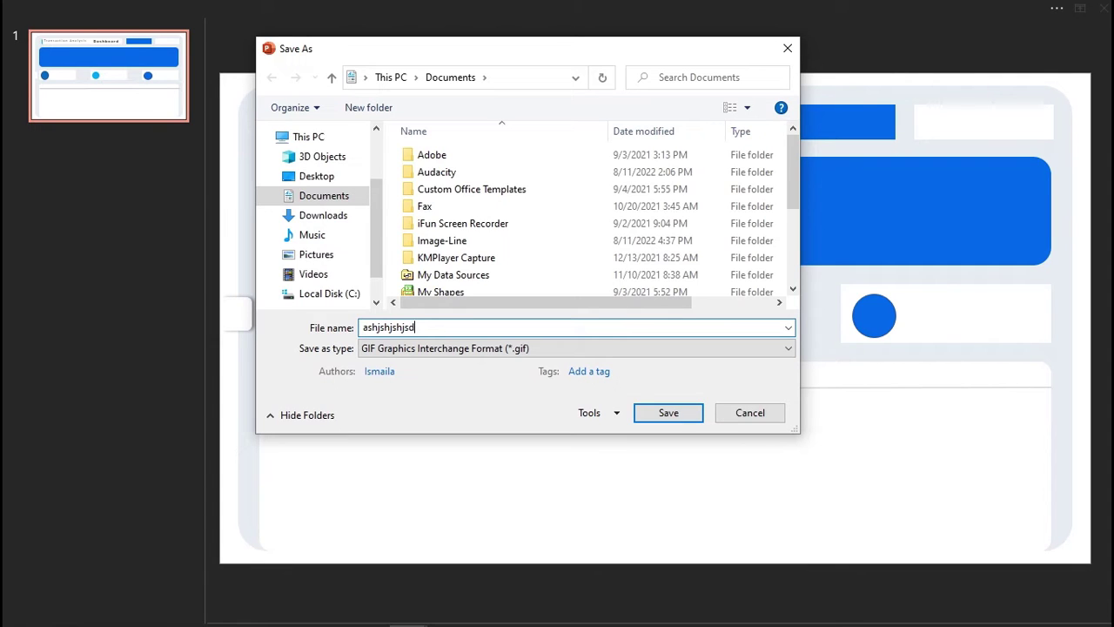
click(735, 416)
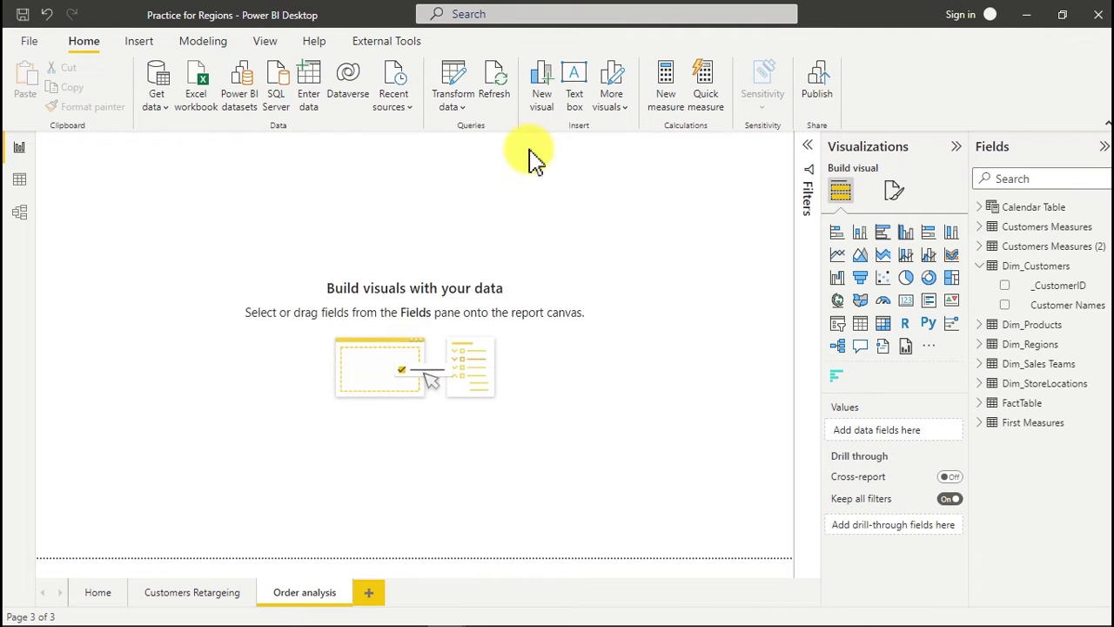
- In Power BI Desktop, start choosing an image file for the Order analysis page's canvas background
click(897, 193)
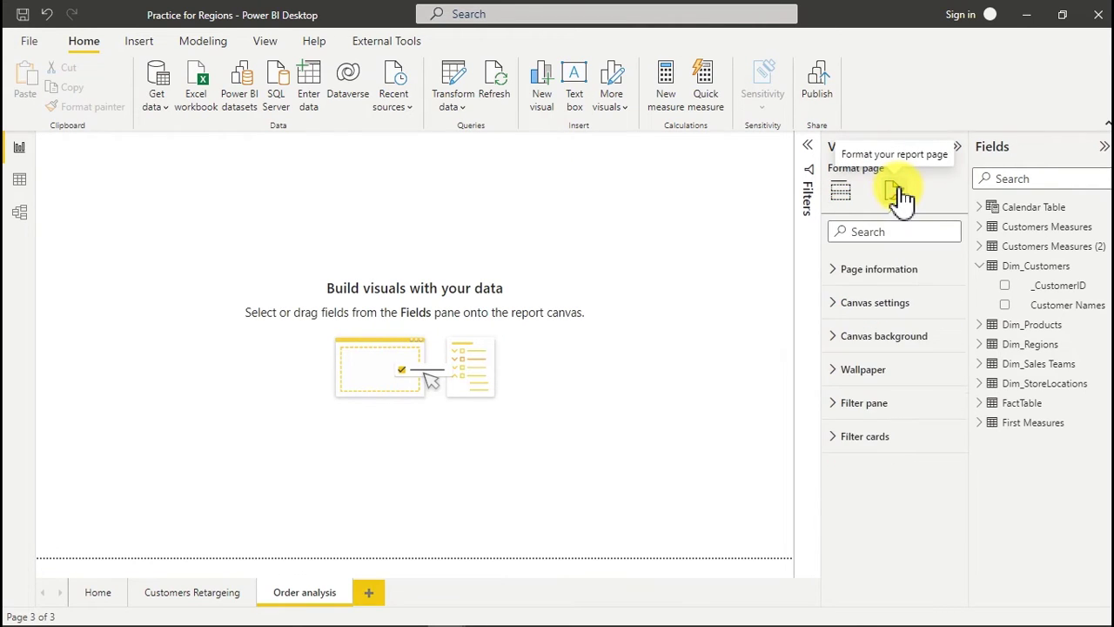
click(845, 341)
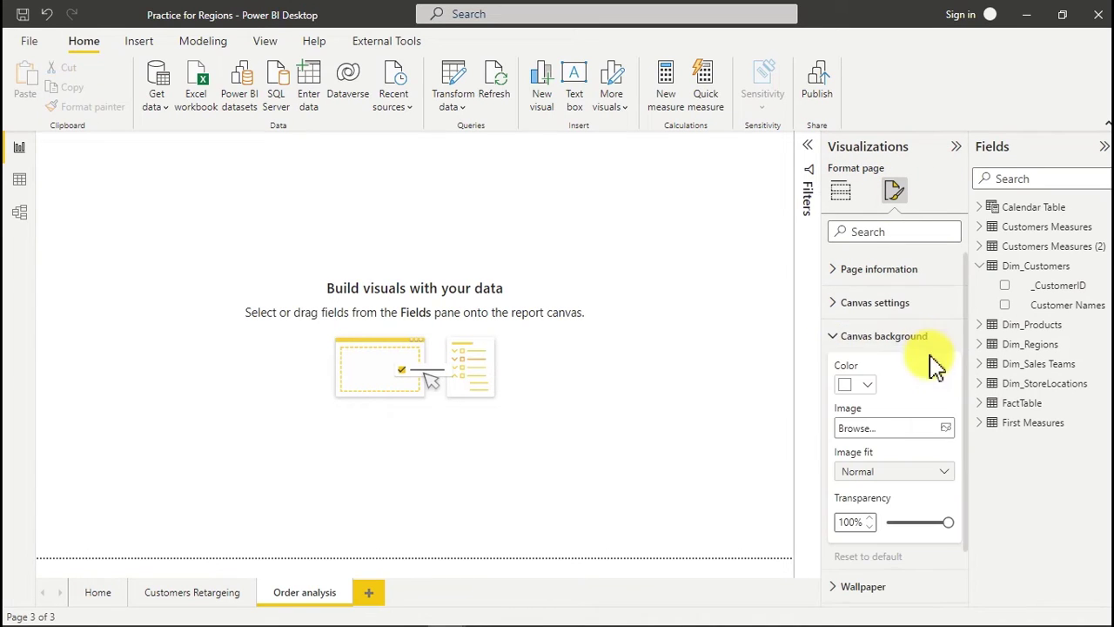
click(948, 430)
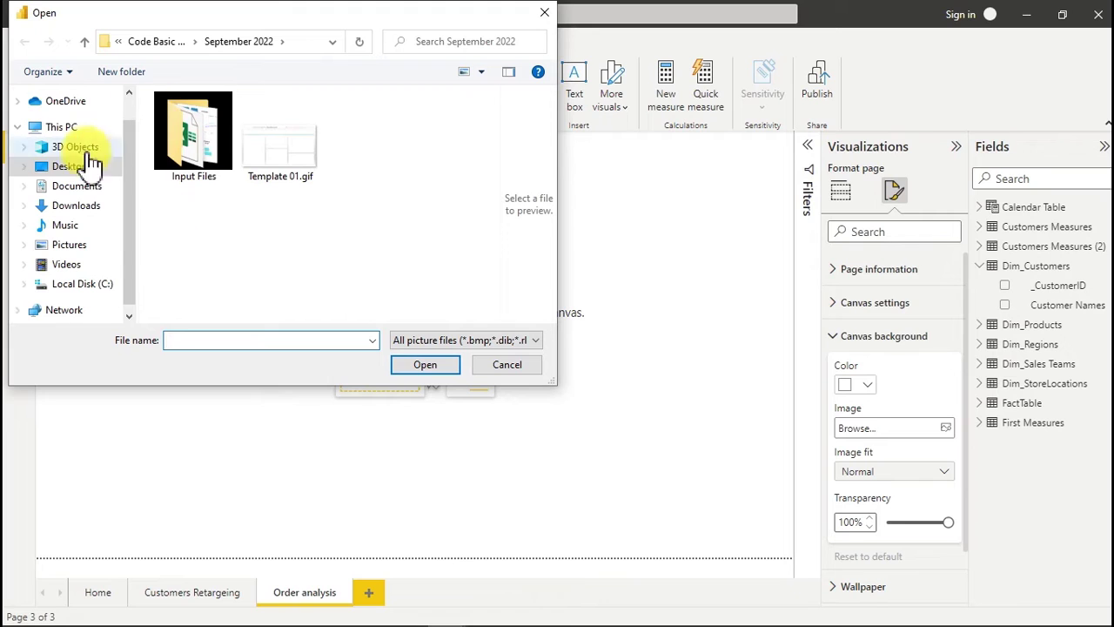
- Load Transaction template.jpg from the Regional Sales Dashboard Resources folder as the canvas background image
click(78, 172)
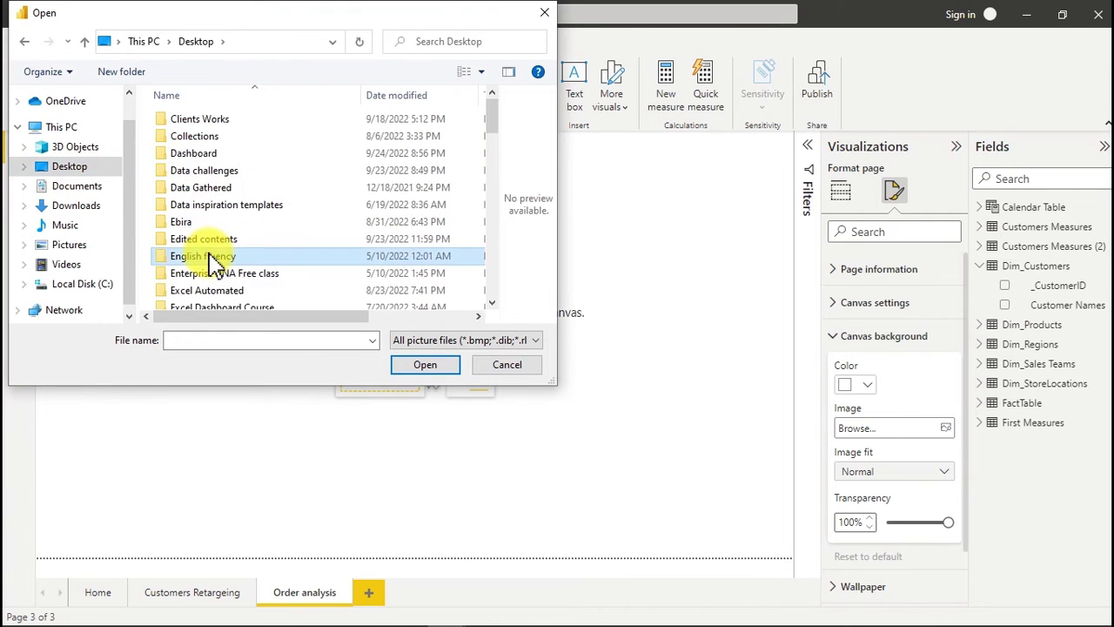
scroll(209, 252, down, 8)
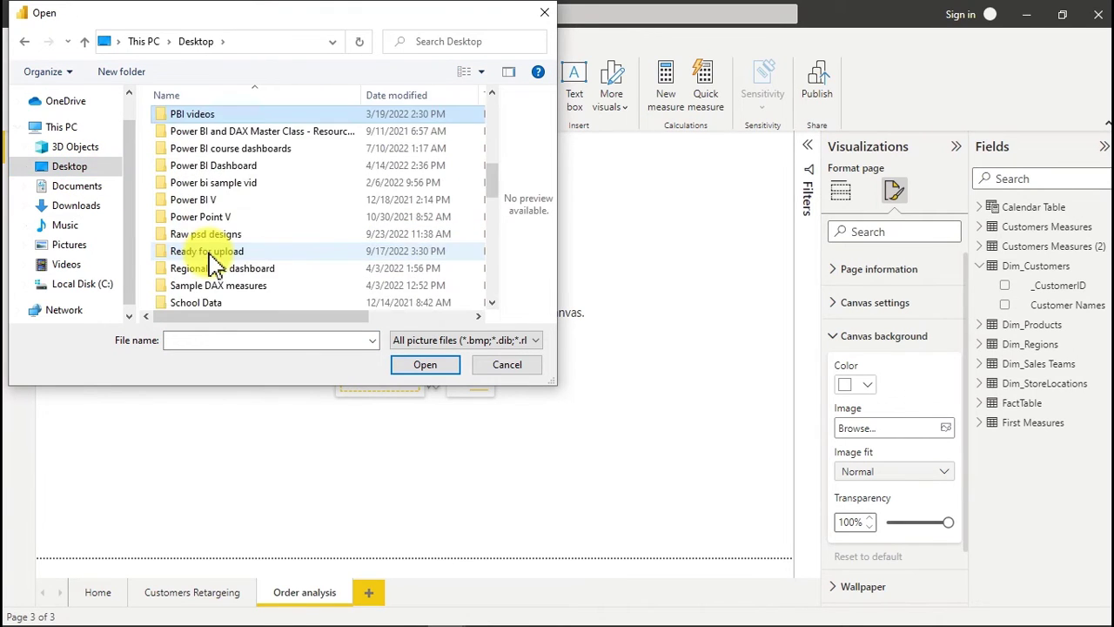
double_click(224, 151)
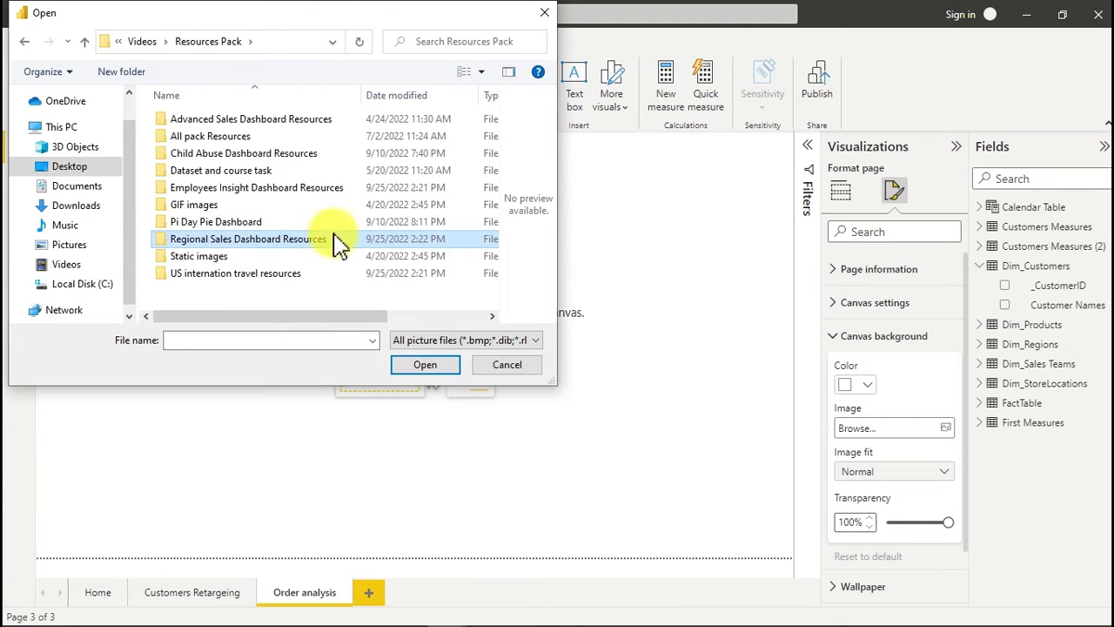
double_click(258, 240)
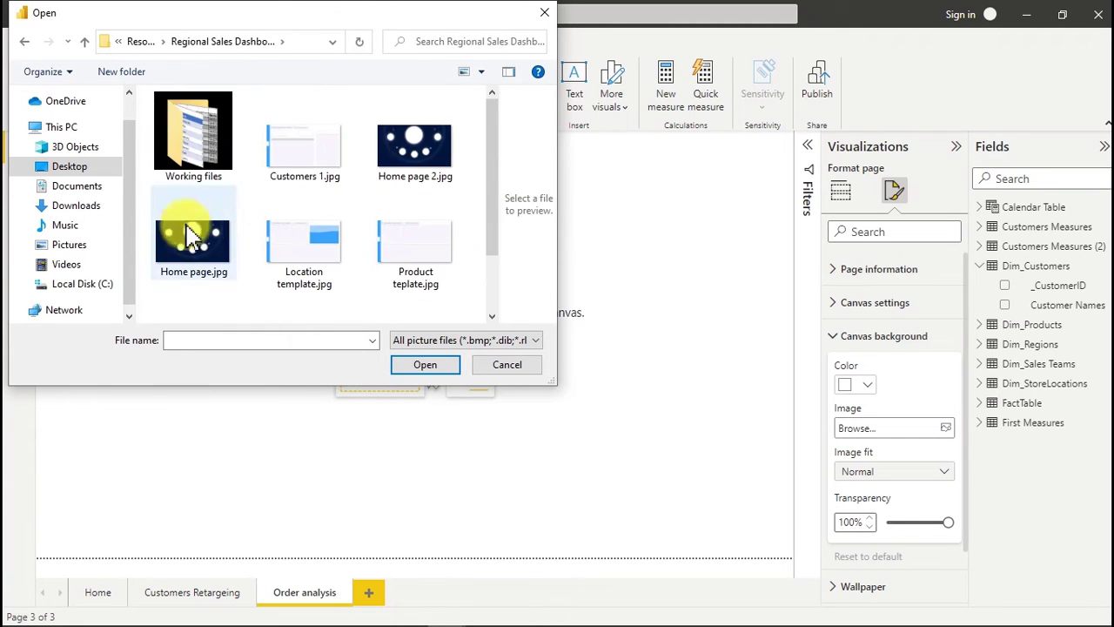
mouse_move(494, 141)
mouse_down()
mouse_move(495, 211)
mouse_move(492, 167)
mouse_move(476, 234)
mouse_move(490, 275)
mouse_up()
click(420, 280)
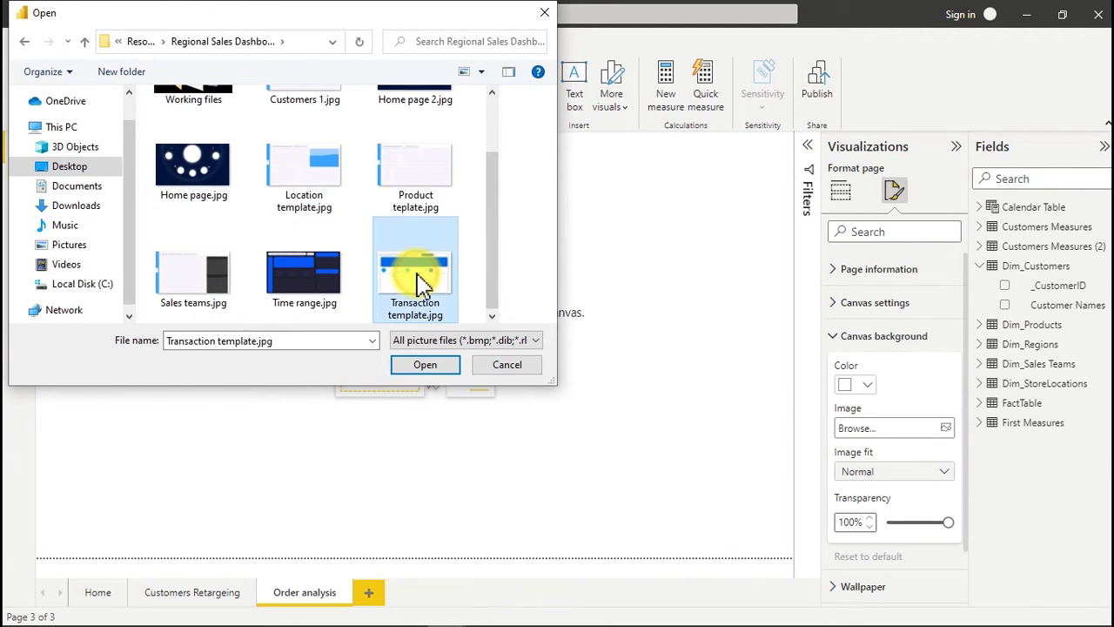
double_click(420, 280)
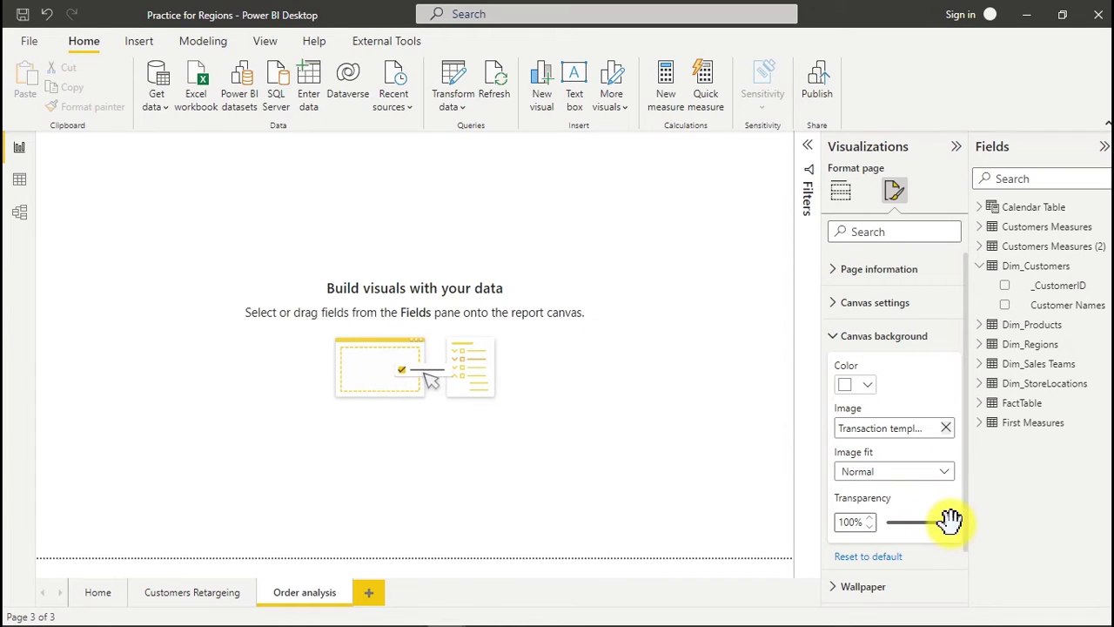
- Set the canvas background's transparency to 0% and its image fit to Fit, after trying Fill
drag(950, 520, 879, 540)
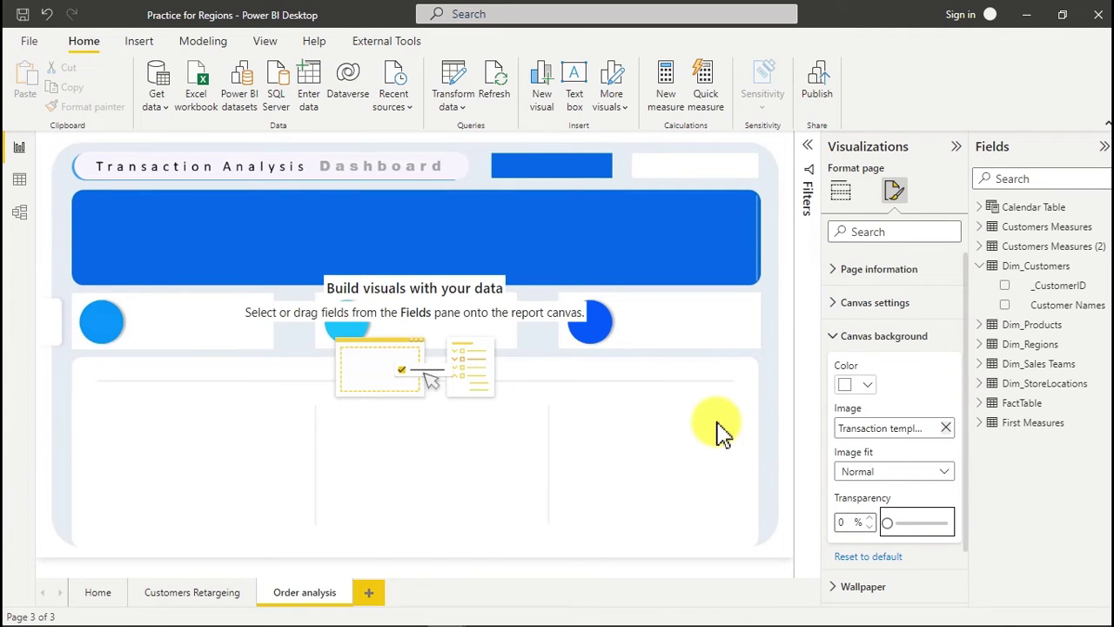
click(870, 475)
click(865, 514)
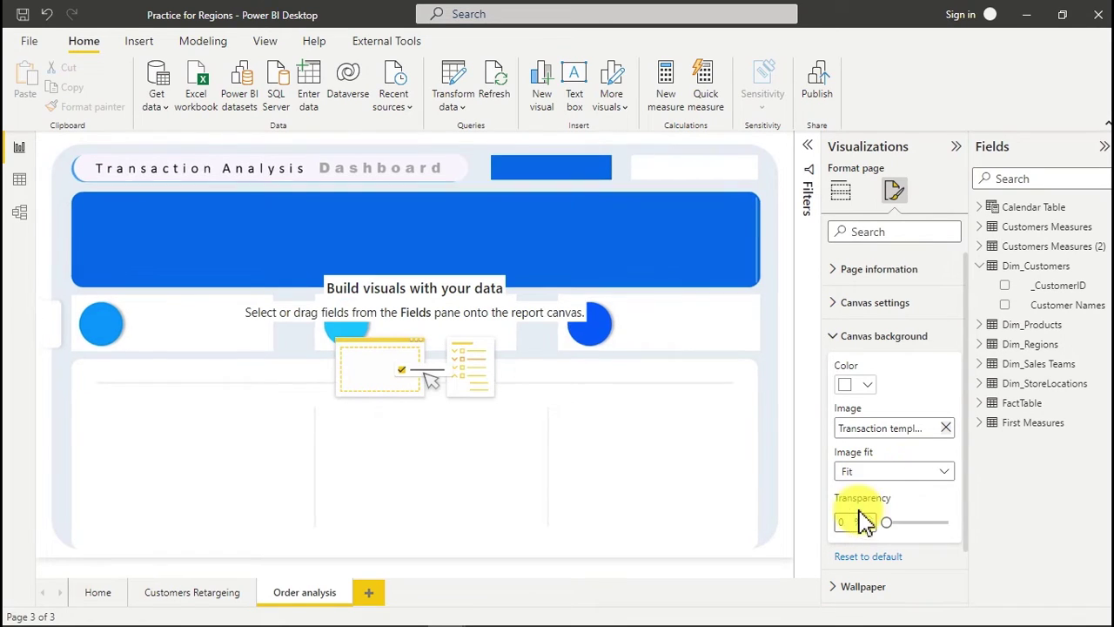
click(938, 477)
click(856, 530)
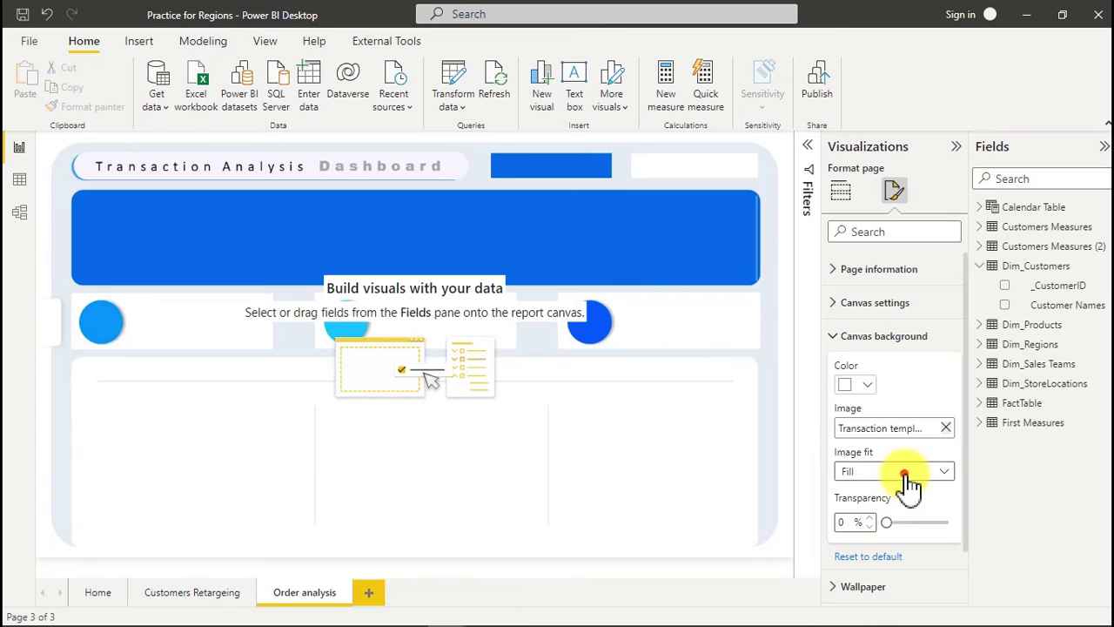
click(910, 472)
click(864, 511)
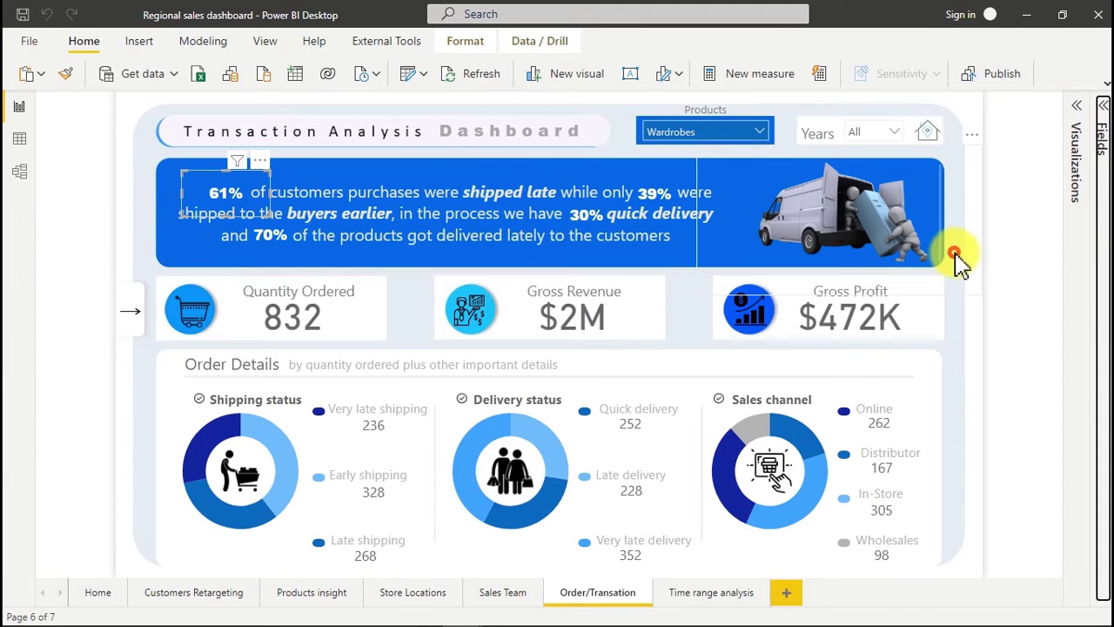
- Examine the finished Order/Transation page in the Regional sales dashboard file and return to the Practice for Regions report
click(958, 262)
click(945, 386)
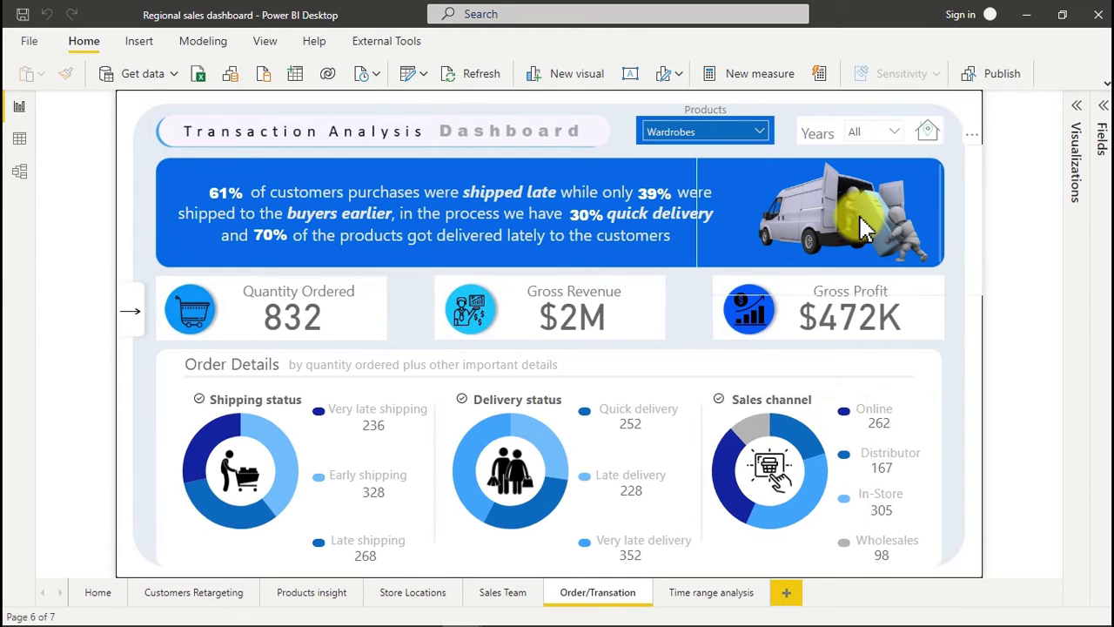
mouse_move(461, 620)
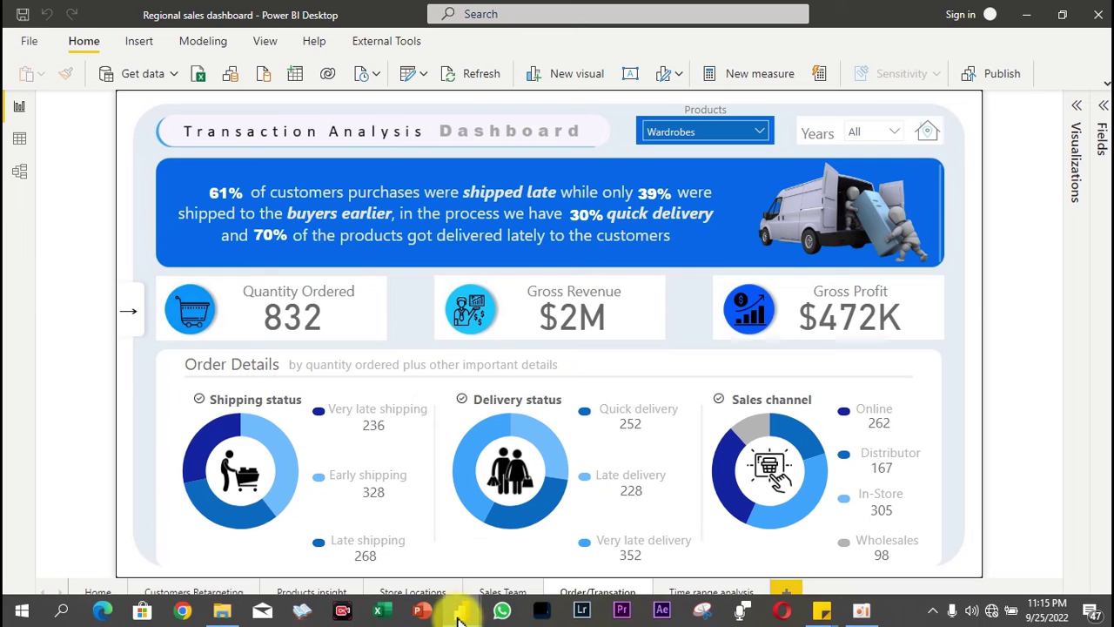
click(442, 575)
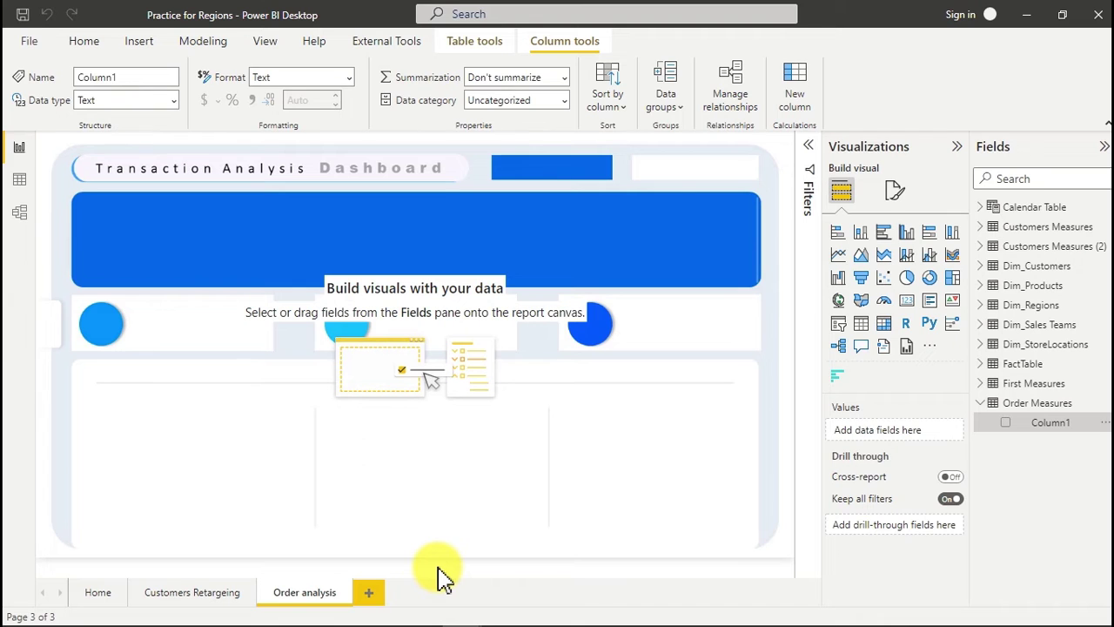
- Examine the Delivery Status, Shipping Status and Order Quantity columns in FactTable's data and return to the report page
click(19, 180)
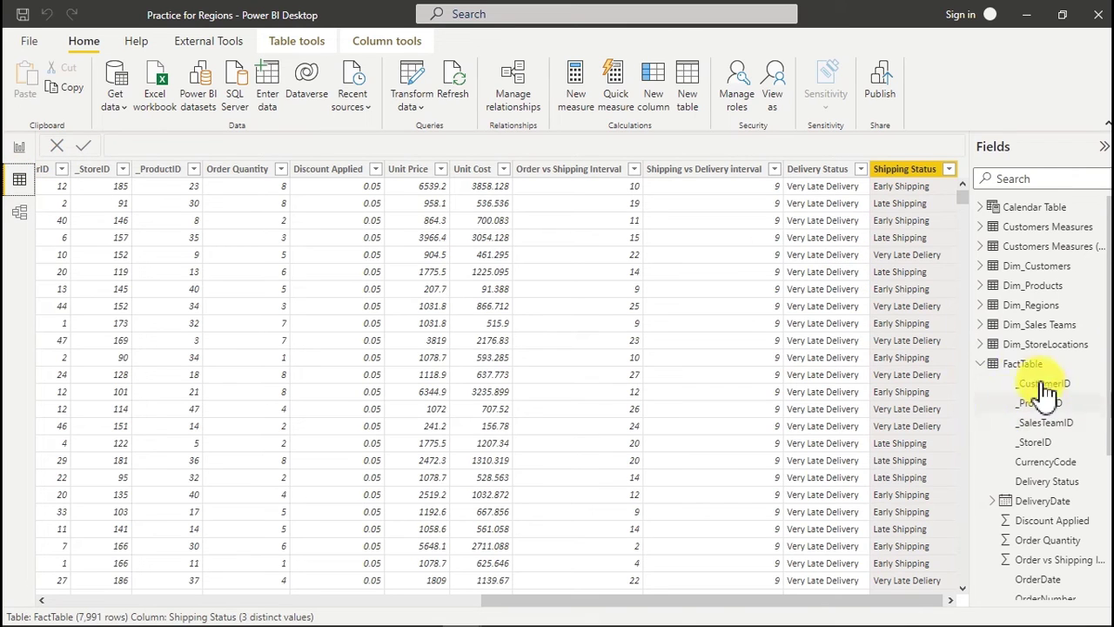
click(984, 366)
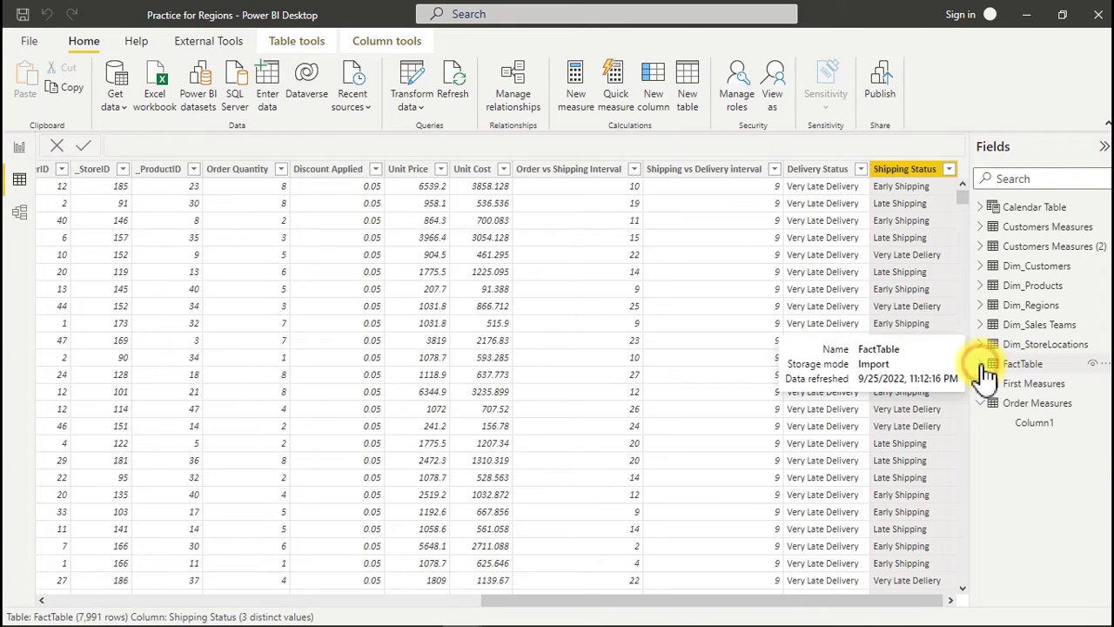
click(1033, 366)
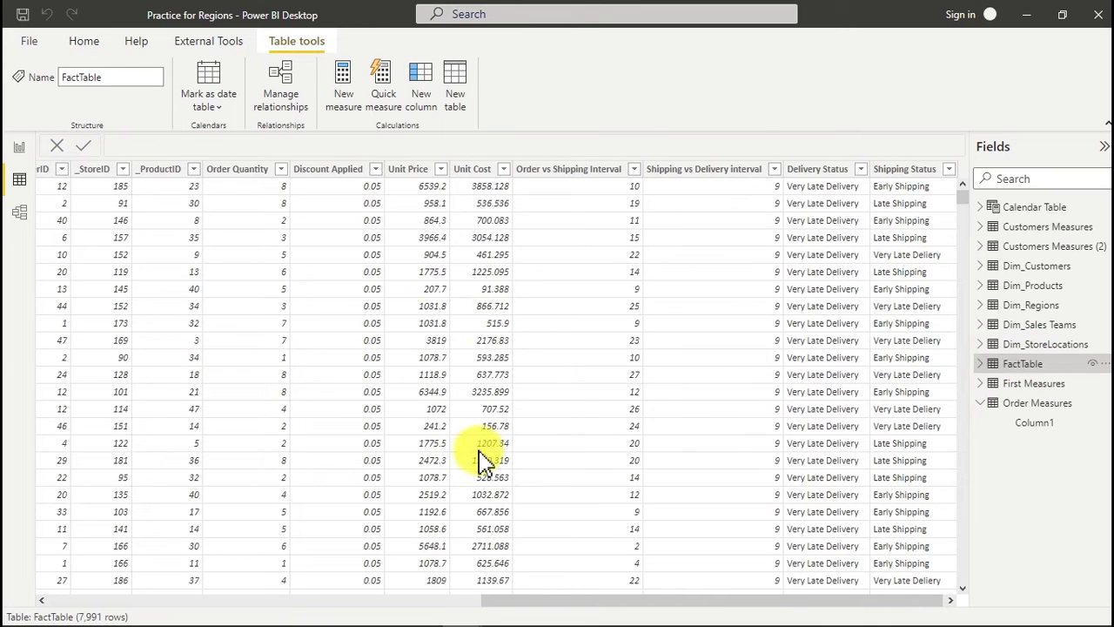
drag(687, 606, 722, 612)
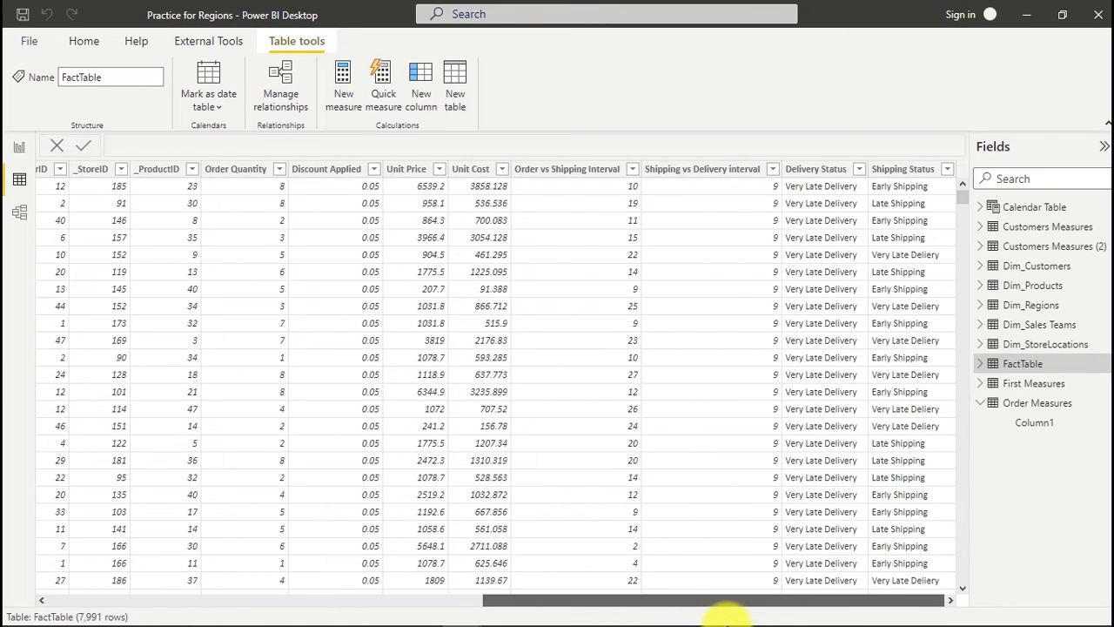
click(816, 174)
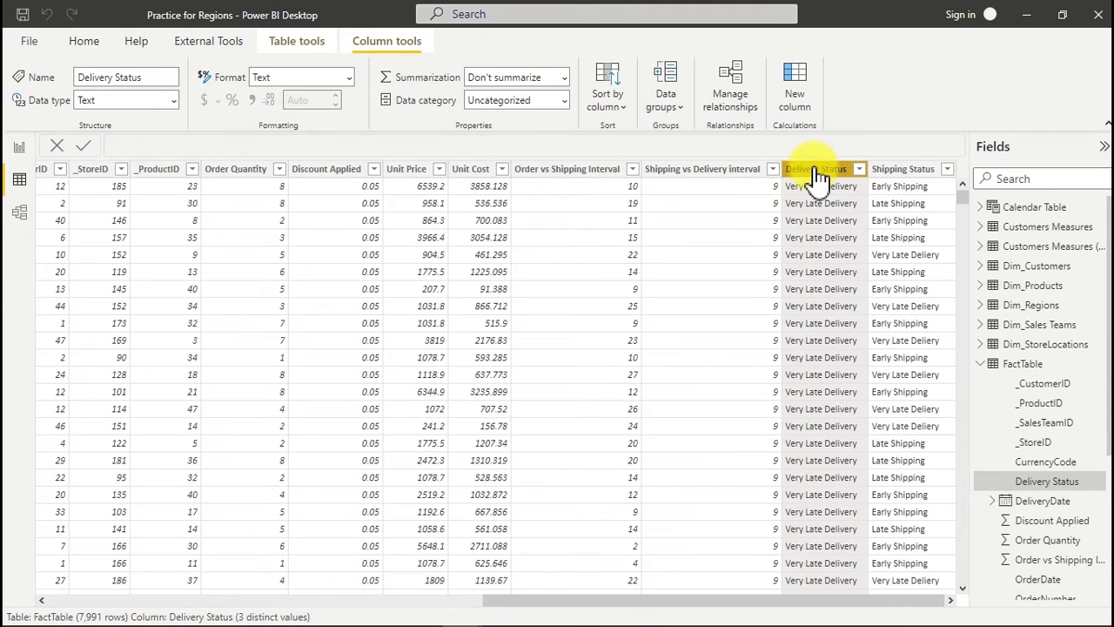
click(905, 178)
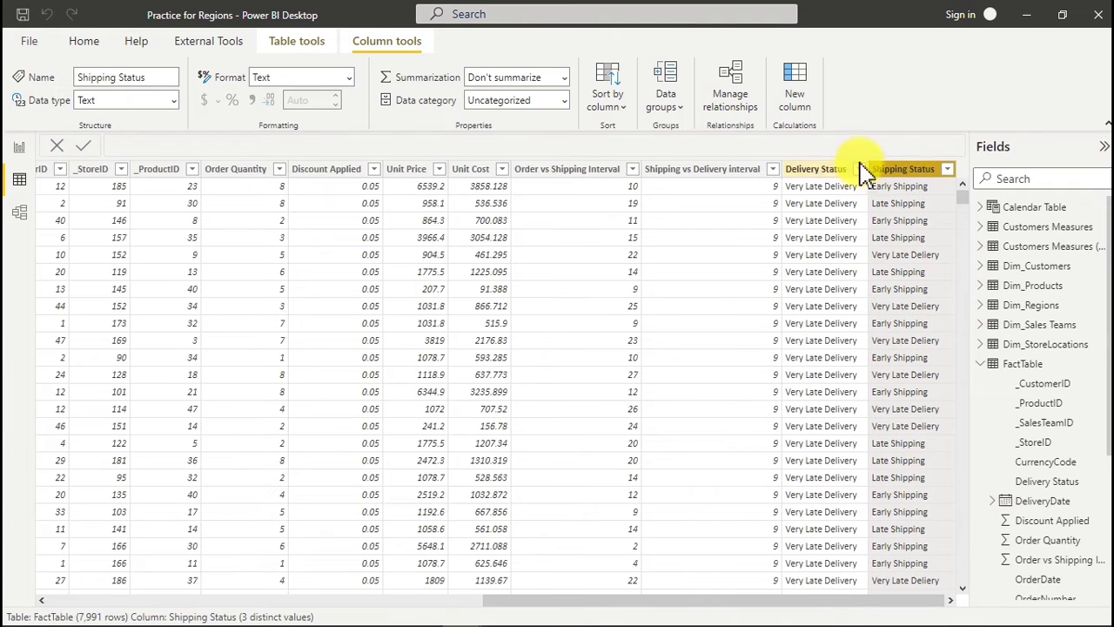
click(818, 175)
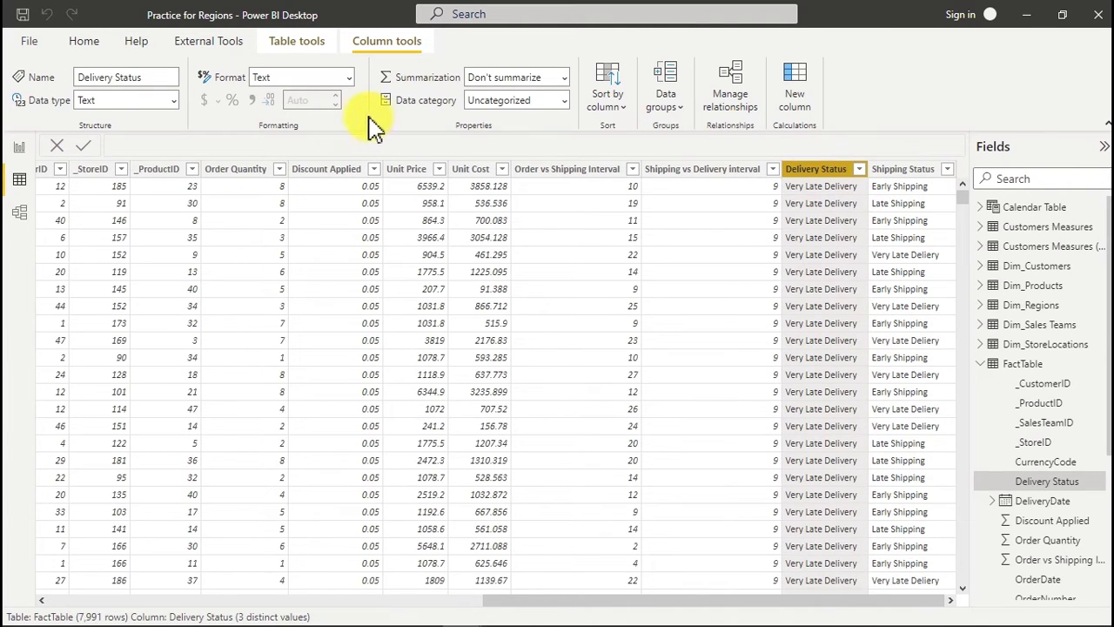
click(243, 174)
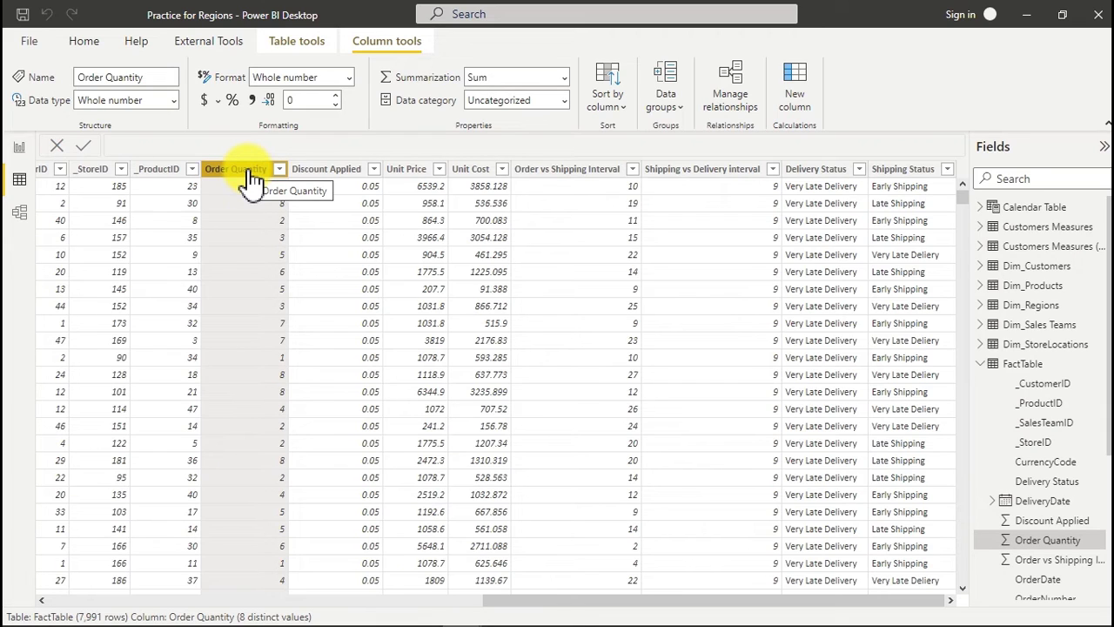
click(18, 150)
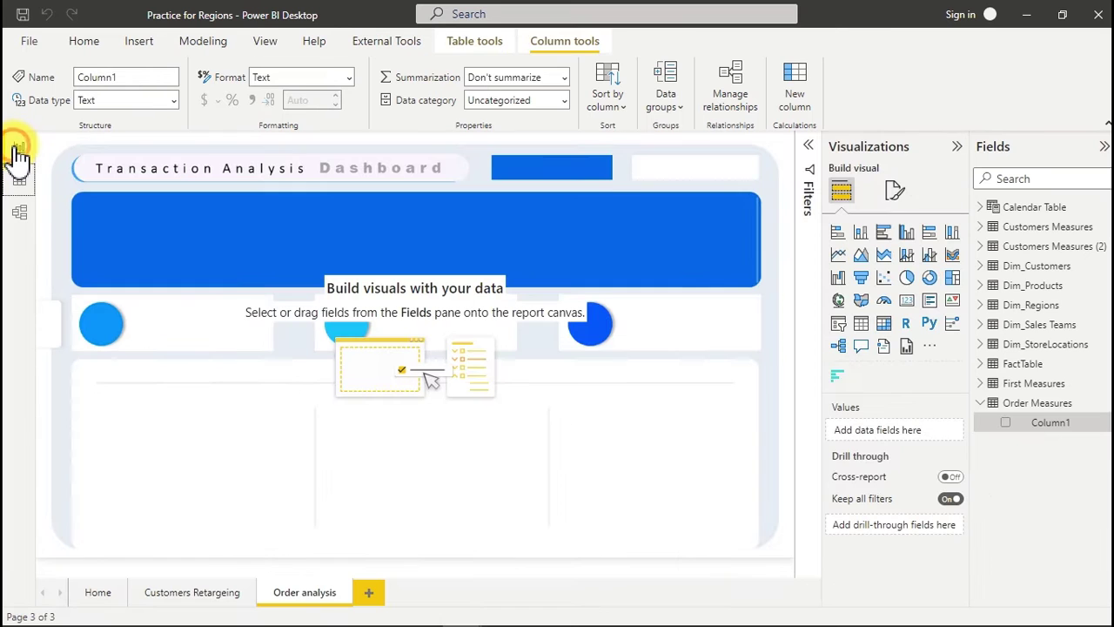
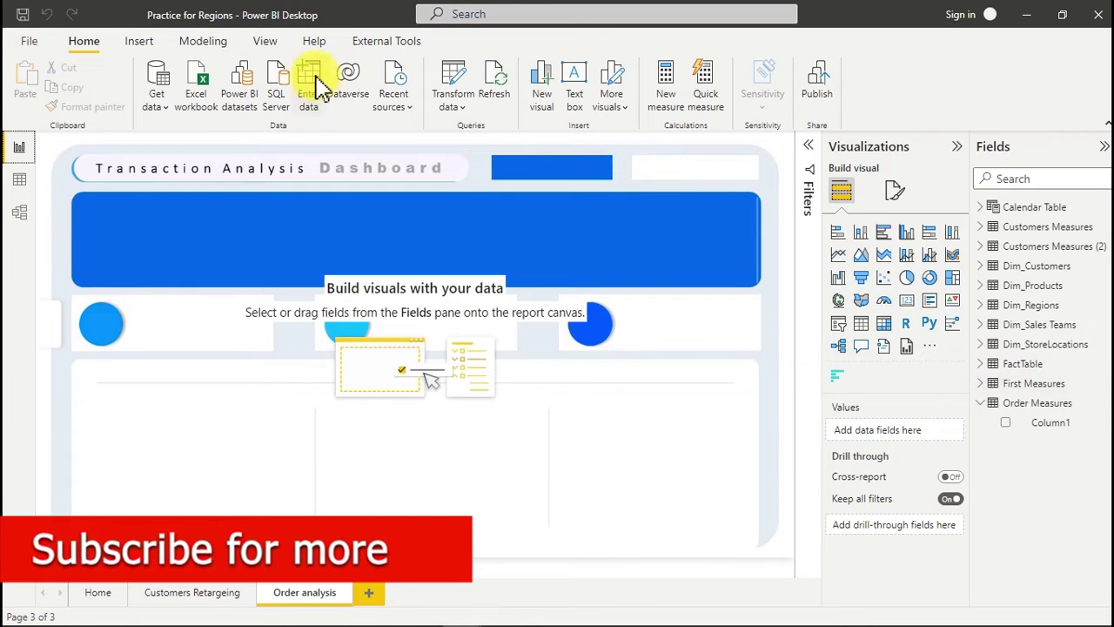
click(310, 87)
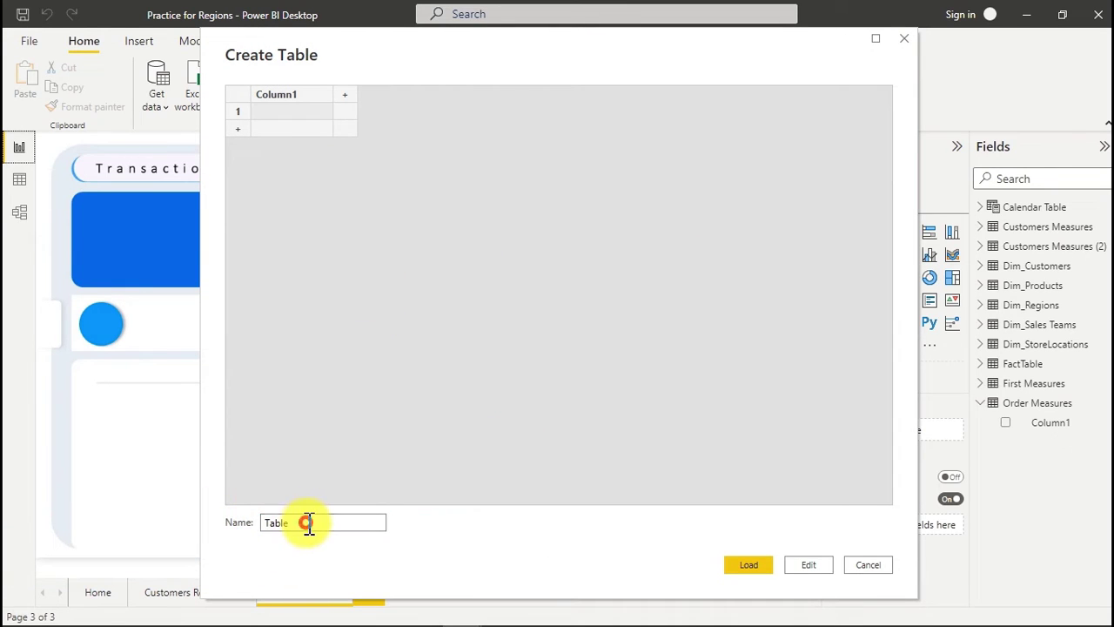
drag(306, 522, 218, 520)
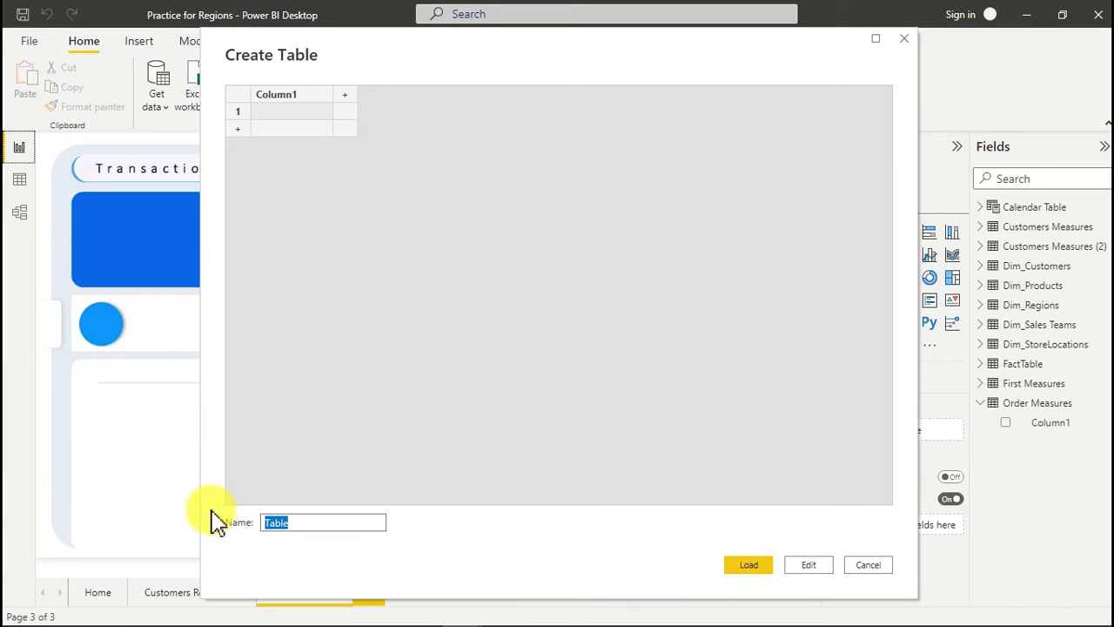
text(Ordre mearsure)
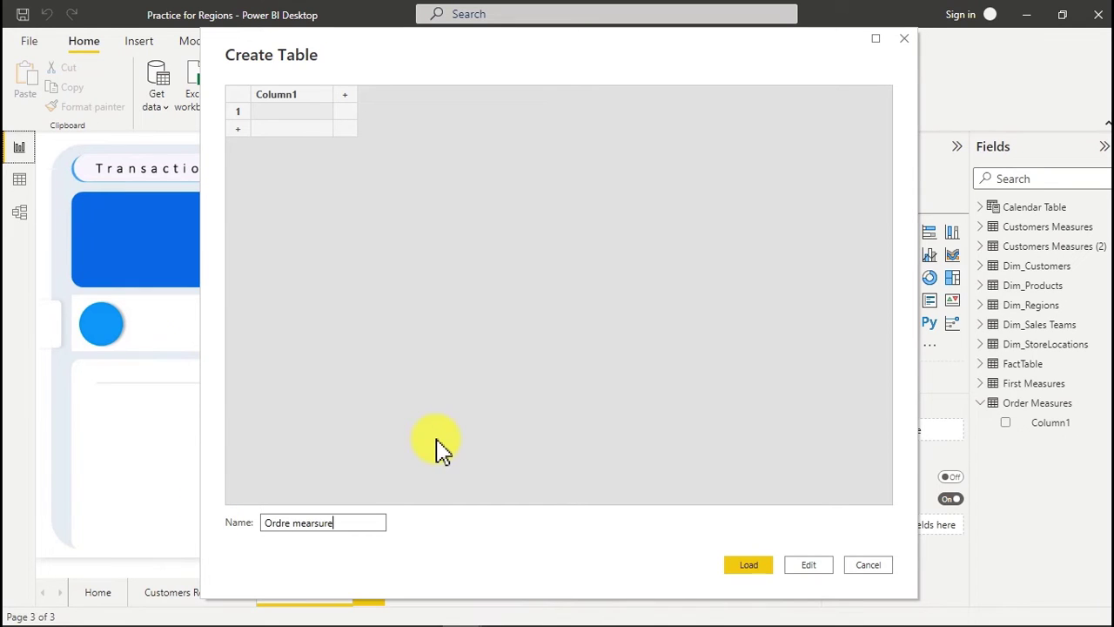
click(866, 566)
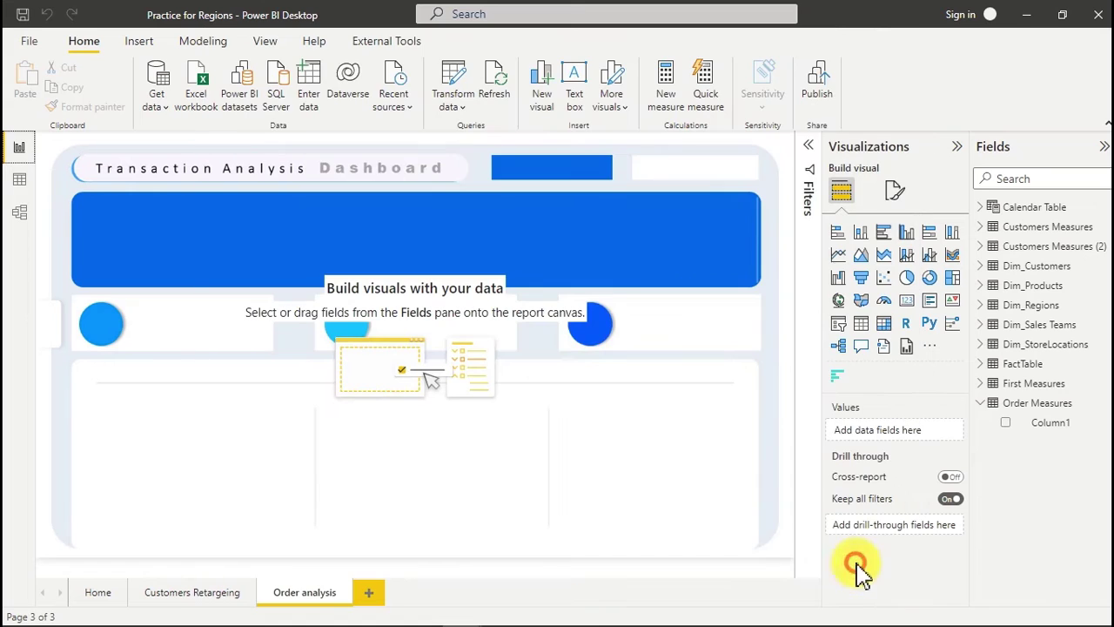
- Create a new measure in the Order Measures table and name it SS-Early shipping
click(1041, 423)
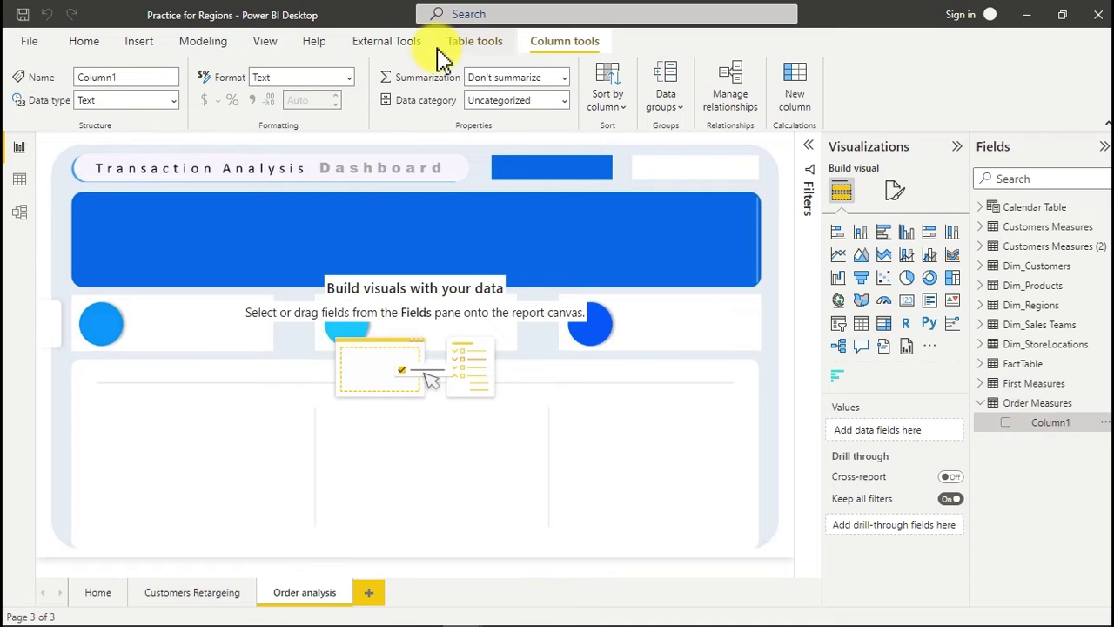
click(85, 45)
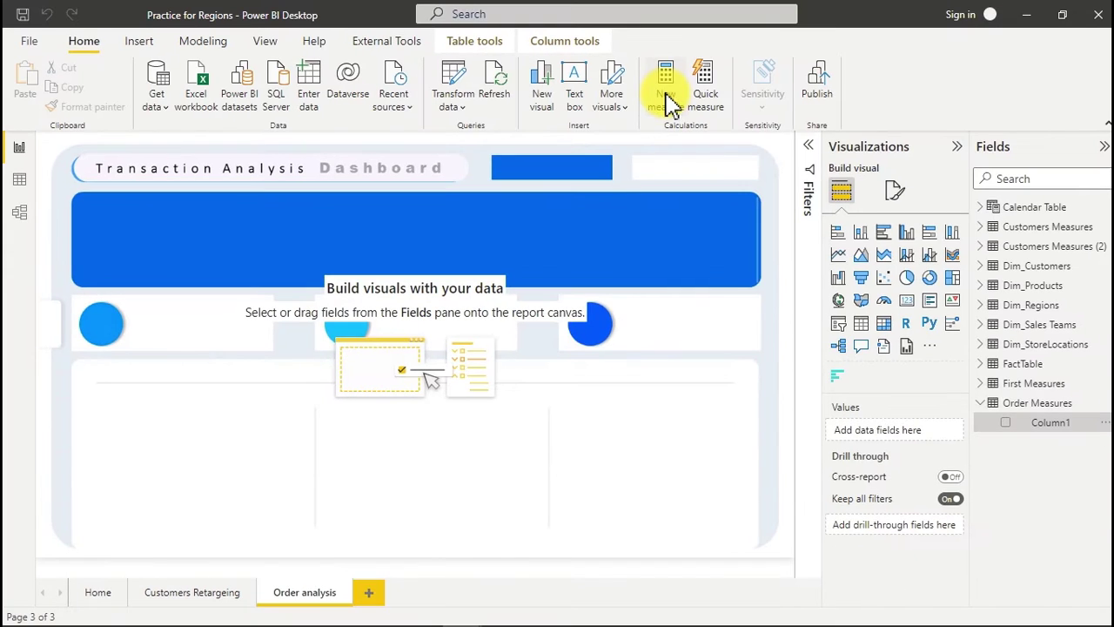
right_click(1053, 424)
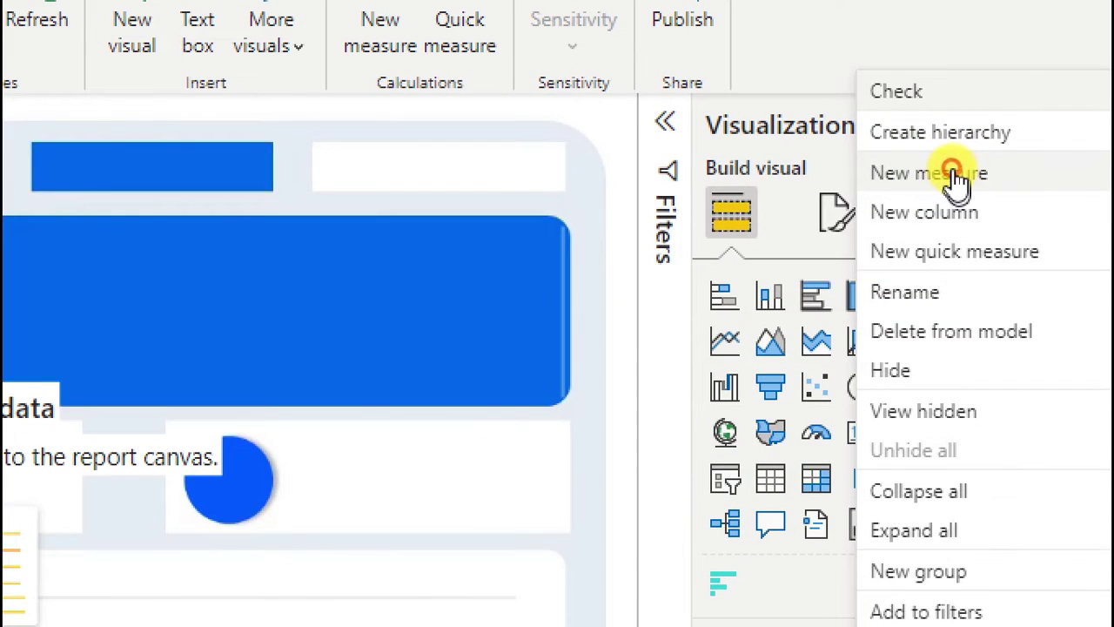
click(950, 174)
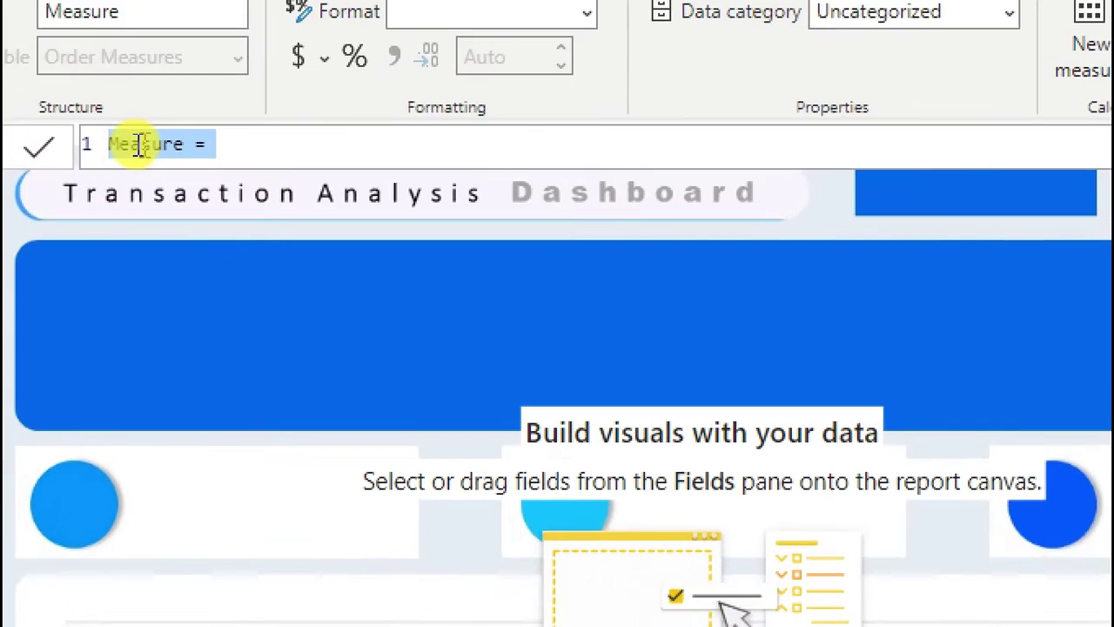
text(SS-Early shipping)
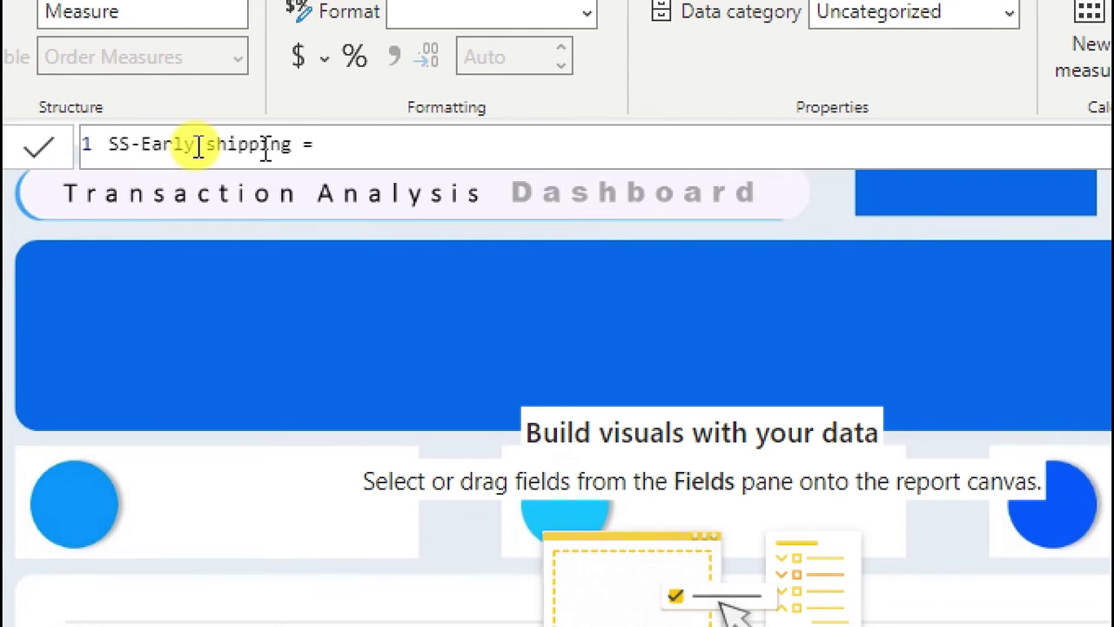
click(137, 148)
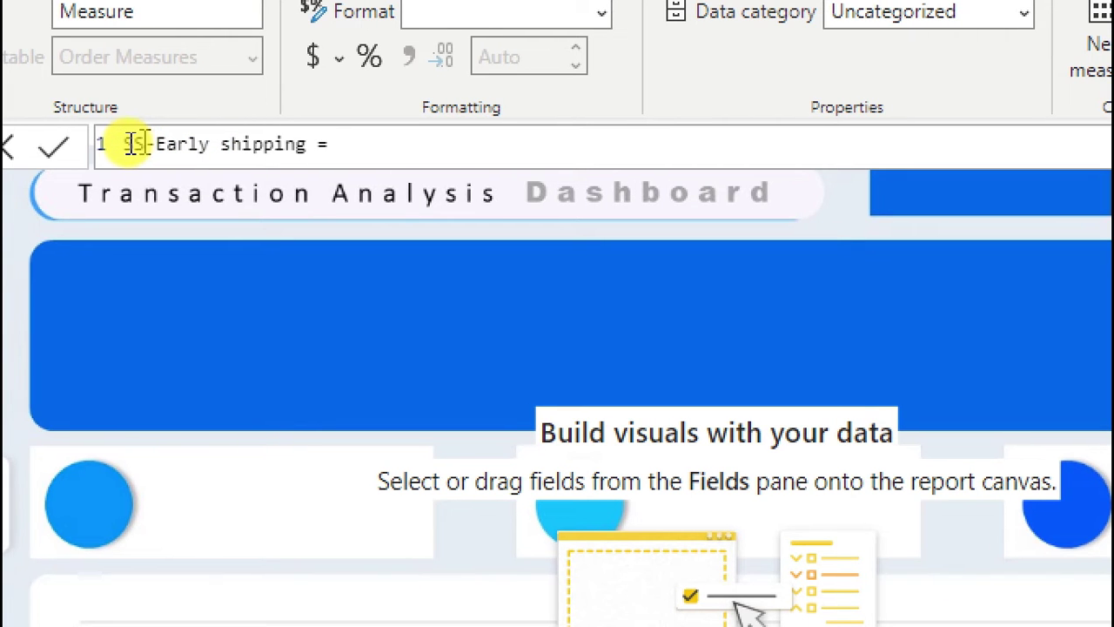
double_click(131, 143)
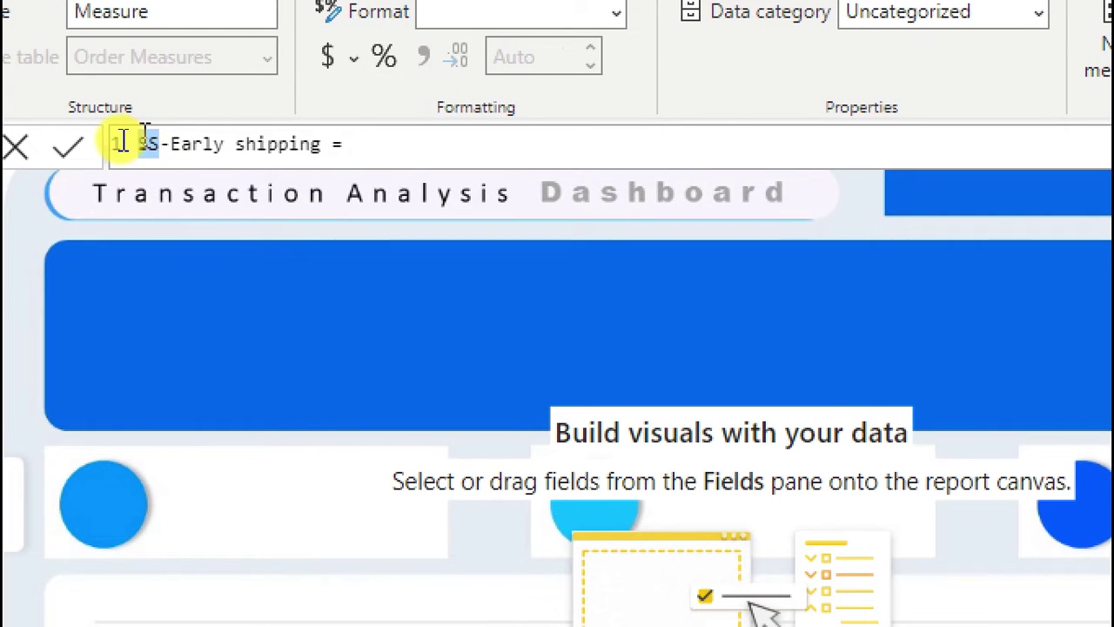
click(454, 159)
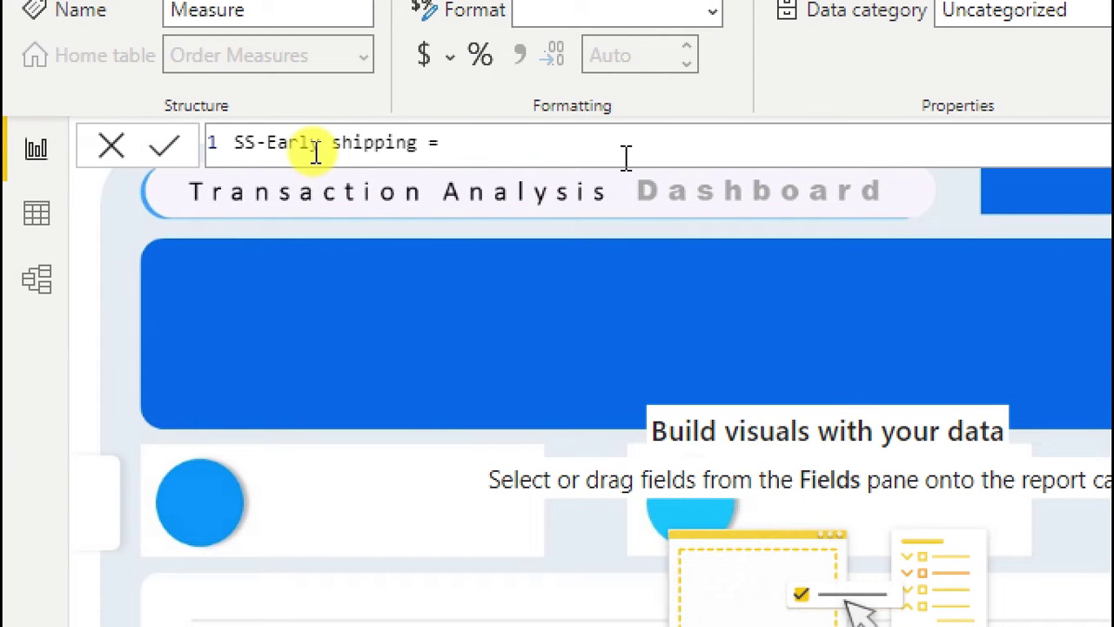
- Begin the SS-Early shipping formula with CALCULATE over SUM(FactTable[Order Quantity])
text(cal)
key(Tab)
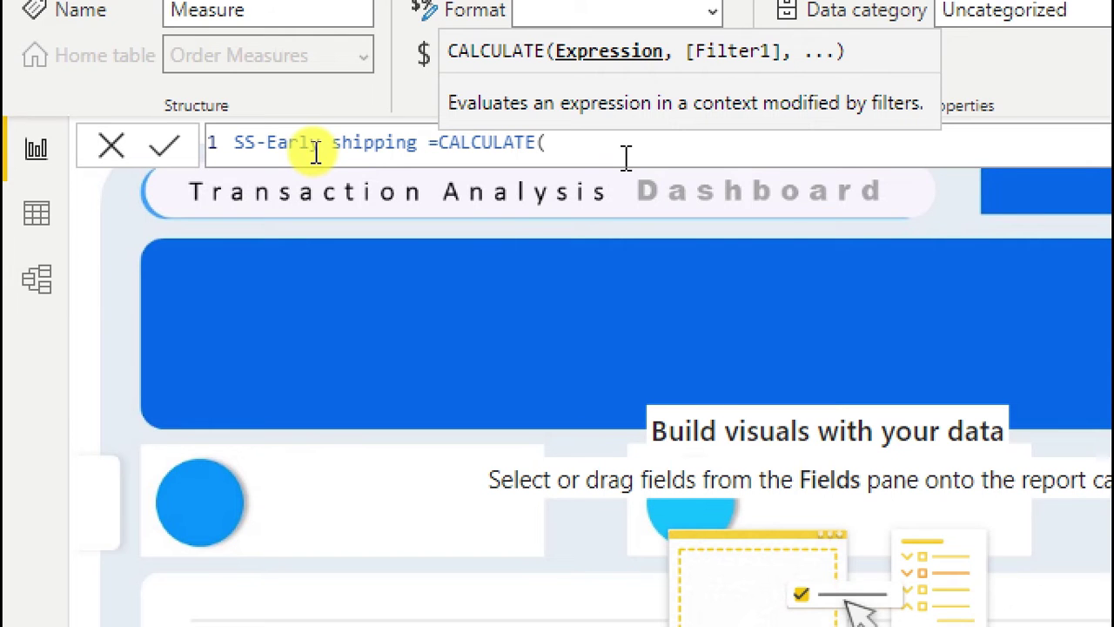
text(sum)
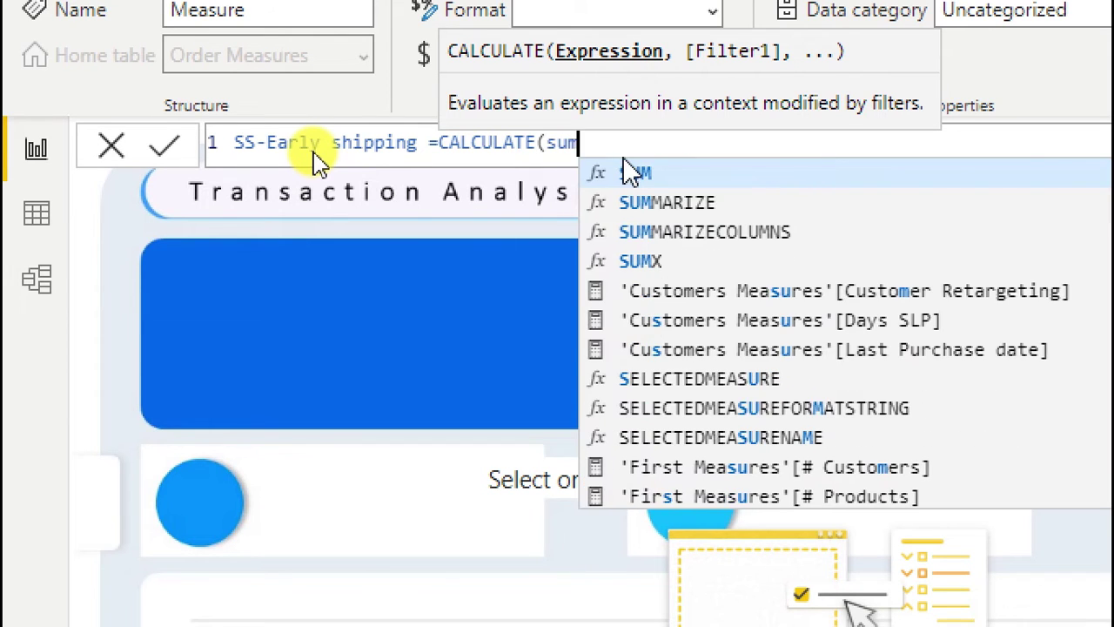
key(Tab)
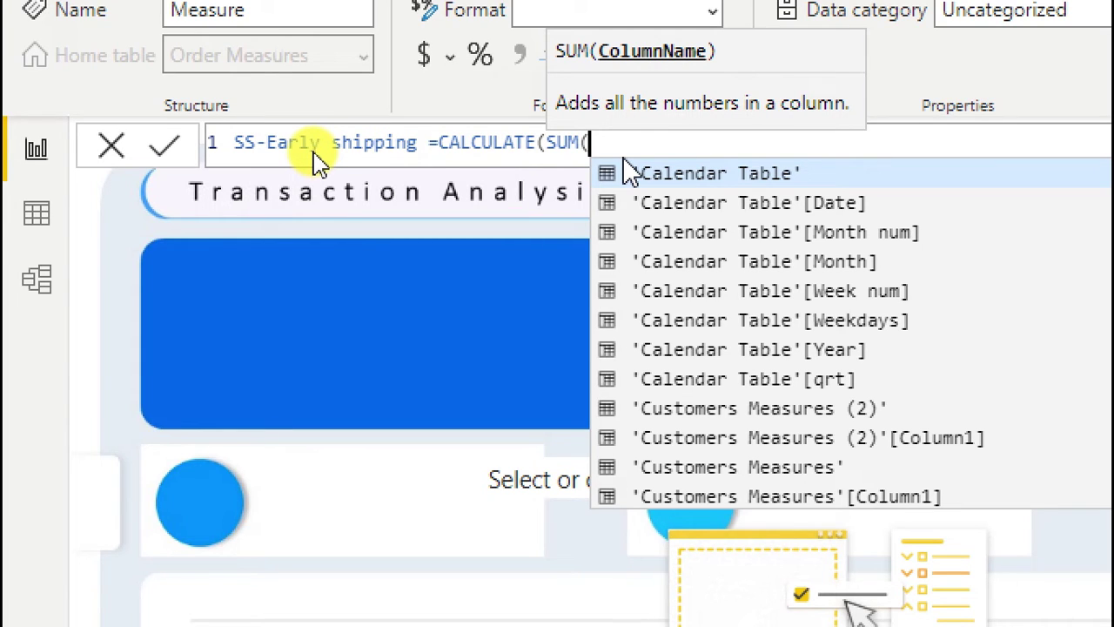
text(q)
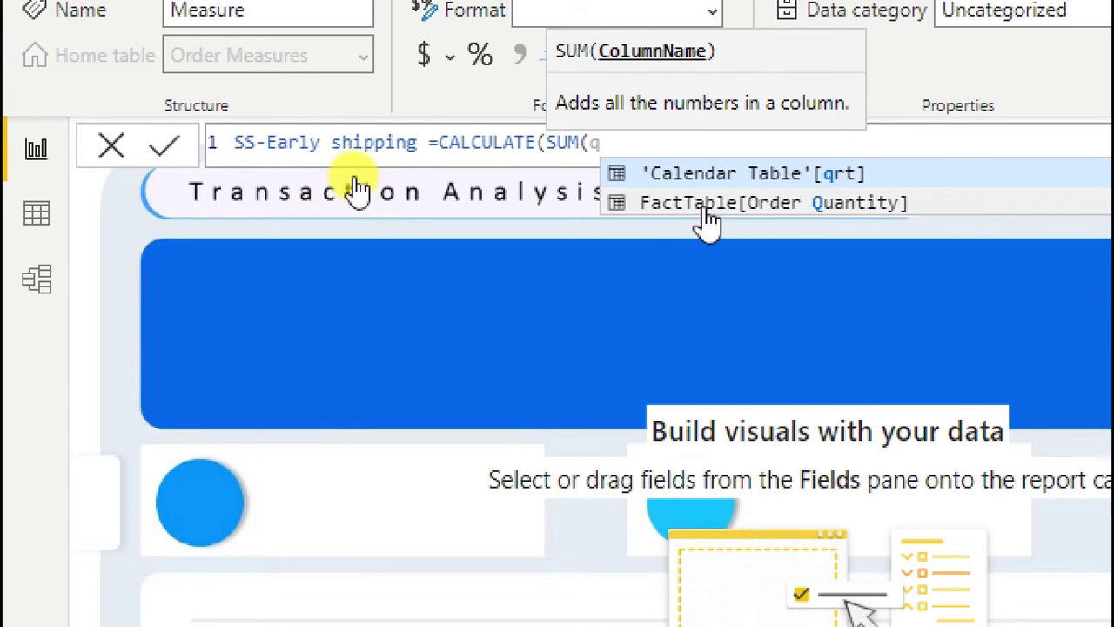
click(838, 209)
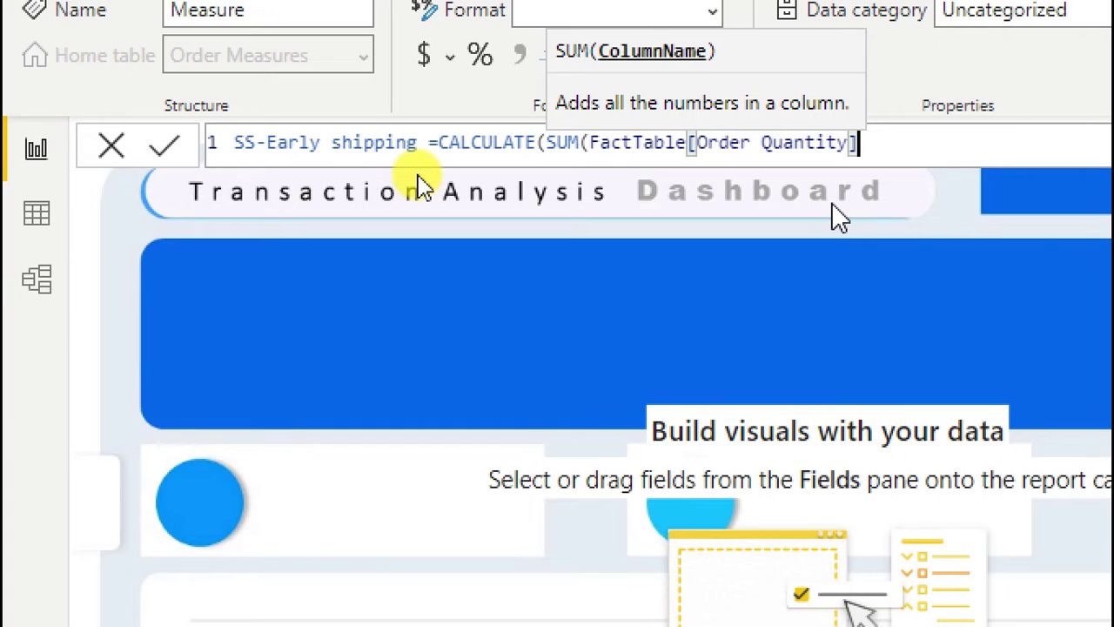
text())
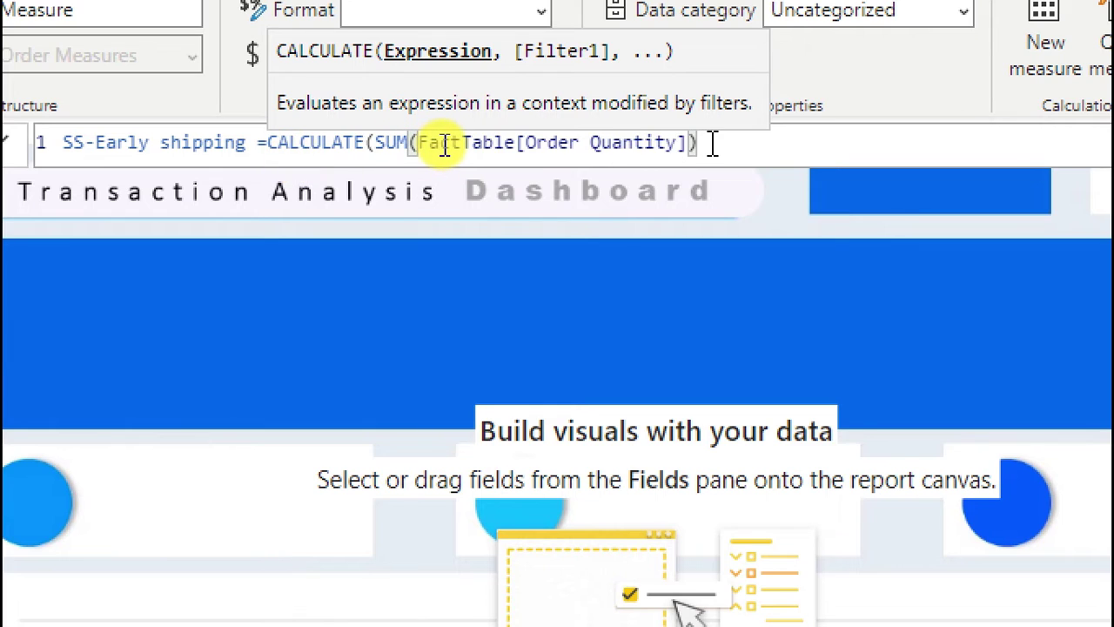
- Complete the measure with the filter FactTable[Shipping Status]="Early shipping" and commit the formula
text(,)
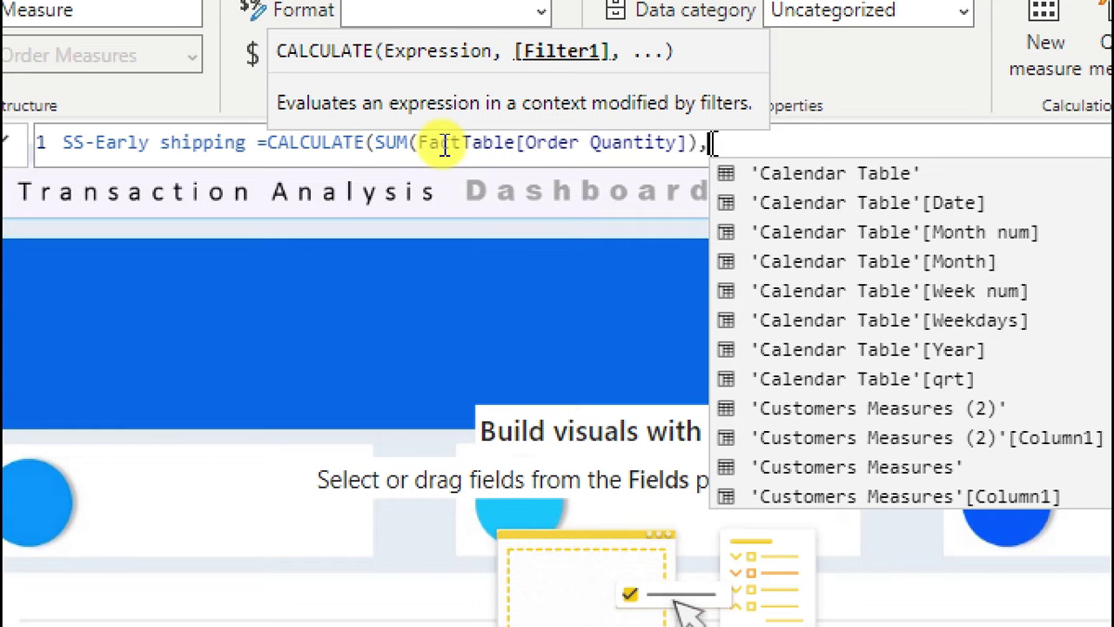
text(Shipp)
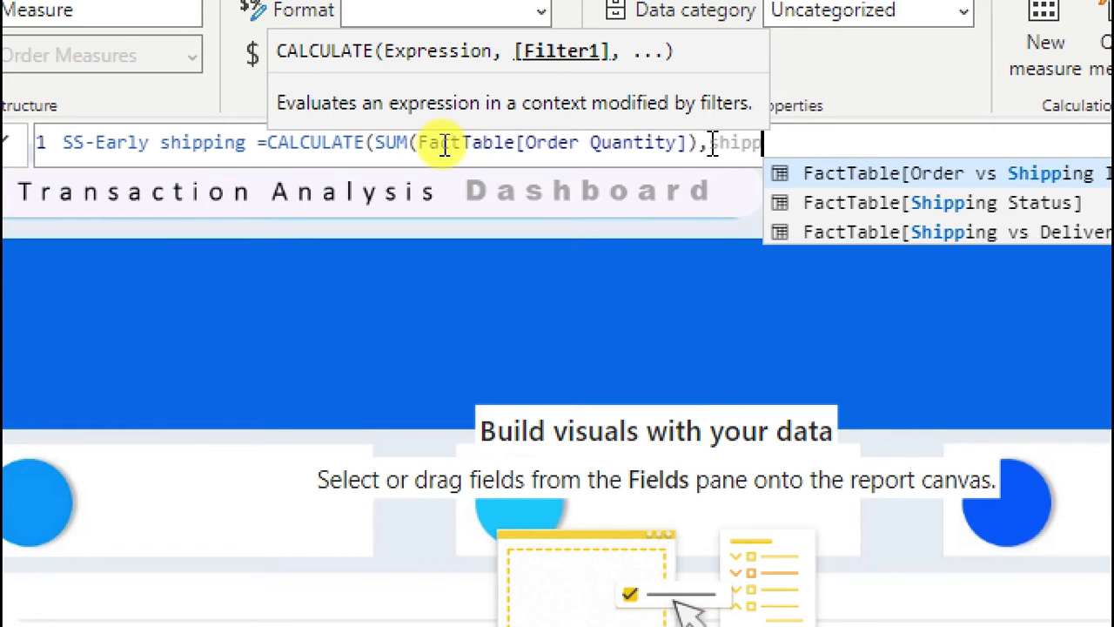
double_click(1009, 207)
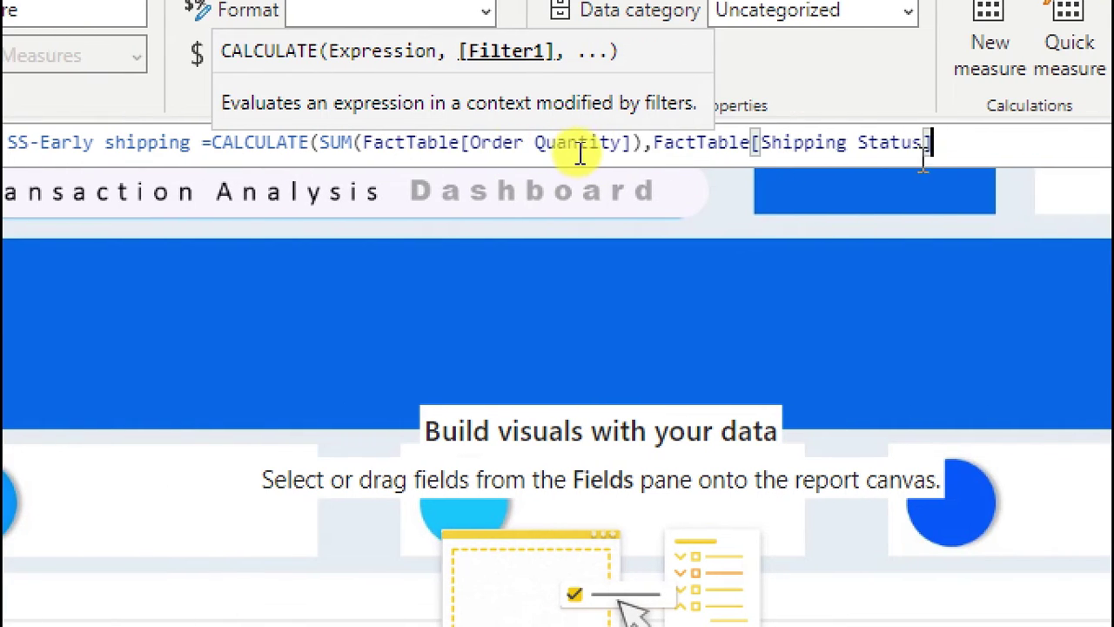
text(=)
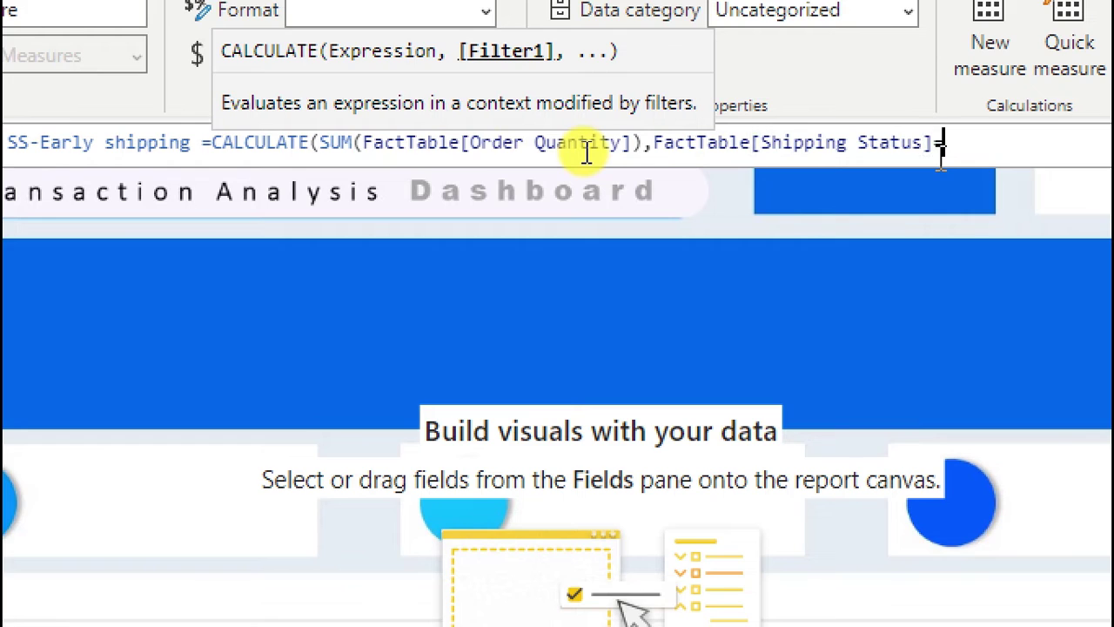
text("Early shipping)
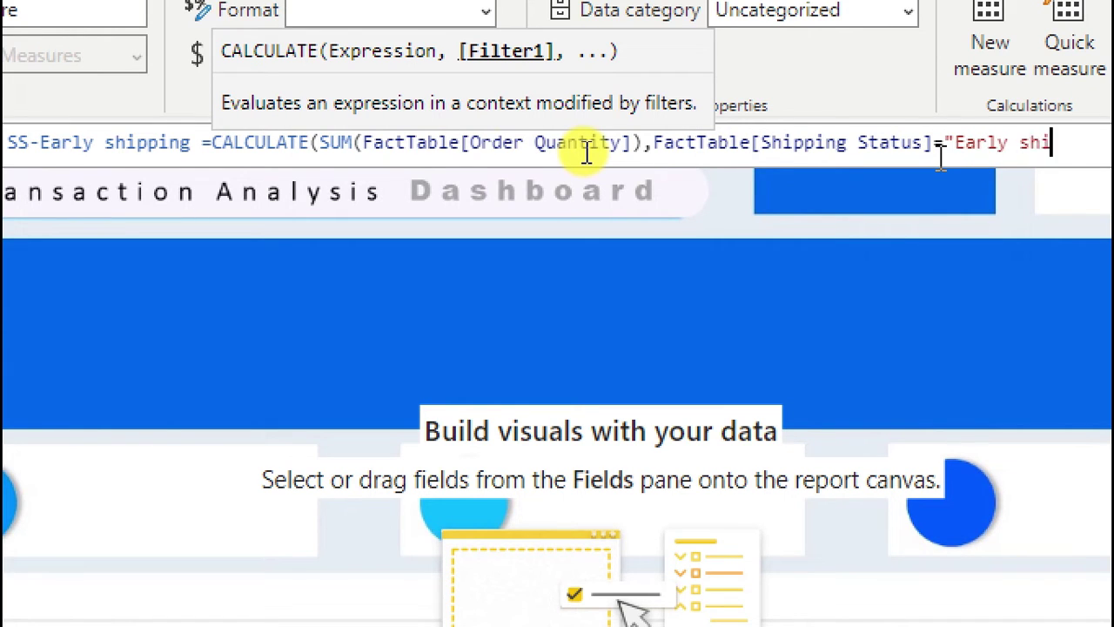
text(")
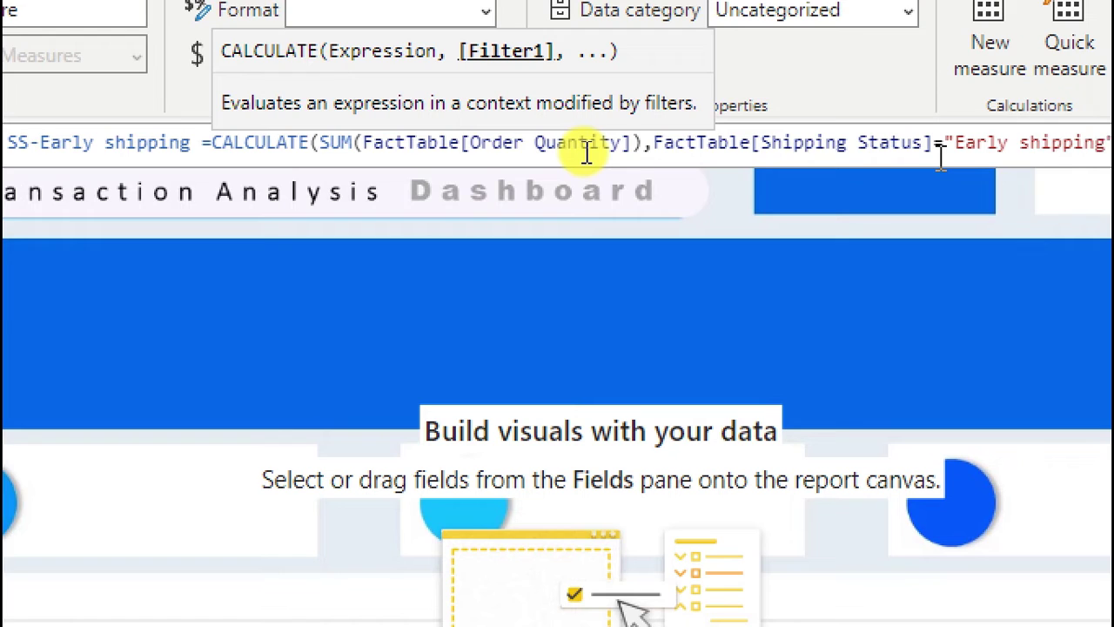
text())
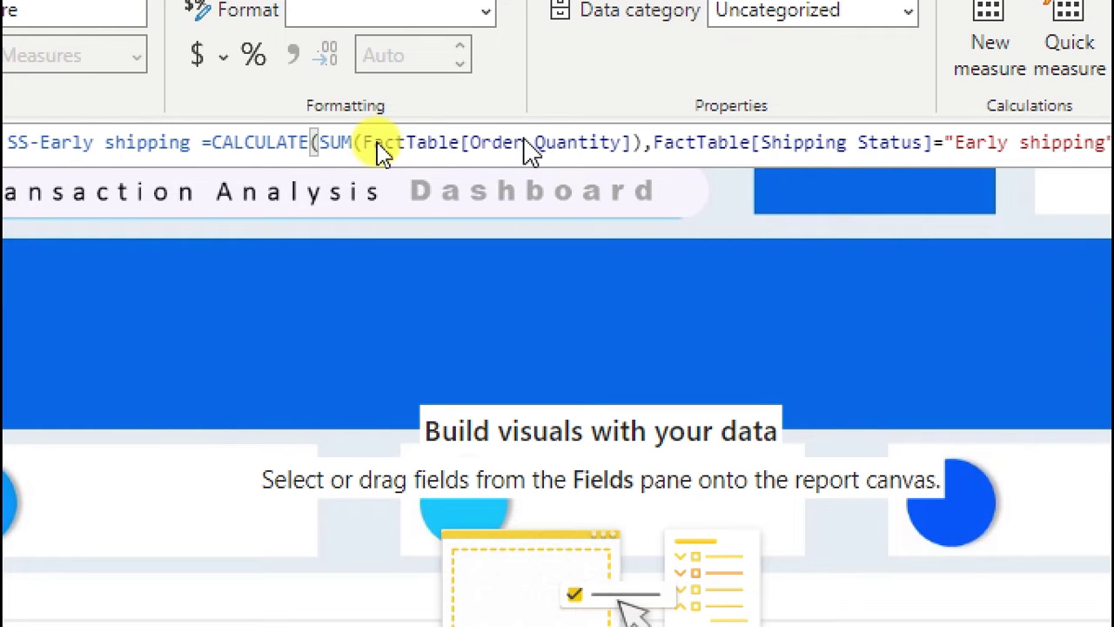
key(Return)
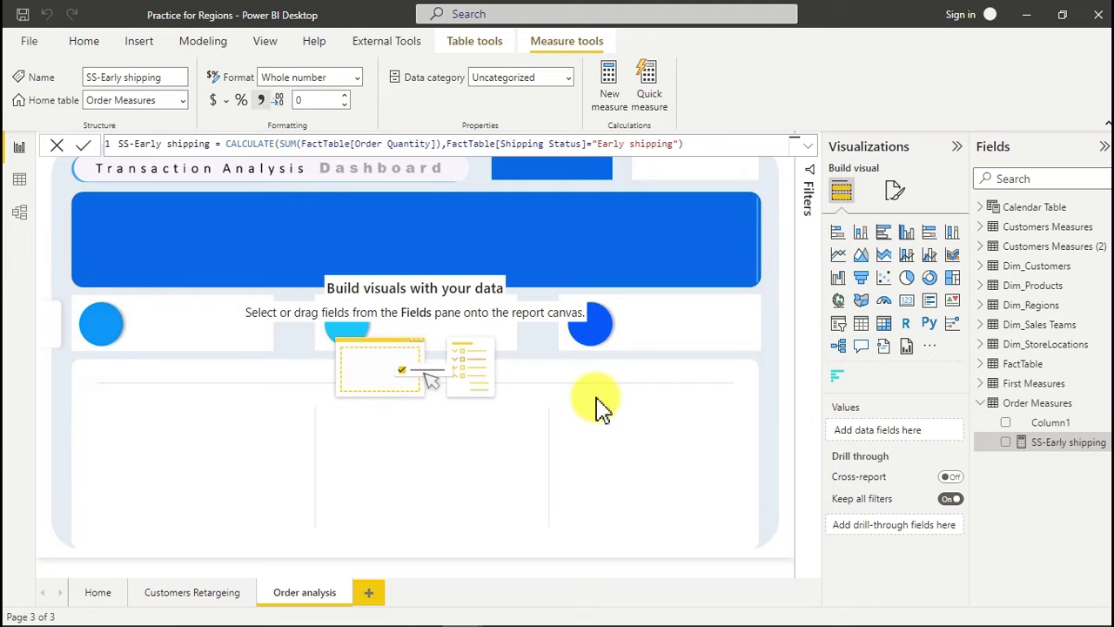
- Add a card visual showing SS-Early shipping and place it over the lower white area of the Order analysis page
click(908, 300)
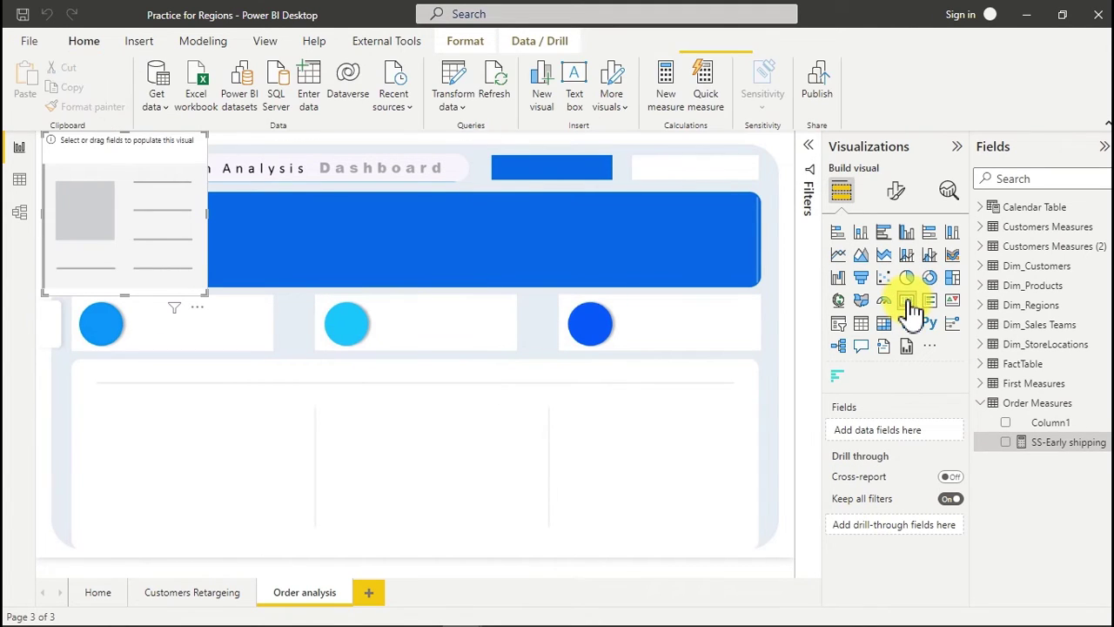
click(1005, 442)
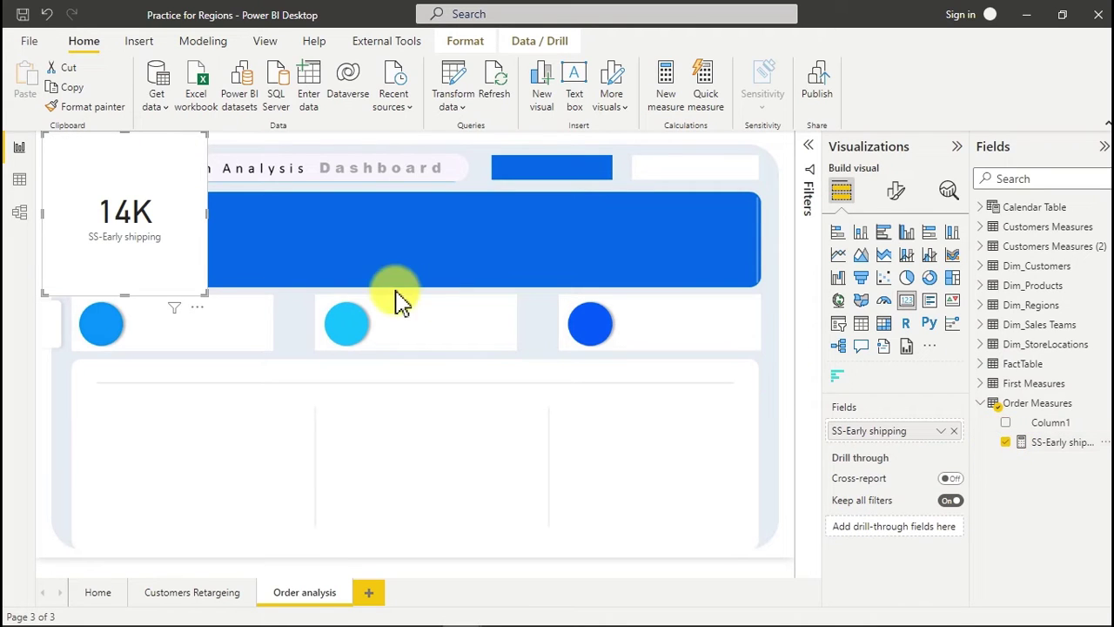
drag(144, 204, 322, 396)
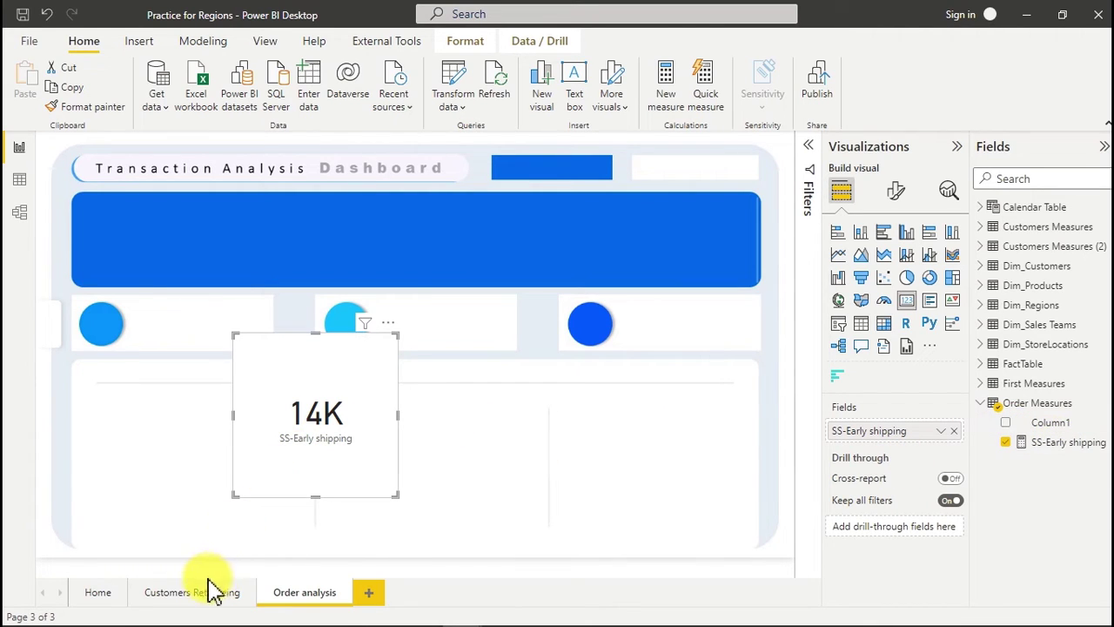
- Display the FactTable data and examine the labels in its Shipping Status column
click(14, 185)
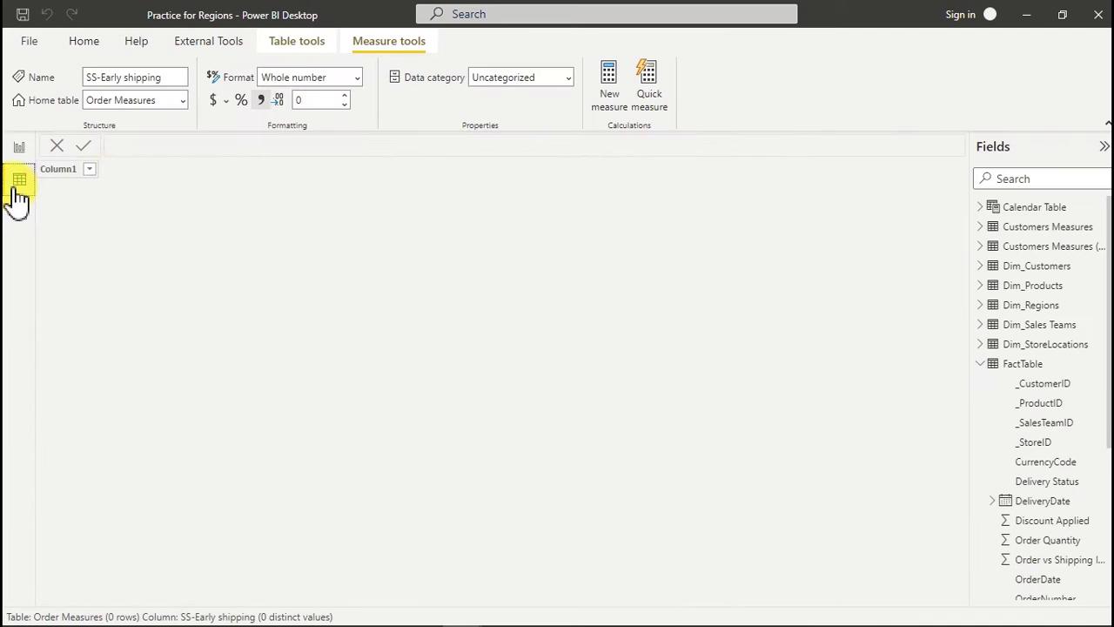
click(1028, 405)
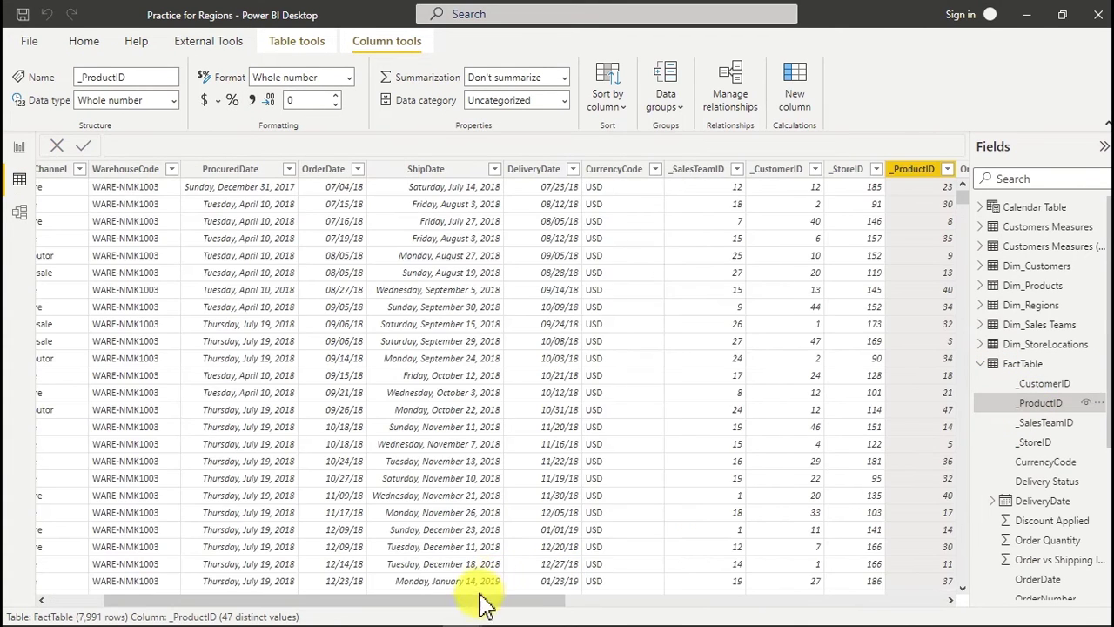
drag(478, 598, 923, 600)
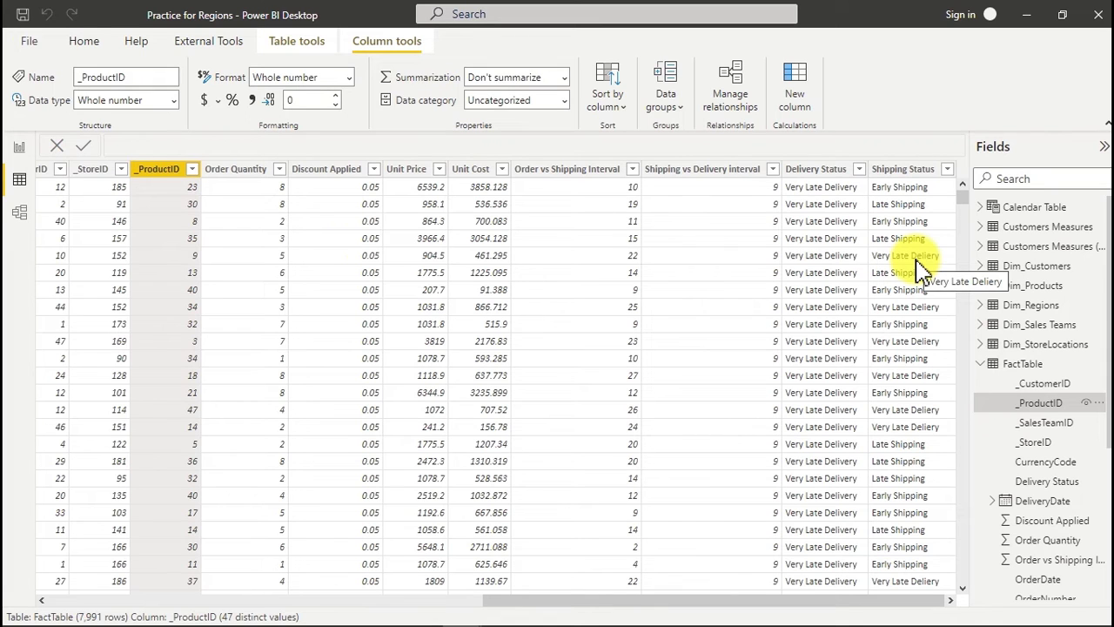
- In Power Query Editor, set the Else output of FactTable's Shipping Status conditional column to Very Late Shipping
click(87, 43)
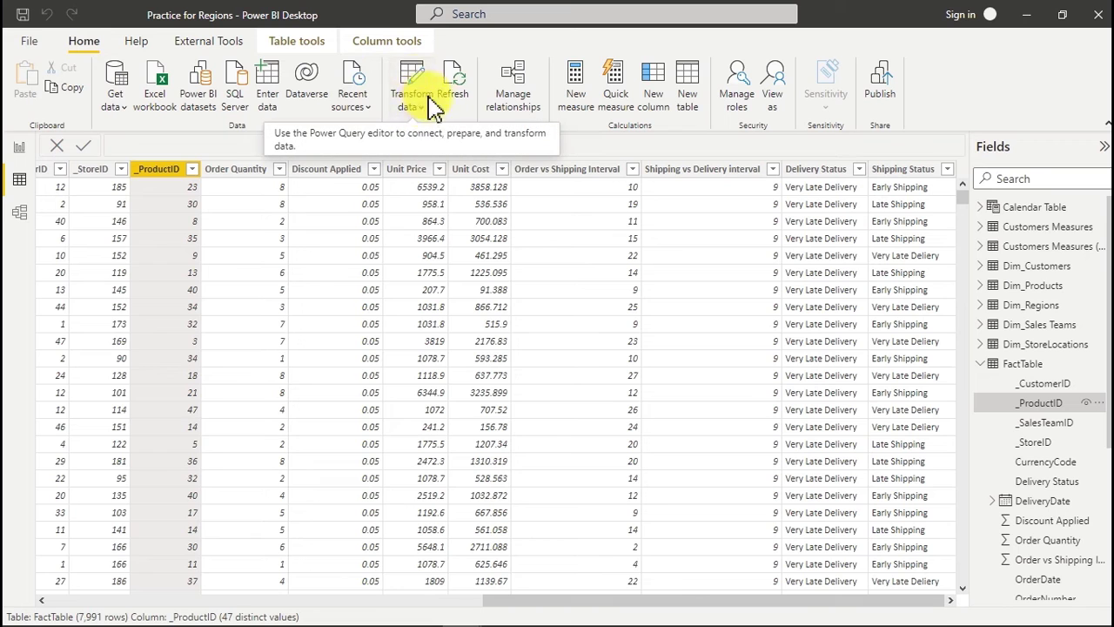
click(410, 80)
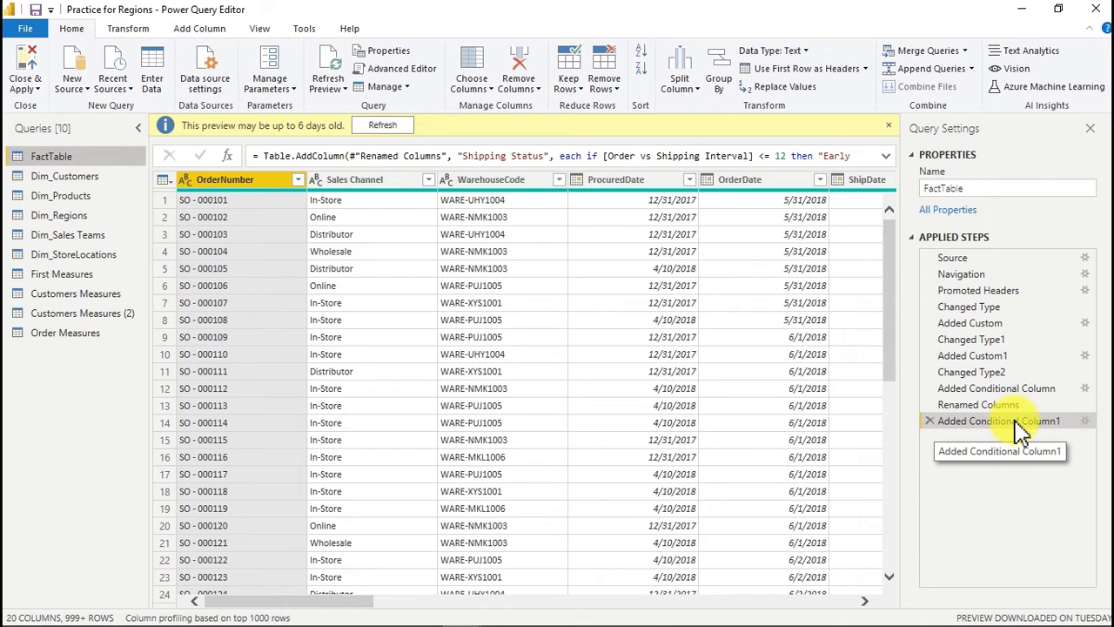
click(1084, 422)
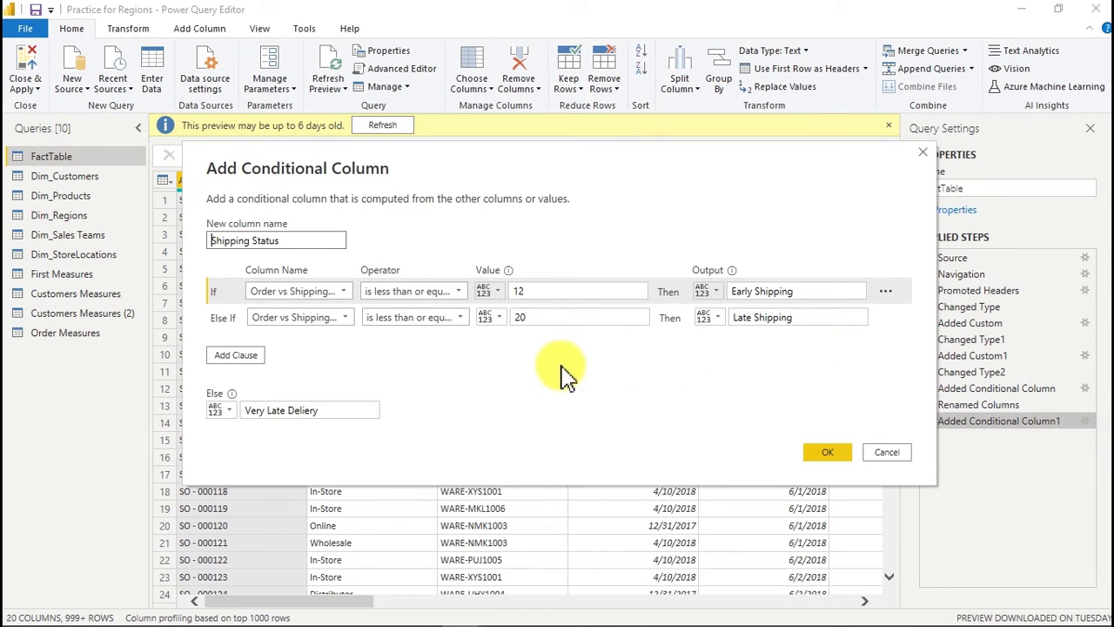
click(326, 413)
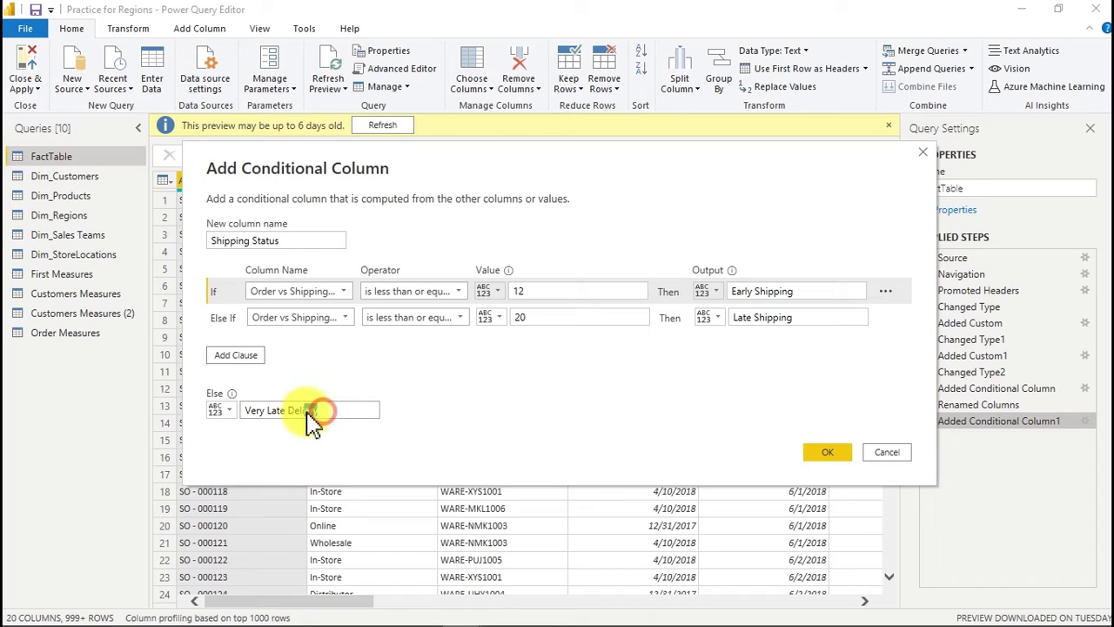
drag(318, 415, 268, 416)
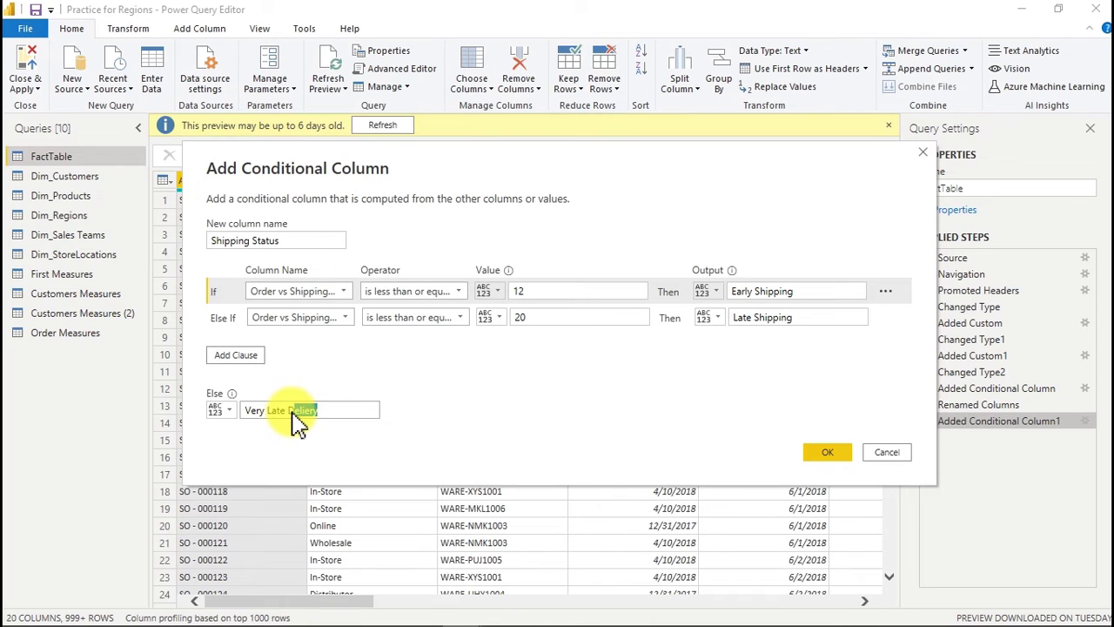
double_click(291, 414)
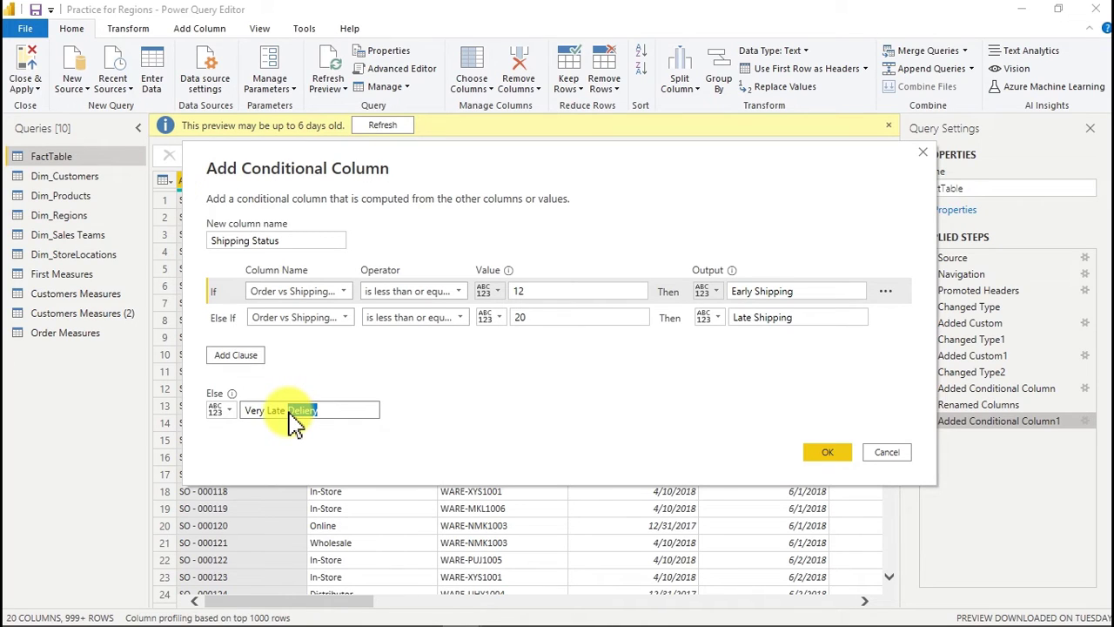
text(Shipping)
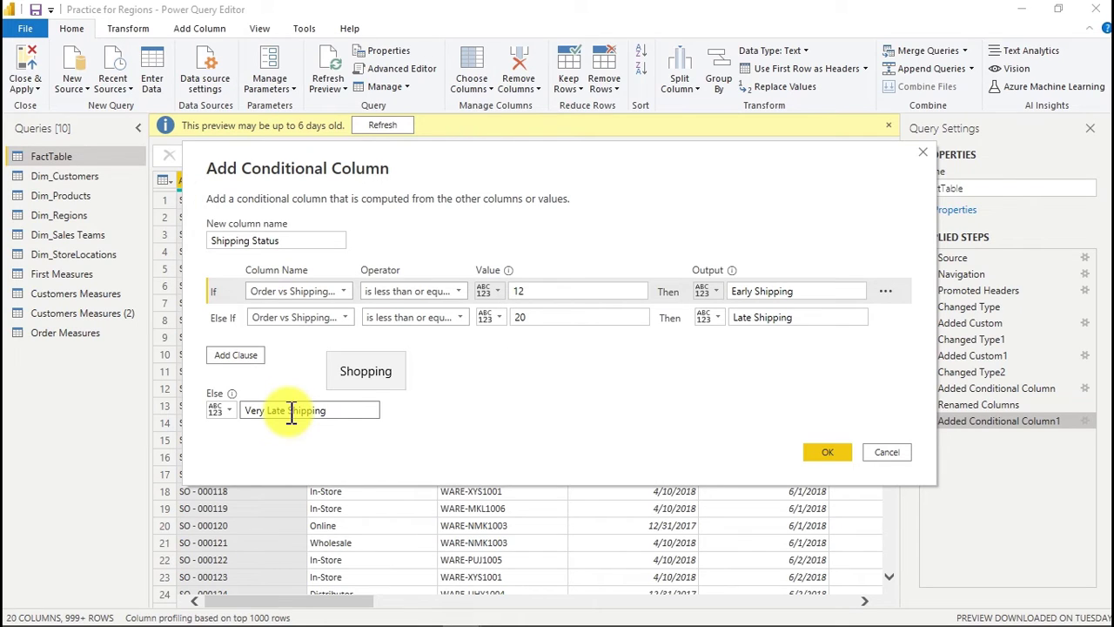
click(827, 454)
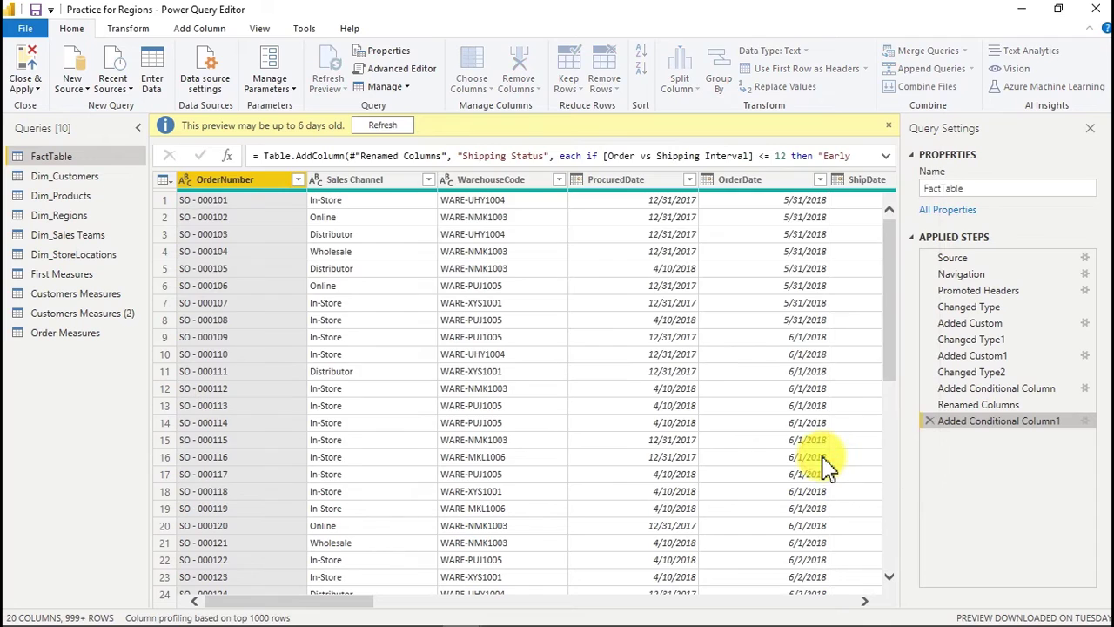
- Rename the applied step Added Conditional Column1 of the FactTable query as Shipping Status
right_click(1016, 436)
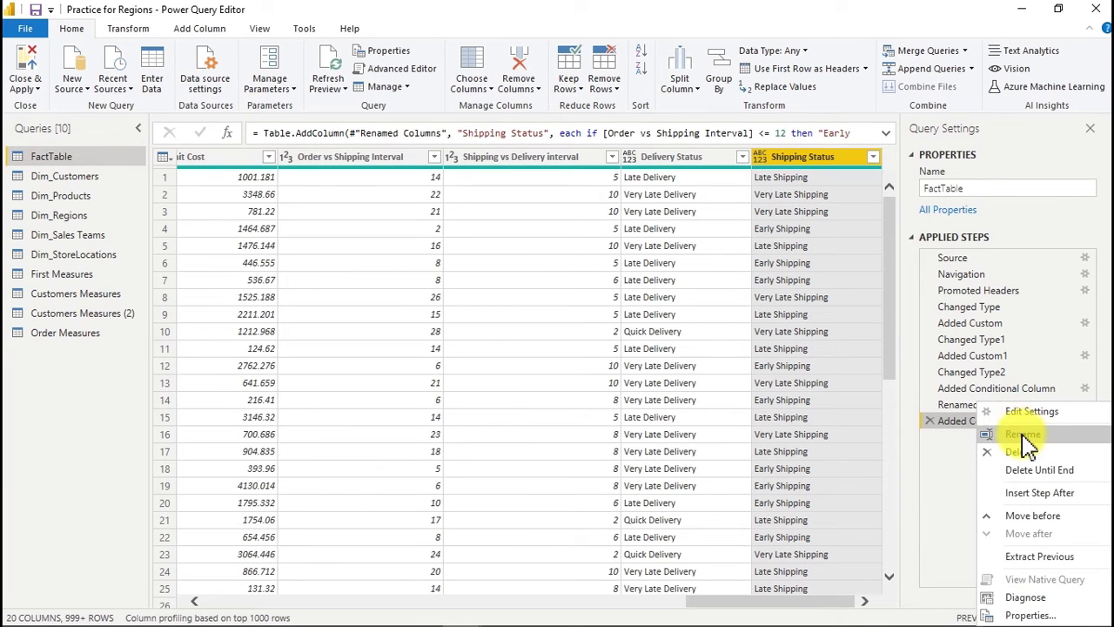
click(1020, 435)
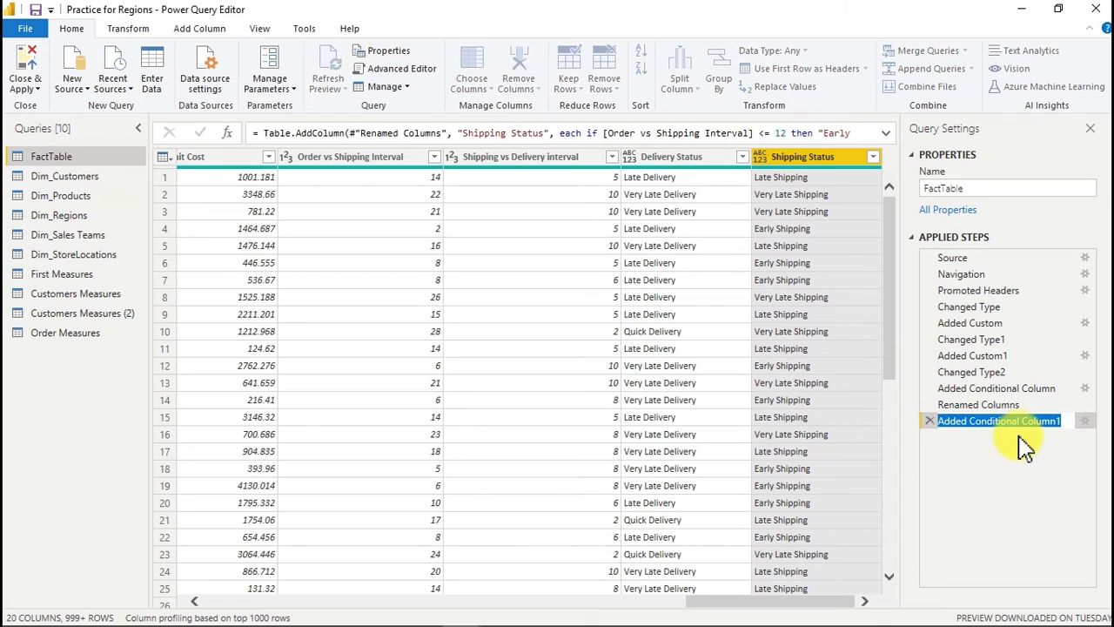
text(Shipping )
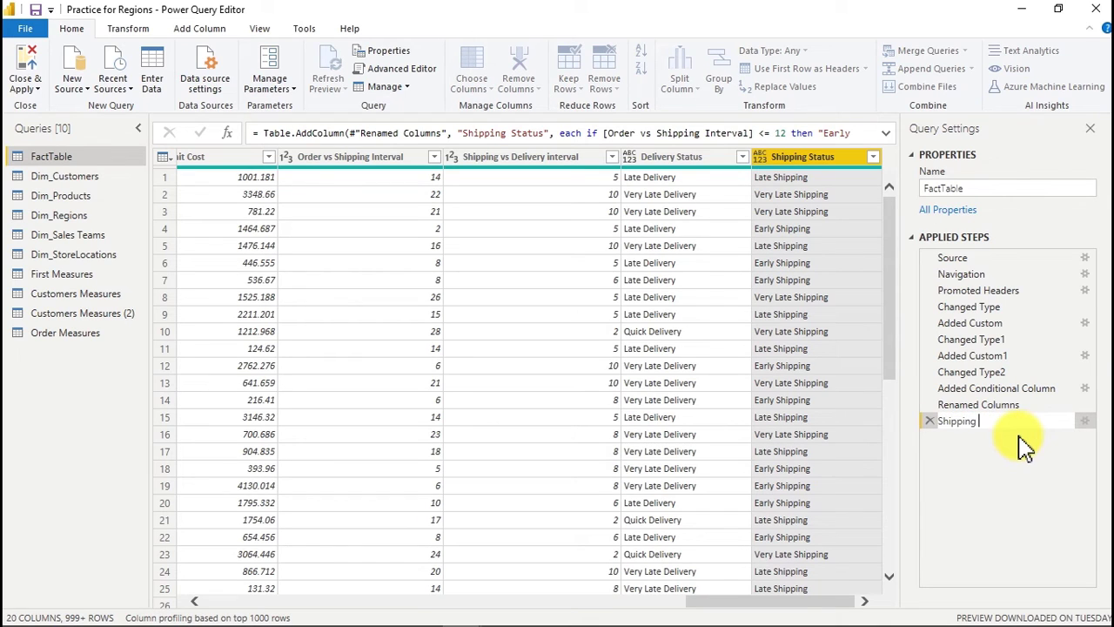
text(Stat)
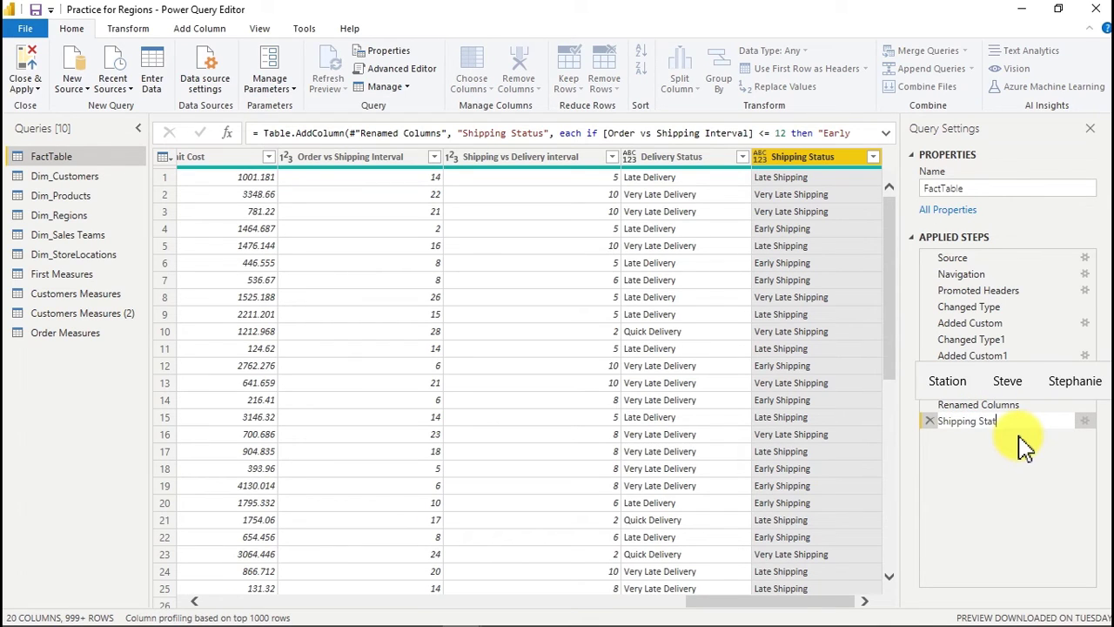
text(us)
click(1026, 446)
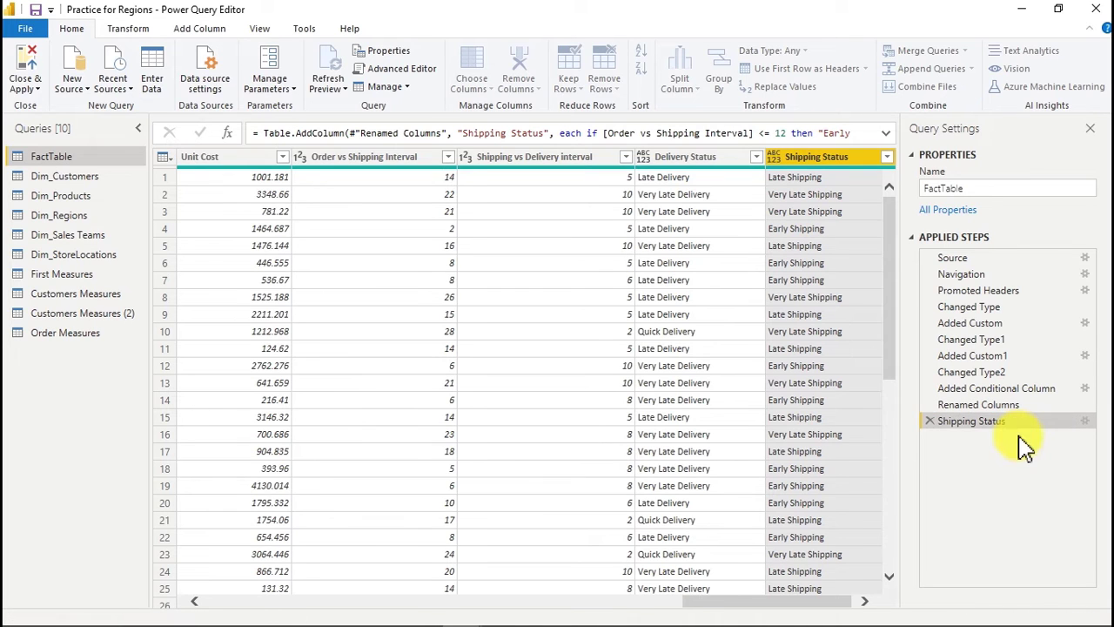
- Rename the applied step Added Conditional Column of the FactTable query as Delivery status
click(1041, 405)
click(1038, 390)
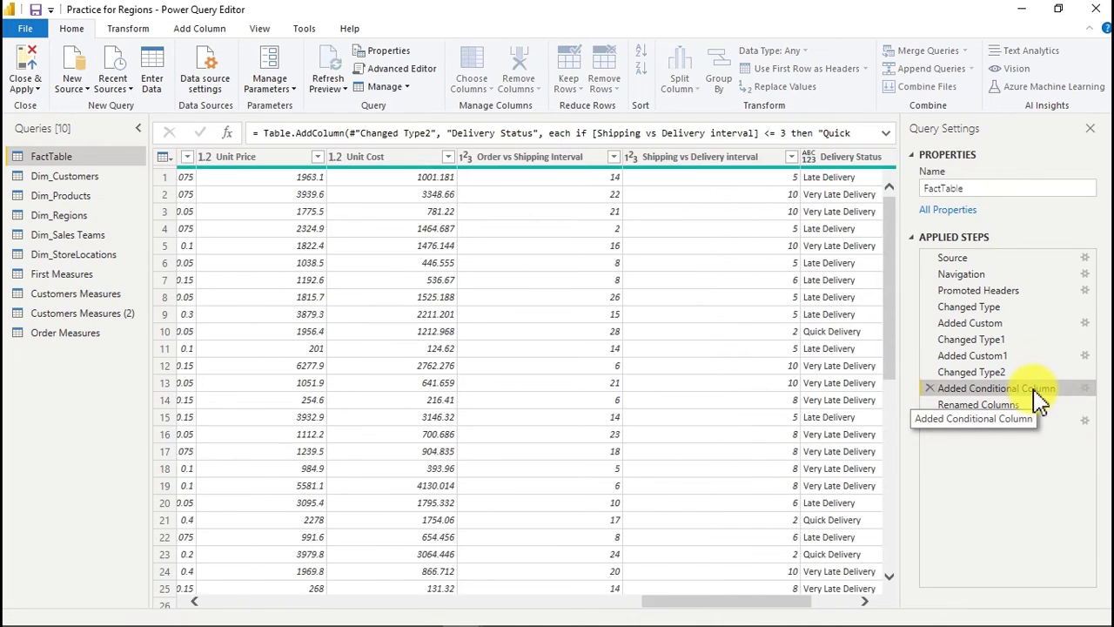
right_click(1037, 397)
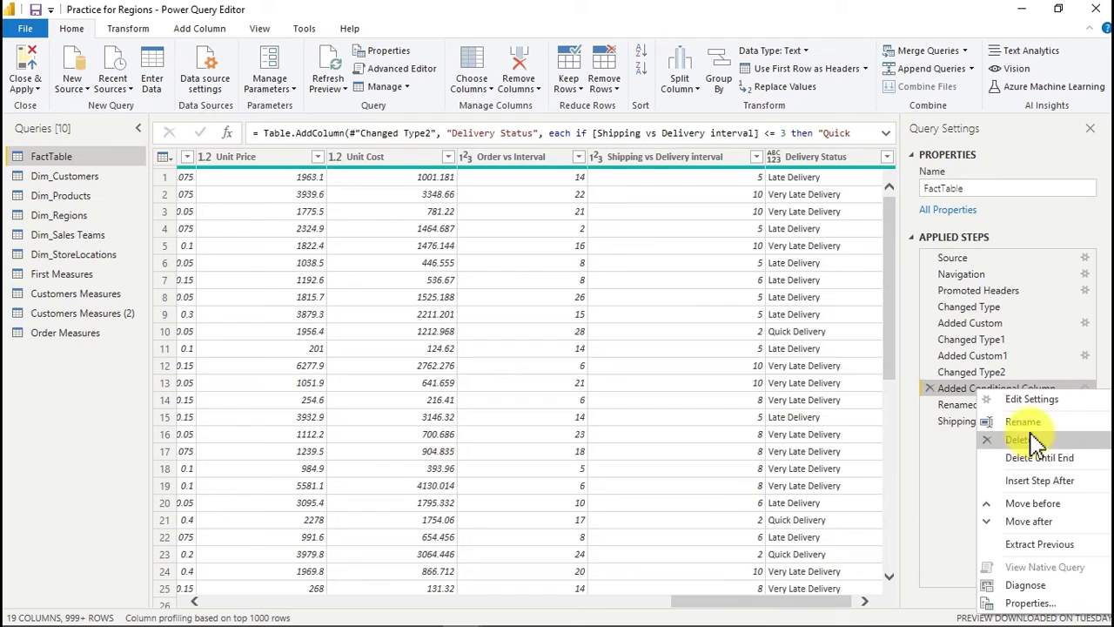
click(1031, 425)
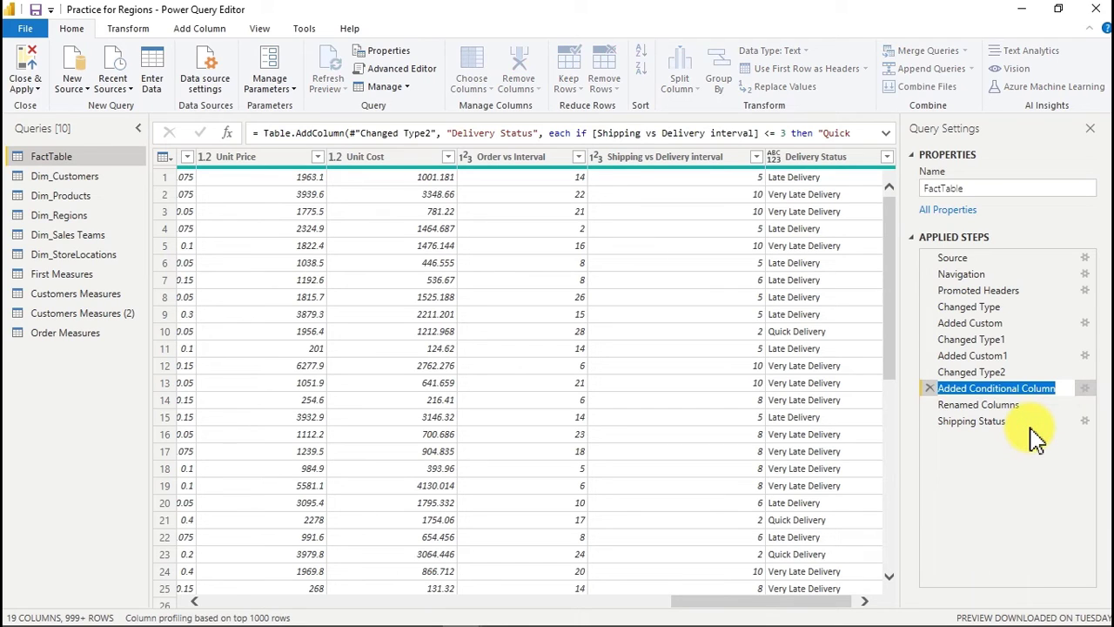
text(Delivery status)
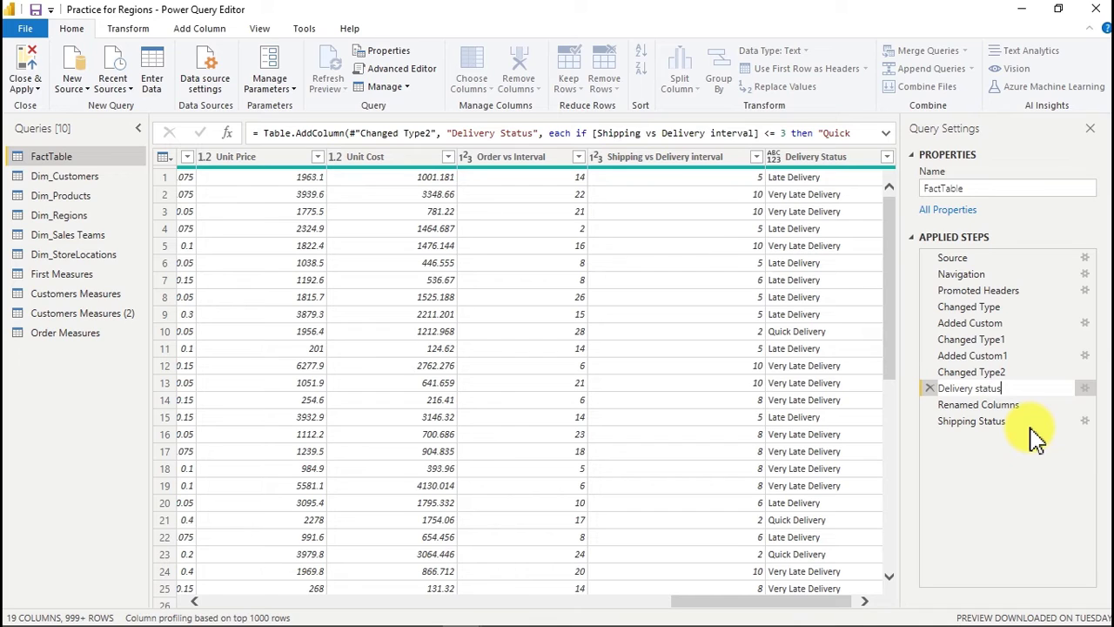
key(Return)
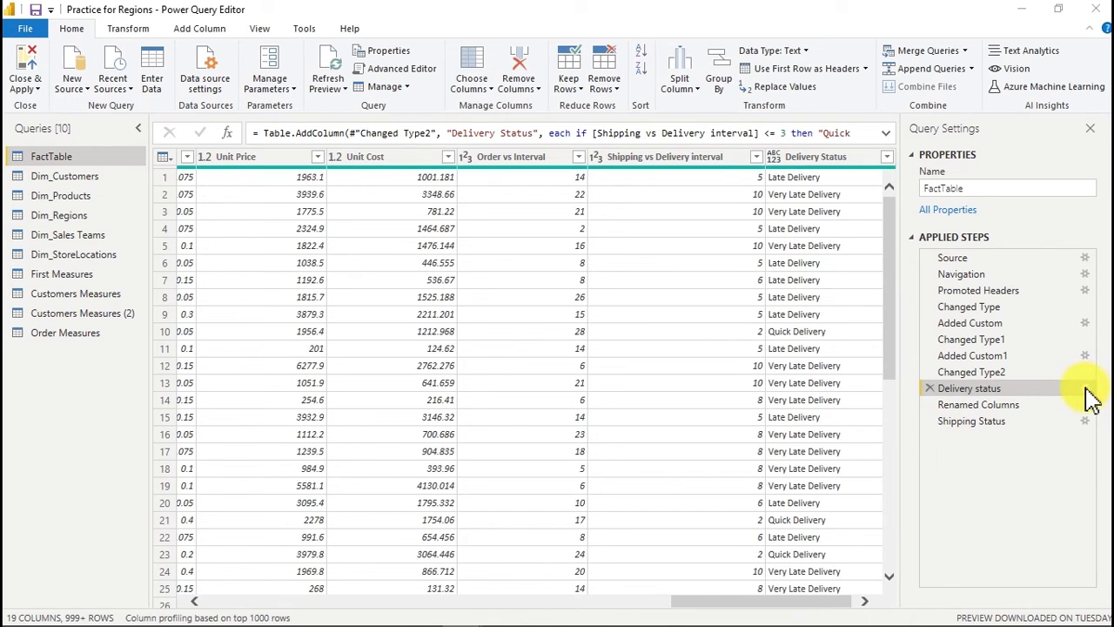
- Review the conditions and outputs of the Delivery status conditional column, leaving them as they are
click(1085, 389)
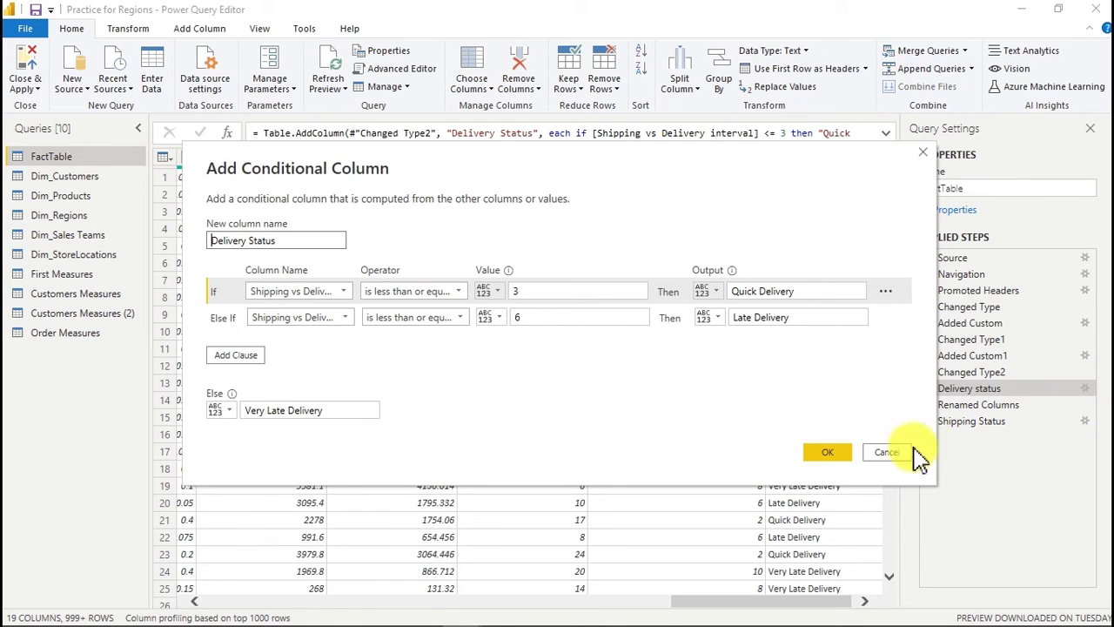
click(877, 461)
click(881, 460)
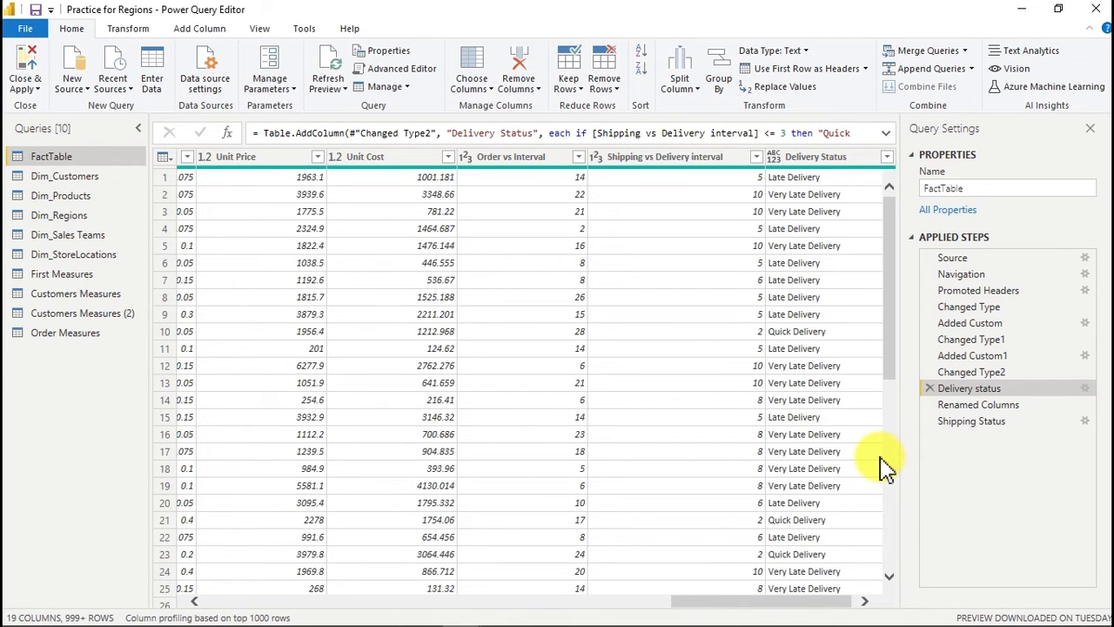
- Apply the query changes to the model and return from the table data to the Order analysis report page
click(32, 70)
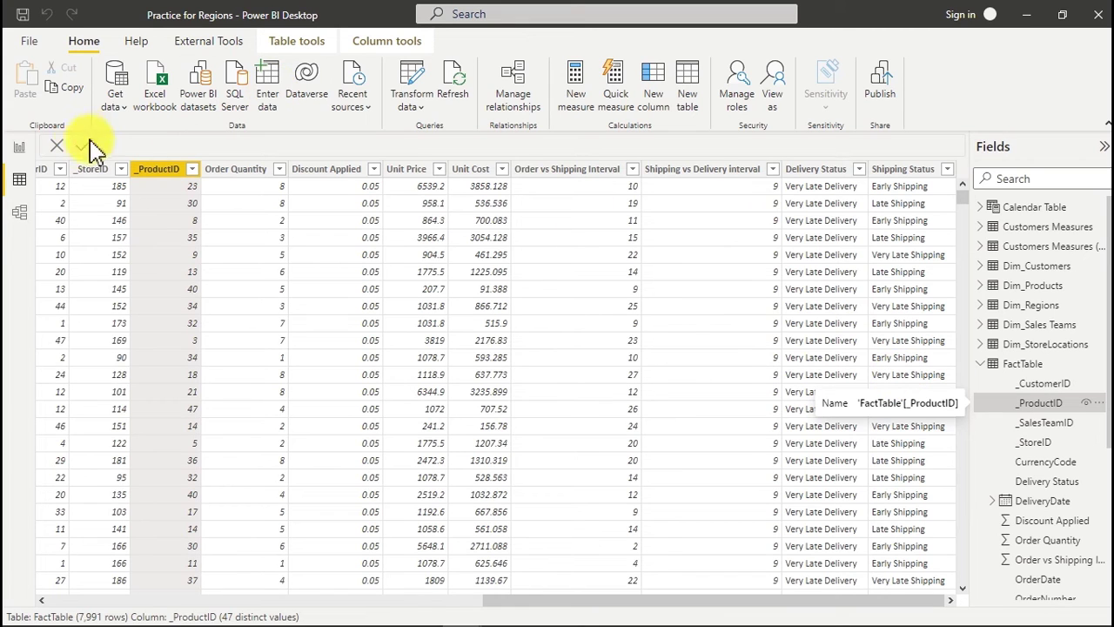
click(19, 148)
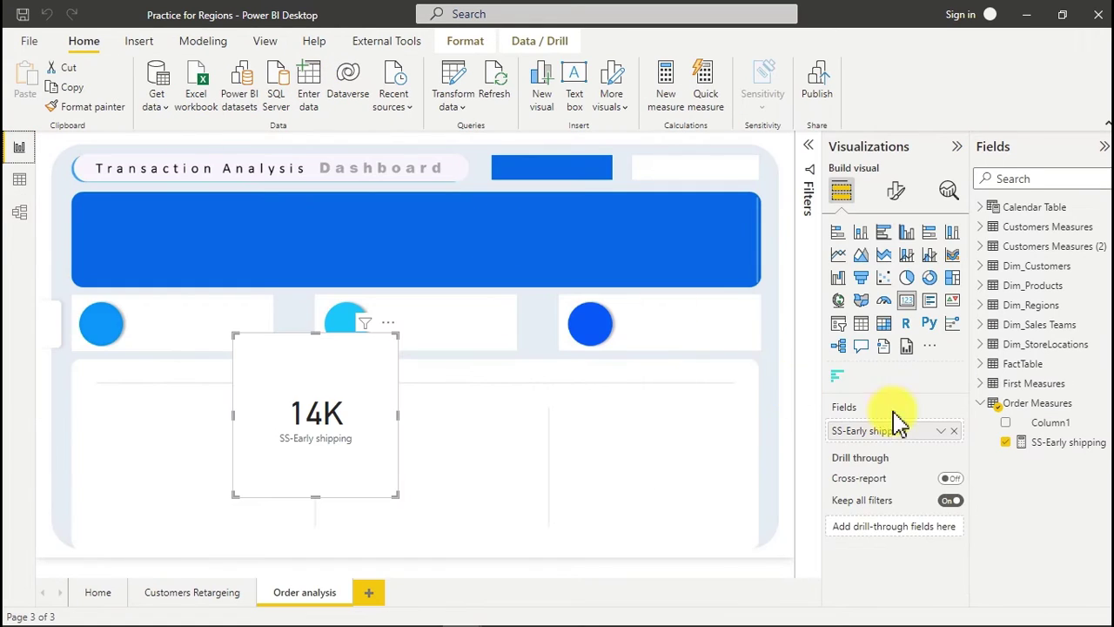
- Create a new measure in the Order Measures table and name it SS-Very late shipping
click(1063, 444)
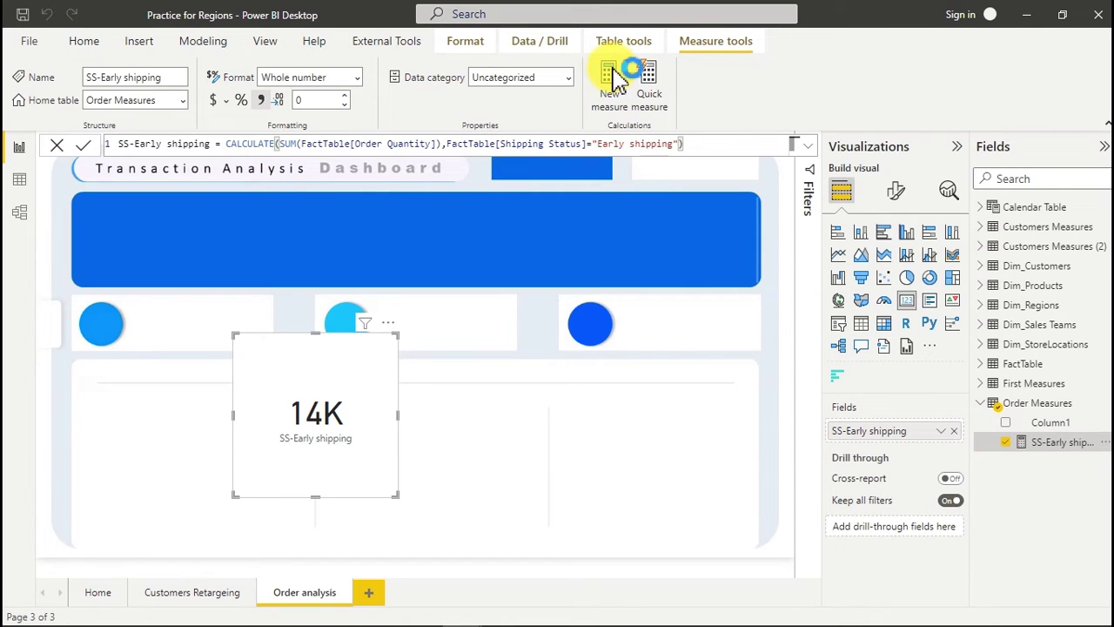
click(614, 76)
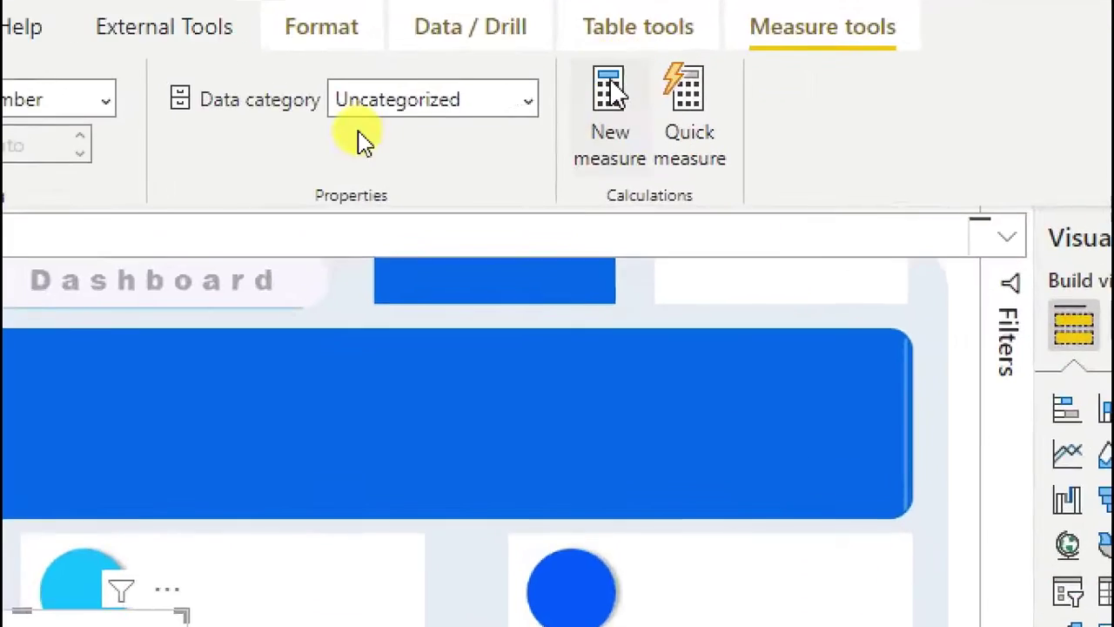
text(SS-)
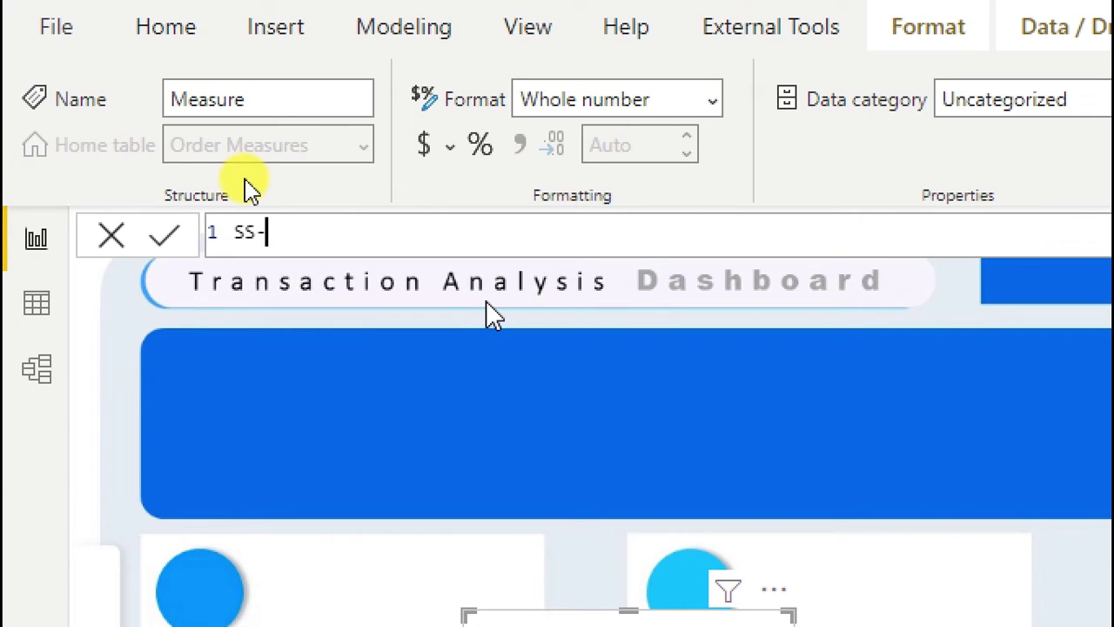
text(Ver1)
key(BackSpace)
text(y late )
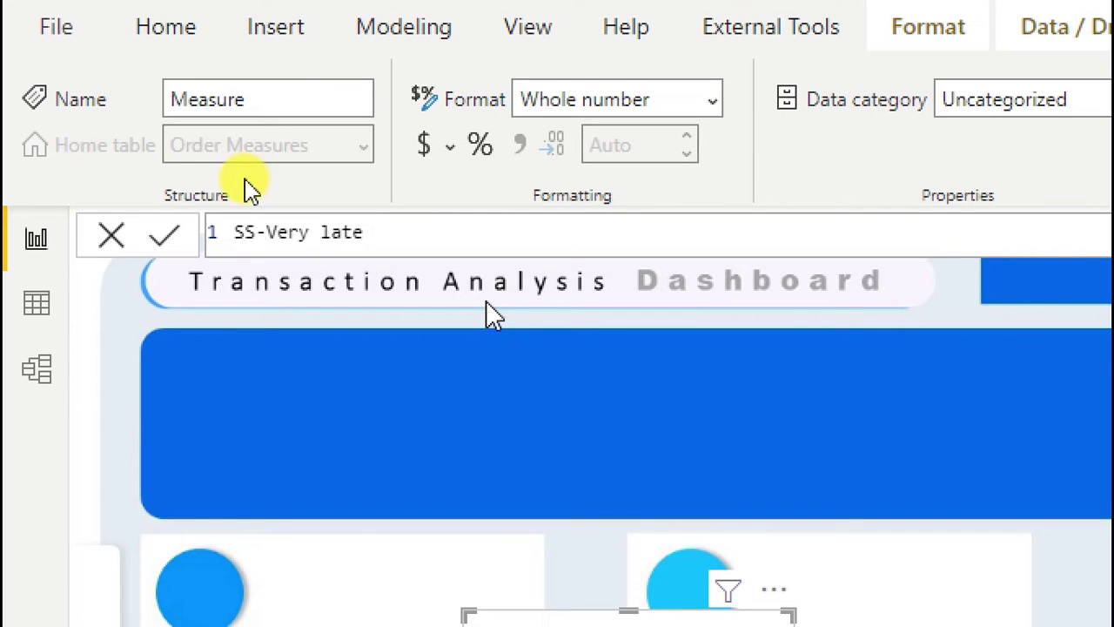
text(shipping=)
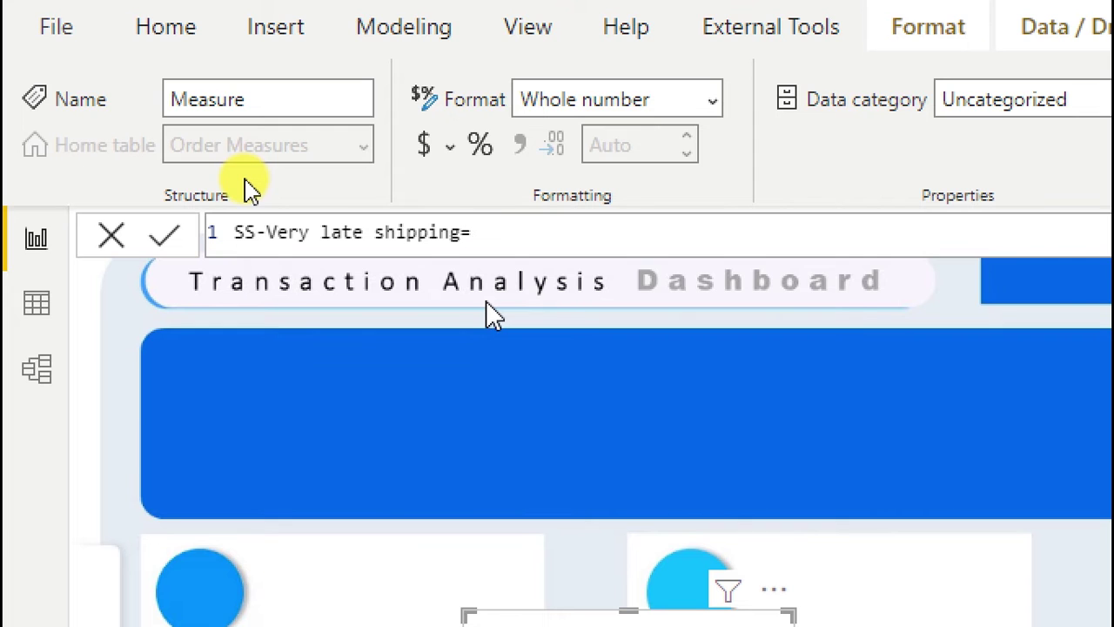
- Begin the SS-Very late shipping formula with CALCULATE over SUM(FactTable[Order Quantity])
text(cal)
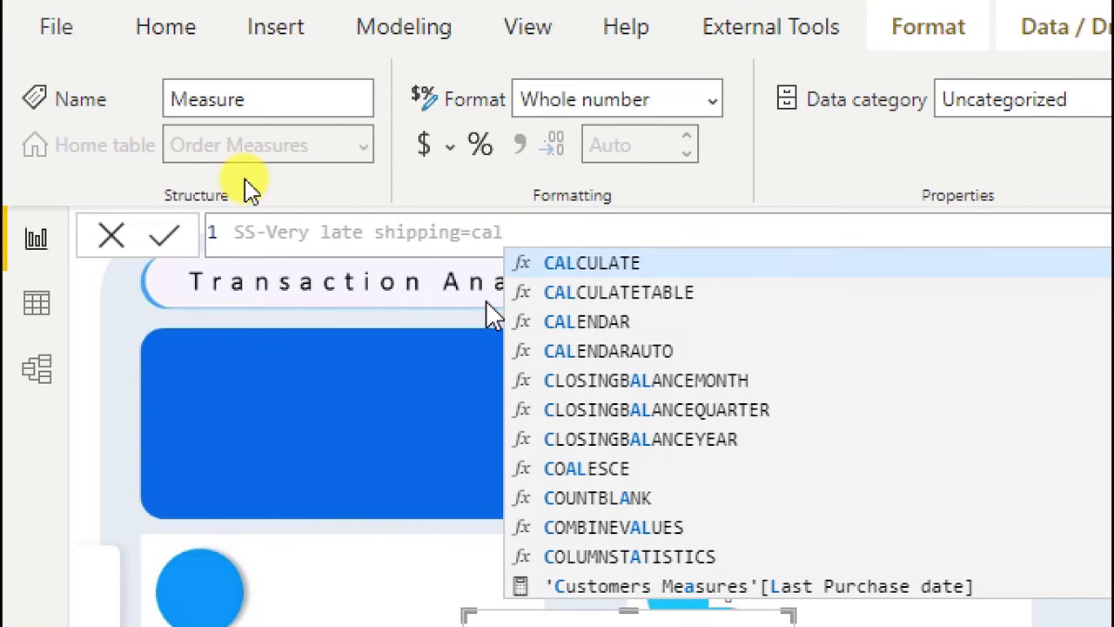
key(Tab)
text(sum)
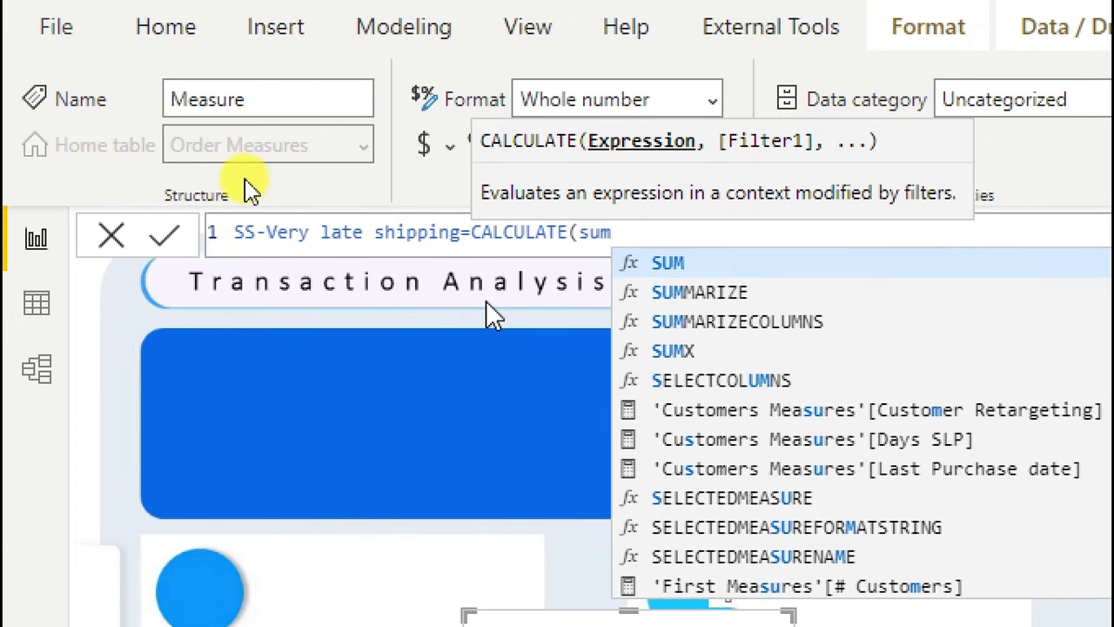
key(Tab)
text(q)
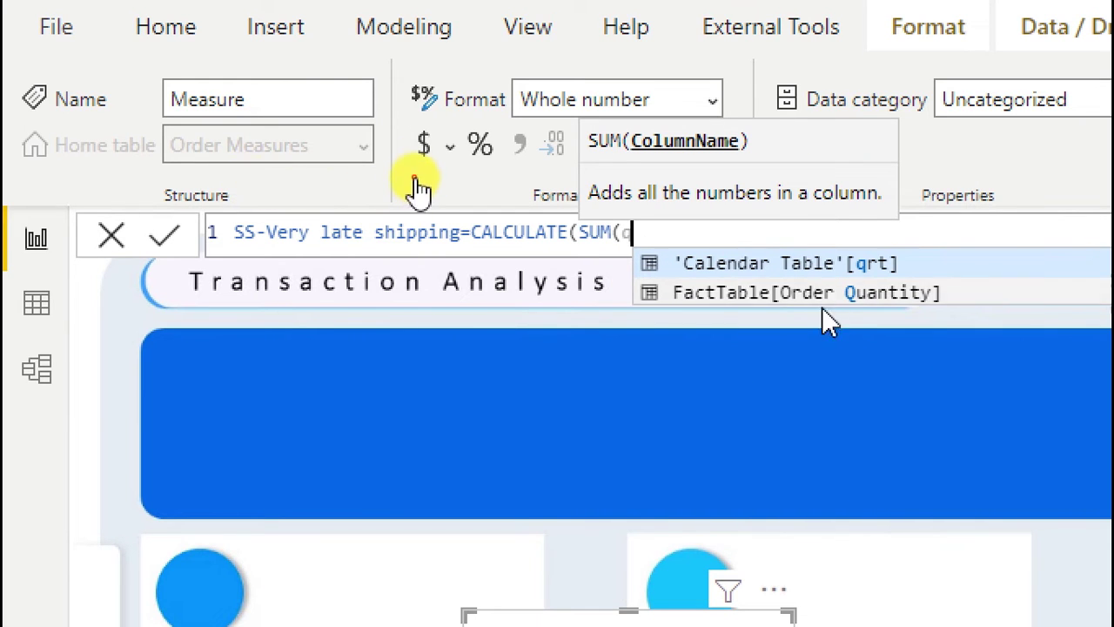
key(Down)
key(Tab)
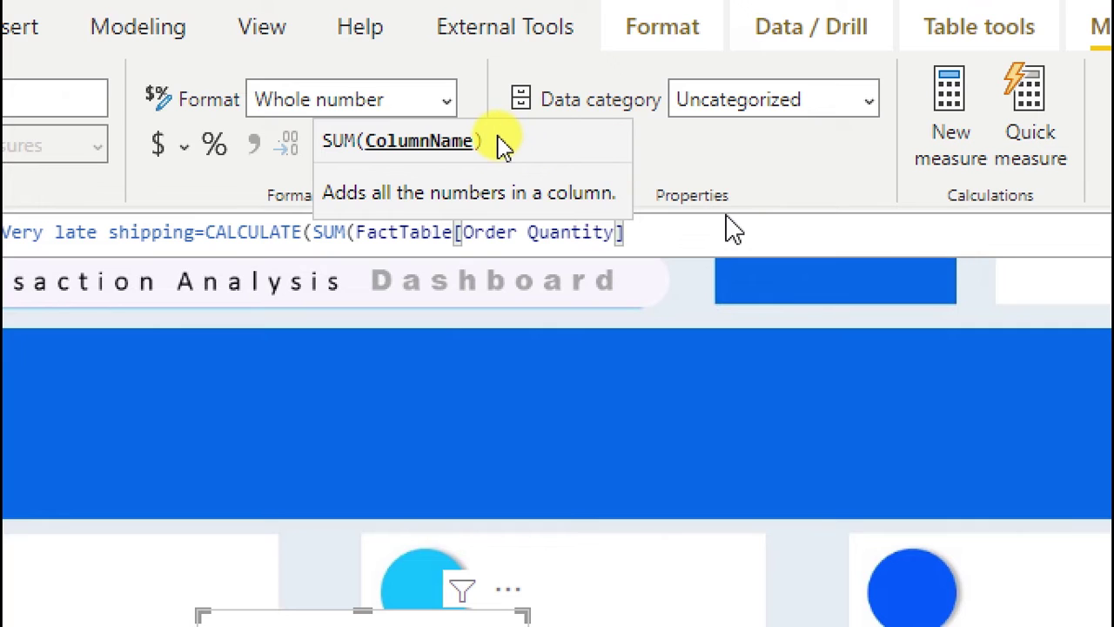
text())
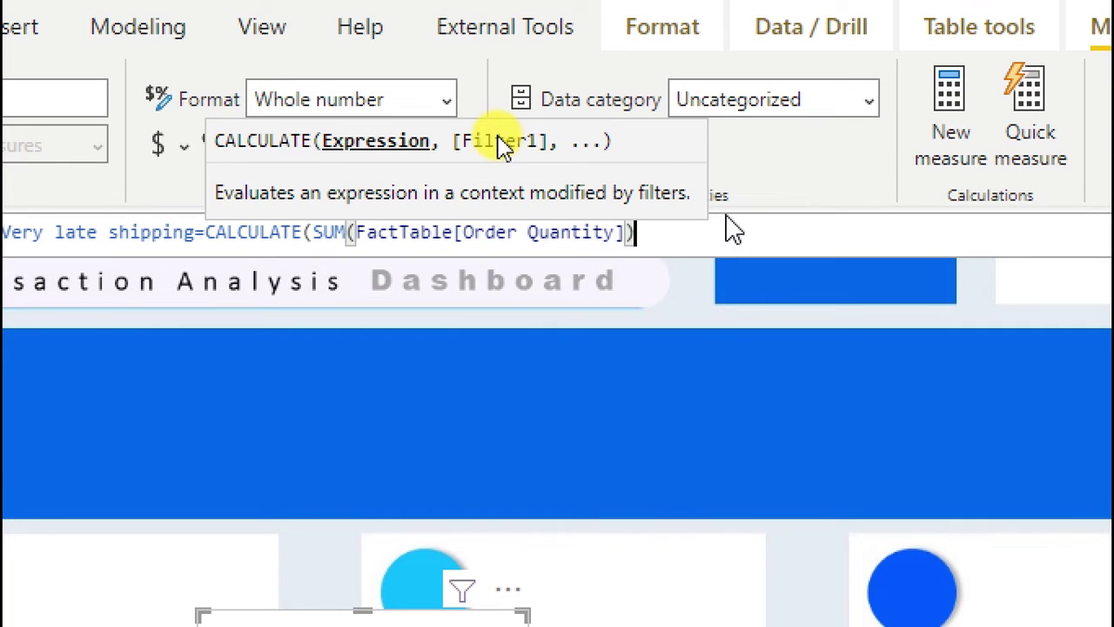
- Add a FILTER over FactTable as the filter argument of the SS-Very late shipping formula
text(,)
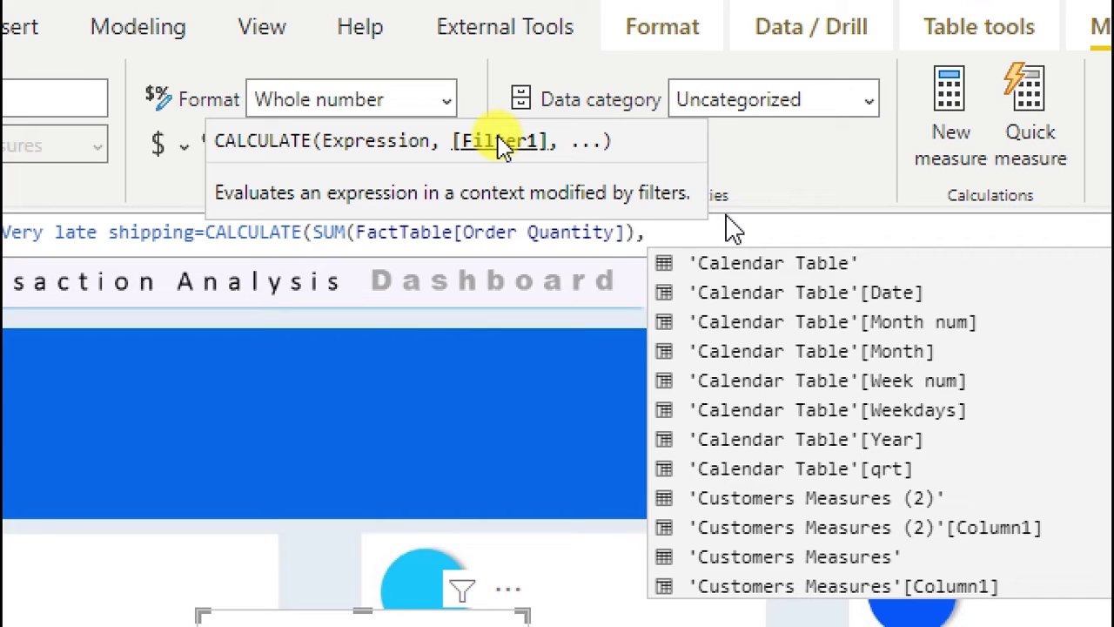
key(BackSpace)
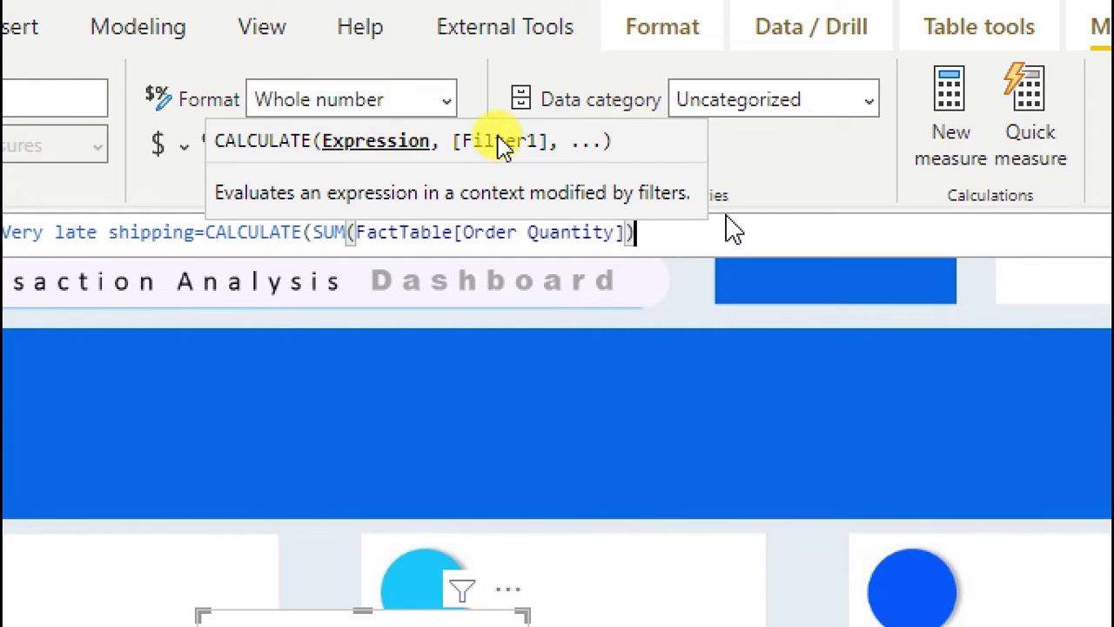
text(,filt)
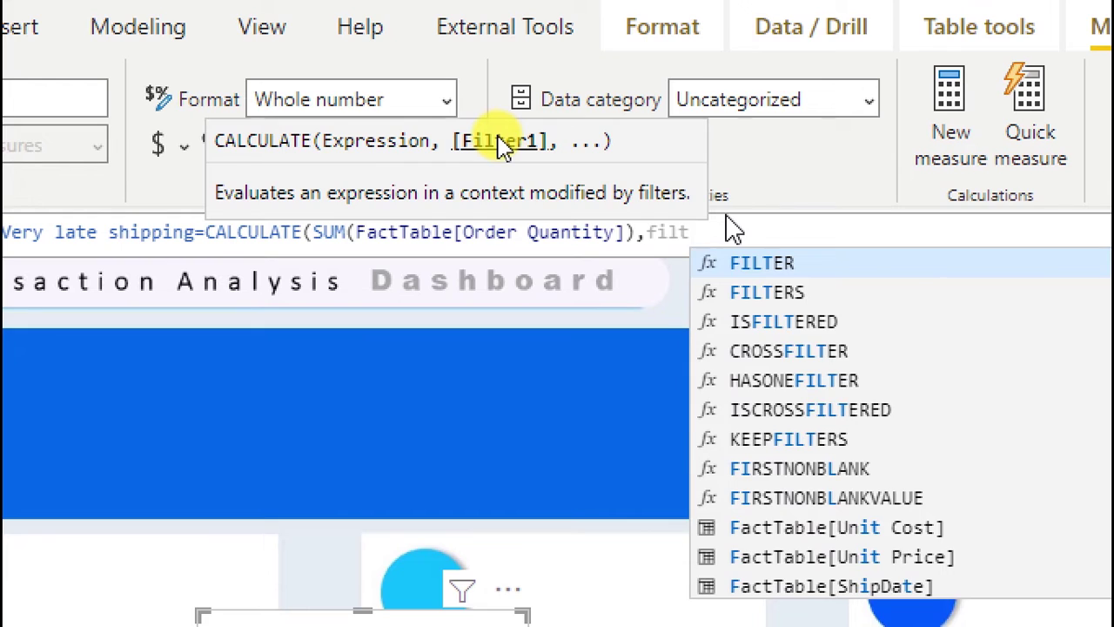
key(Tab)
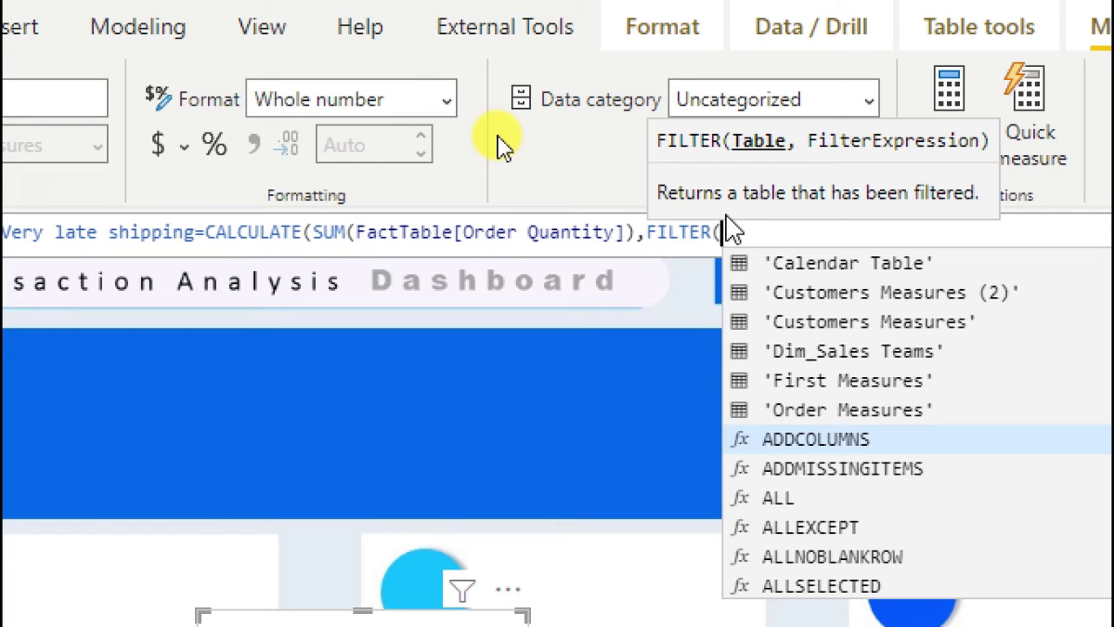
text(Fa)
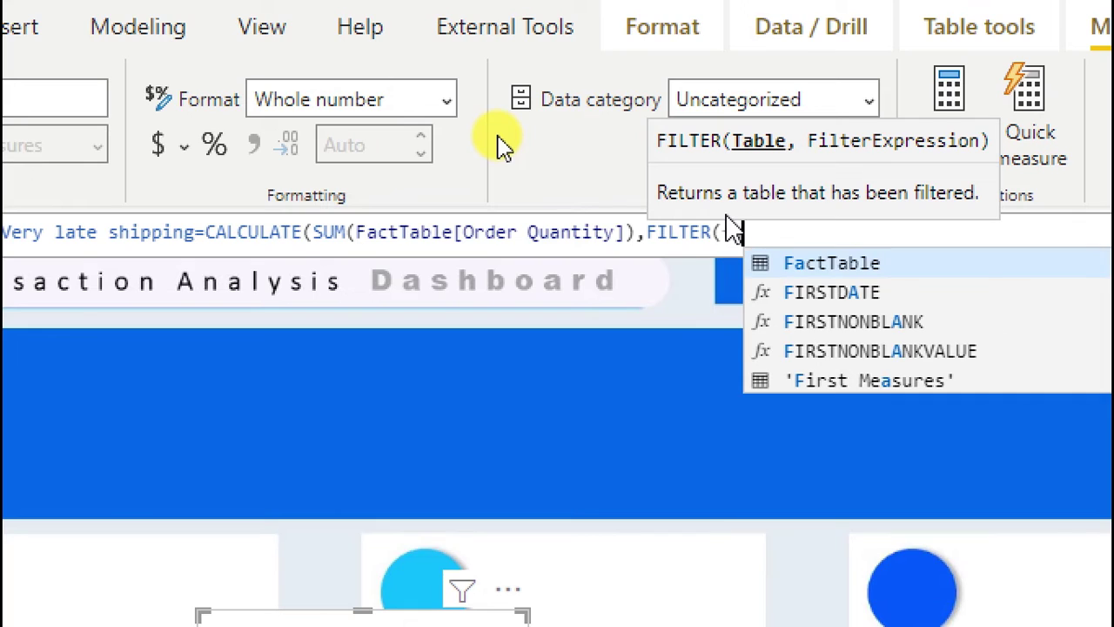
text(ctTable)
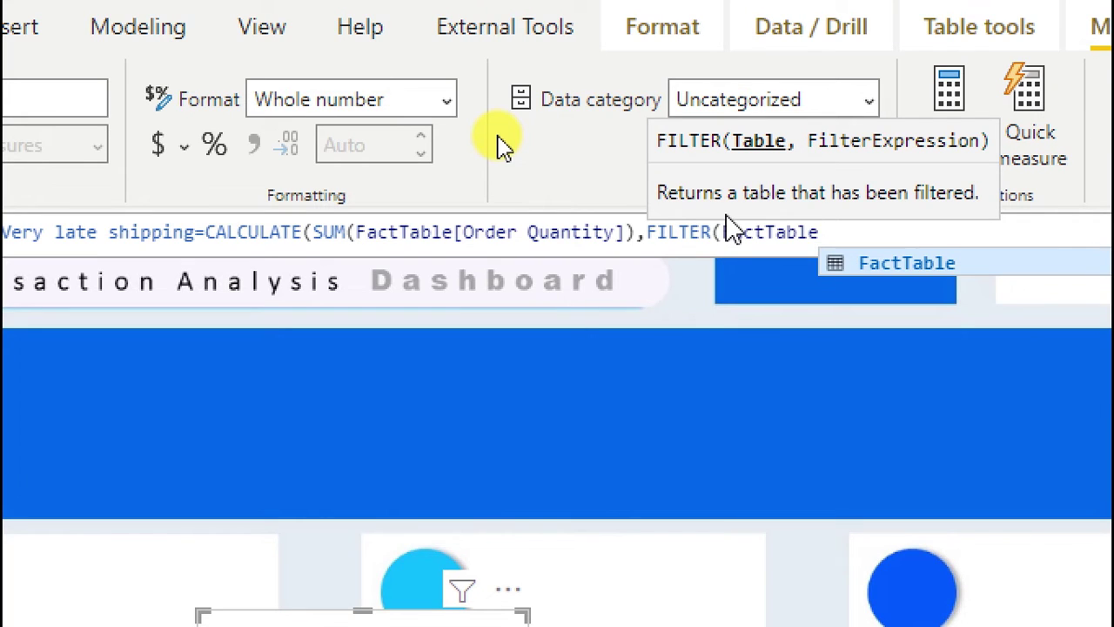
text(,)
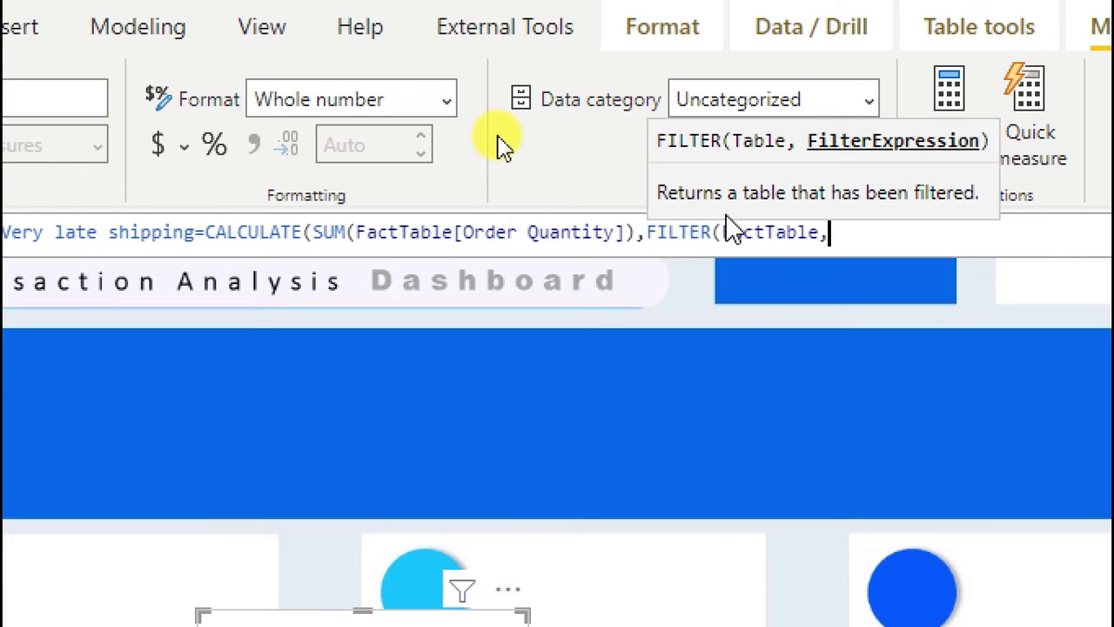
- Complete the filter condition with FactTable[Shipping Status]="very late shipping", close the formula and commit the measure
text(sh)
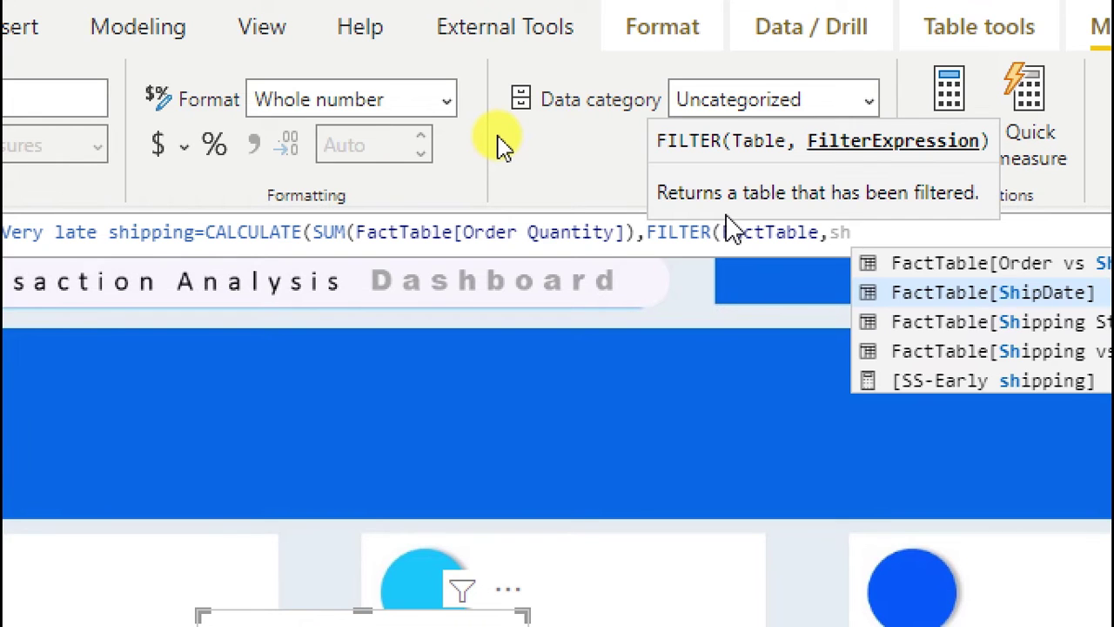
text(ip)
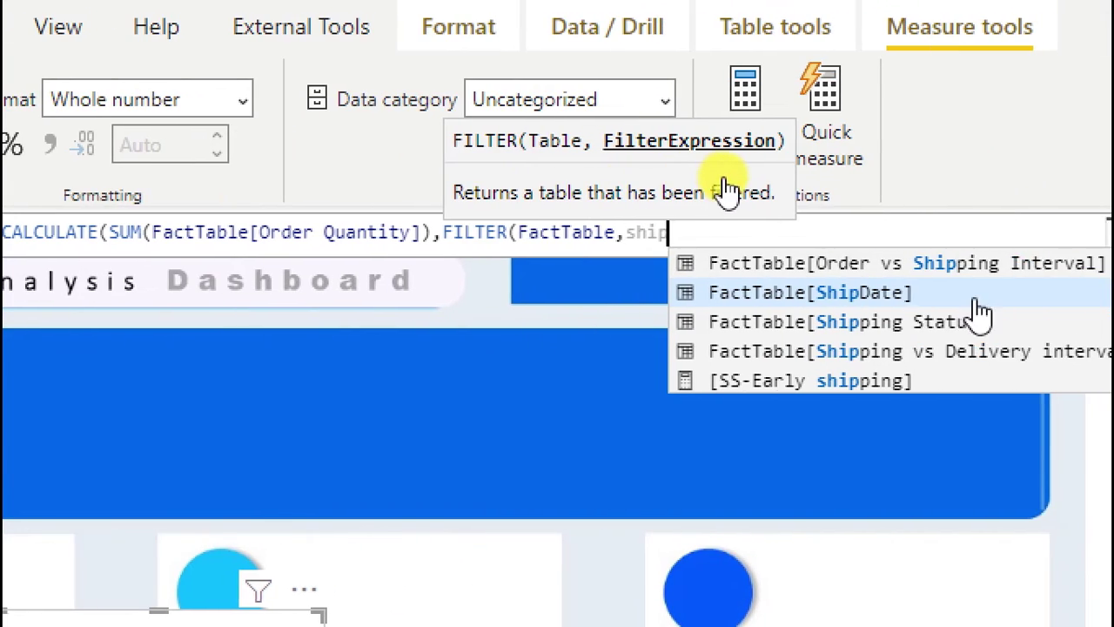
double_click(882, 322)
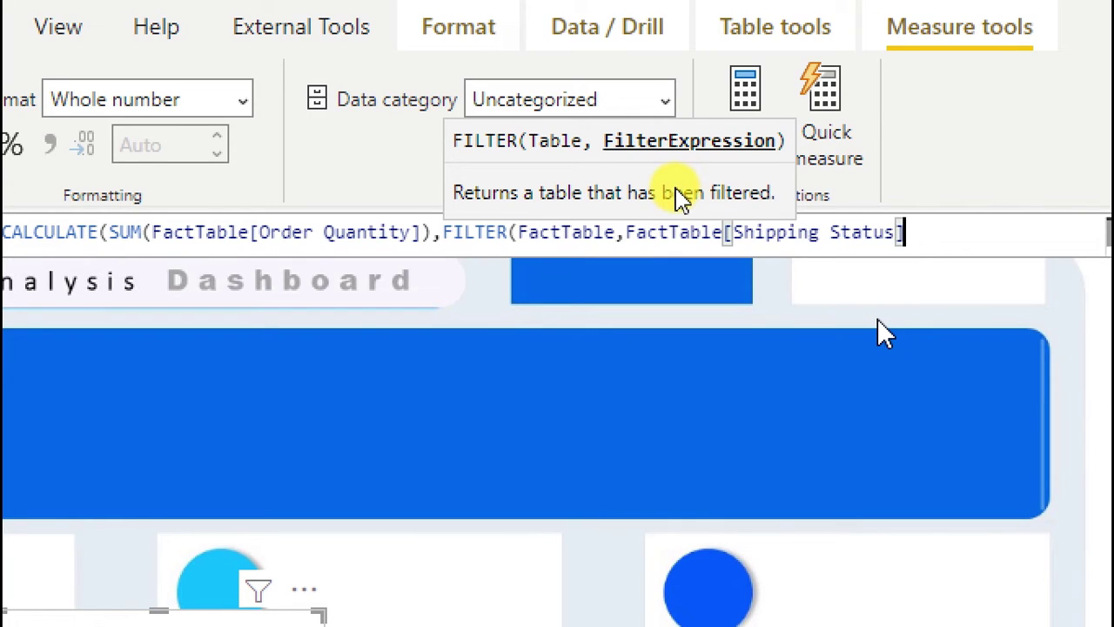
text(=")
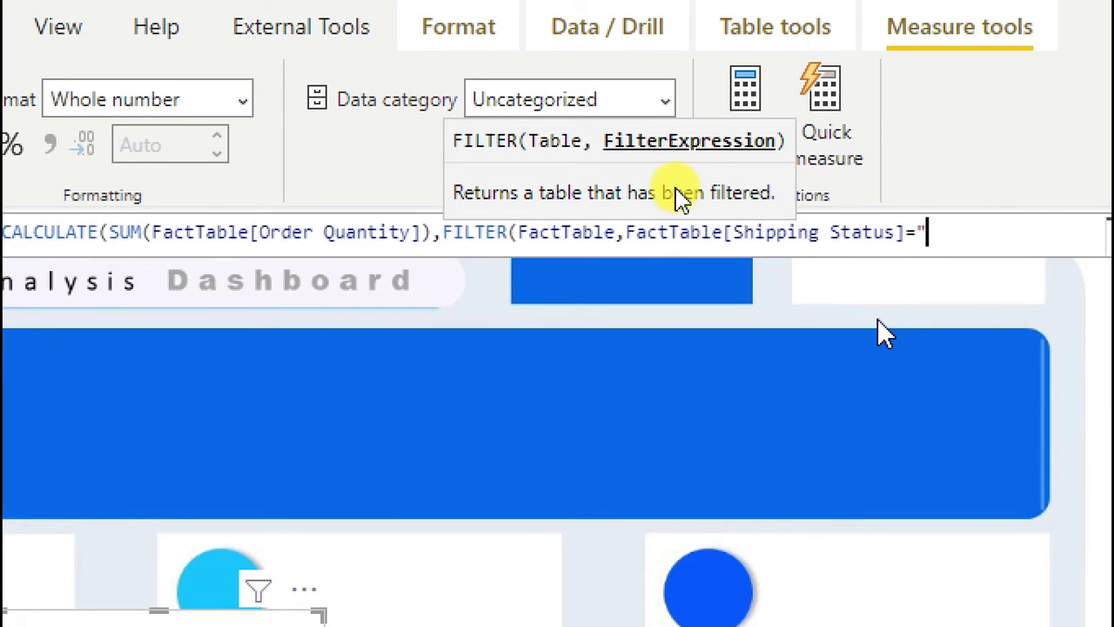
text(very late sh)
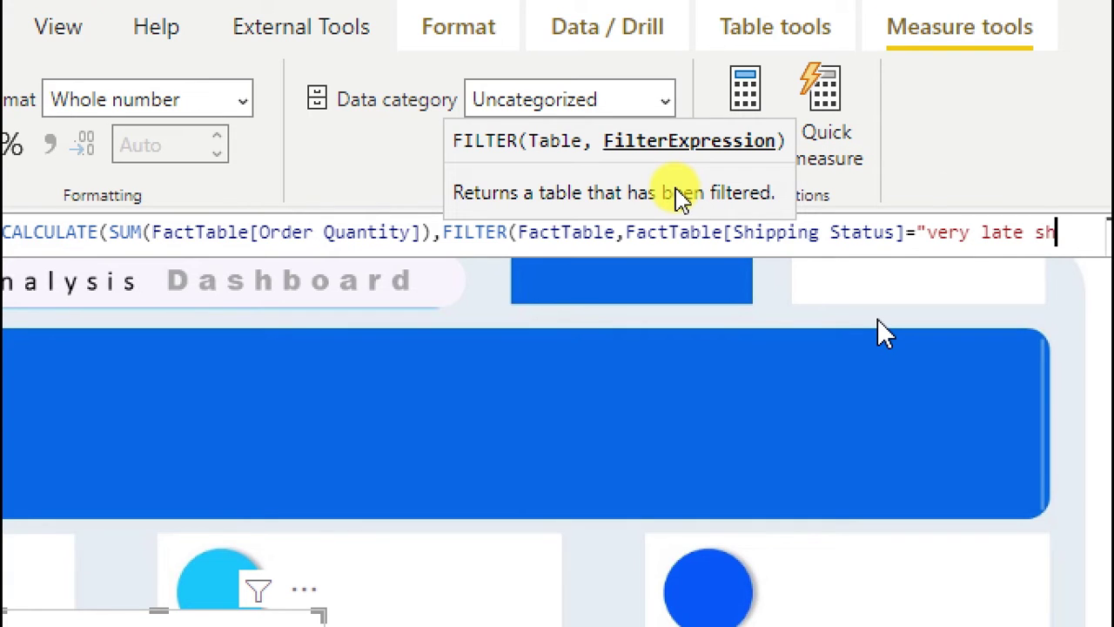
text(ipped)
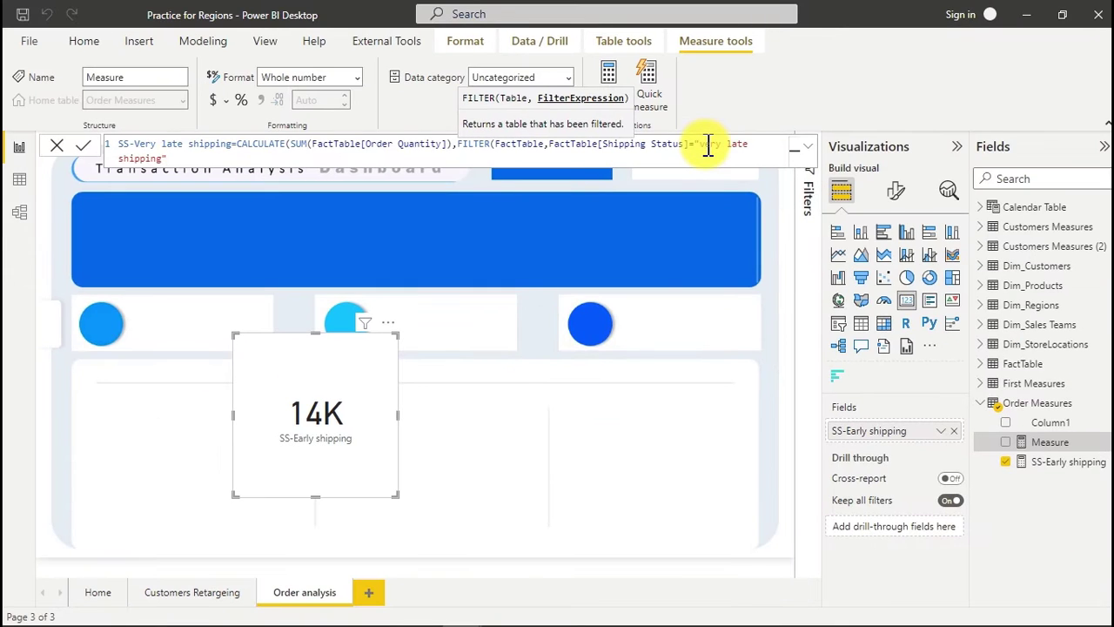
click(714, 148)
key(Return)
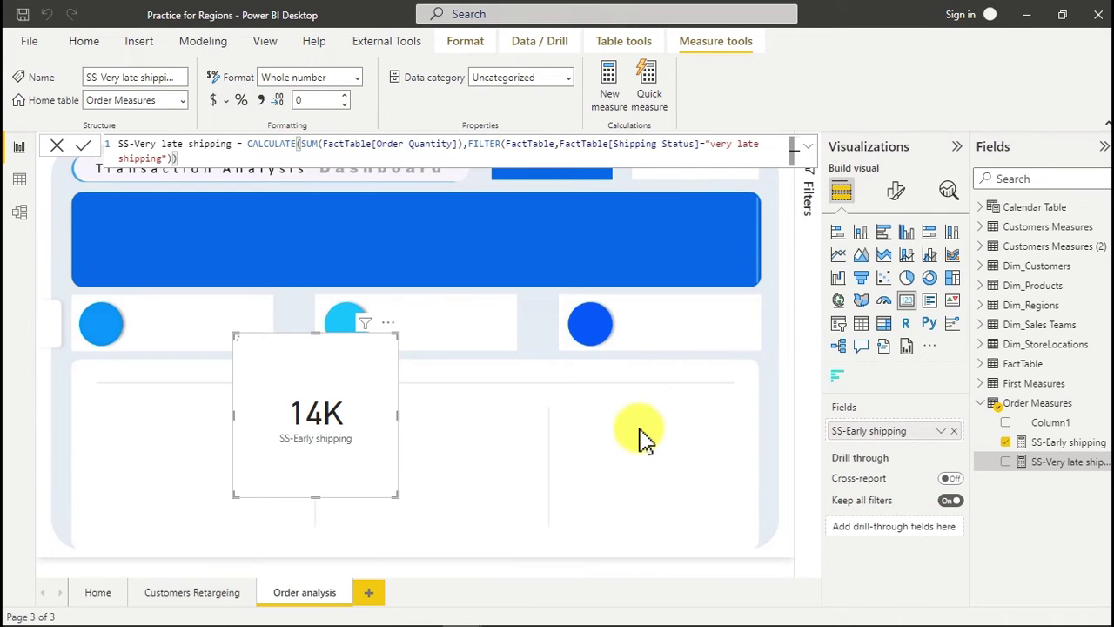
- Insert a card visual showing SS-Very late shipping and place it beside the SS-Early shipping card
click(531, 437)
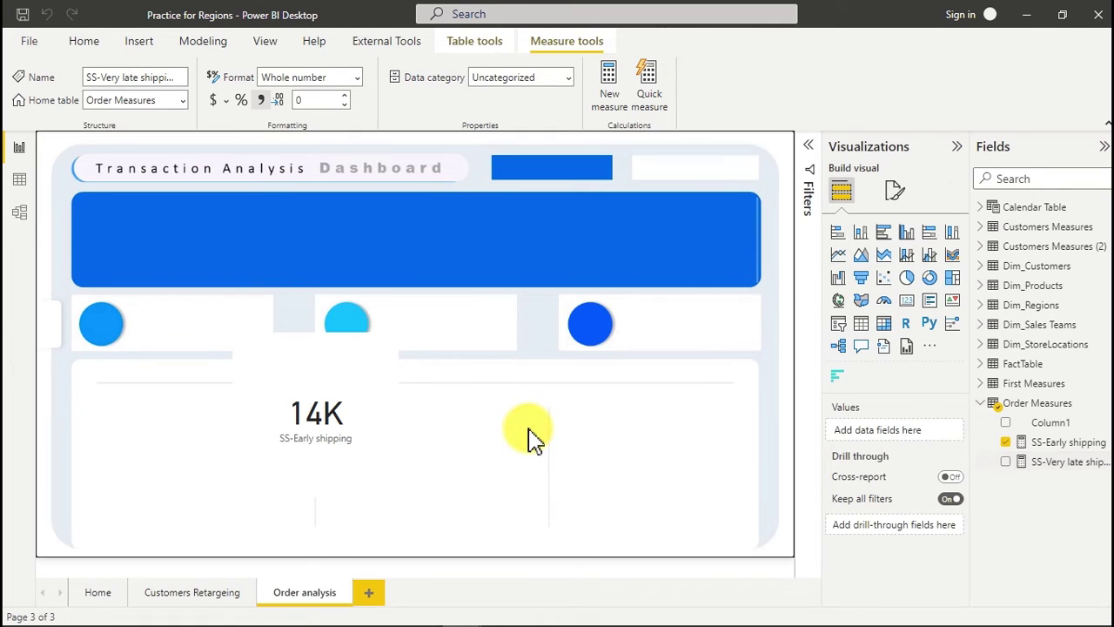
click(906, 300)
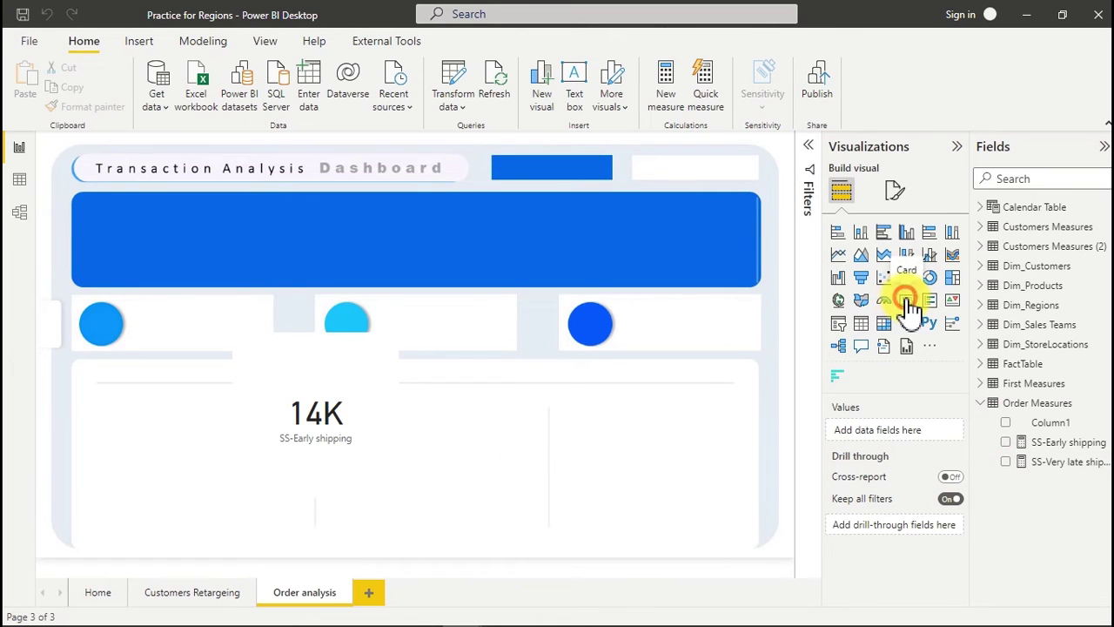
click(1007, 461)
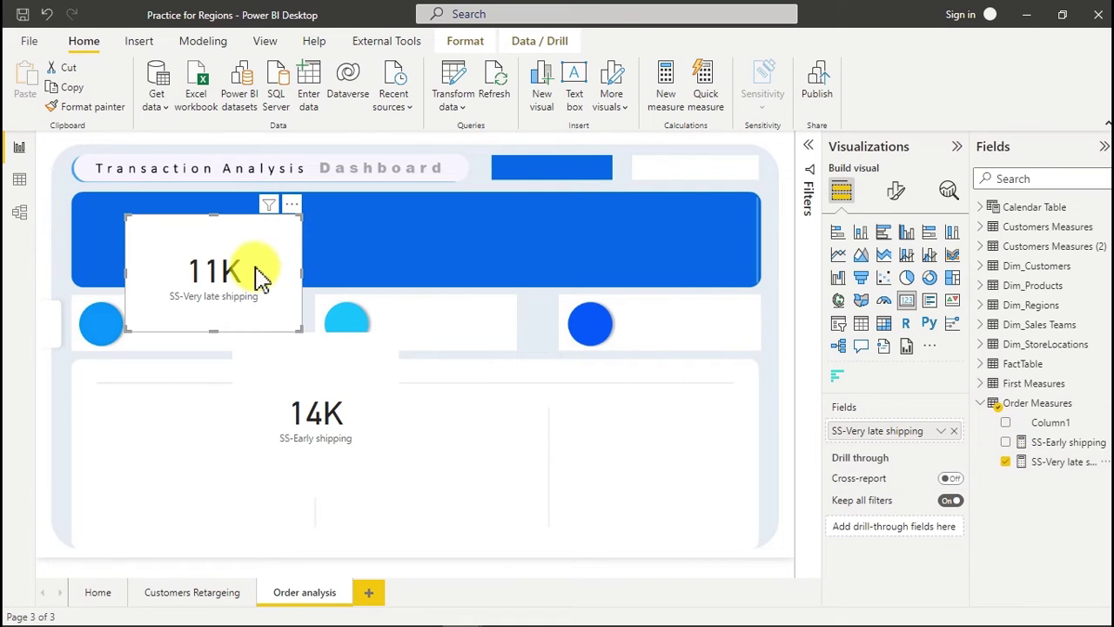
drag(259, 271, 552, 428)
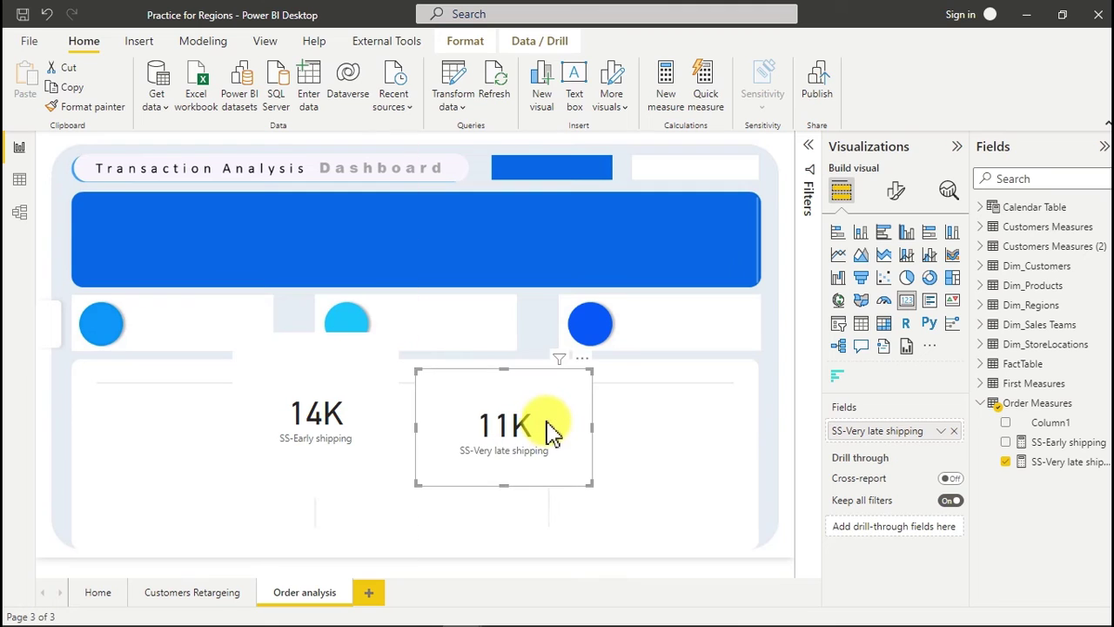
- Create a new measure in the First Measures table and name it Total orders
click(1029, 391)
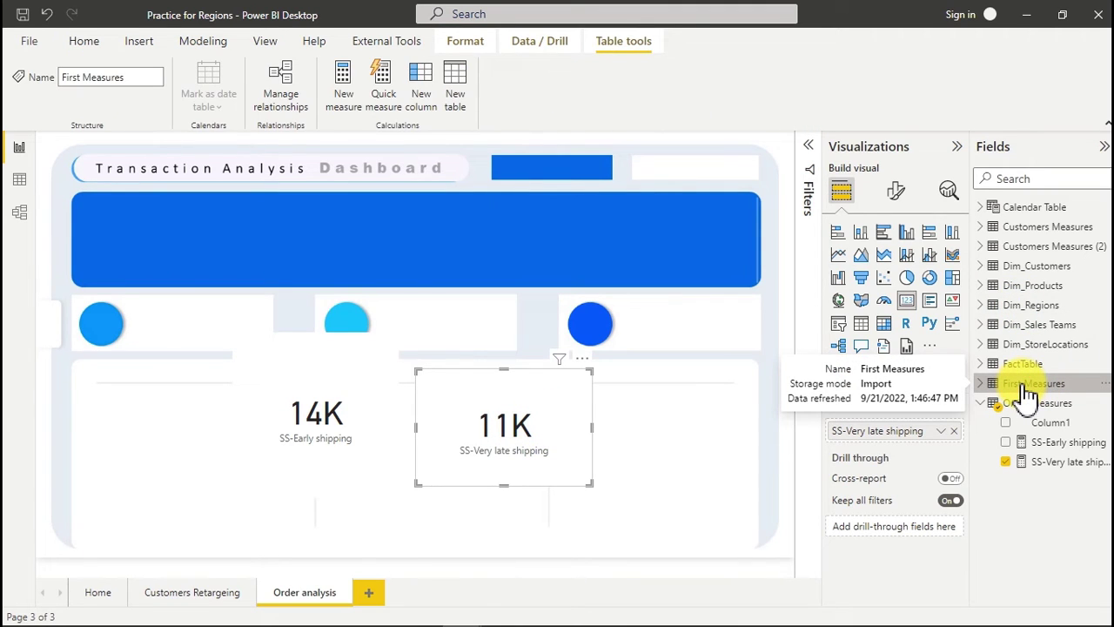
right_click(1029, 391)
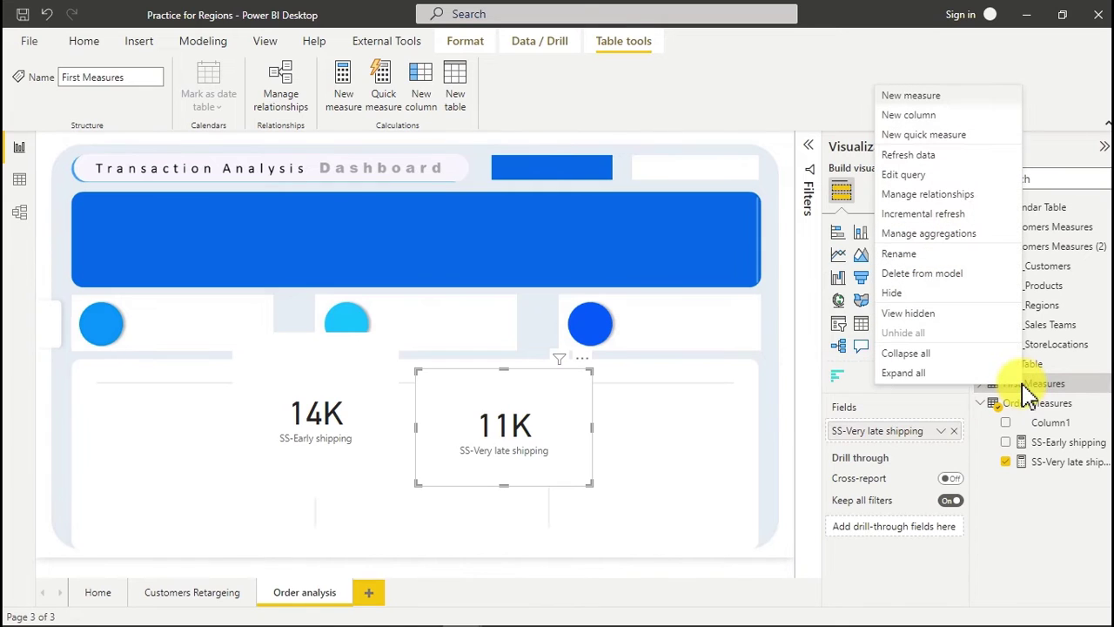
click(914, 95)
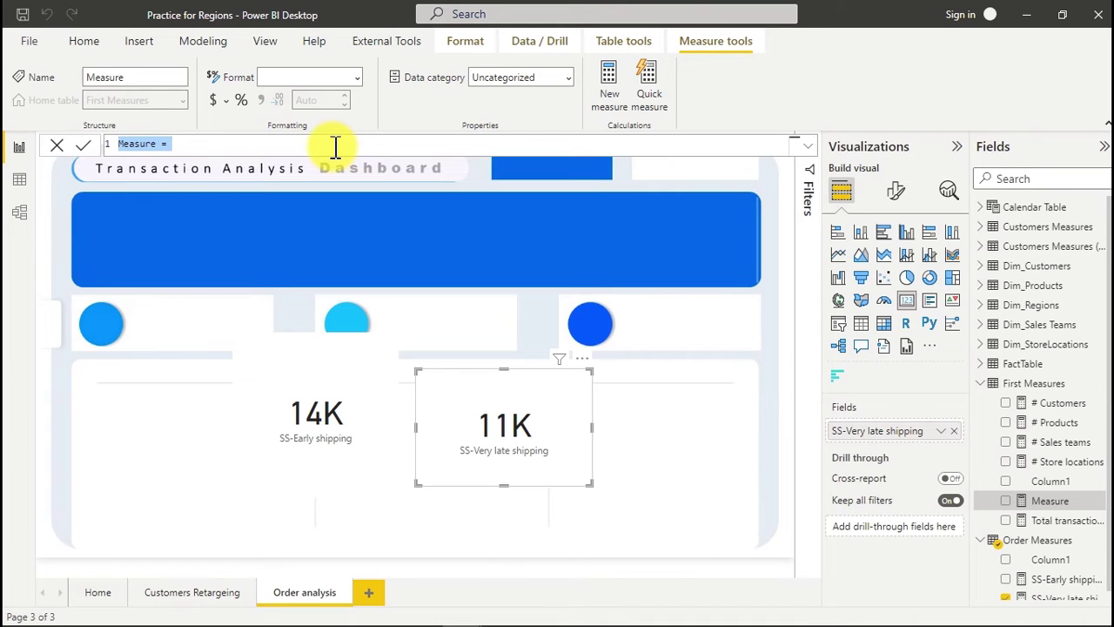
text(tota)
key(BackSpace)
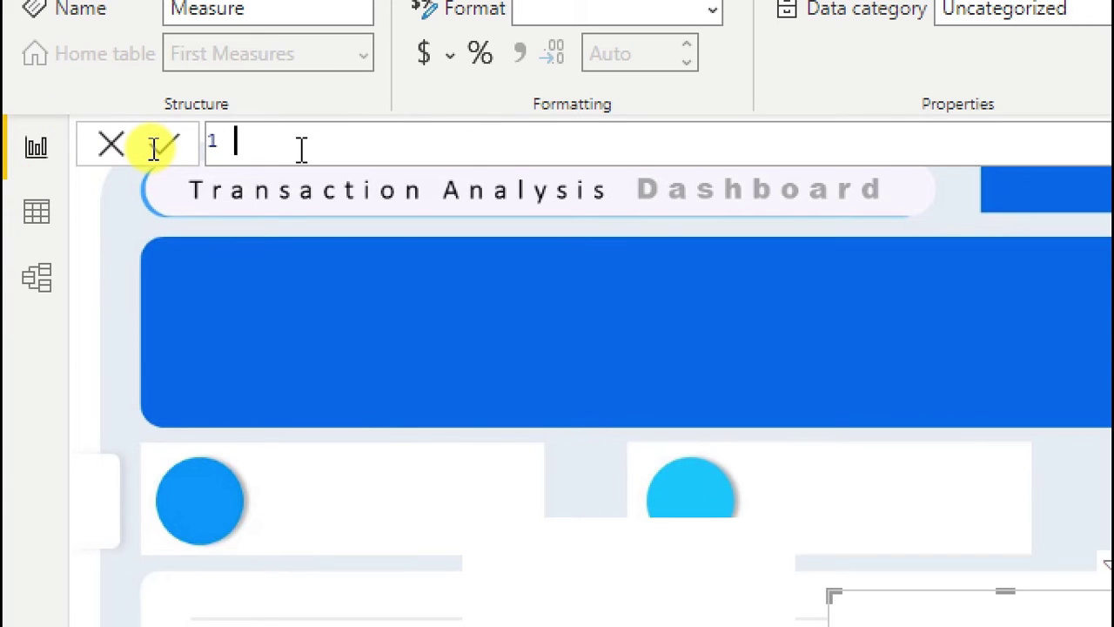
text(Total)
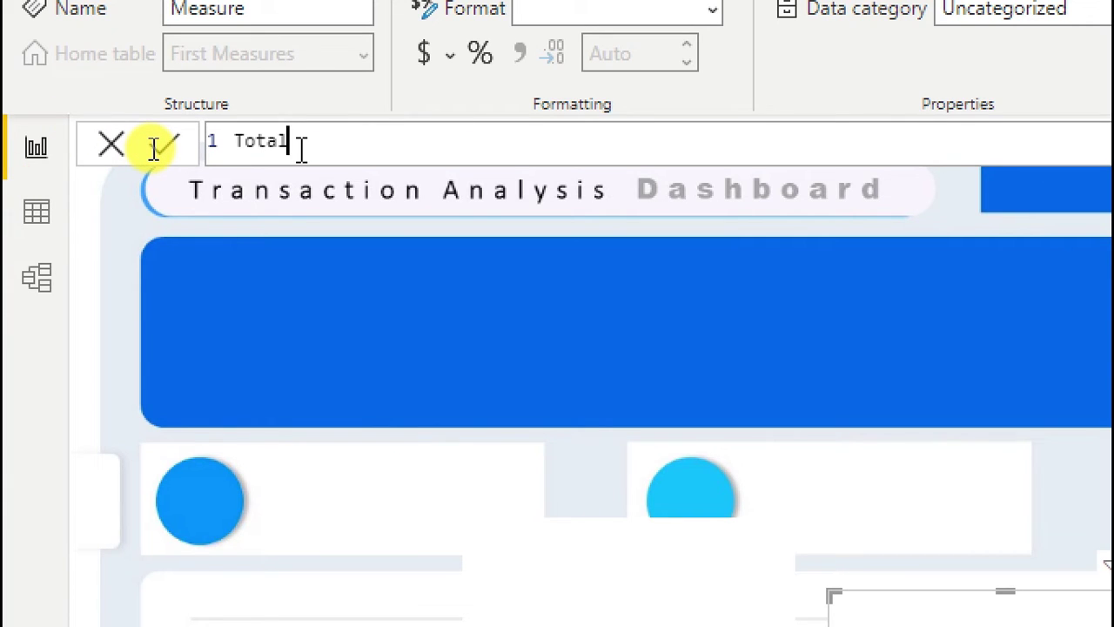
text( ureres)
key(BackSpace)
key(BackSpace)
key(BackSpace)
key(BackSpace)
text(ders)
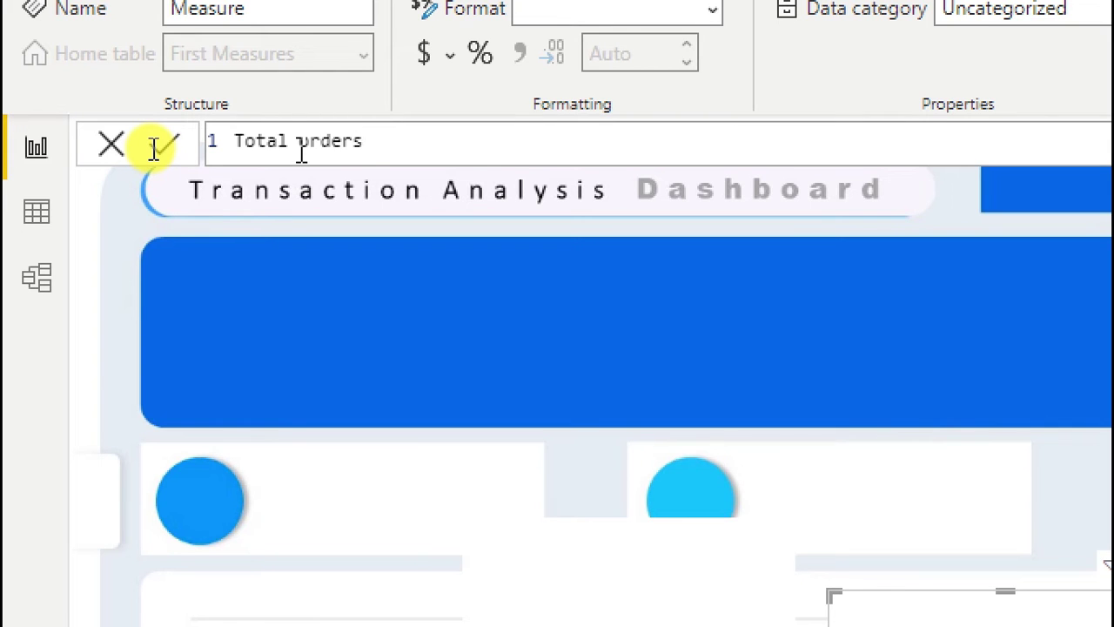
- Define the Total orders measure as SUM(FactTable[Order Quantity])
text(=sum)
key(Tab)
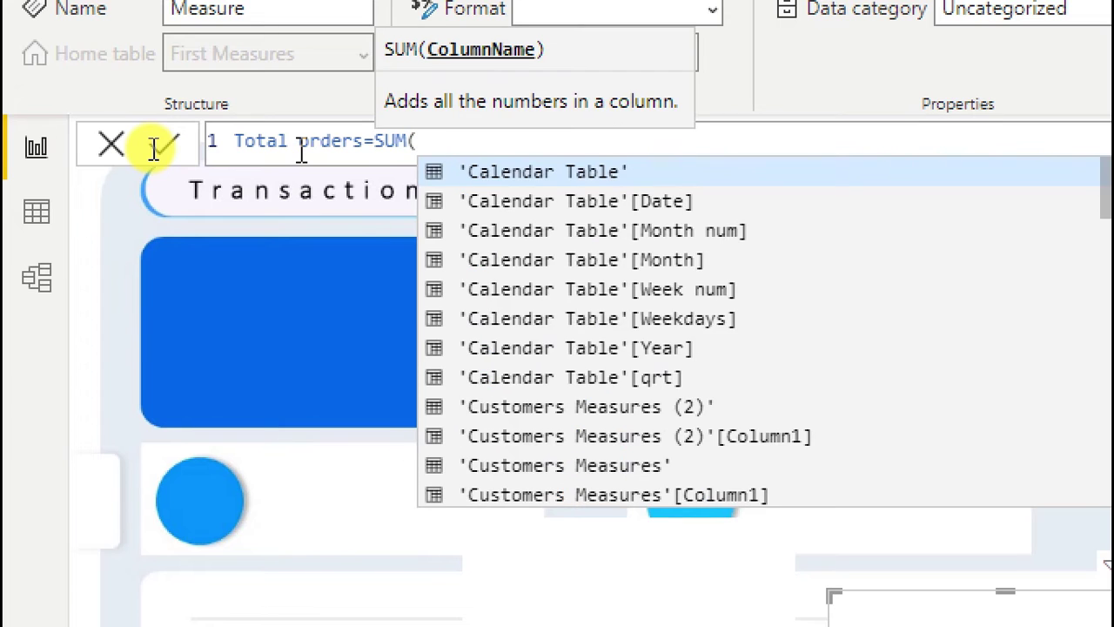
text(ord)
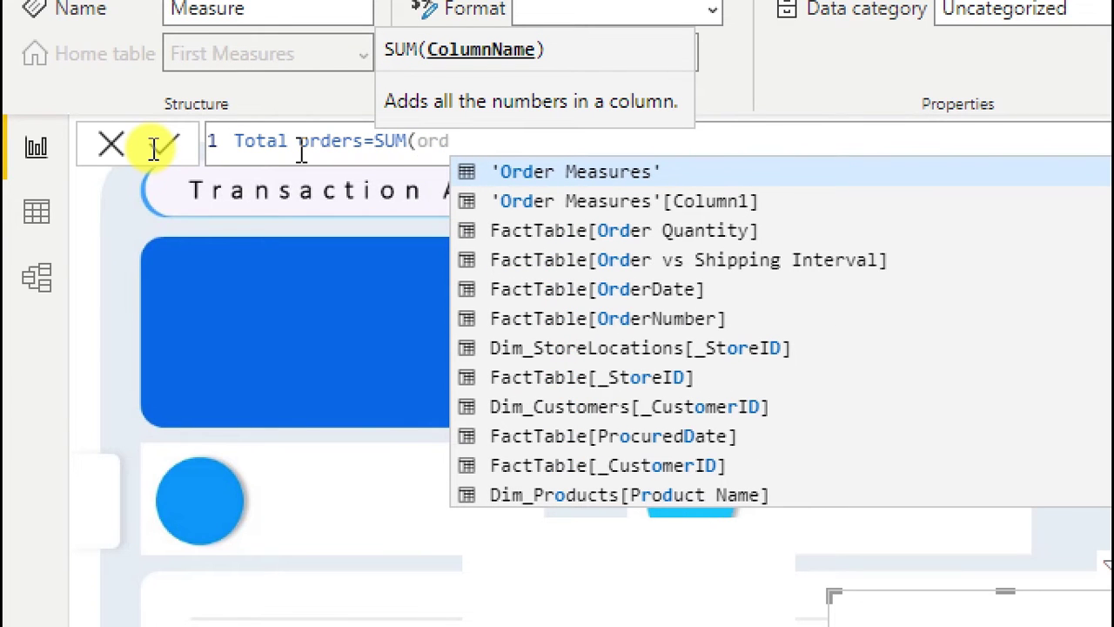
click(557, 230)
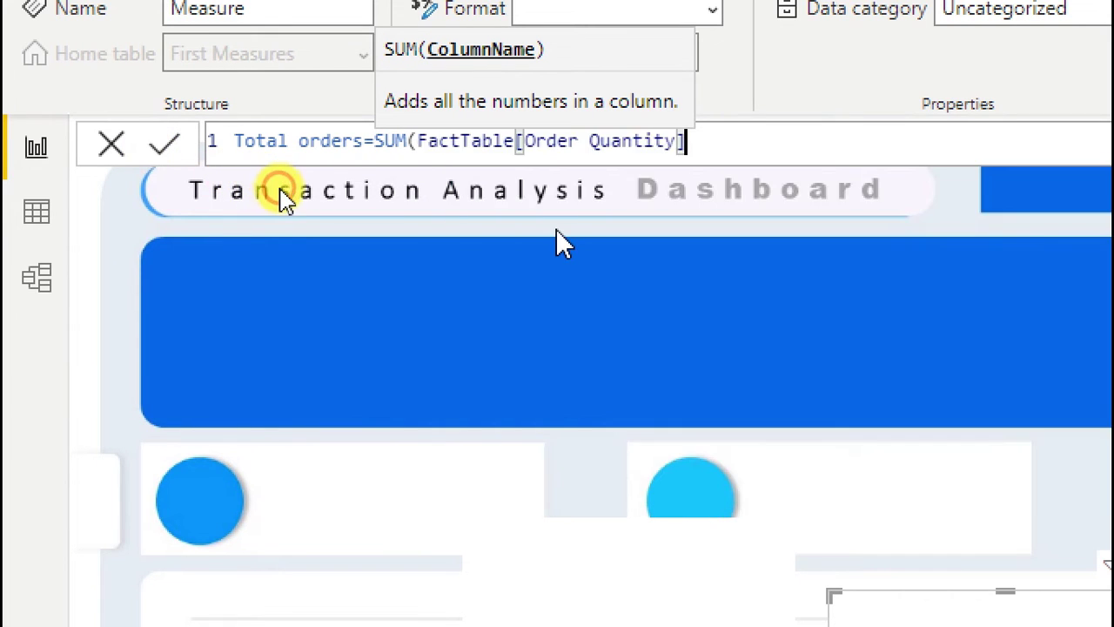
text())
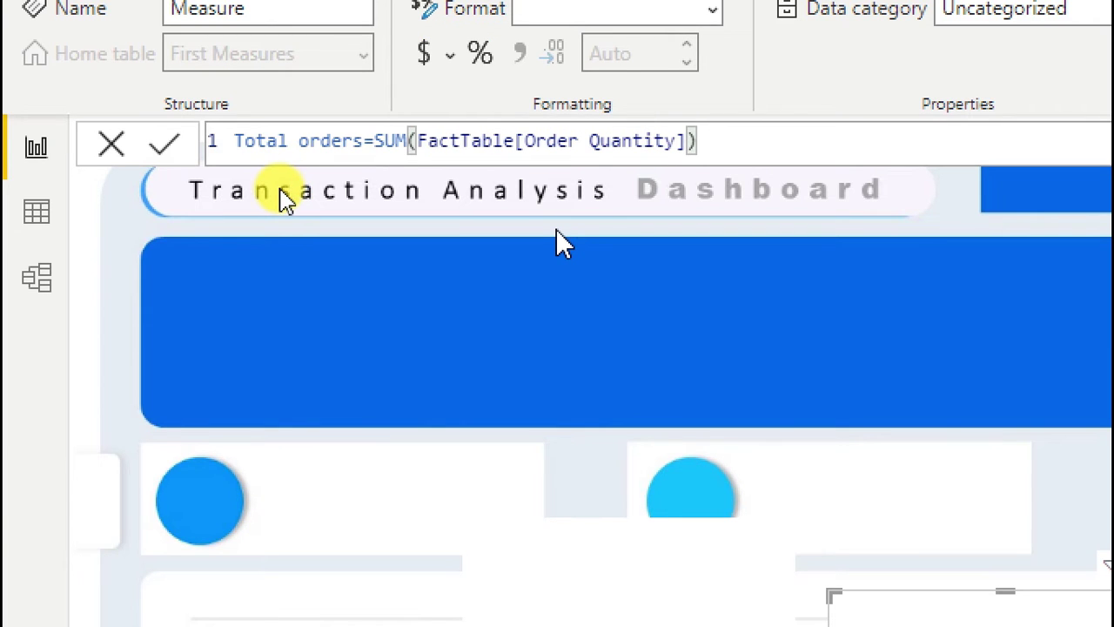
- Commit the Total orders measure and format it with a thousands separator
click(266, 104)
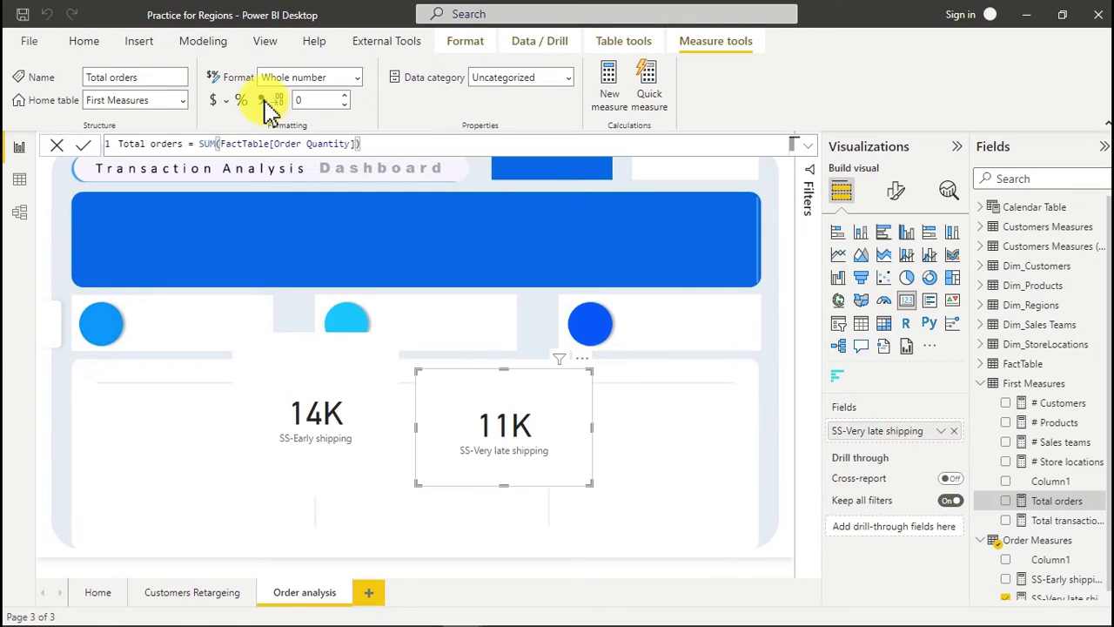
click(531, 87)
click(277, 100)
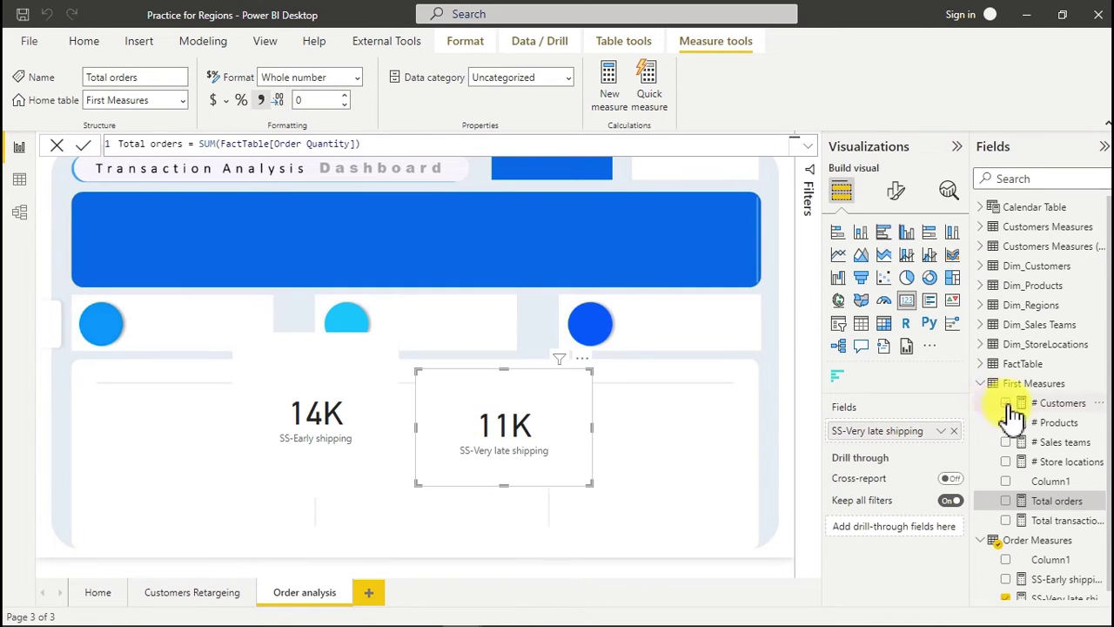
- Create a new measure in the Order Measures table and name it SS-Late shipping
click(987, 385)
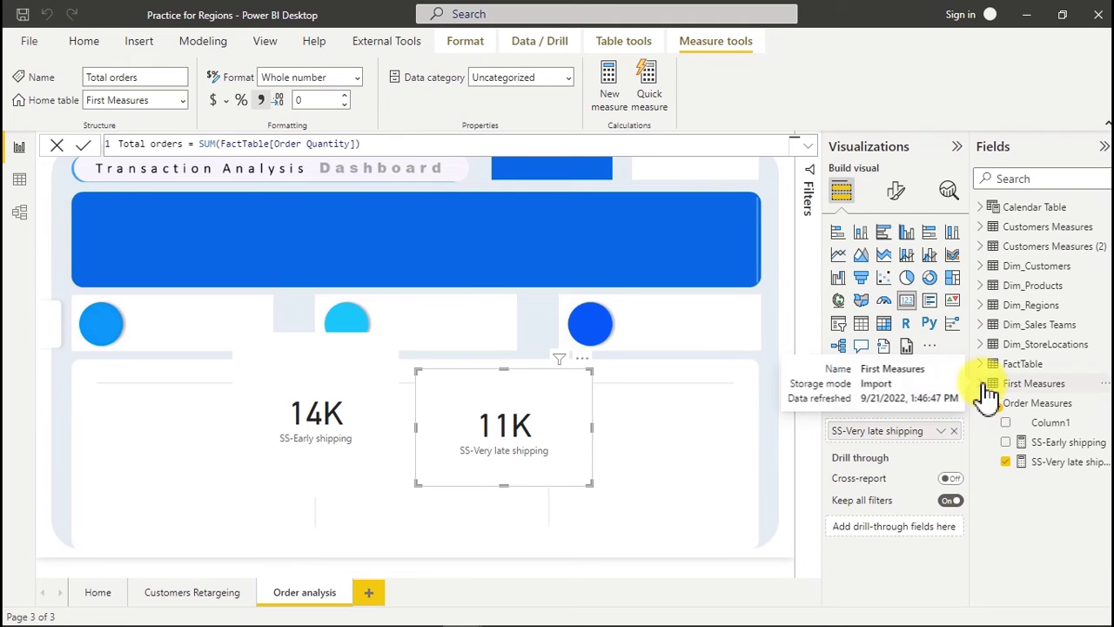
click(1053, 462)
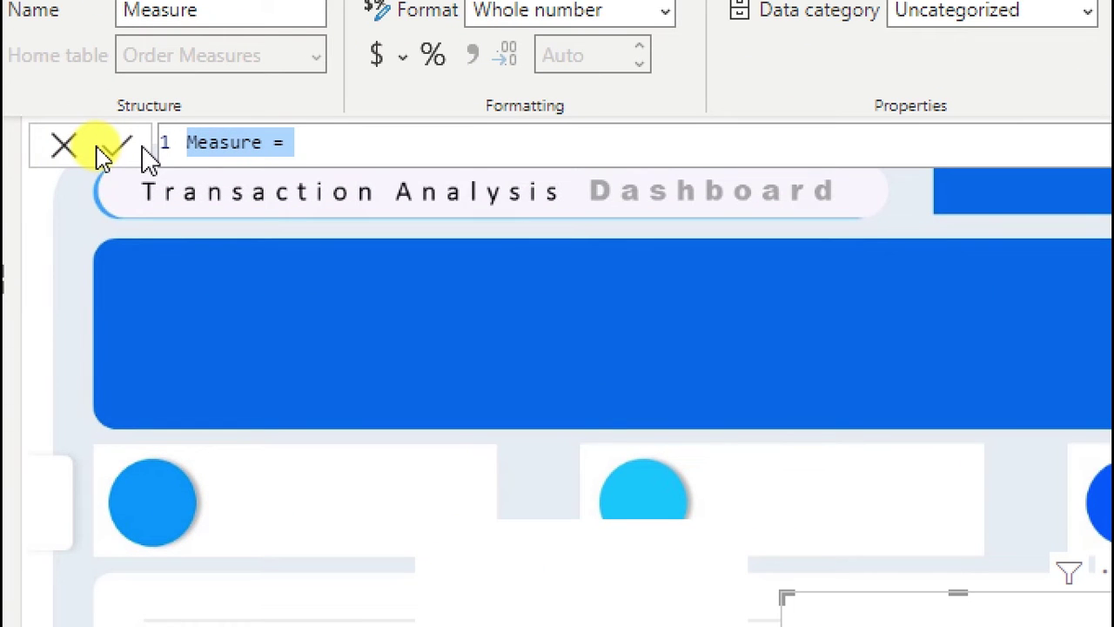
text(SS=)
key(BackSpace)
text(-)
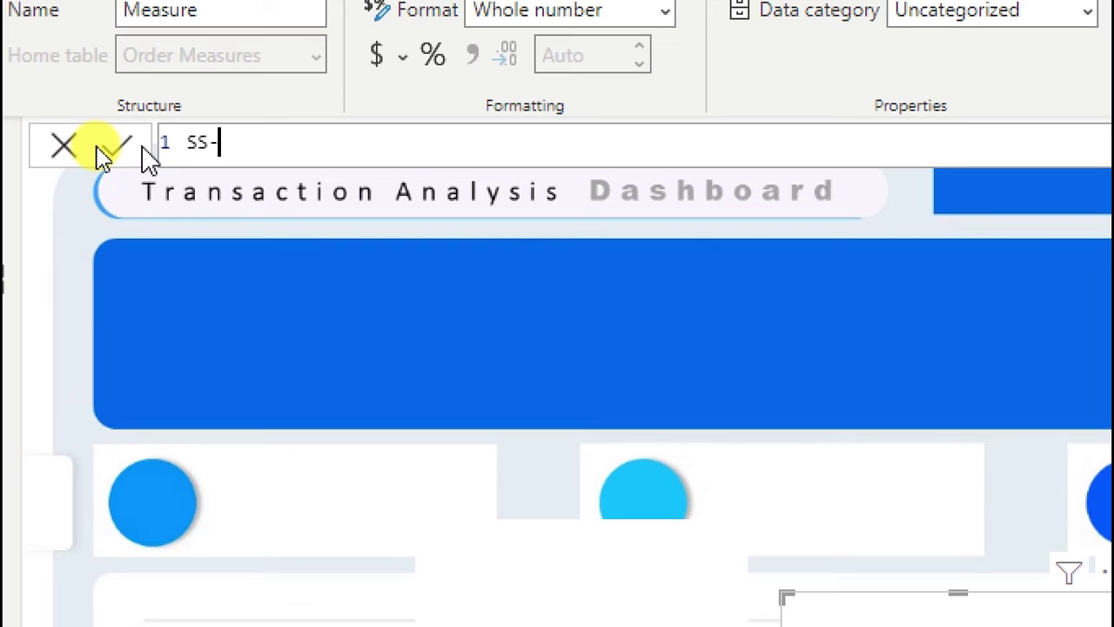
text(Late shipping)
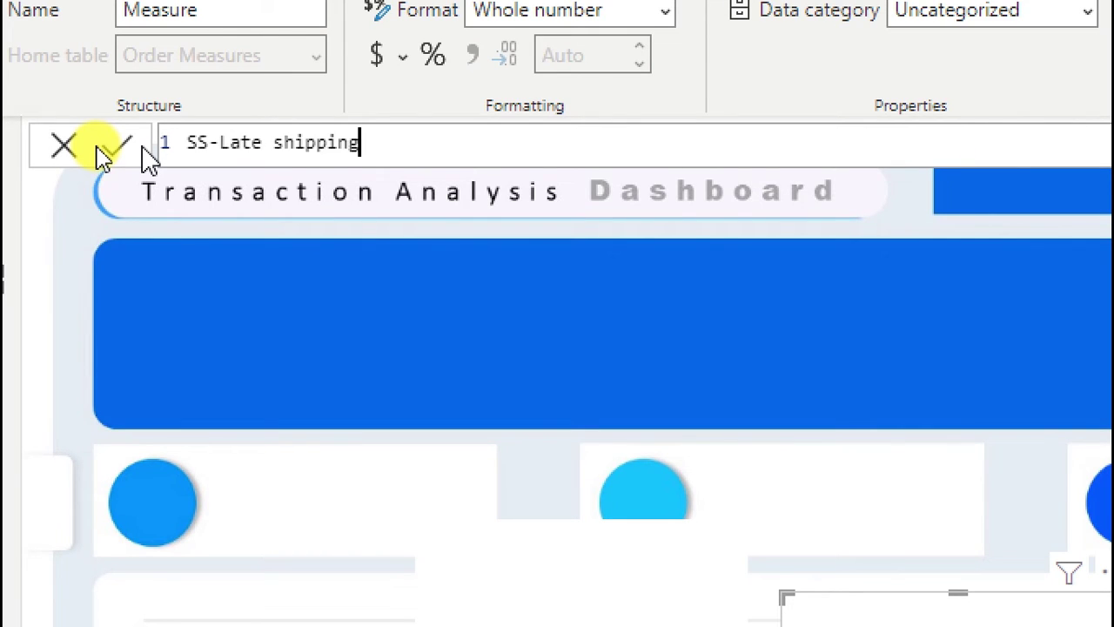
- Start the SS-Late shipping formula with CALCULATE, using the [Total orders] measure as its expression
text(=ca)
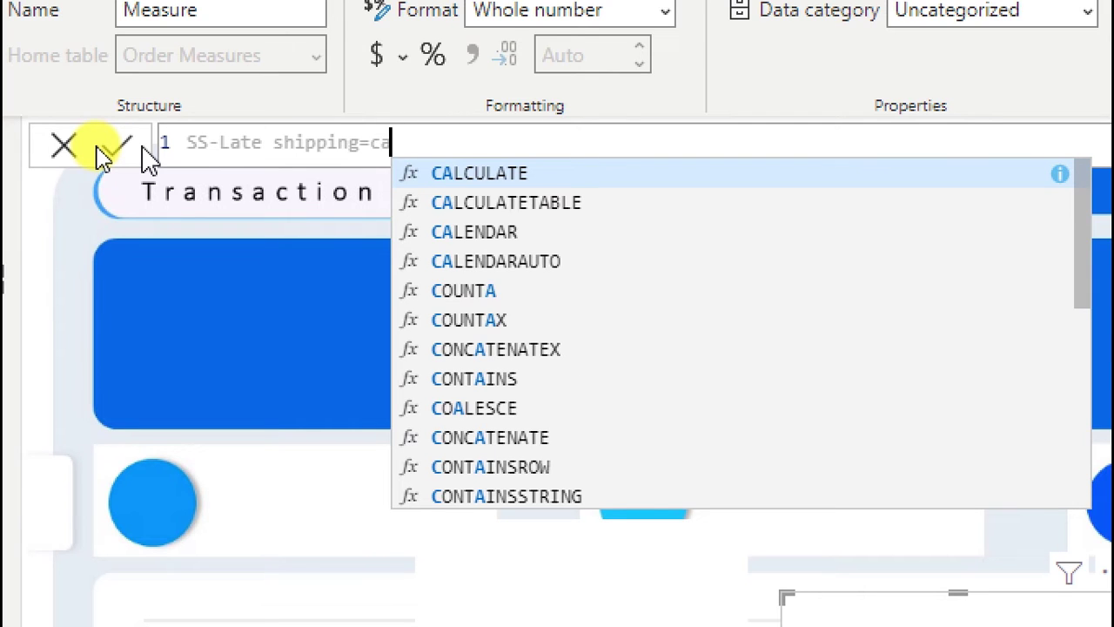
key(Tab)
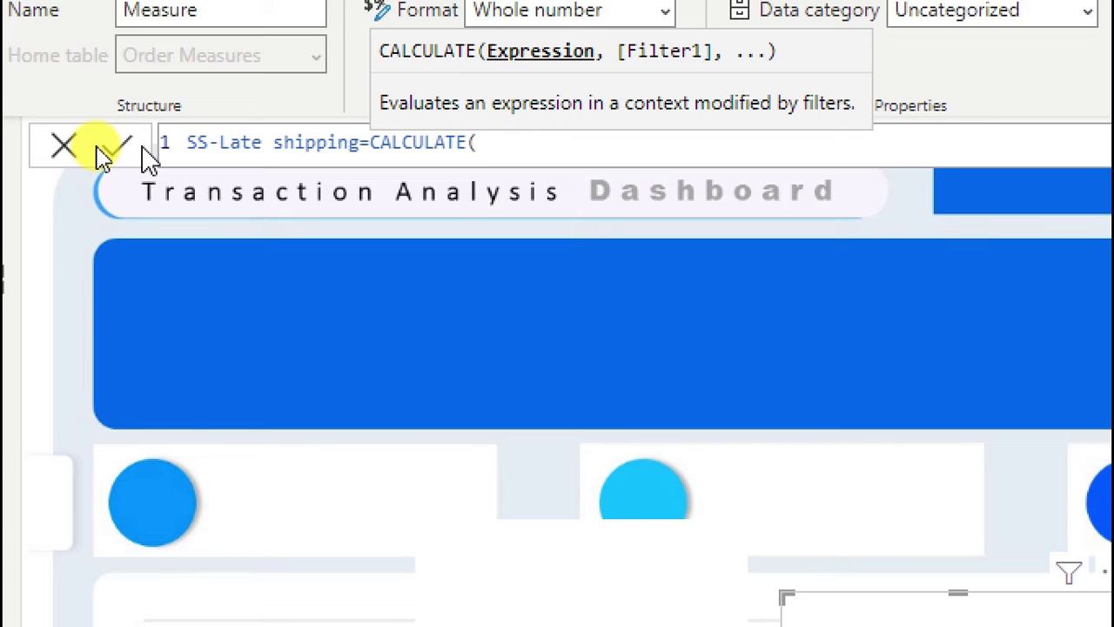
text([)
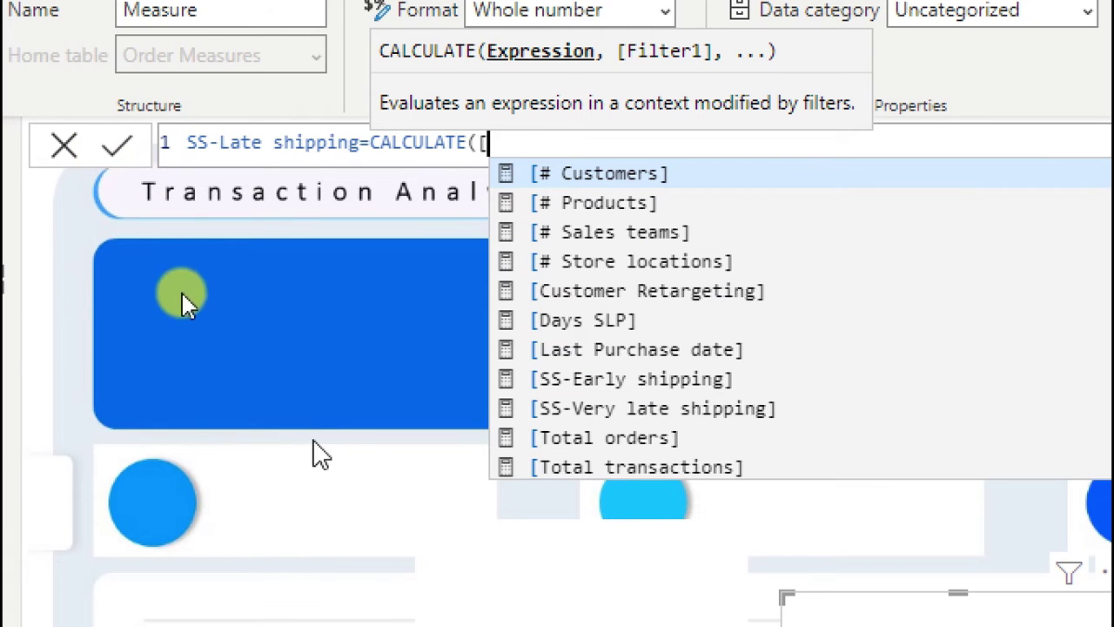
click(614, 440)
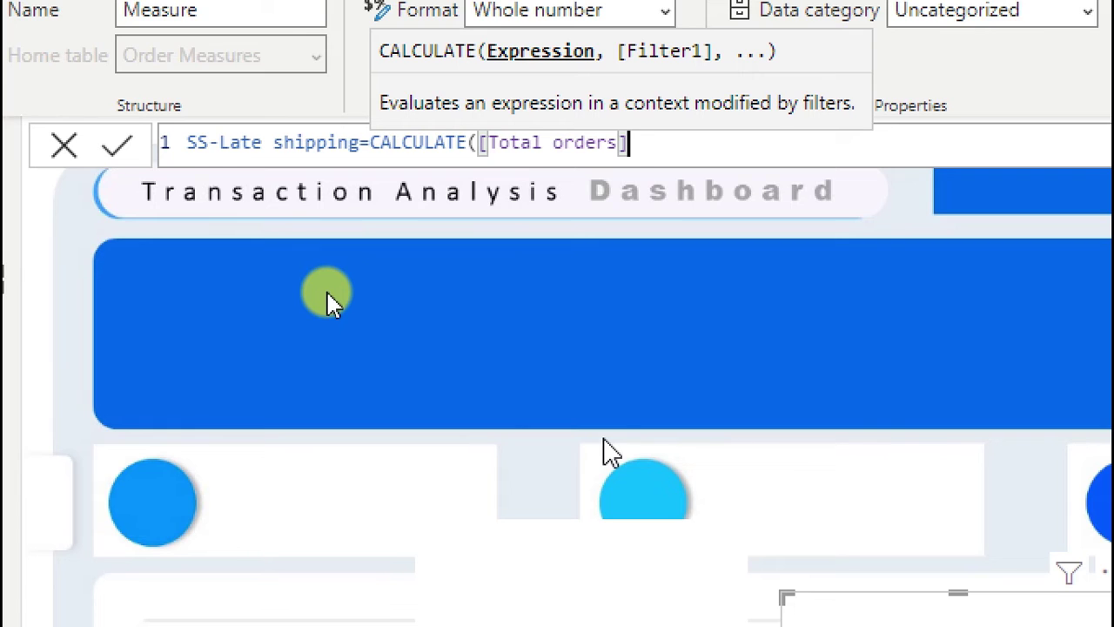
text(,)
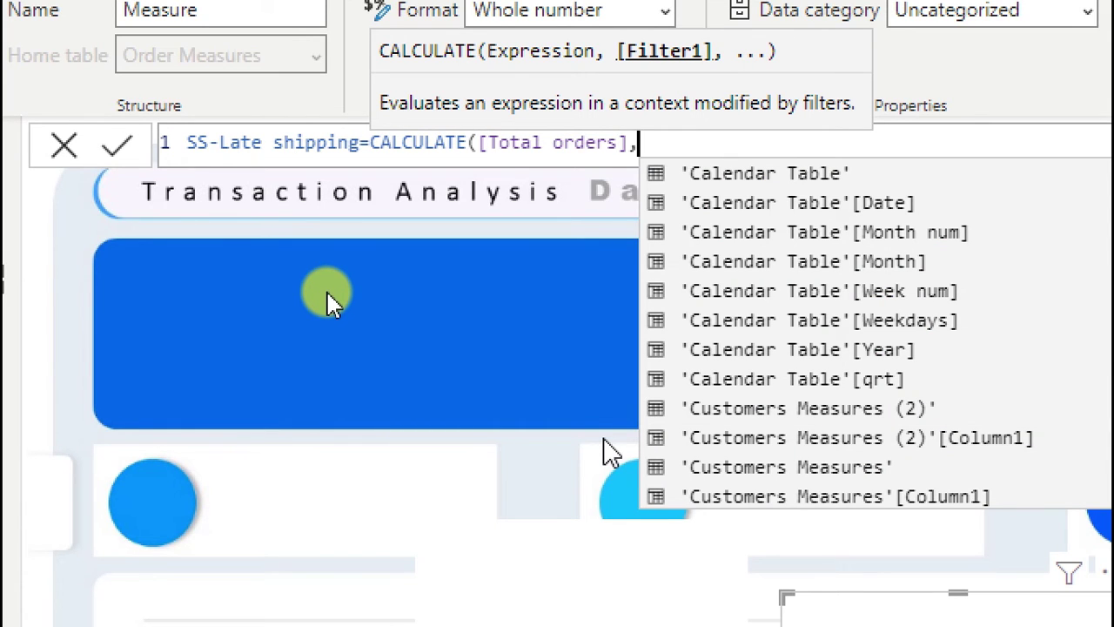
text(fil)
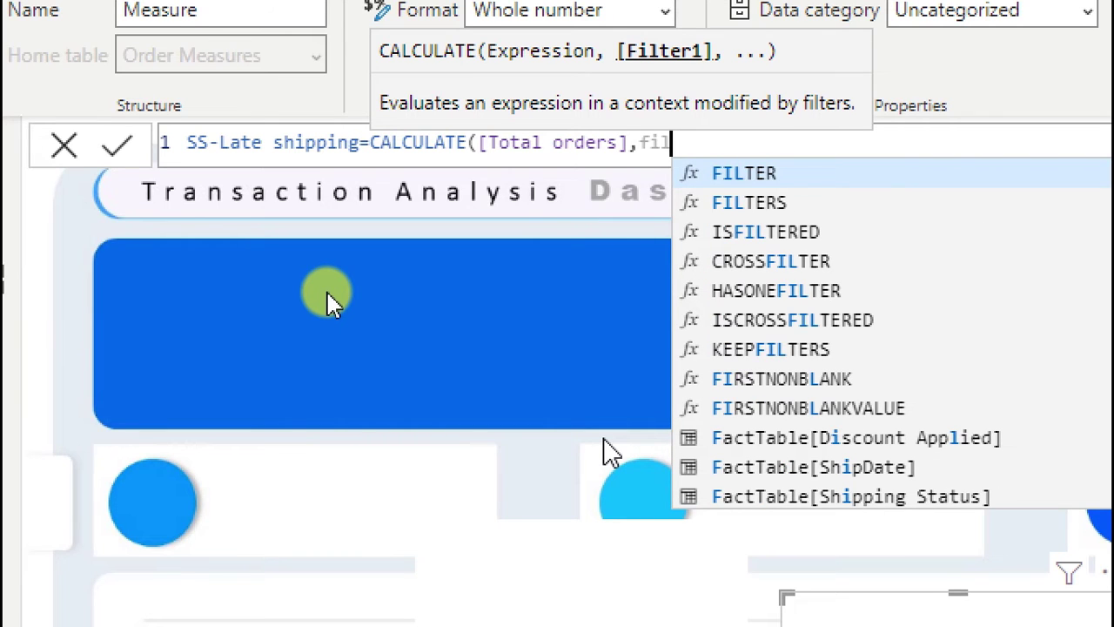
key(BackSpace)
key(BackSpace)
key(BackSpace)
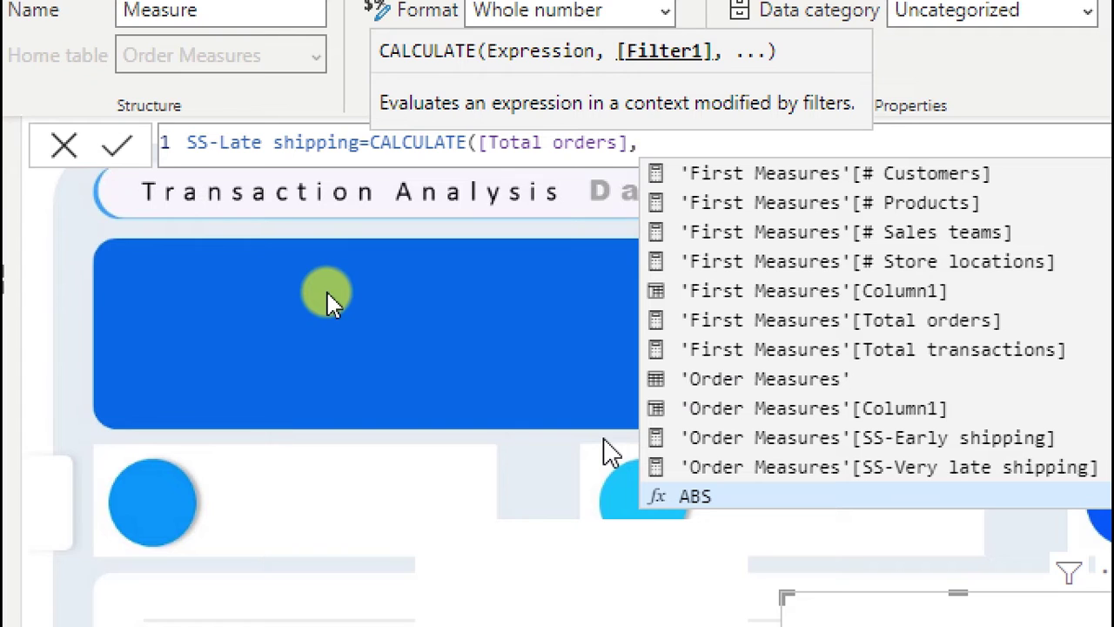
- Add the filter FactTable[Shipping Status]="late shipping" to the CALCULATE formula
text(shipp)
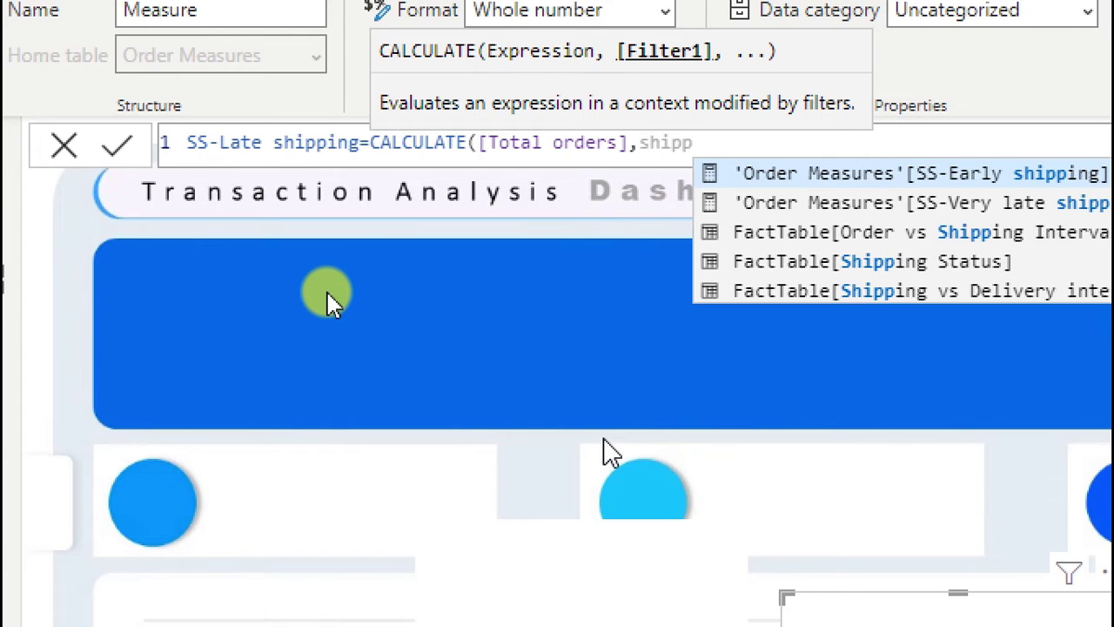
click(888, 264)
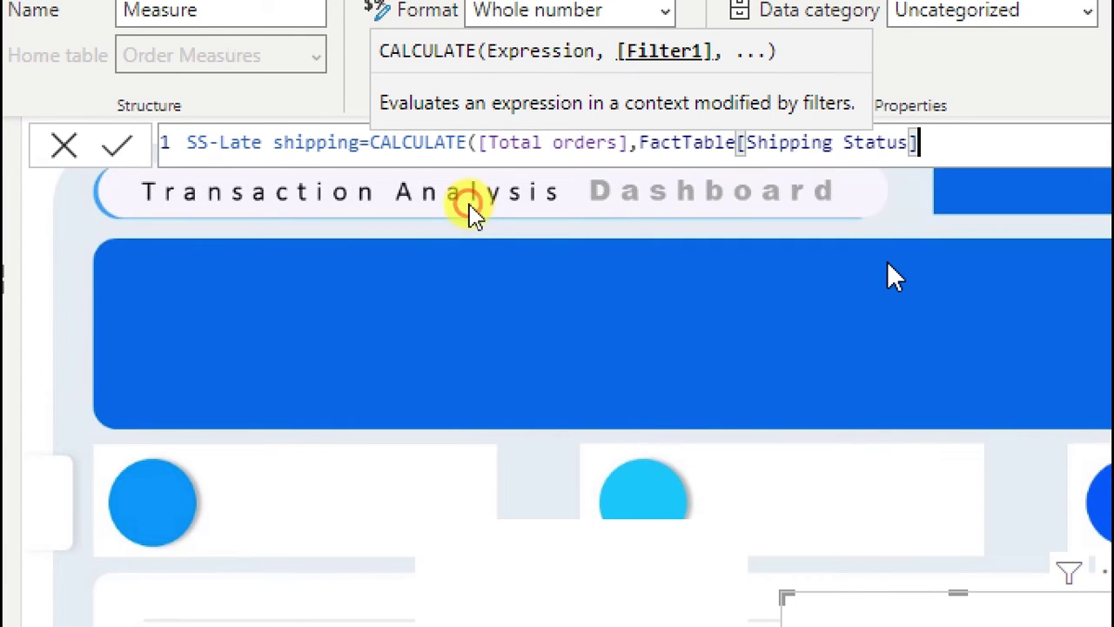
text(=")
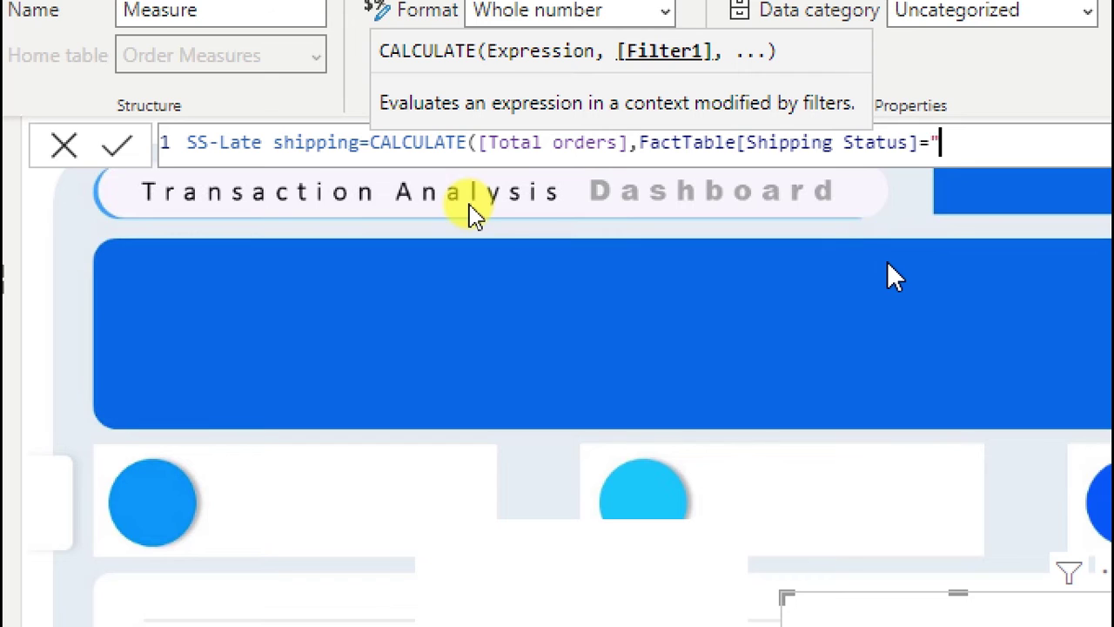
text(late shi)
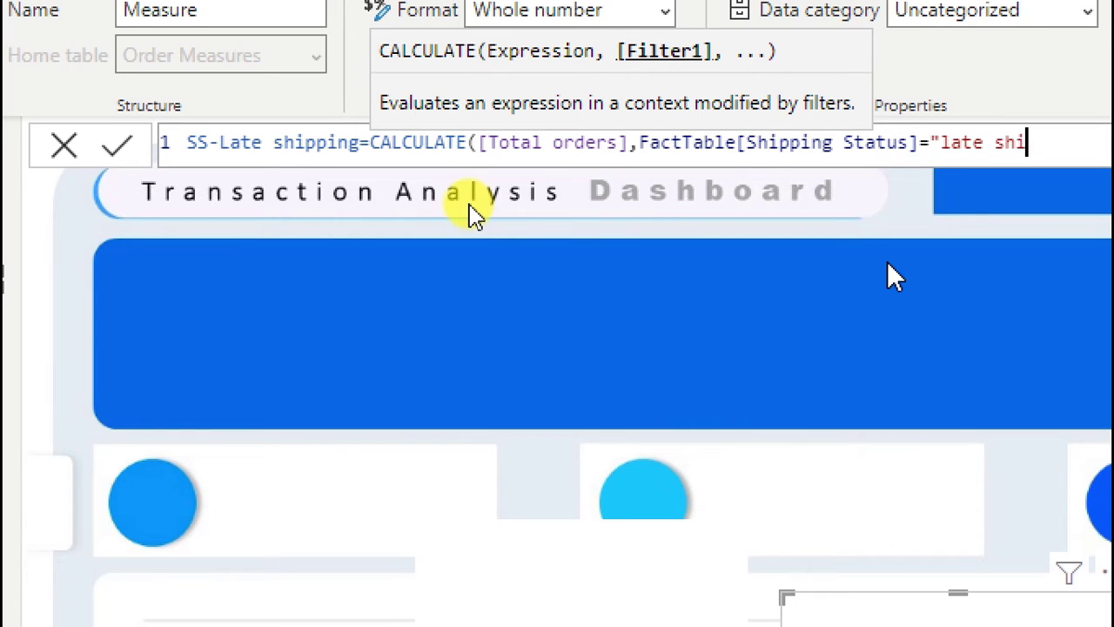
text(pping")
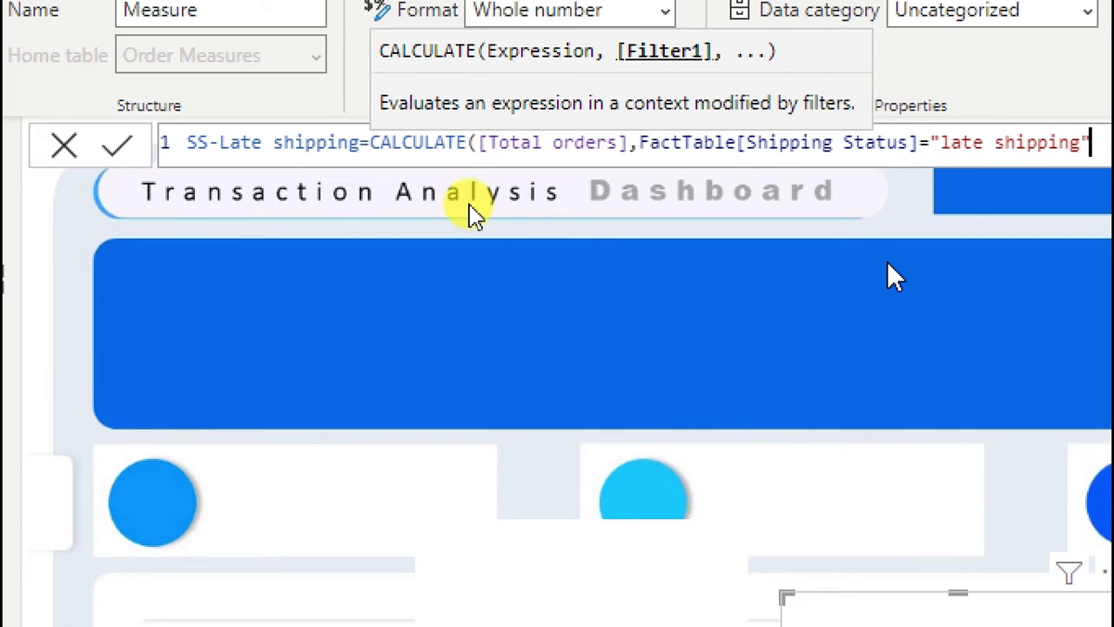
- Complete and commit the SS-Late shipping measure, and format it with a thousands separator
text())
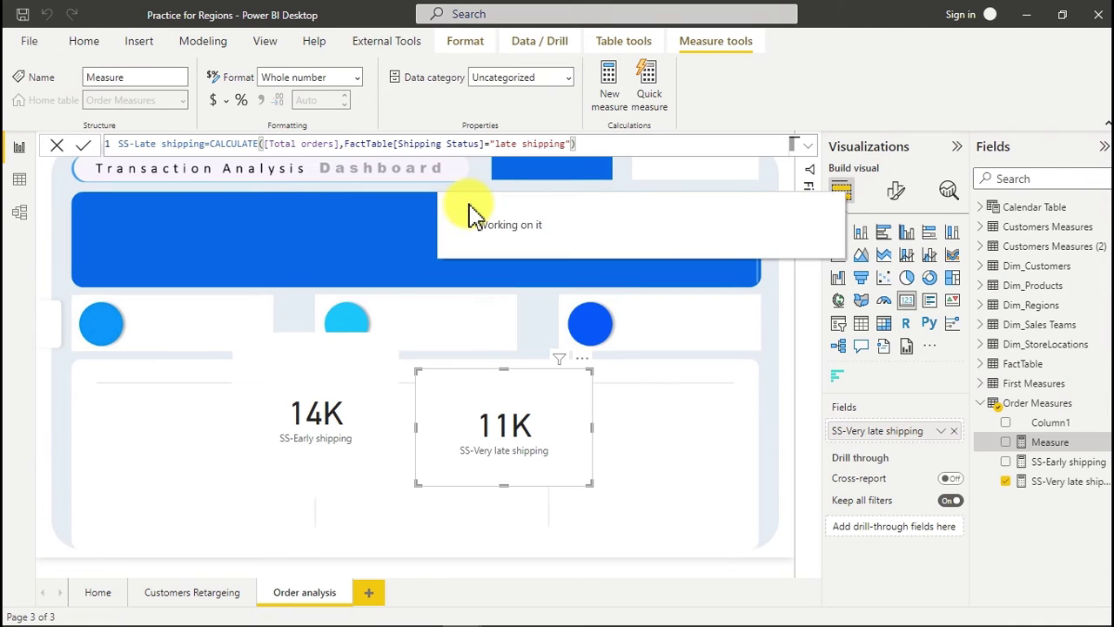
click(260, 100)
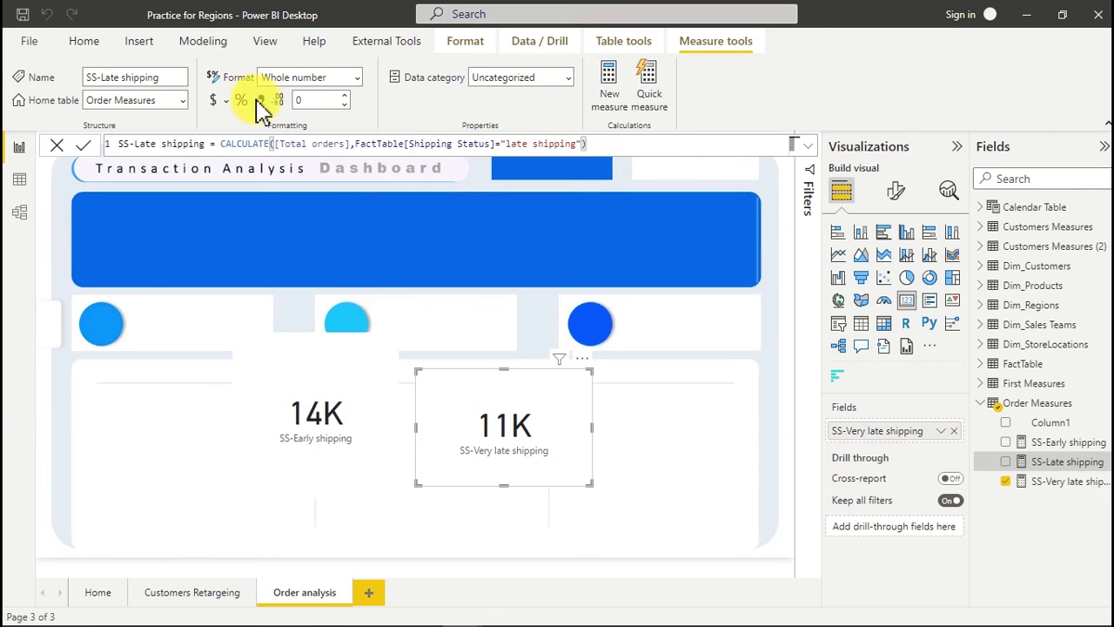
click(258, 99)
- Insert a separate card visual on the Order analysis page showing the SS-Late shipping measure
click(650, 450)
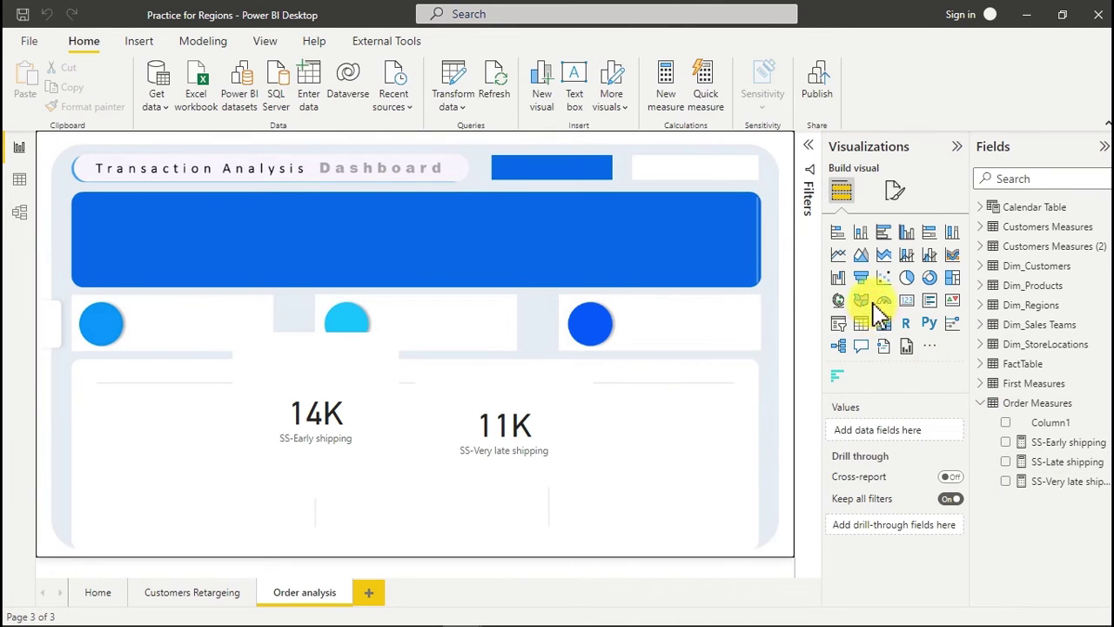
click(907, 300)
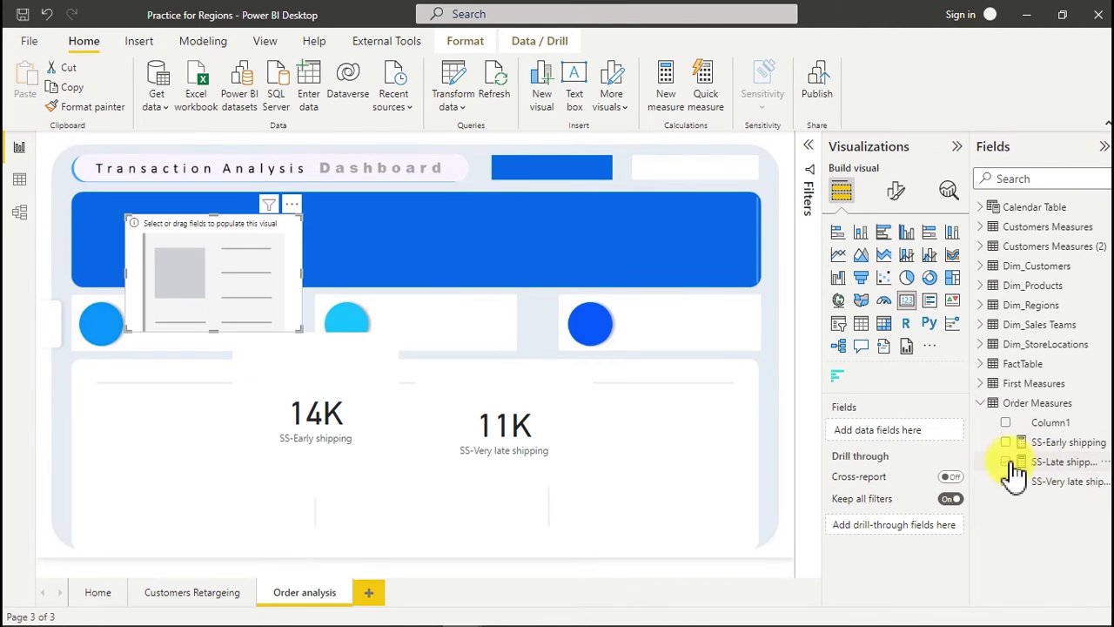
click(1007, 462)
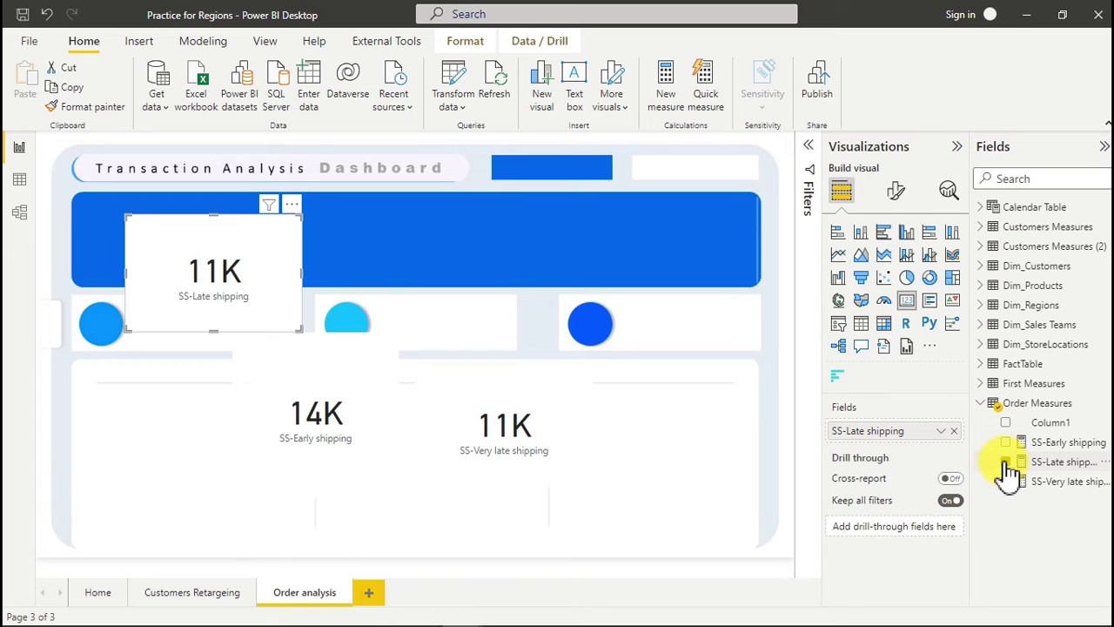
- Move the SS-Late shipping card to the white panel's lower-left area and the SS-Early shipping card directly beside it
click(504, 426)
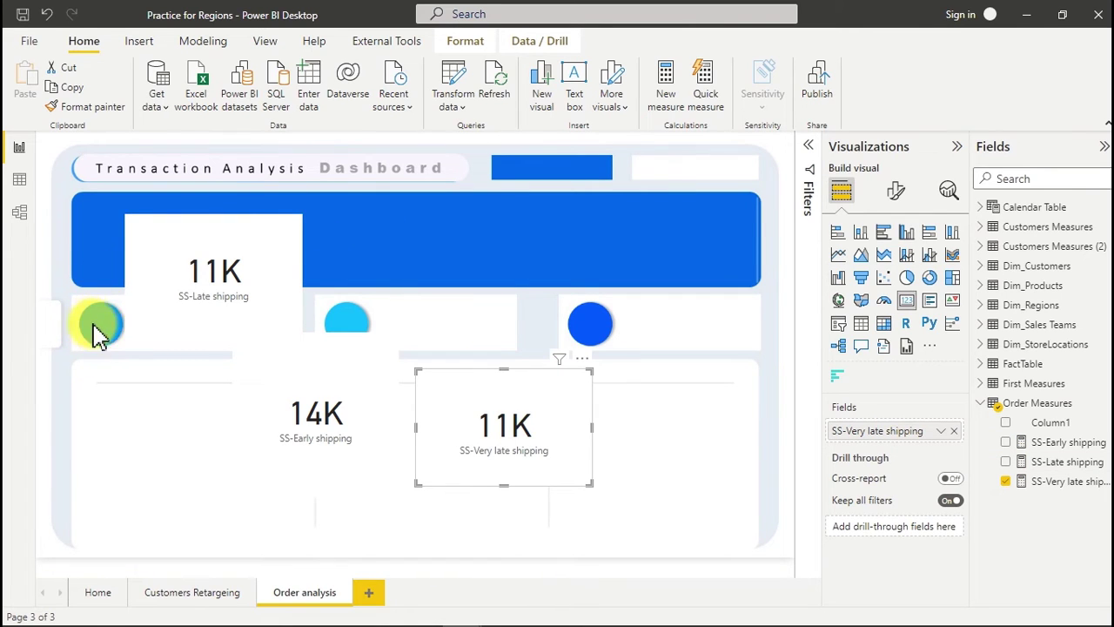
click(201, 232)
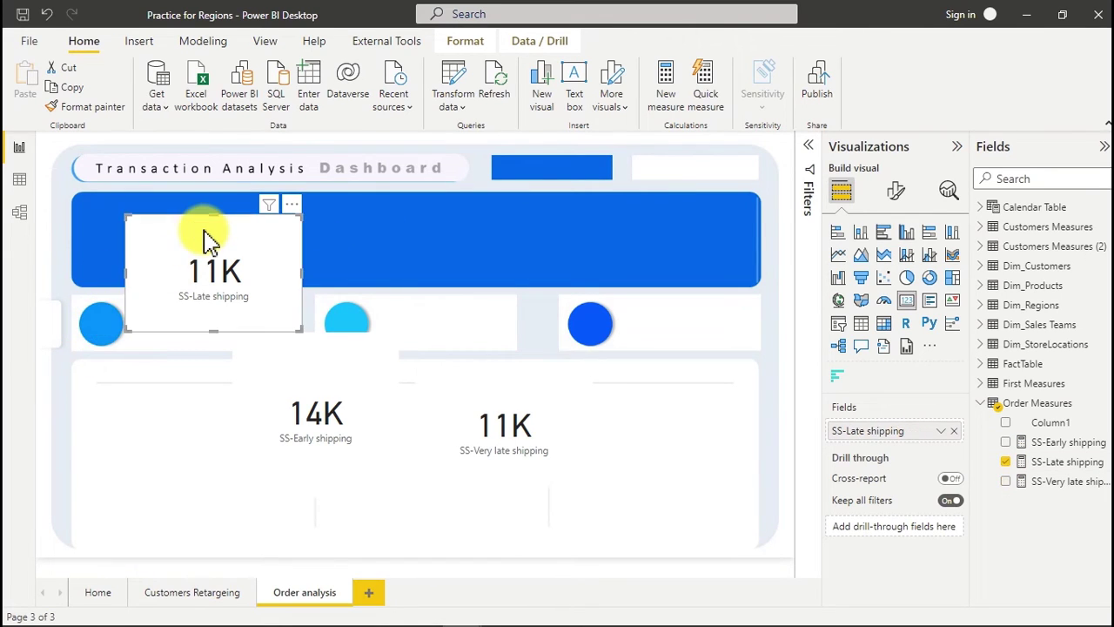
drag(207, 239, 179, 456)
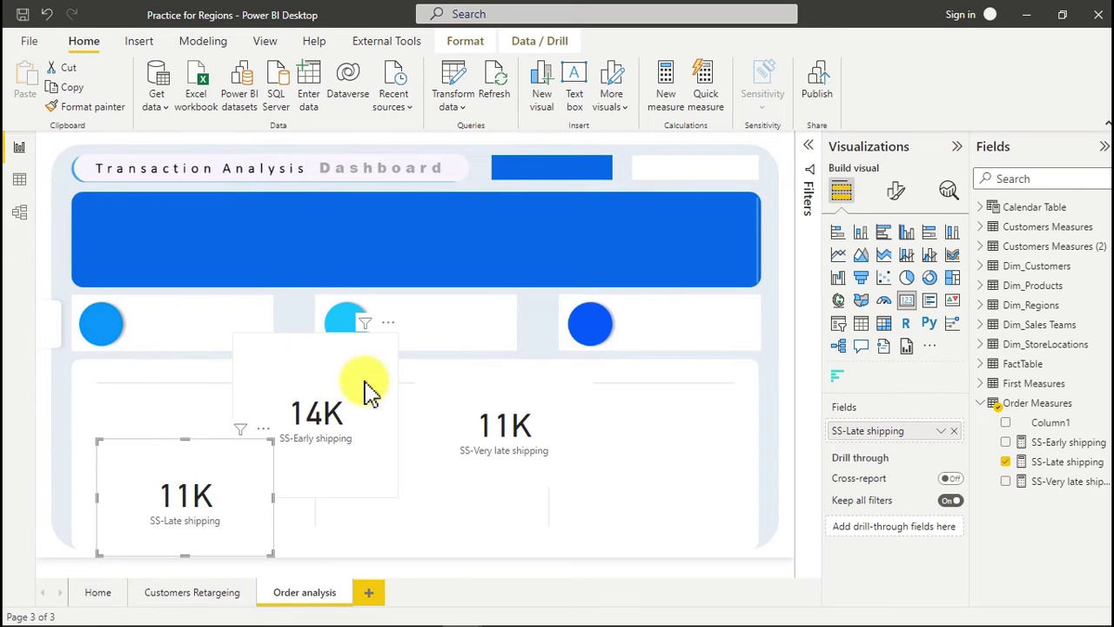
drag(366, 377, 409, 470)
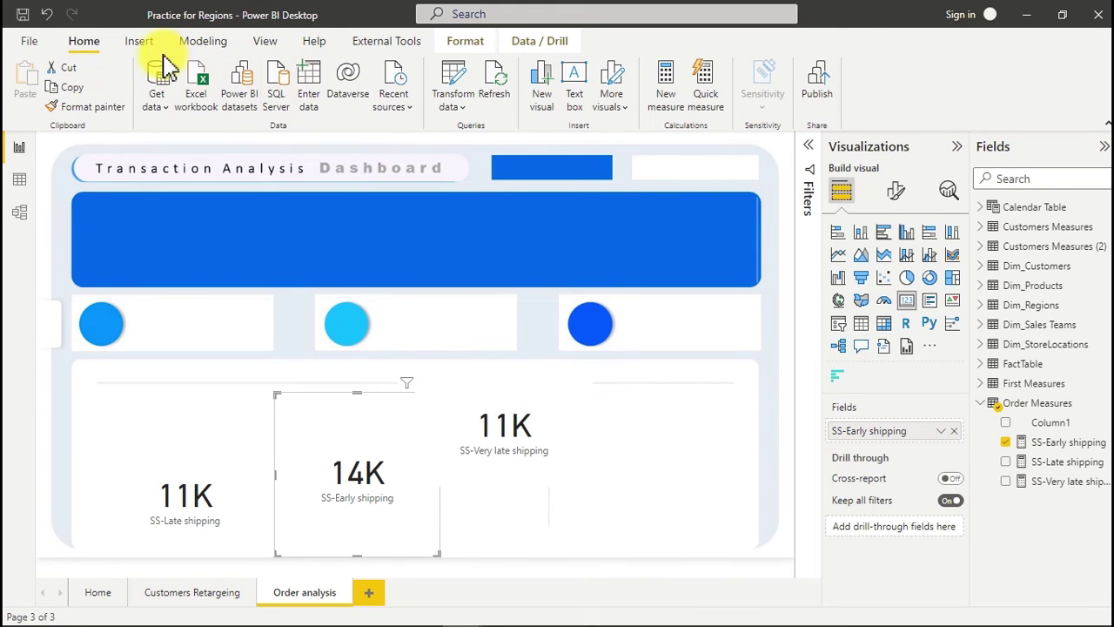
- Start inserting an image and browse to the Static images folder inside Resources Pack
click(140, 41)
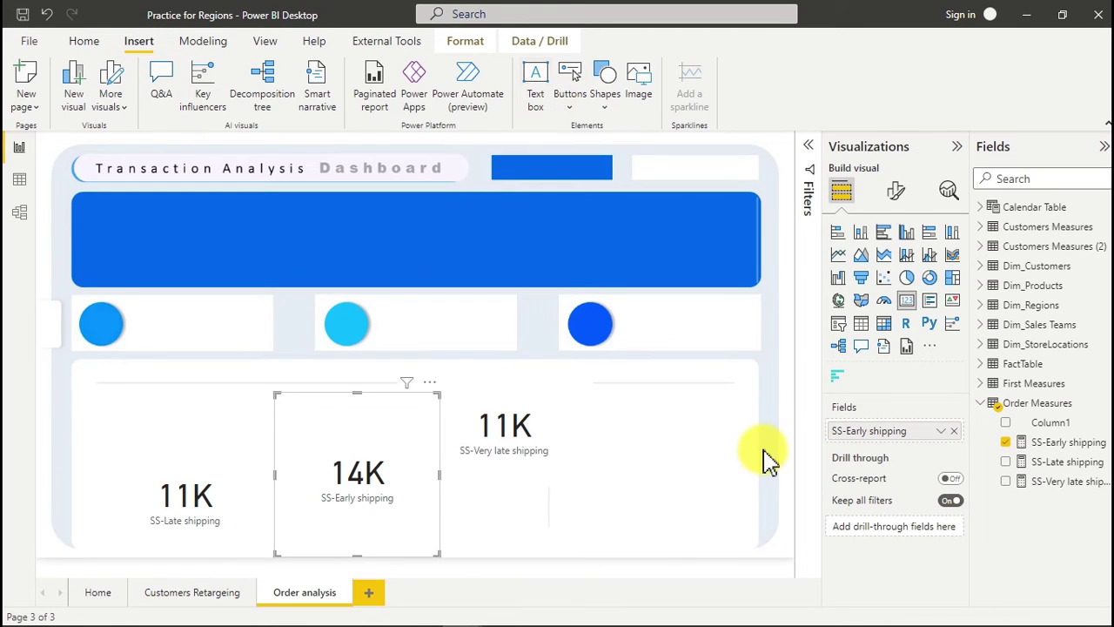
click(642, 80)
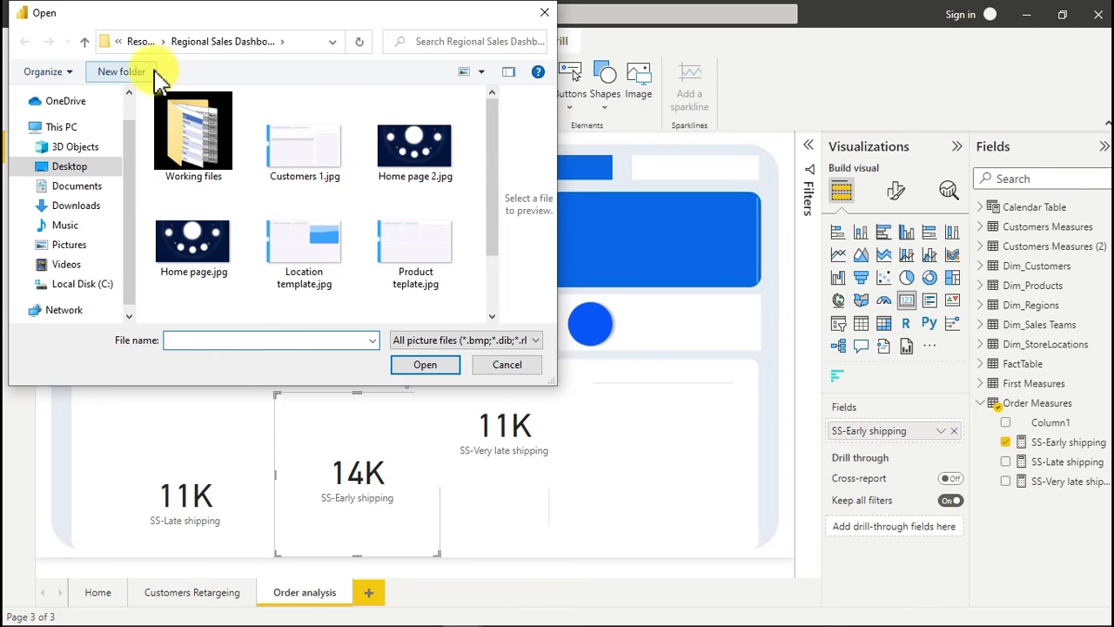
click(138, 44)
mouse_move(140, 43)
mouse_down()
mouse_move(218, 204)
mouse_move(206, 224)
mouse_move(162, 69)
mouse_move(132, 50)
mouse_up()
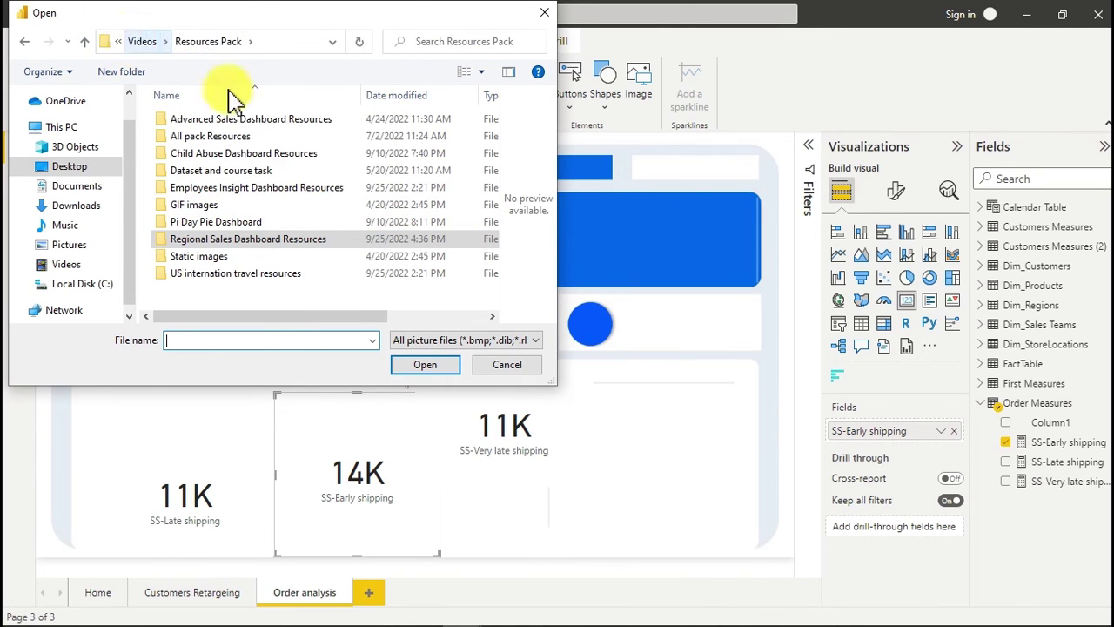
click(211, 256)
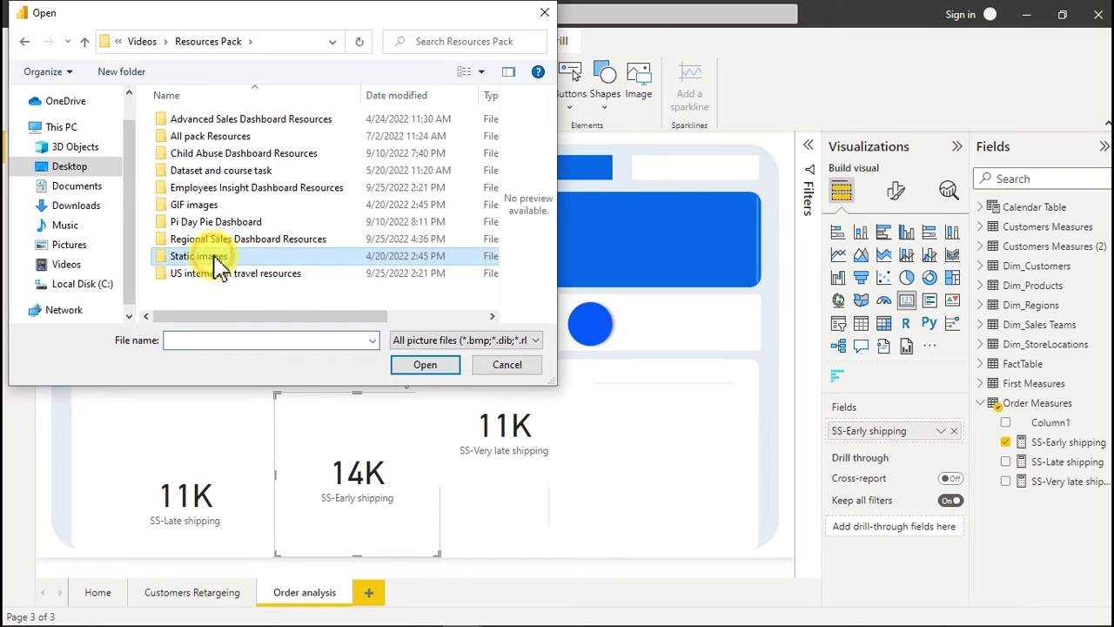
double_click(212, 256)
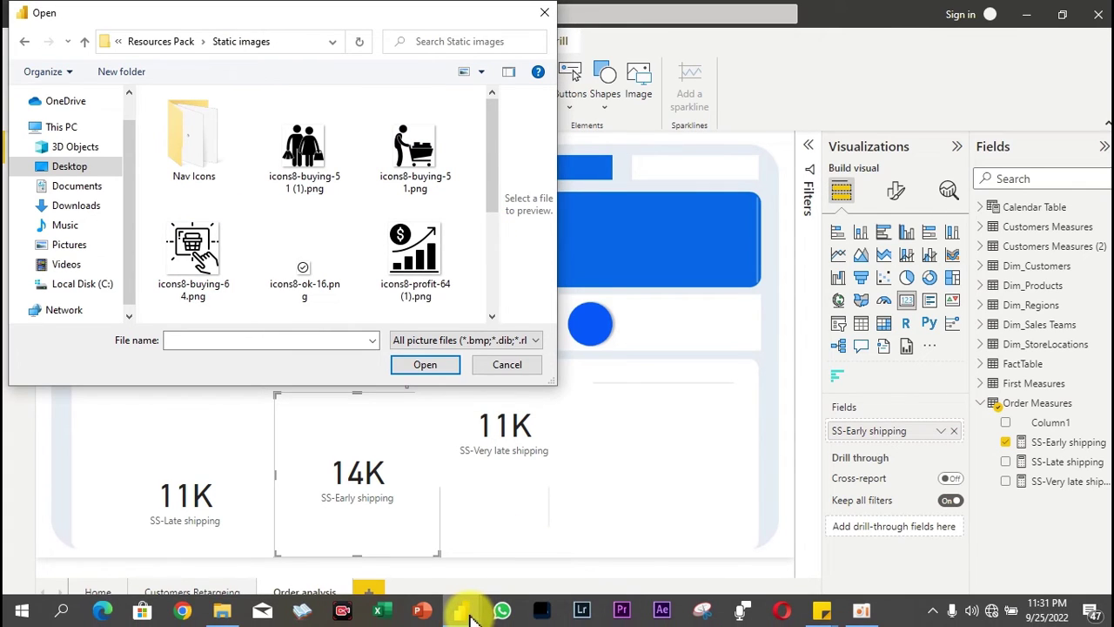
- Check the icons used in the Regional sales dashboard report, and return to the Practice for Regions report
mouse_move(473, 614)
mouse_move(533, 531)
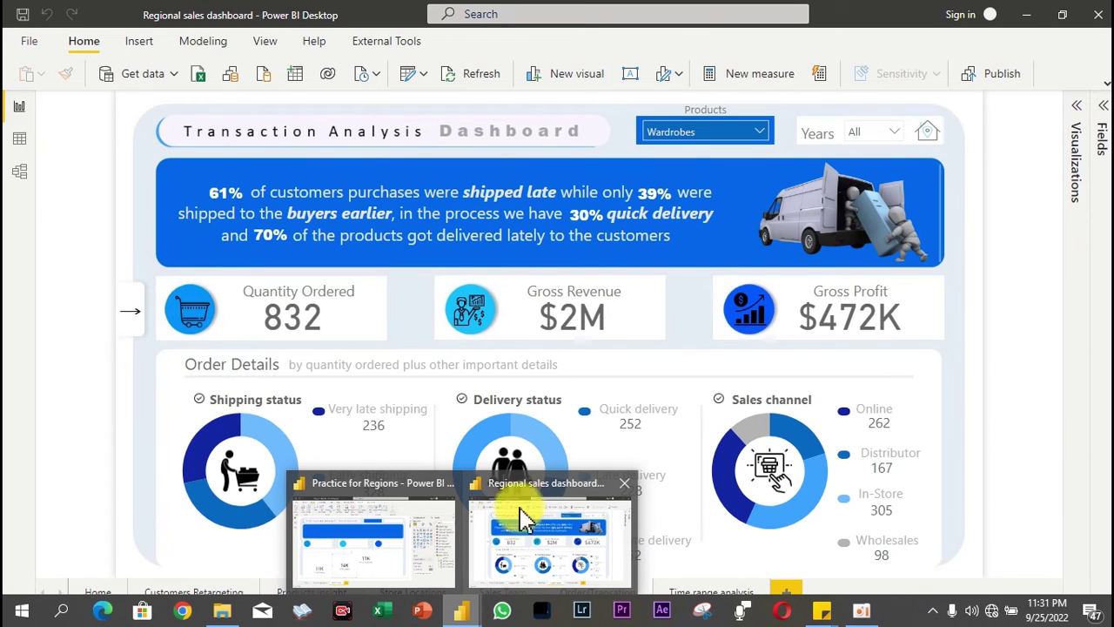
click(375, 540)
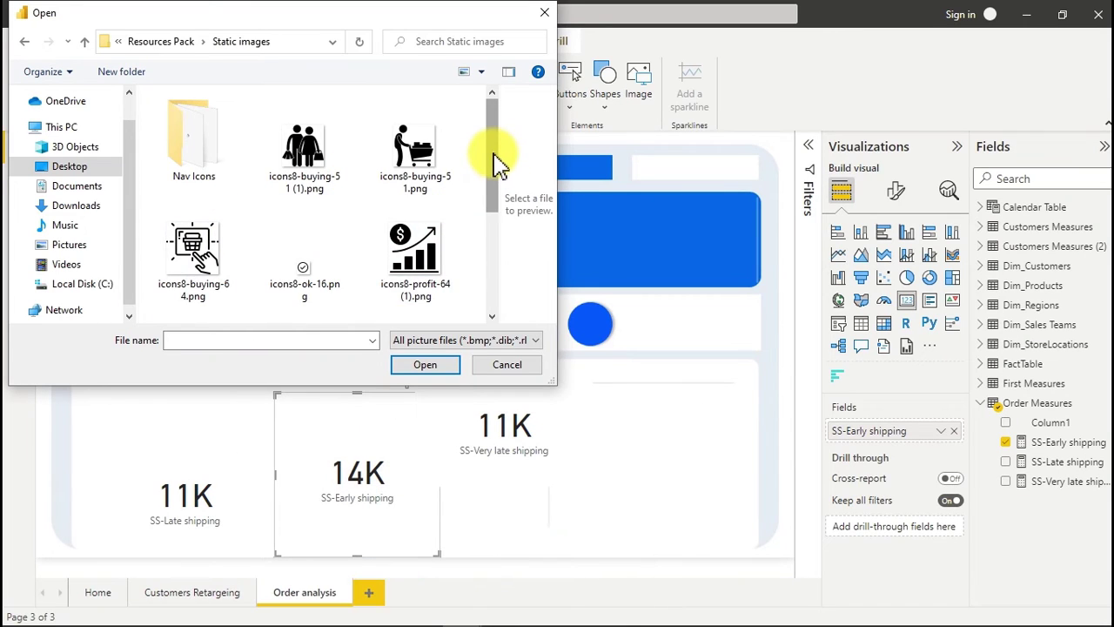
- Insert the image icons8-shopping-cart-64.png from the Static images folder
drag(493, 151, 490, 229)
click(303, 218)
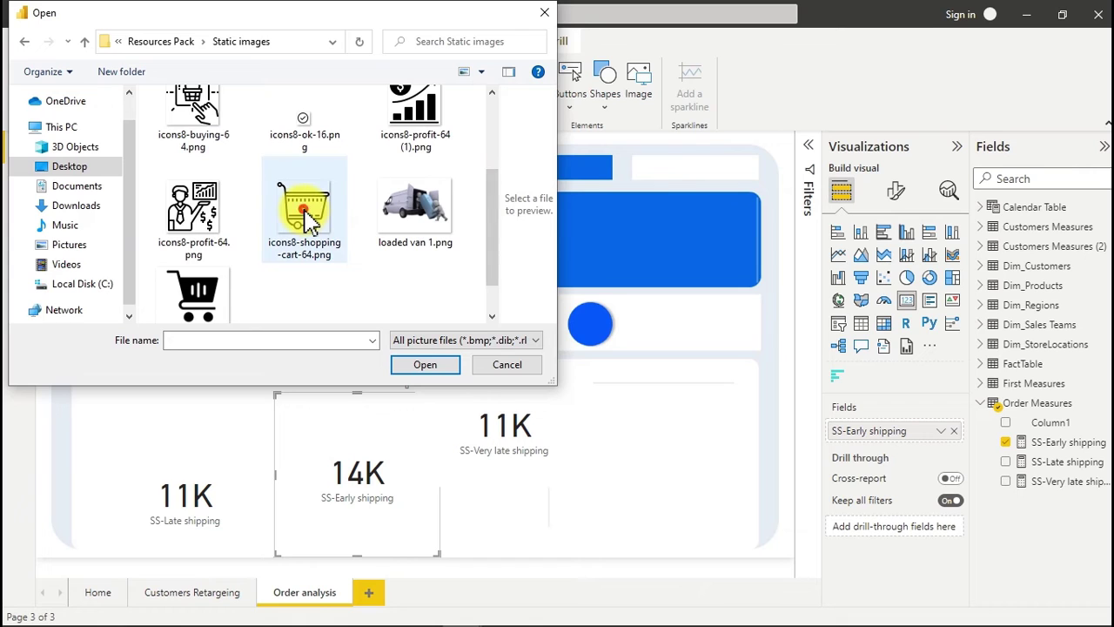
double_click(304, 215)
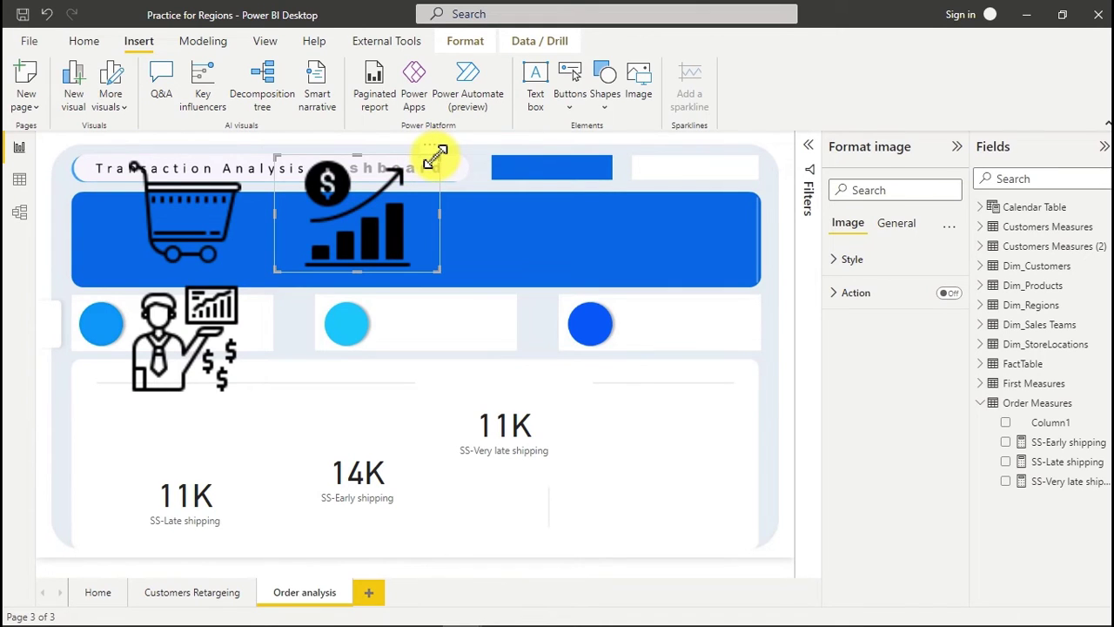
- Shrink the profit growth chart icon and place it on the dark blue circle of the third KPI box
drag(435, 156, 588, 334)
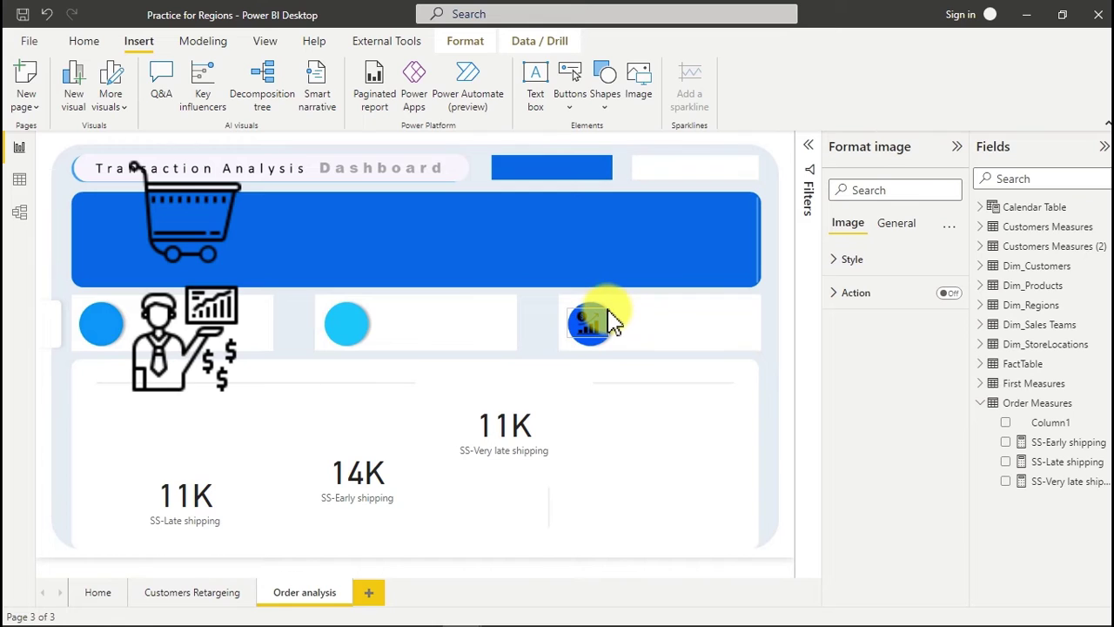
- Shrink the salesperson icon and place it on the light blue circle of the second KPI box
click(602, 327)
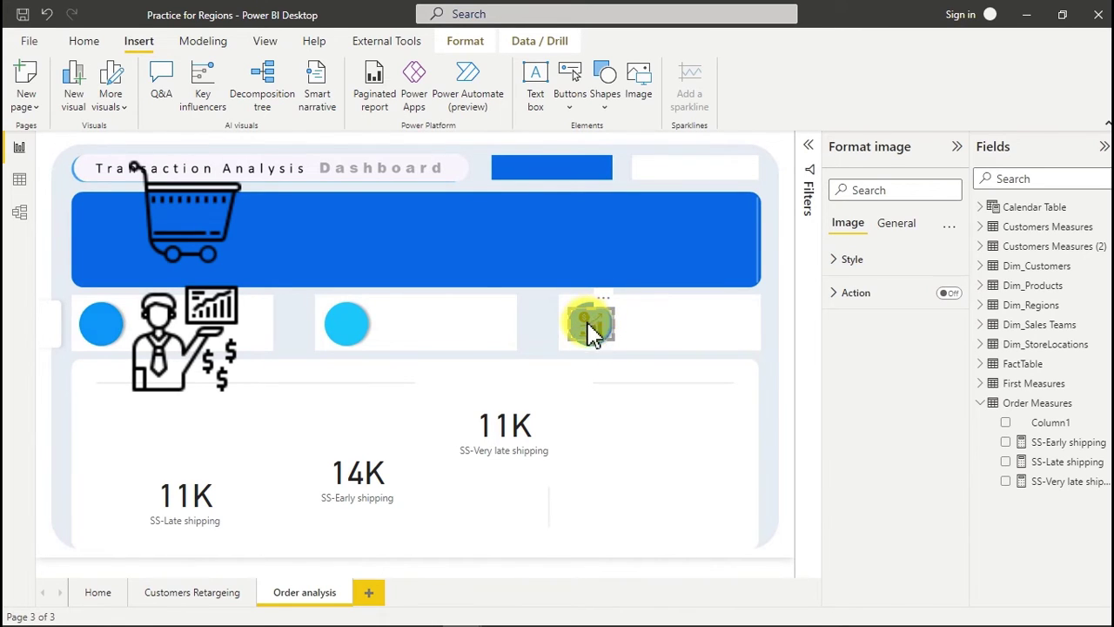
click(212, 318)
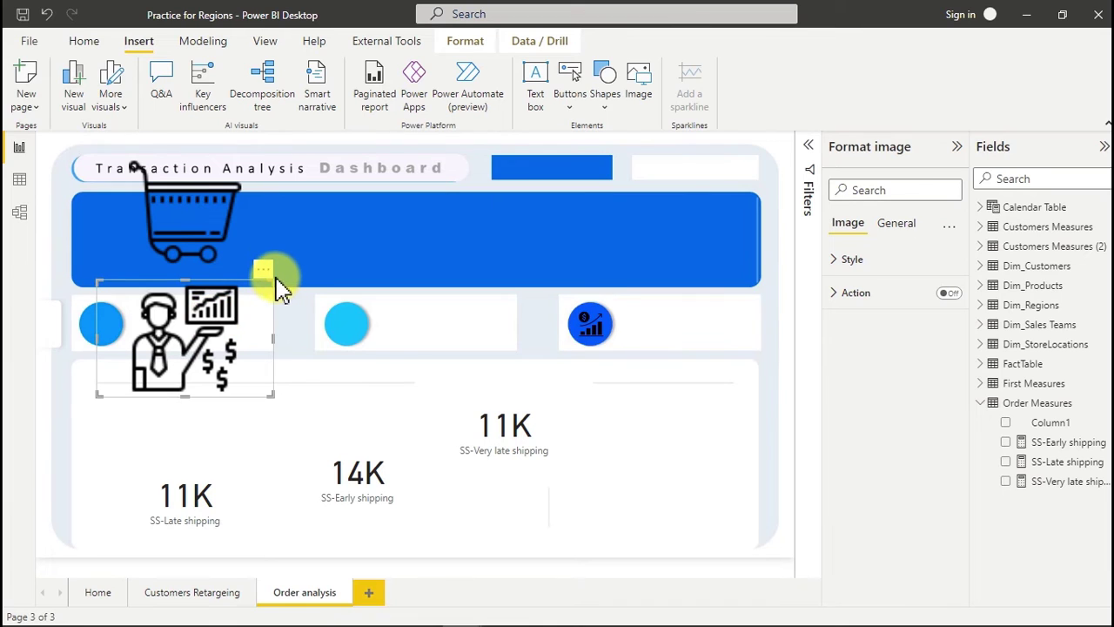
drag(272, 280, 354, 336)
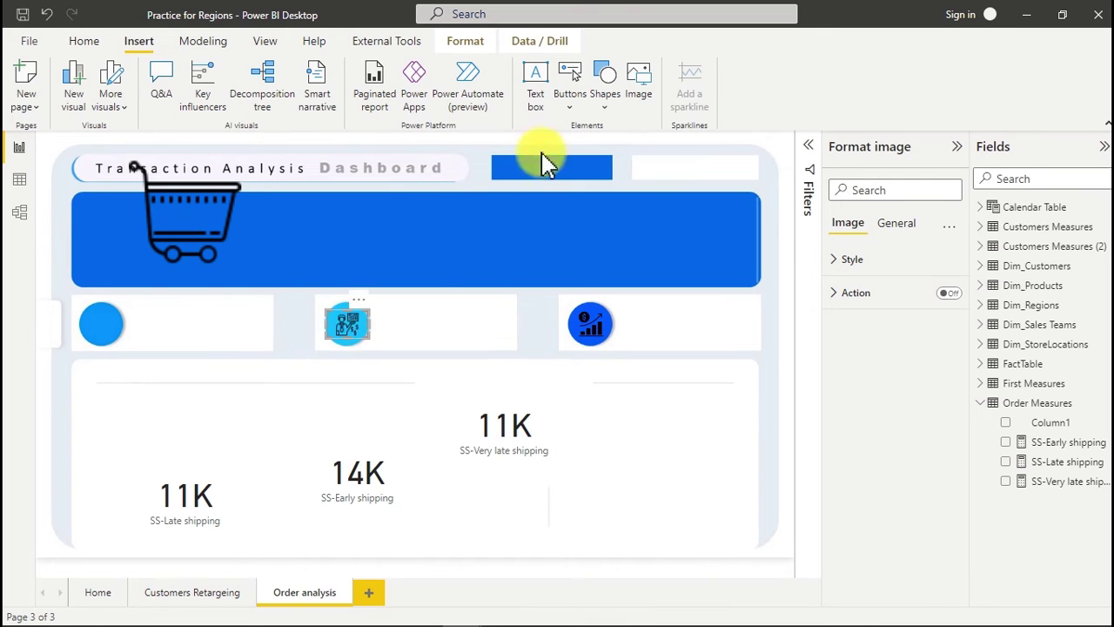
- Shrink the shopping cart icon and place it on the blue circle of the first KPI box
click(195, 219)
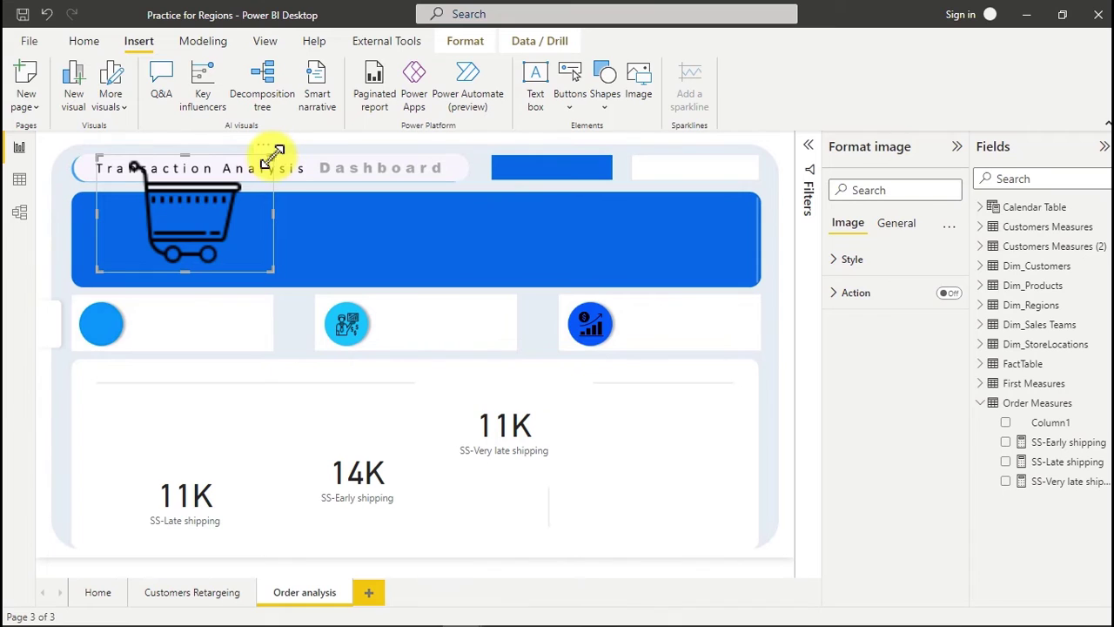
drag(273, 155, 107, 330)
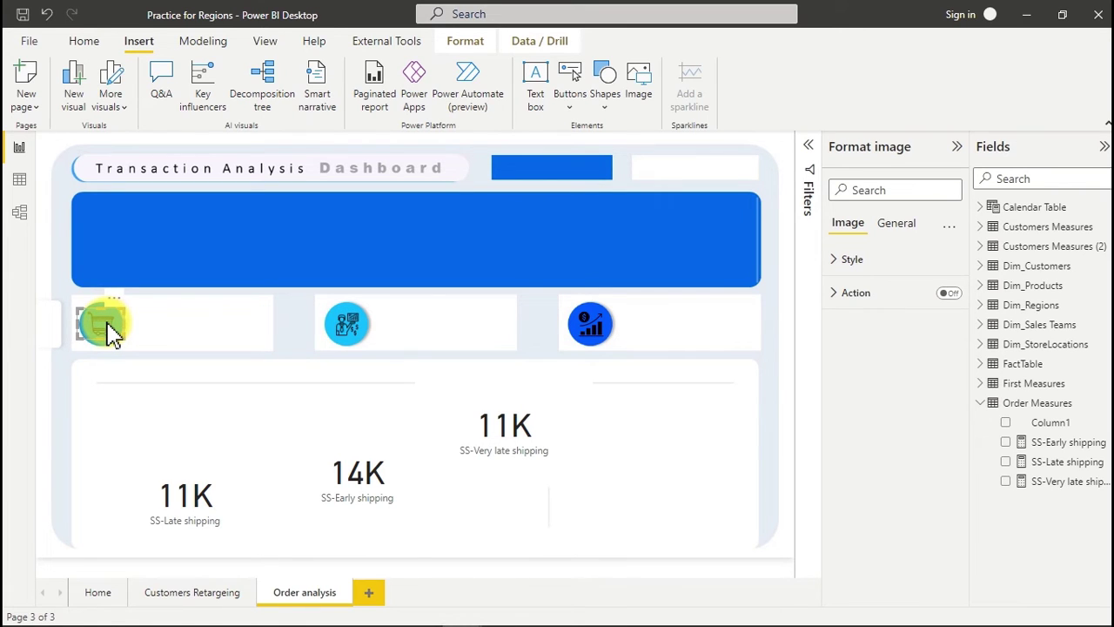
click(270, 344)
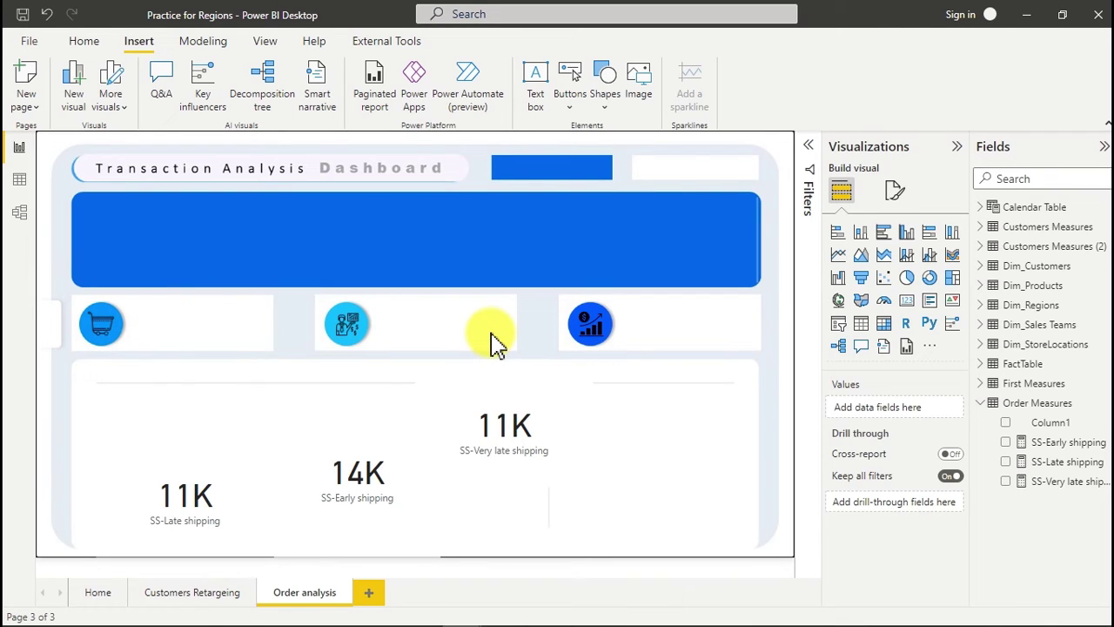
- Insert a text box over the first KPI box, widen it, and enter the text "Quantity Order"
click(537, 86)
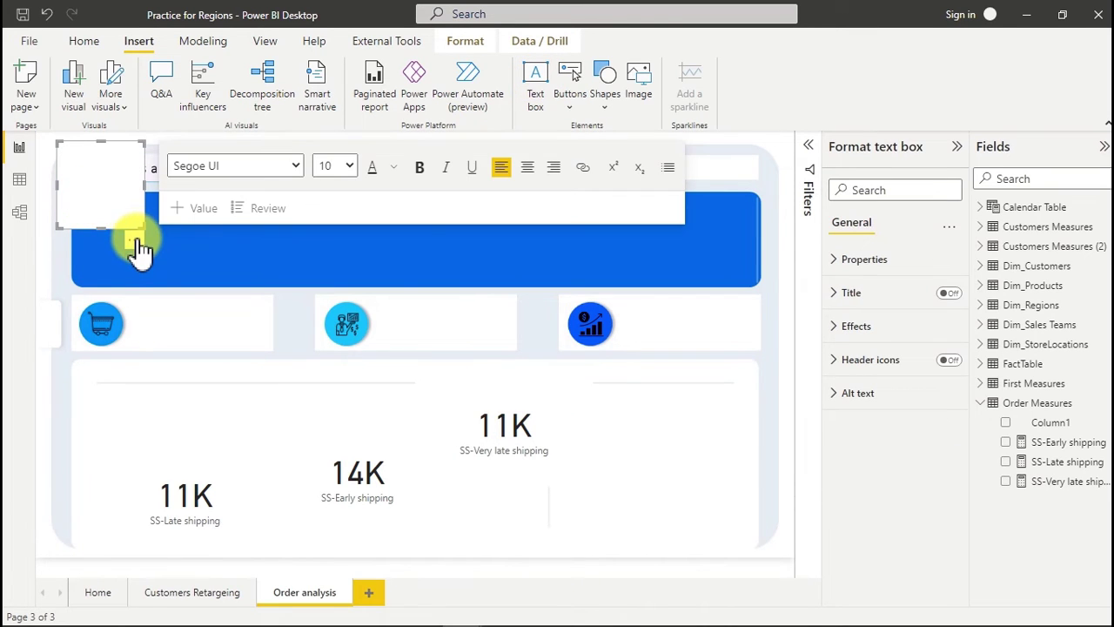
drag(135, 248, 231, 361)
drag(235, 296, 269, 308)
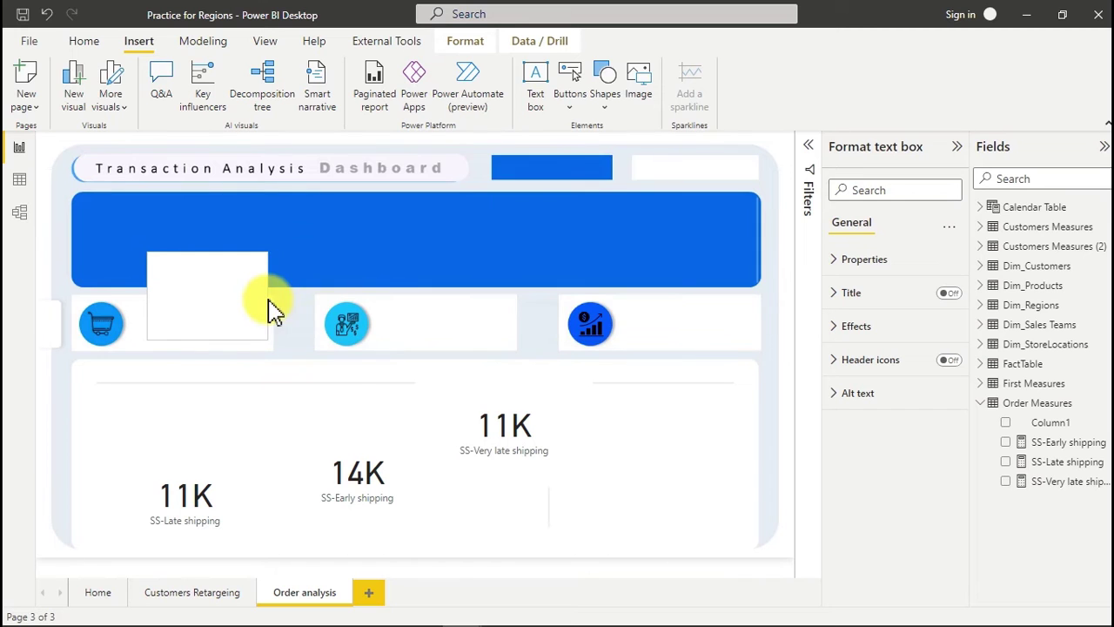
click(206, 290)
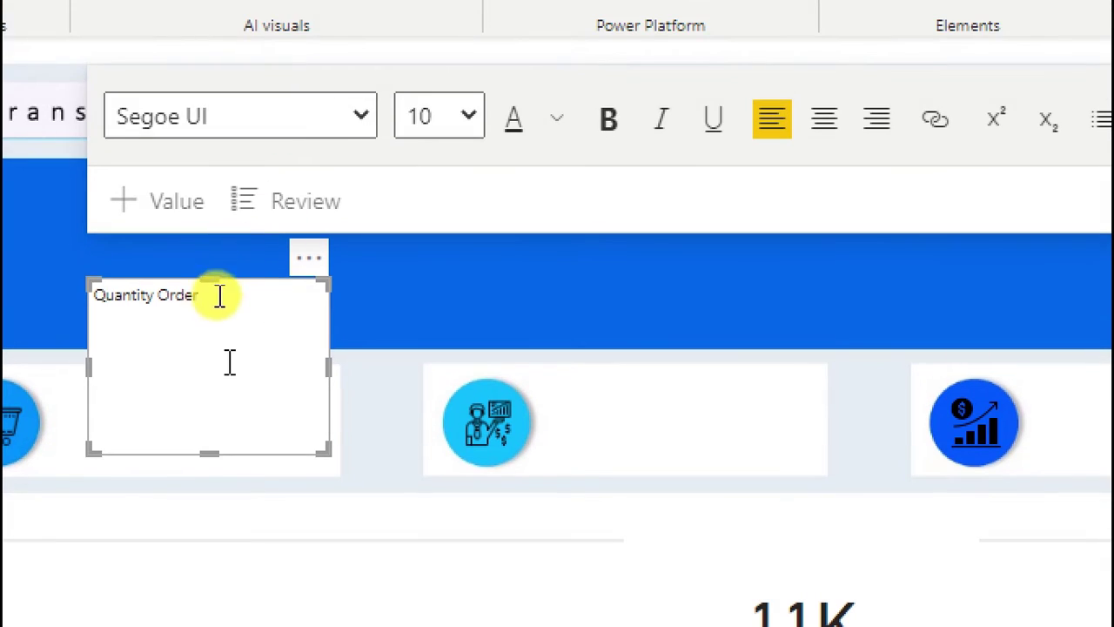
- Set the font size of all the text in the new text box to 18
click(470, 125)
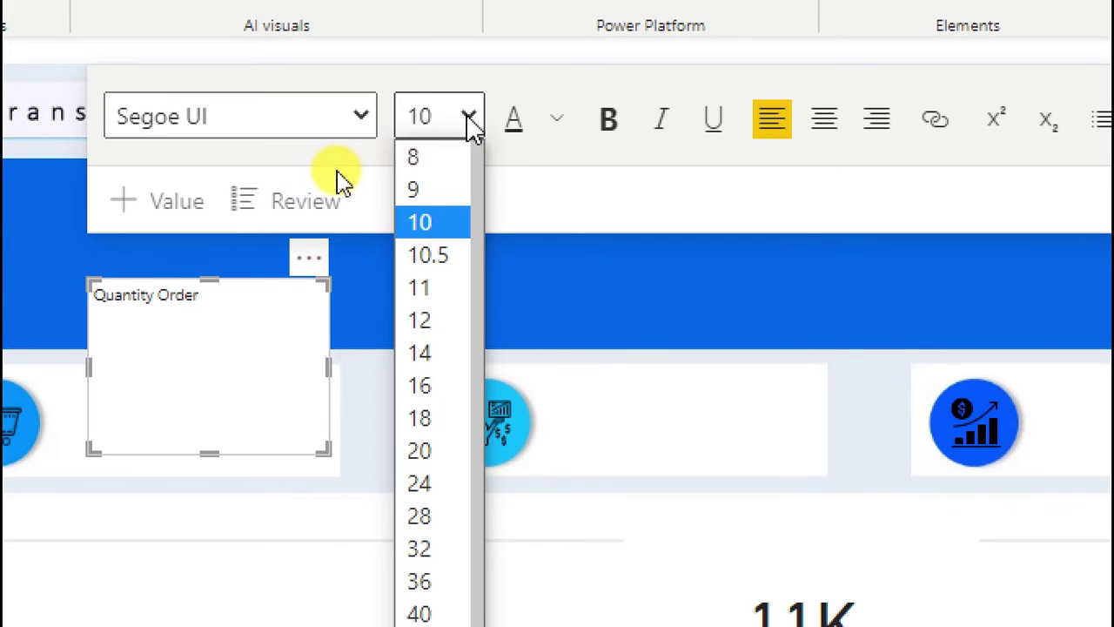
click(421, 418)
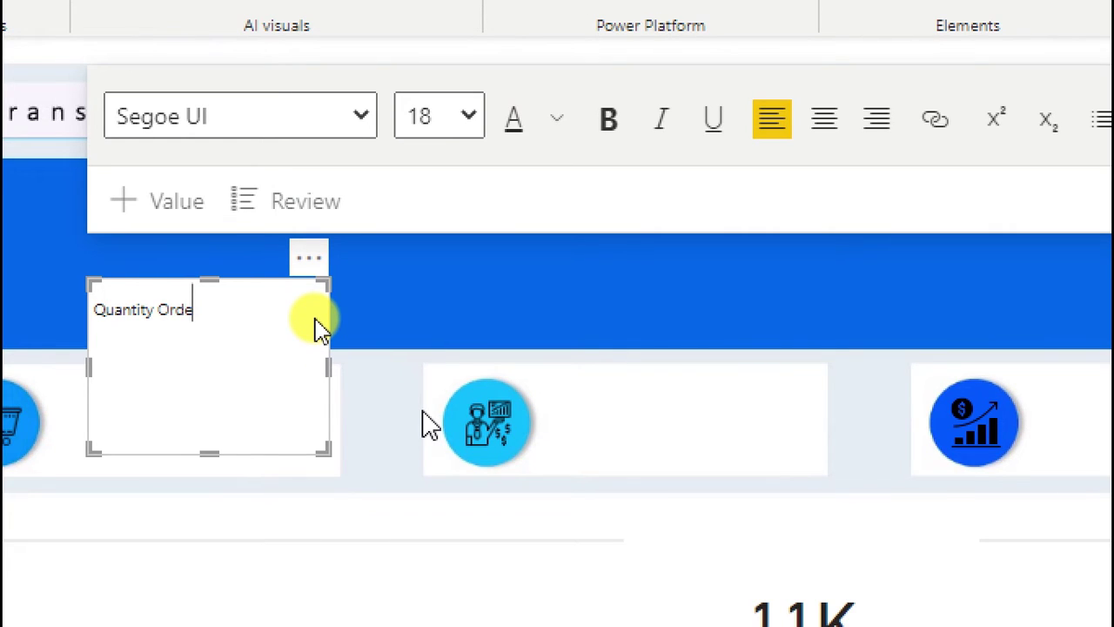
key(ctrl+a)
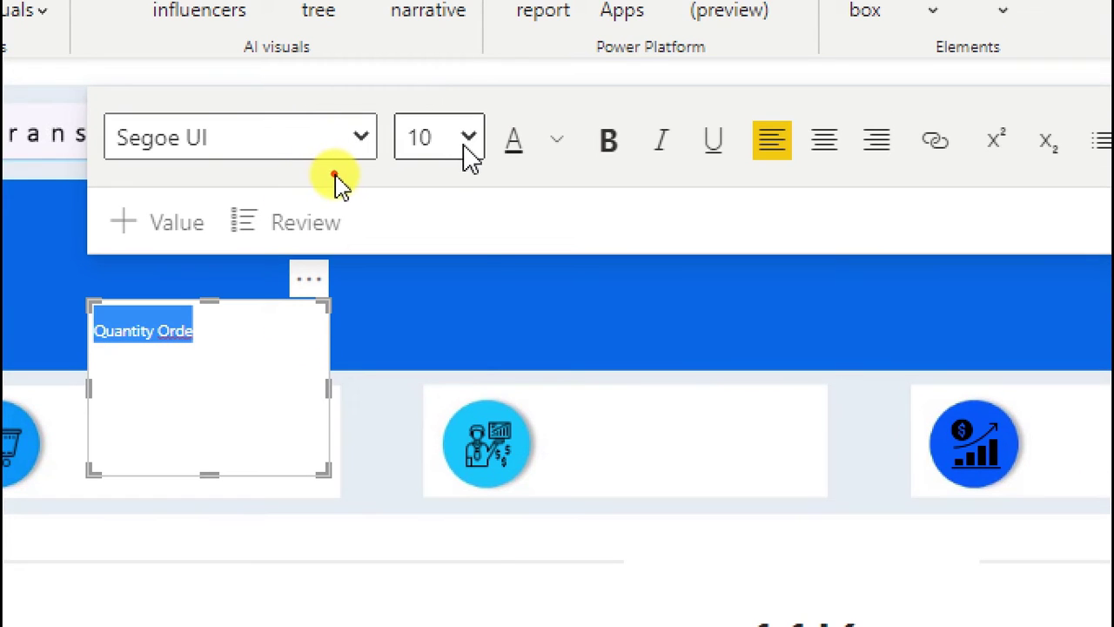
click(468, 131)
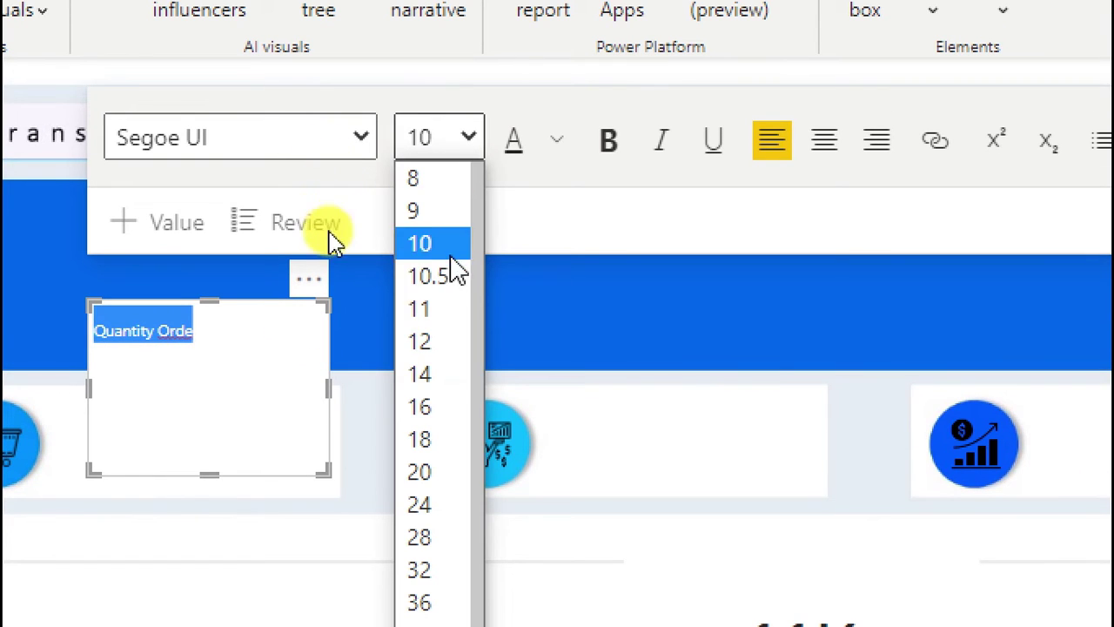
click(426, 440)
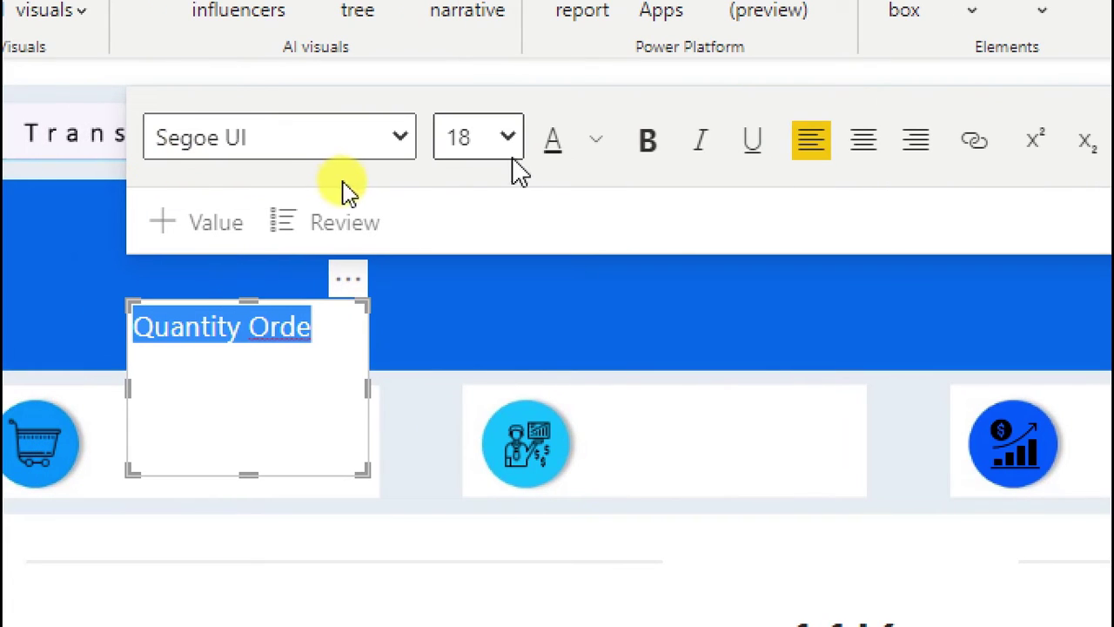
- Colour the text box's text dark gray and centre it
click(600, 144)
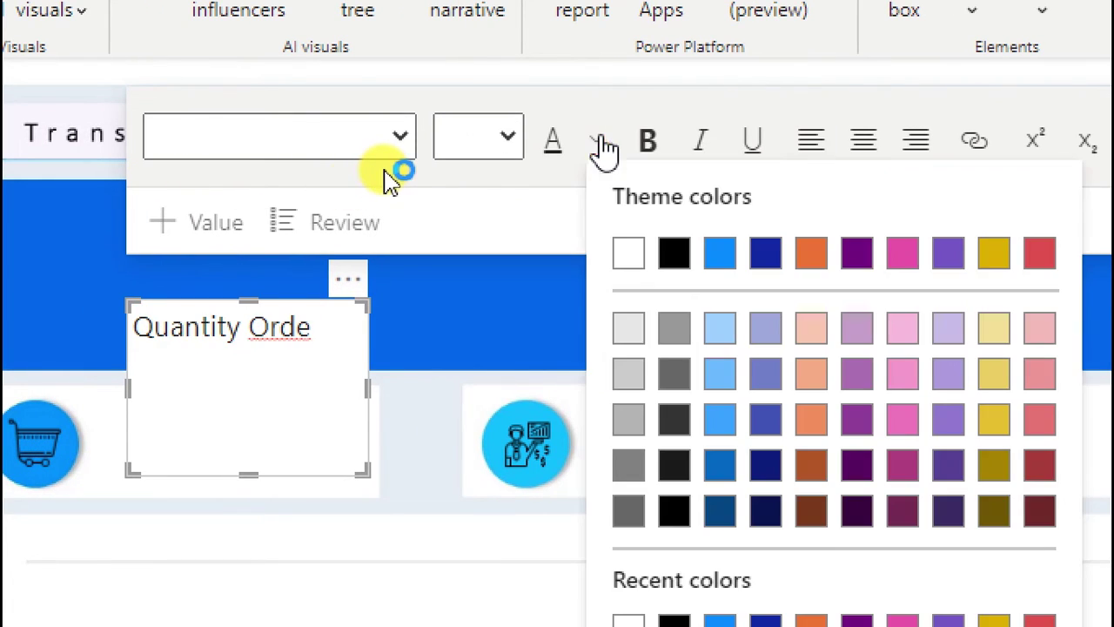
click(675, 383)
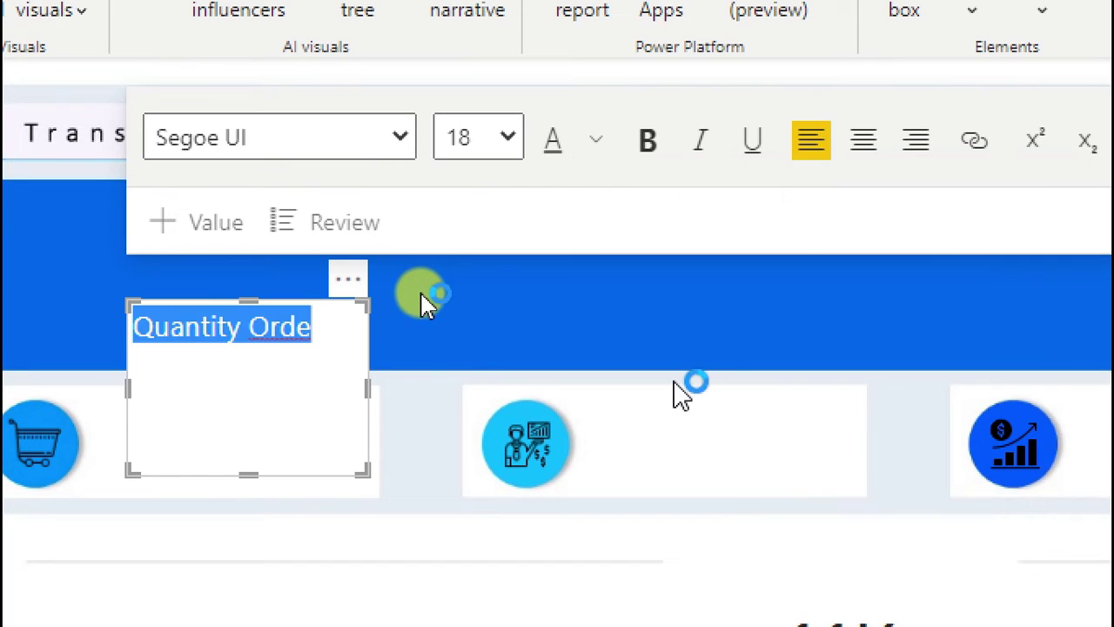
click(866, 141)
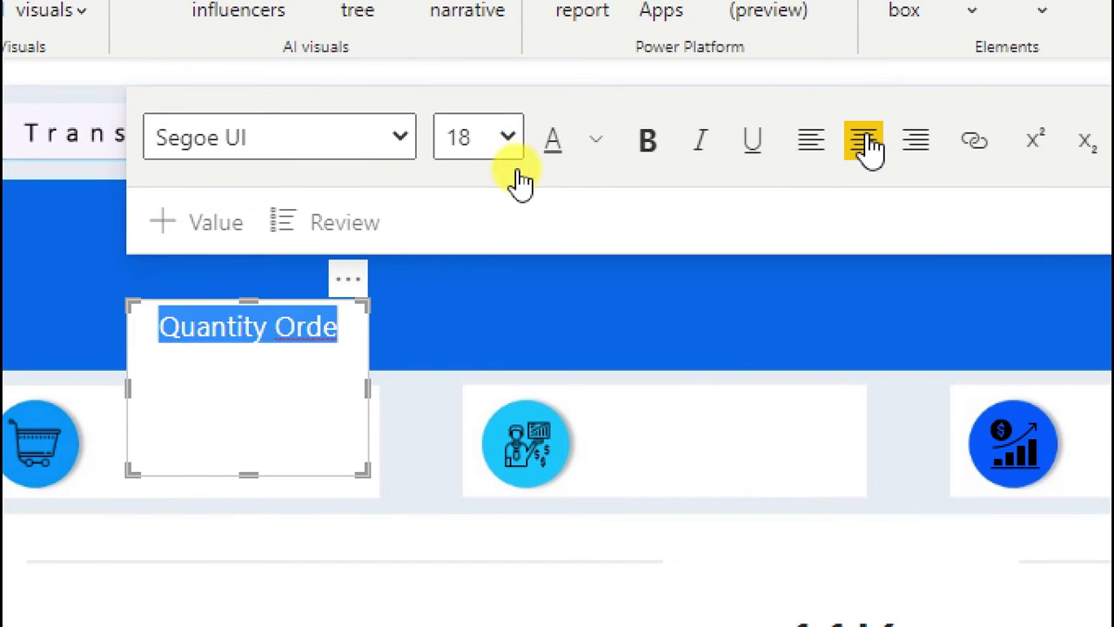
- Complete the wording as "Quantity Order" and fit the text box into the first KPI box beside the cart icon
click(340, 336)
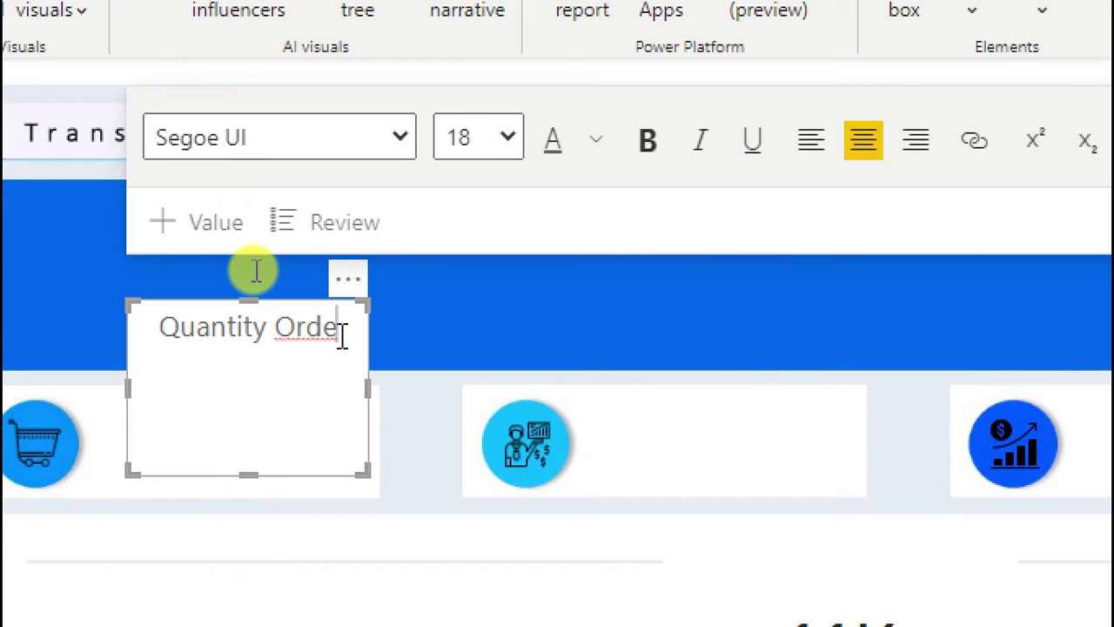
text(r)
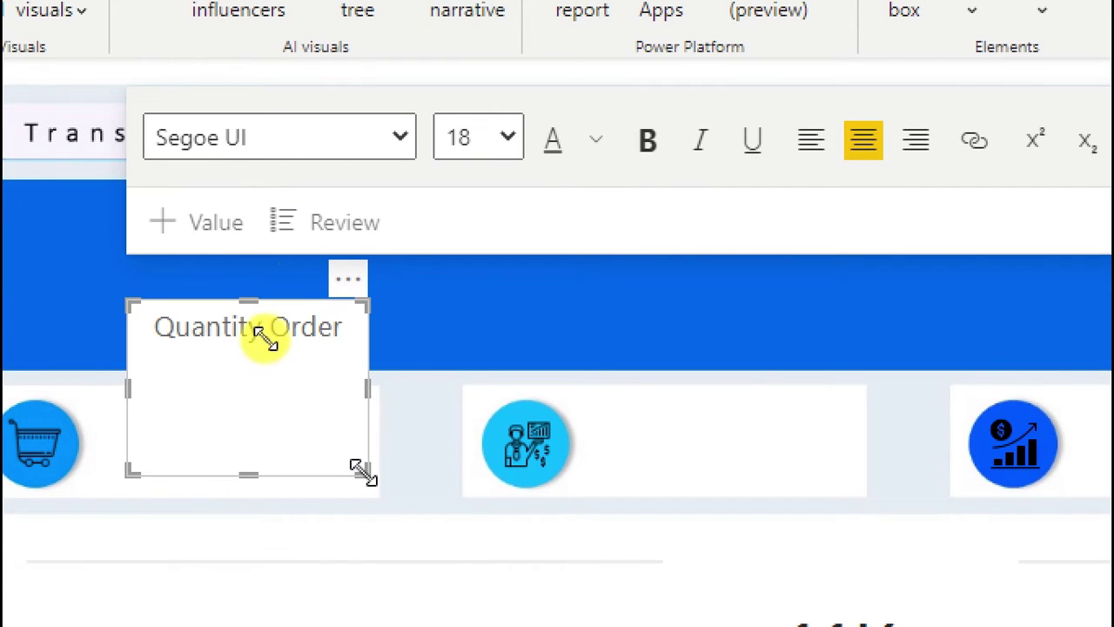
drag(362, 470, 364, 353)
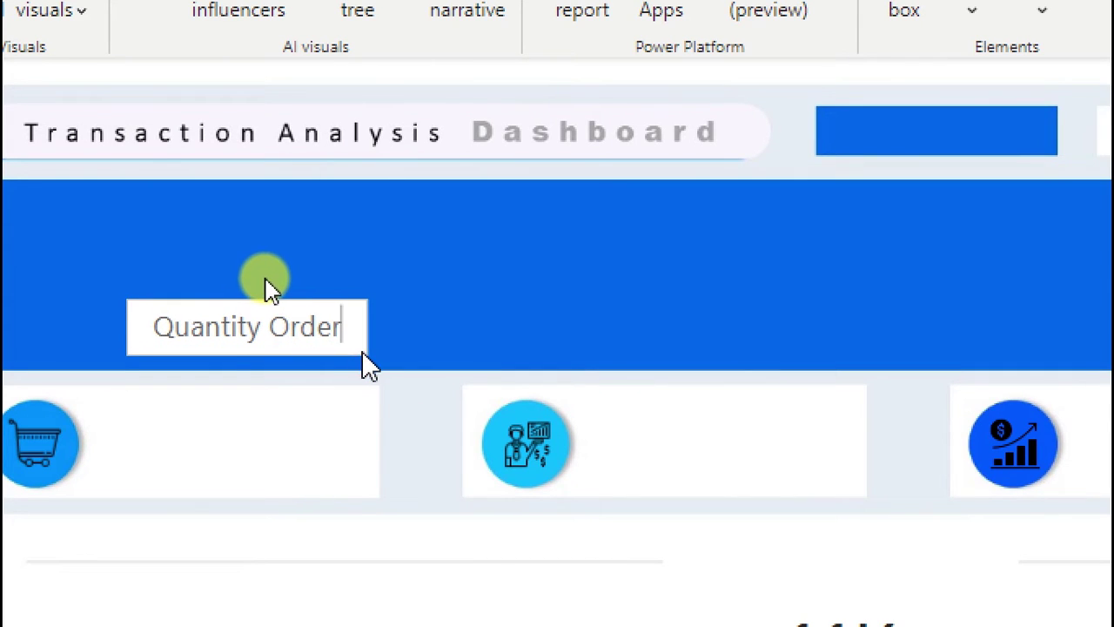
click(344, 327)
drag(348, 302, 311, 377)
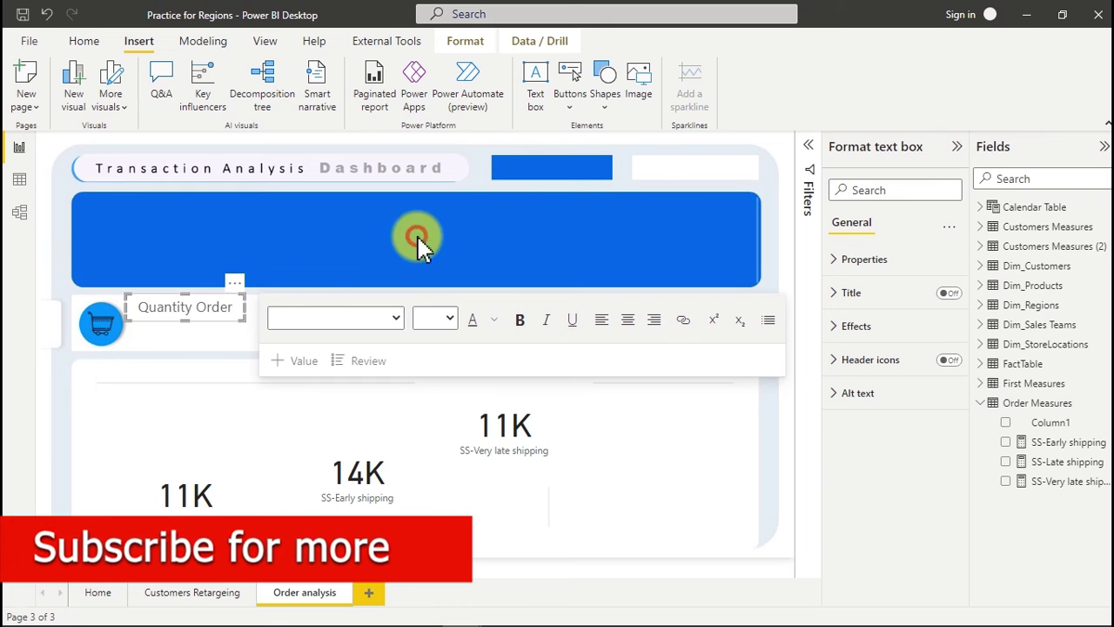
click(417, 234)
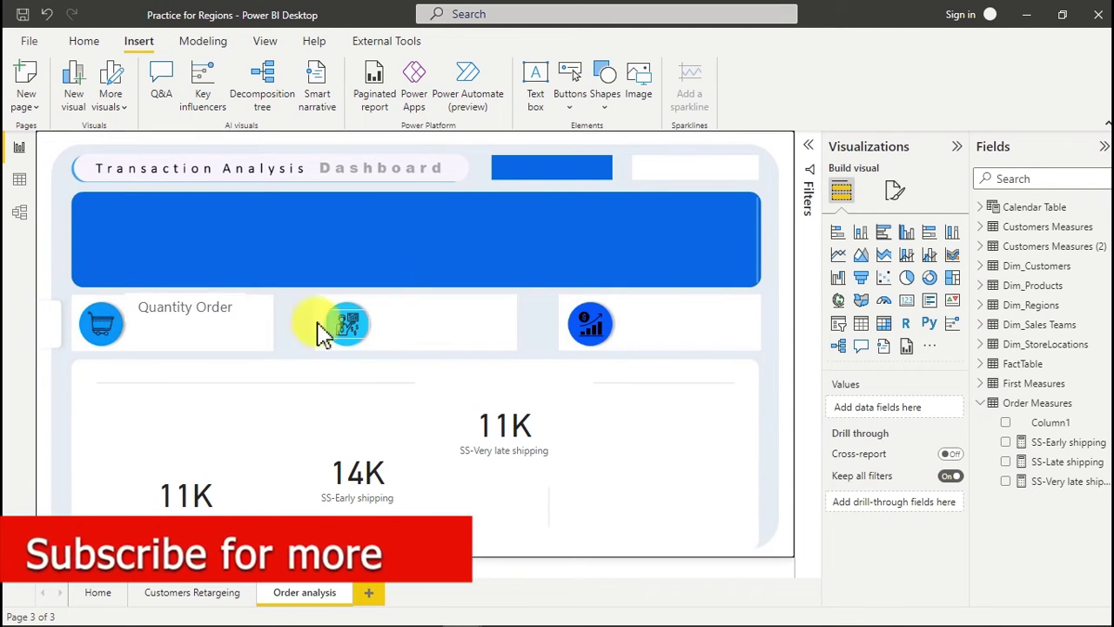
- Turn off the background effect of the Quantity Order text box
click(241, 309)
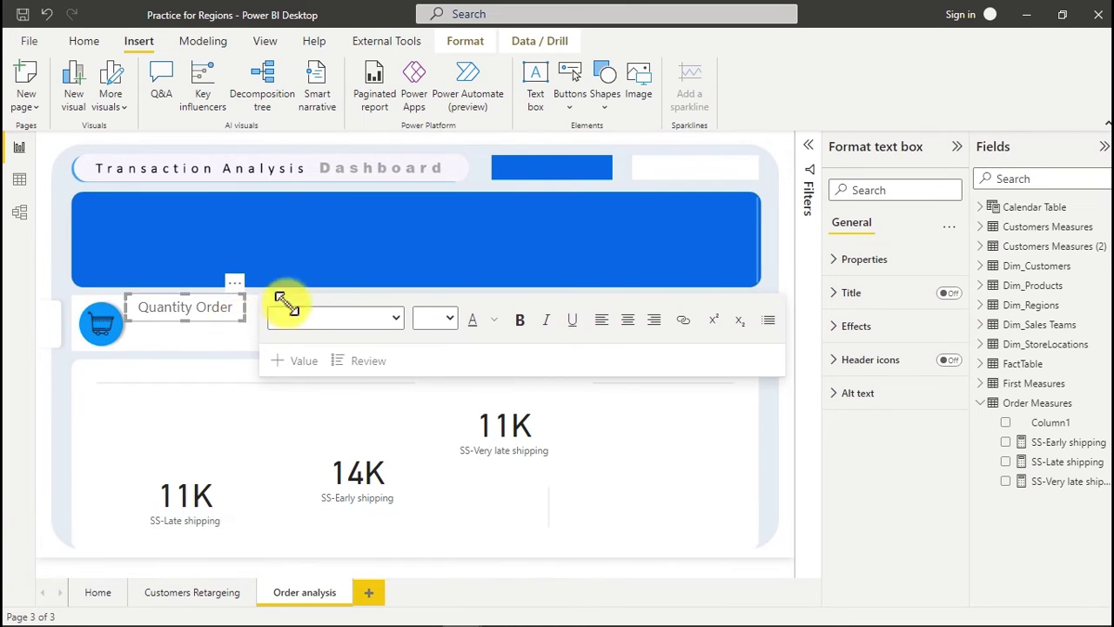
click(875, 329)
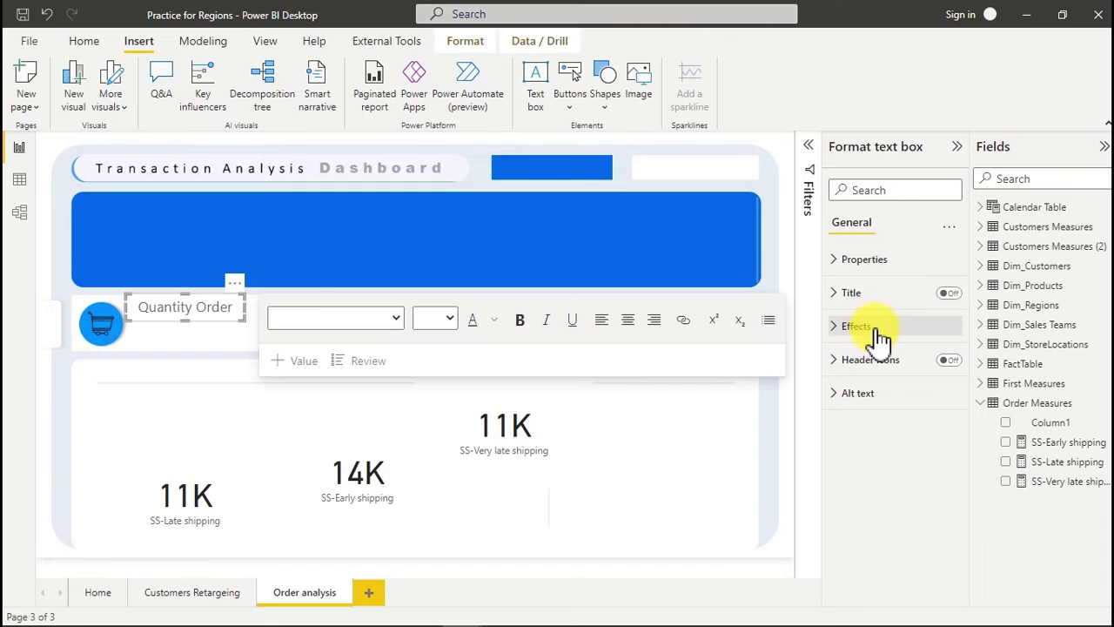
click(943, 358)
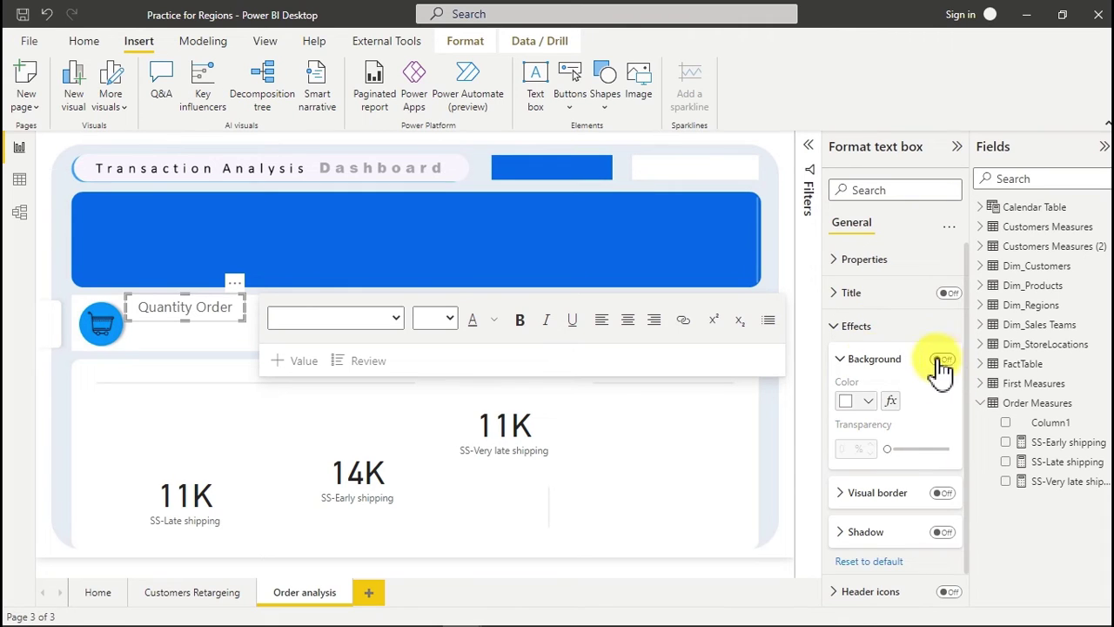
- Duplicate the Quantity Order text box twice and place the copies beside the icons in the second and third KPI boxes
click(216, 324)
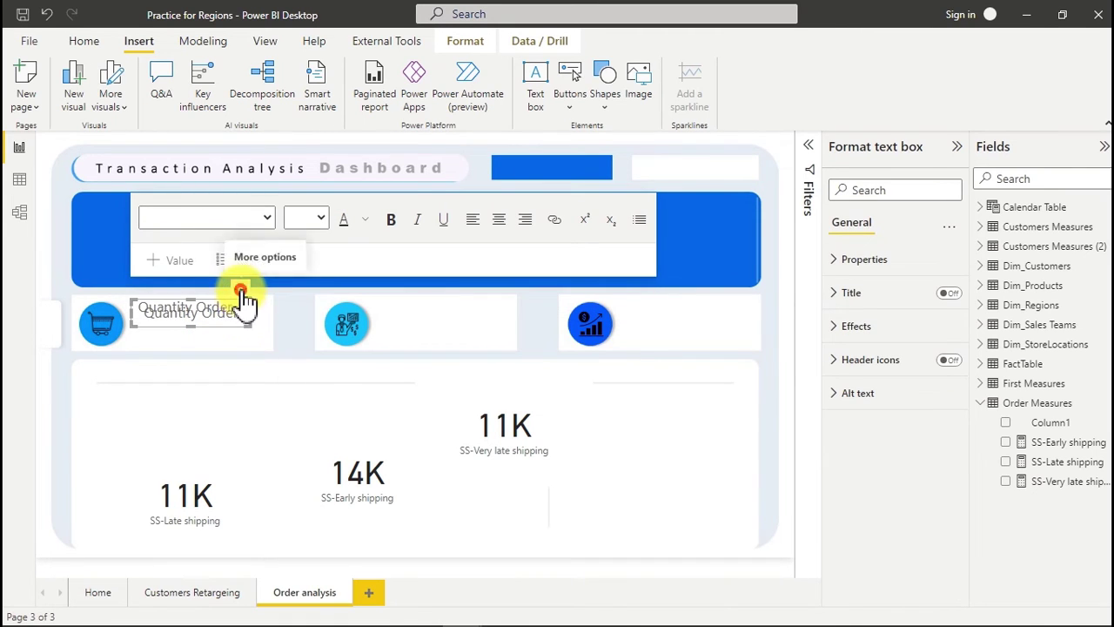
drag(237, 288, 493, 300)
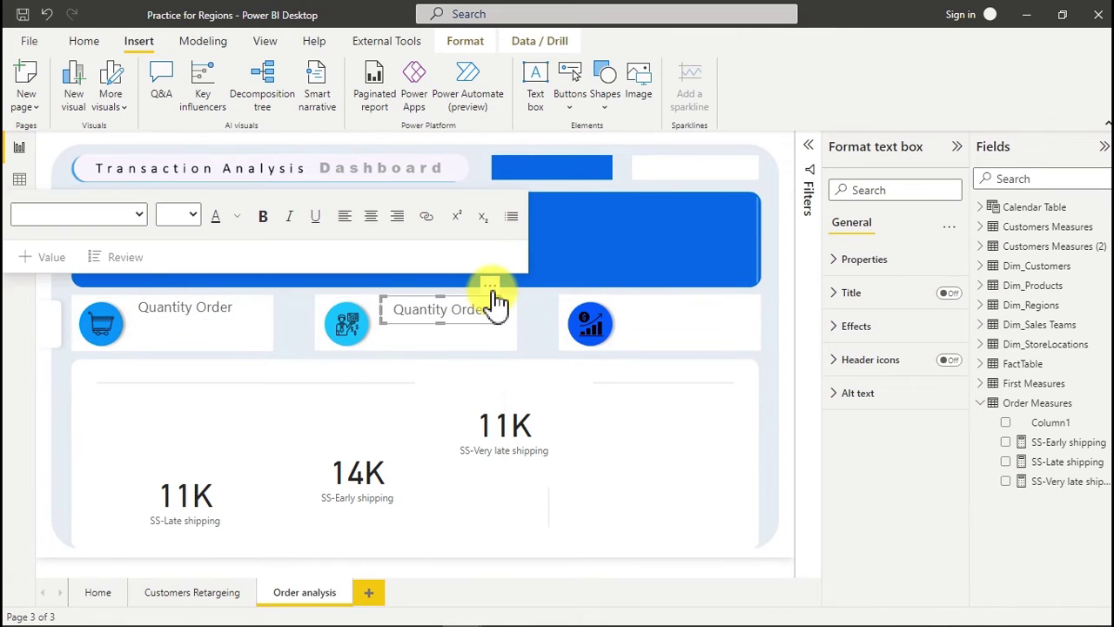
click(267, 349)
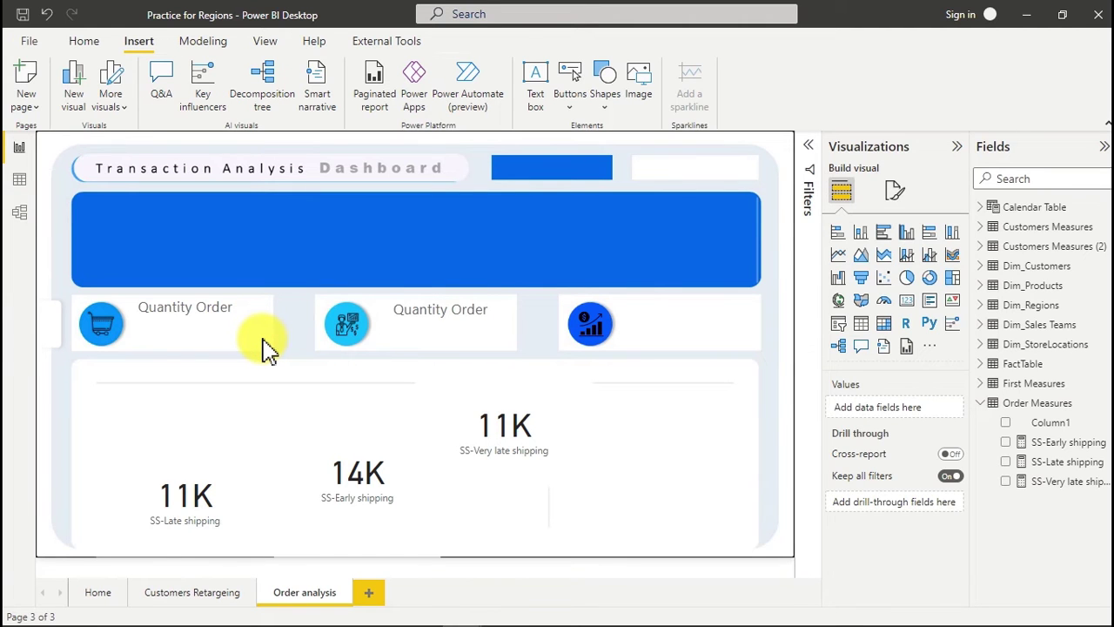
click(249, 318)
drag(249, 319, 739, 292)
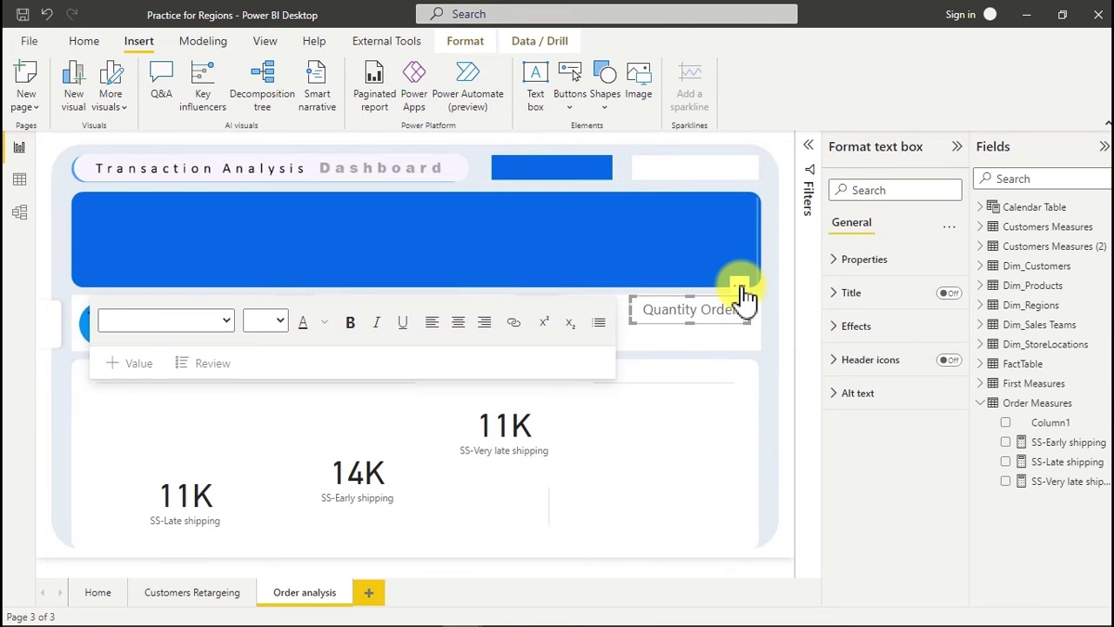
click(703, 435)
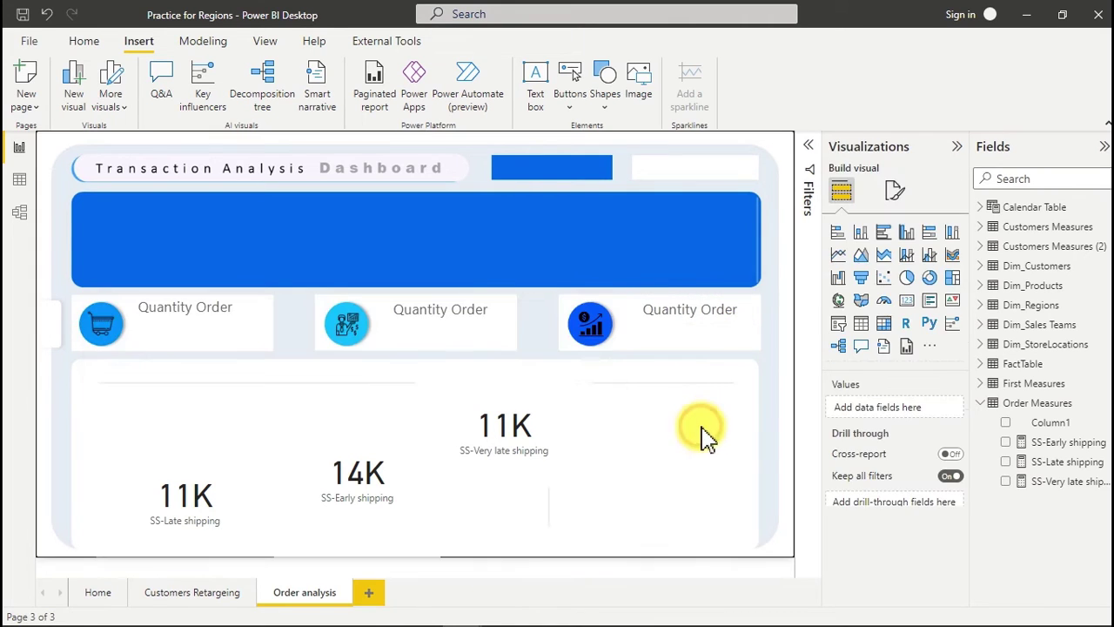
- Change the text of the second KPI box's label to "Gross Revenue"
click(455, 308)
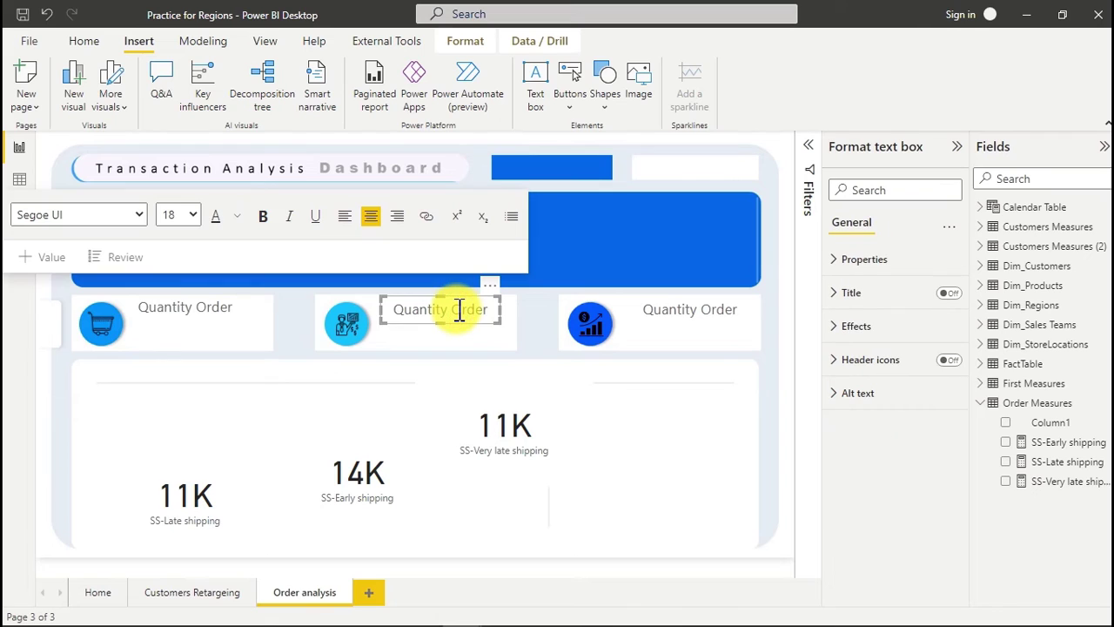
triple_click(459, 311)
text(Gross Revern)
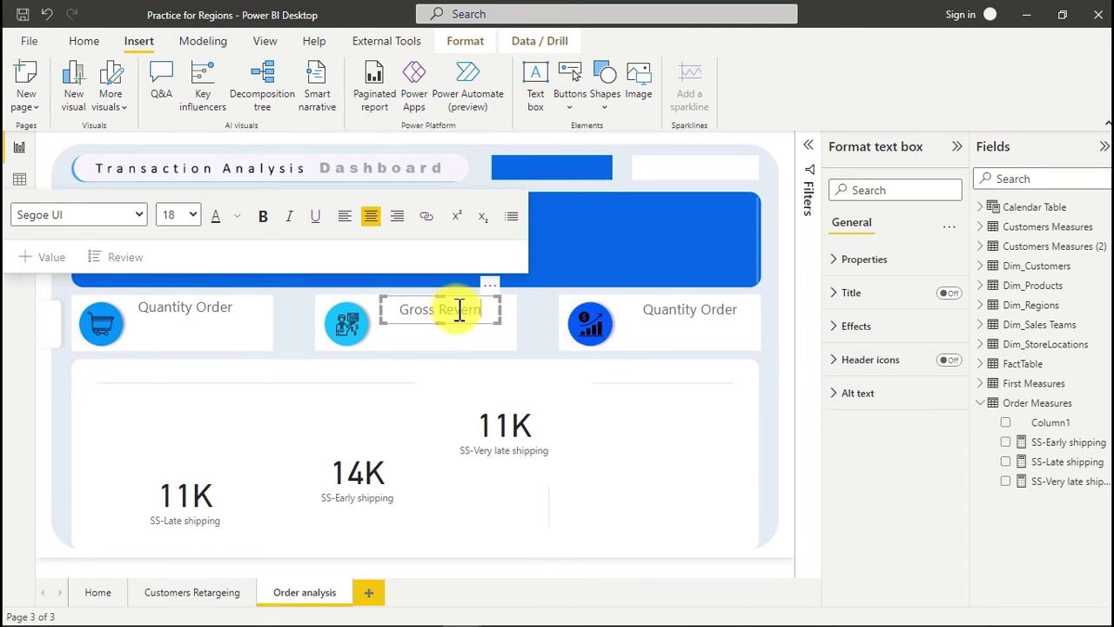
key(BackSpace)
key(BackSpace)
text(nue)
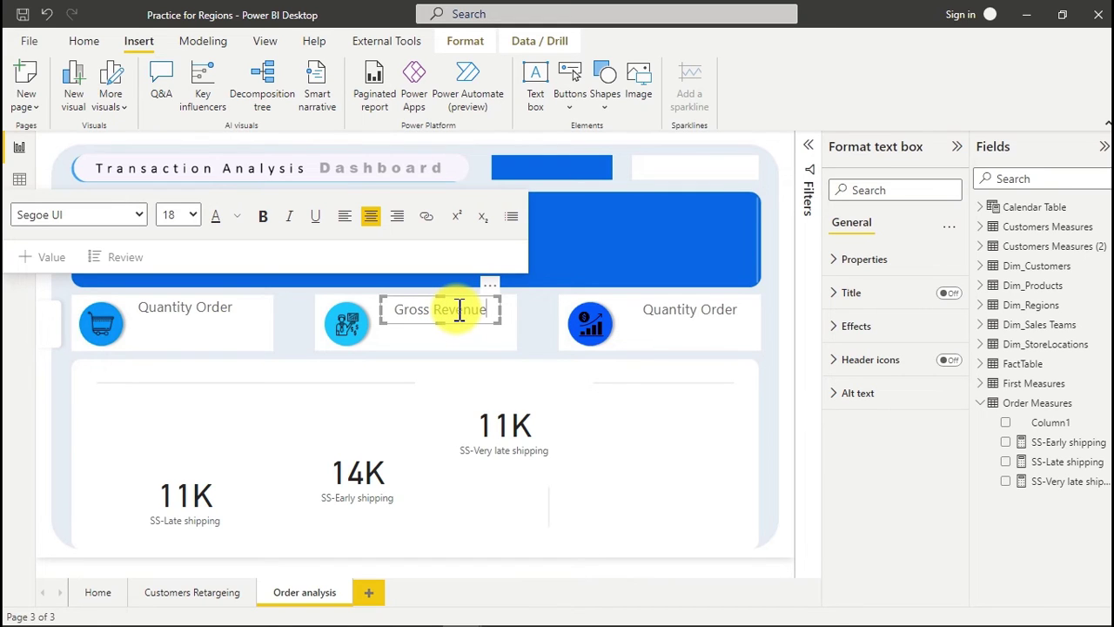
- Replace the third KPI box's label text with "Gross Profit"
click(667, 312)
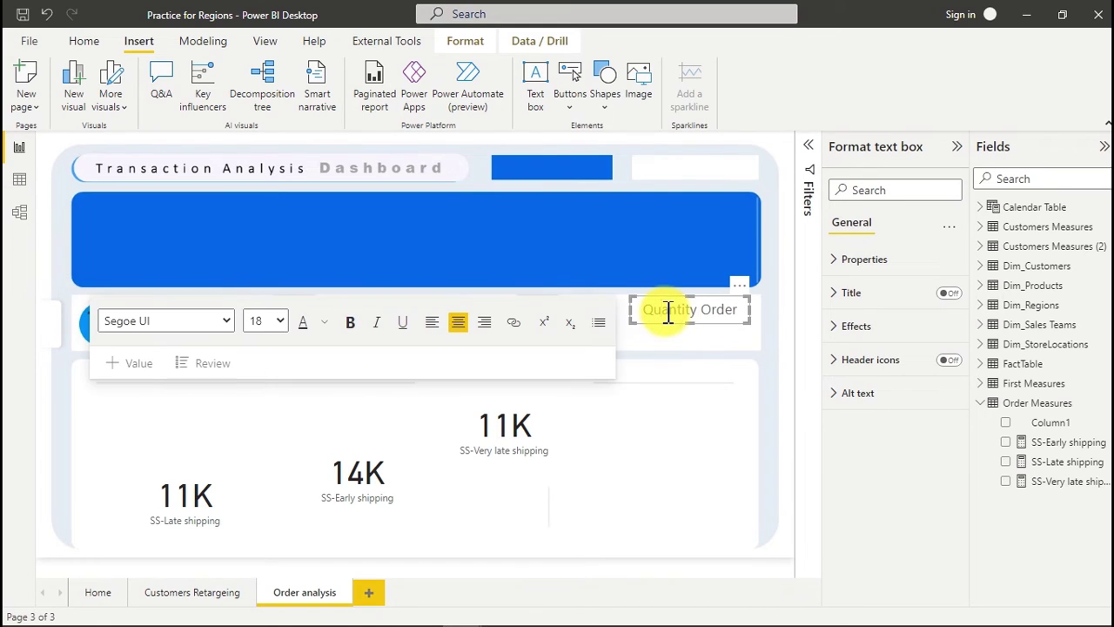
key(ctrl+a)
text(Gross Profit)
click(598, 446)
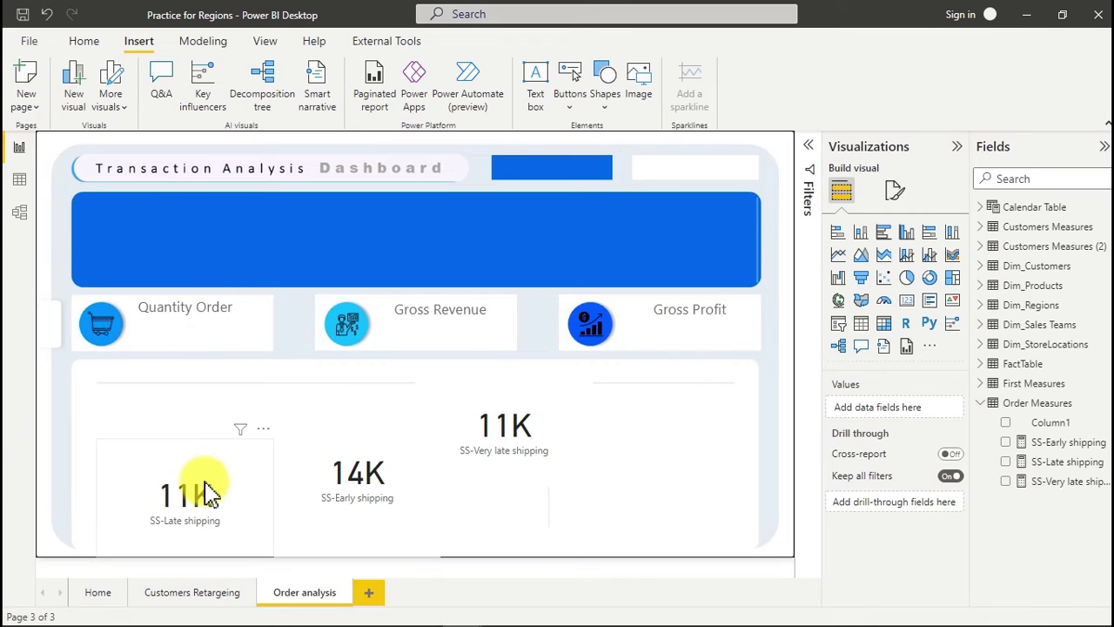
- Move the SS-Late shipping card onto the Quantity Order box, shrink it to fit and replace its measure with Total orders
click(197, 533)
drag(199, 522, 228, 371)
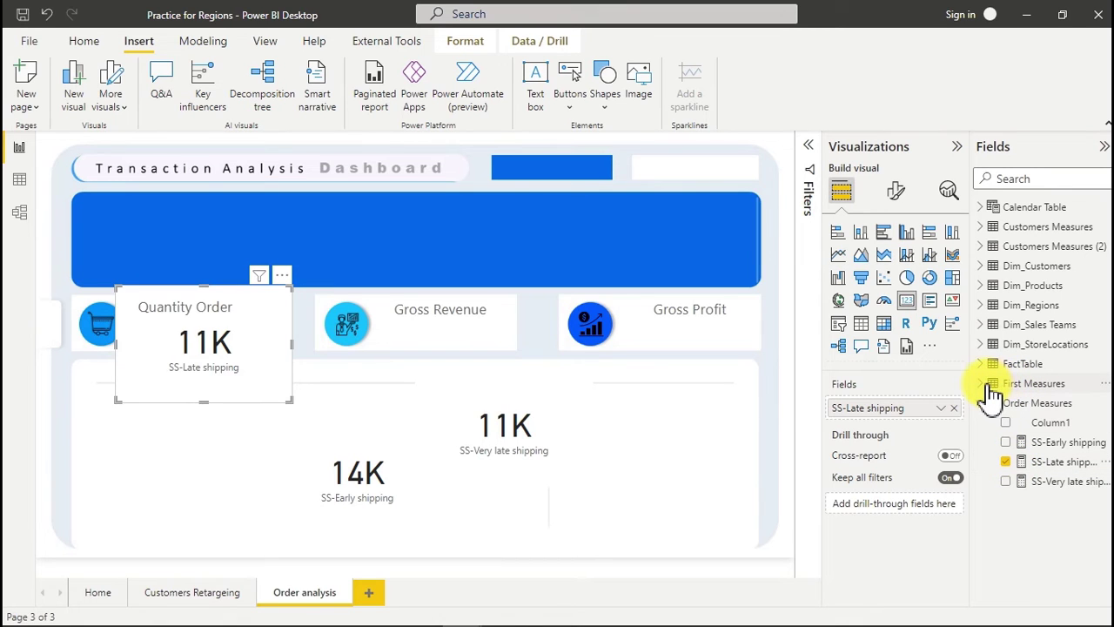
click(1006, 461)
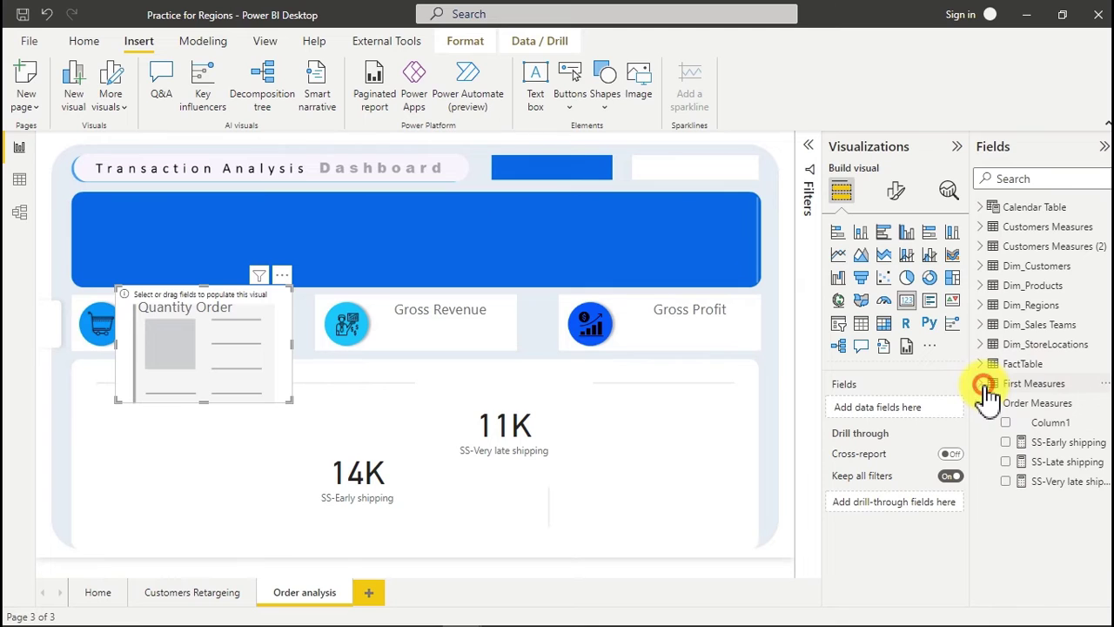
click(983, 384)
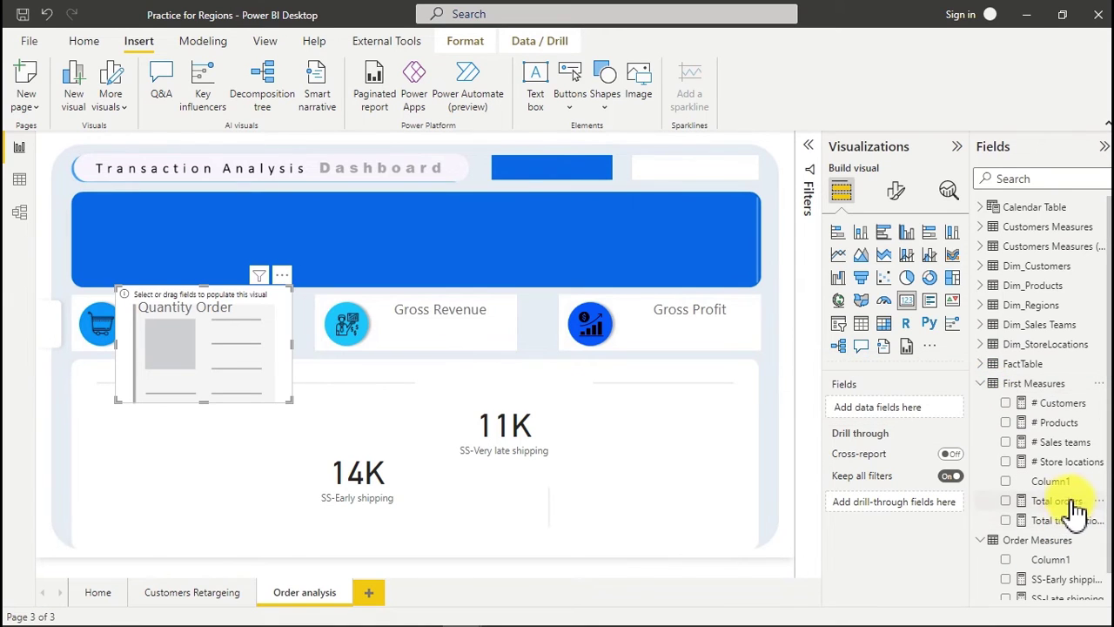
click(1006, 502)
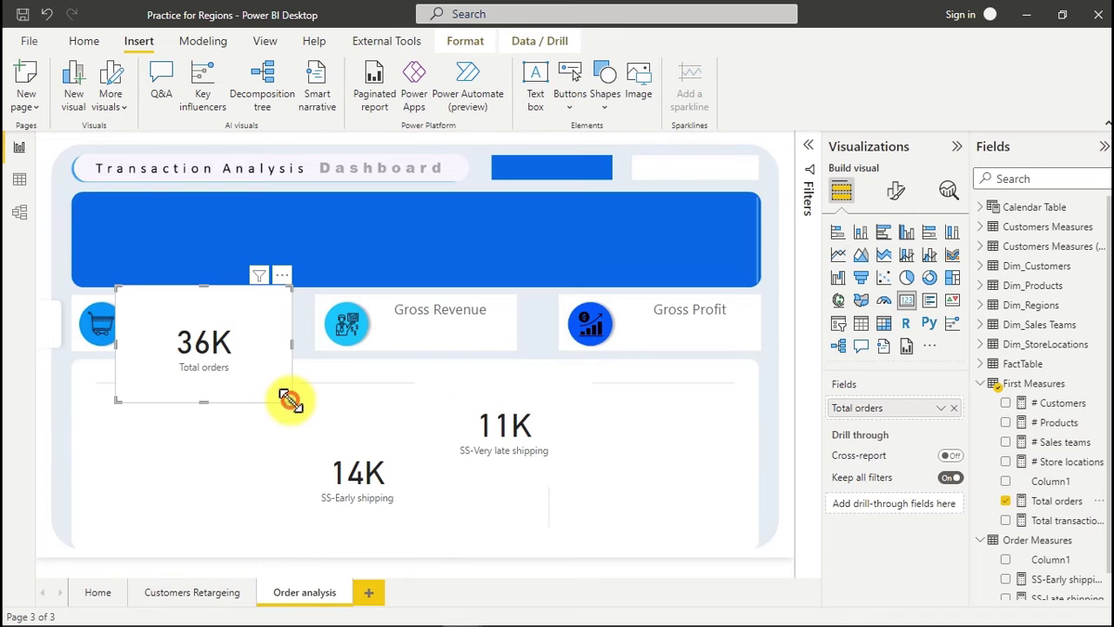
drag(291, 400, 282, 353)
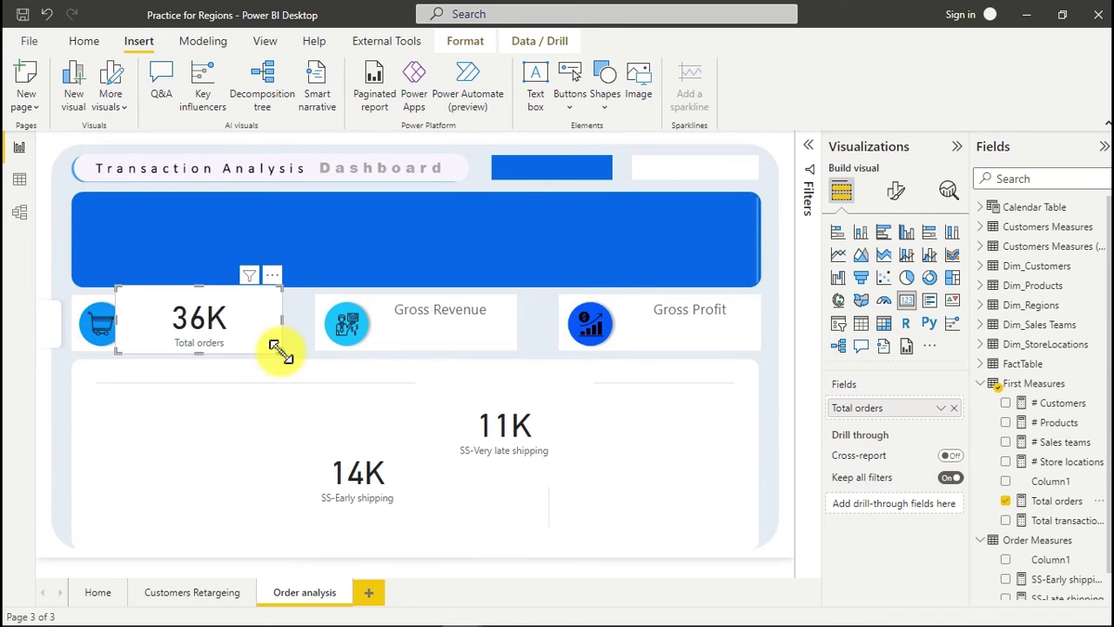
- Turn off the category label and the background effect of the Total orders card
click(896, 190)
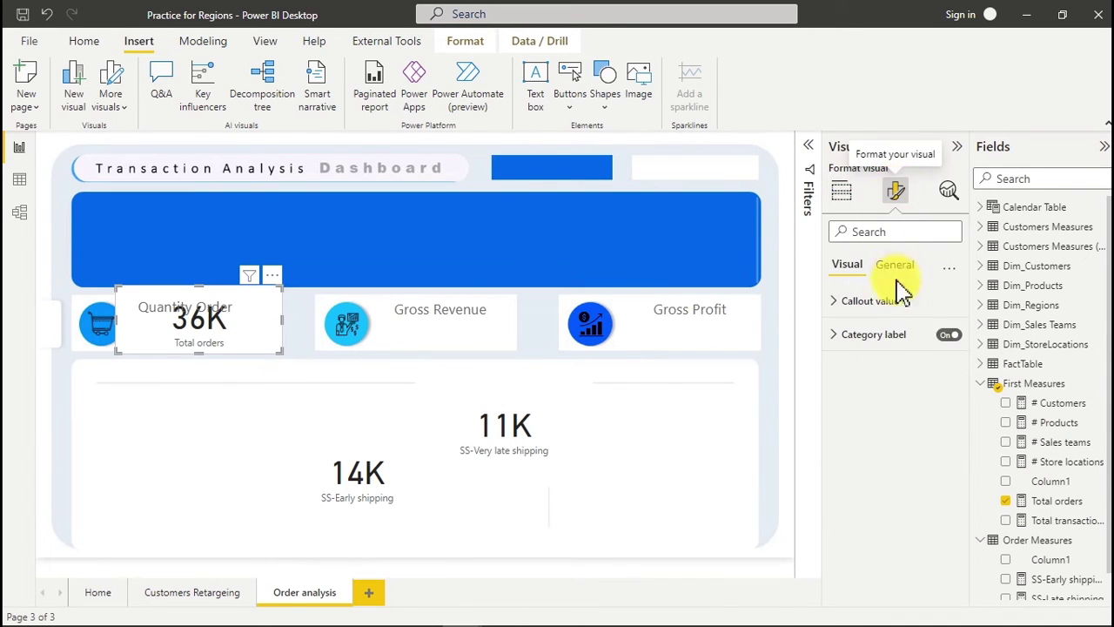
click(945, 336)
click(878, 300)
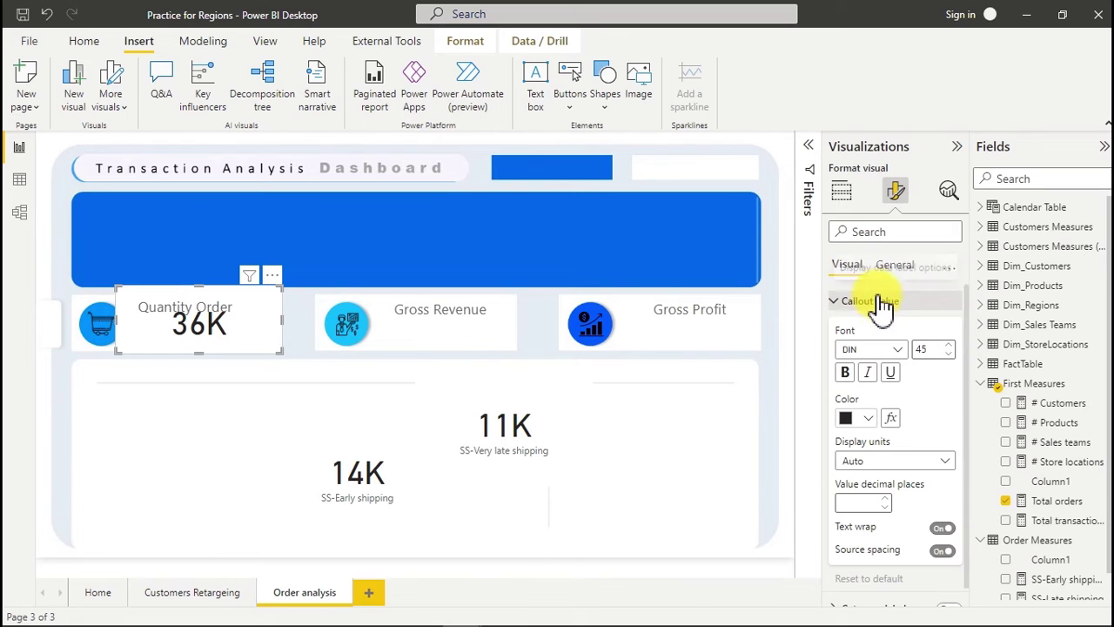
click(903, 268)
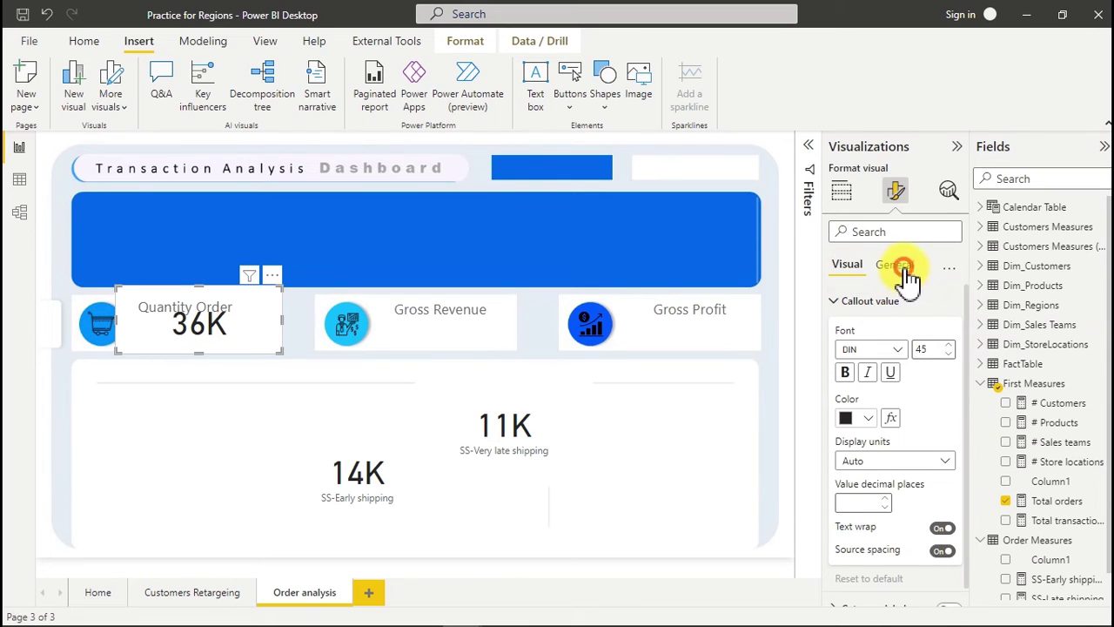
click(928, 374)
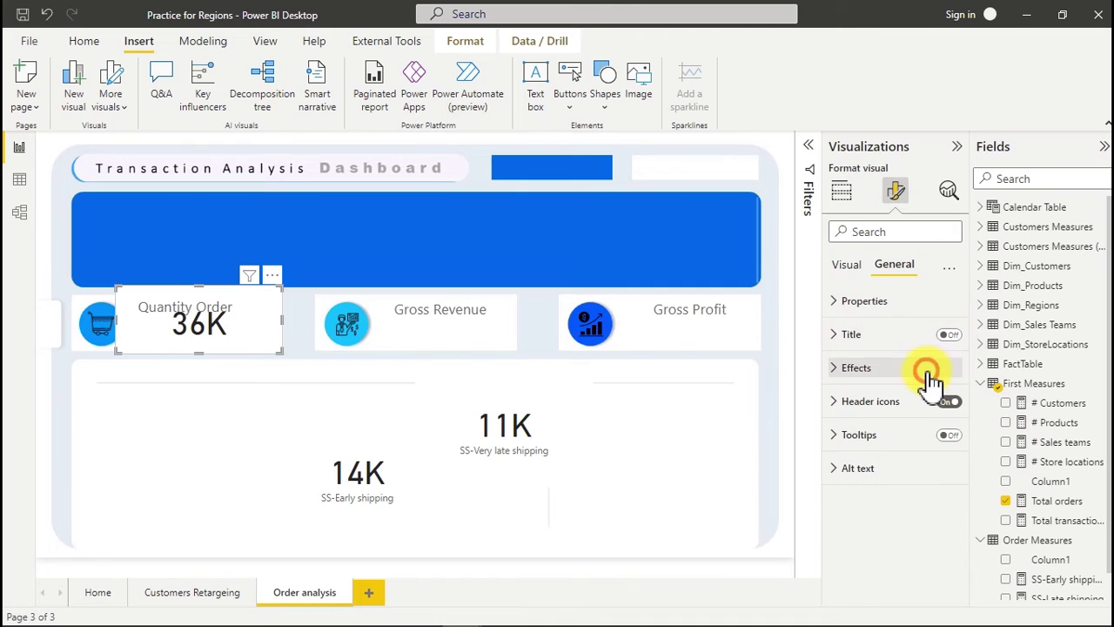
click(941, 401)
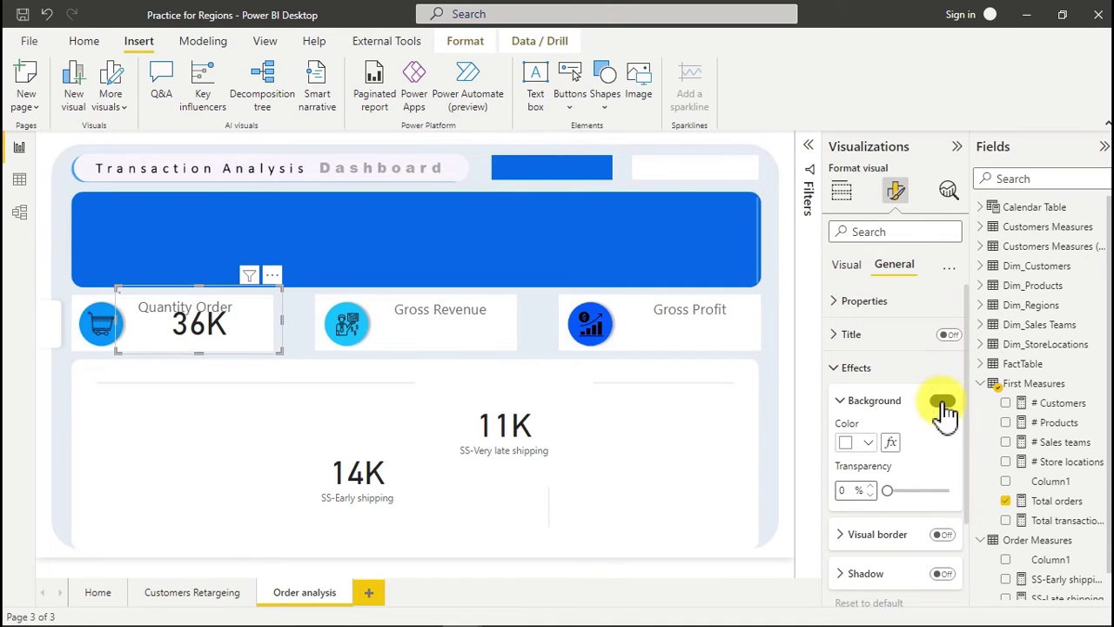
- Format the Total orders callout value in dark gray at size 40 and shrink the card to fit beneath the Quantity Order label
click(841, 267)
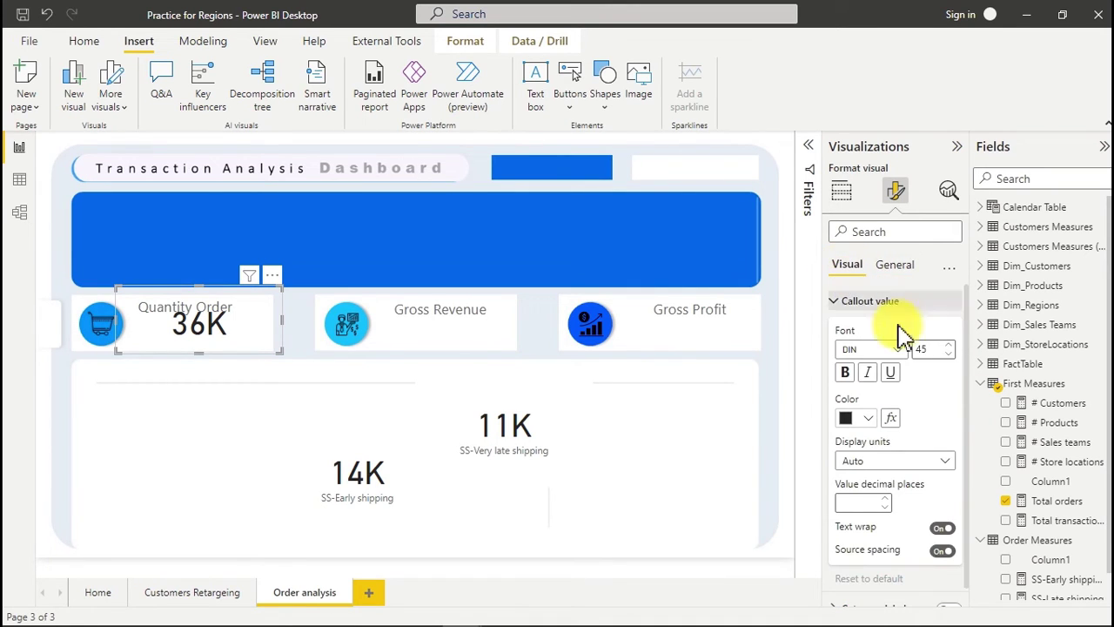
click(868, 419)
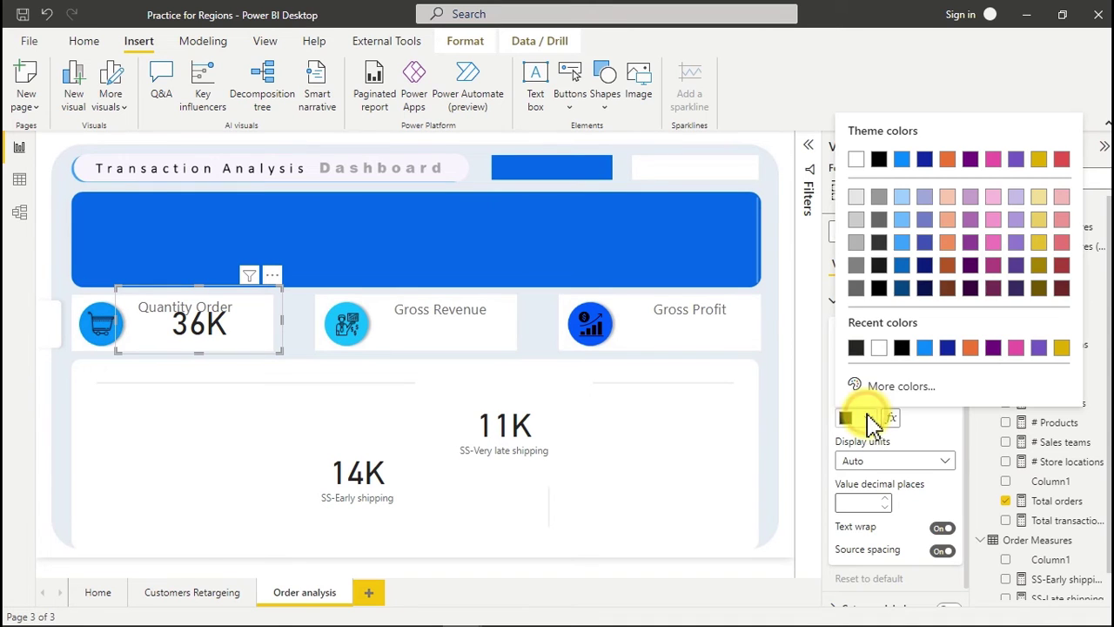
click(881, 223)
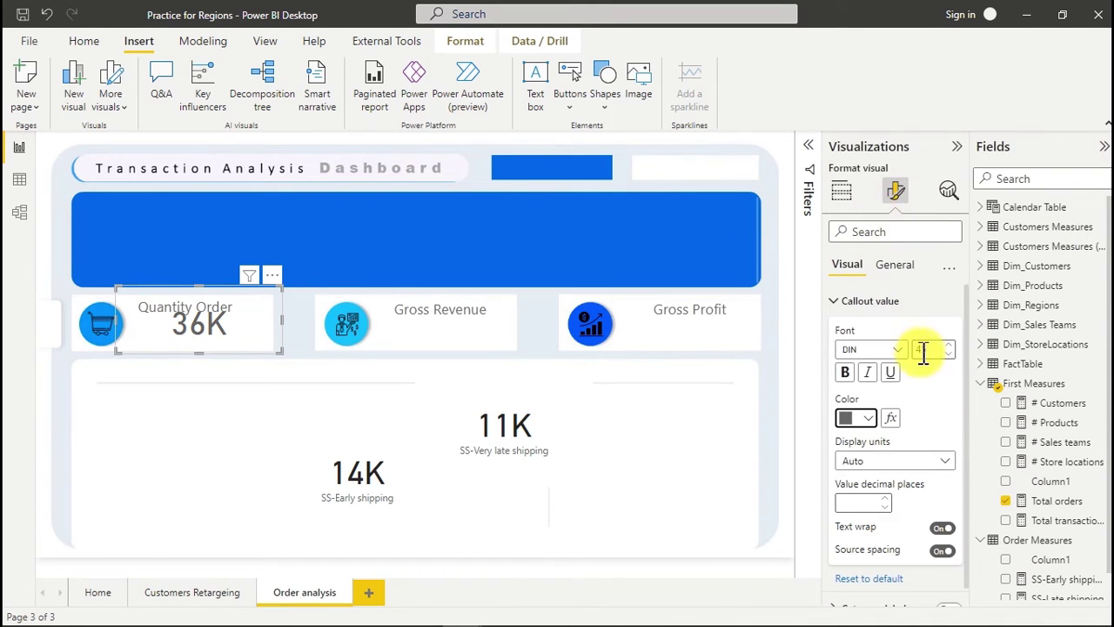
drag(940, 349, 905, 363)
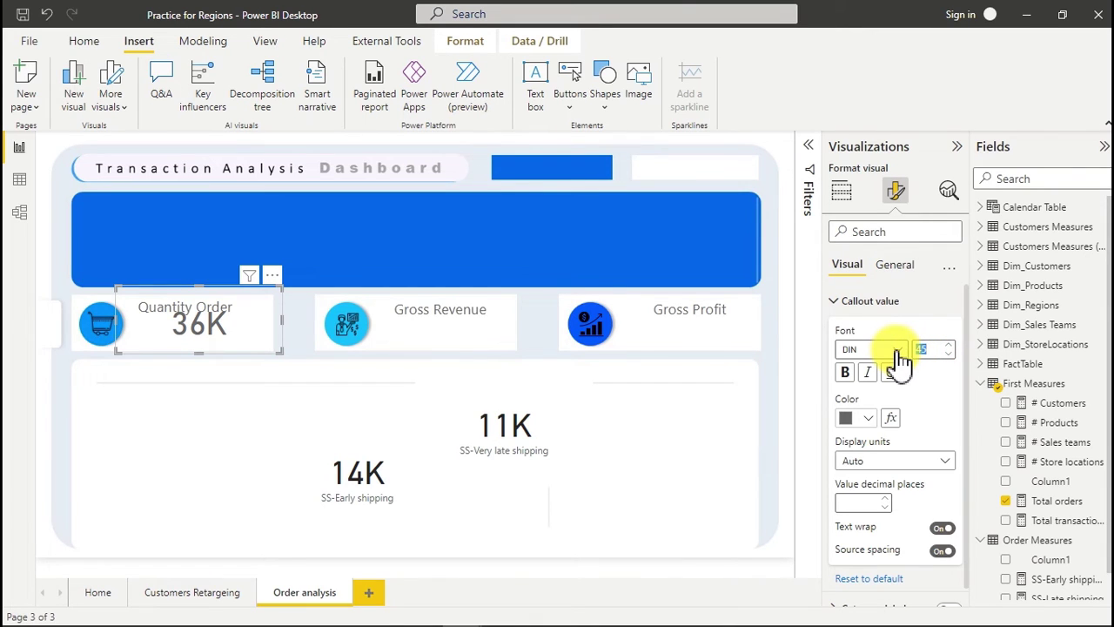
text(40)
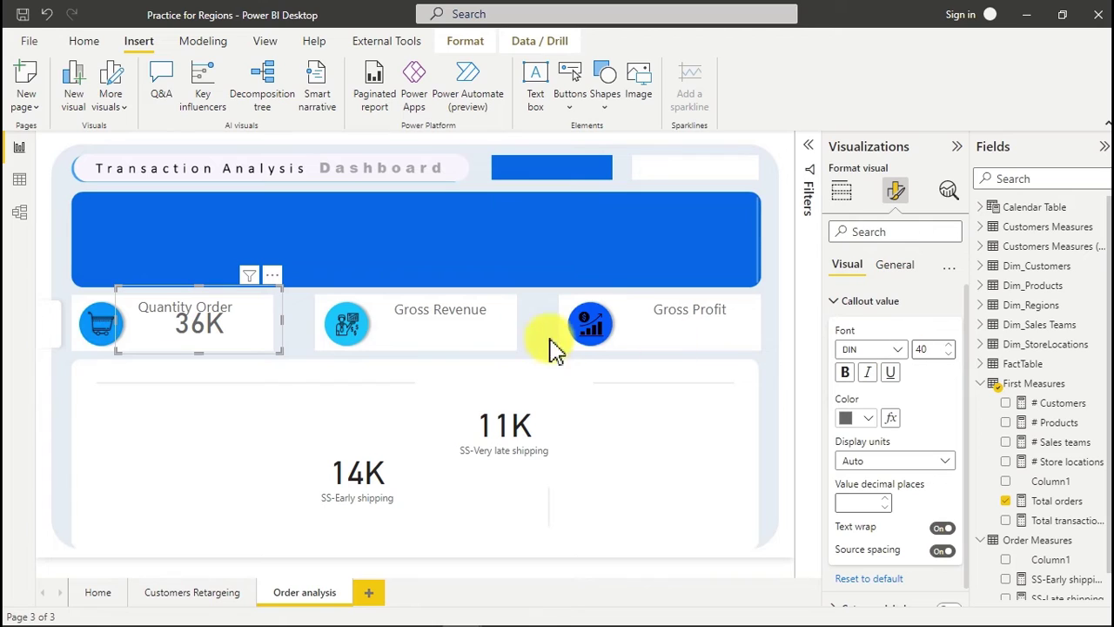
drag(282, 281, 263, 310)
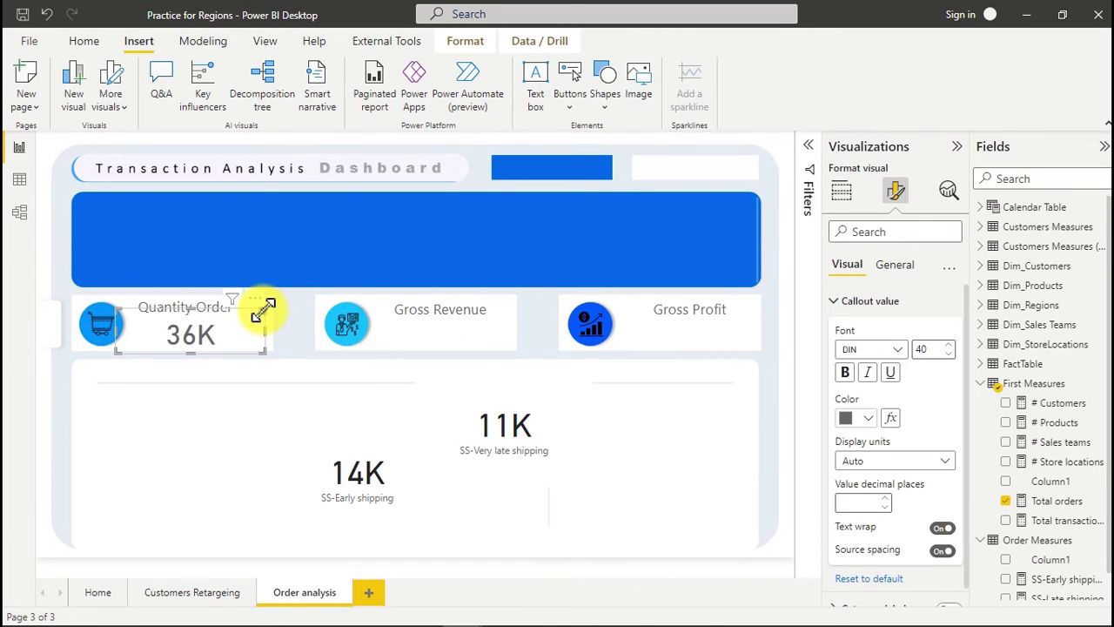
click(251, 416)
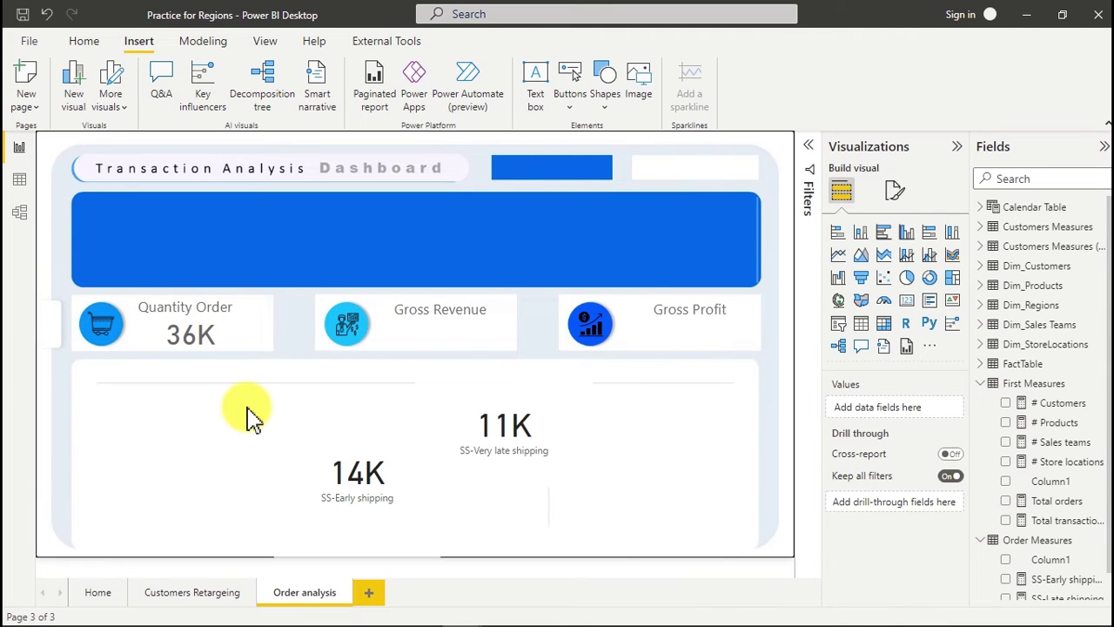
- Duplicate the Total orders card twice and place the copies beneath the Gross Revenue and Gross Profit labels
key(ctrl+v)
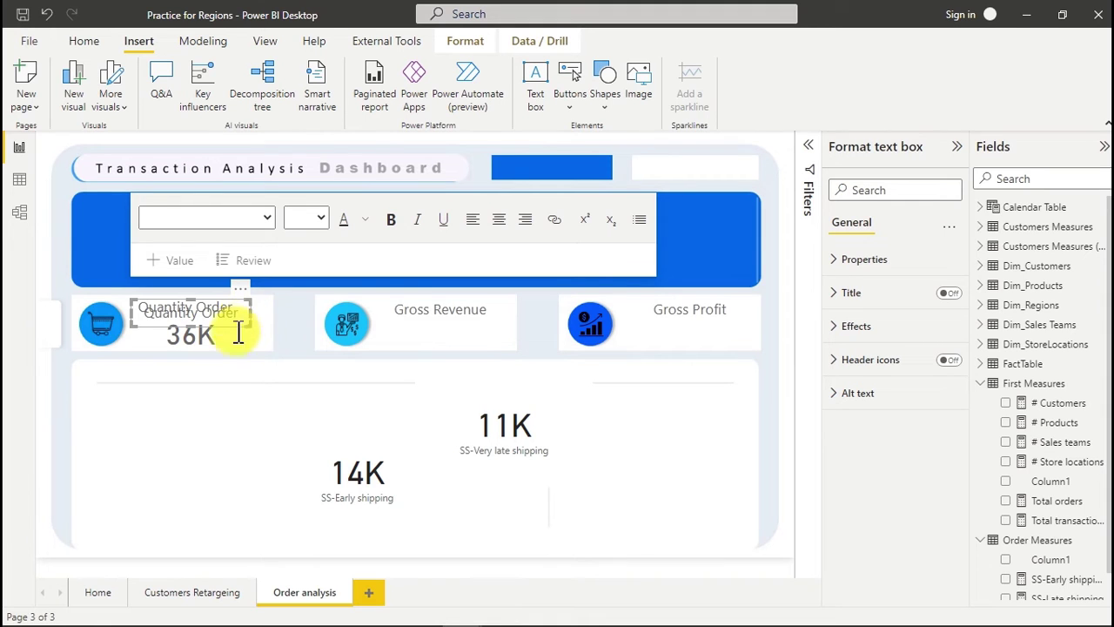
click(218, 390)
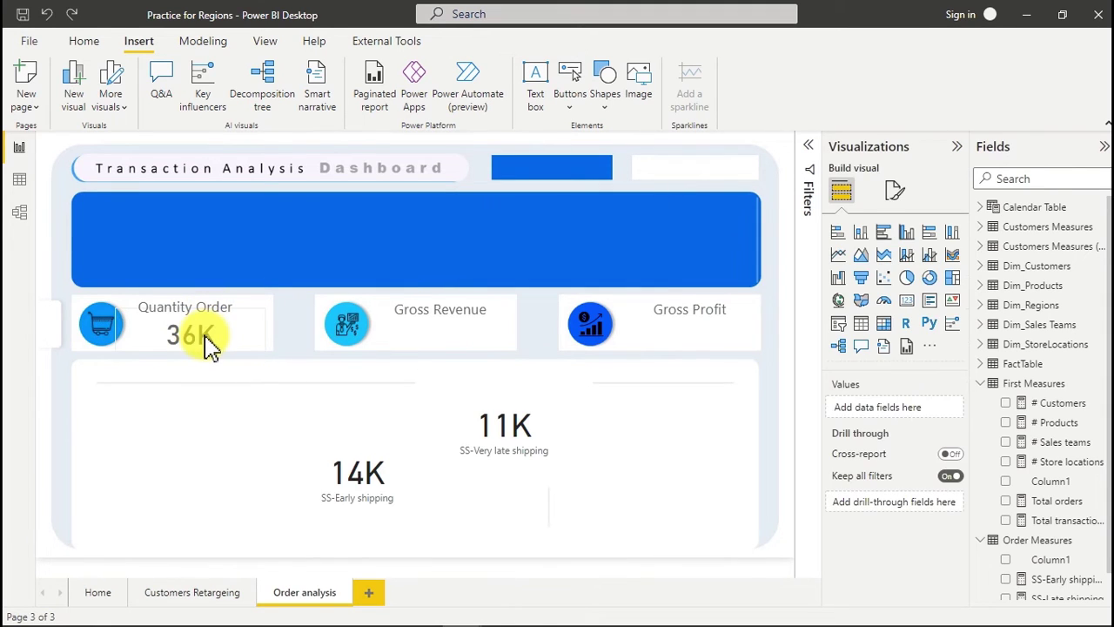
click(212, 342)
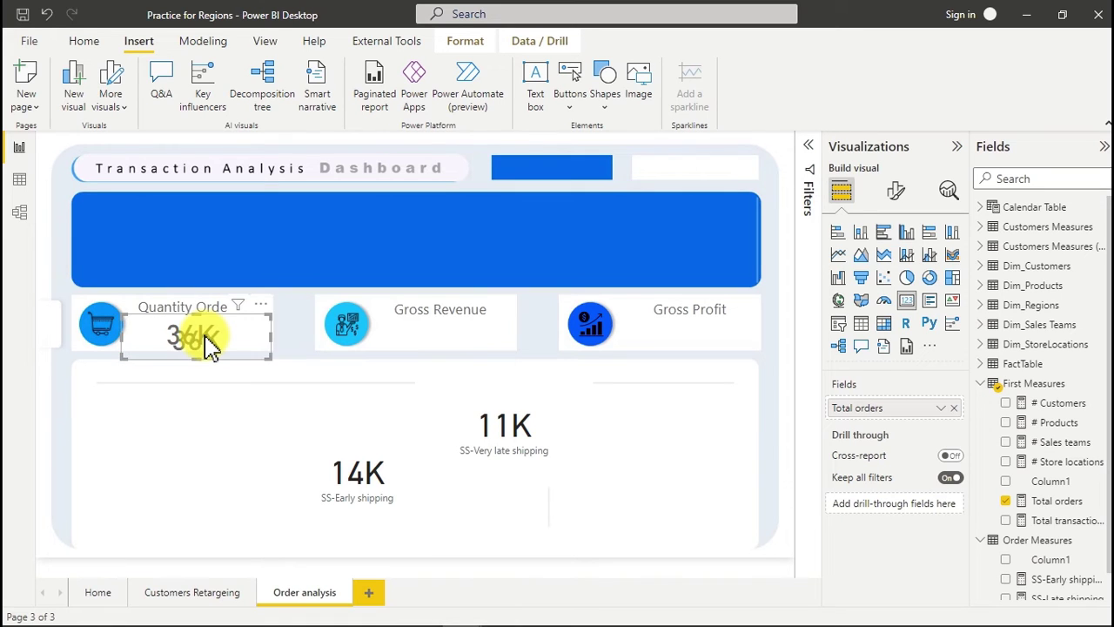
drag(211, 342, 462, 338)
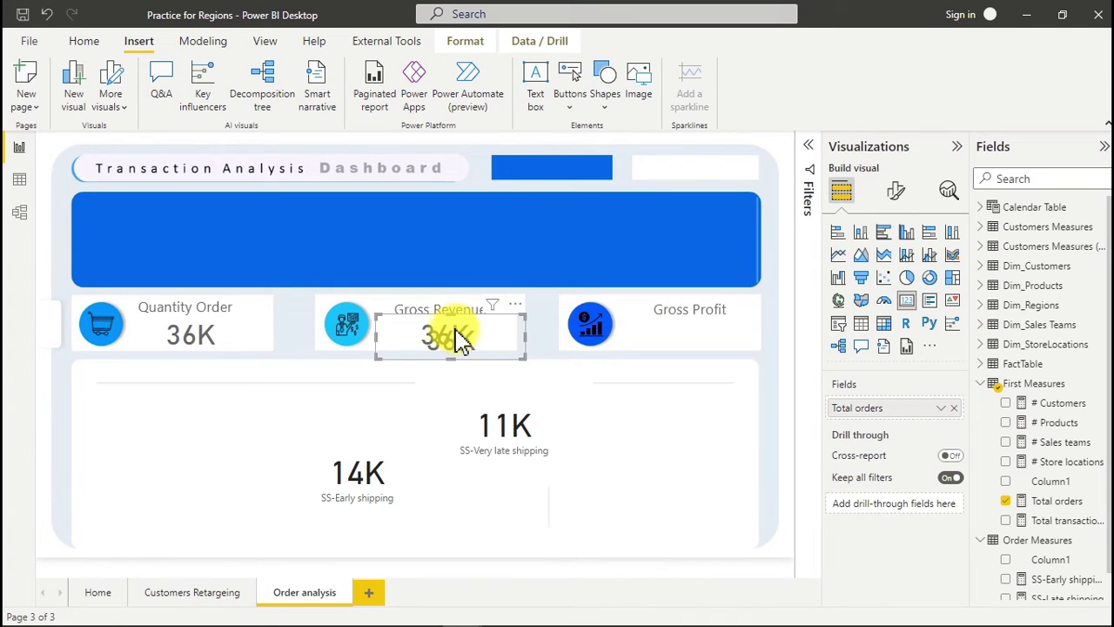
click(464, 344)
drag(464, 344, 693, 343)
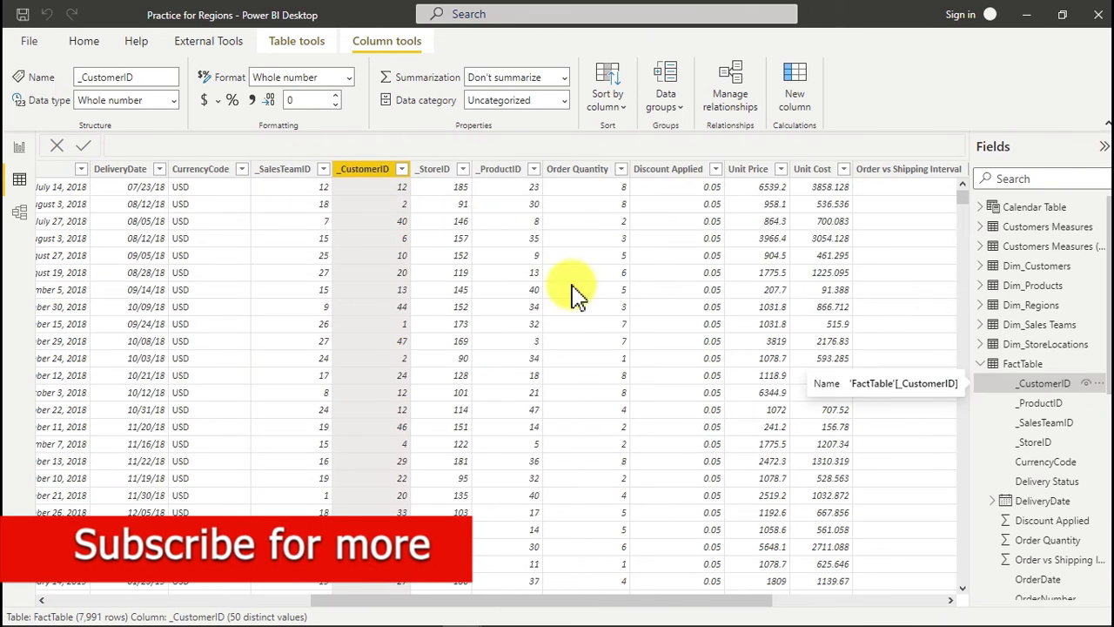
- Examine the Order Quantity, Unit Price, Unit Cost and Discount Applied columns of FactTable
click(582, 175)
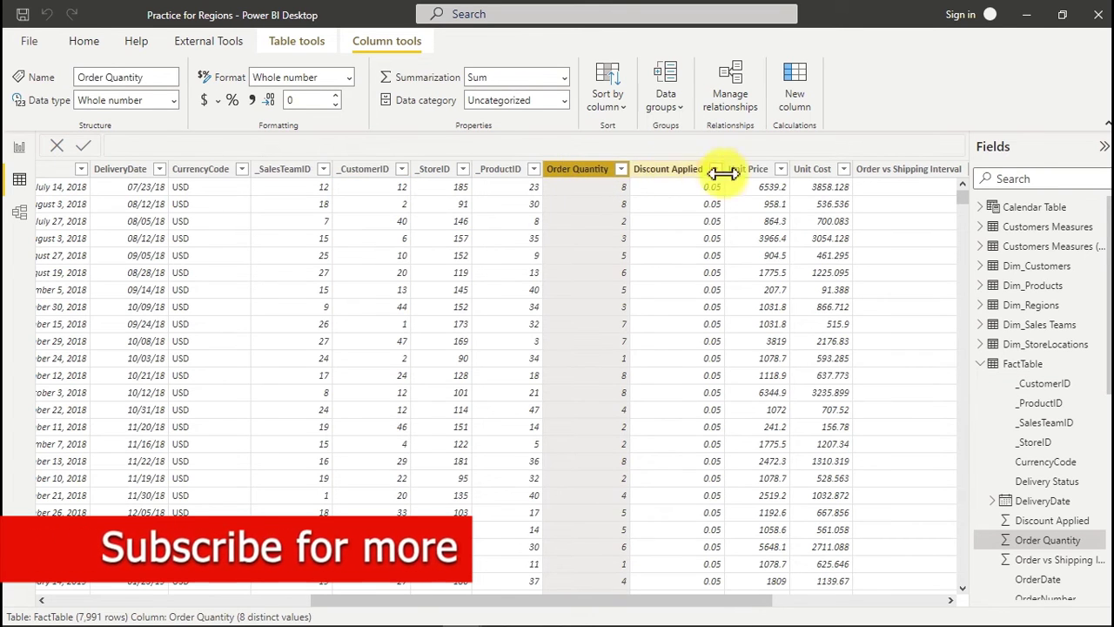
click(750, 175)
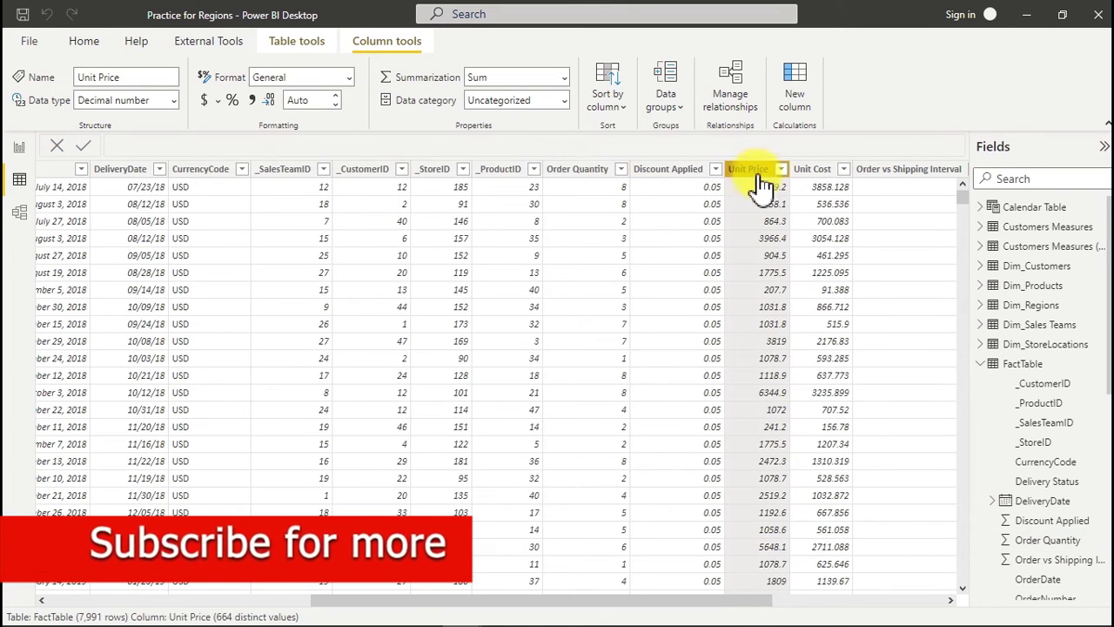
click(821, 177)
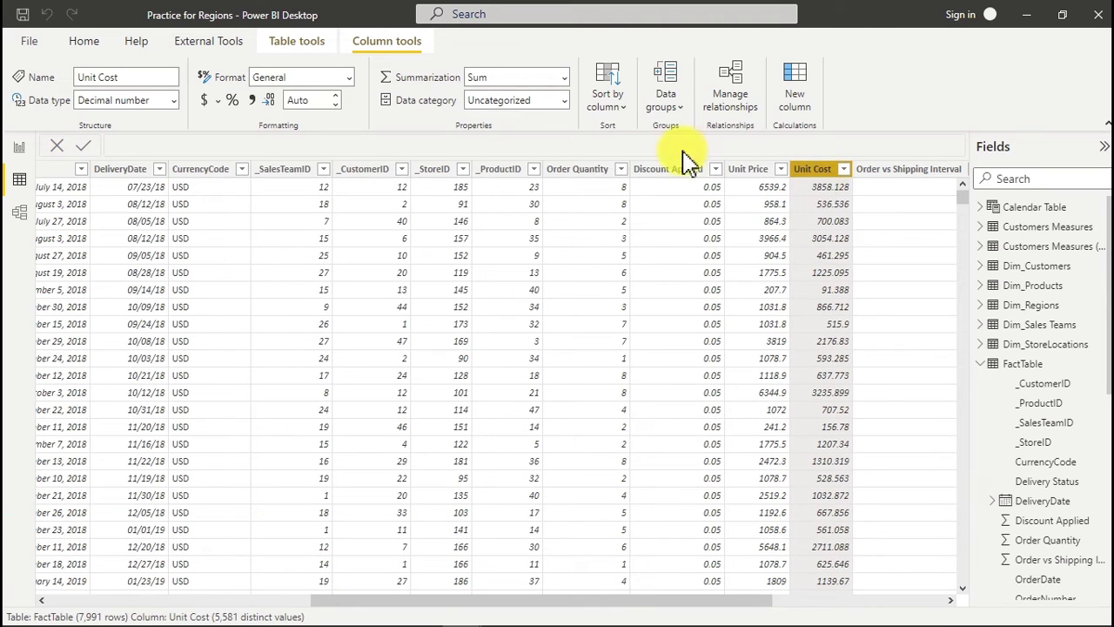
click(661, 174)
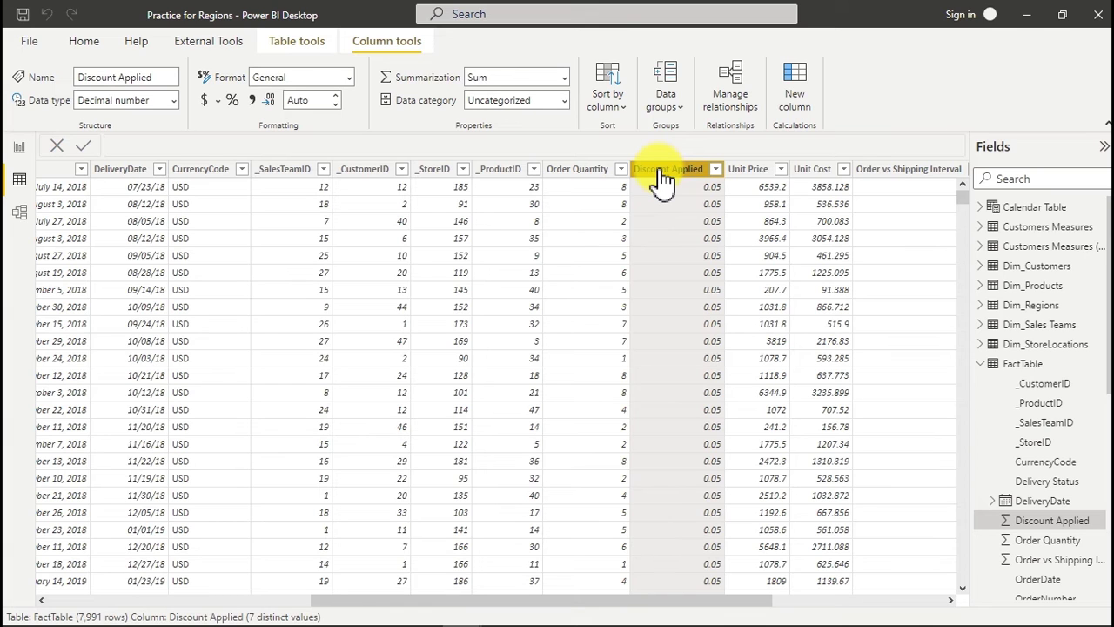
- Return to the report view and collapse the First Measures table in the field list
click(19, 150)
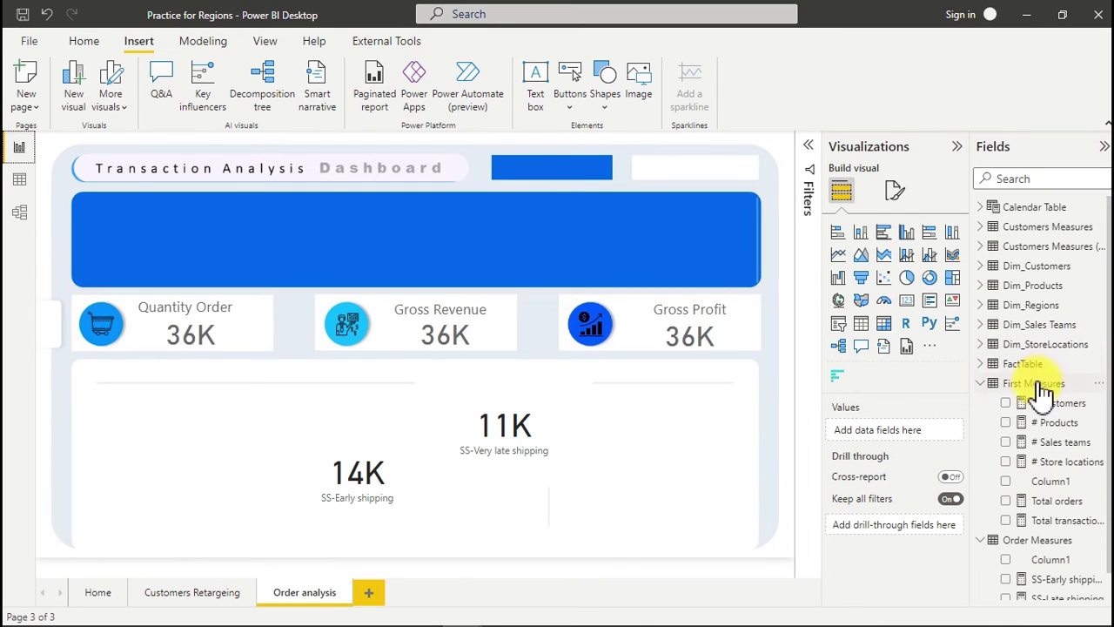
click(1035, 385)
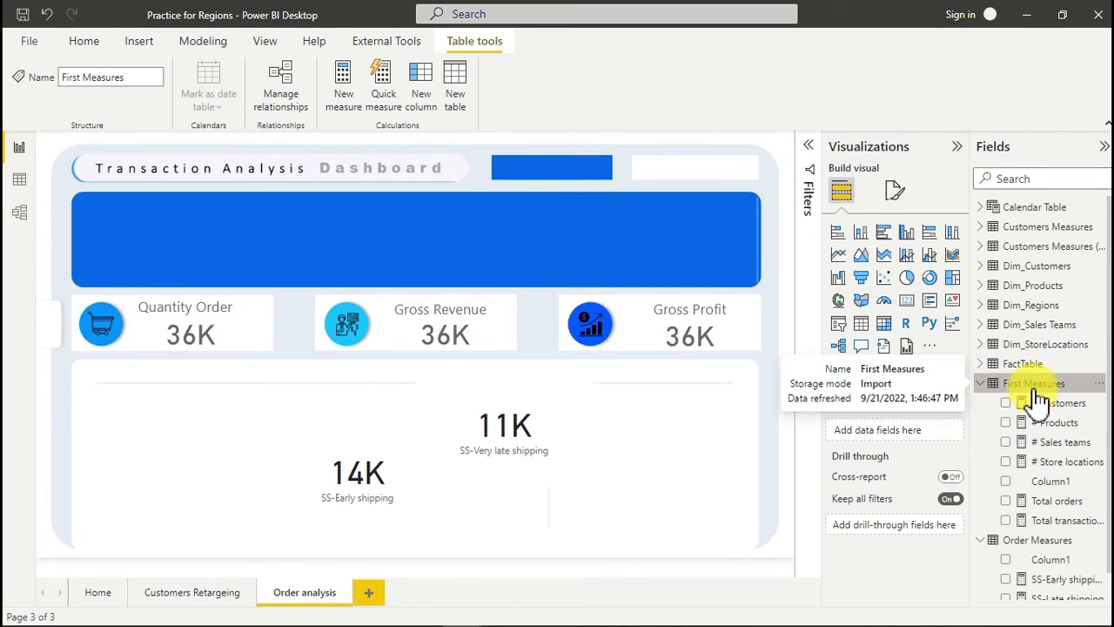
click(982, 384)
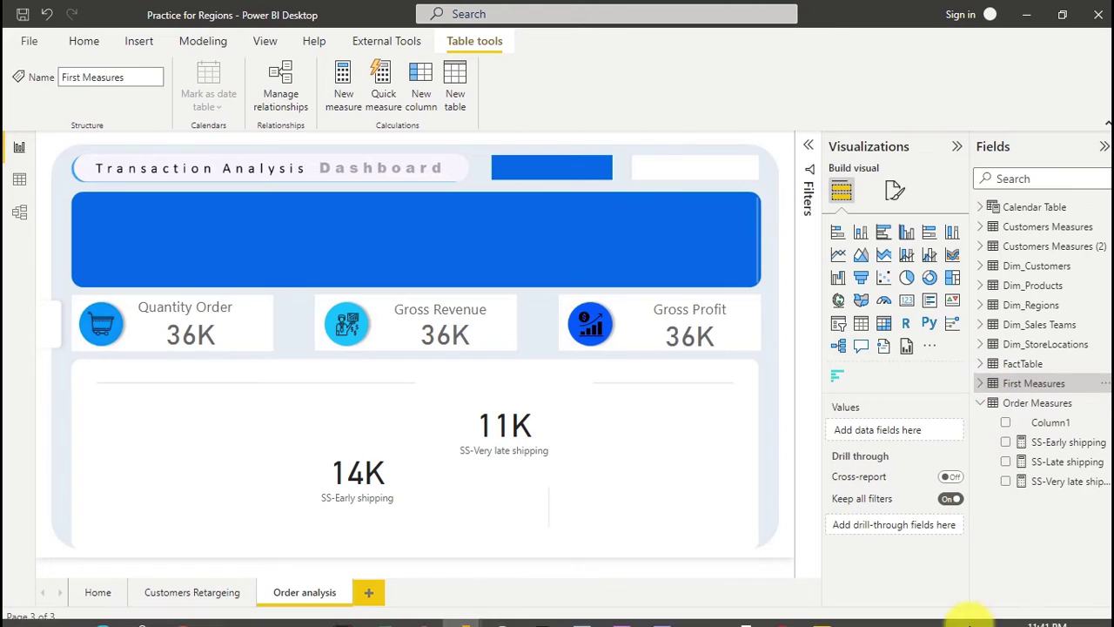
- Create a measure named Total revenue in the First Measures table and start its formula with SUMX over FactTable
right_click(1034, 383)
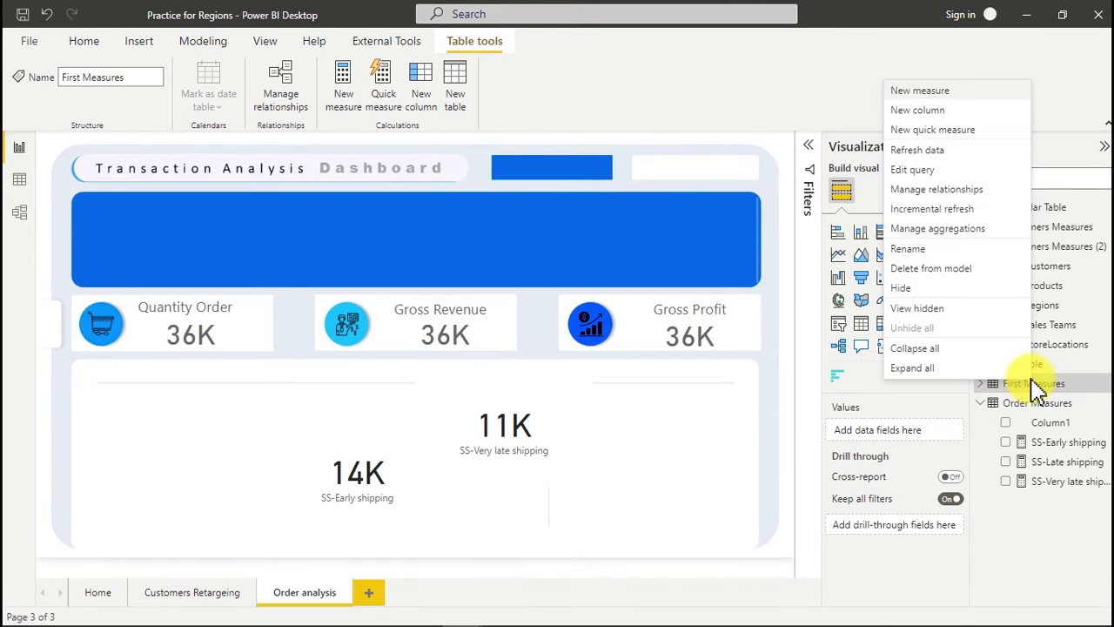
click(937, 93)
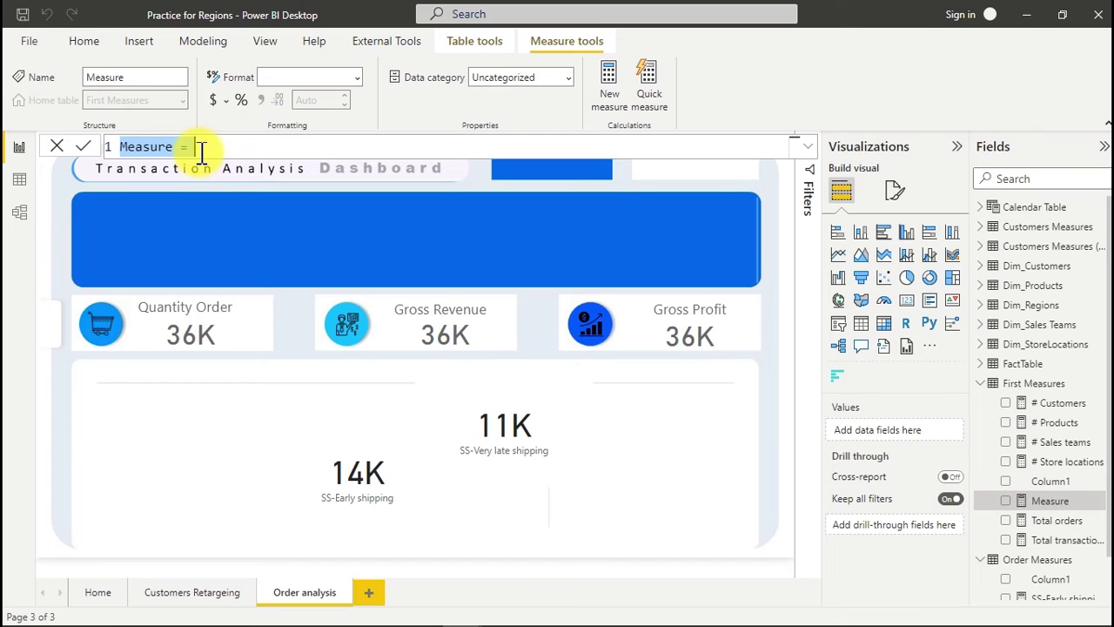
text(Total revenue)
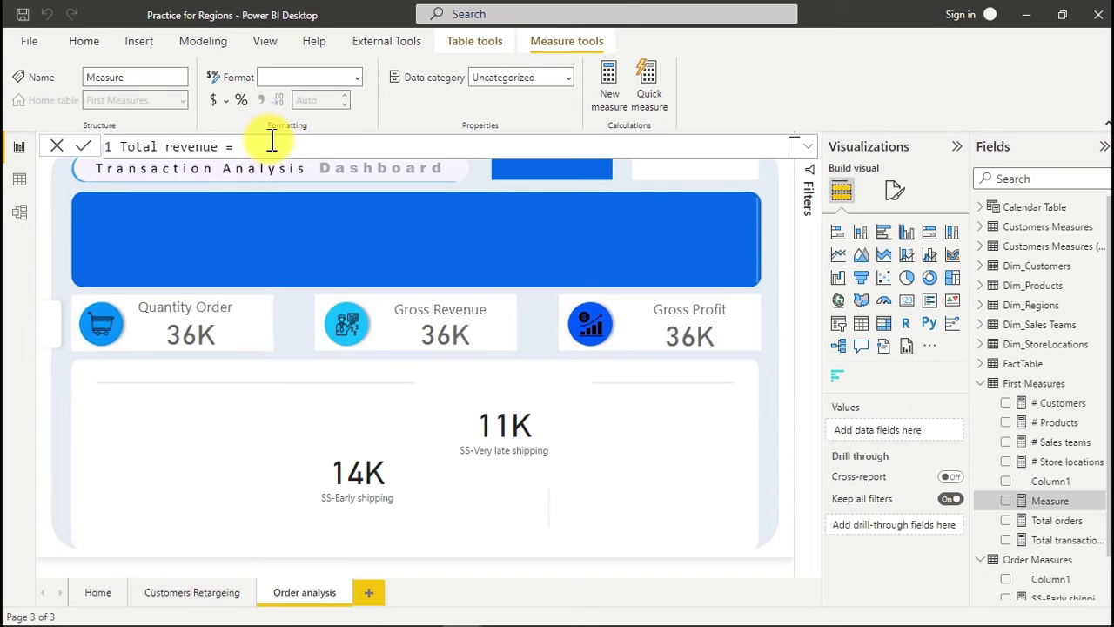
text(sumx)
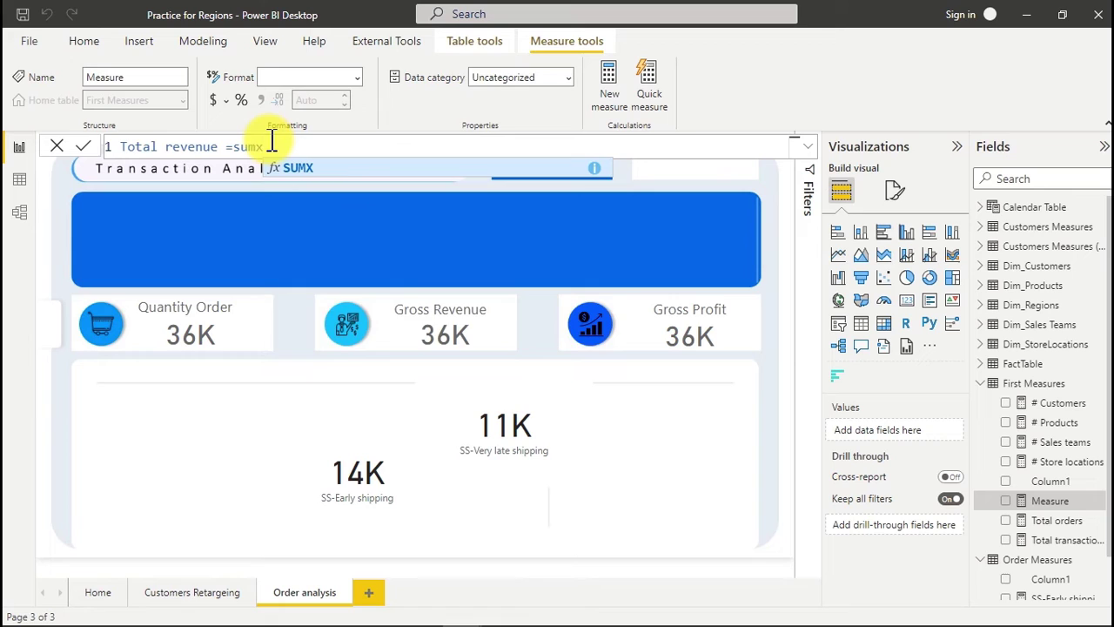
key(Tab)
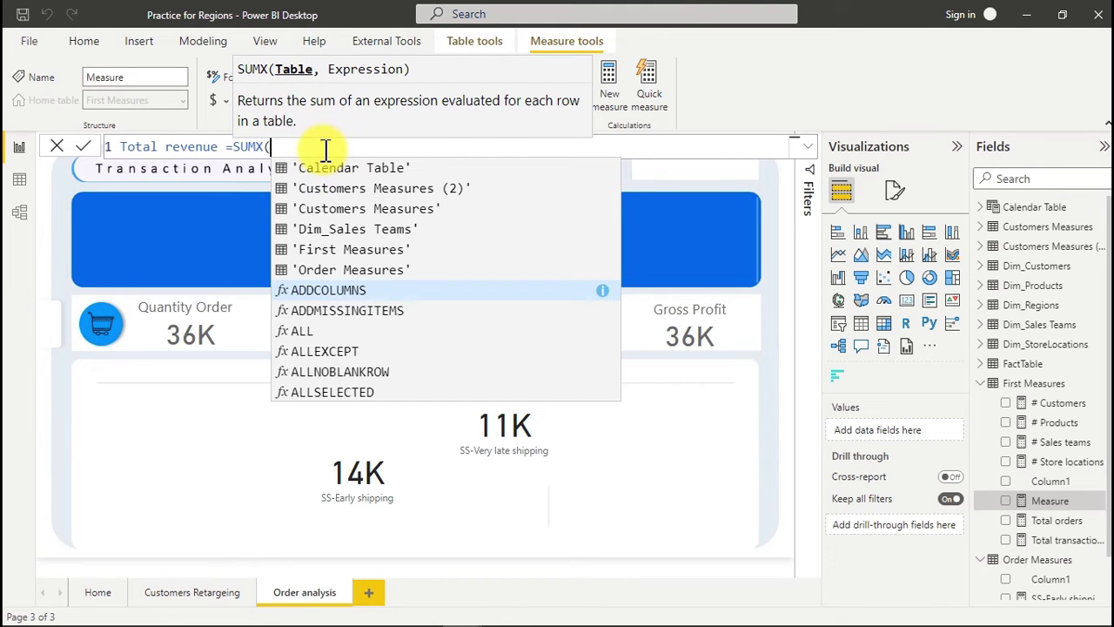
text(fa)
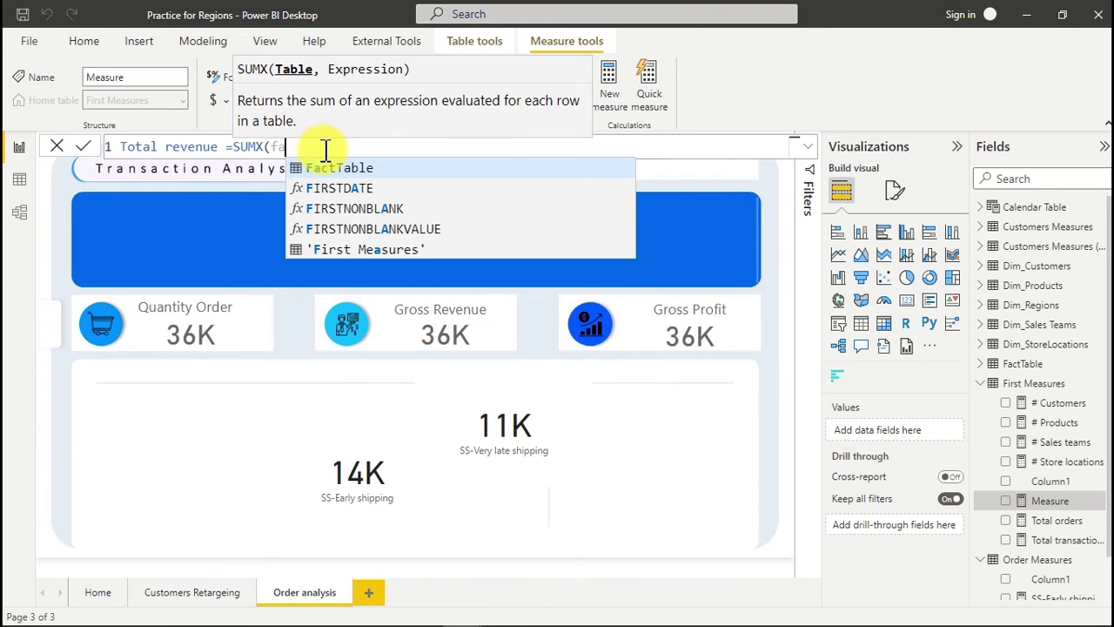
text(c)
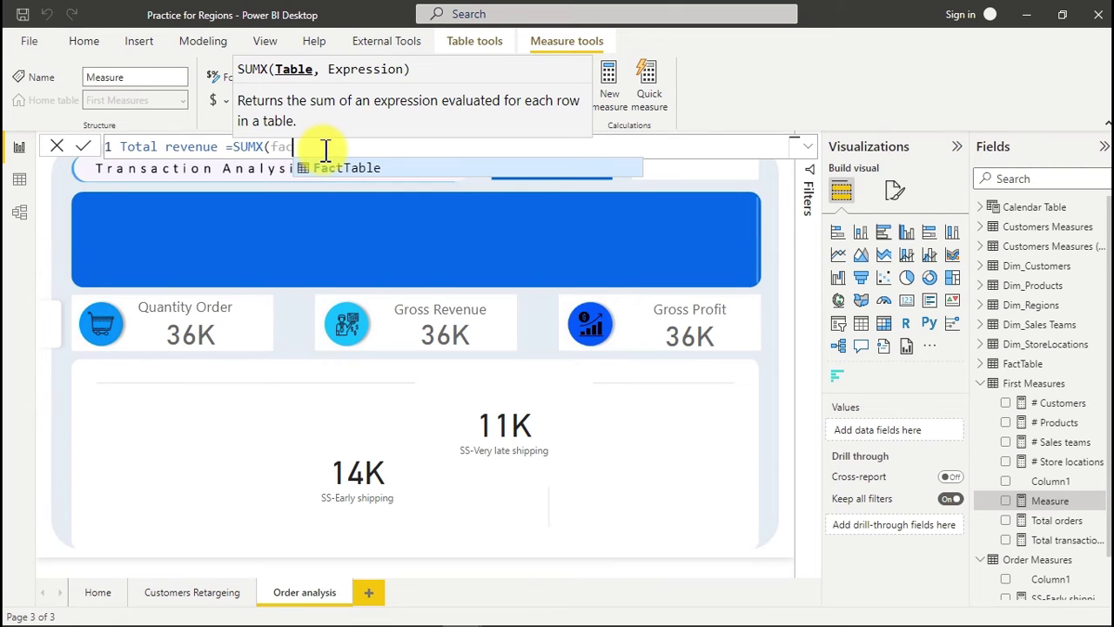
key(Tab)
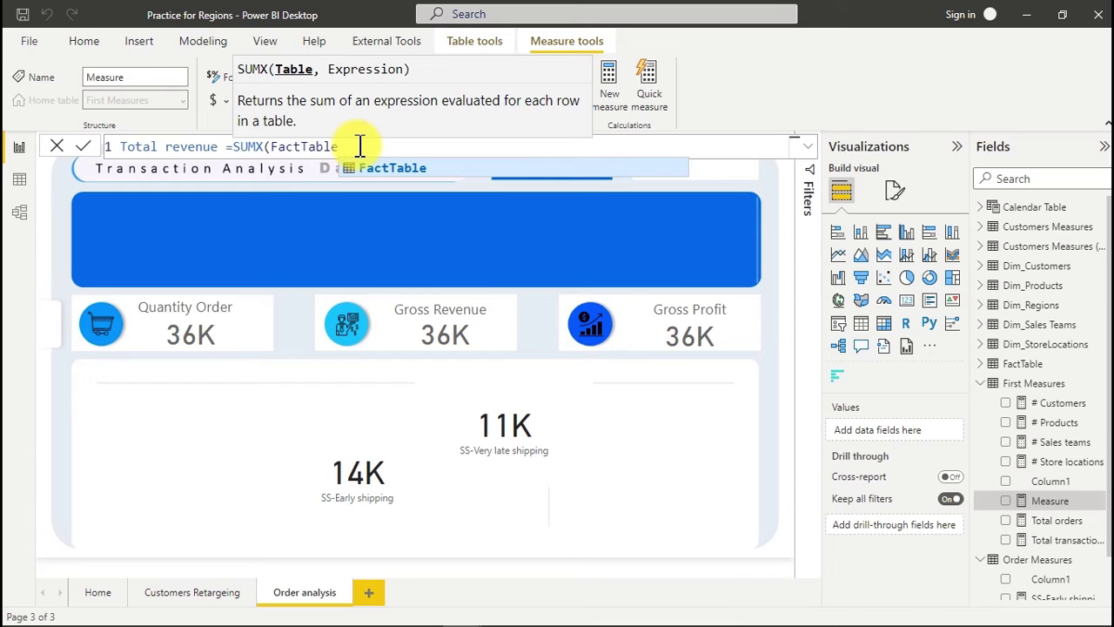
text(,)
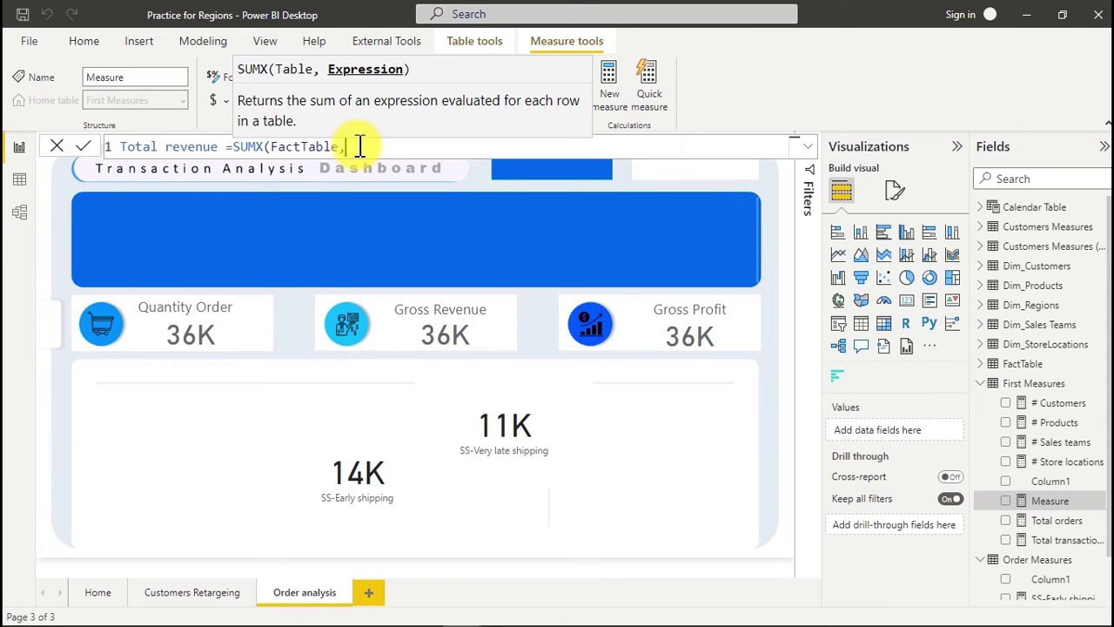
- Enter FactTable[Unit Price]*FactTable[Order Quantity] as the start of the SUMX expression
text(un)
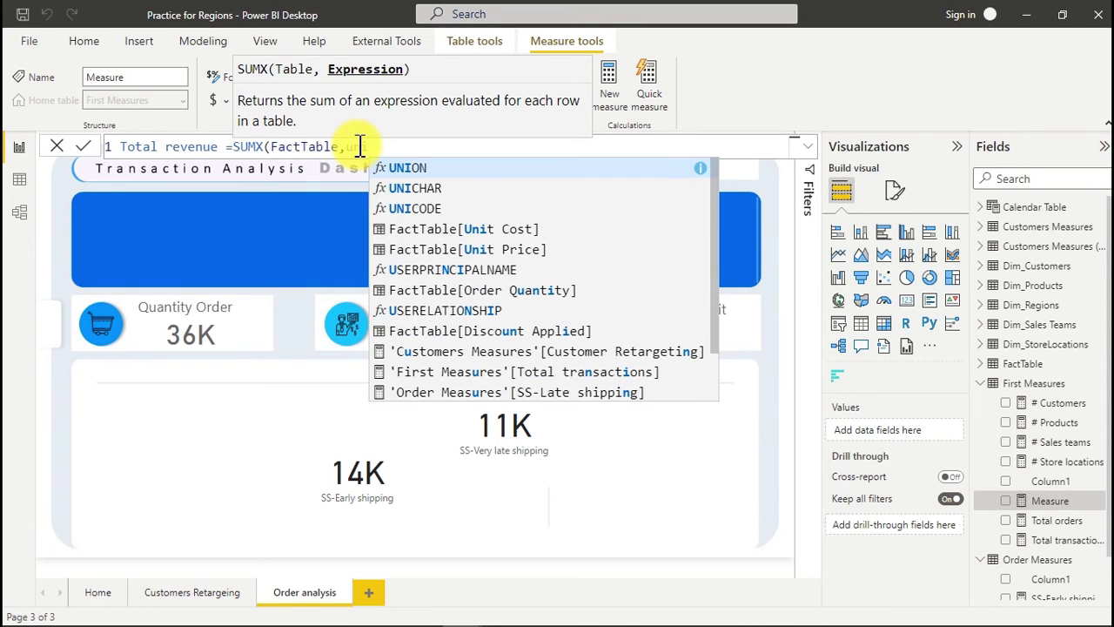
text(it)
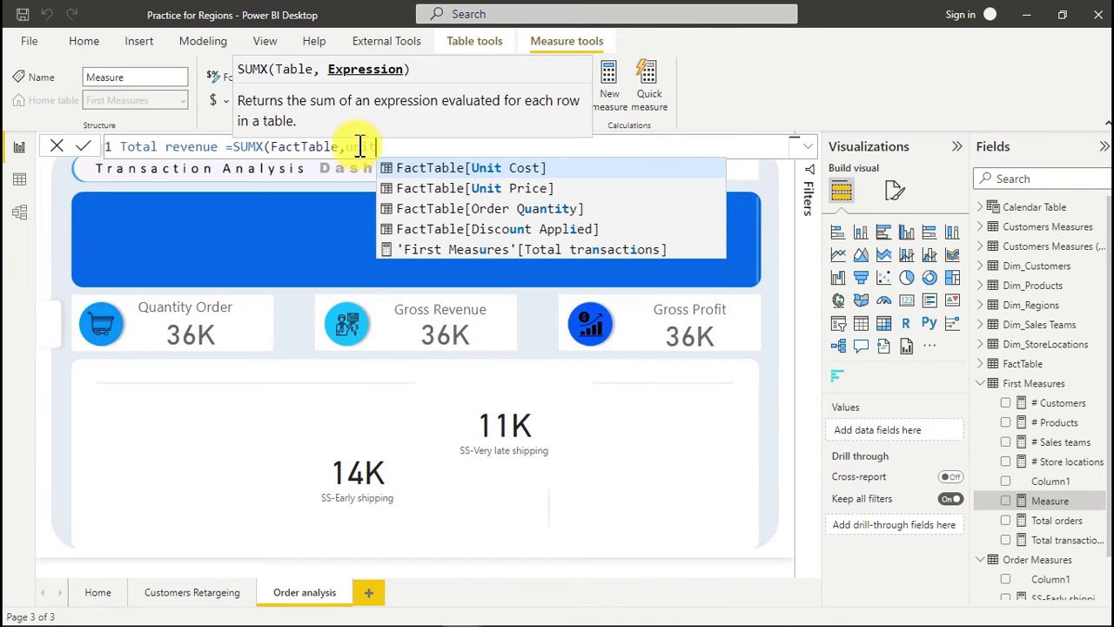
click(492, 191)
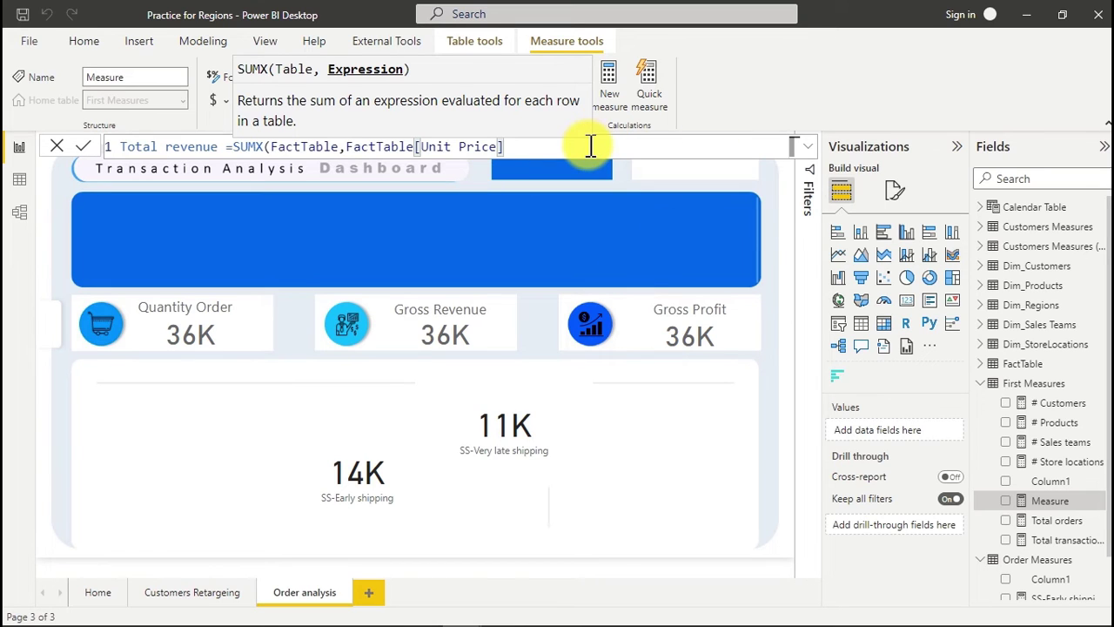
text(*q)
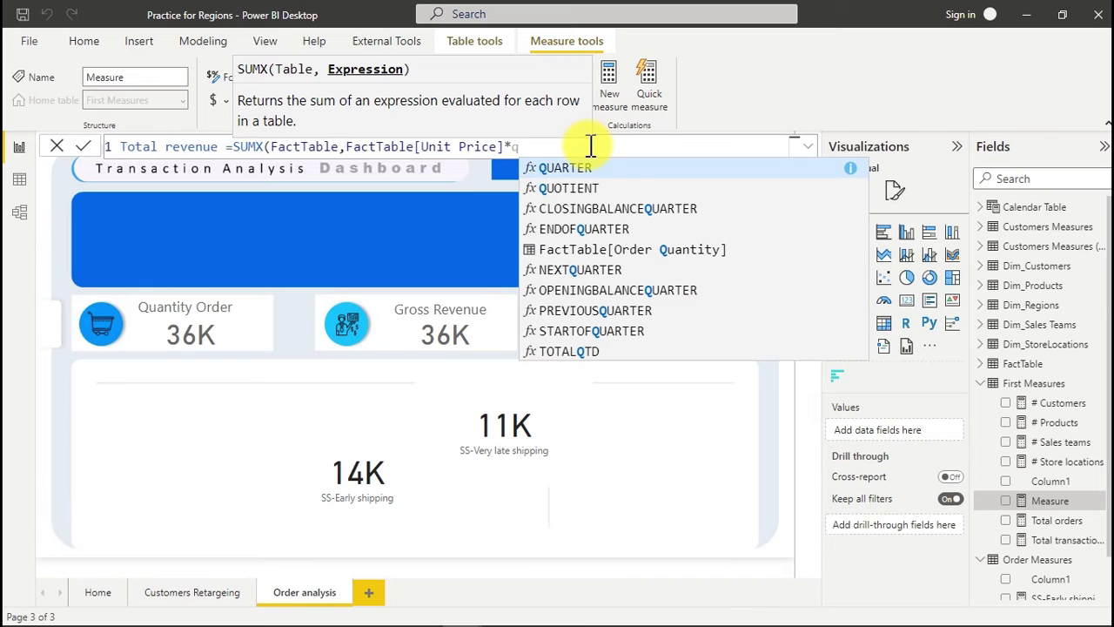
text(uan)
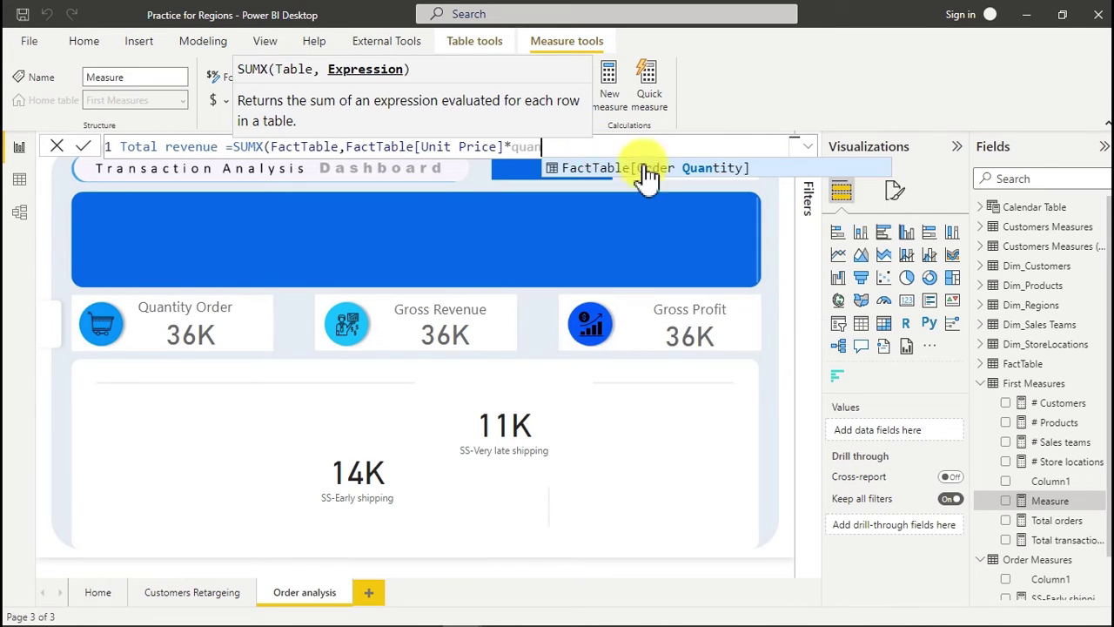
click(669, 183)
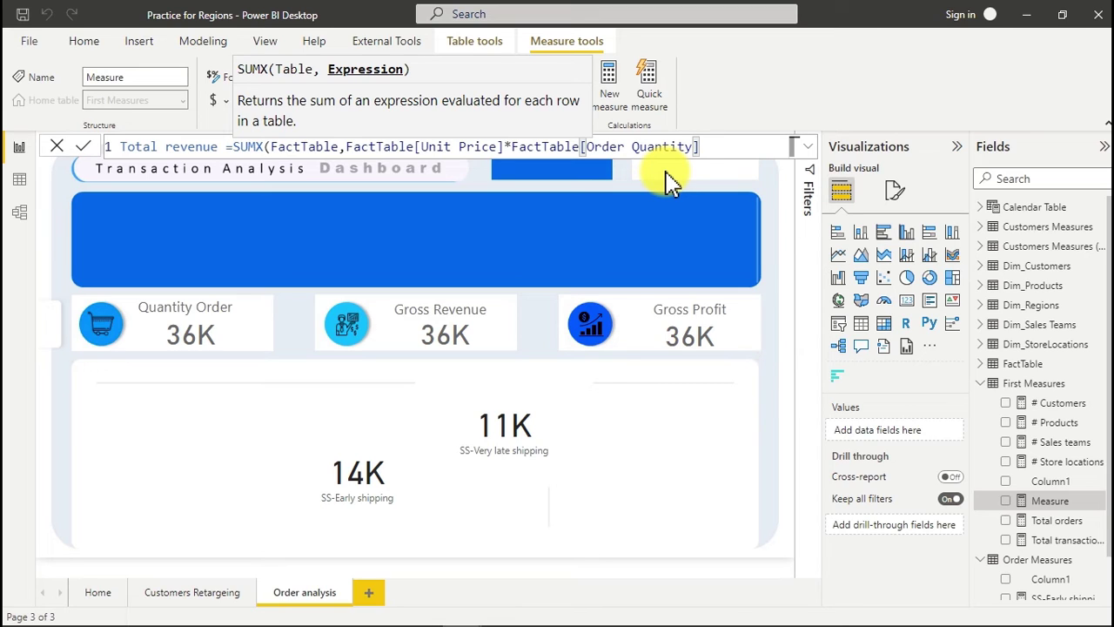
- Complete the Total revenue formula with *(1-FactTable[Discount Applied])), commit it, and format the measure as Currency
text(*(1-dis)
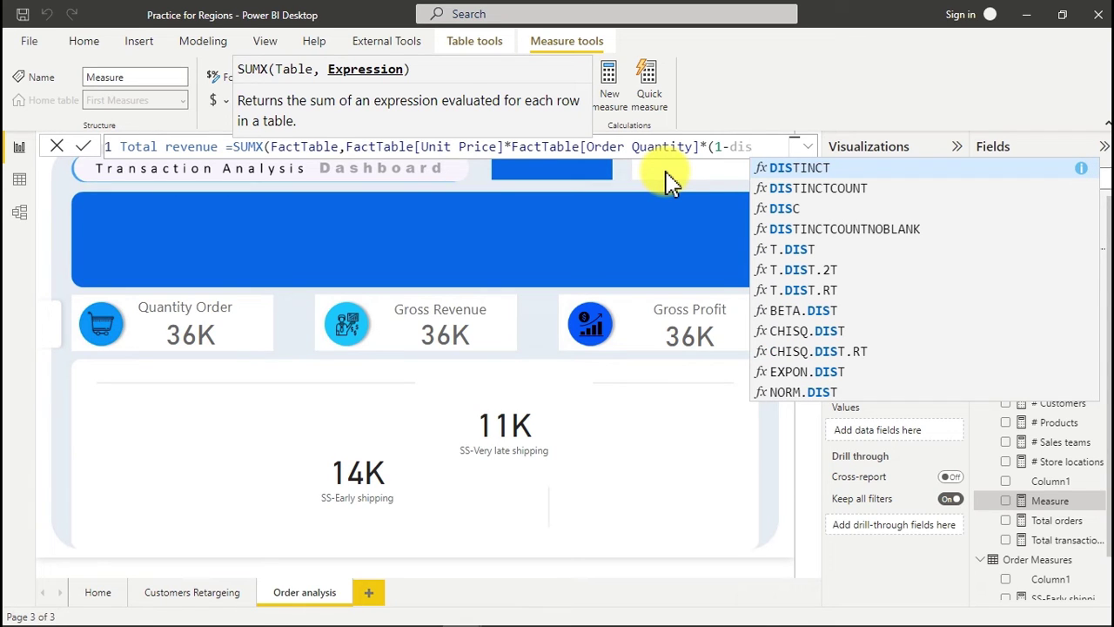
text(c)
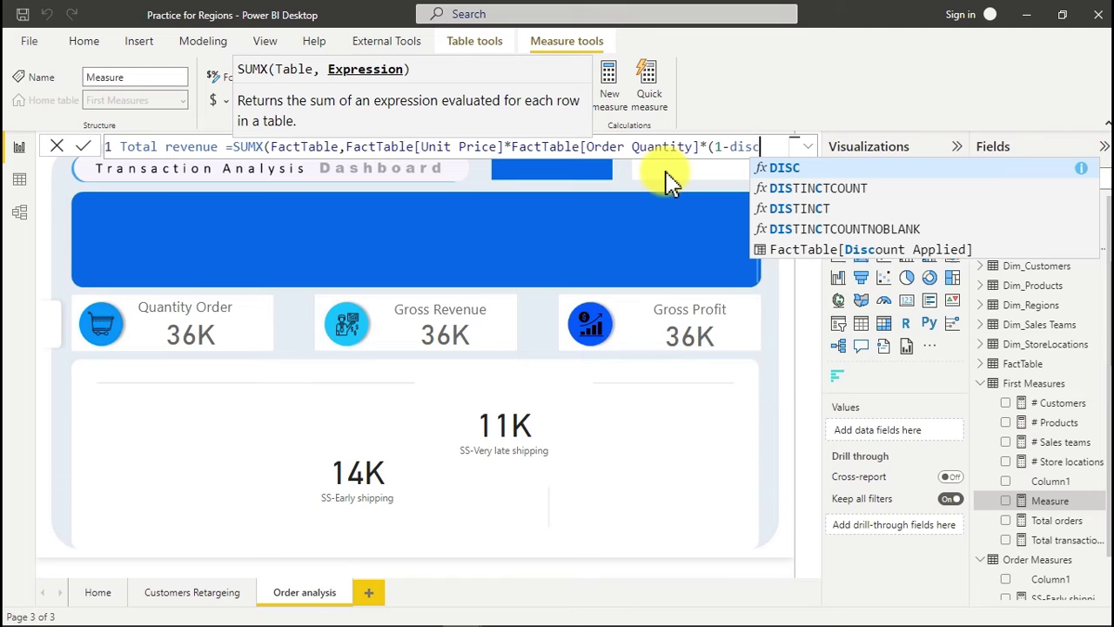
click(853, 249)
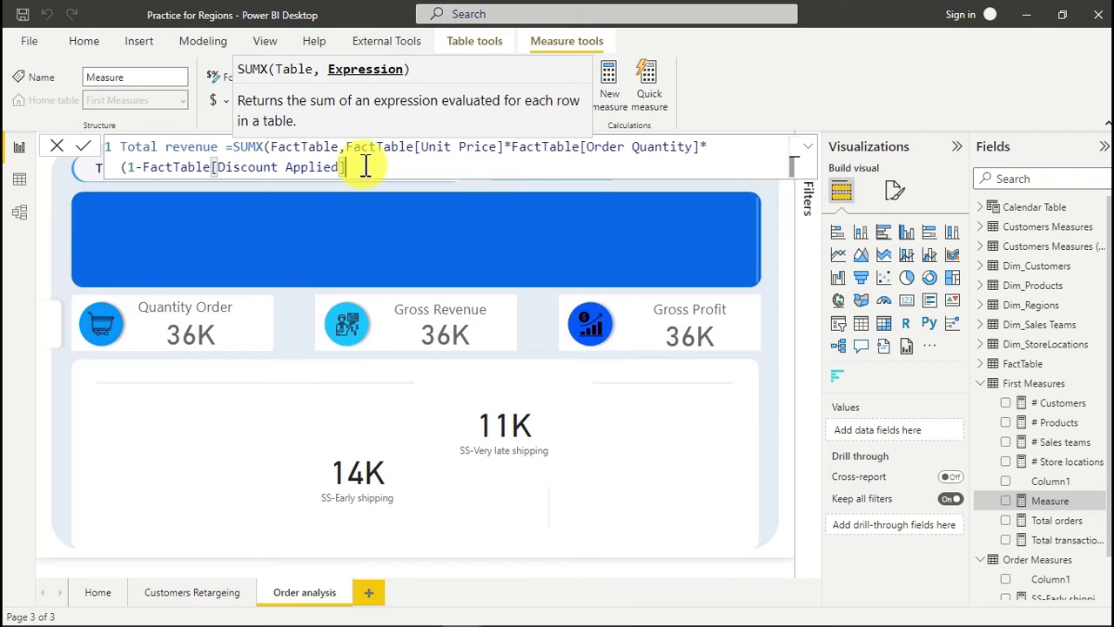
text()))
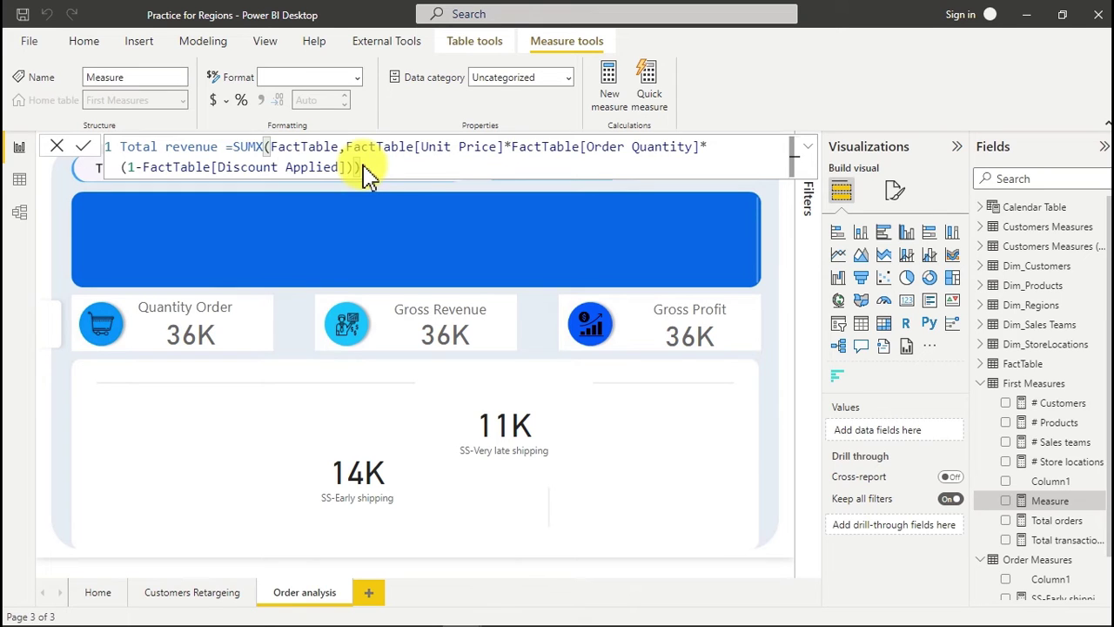
key(Return)
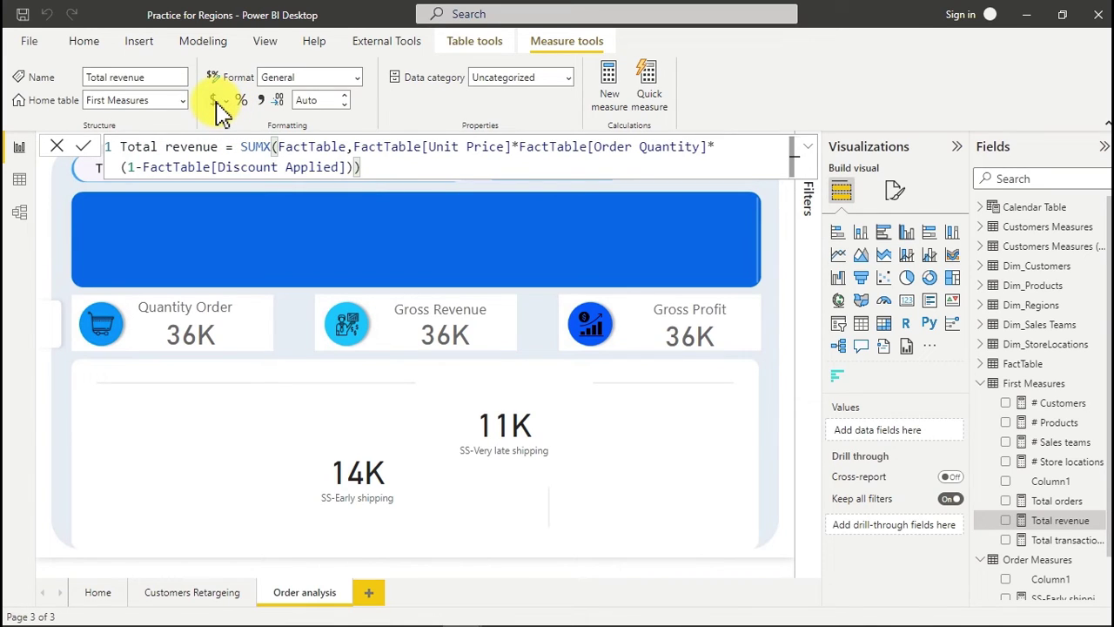
click(218, 101)
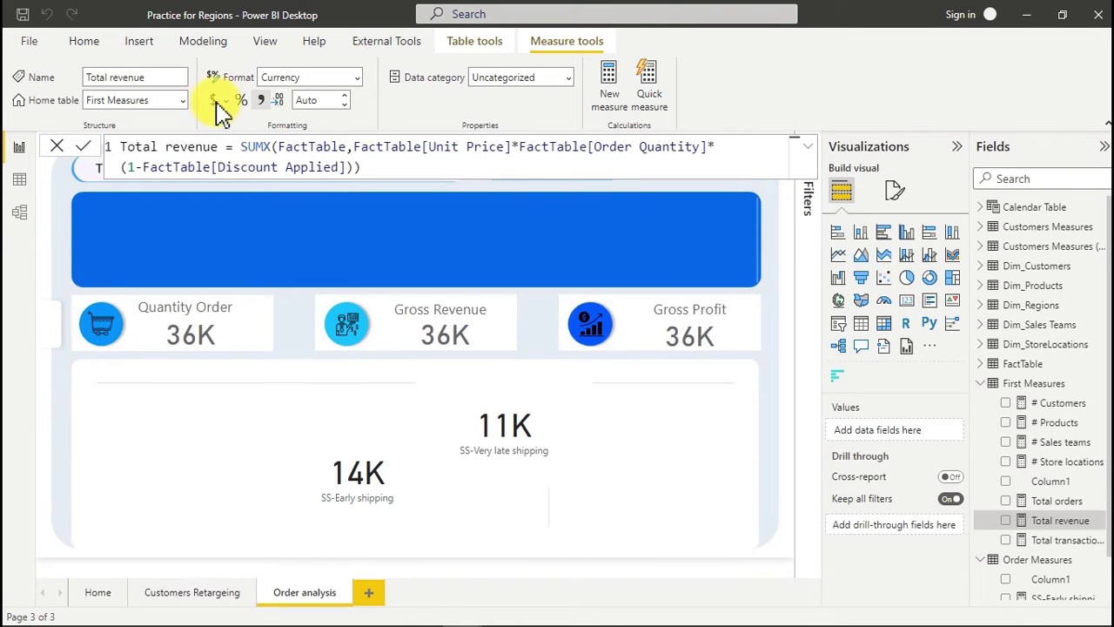
- Enlarge the Total revenue formula text and review its SUMX function, table argument, price, quantity and discount terms
click(366, 167)
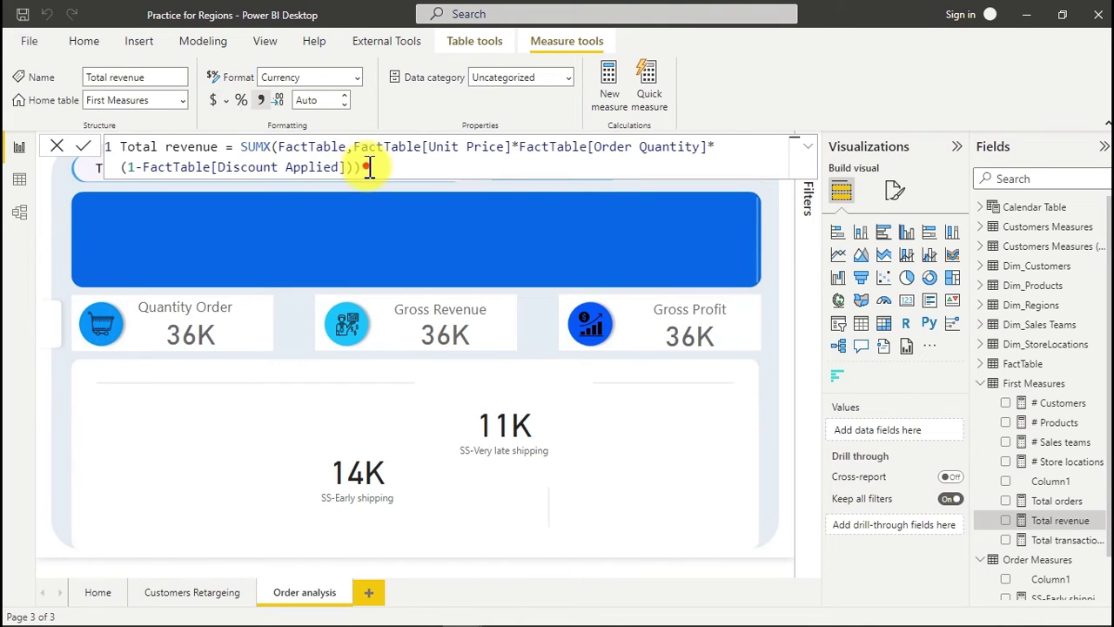
ctrl+scroll(370, 167, up, 5)
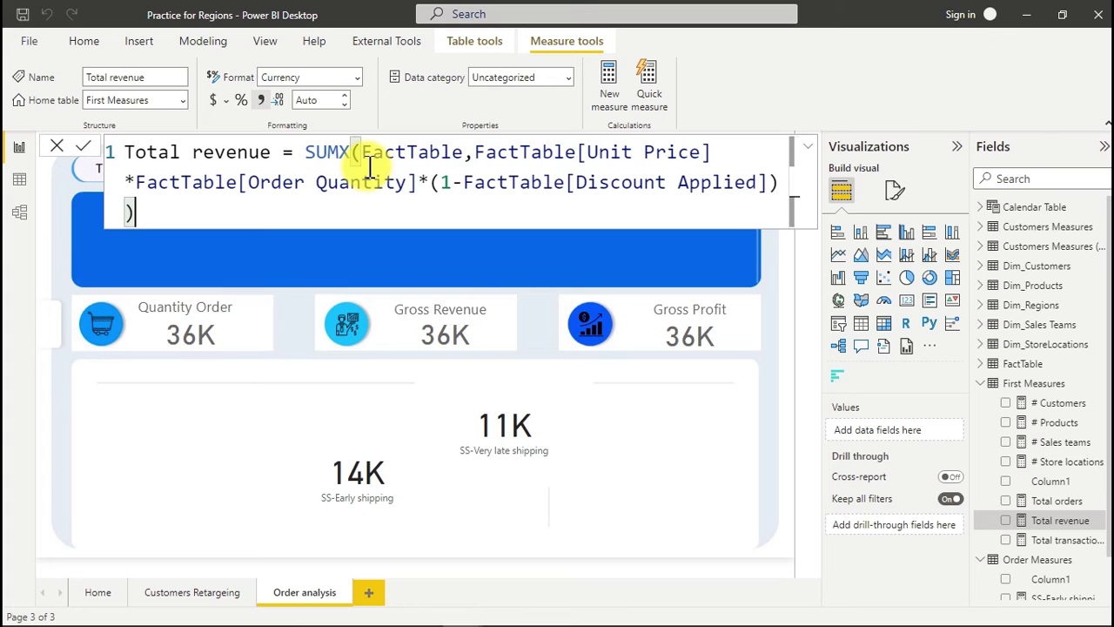
ctrl+scroll(370, 168, down, 4)
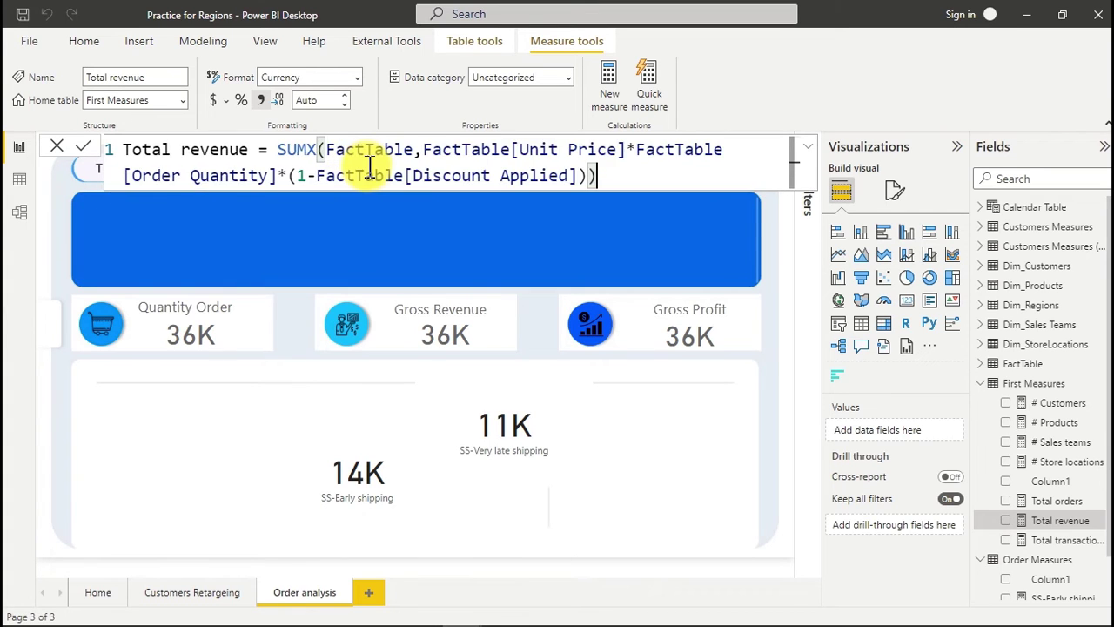
ctrl+scroll(370, 167, up, 1)
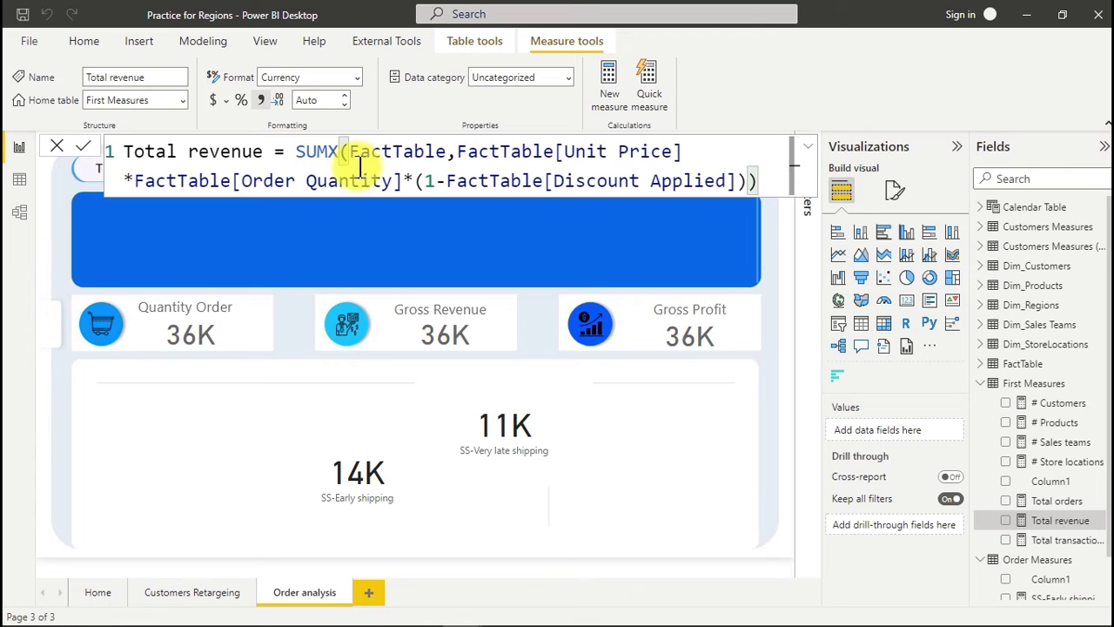
drag(297, 154, 341, 157)
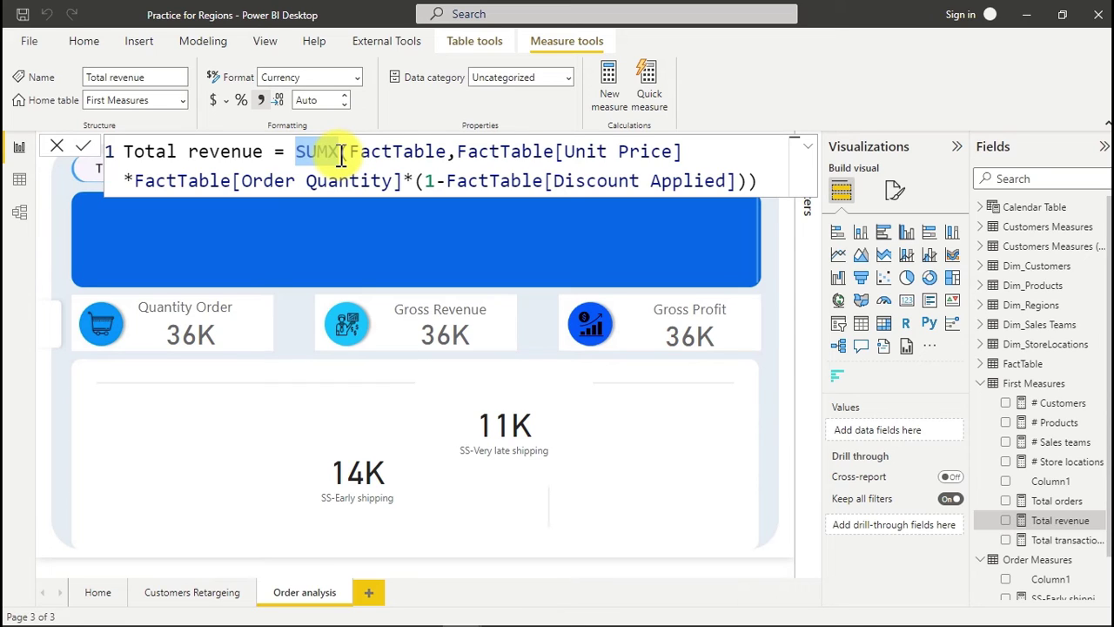
click(431, 153)
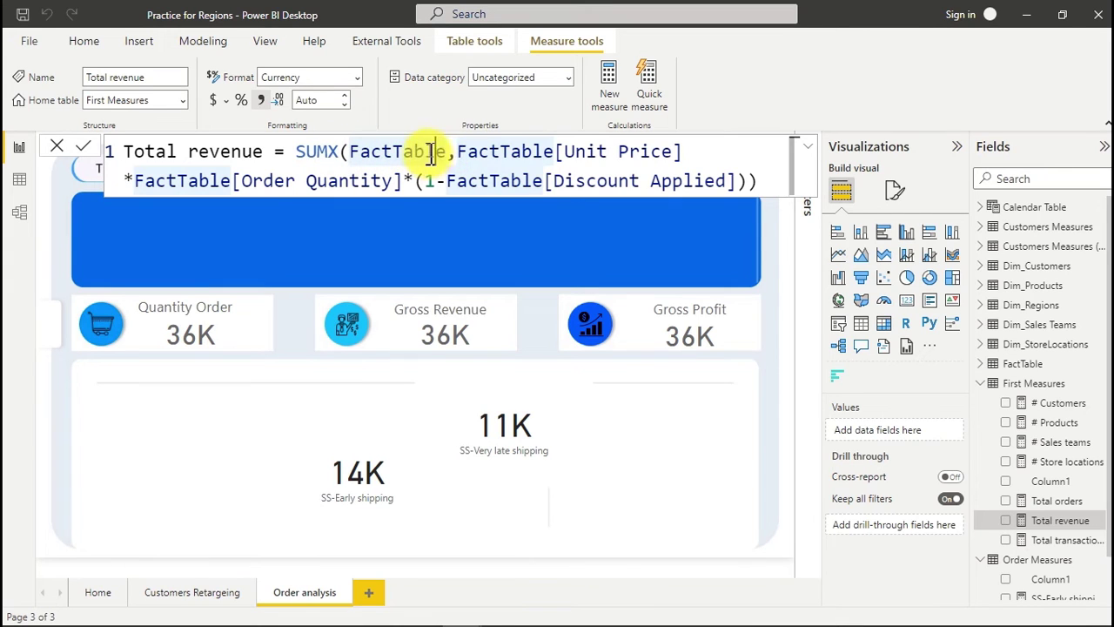
click(683, 153)
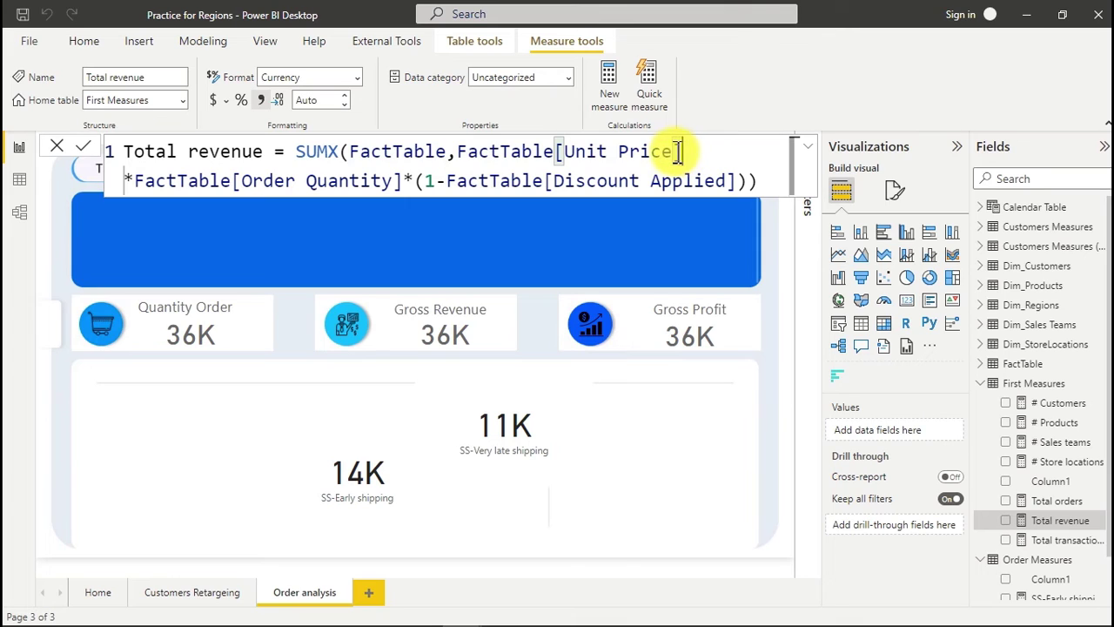
click(406, 181)
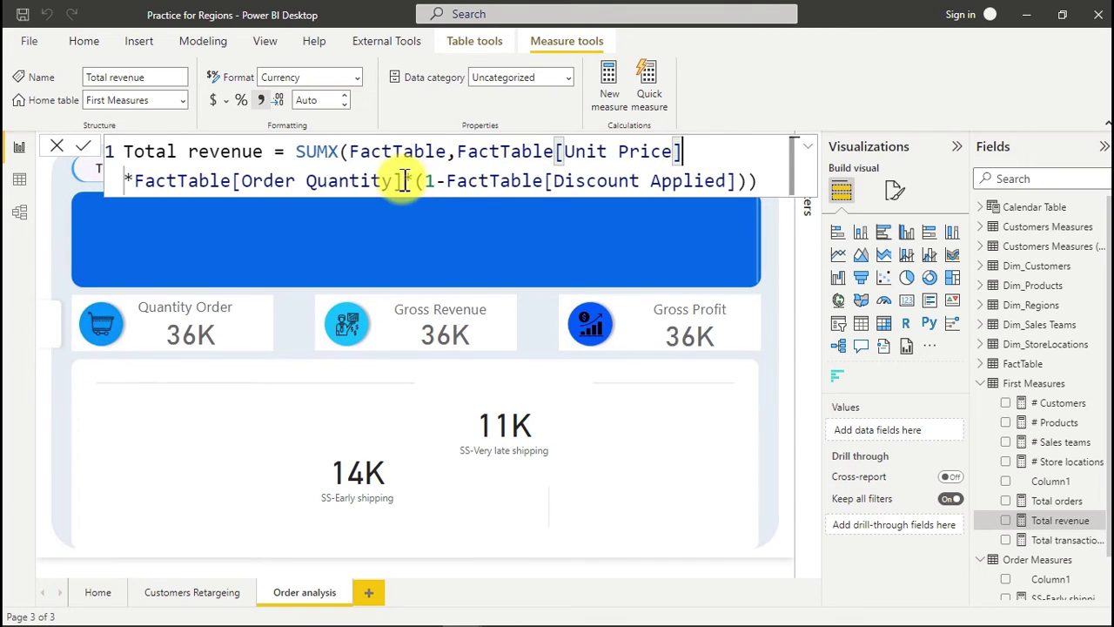
click(477, 180)
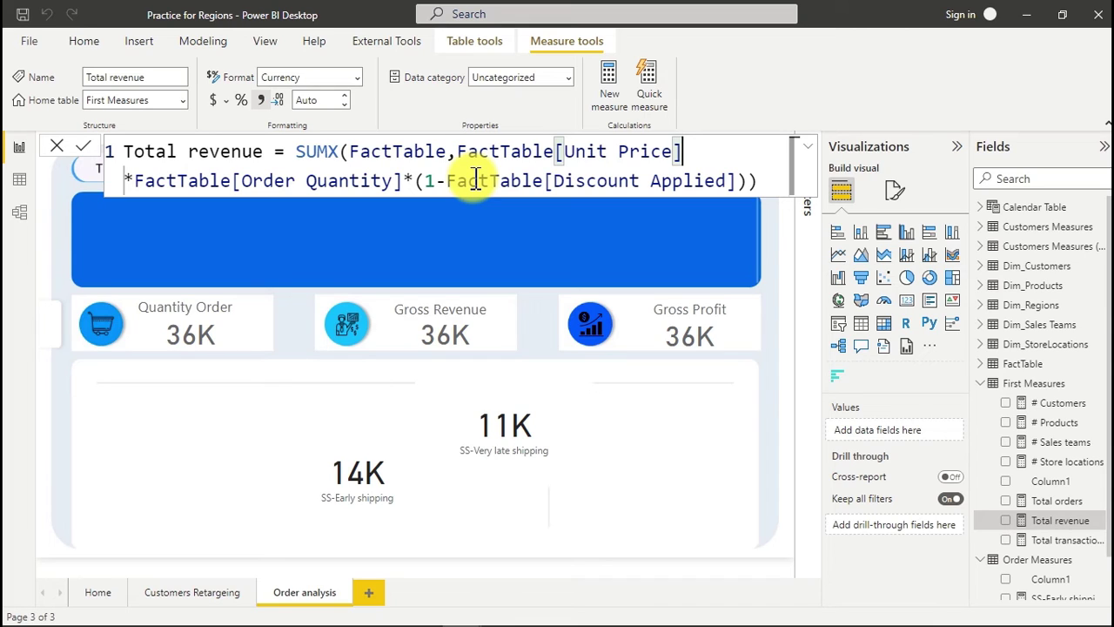
click(422, 181)
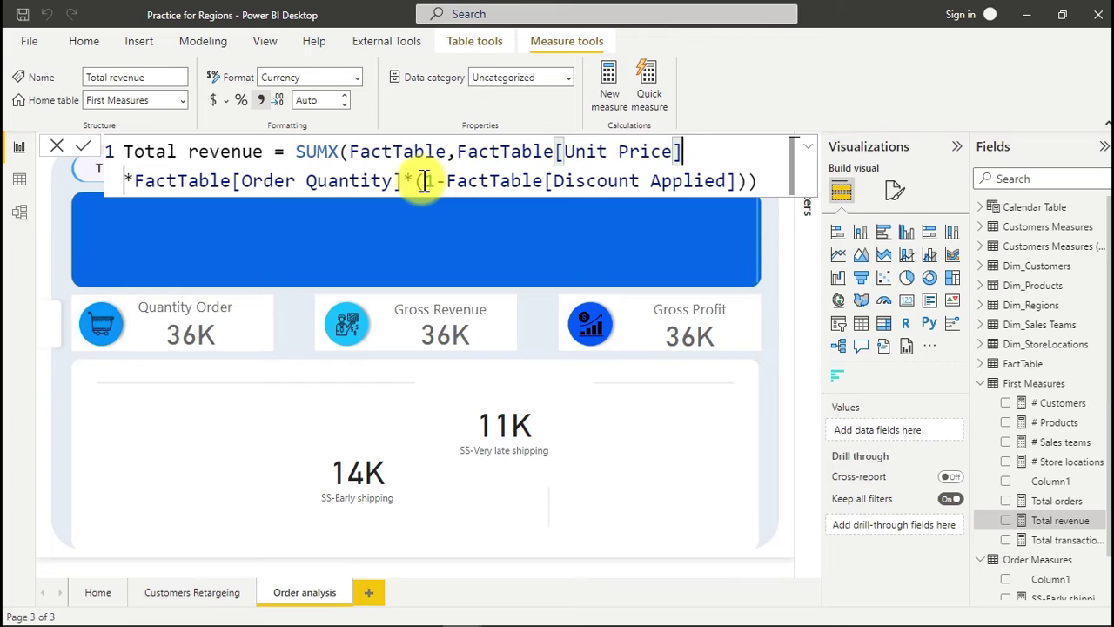
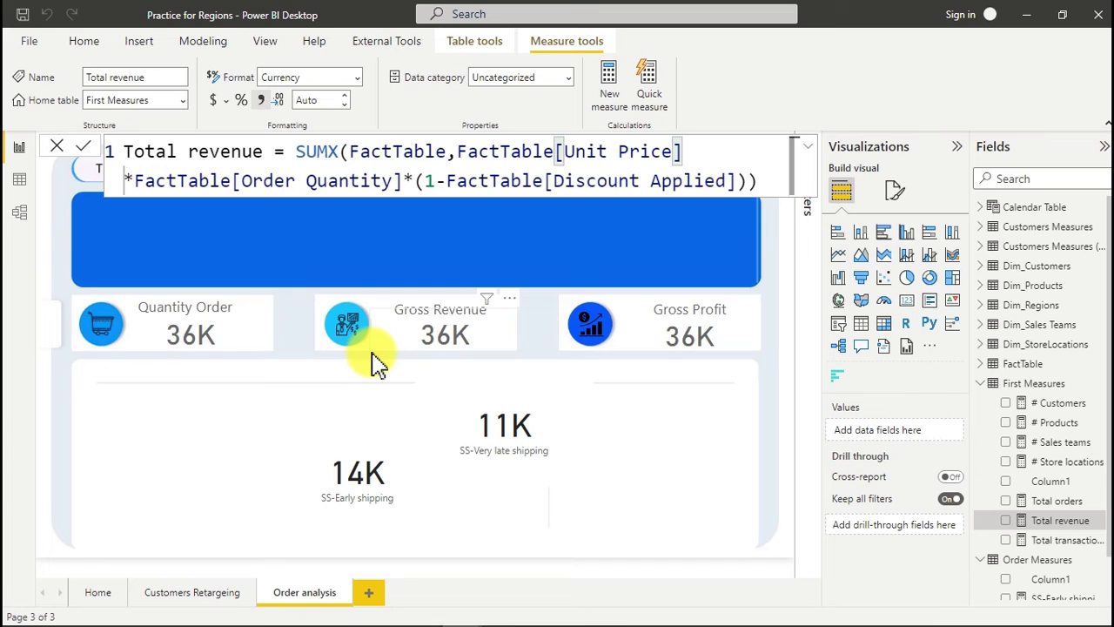
- Display the FactTable data and examine its Order Quantity, Discount Applied and Unit Price columns
click(19, 181)
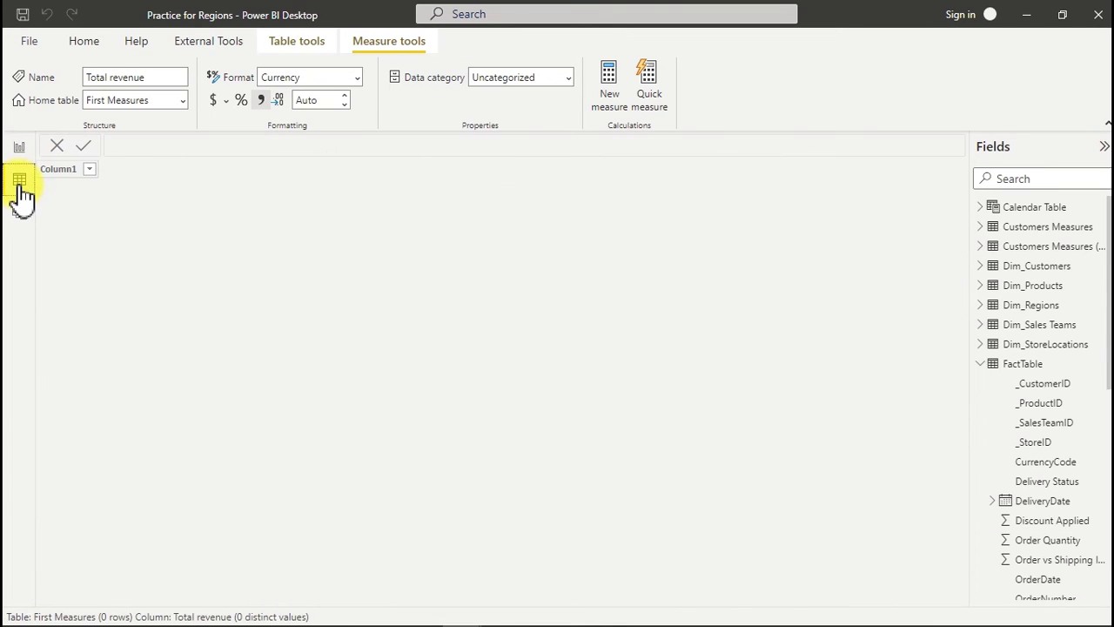
click(1057, 426)
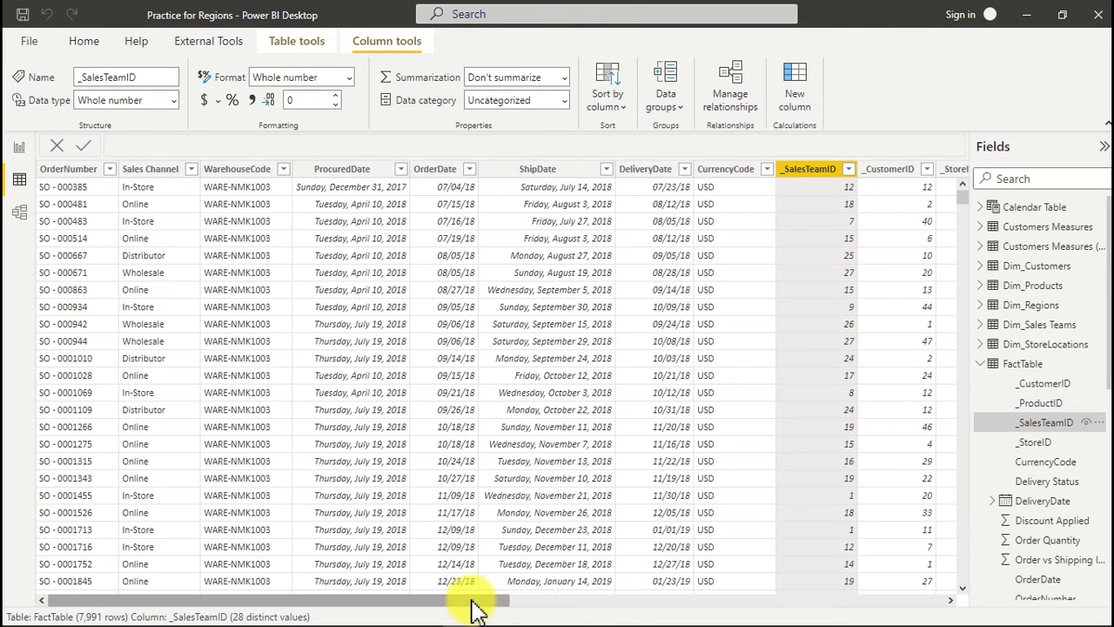
drag(468, 599, 836, 616)
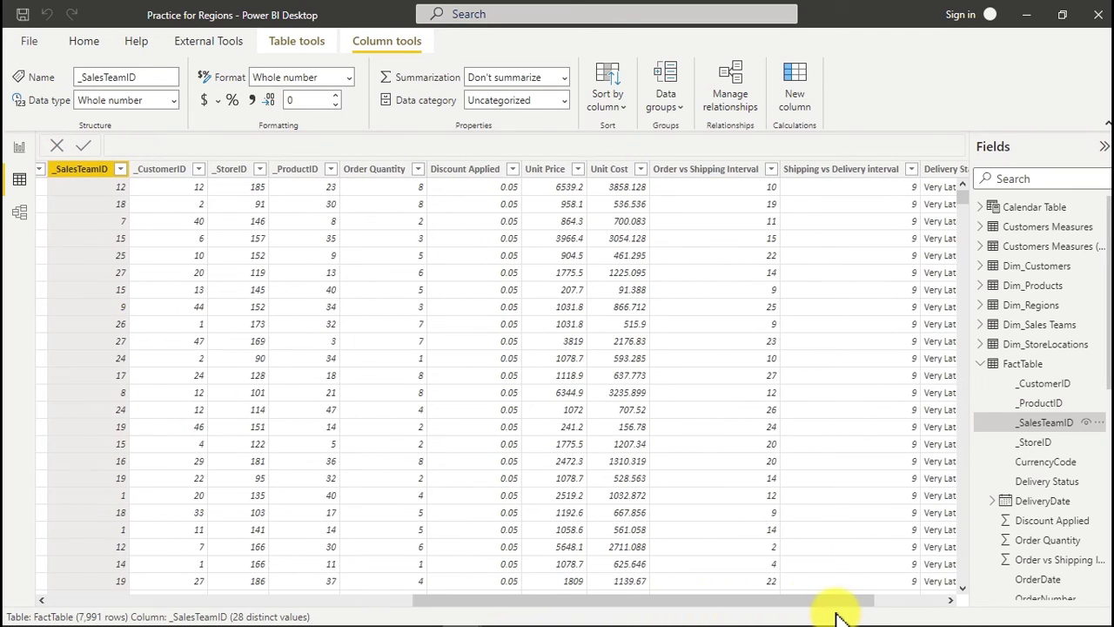
- Check FactTable's Unit Cost column, and start a measure in First Measures on the report page with COGS=SUMX(FactTable,
click(613, 172)
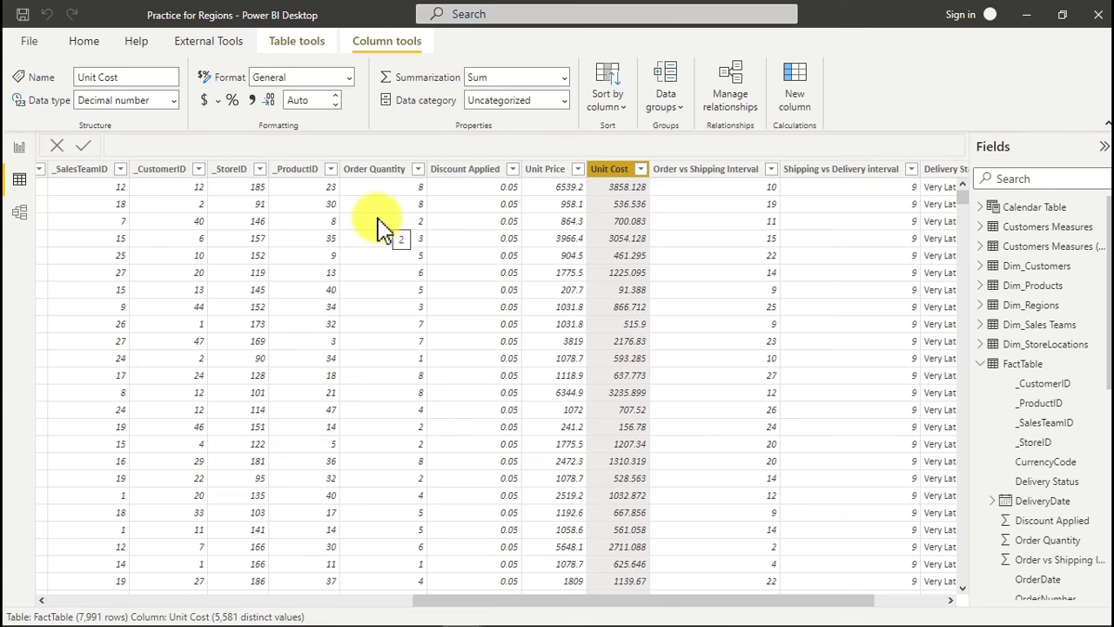
click(19, 147)
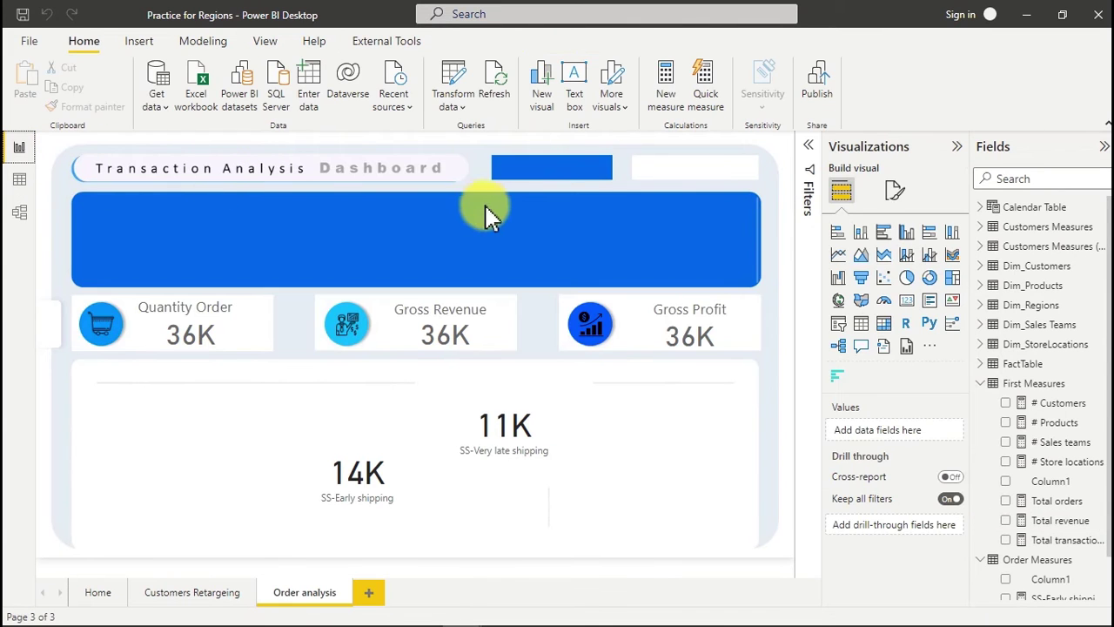
click(1065, 442)
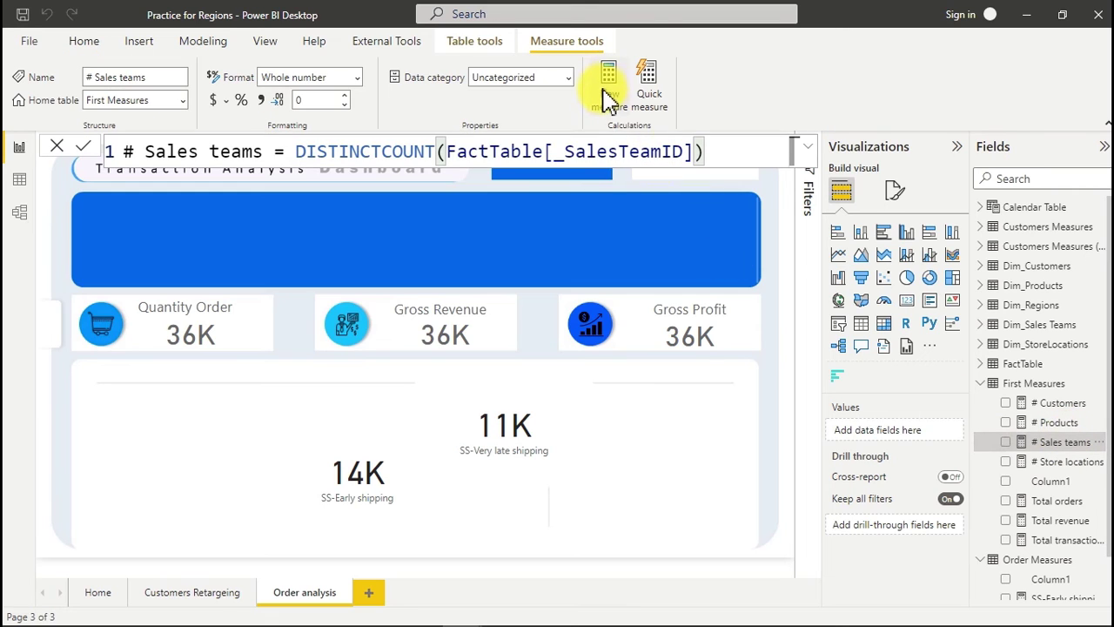
click(607, 89)
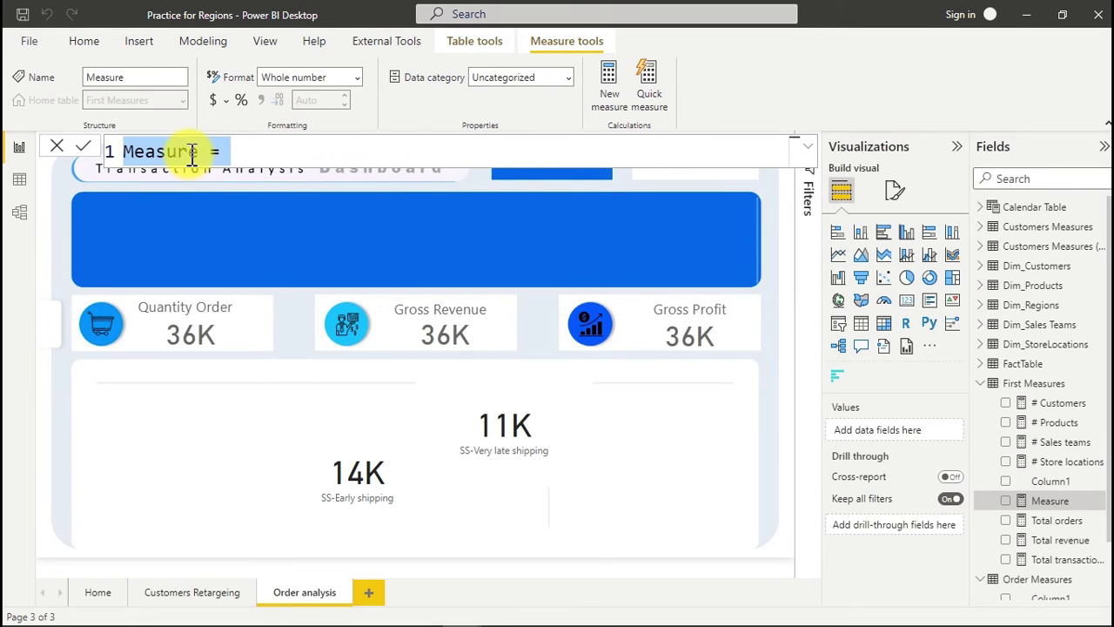
text(CO)
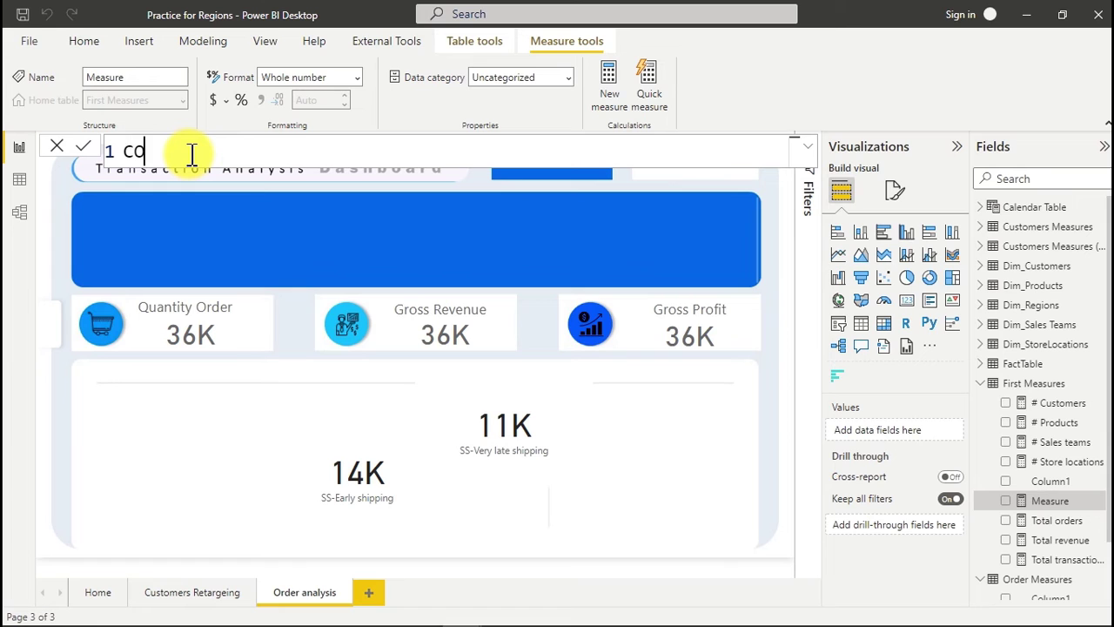
text(GS=sumx)
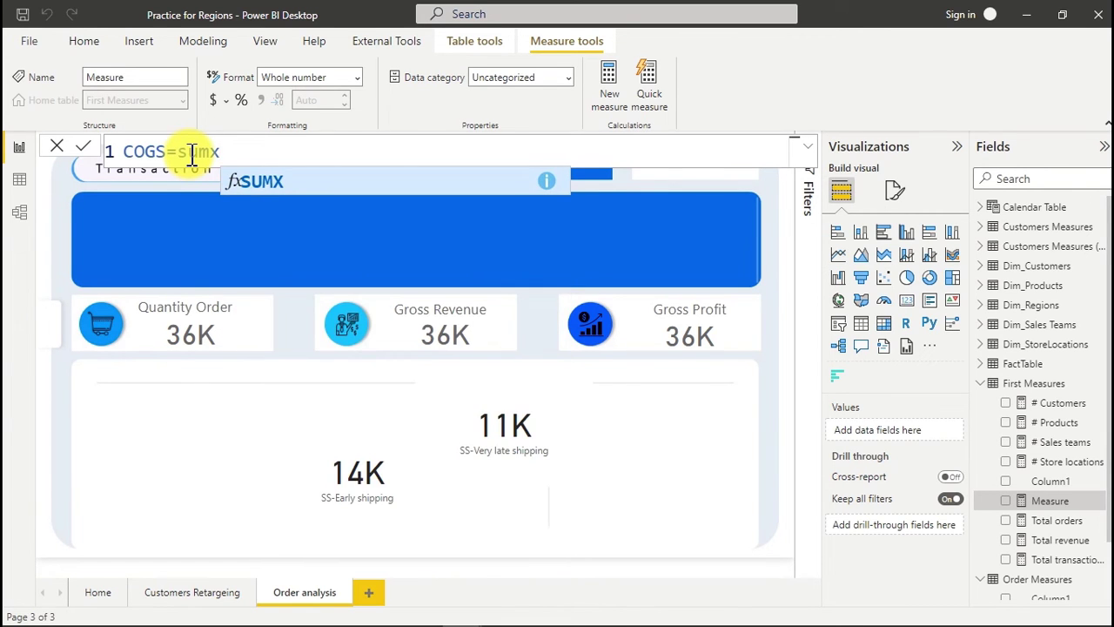
key(Tab)
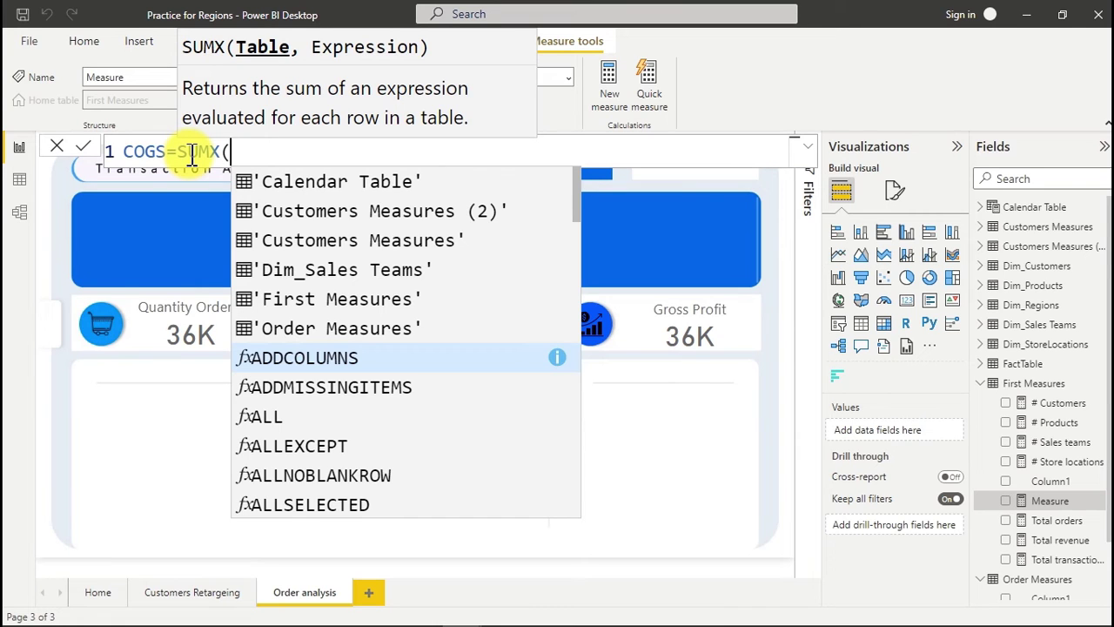
text(fac)
key(Tab)
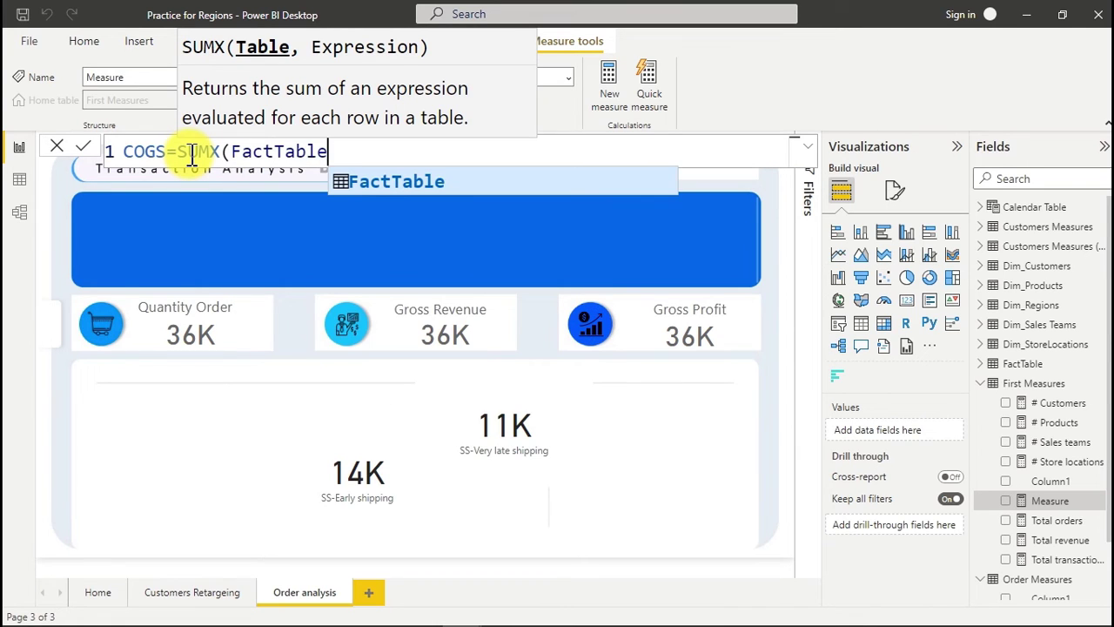
text(,)
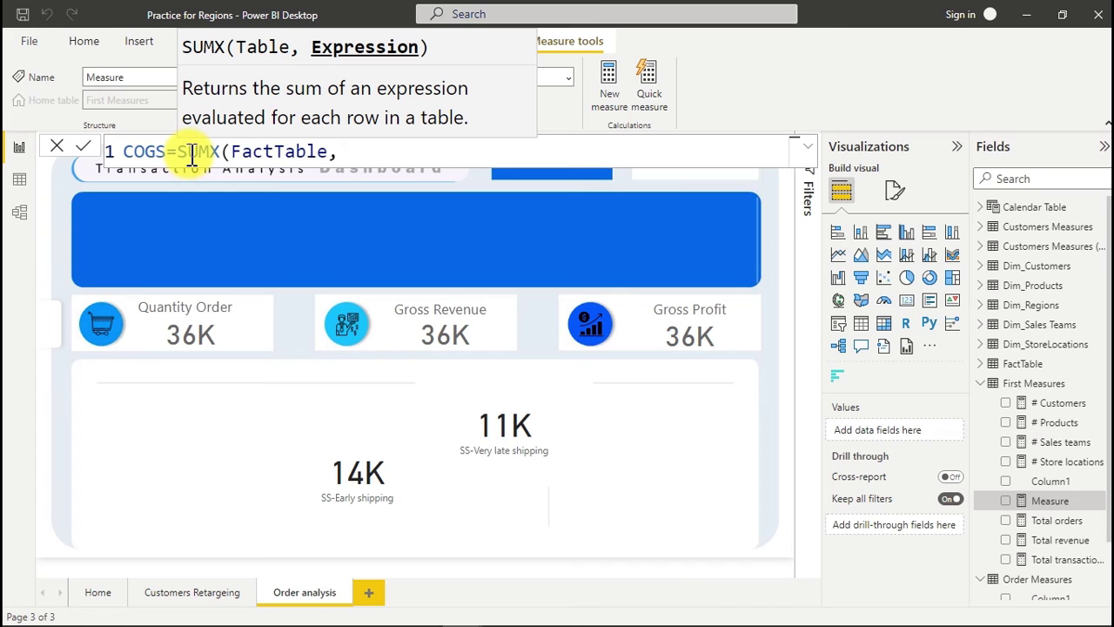
- Complete the COGS formula with FactTable[Order Quantity]*FactTable[Unit Cost]) and commit it
text(qua)
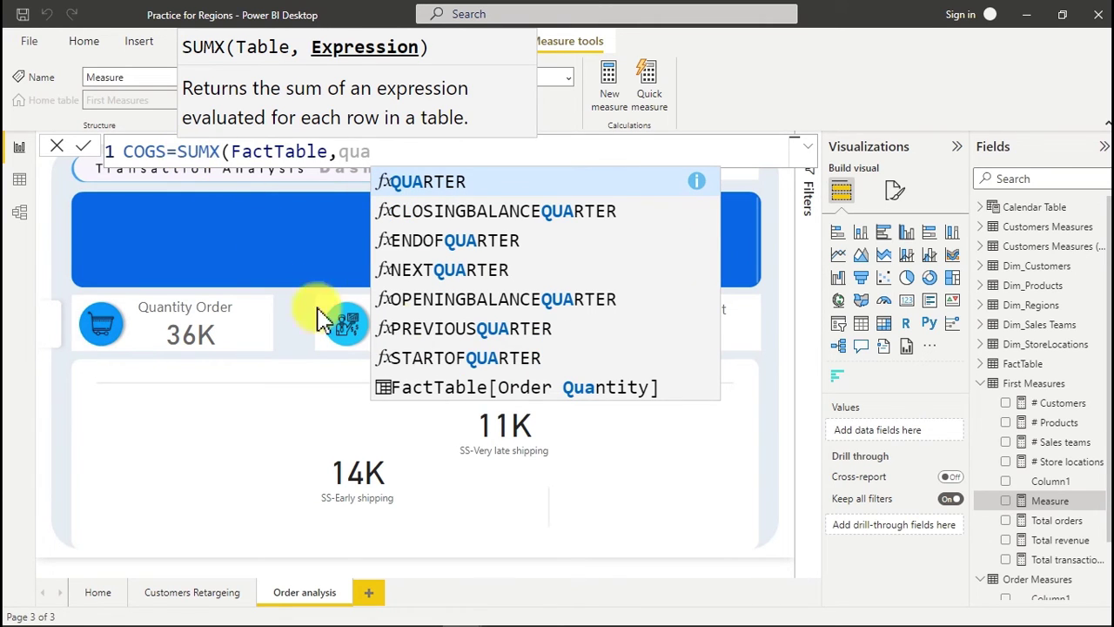
click(470, 389)
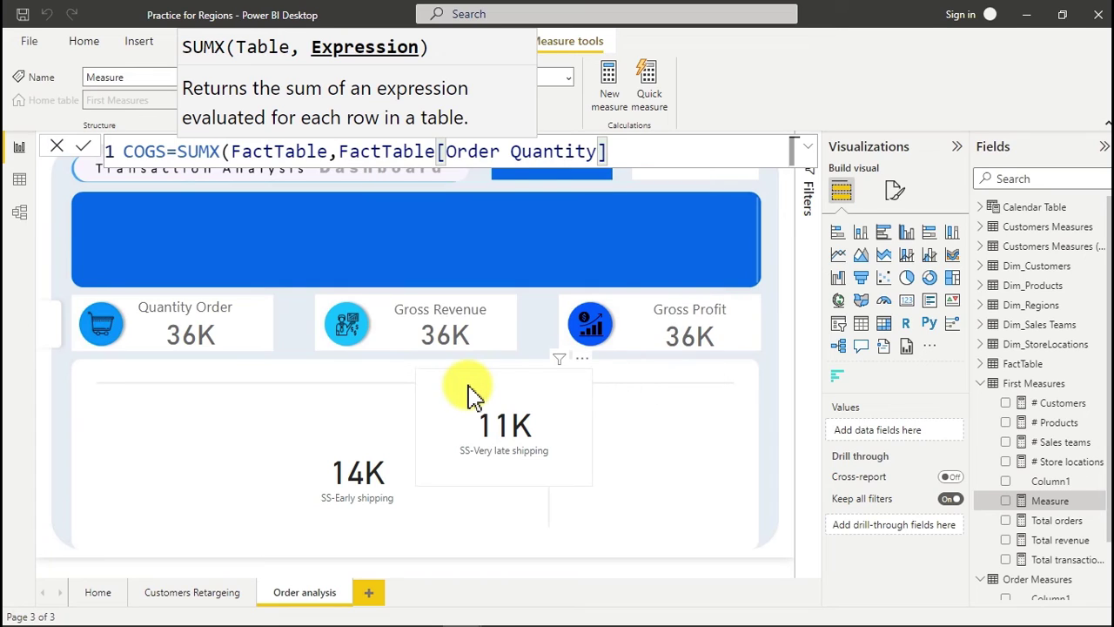
text(*)
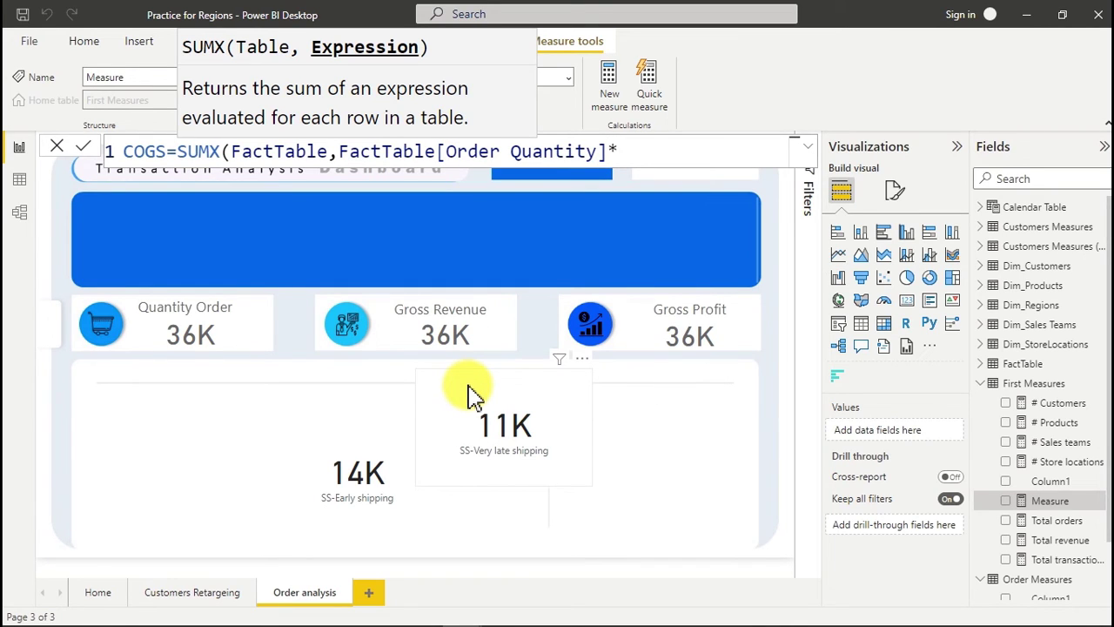
text(cost)
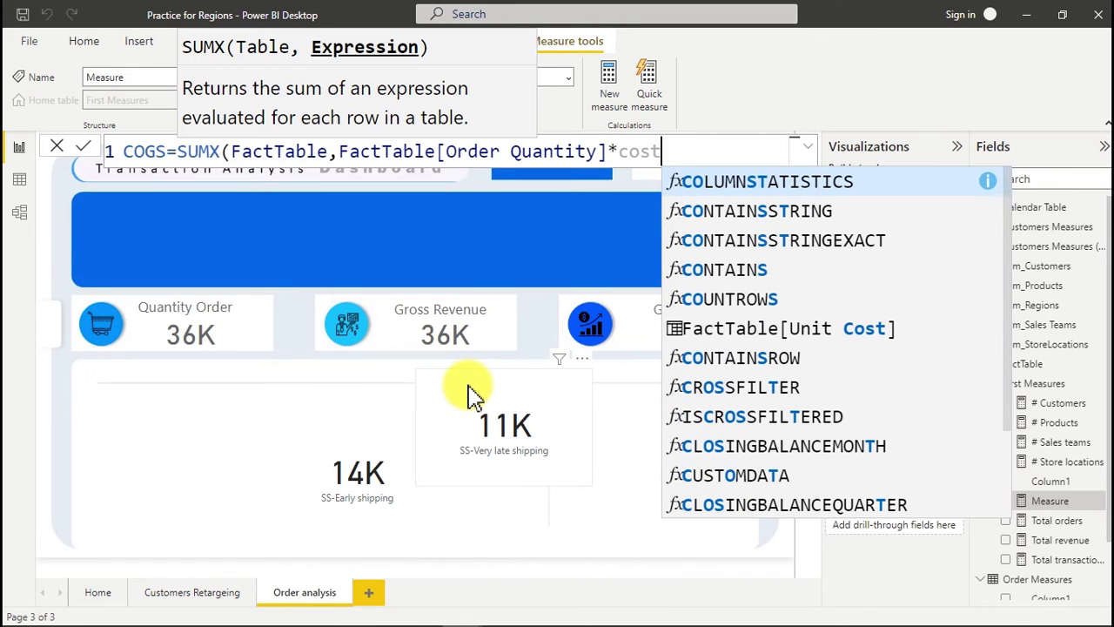
click(734, 334)
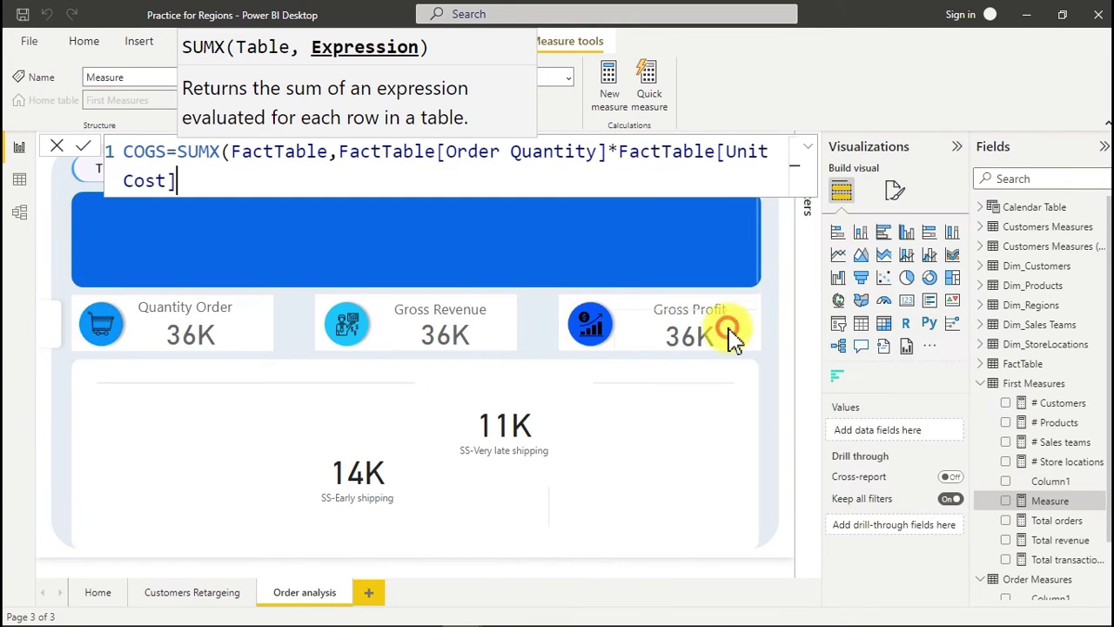
text())
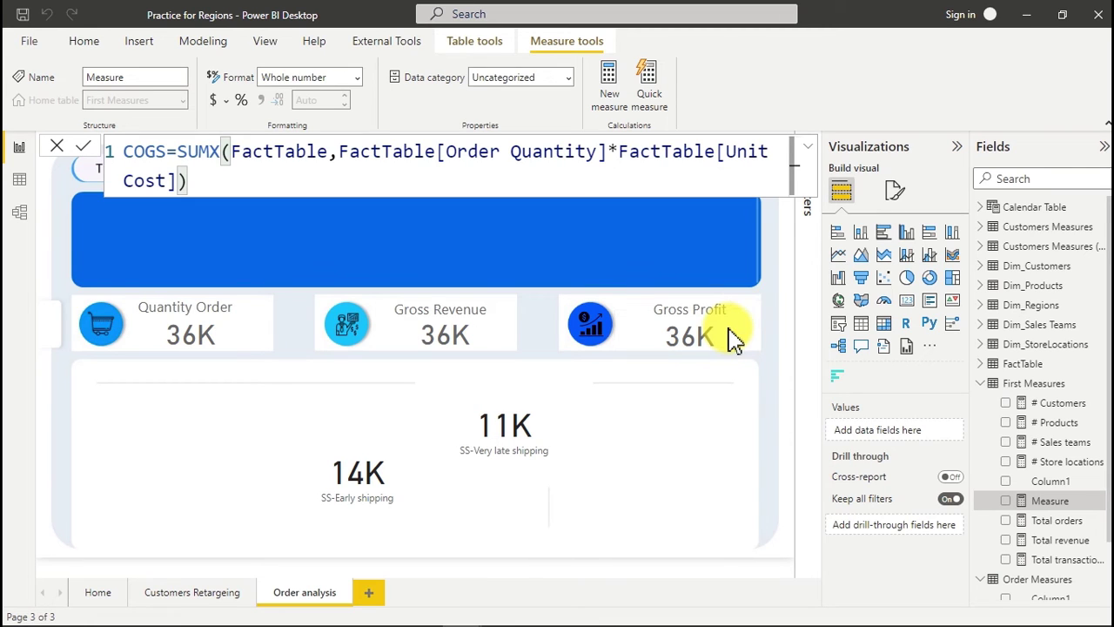
key(Return)
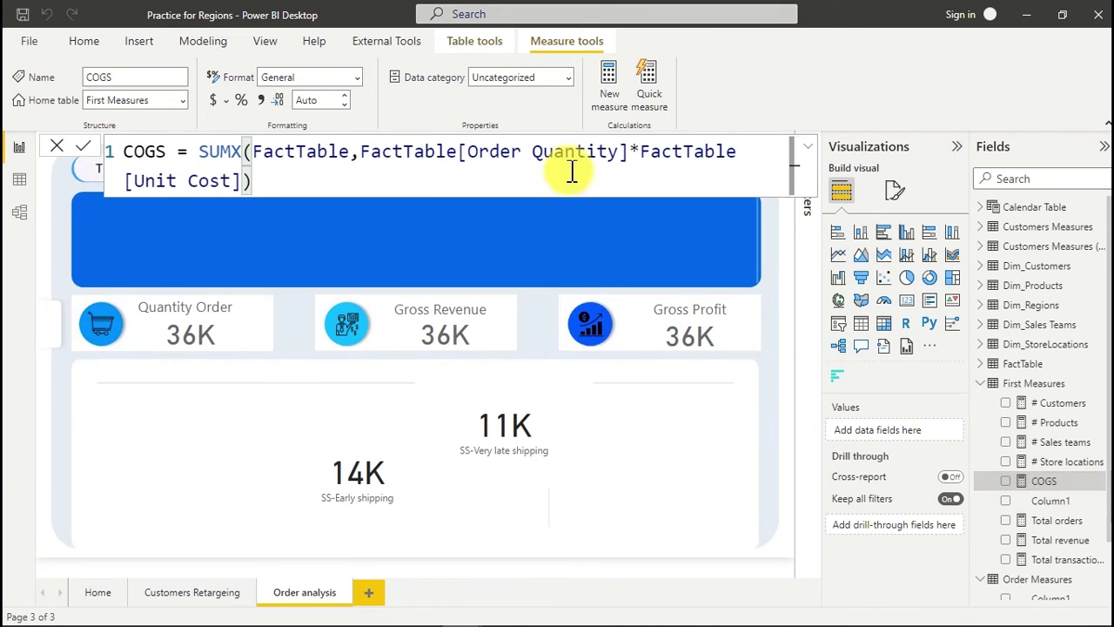
- Start another measure in First Measures named Gross profit, with the Total revenue measure as its first term
click(614, 83)
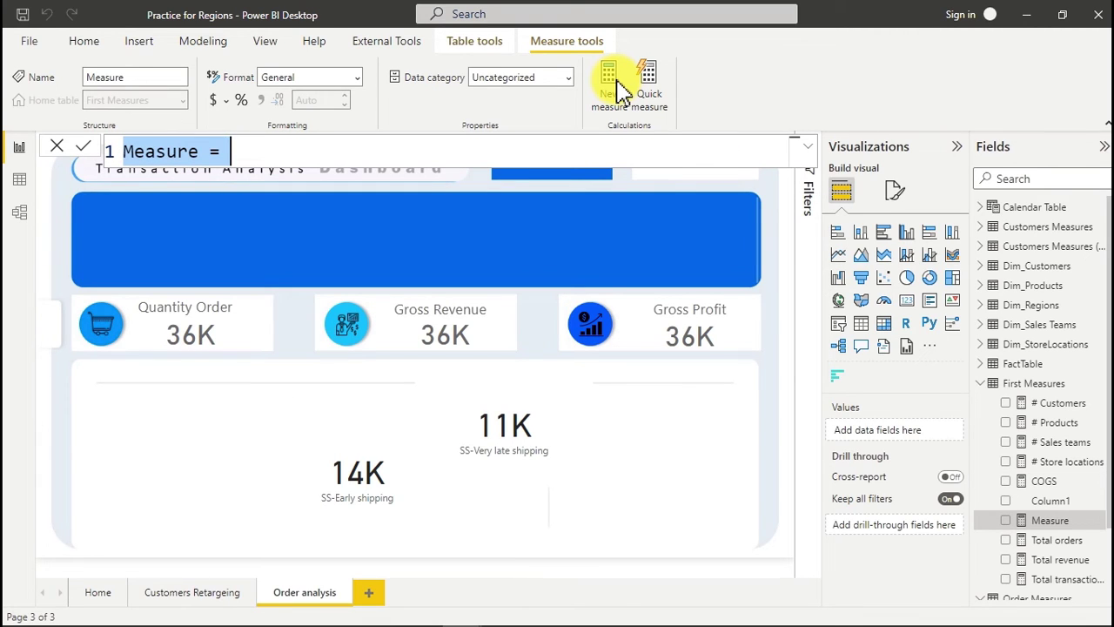
click(618, 87)
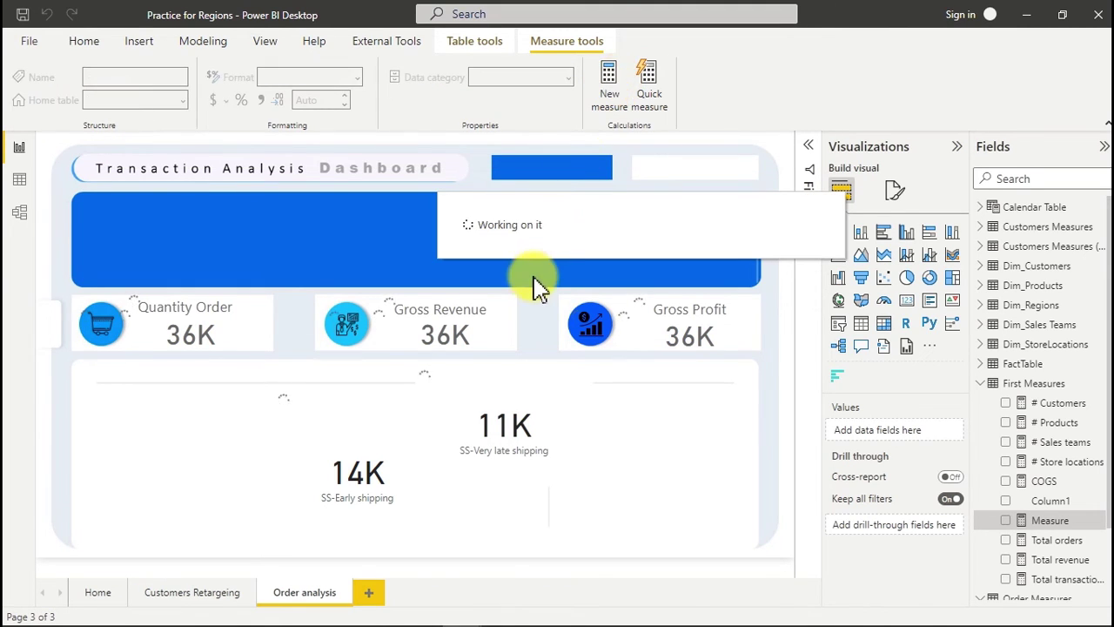
click(1060, 423)
click(607, 88)
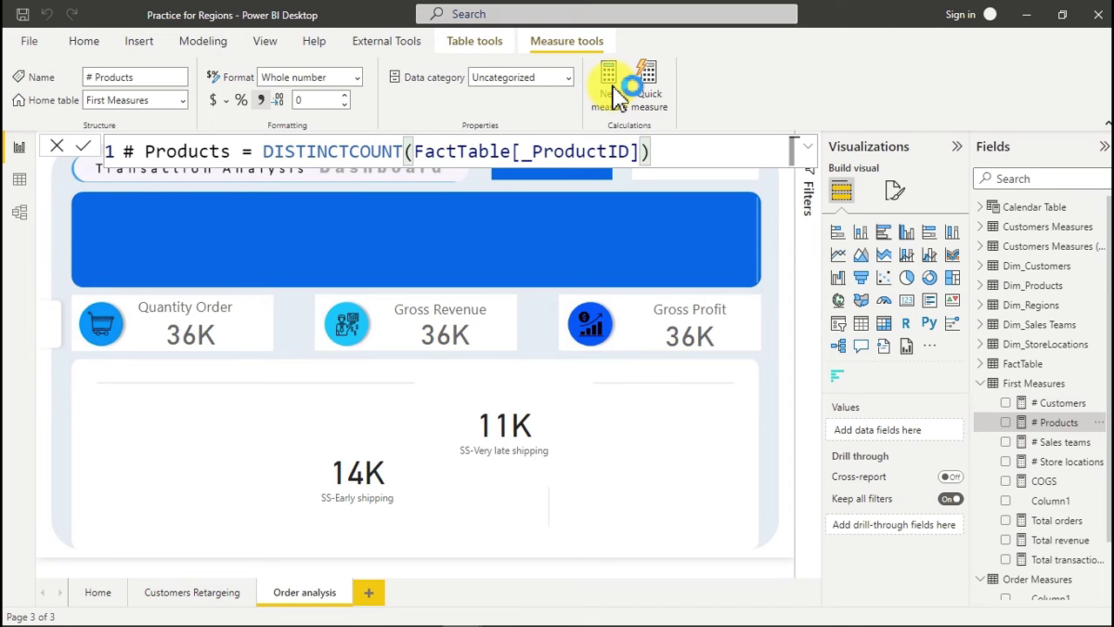
text(Gross profit=)
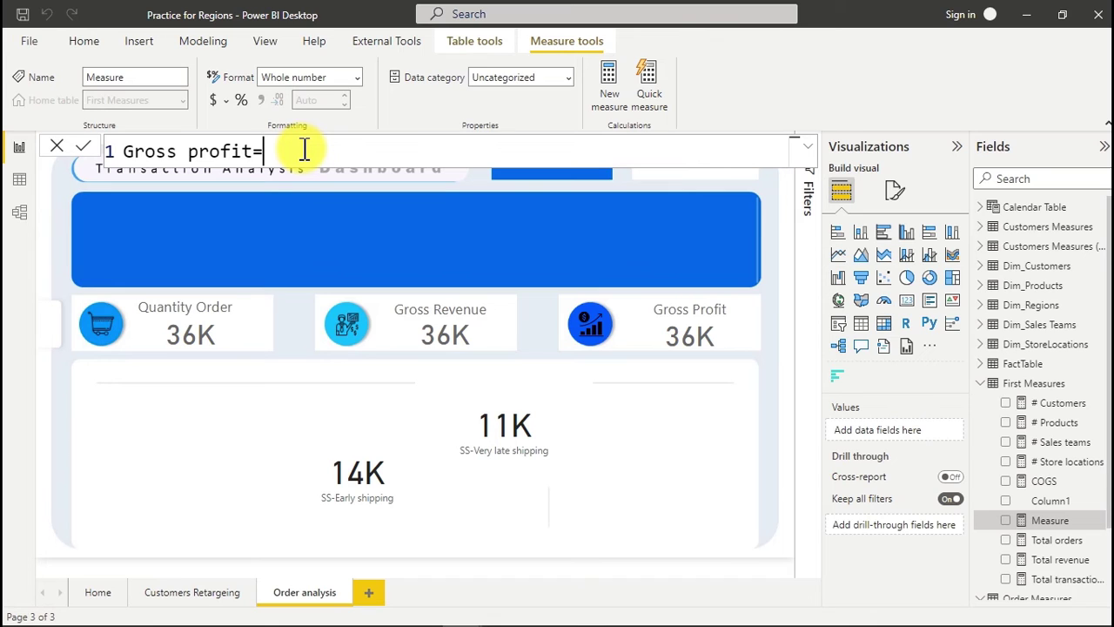
text(ven)
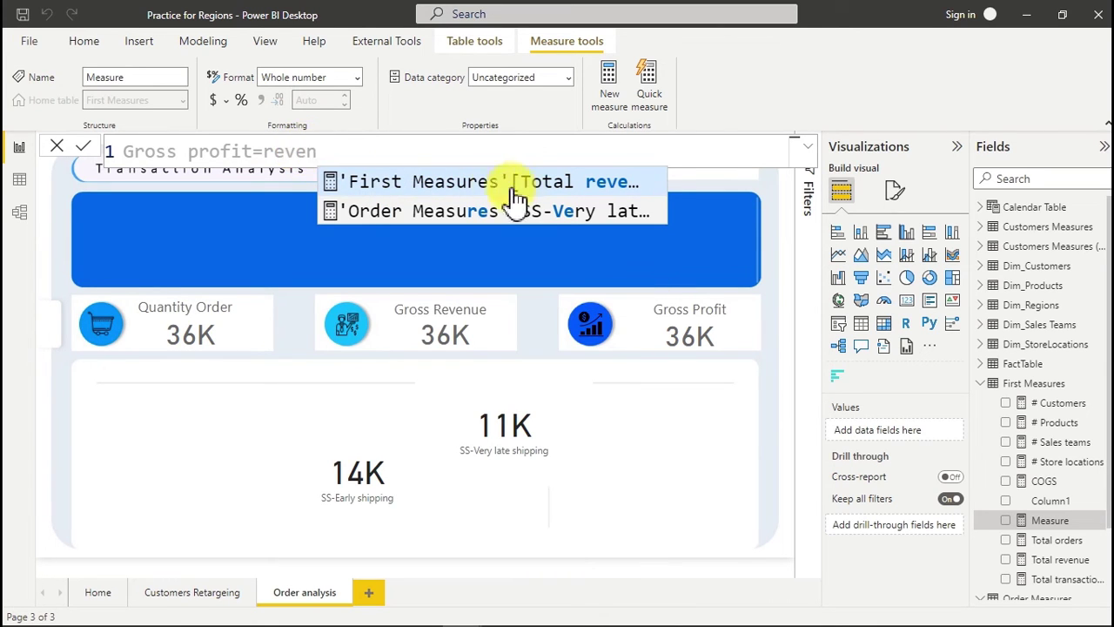
click(534, 185)
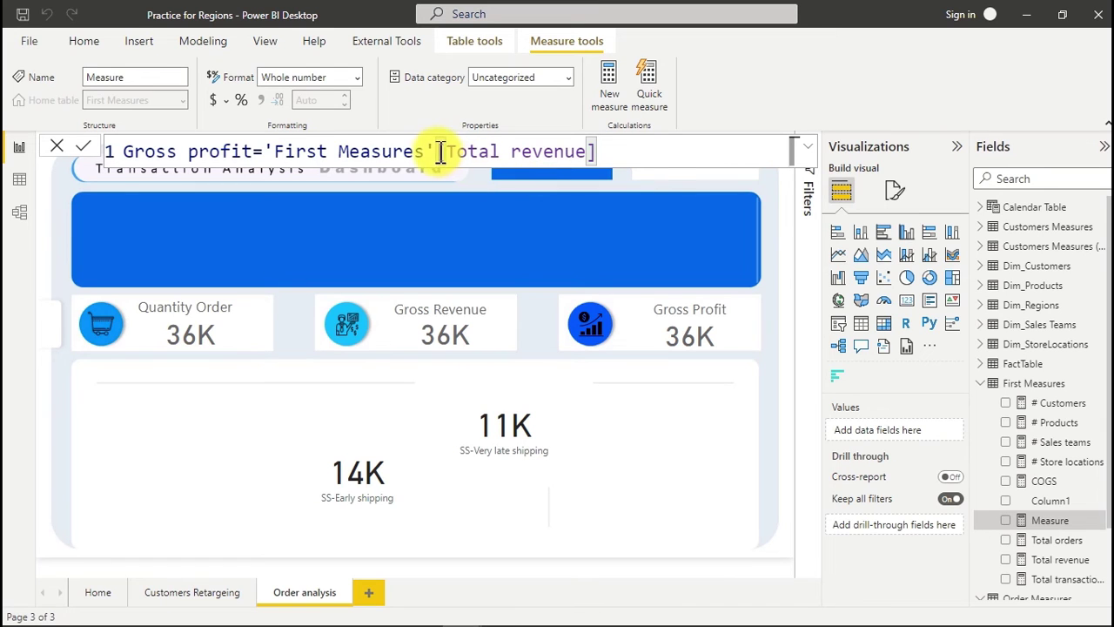
- Remove the 'First Measures' prefix, complete the formula as Gross profit = [Total revenue]-[COGS], and format the committed measure as Currency
drag(440, 150, 267, 153)
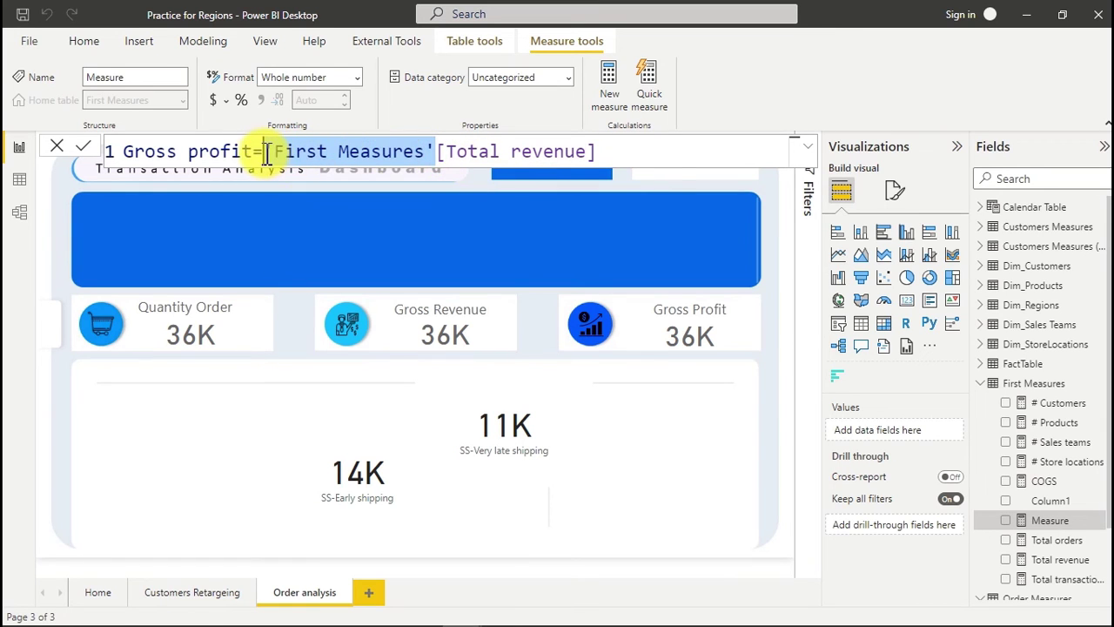
key(BackSpace)
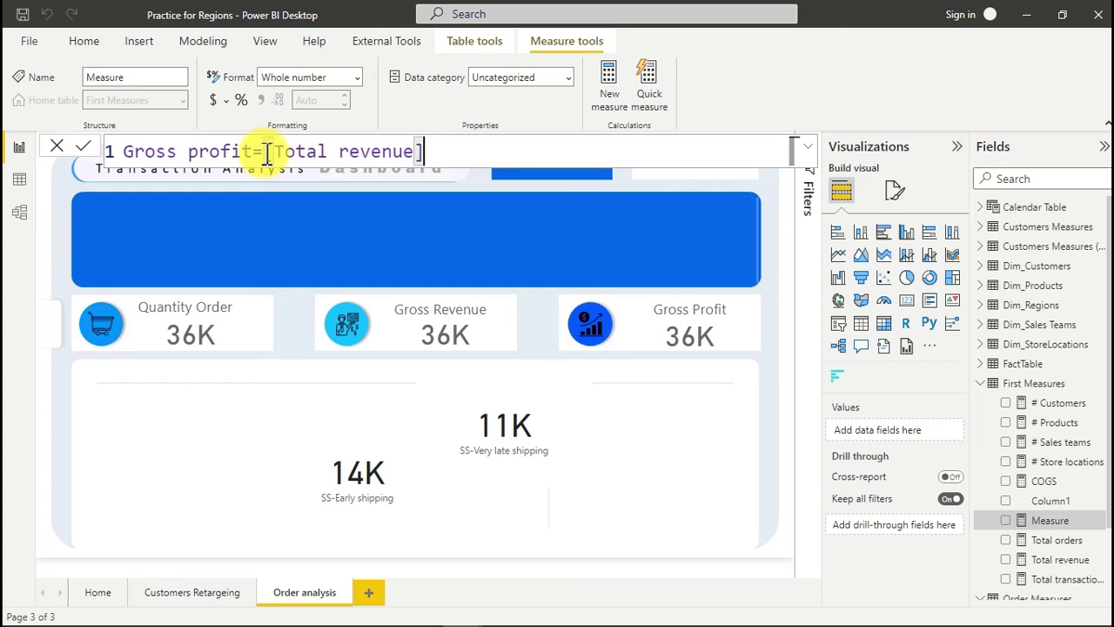
key(End)
text(-)
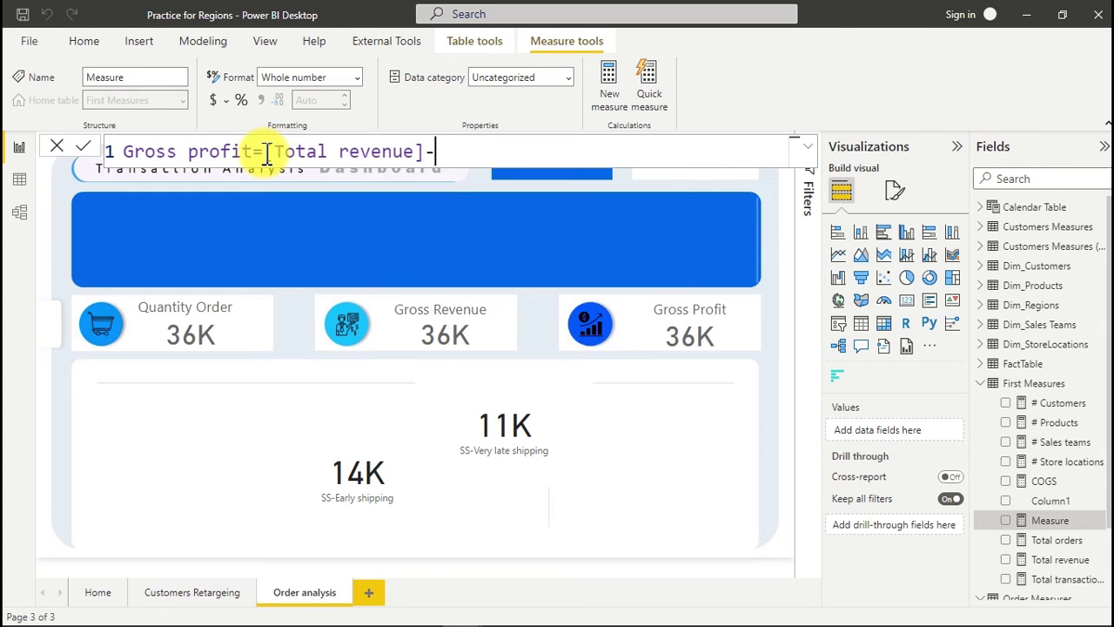
text(gro)
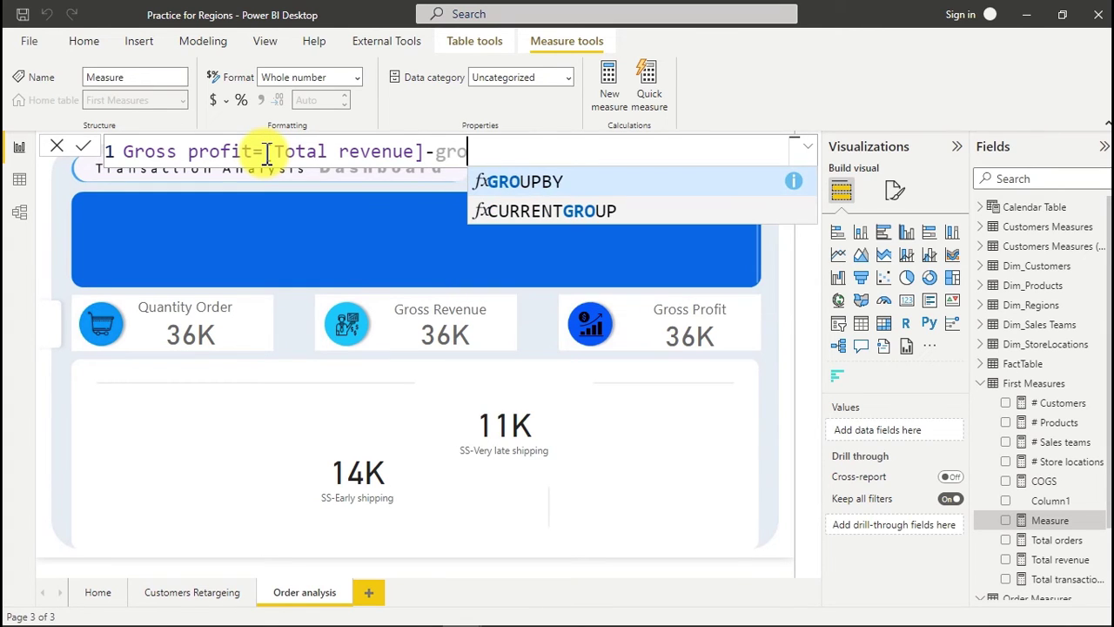
key(BackSpace)
key(BackSpace)
key(BackSpace)
text(co)
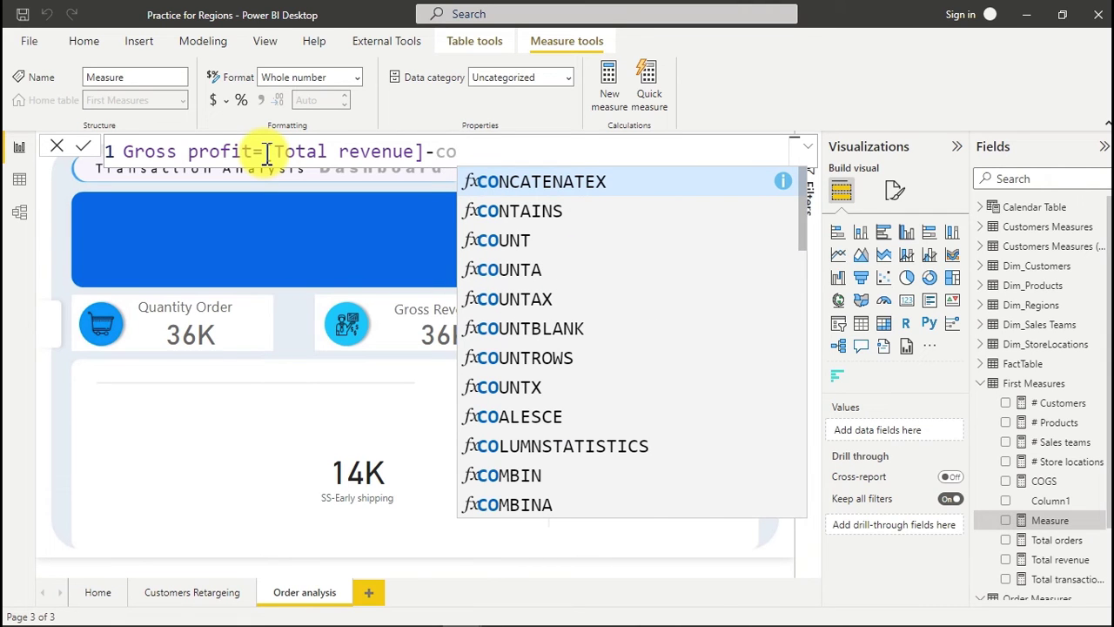
text(g)
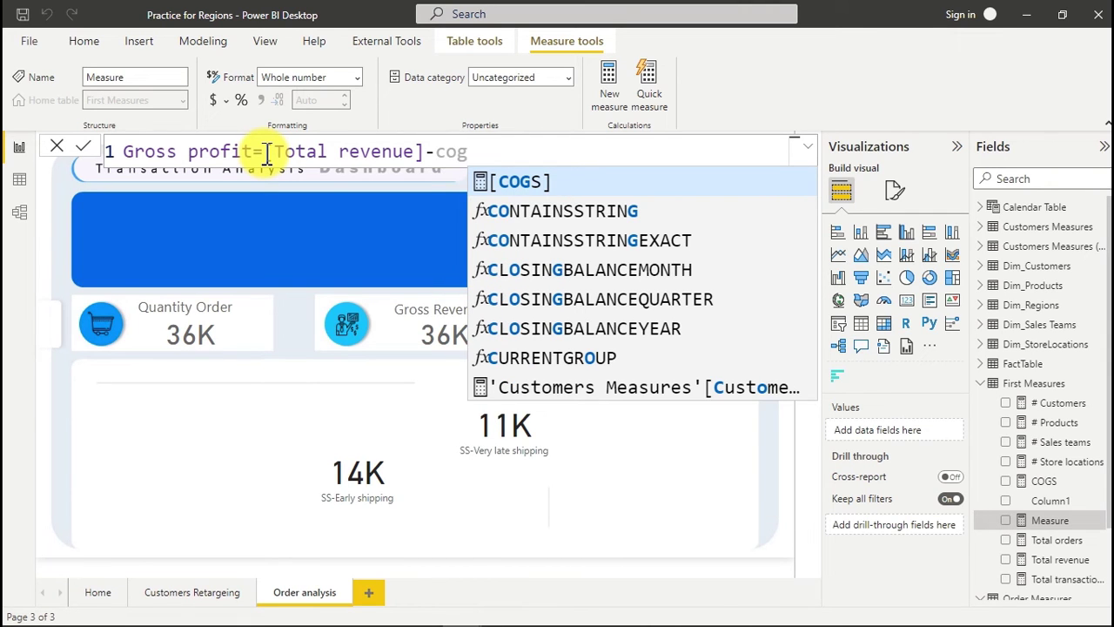
click(507, 184)
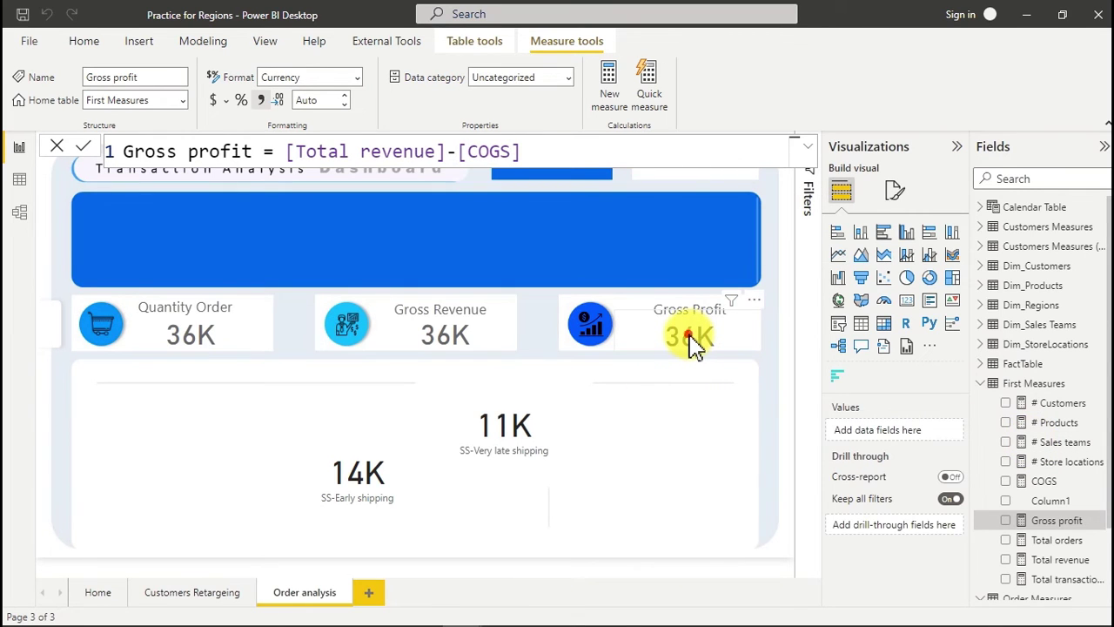
- Replace the Total orders field in the Gross Profit card with the Gross profit measure
click(693, 341)
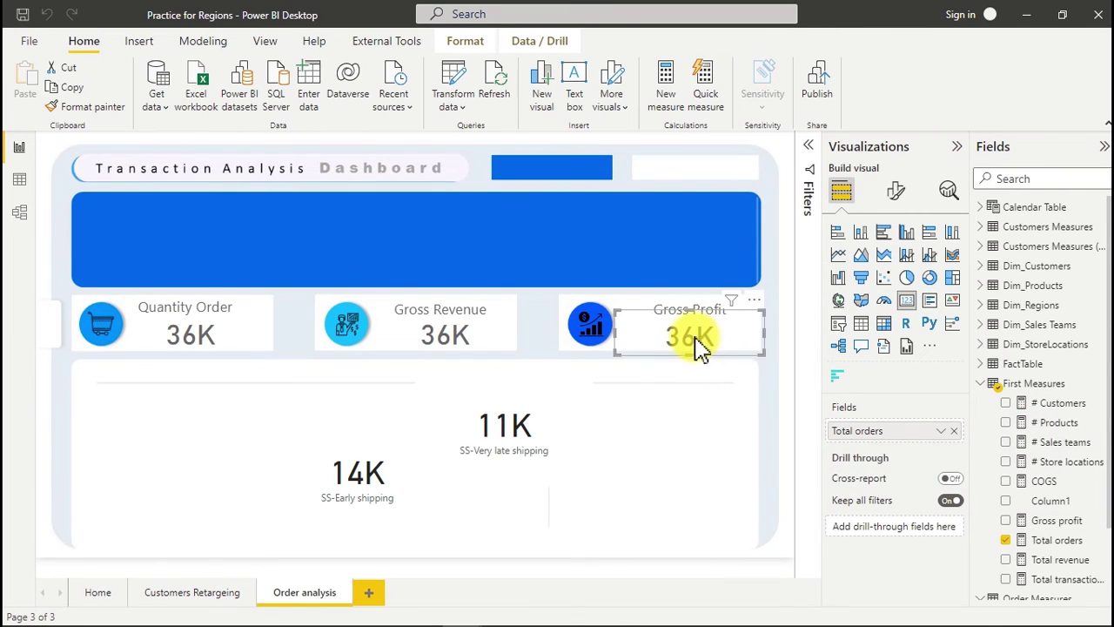
click(1007, 539)
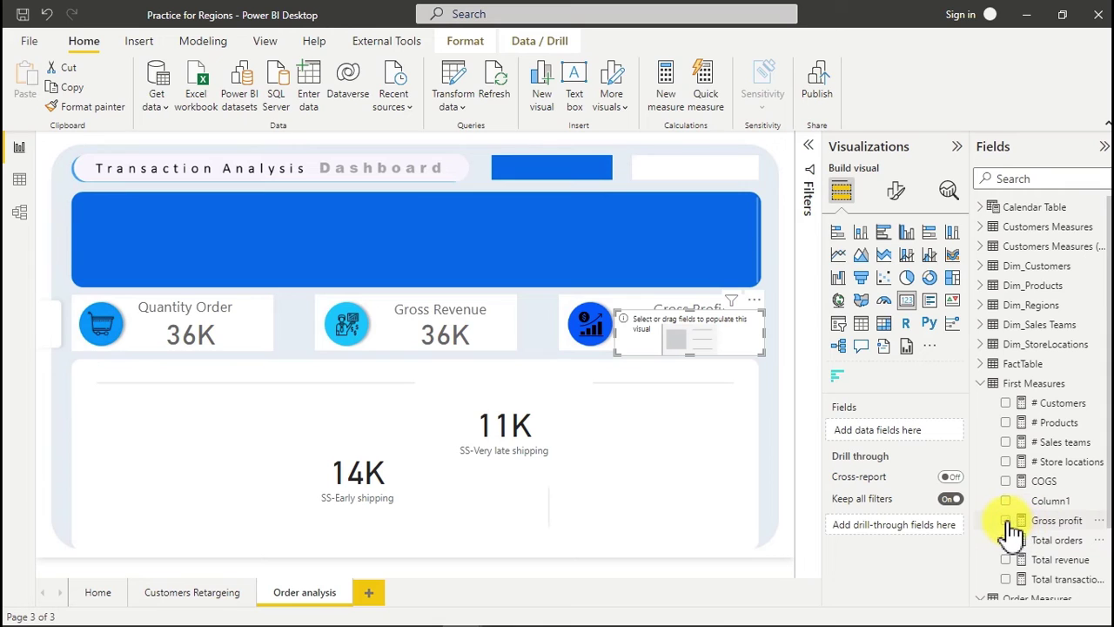
click(1007, 520)
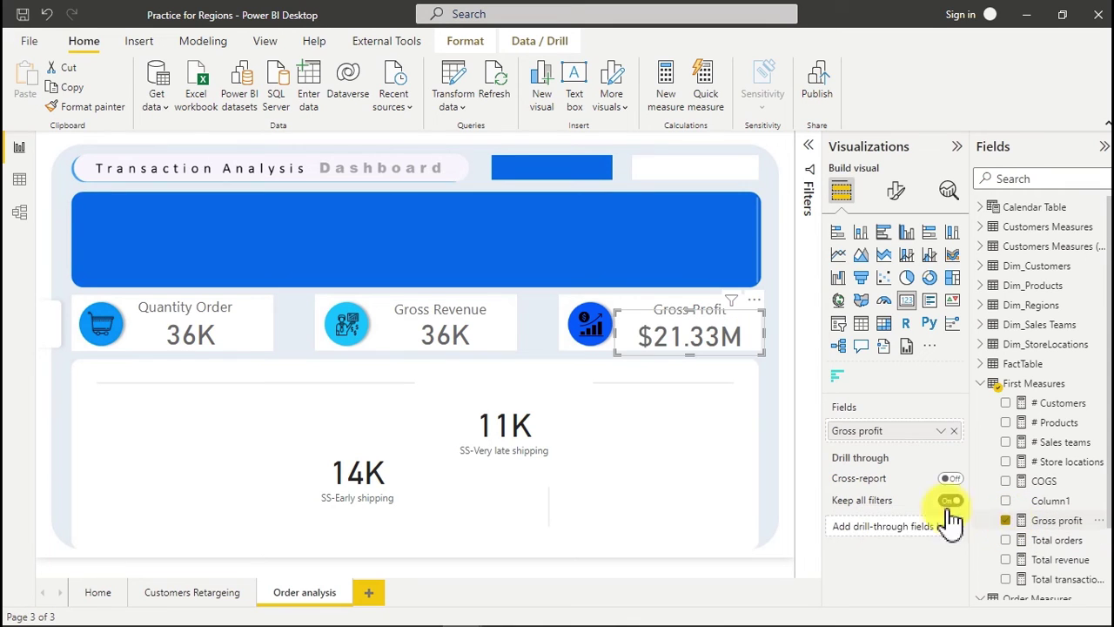
- Replace the Total orders field in the Gross Revenue card with the Total revenue measure
click(444, 347)
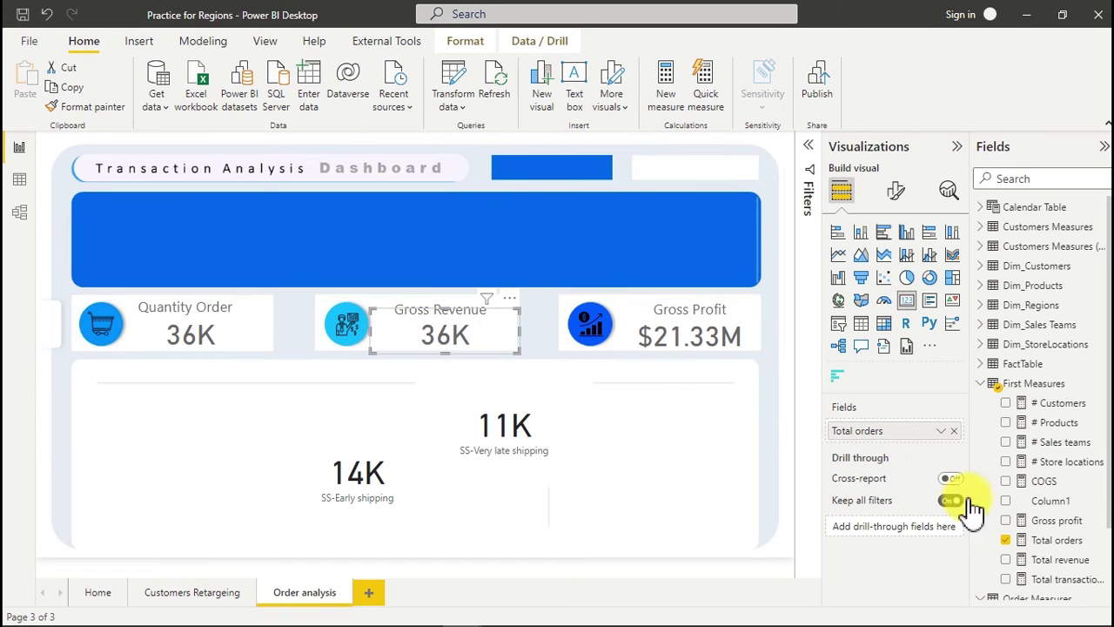
click(1008, 541)
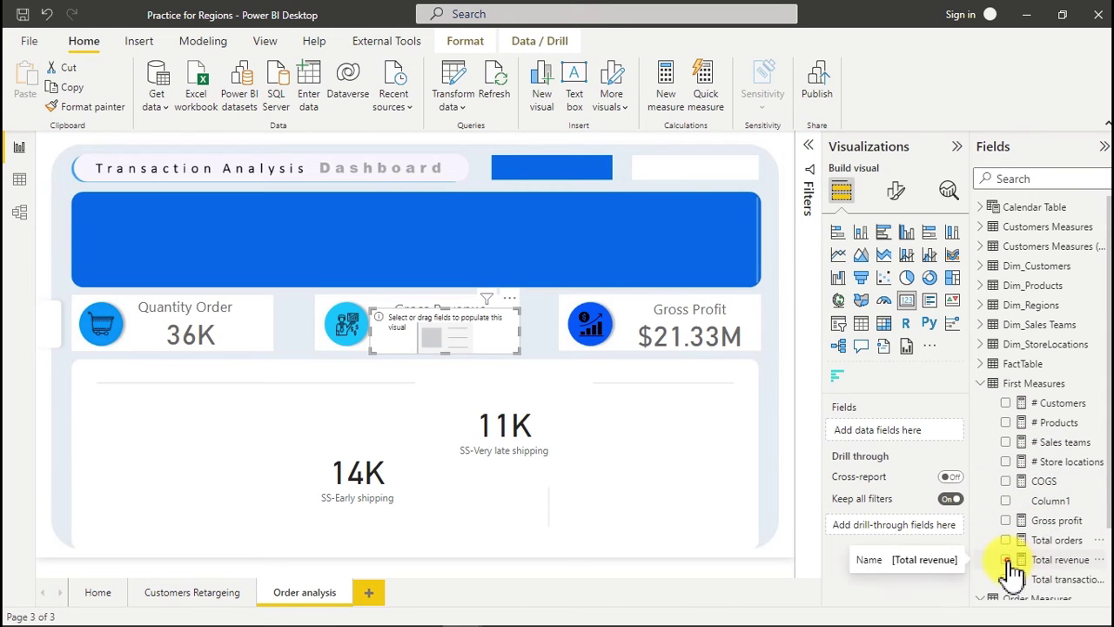
click(1006, 560)
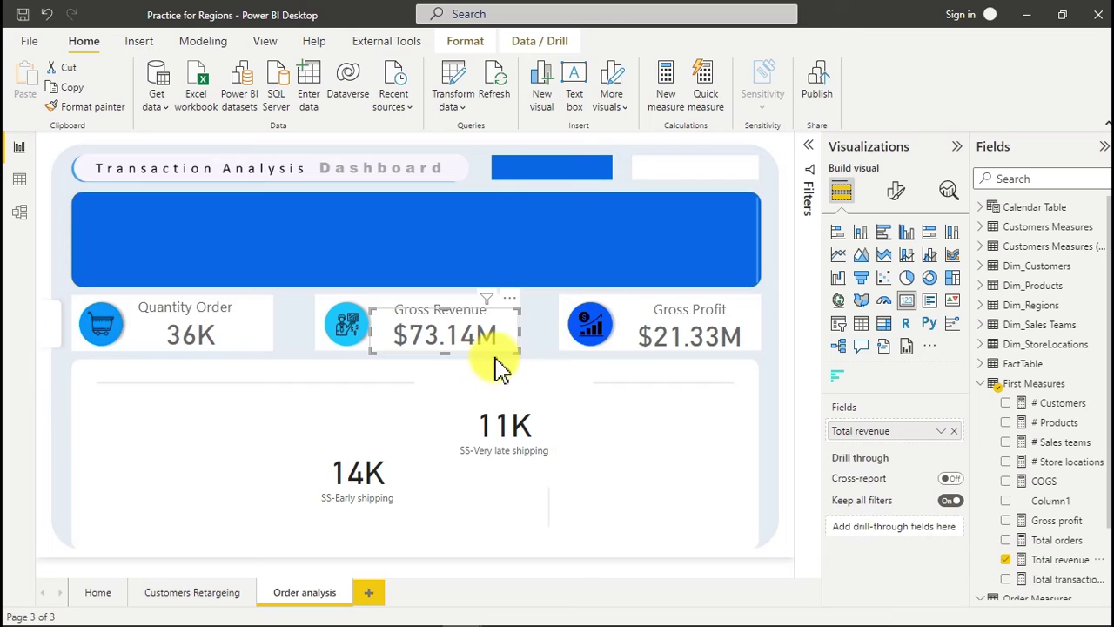
click(553, 403)
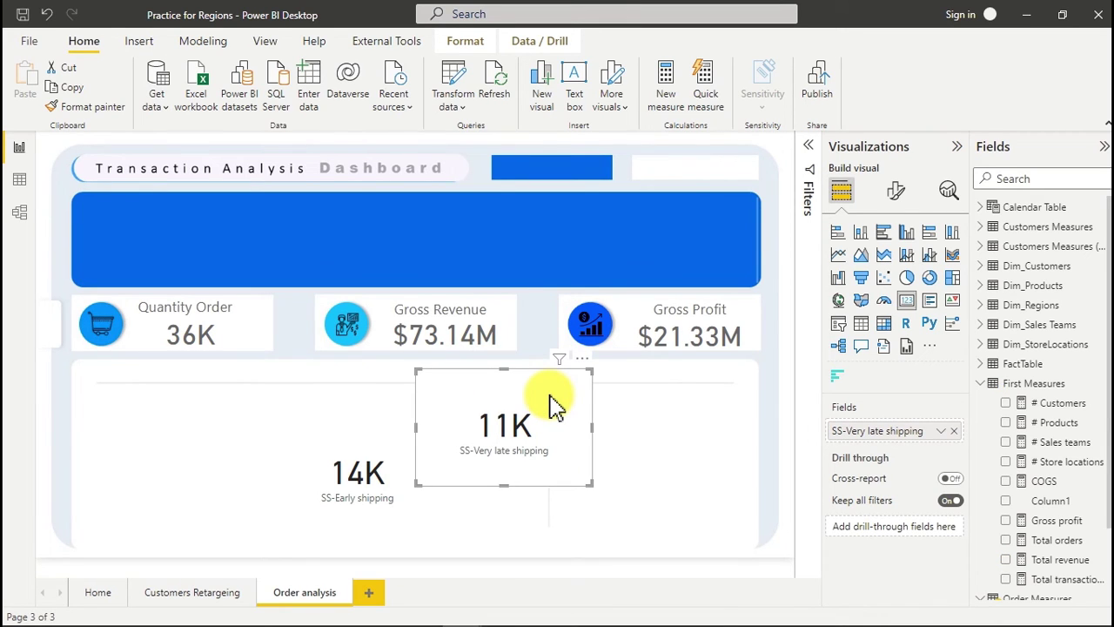
click(636, 467)
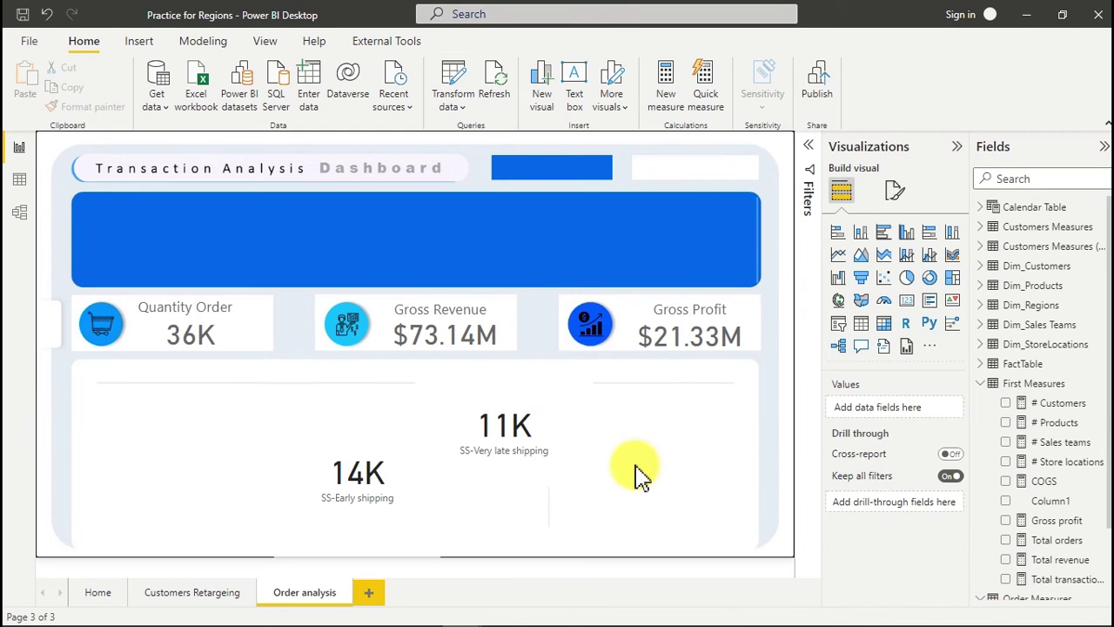
- Set the Total revenue measure shown in the Gross Revenue card to 0 decimal places
click(446, 352)
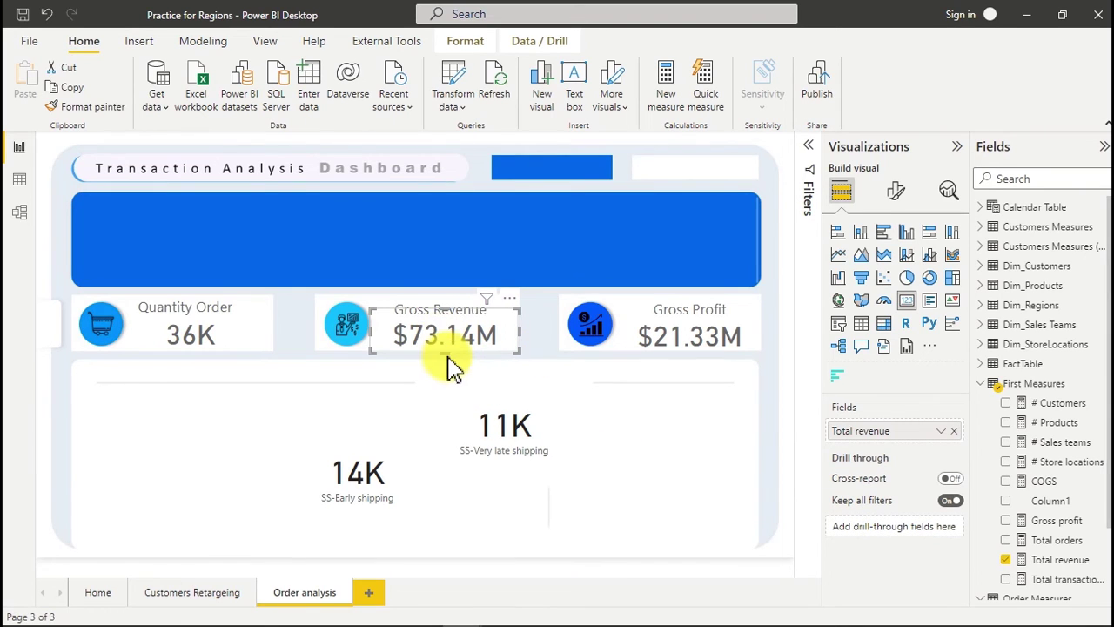
click(1056, 560)
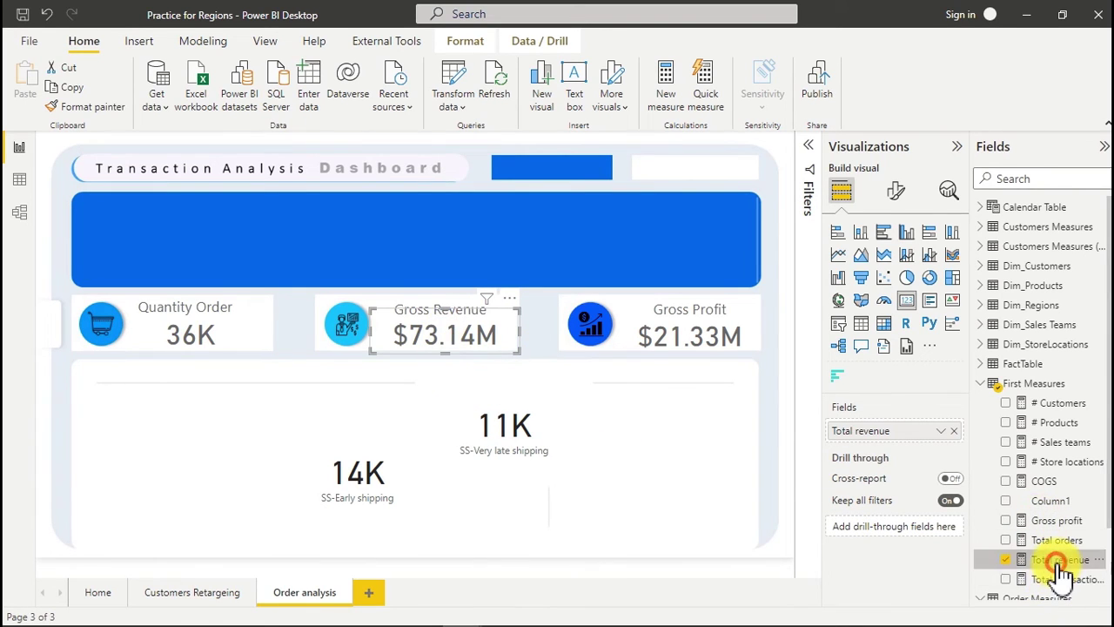
click(324, 100)
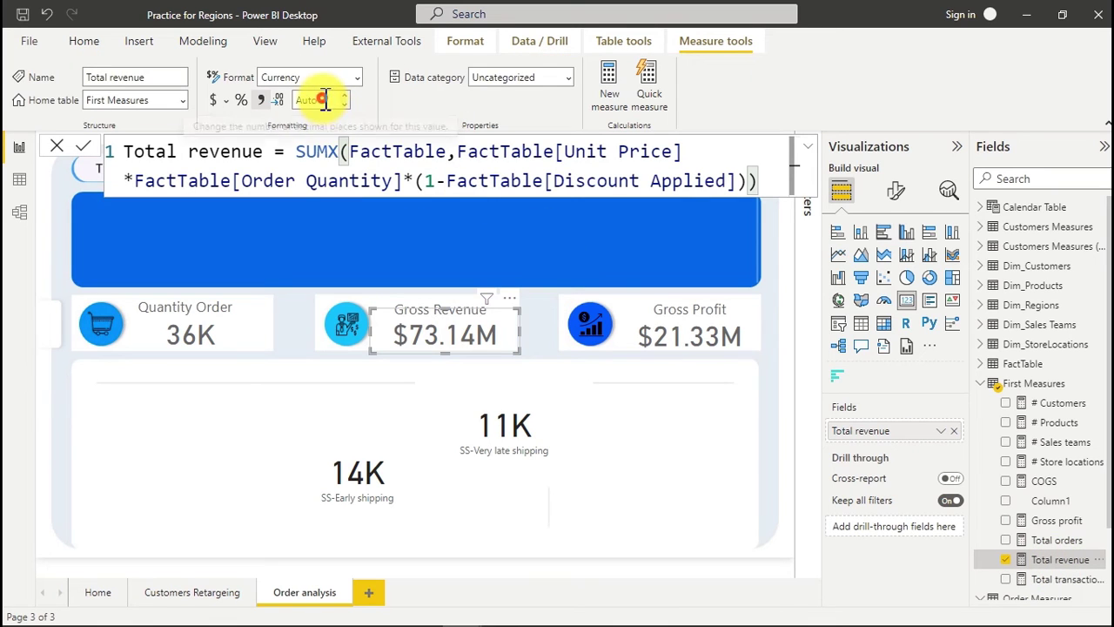
drag(324, 100, 295, 101)
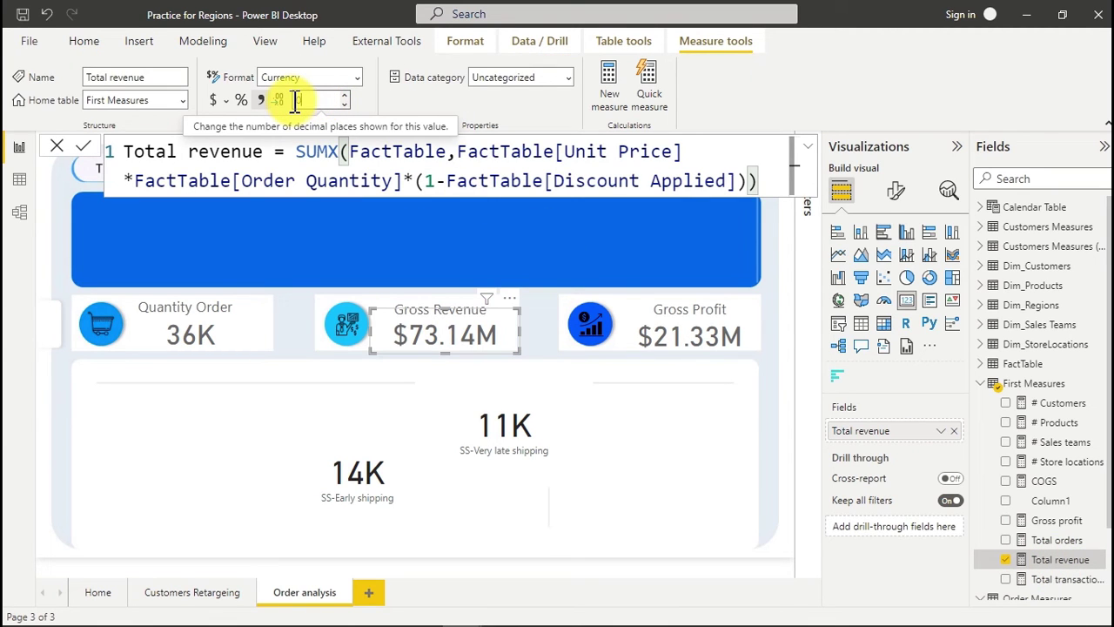
key(BackSpace)
click(477, 353)
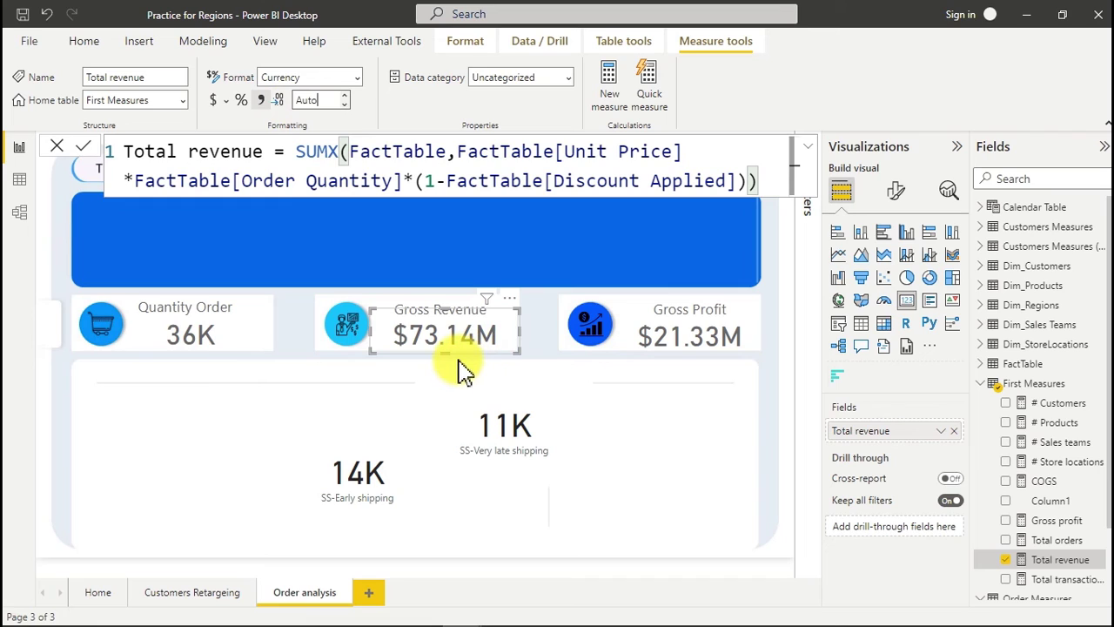
click(460, 364)
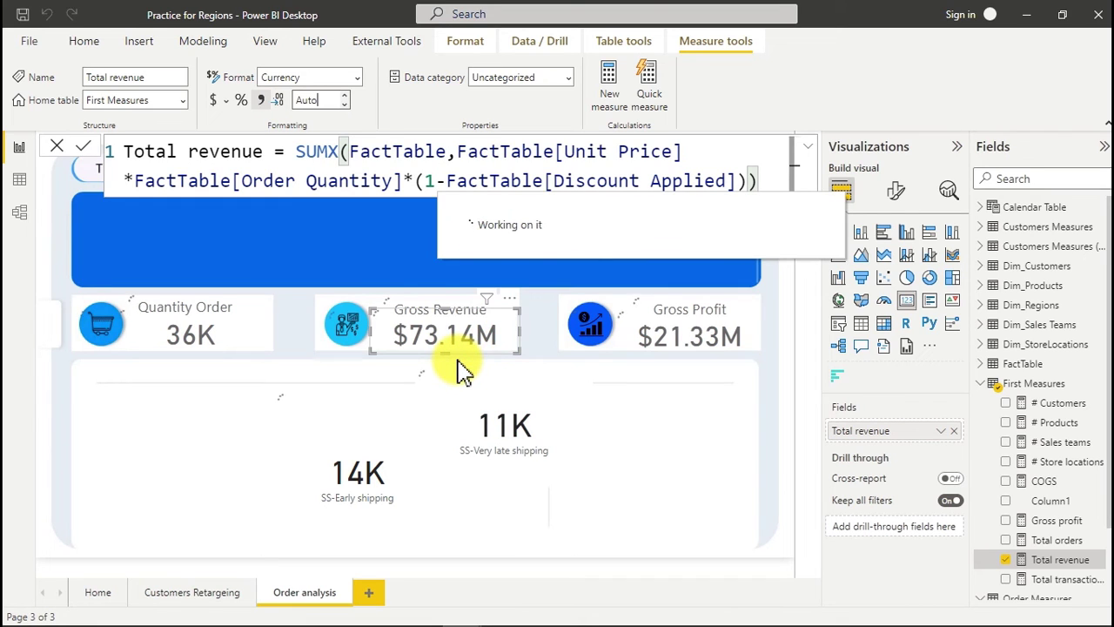
text(0)
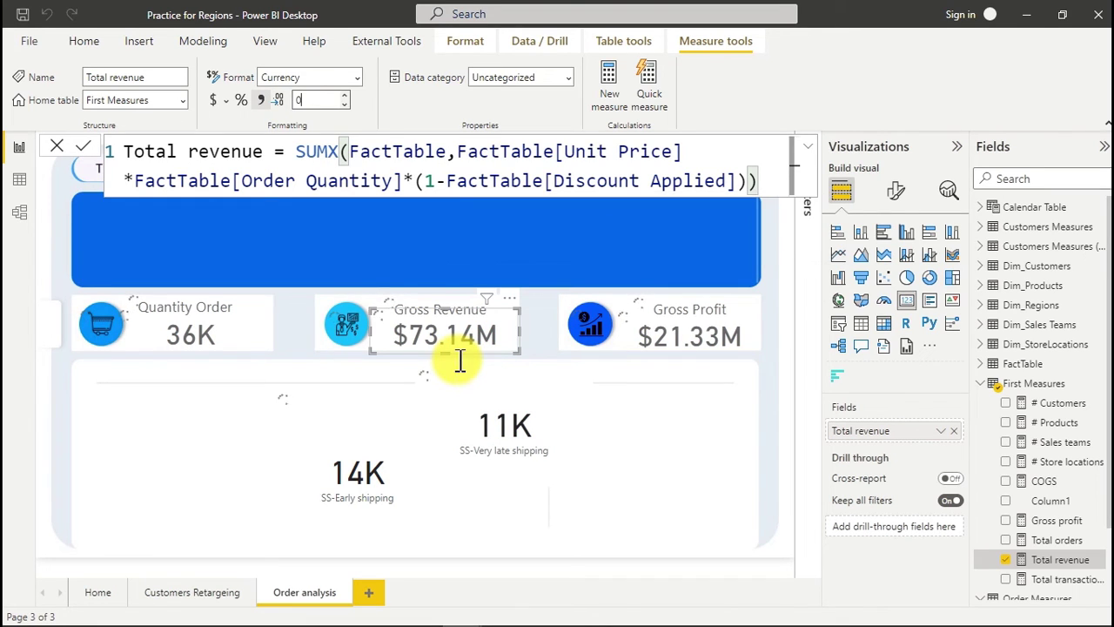
- Set the Gross profit measure shown in the Gross Profit card to 0 decimal places
click(684, 348)
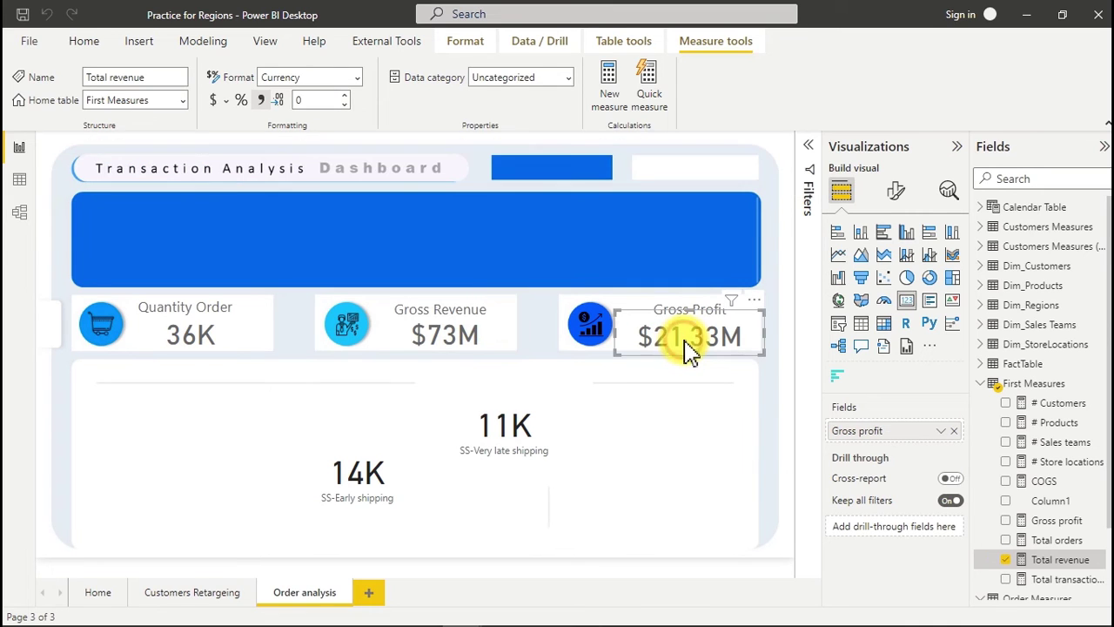
click(1055, 522)
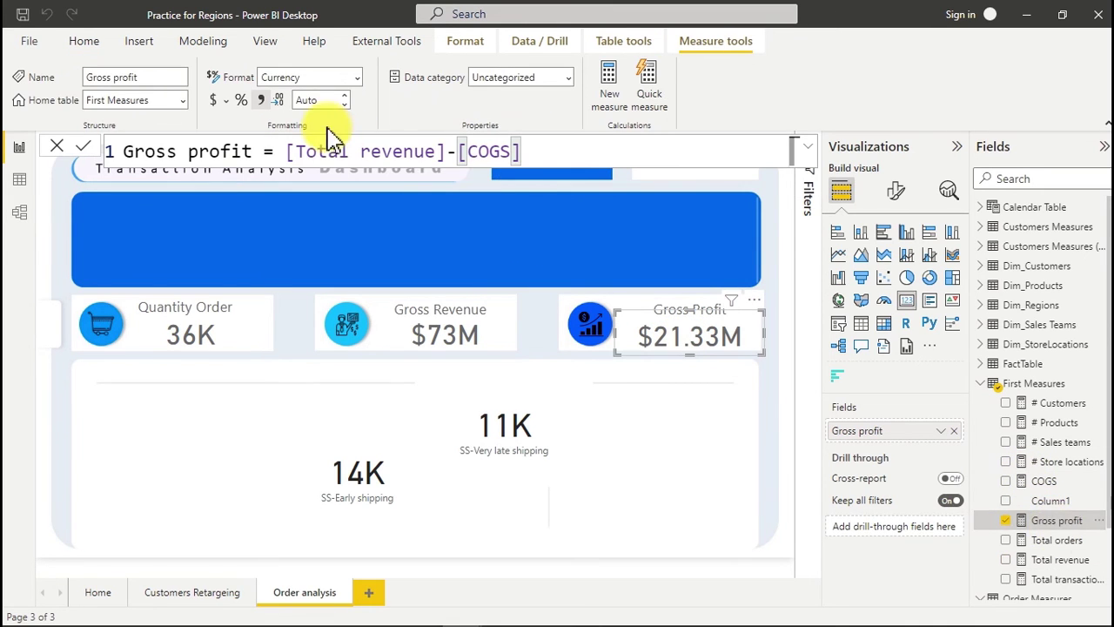
click(313, 100)
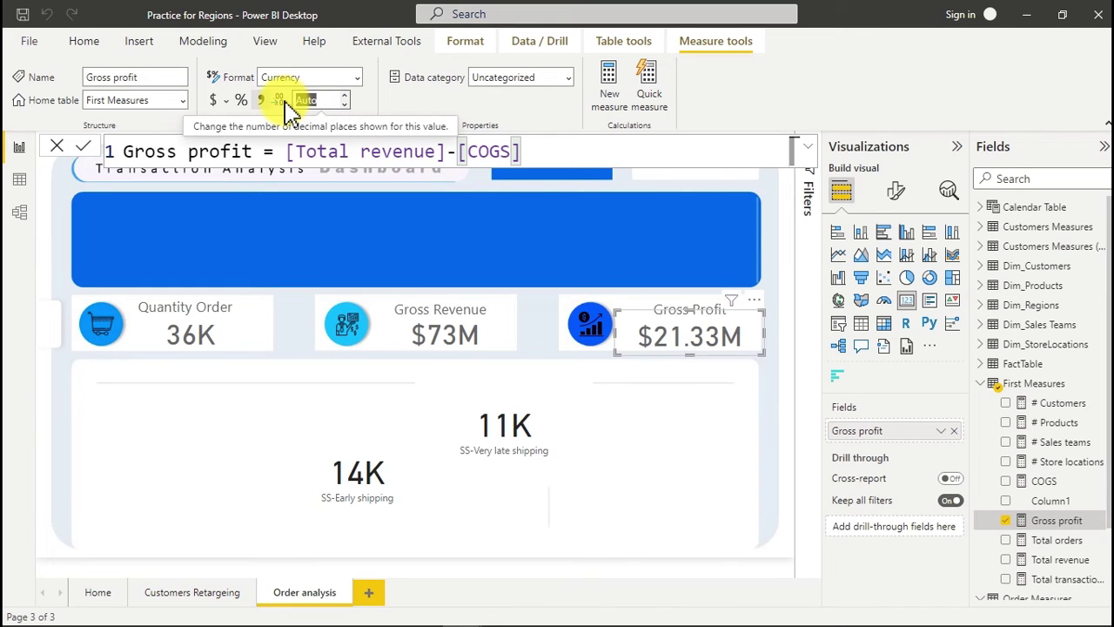
key(BackSpace)
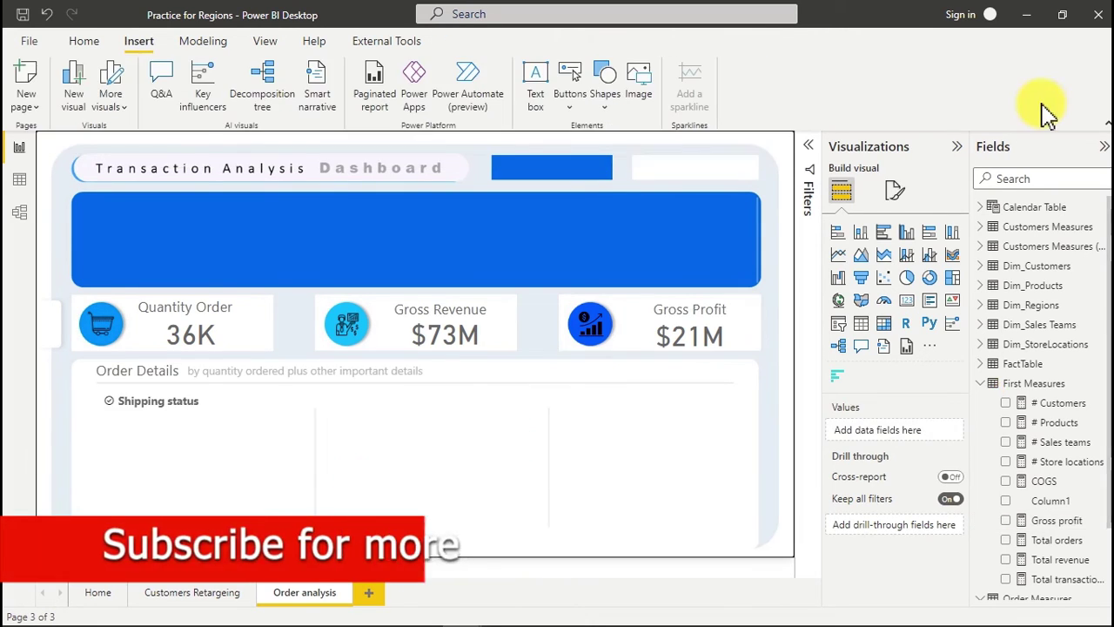
- Insert a donut chart, place it under the Shipping status heading and enlarge it to the lower edge of the Order Details panel
click(929, 280)
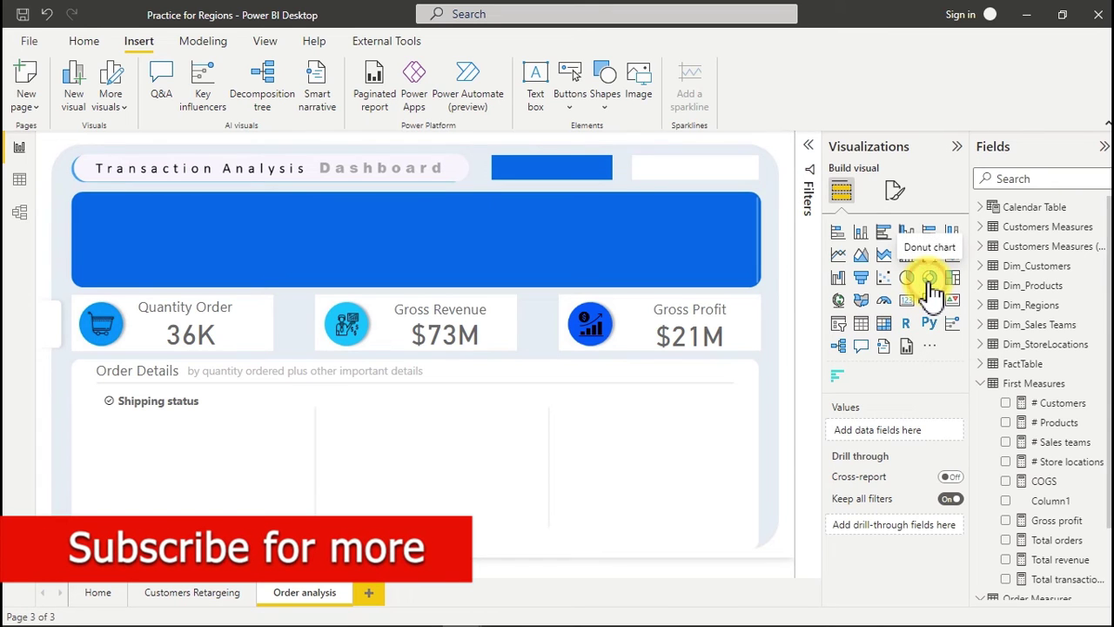
drag(174, 200, 135, 487)
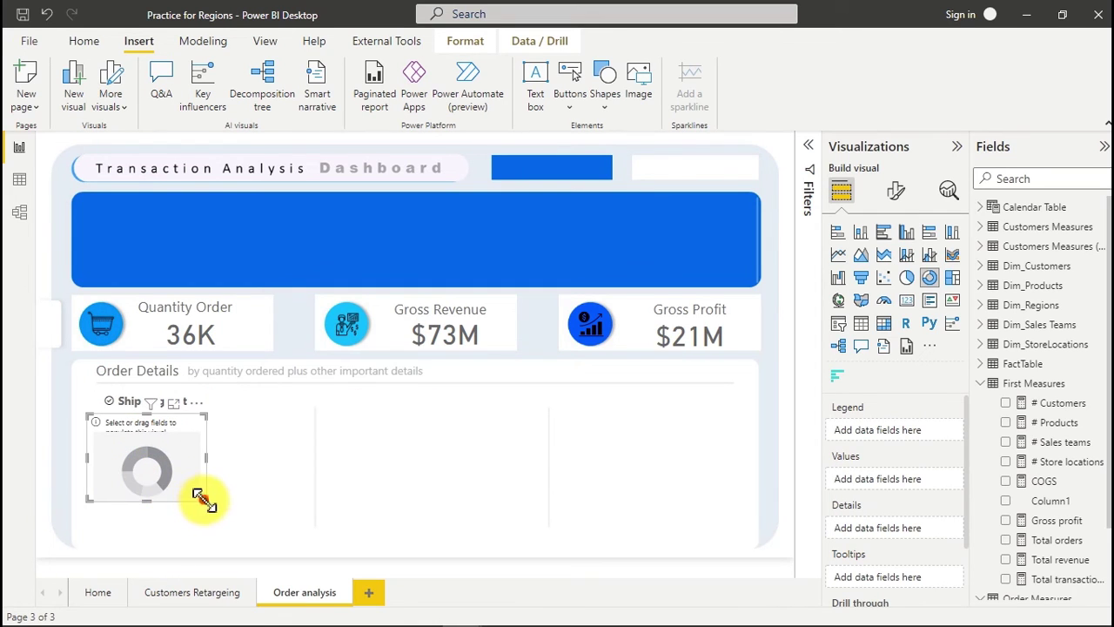
drag(204, 494, 248, 554)
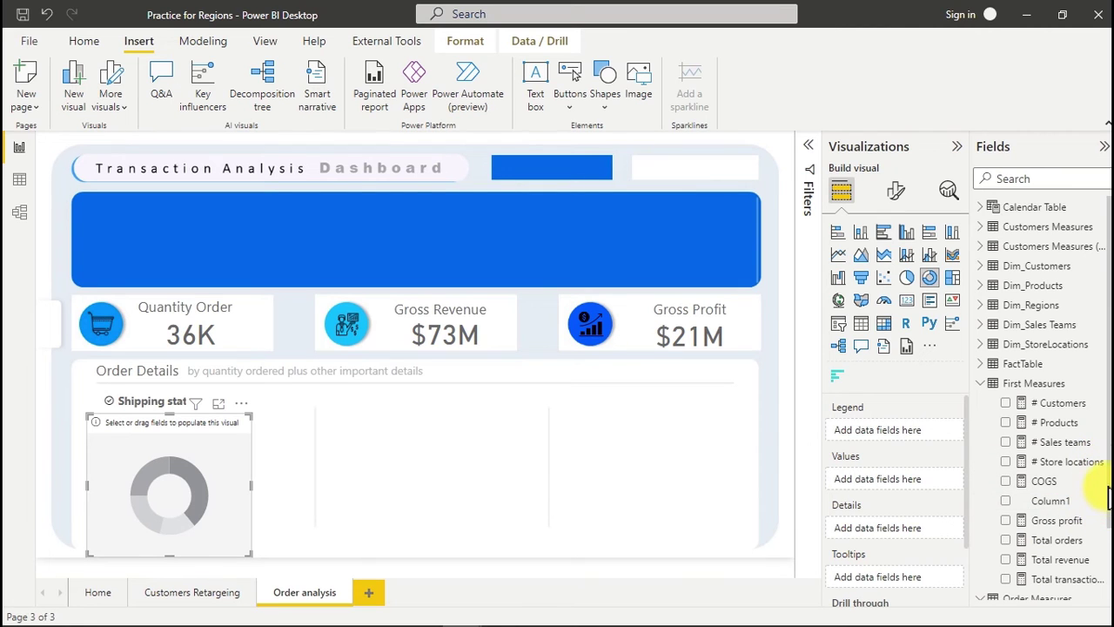
- Fill the donut chart with Total orders as values and FactTable's Shipping Status as legend, searching the fields for "shipp"
drag(1106, 477, 1102, 510)
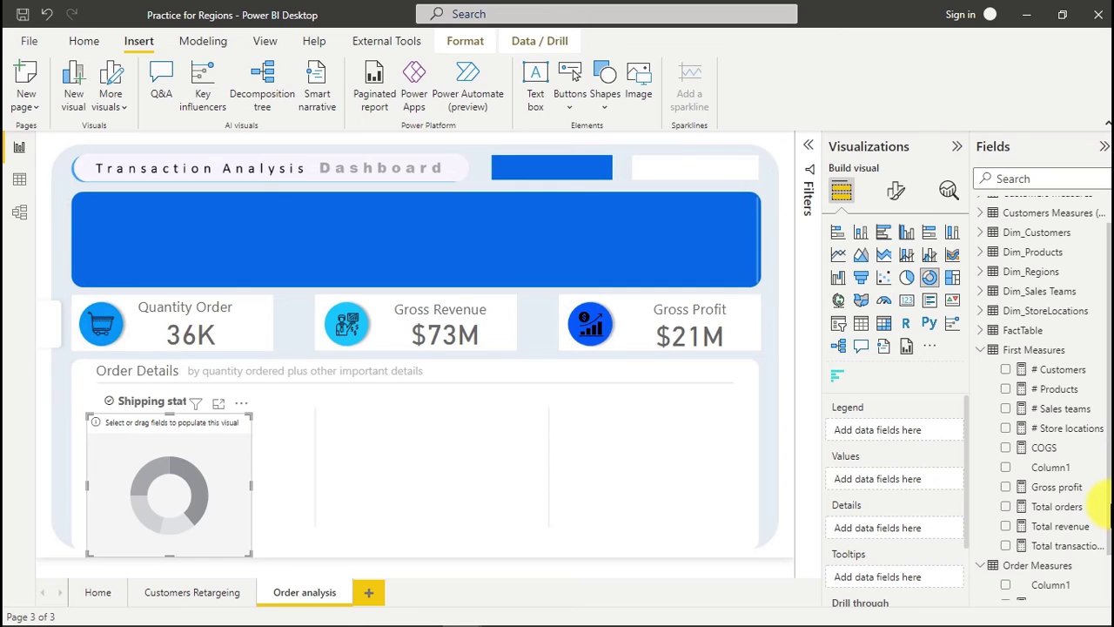
click(1007, 508)
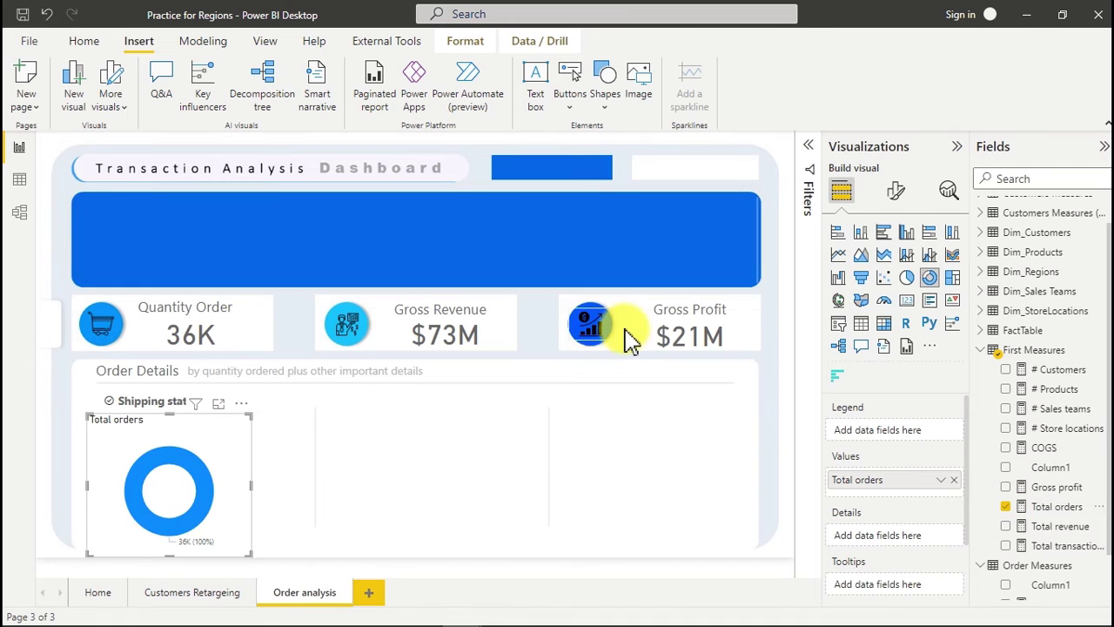
click(984, 350)
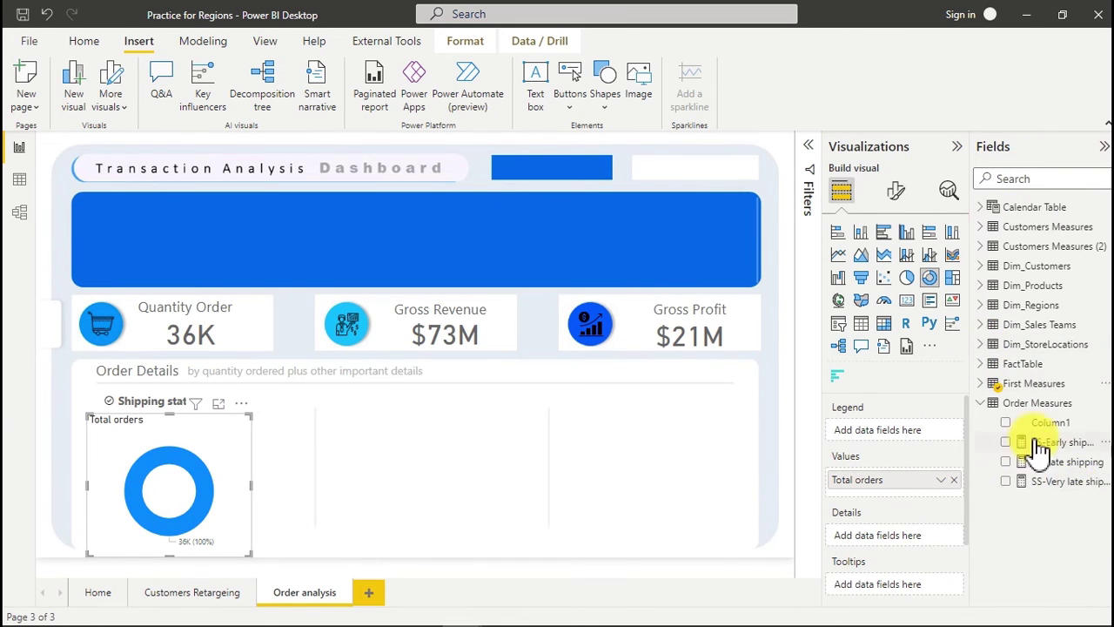
click(983, 405)
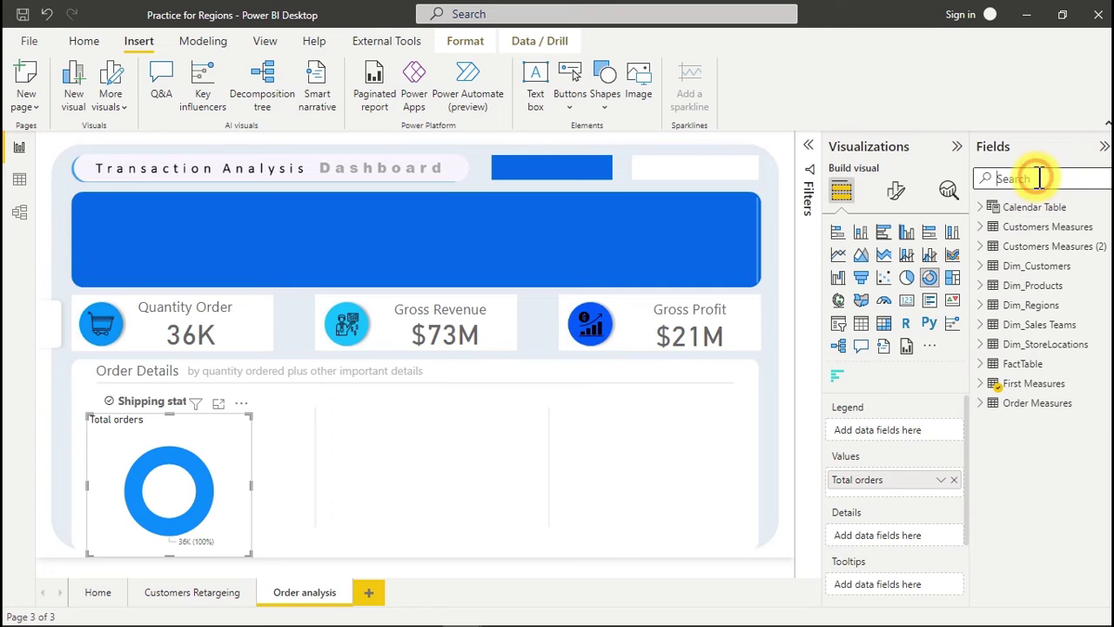
text(shipp)
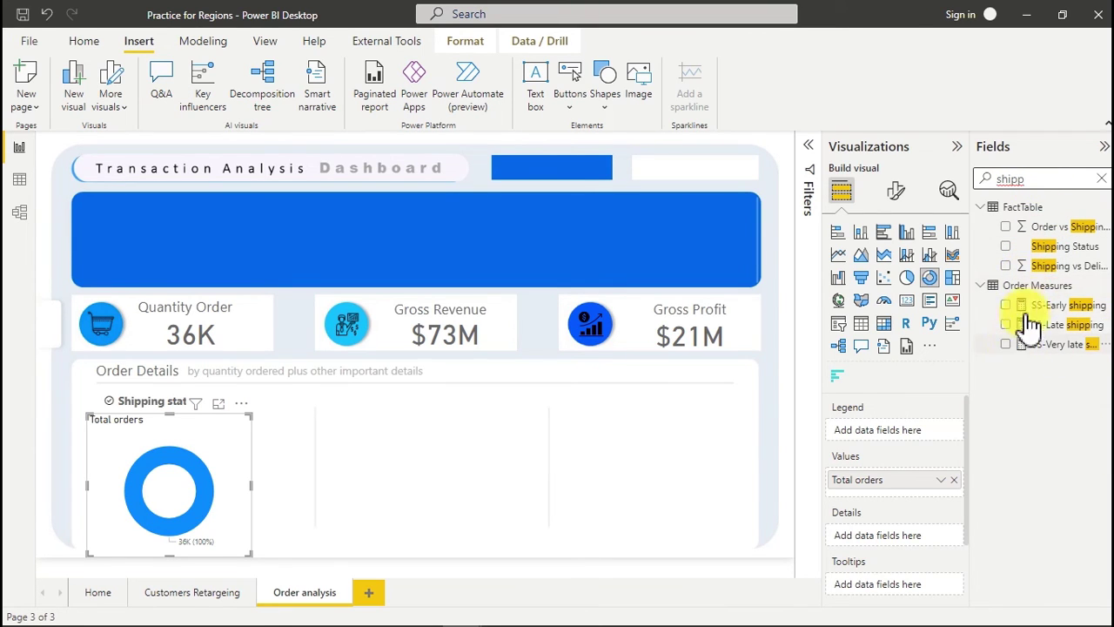
click(1006, 247)
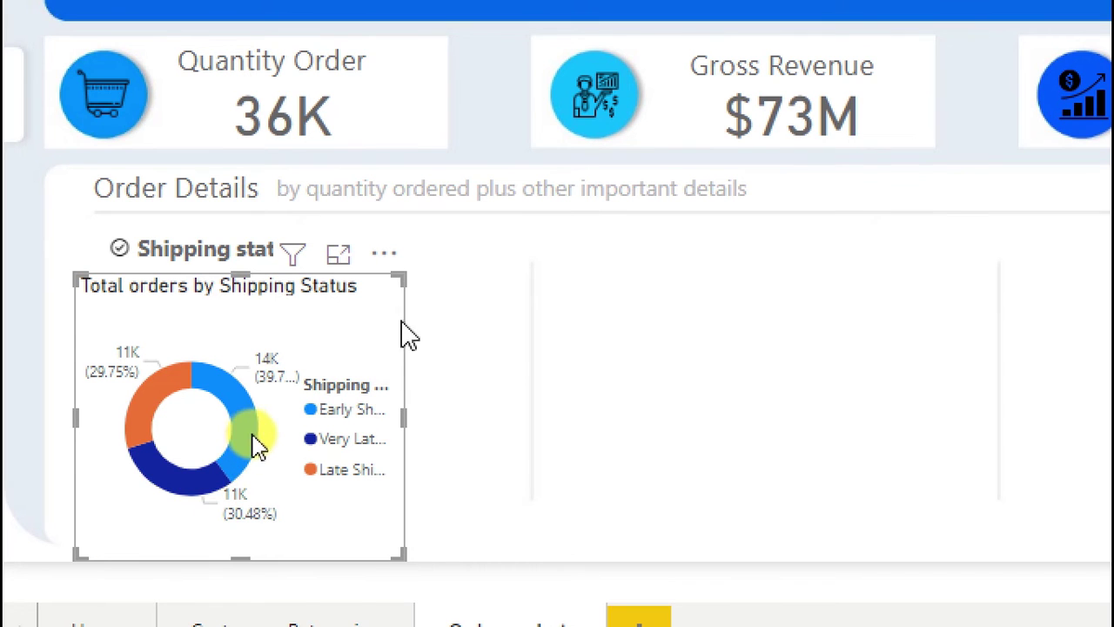
- Examine the donut chart's slices and shipping status legend in focus mode, and return to the report
drag(405, 279, 736, 79)
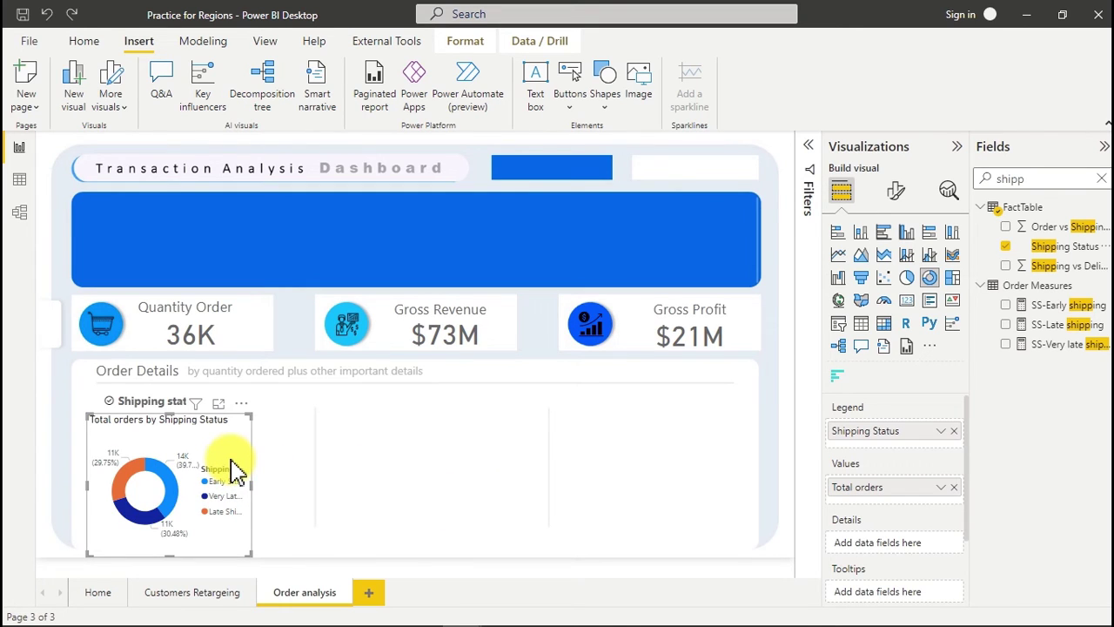
click(219, 405)
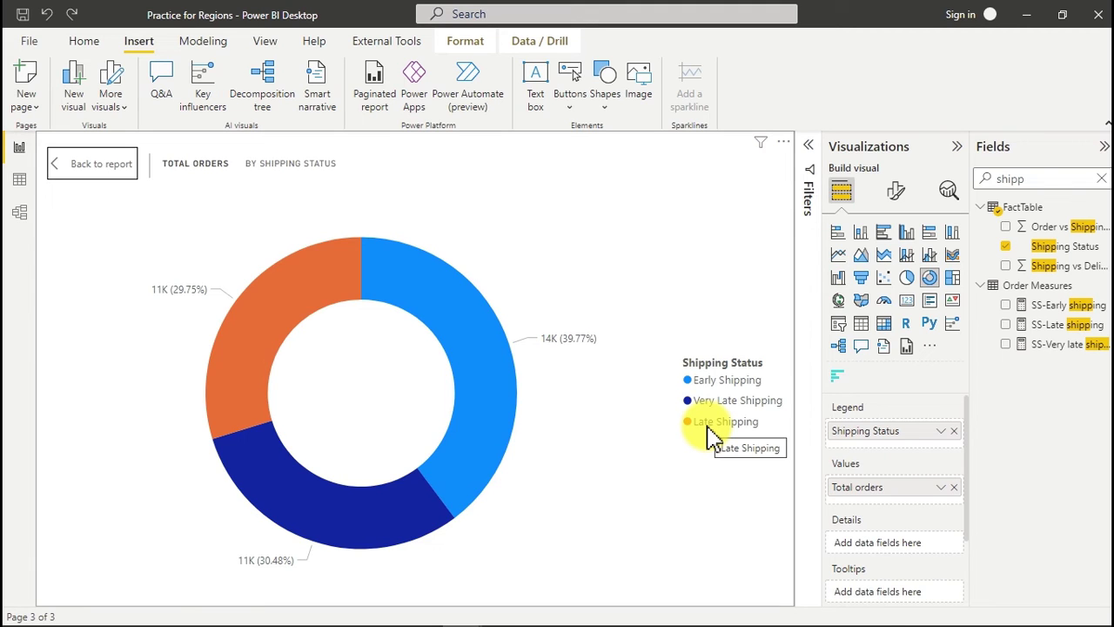
click(99, 167)
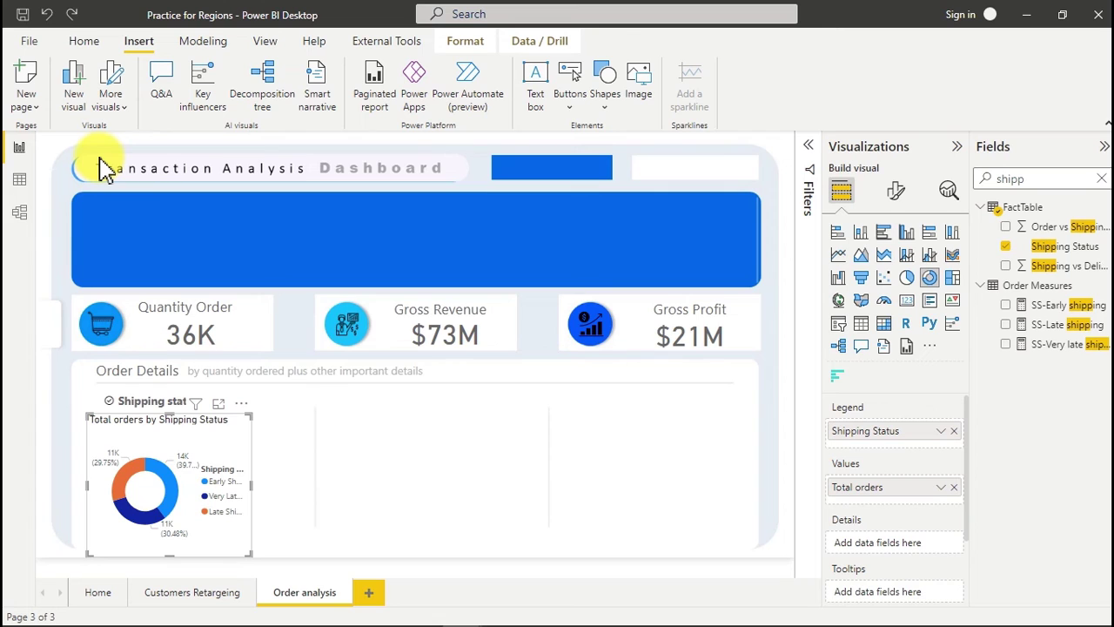
- Turn off the donut chart's legend, title and background
click(897, 192)
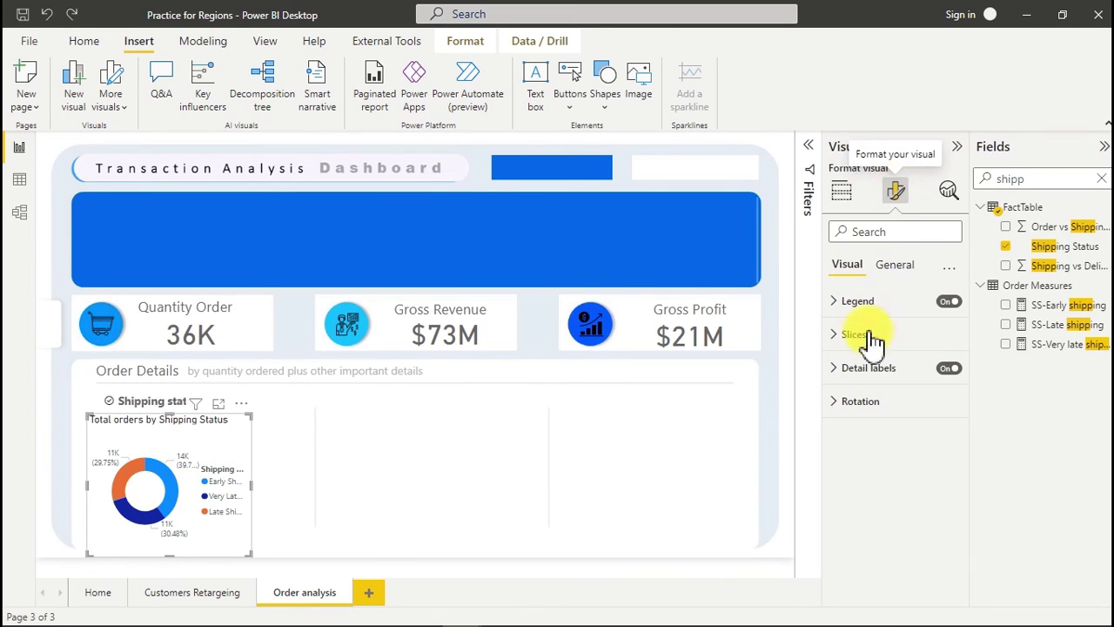
click(949, 301)
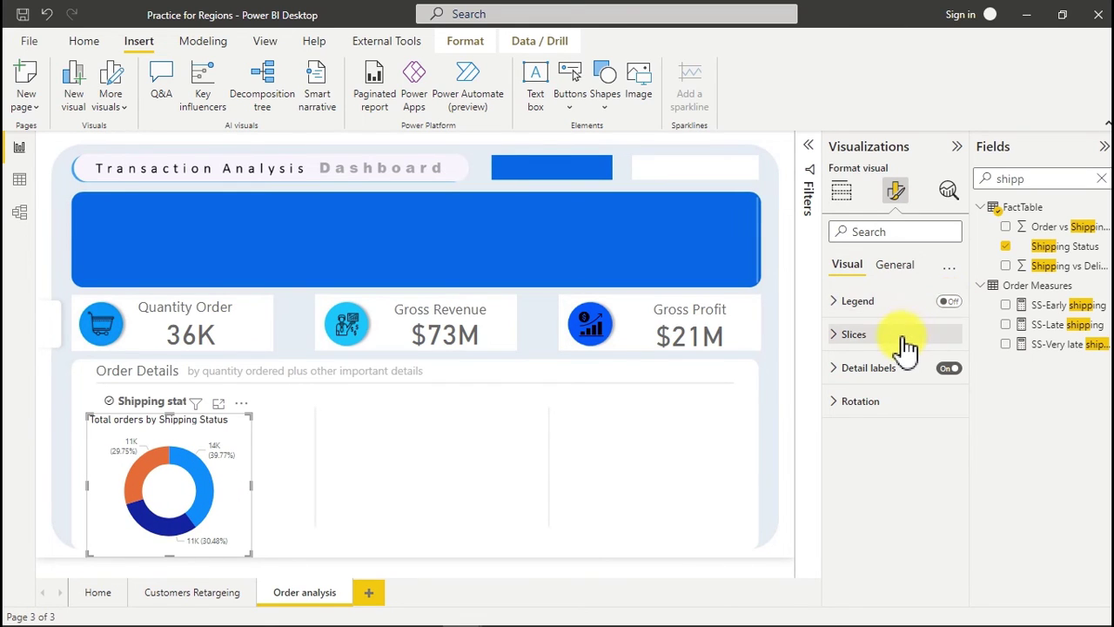
click(897, 265)
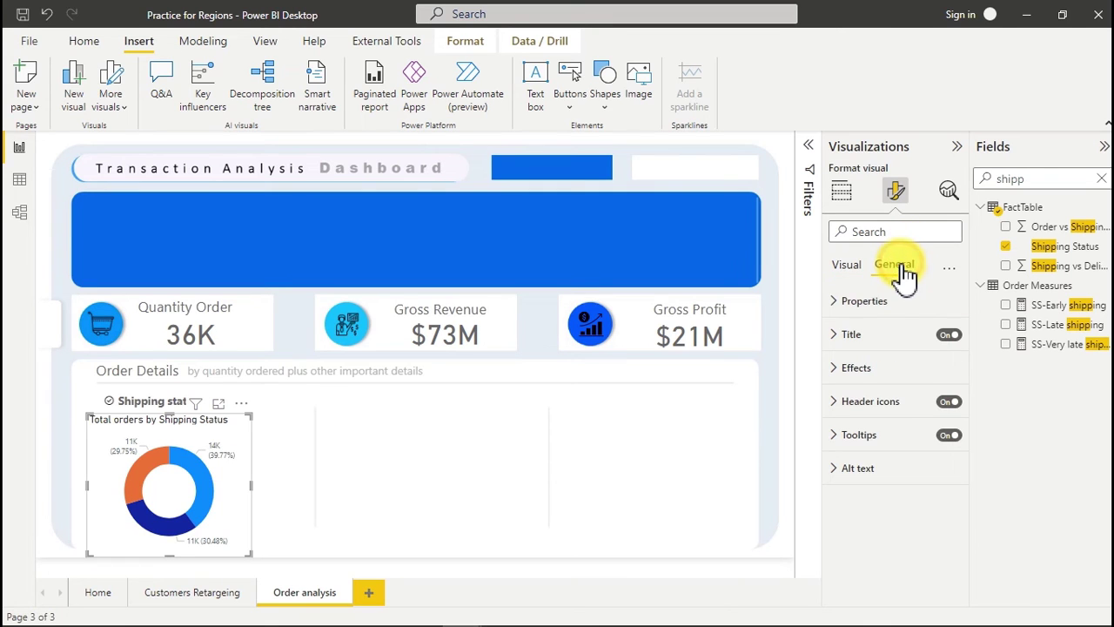
click(942, 335)
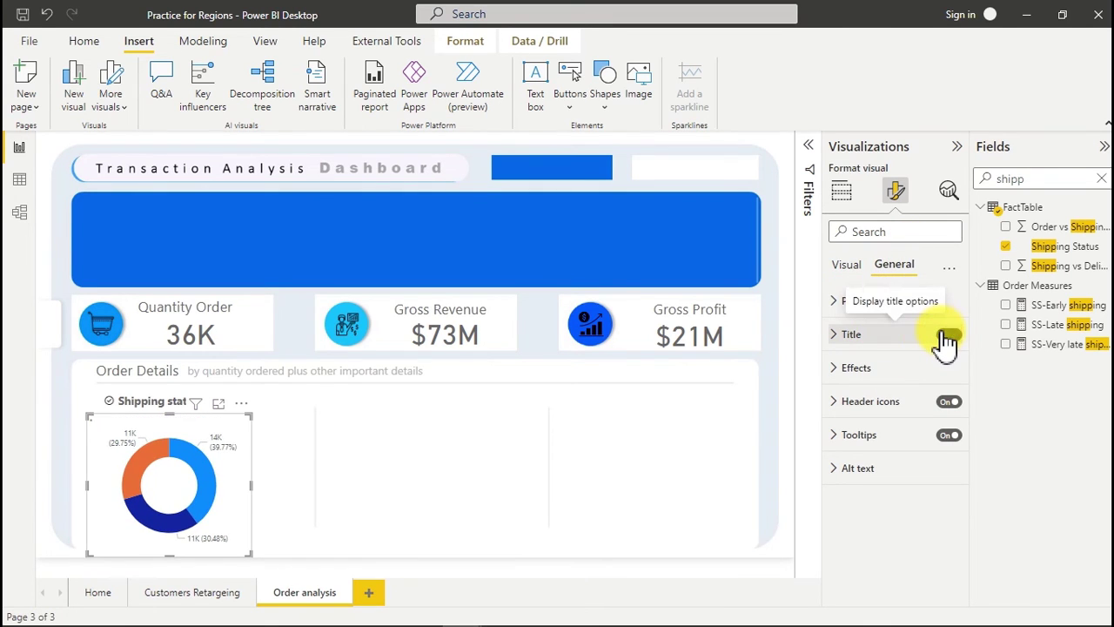
click(867, 370)
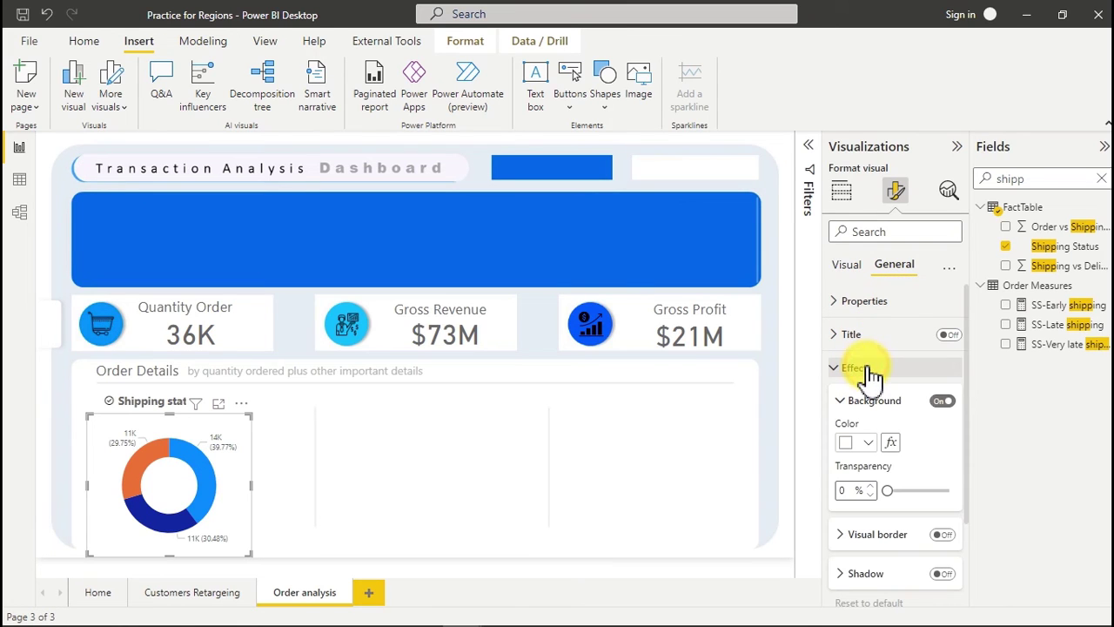
click(942, 401)
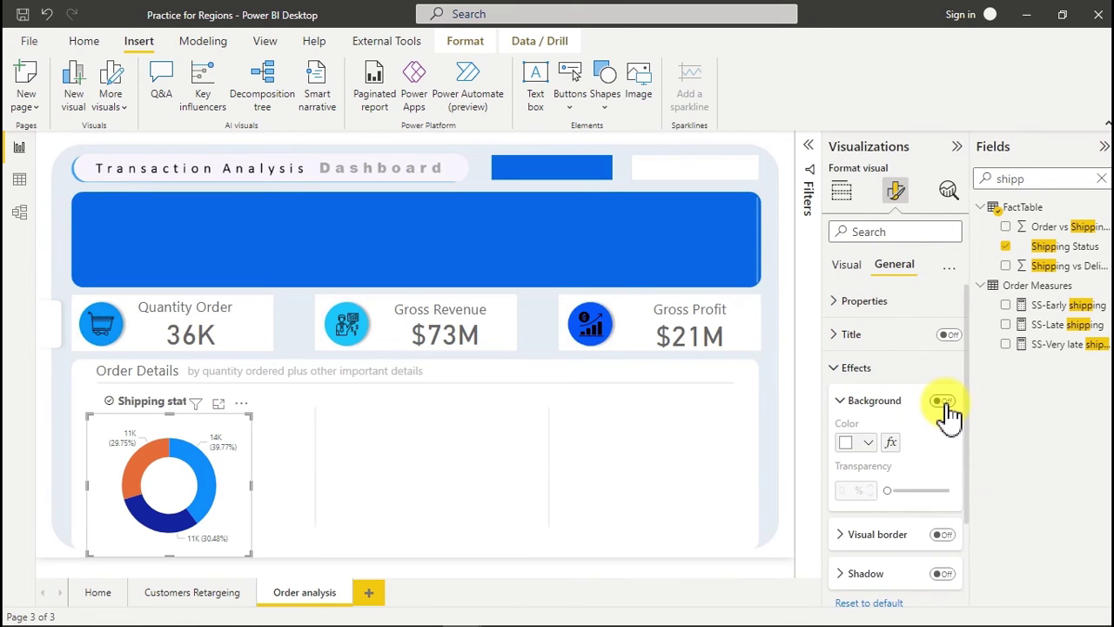
- Turn off the donut chart's detail labels and extend its frame leftward beyond the edge of the Order Details panel
click(846, 265)
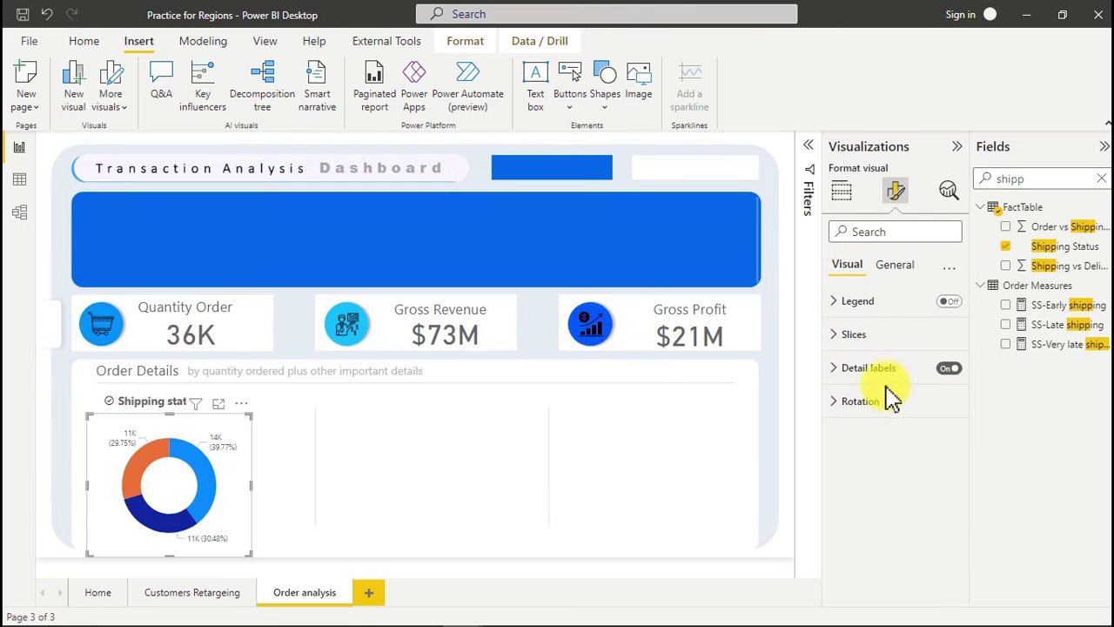
click(948, 370)
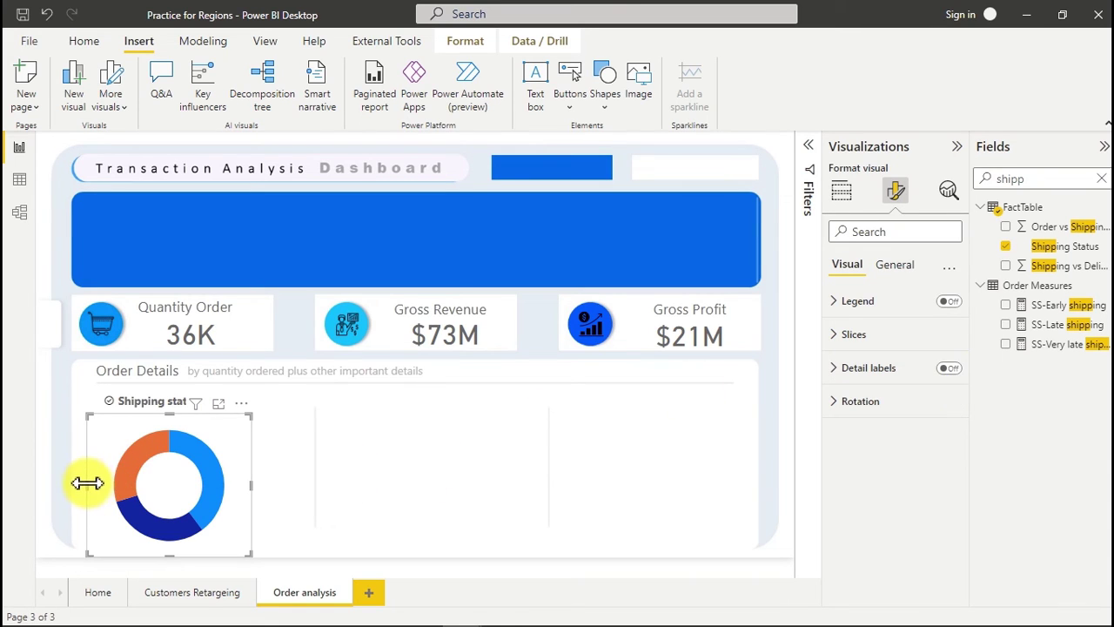
drag(87, 483, 48, 484)
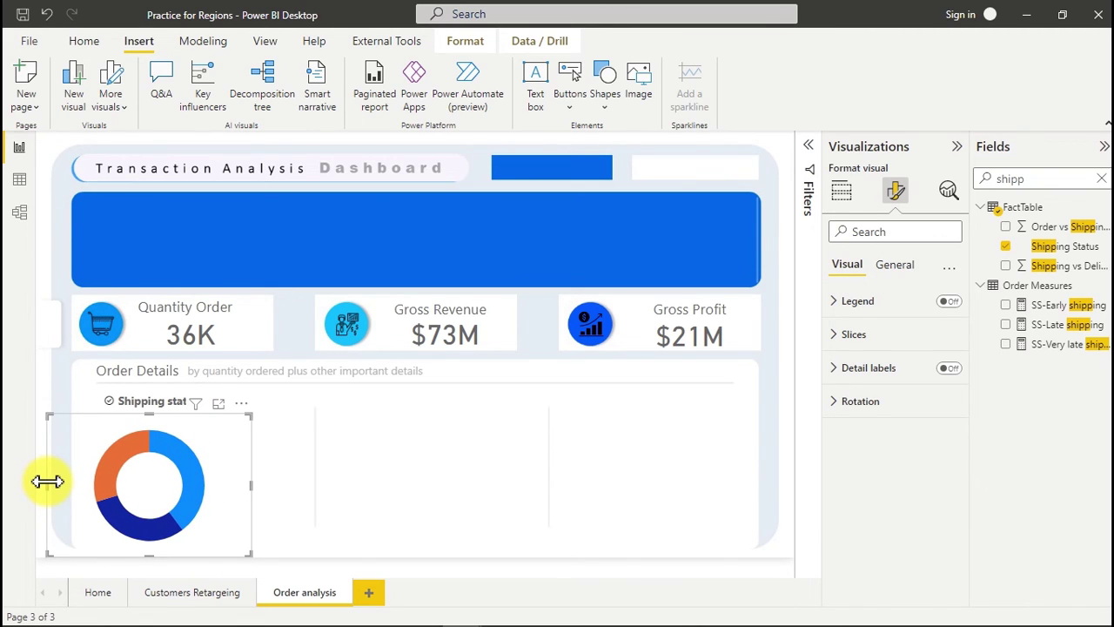
click(352, 475)
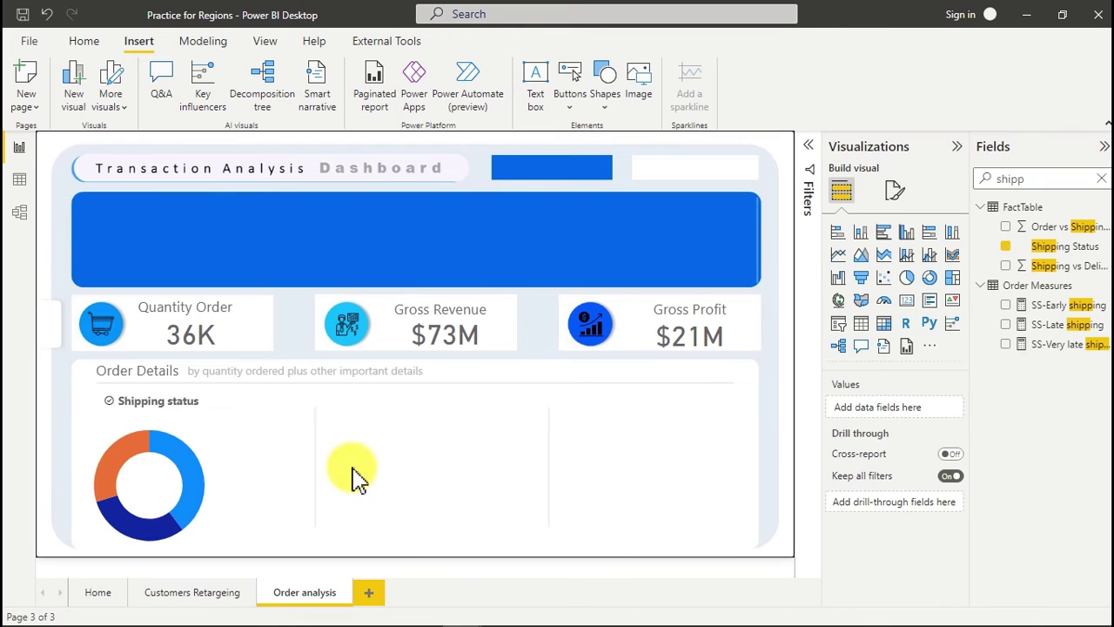
- Duplicate the Gross Revenue text box and place the copy beside the shipping status donut chart in Order Details
click(409, 304)
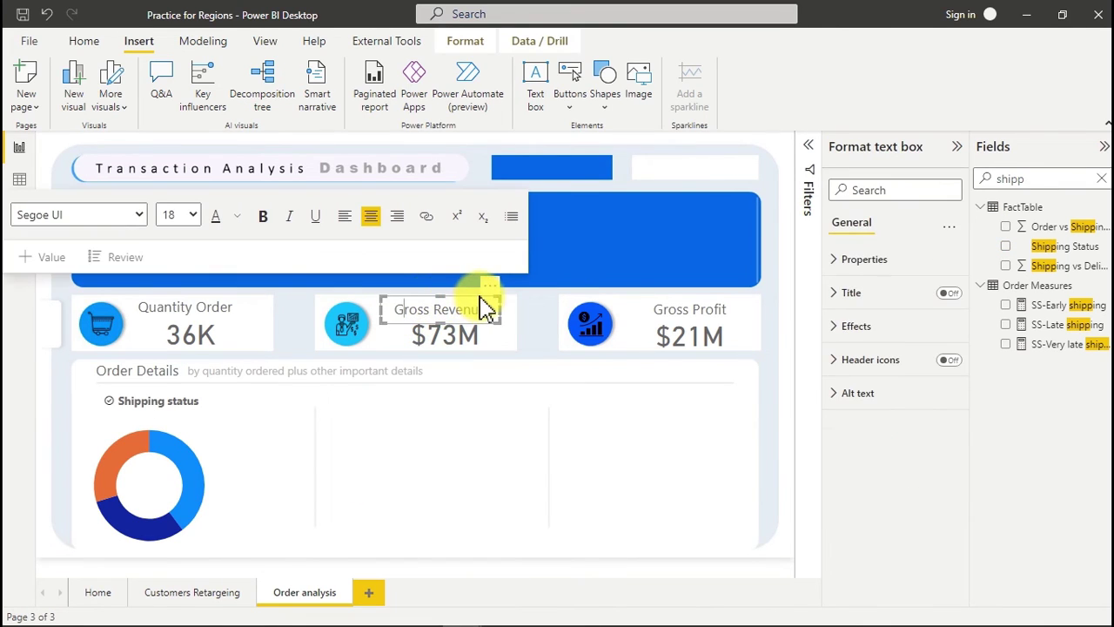
click(485, 309)
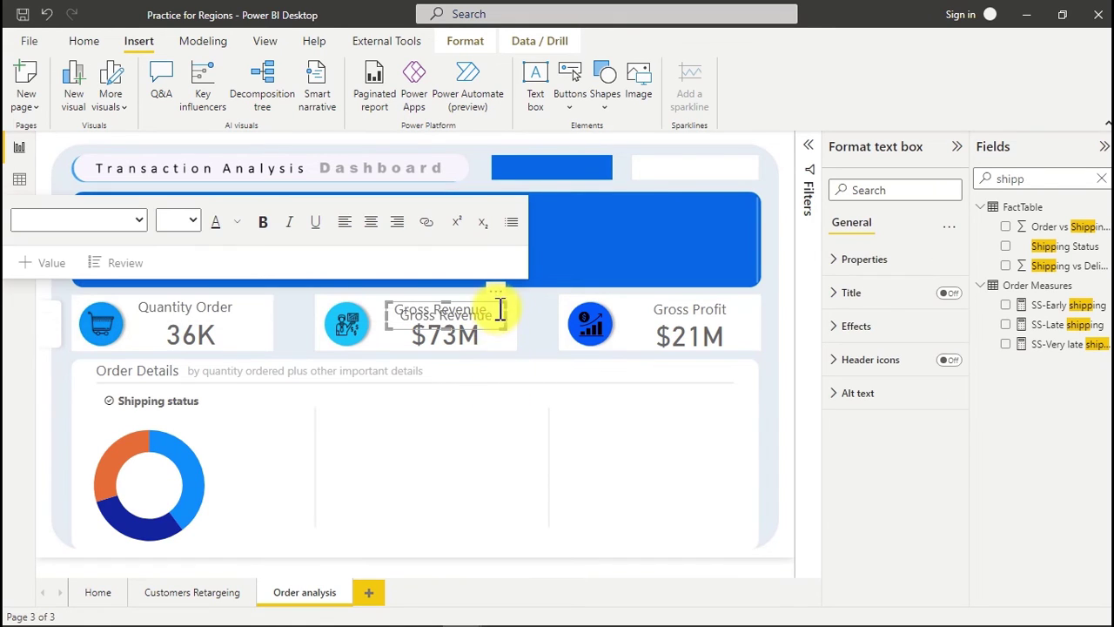
drag(497, 310, 322, 433)
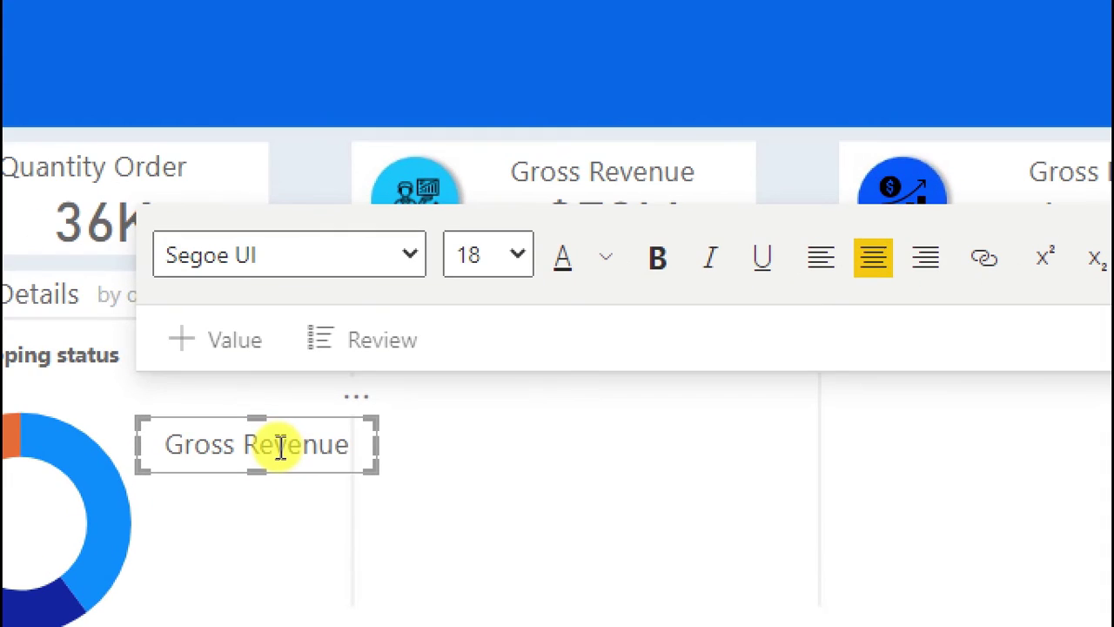
- Replace the copied text box's text with "Late shipping" and set its font size to 14
triple_click(280, 448)
text(V)
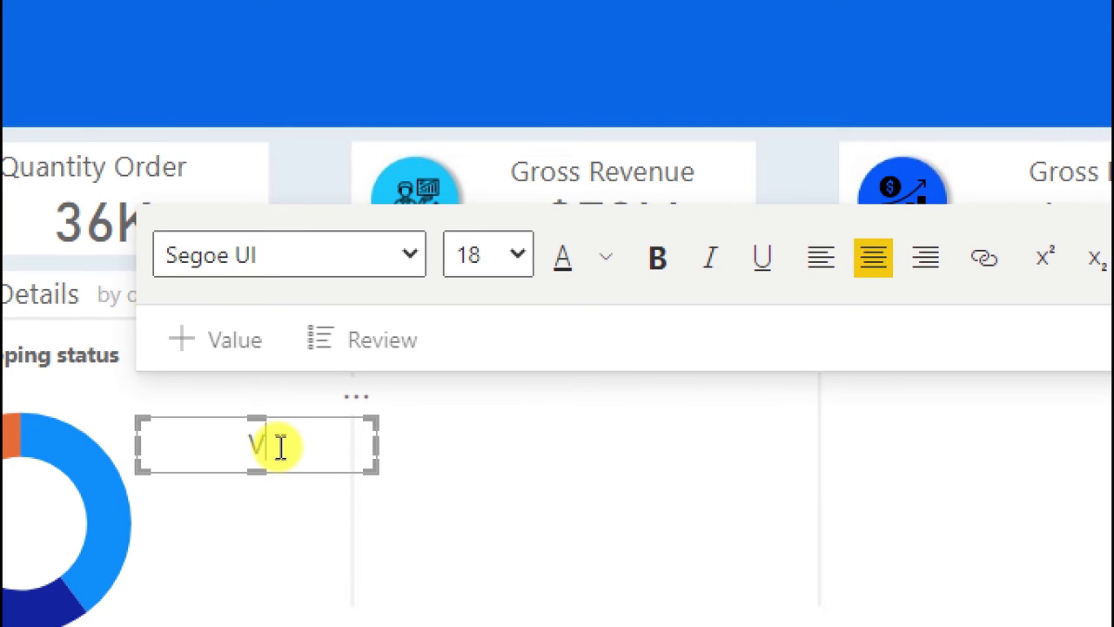
double_click(280, 449)
text(Late shipping)
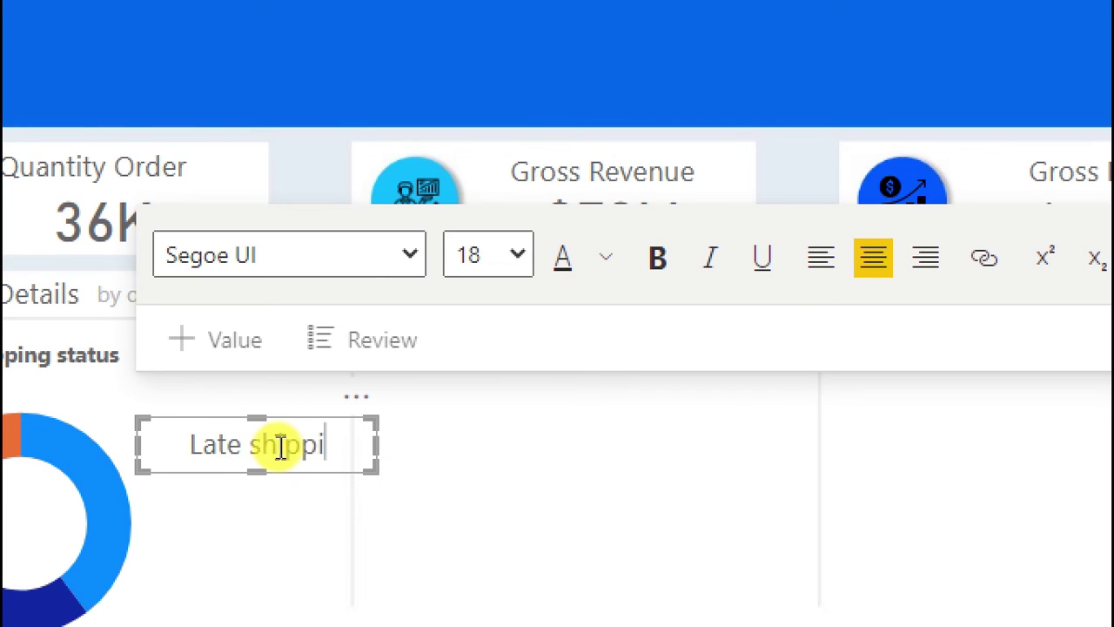
triple_click(280, 449)
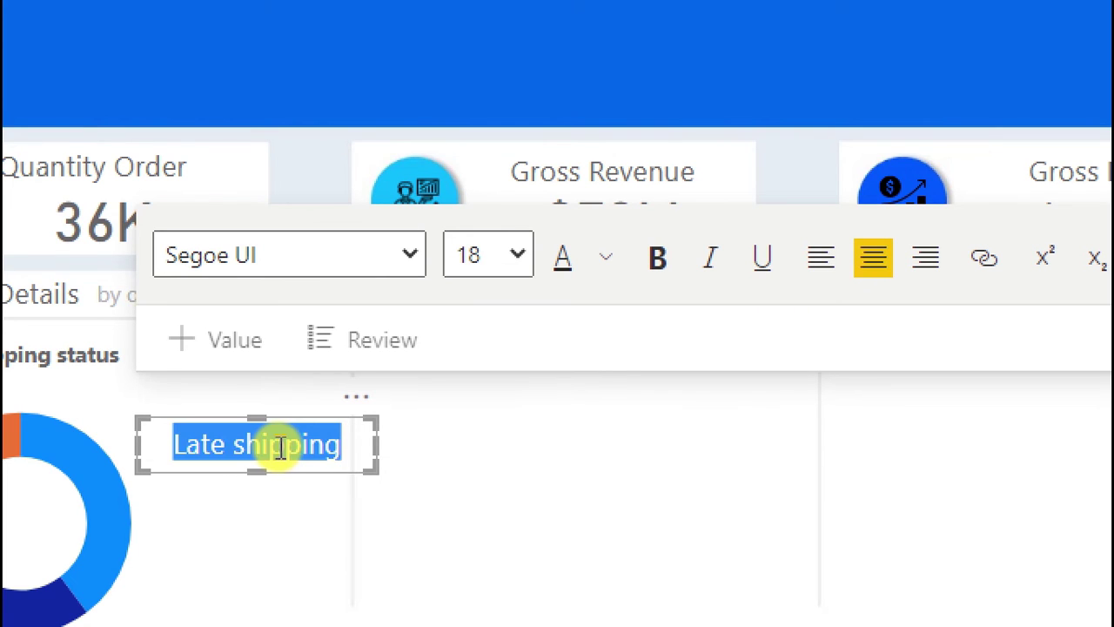
click(520, 261)
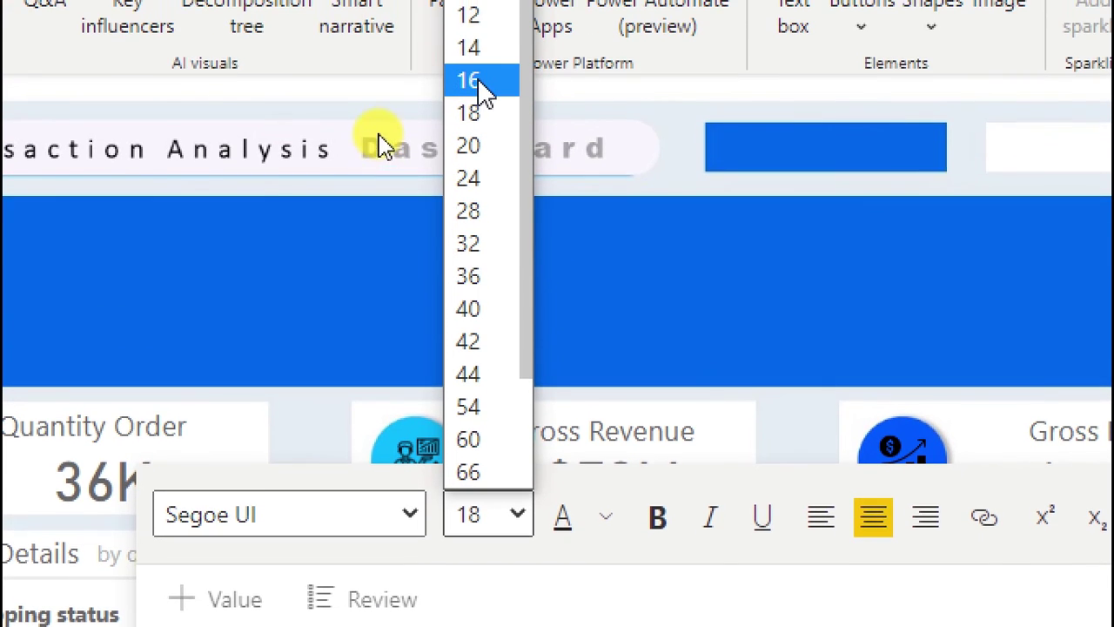
click(475, 48)
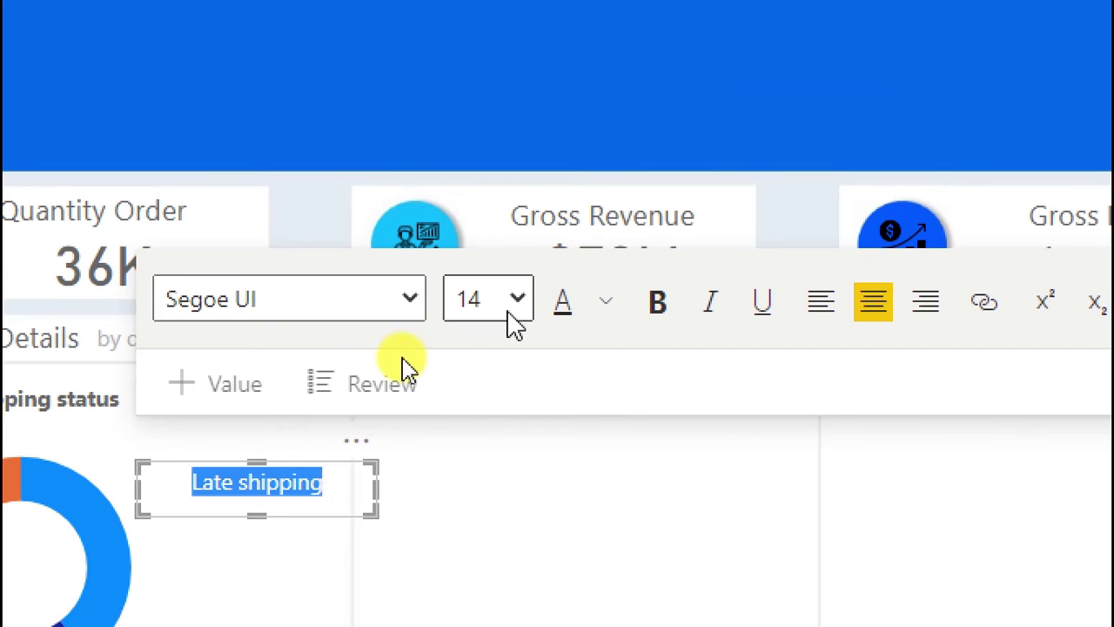
- Try a light gray font color on the Late shipping label
click(608, 304)
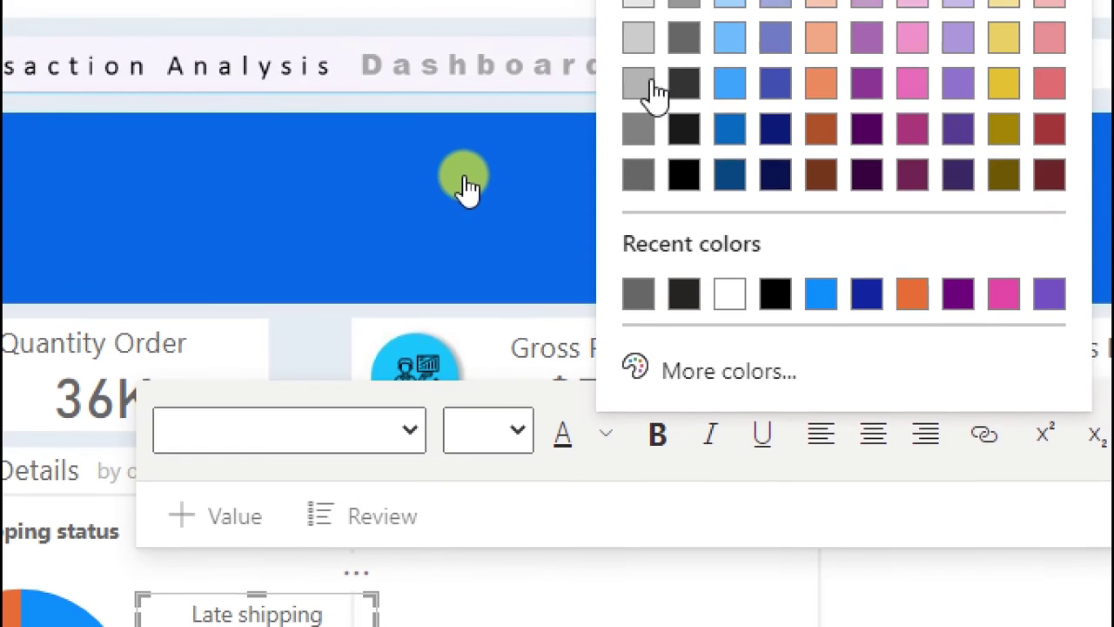
click(644, 84)
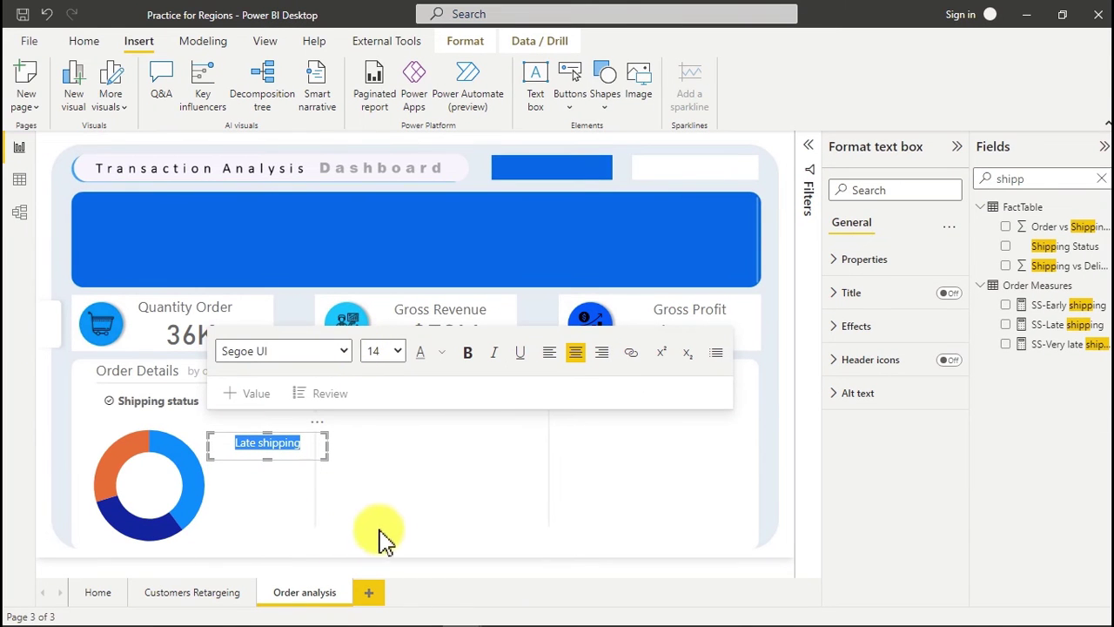
click(406, 528)
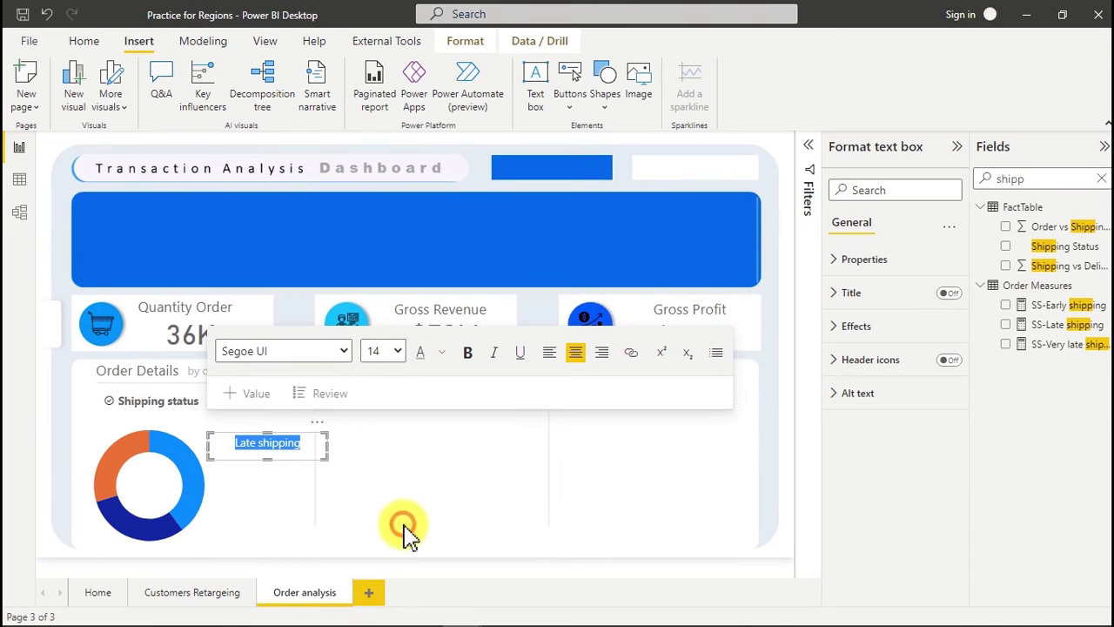
- Change the font color of the Late shipping label to dark gray
click(290, 442)
triple_click(288, 442)
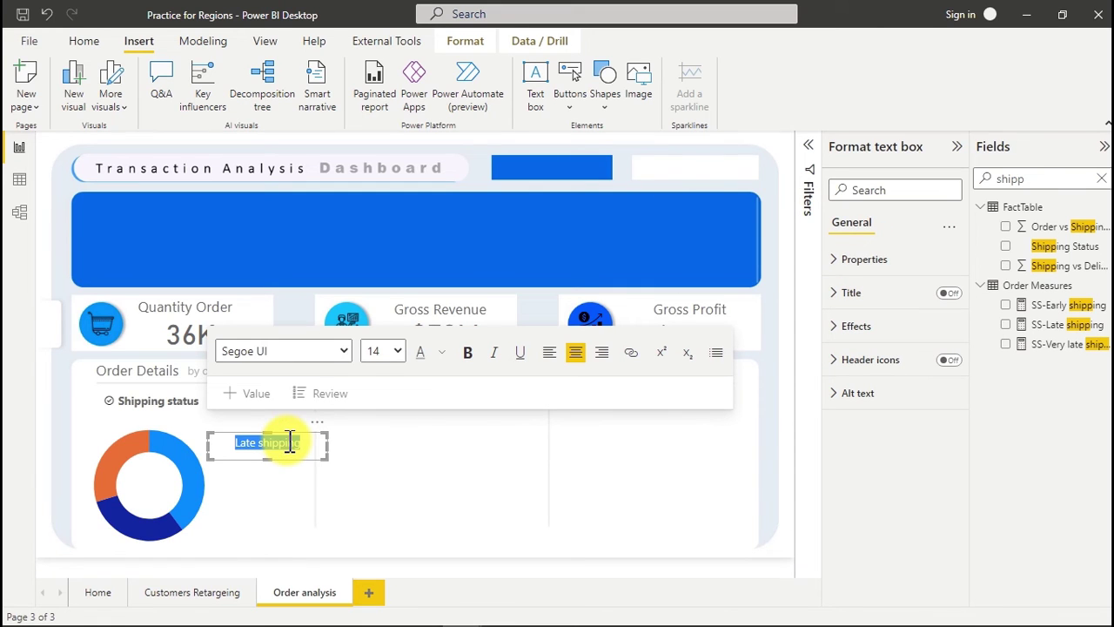
click(438, 362)
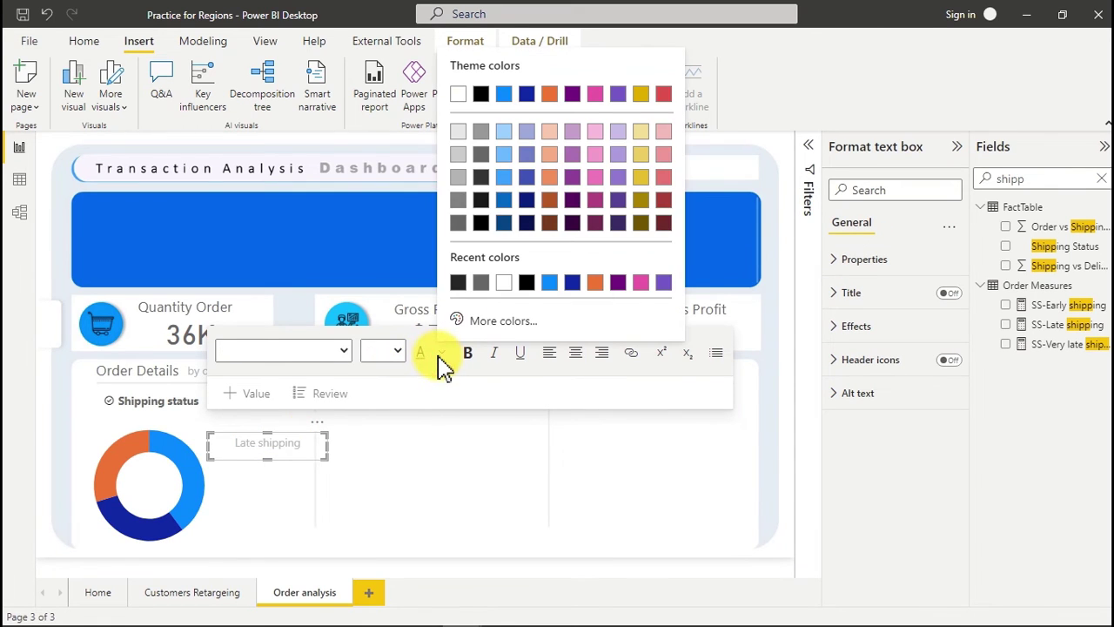
click(482, 176)
click(422, 456)
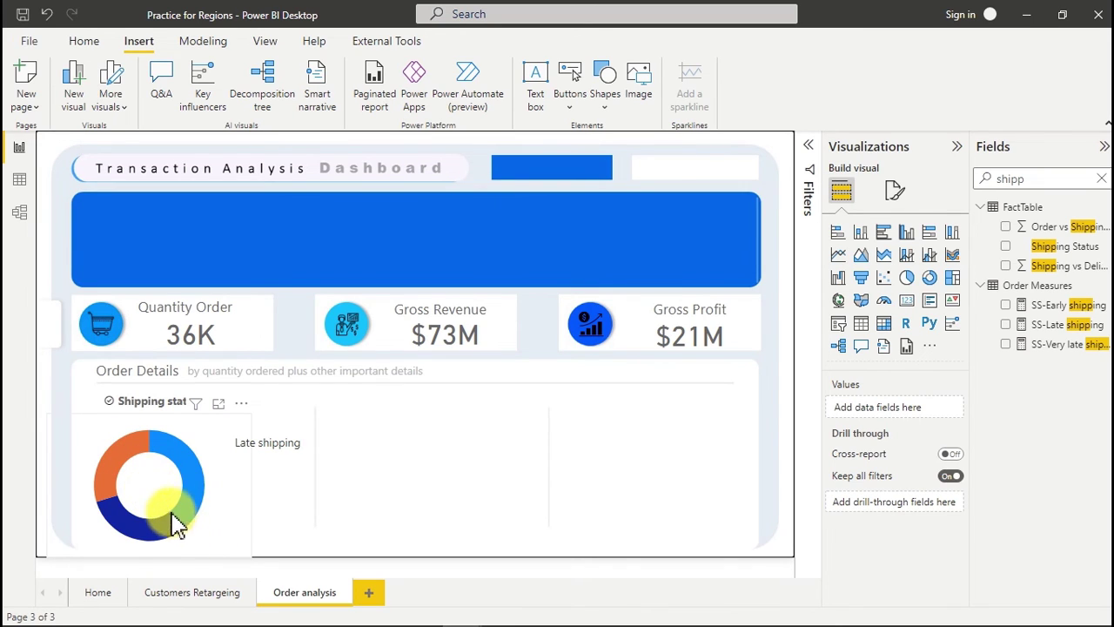
- Set the donut chart's Late Shipping slice color to light blue
click(222, 522)
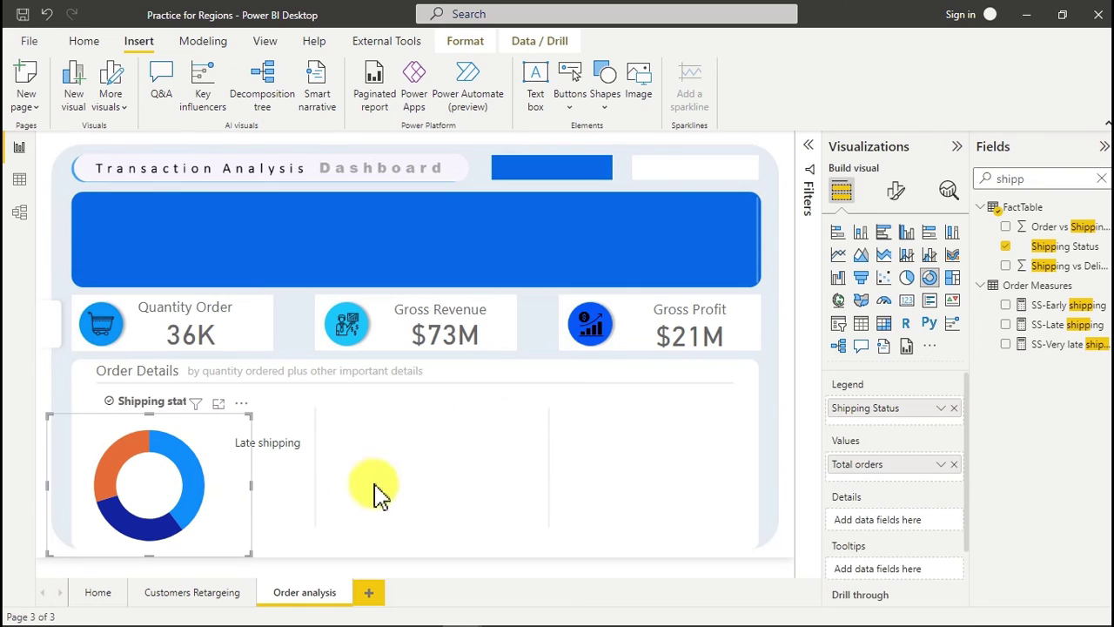
click(902, 198)
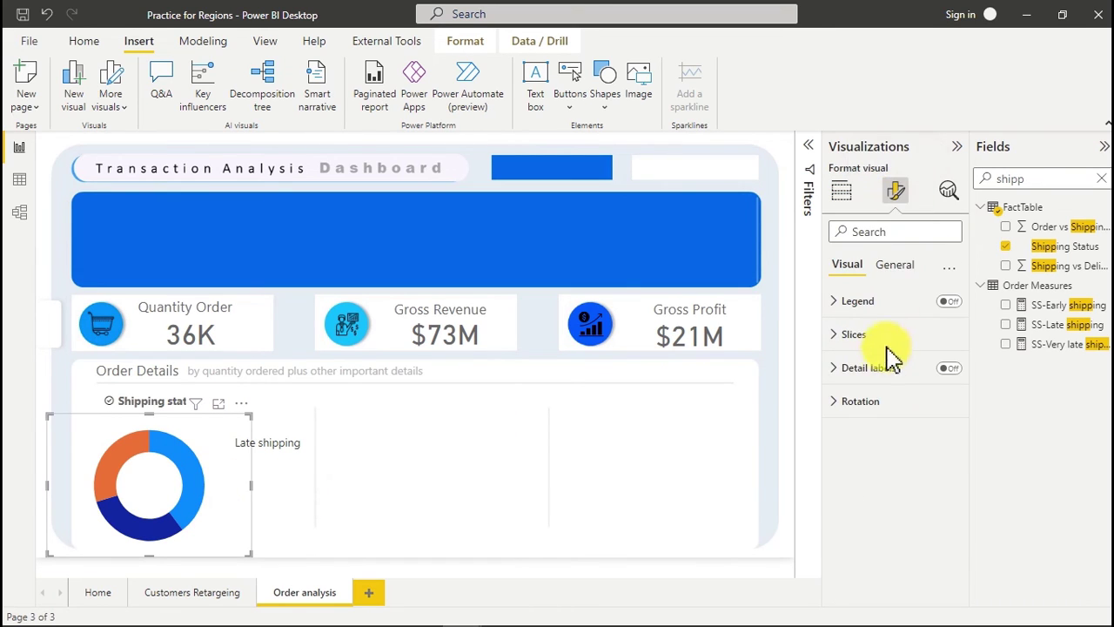
click(862, 336)
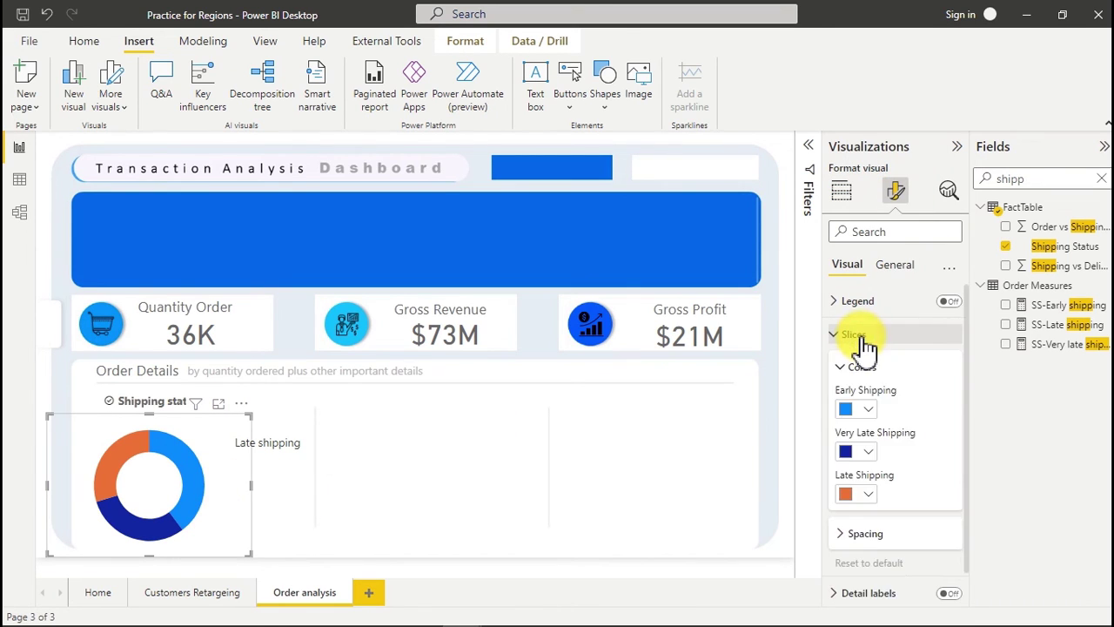
click(866, 496)
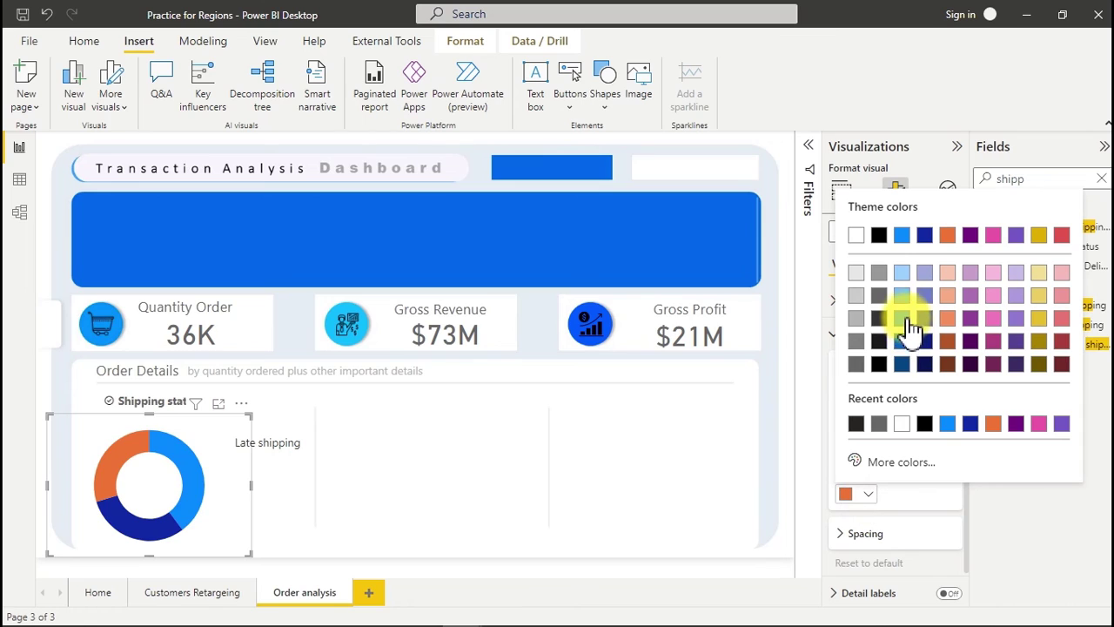
click(903, 274)
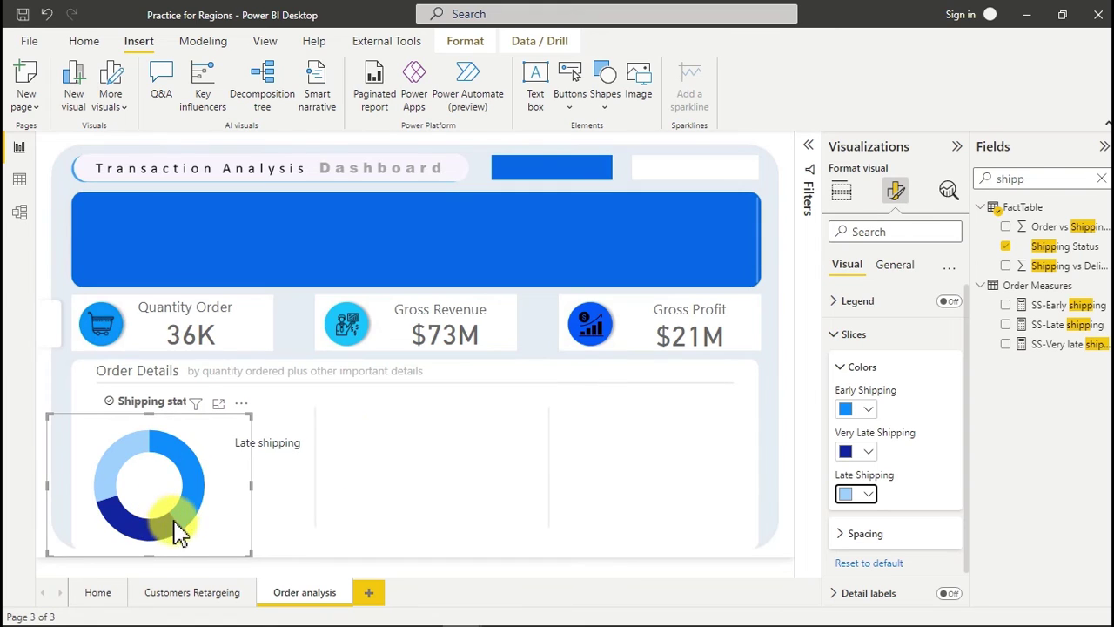
click(357, 466)
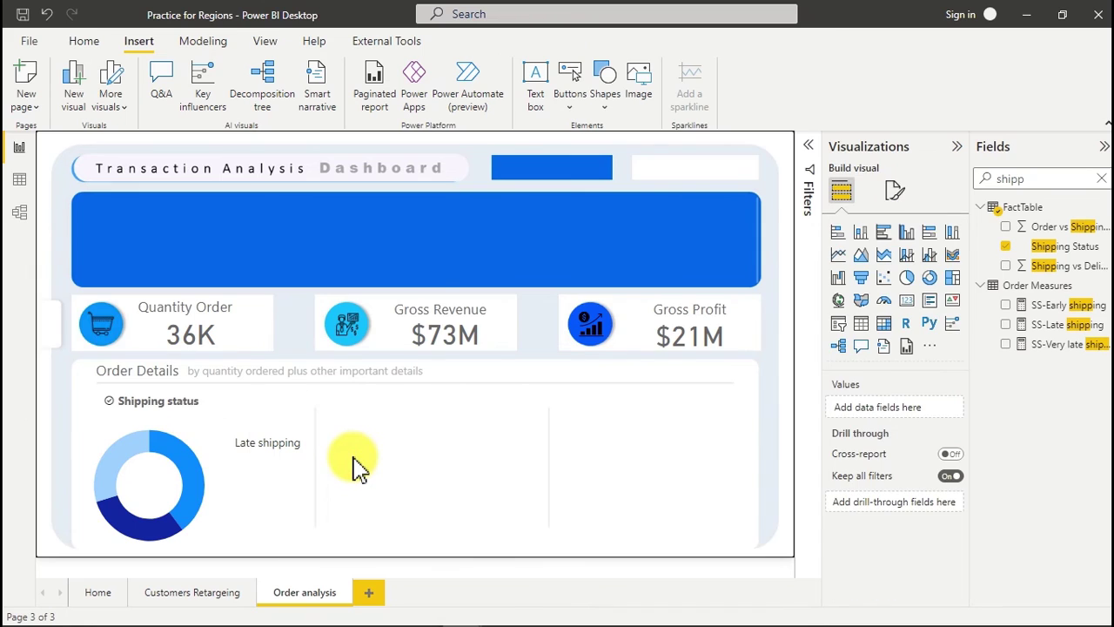
- Insert an oval shape and shrink it to a small dot in the middle column of Order Details, dismissing the virus protection notification
click(605, 105)
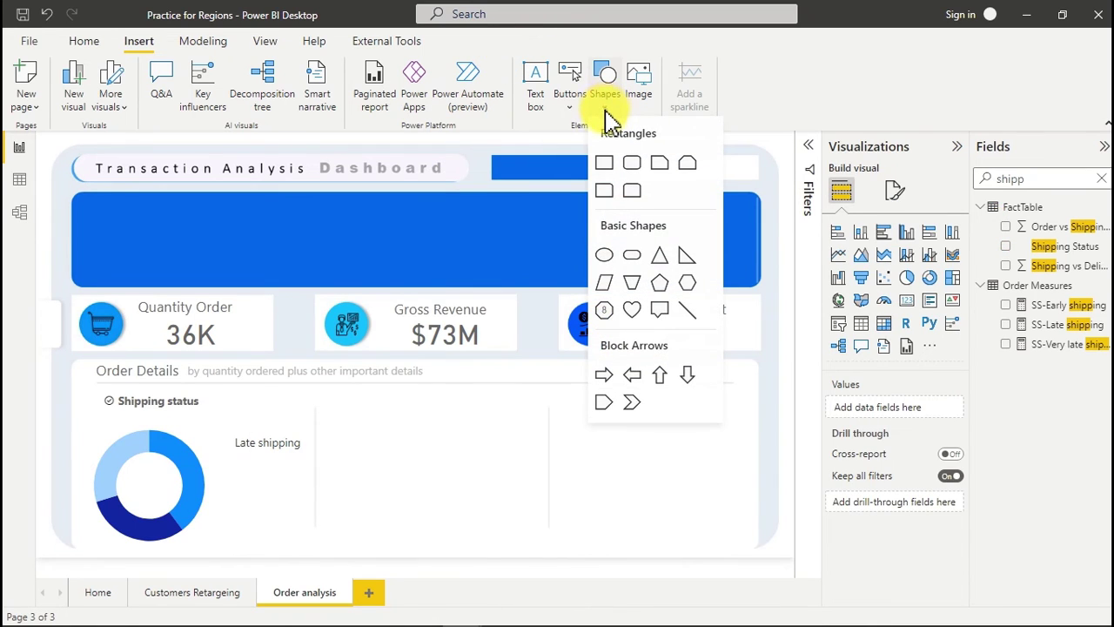
click(606, 249)
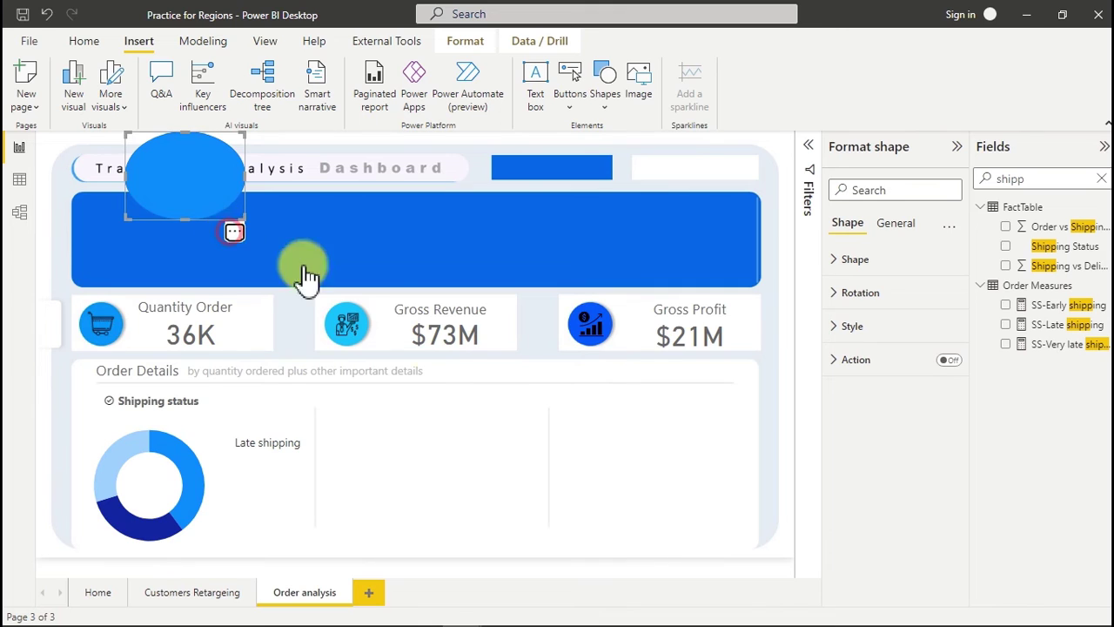
drag(304, 274, 485, 493)
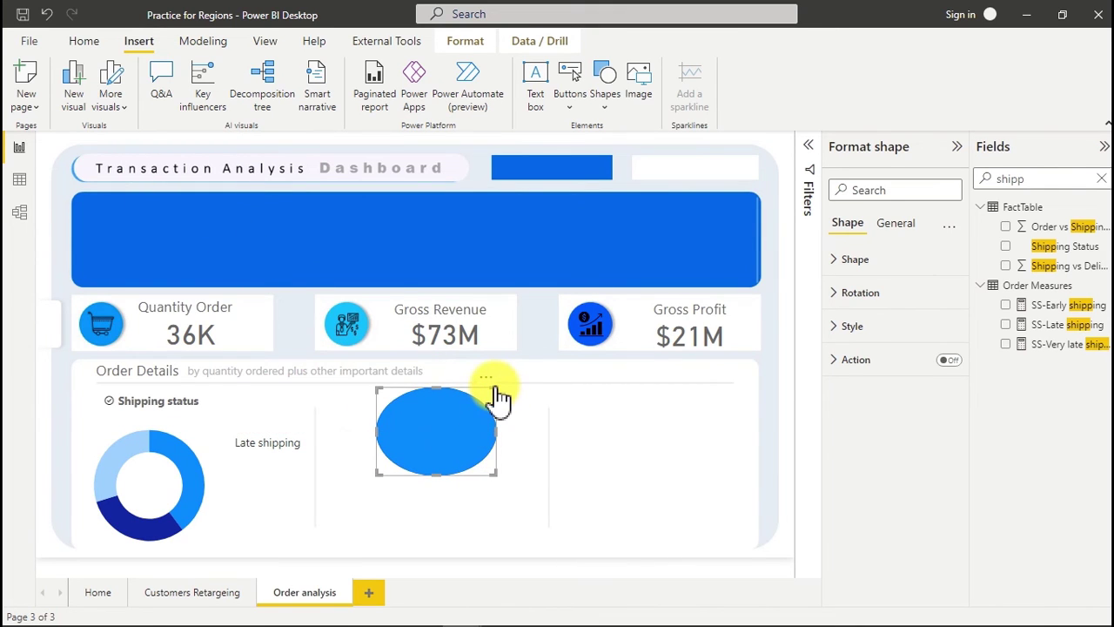
drag(492, 386, 396, 472)
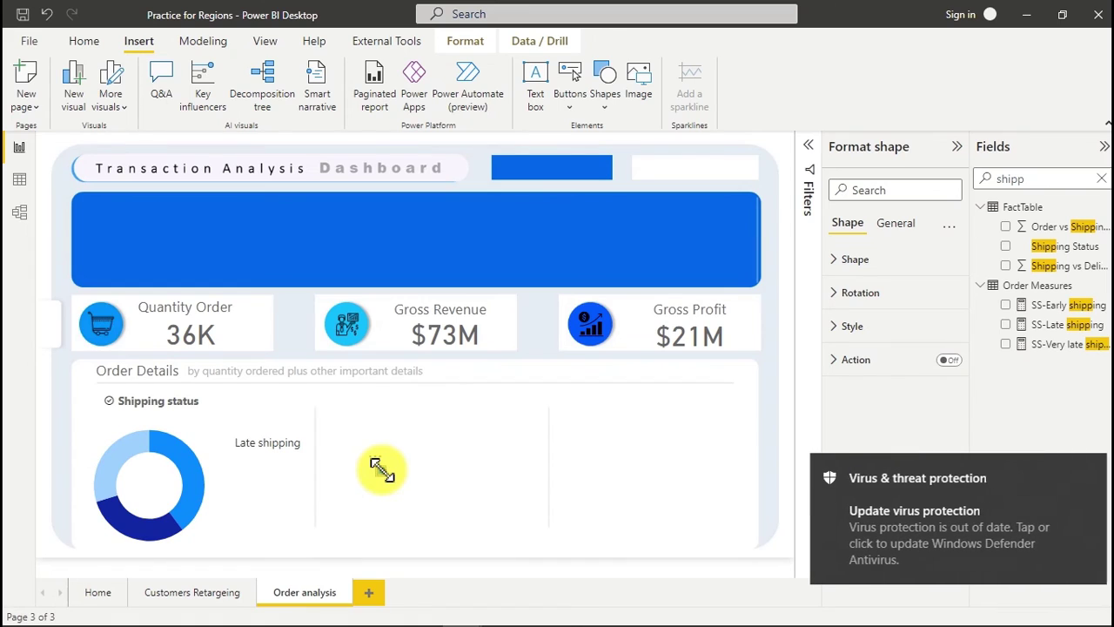
click(1089, 470)
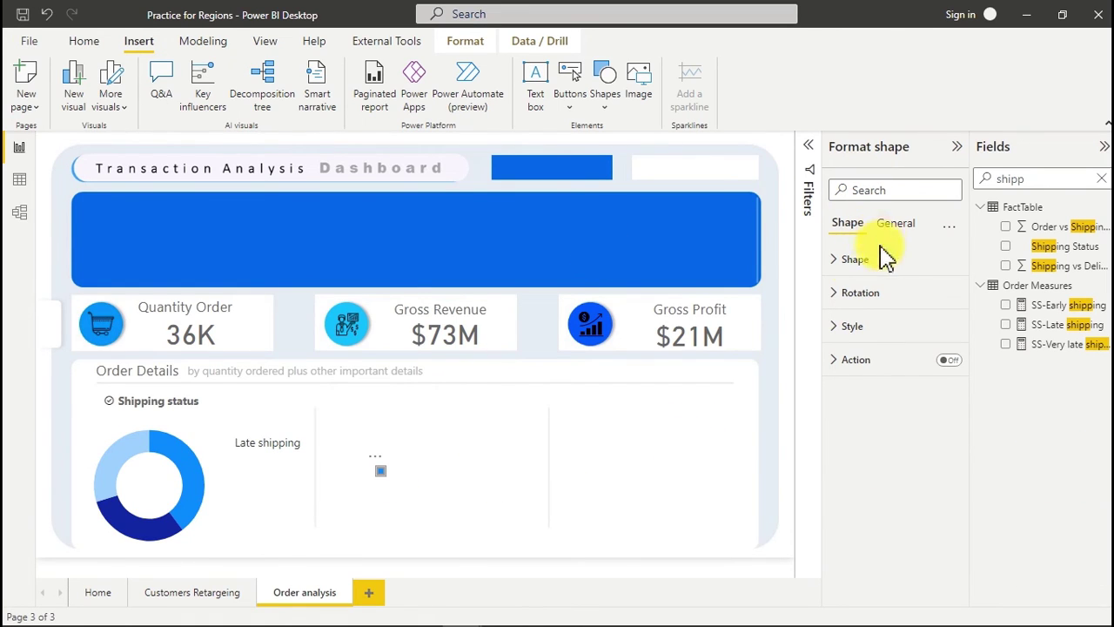
- Fill the small dot with the light blue of the Late Shipping slice and turn off its border
click(859, 327)
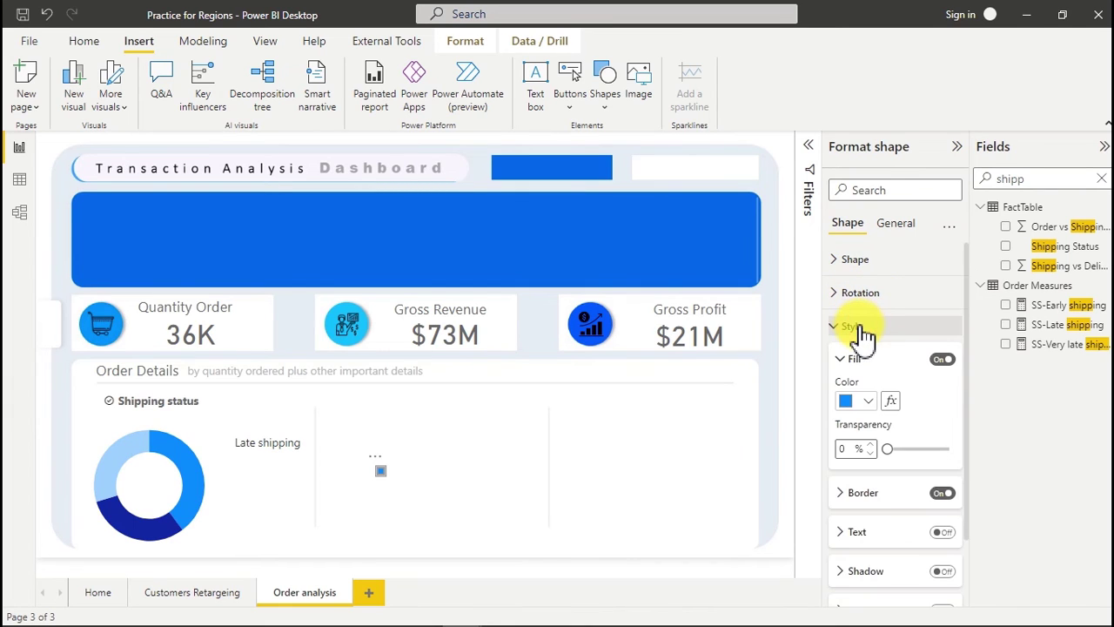
click(869, 402)
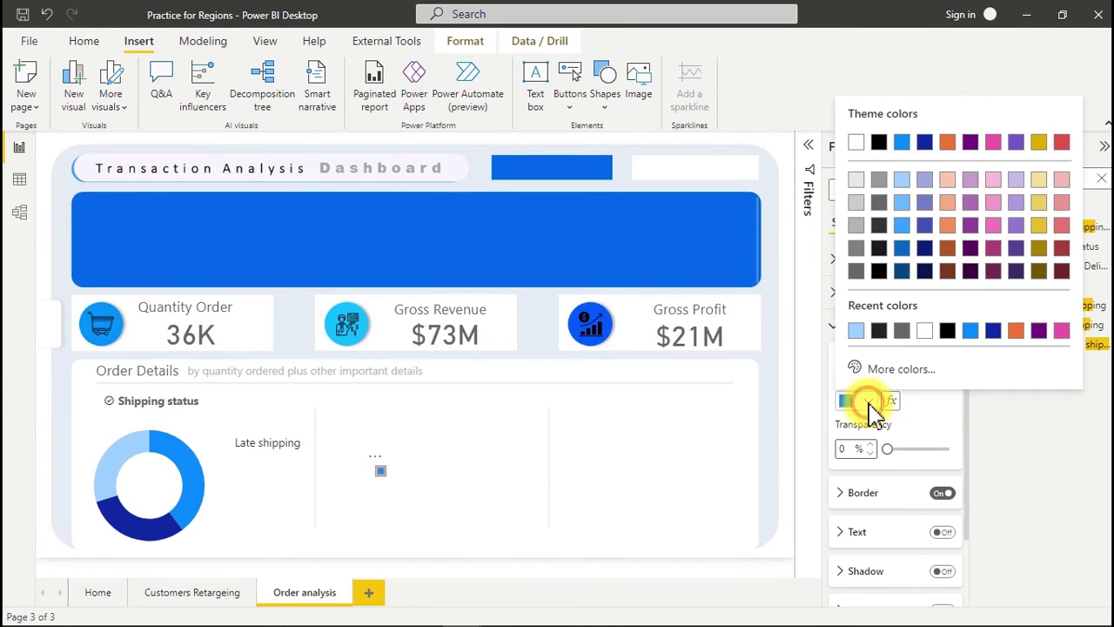
click(857, 331)
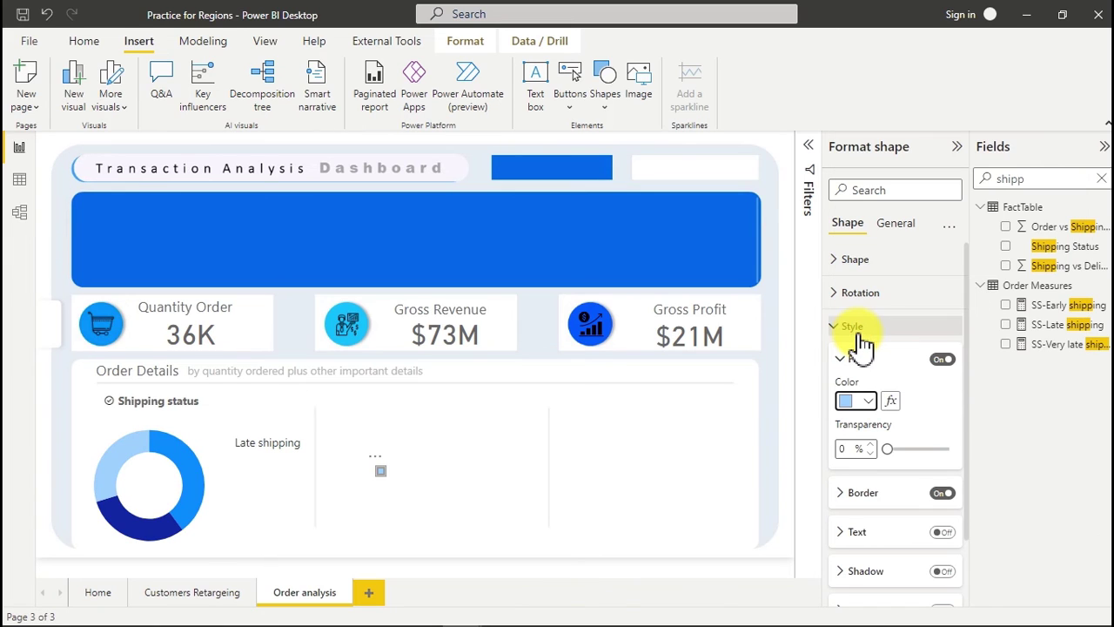
mouse_move(116, 479)
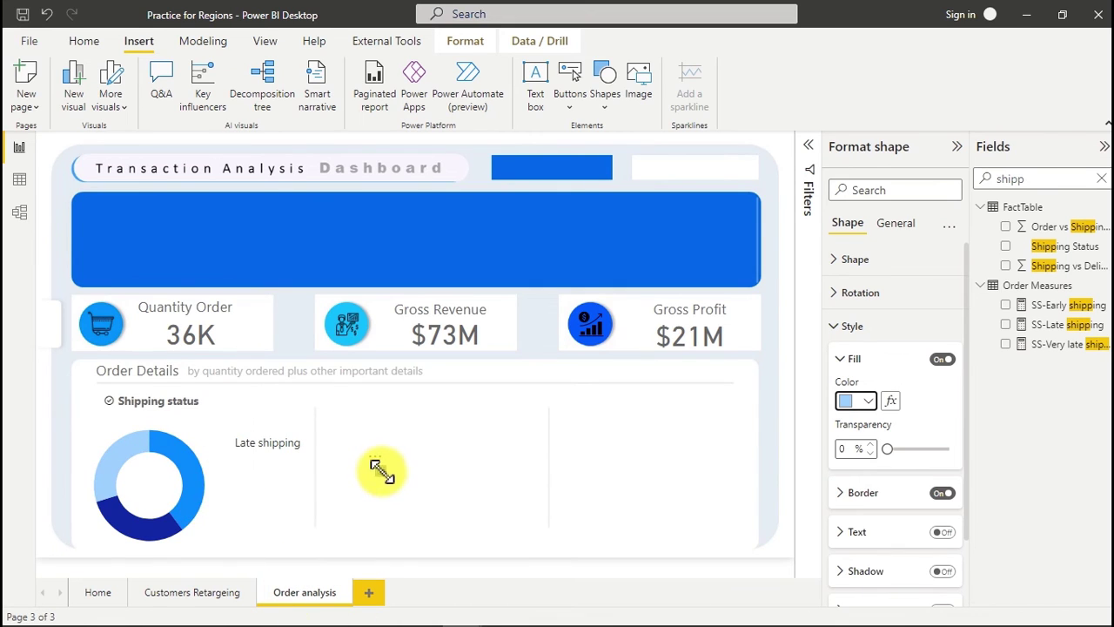
click(944, 493)
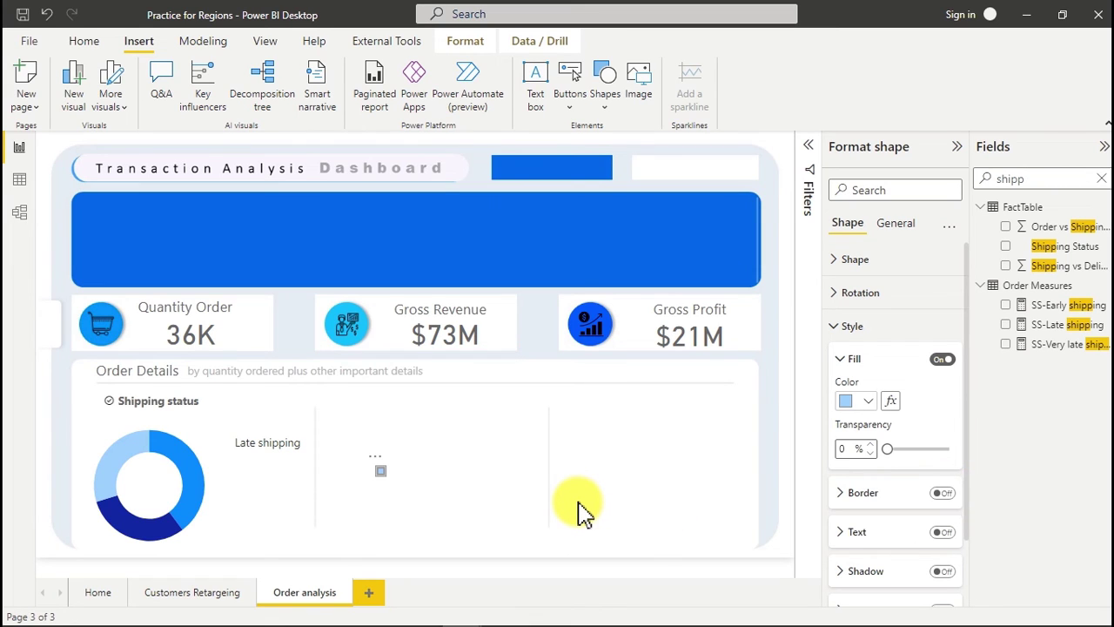
click(467, 499)
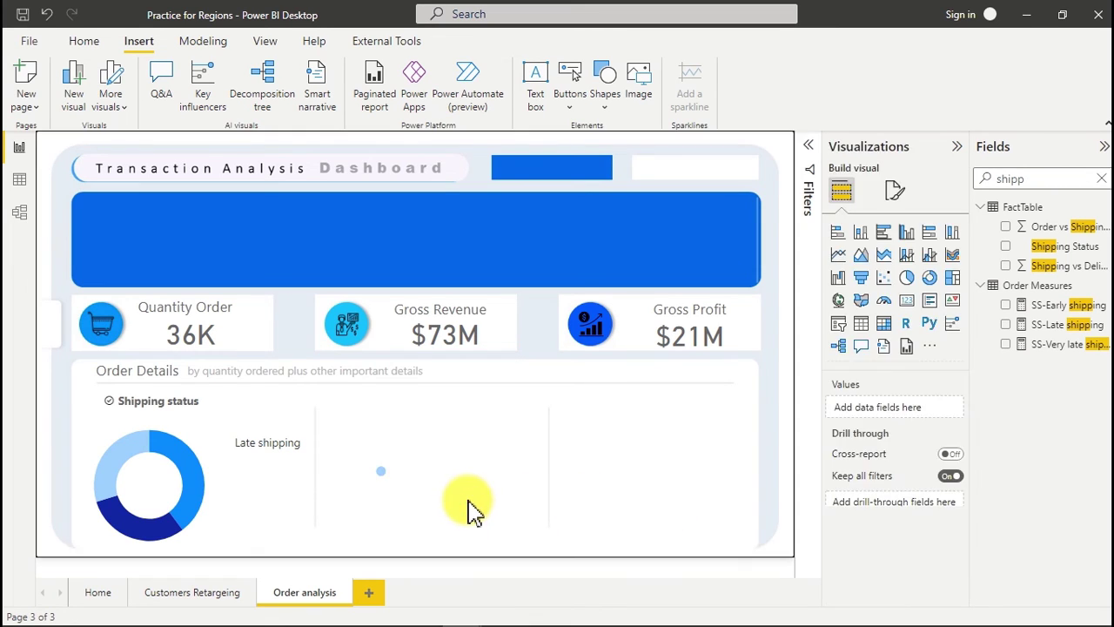
- Duplicate the light blue dot and place the copy directly before the Late shipping label
click(379, 471)
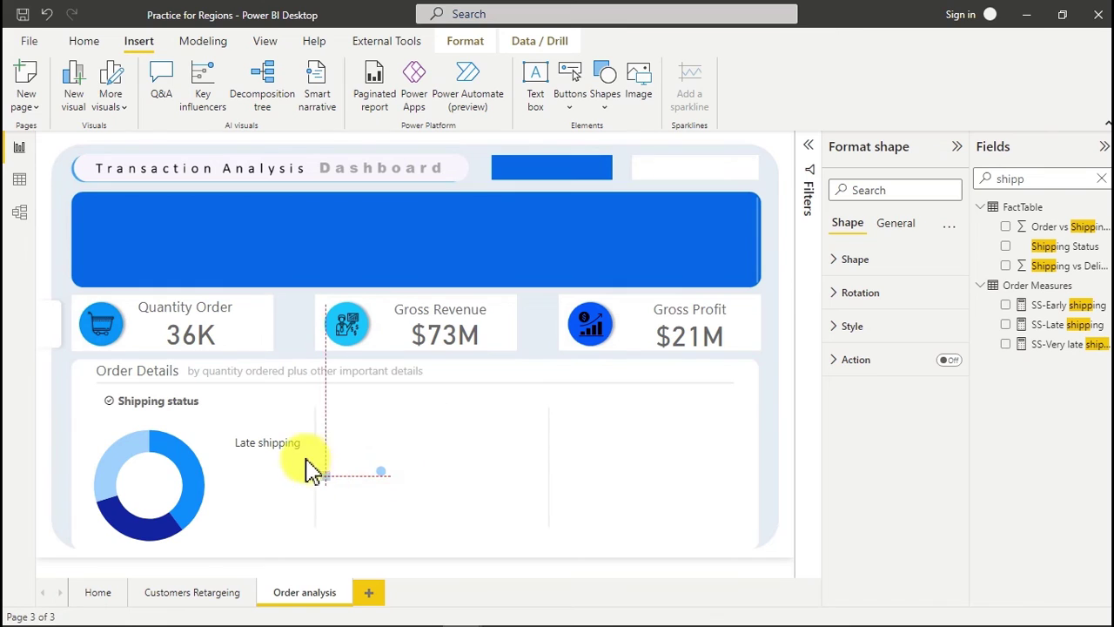
click(226, 438)
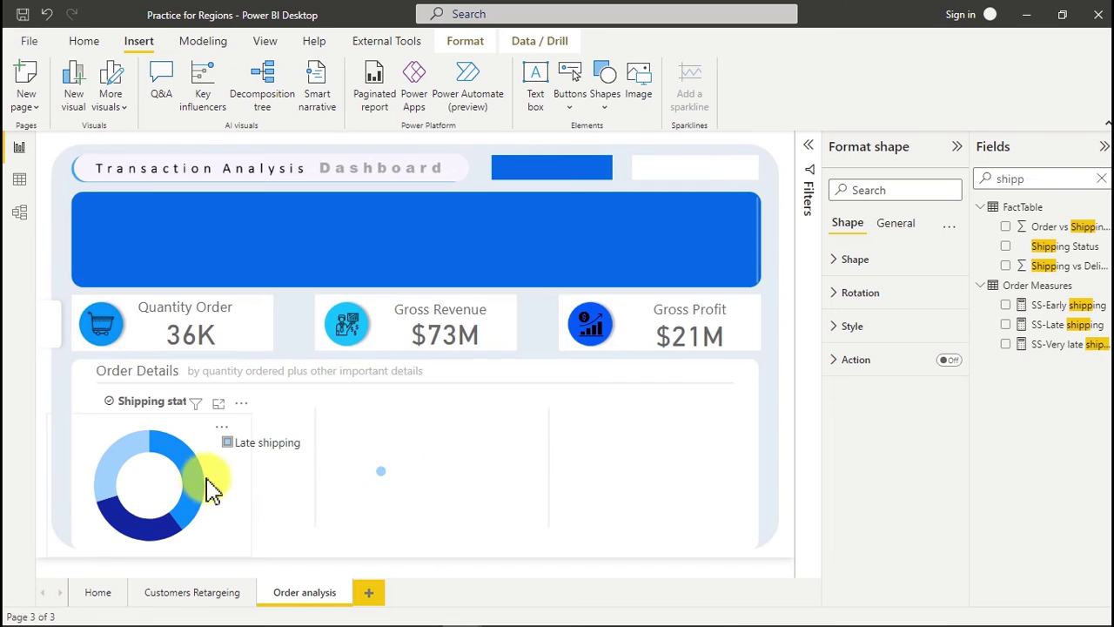
- Fill the spare dot in the middle column with medium blue and place a copy of it below the light blue legend dot
mouse_move(202, 490)
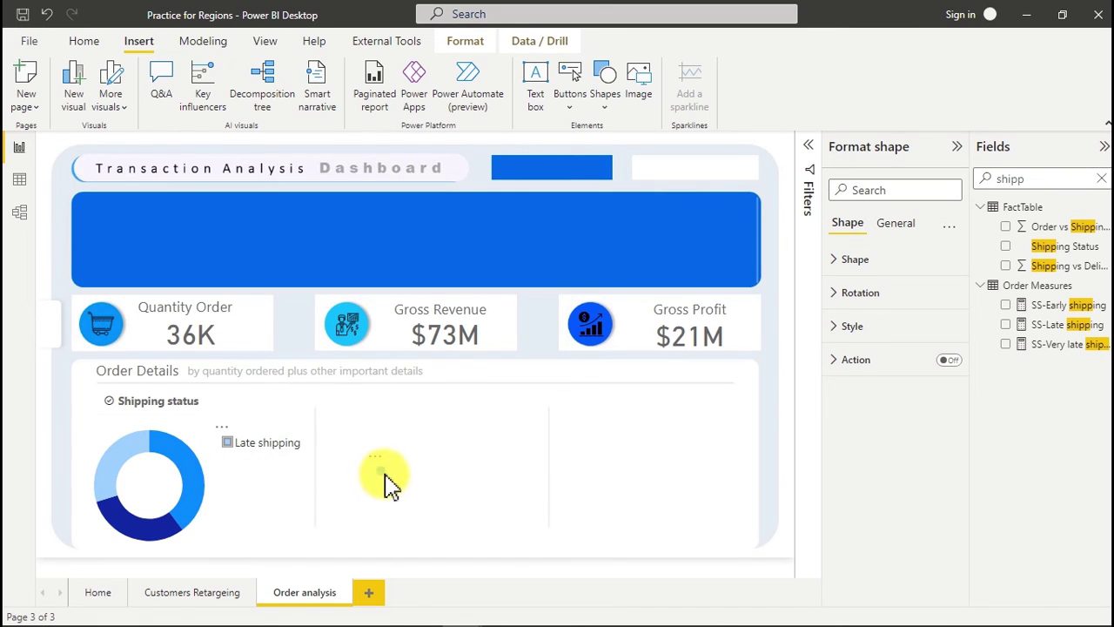
click(868, 329)
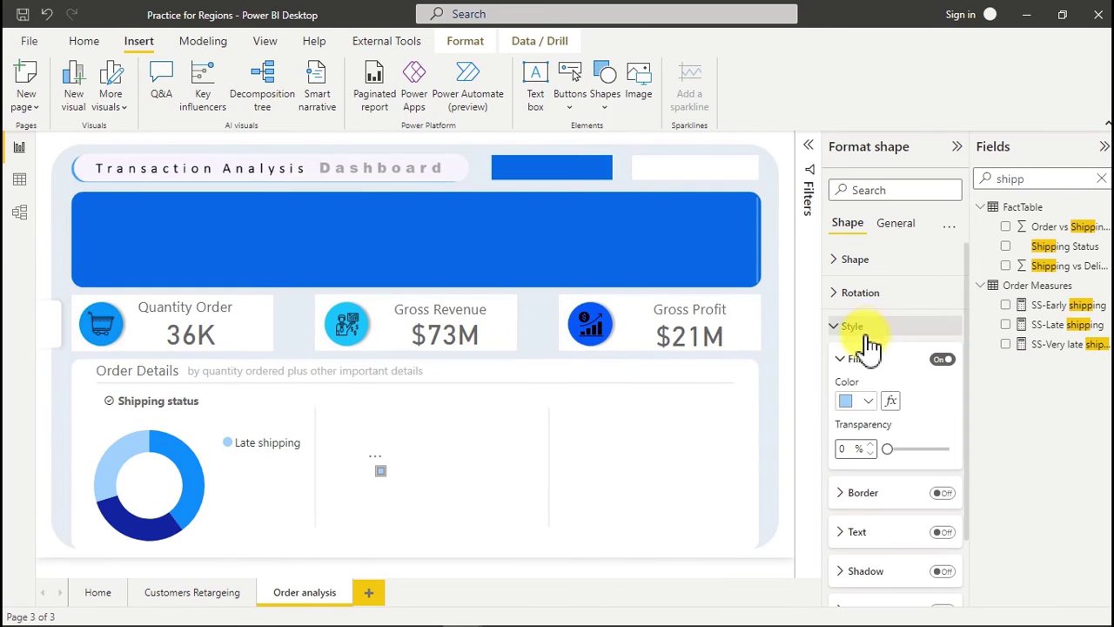
click(868, 402)
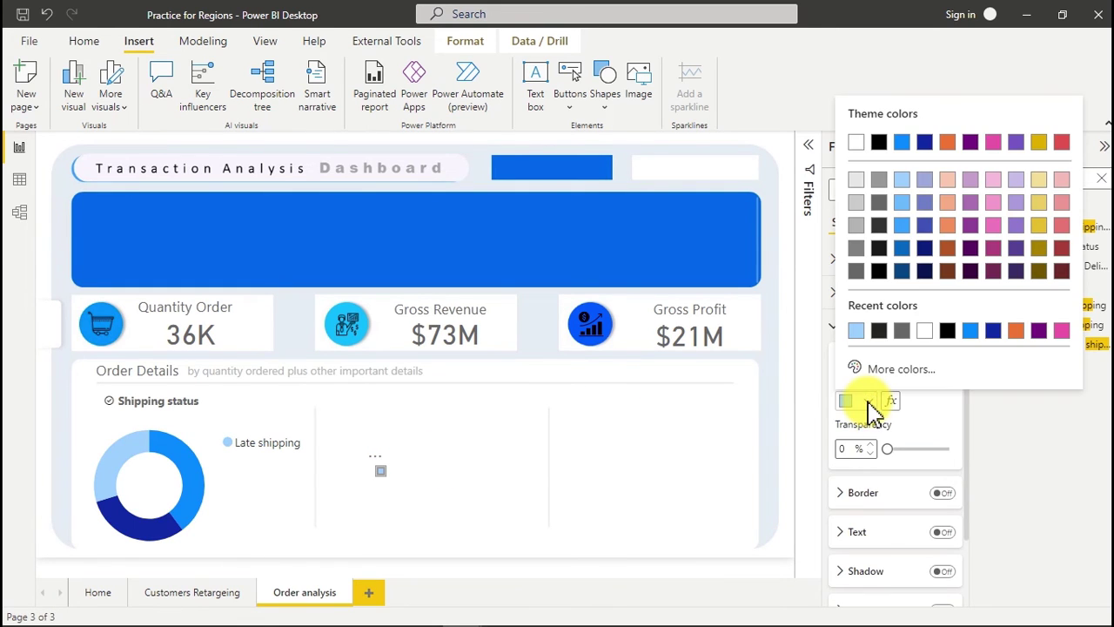
click(969, 332)
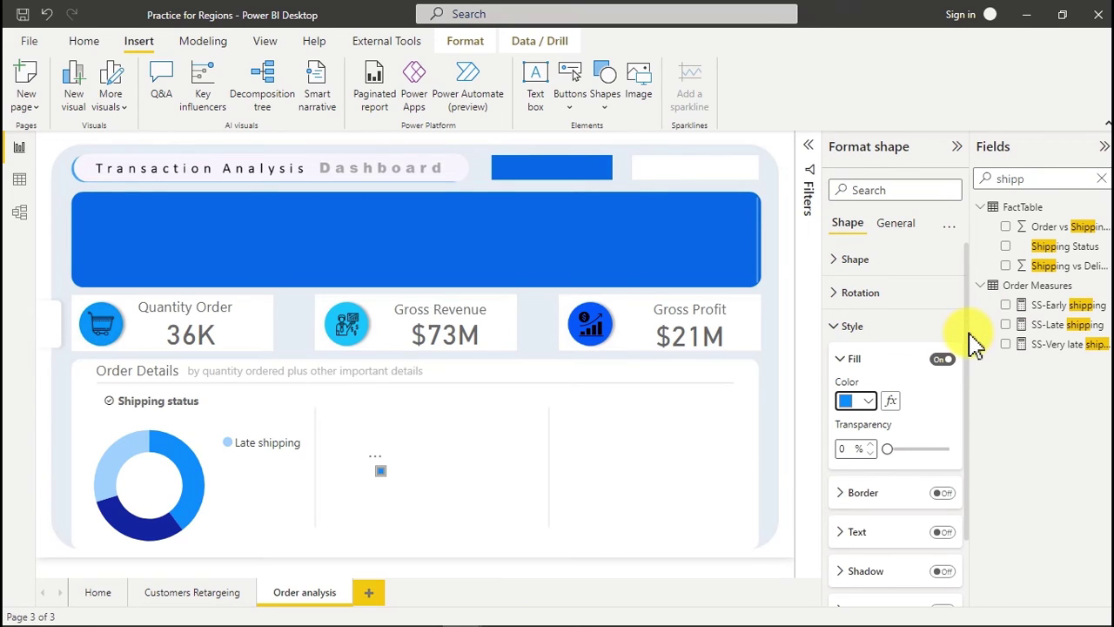
click(389, 477)
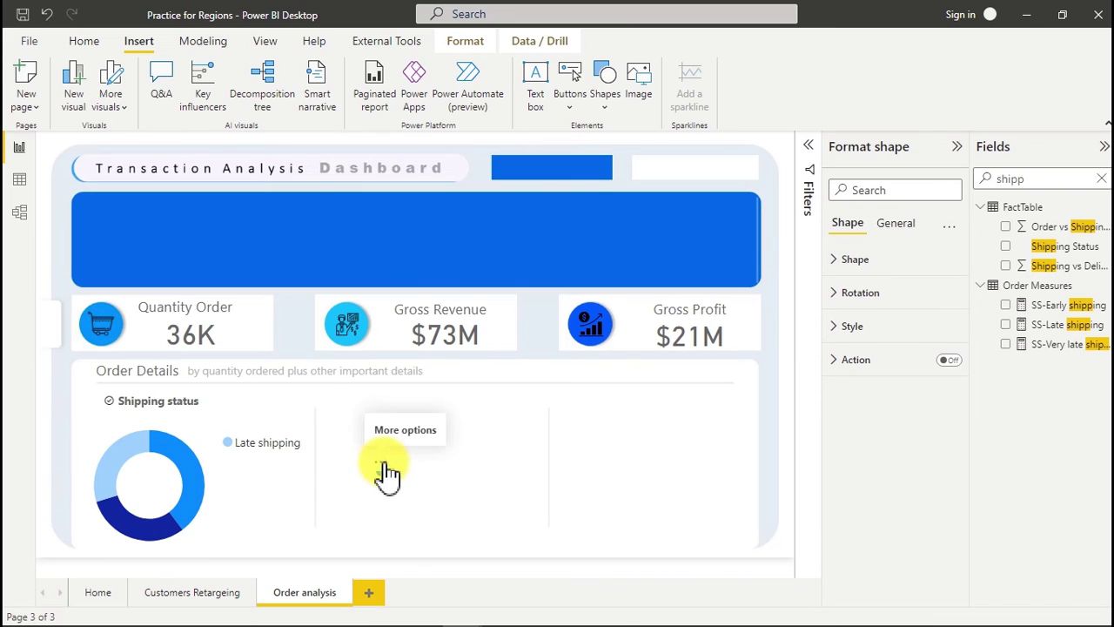
drag(387, 475, 224, 472)
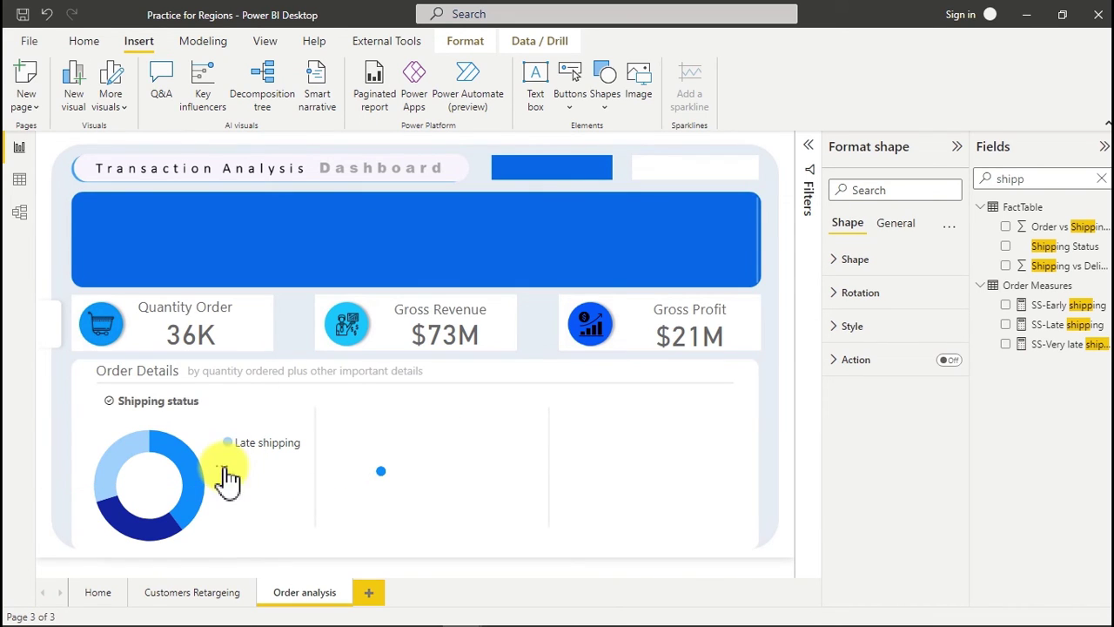
- Fill the remaining middle-column dot with dark blue and move it below the medium blue legend dot
click(389, 476)
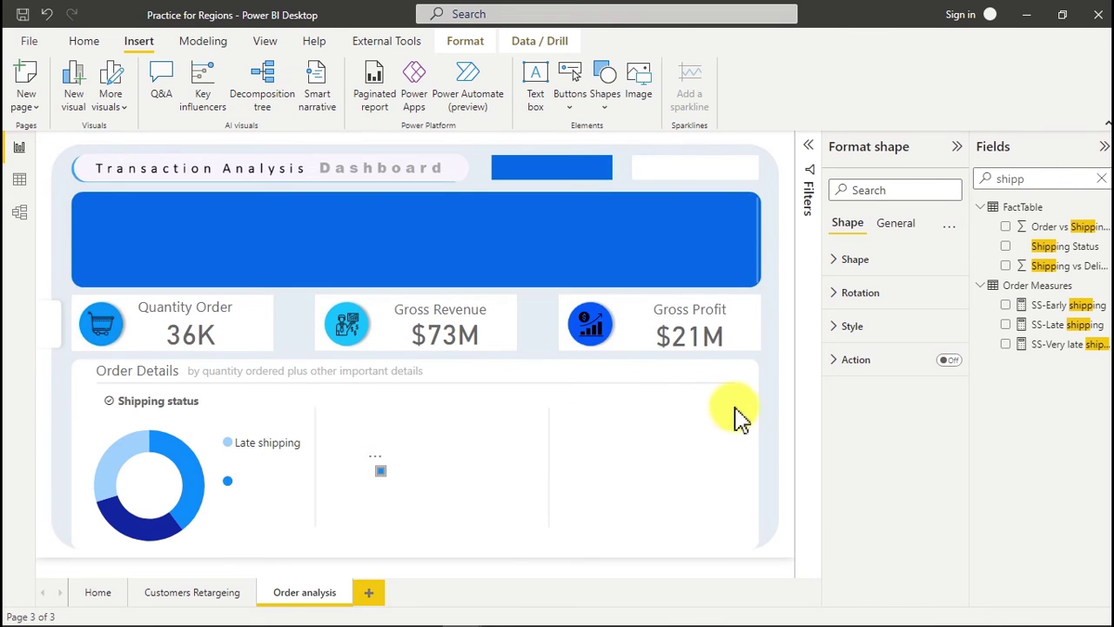
click(871, 333)
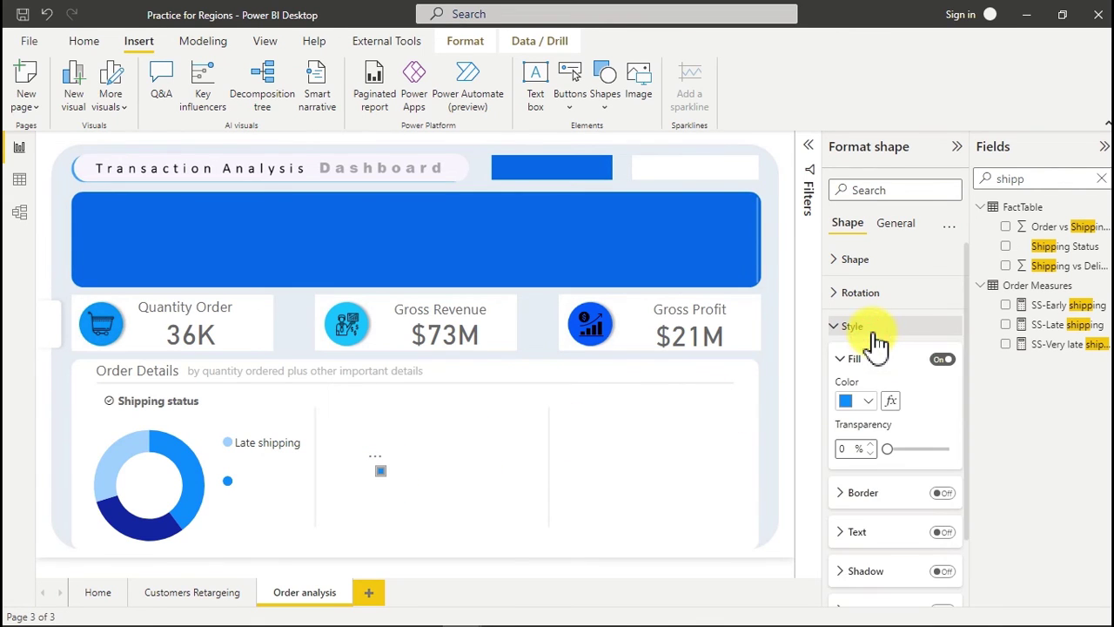
click(867, 402)
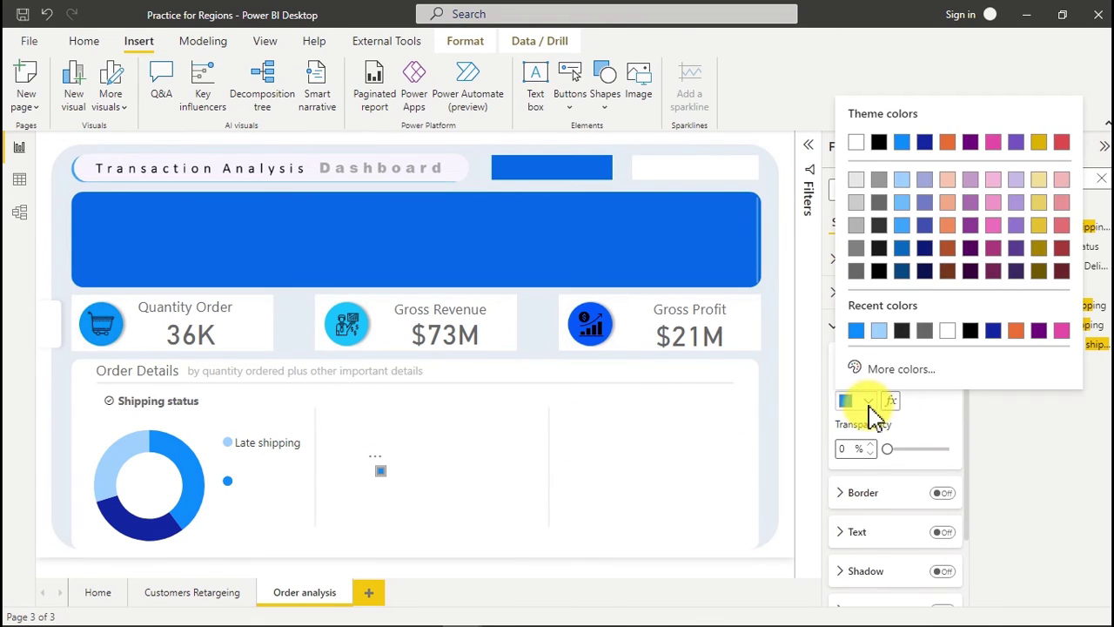
click(993, 331)
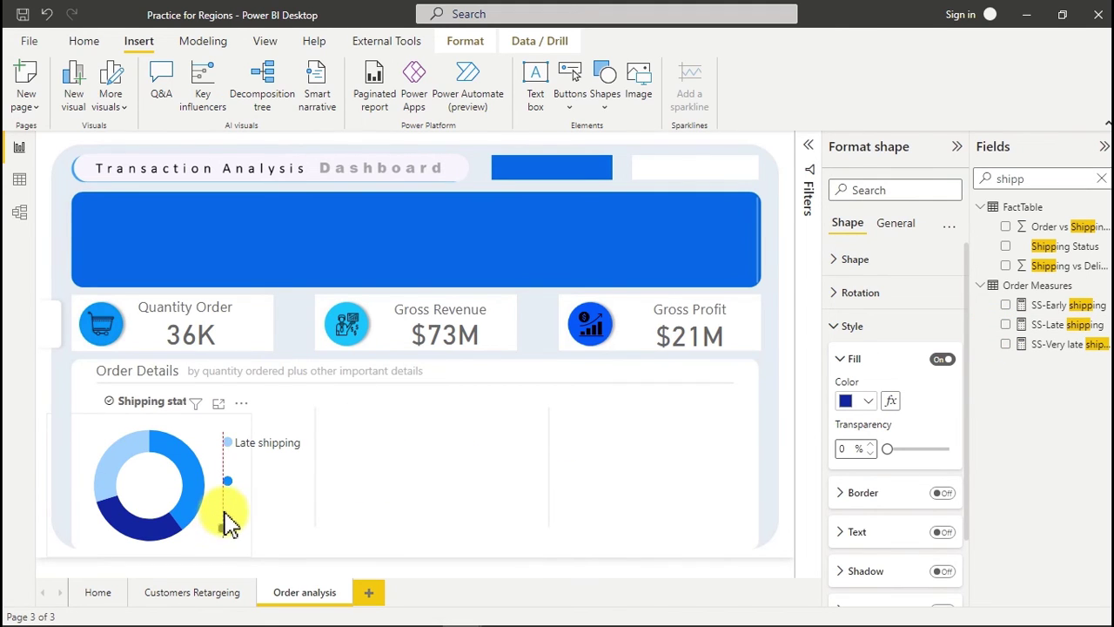
click(232, 518)
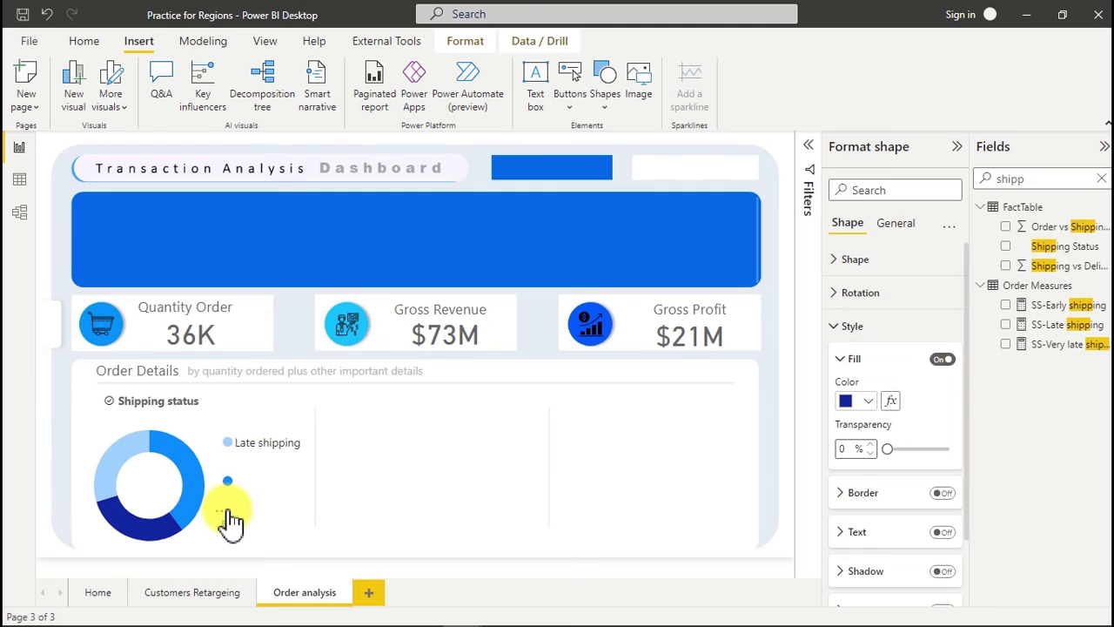
- Resize the Late shipping text box on both sides so its label sits clear of the light blue dot
click(299, 442)
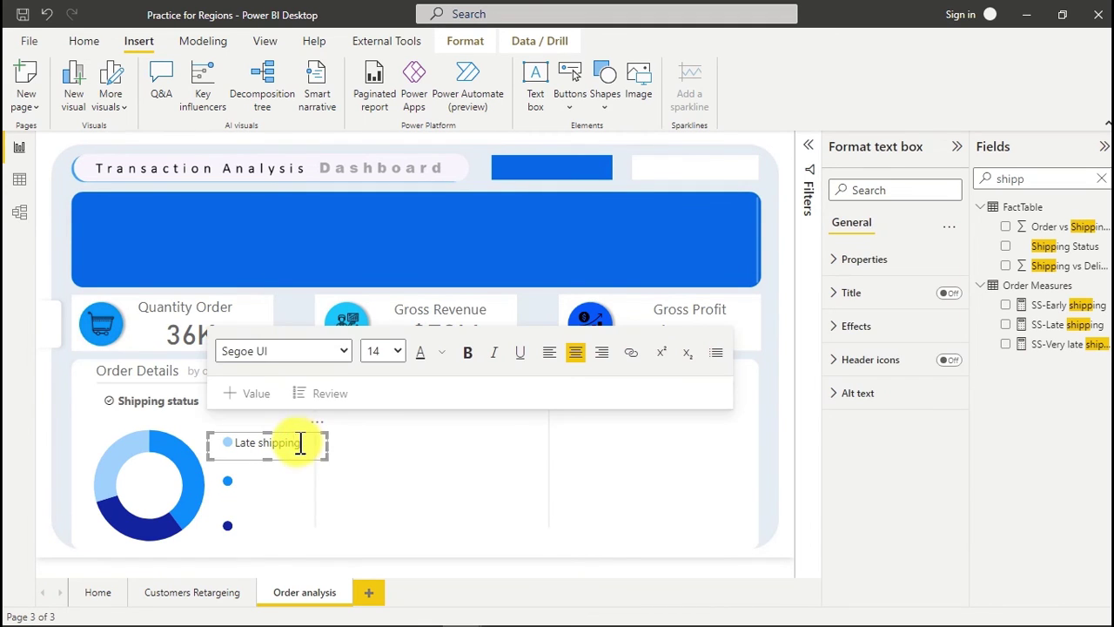
drag(207, 446, 217, 447)
click(224, 455)
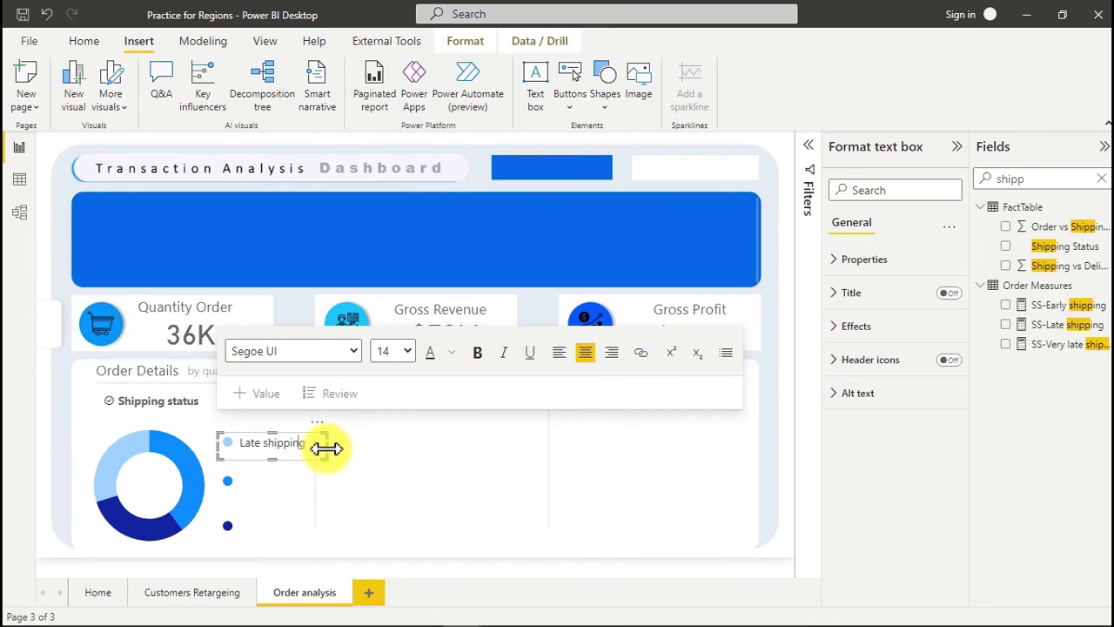
drag(327, 448, 334, 453)
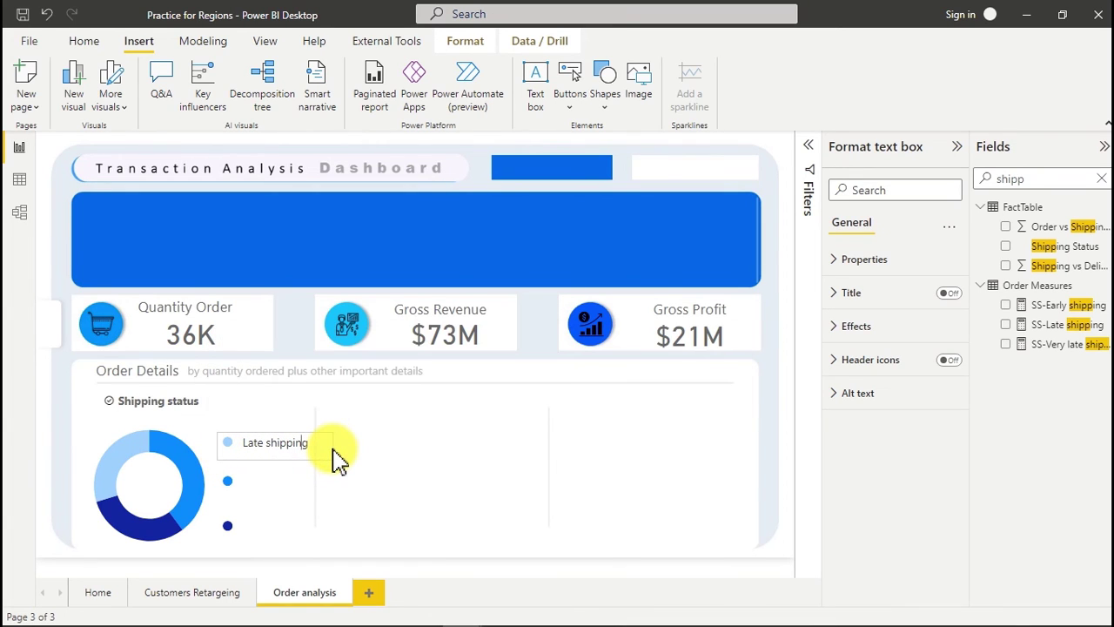
click(331, 448)
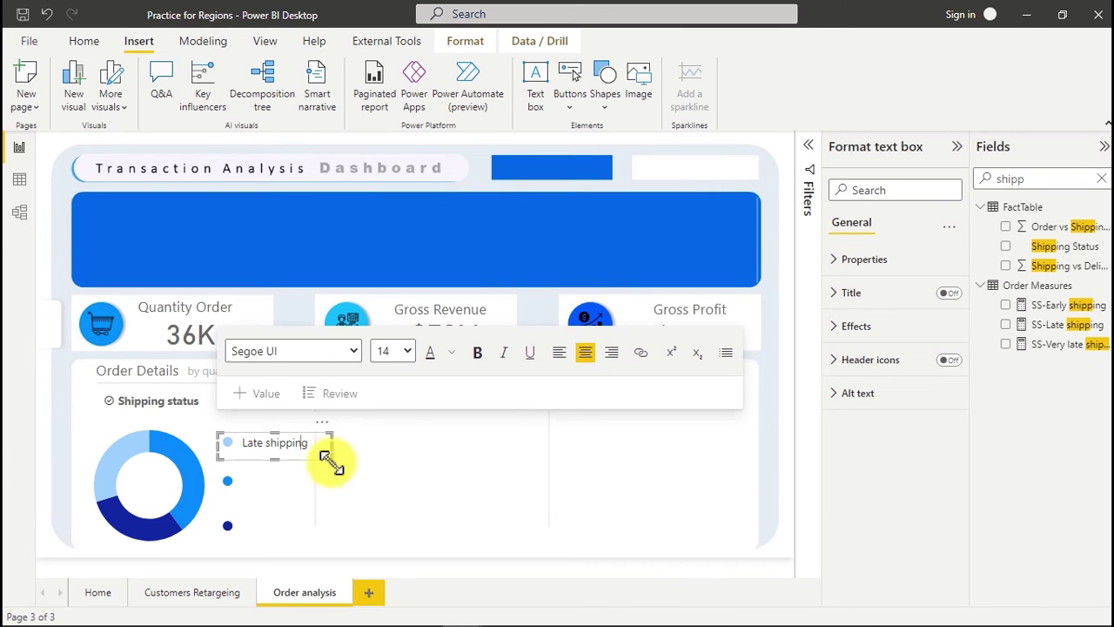
- Duplicate the Late shipping label twice and place the copies beside the medium blue and dark blue dots
click(319, 471)
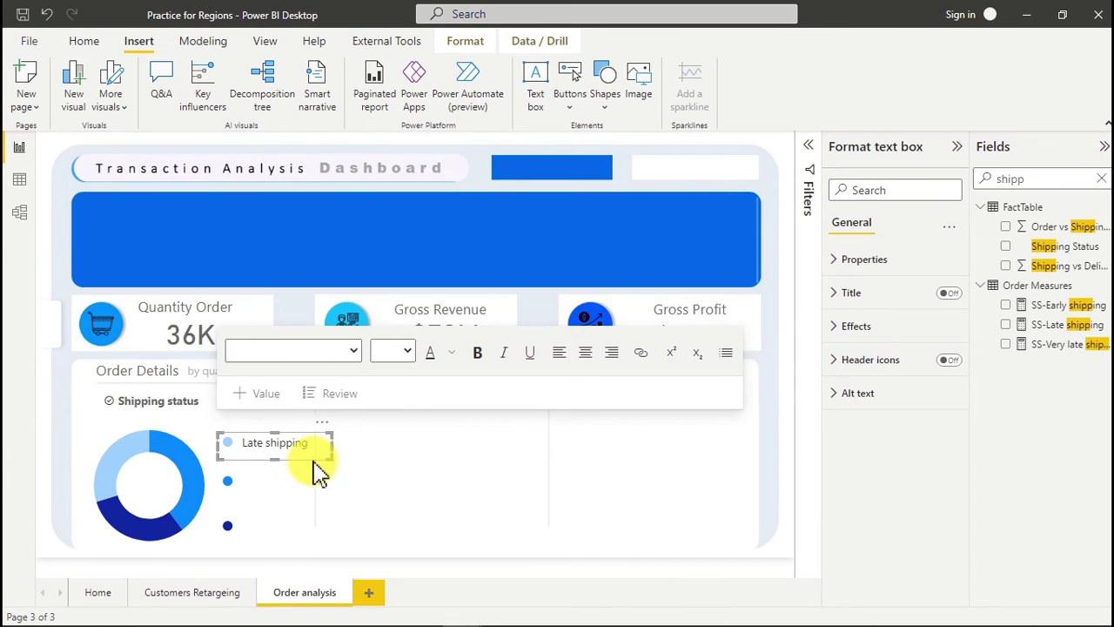
drag(316, 450, 329, 474)
click(416, 518)
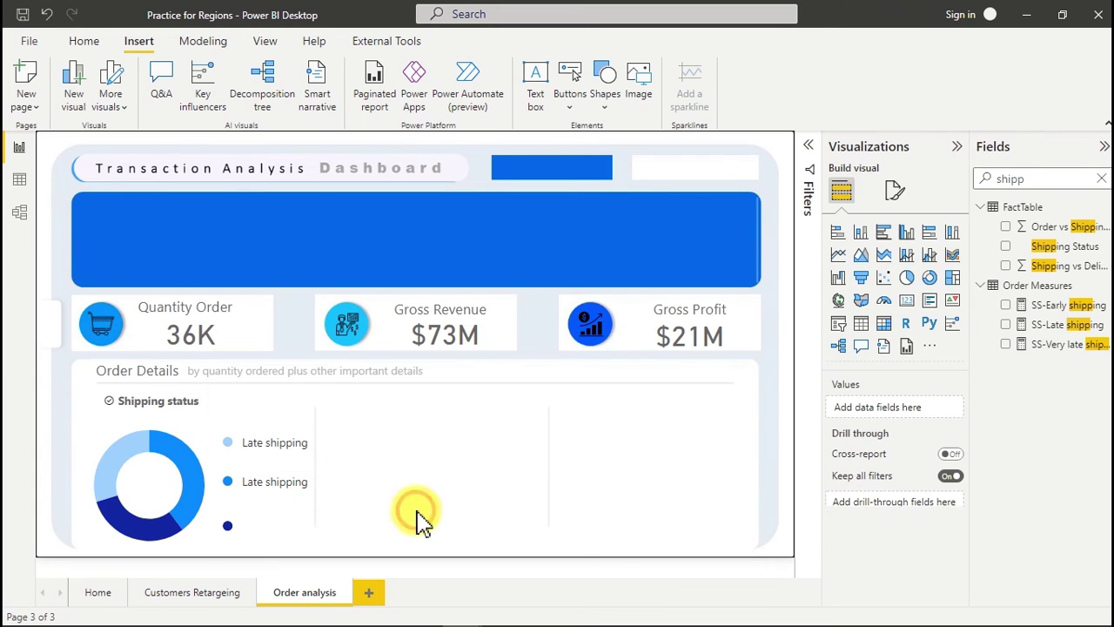
click(323, 468)
key(ctrl+z)
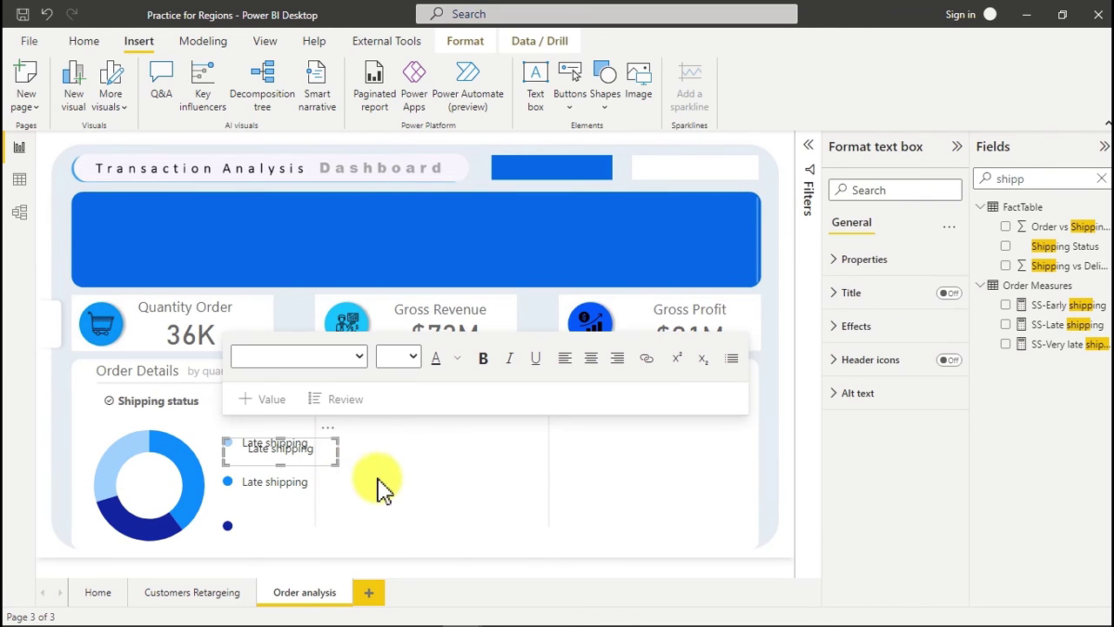
drag(335, 442, 325, 510)
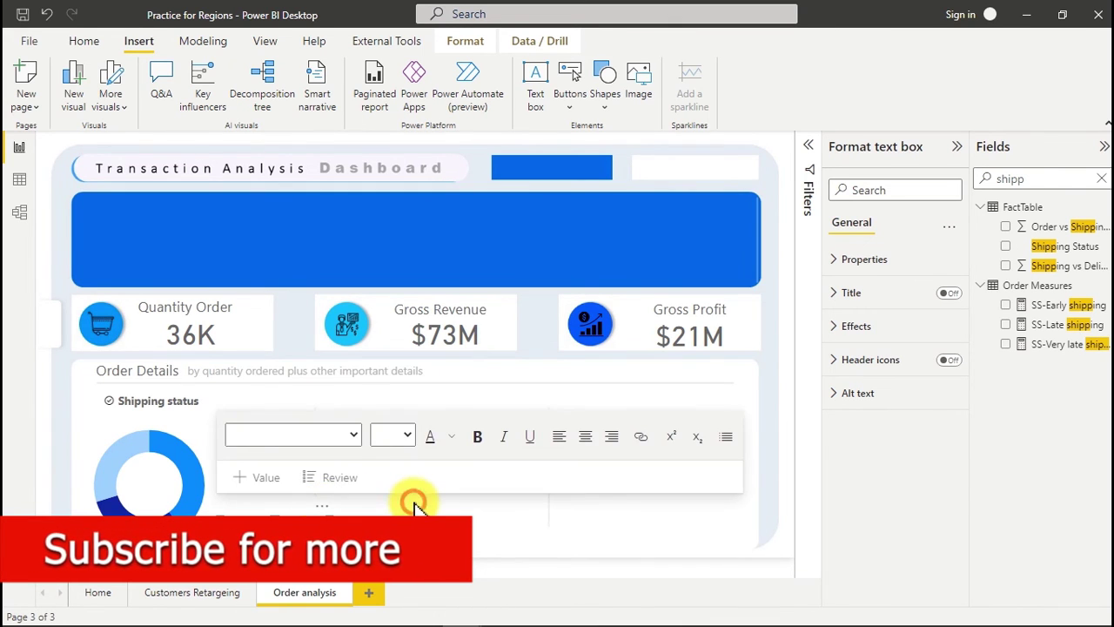
click(408, 503)
- Rename the second legend label Early shipping and the third Very Late shipping, and shift the third text box's edge clear of its dot
mouse_move(224, 480)
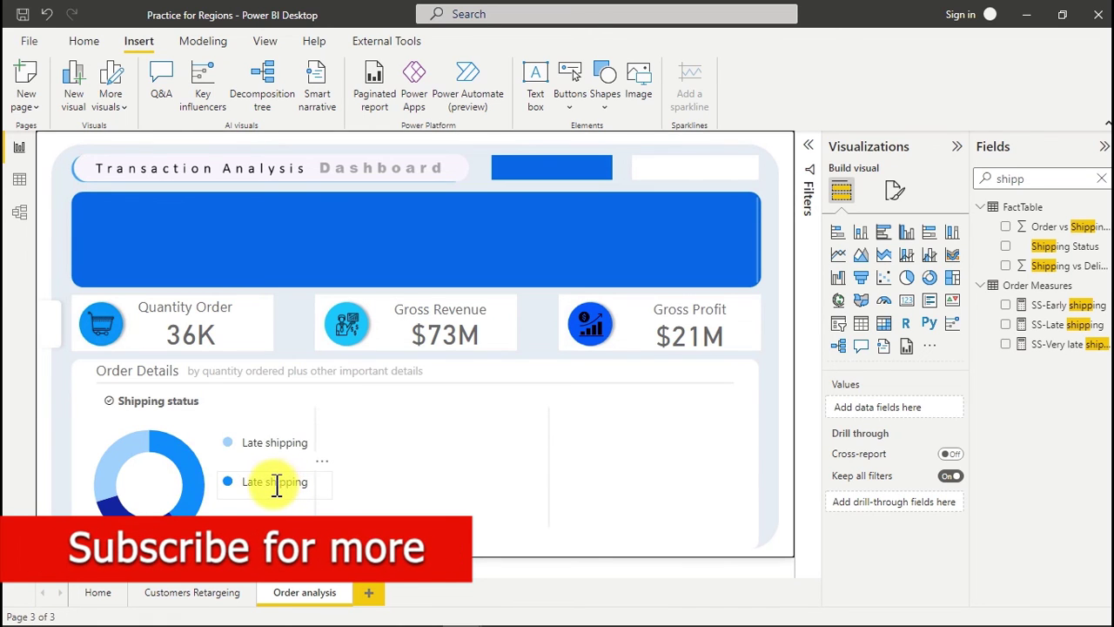
drag(265, 485, 244, 485)
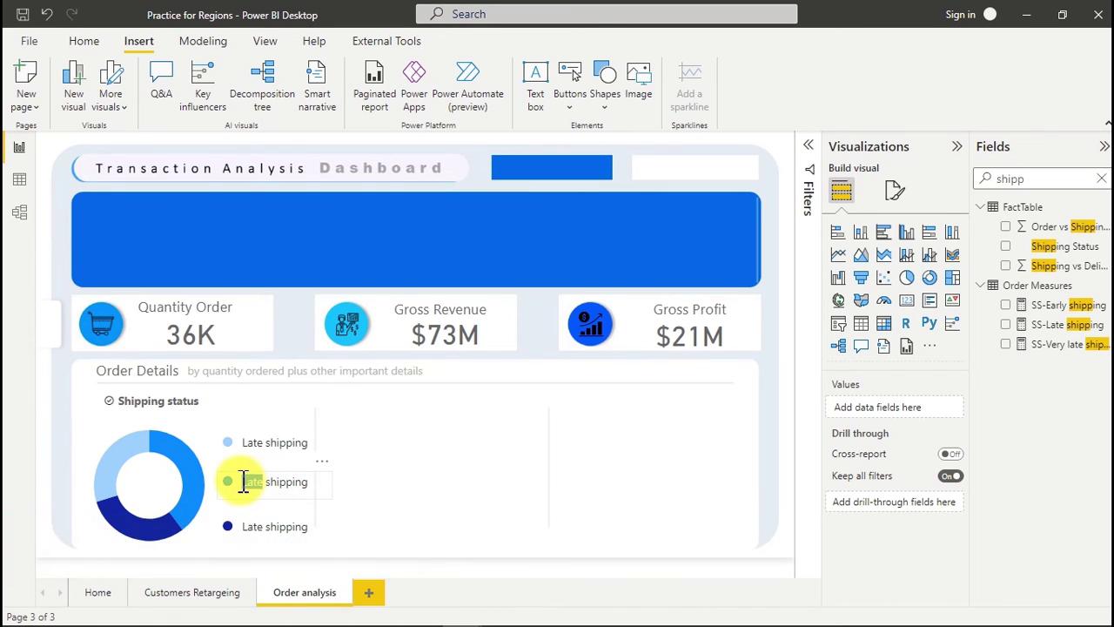
click(243, 531)
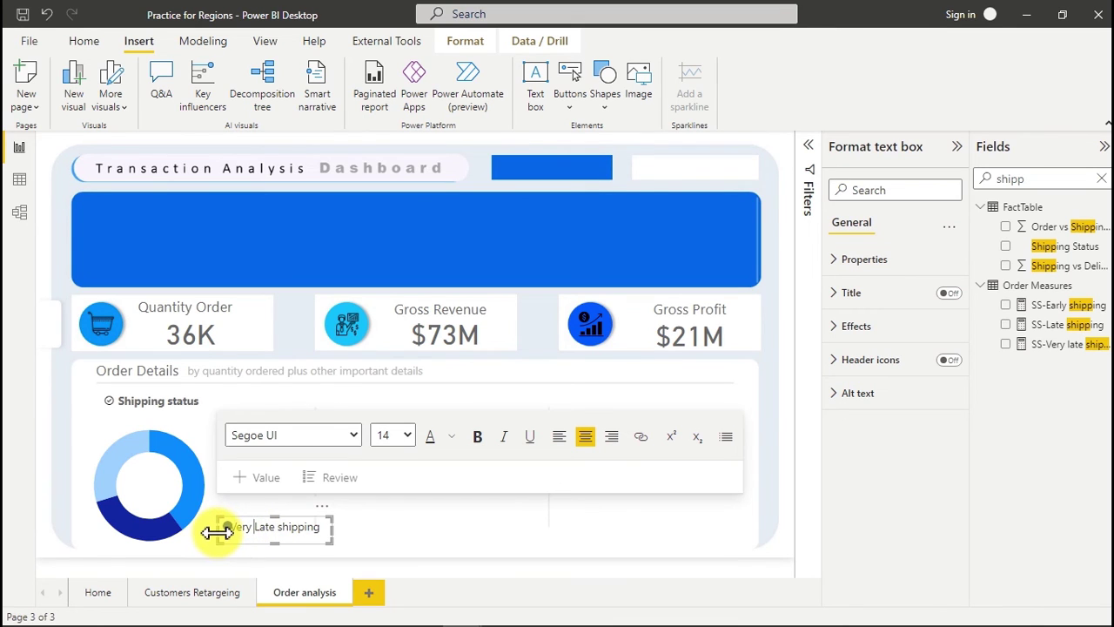
drag(224, 544, 235, 544)
click(414, 531)
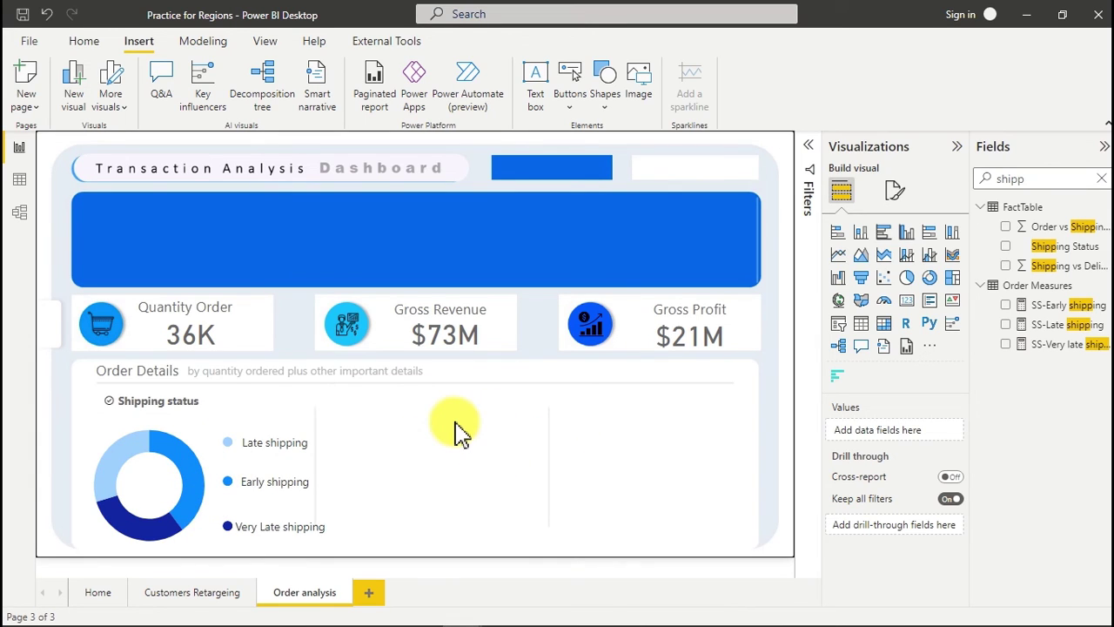
- Narrow the shipping status donut chart from its legend side so the ring sits farther from the labels
click(190, 478)
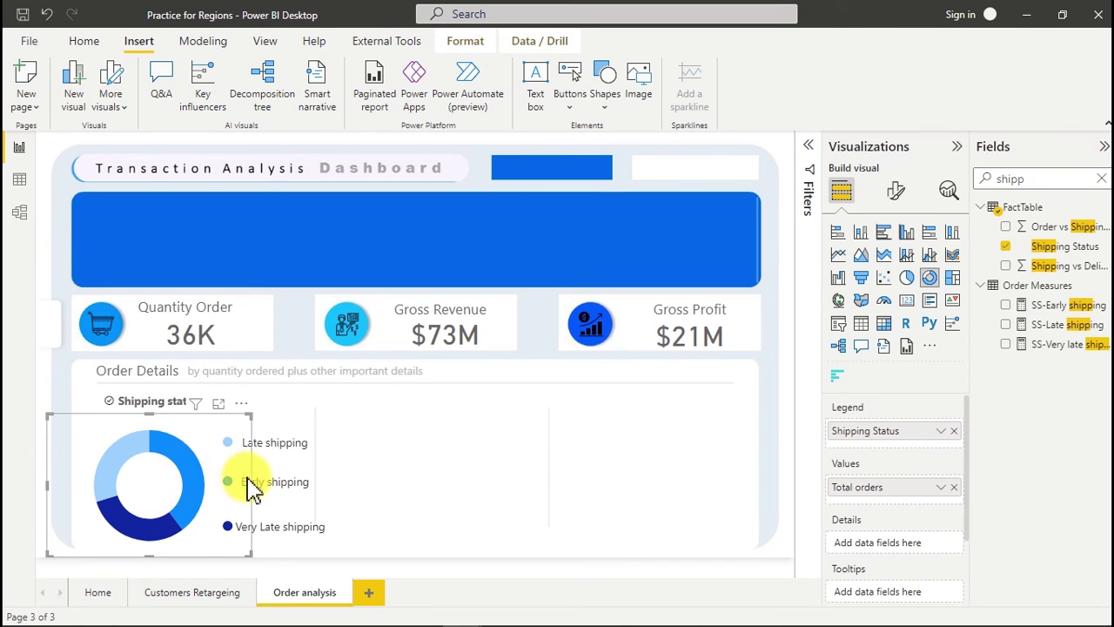
drag(249, 484, 232, 486)
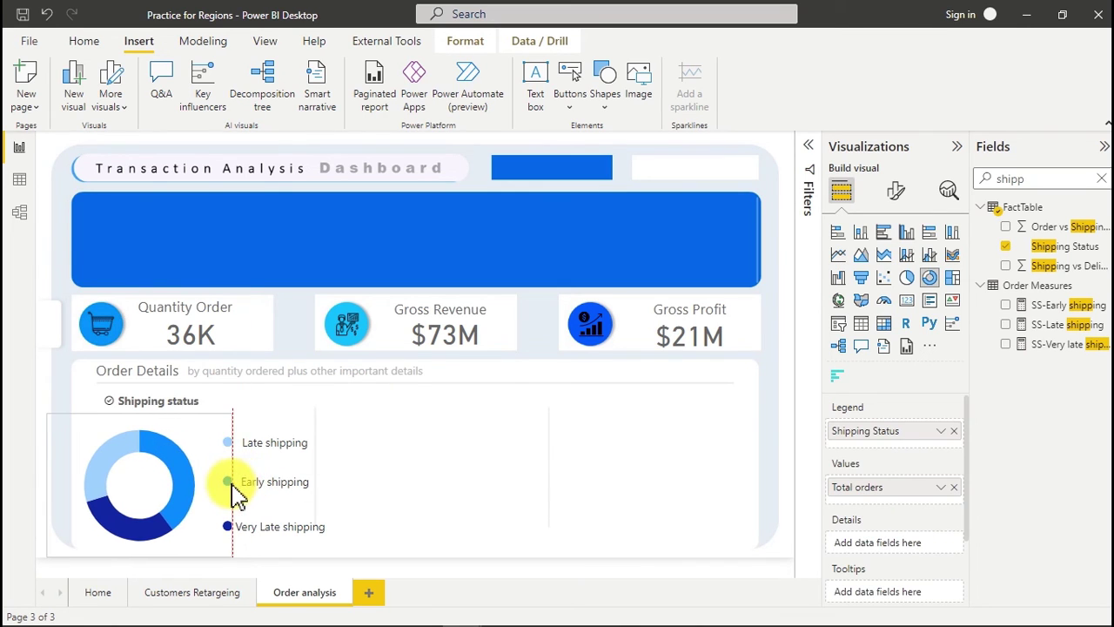
click(423, 502)
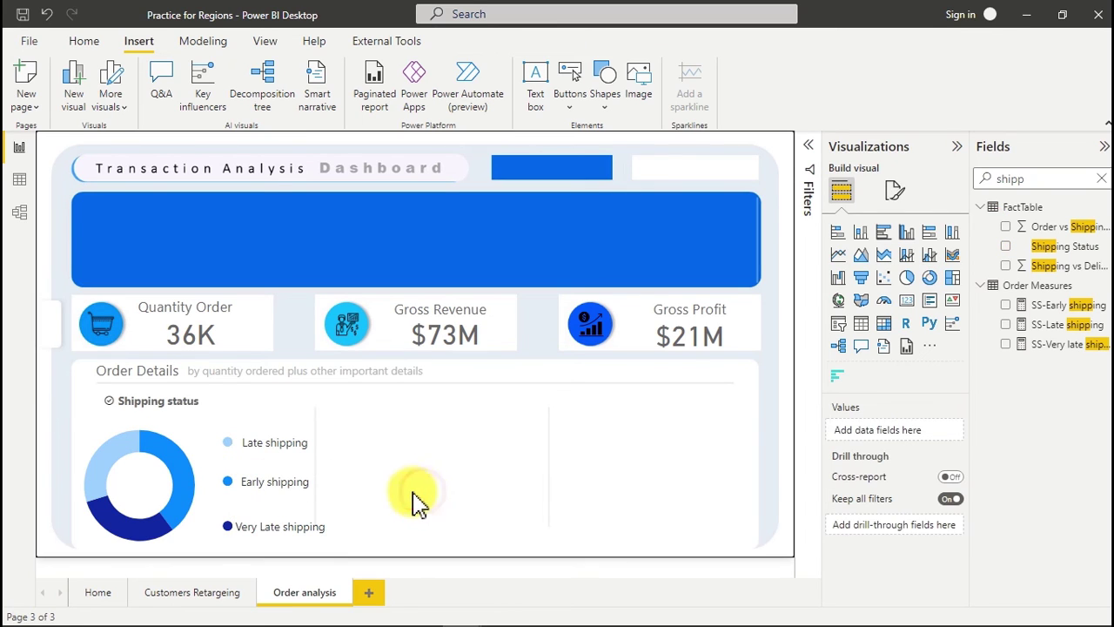
- Select all three legend dots with their labels and nudge them together closer to the donut chart, inside the first column
mouse_move(353, 405)
mouse_down()
mouse_move(348, 530)
mouse_move(316, 552)
mouse_move(198, 552)
mouse_up()
key(Left)
key(Left)
key(Left)
key(Left)
key(Left)
key(Left)
key(Left)
key(Left)
key(Left)
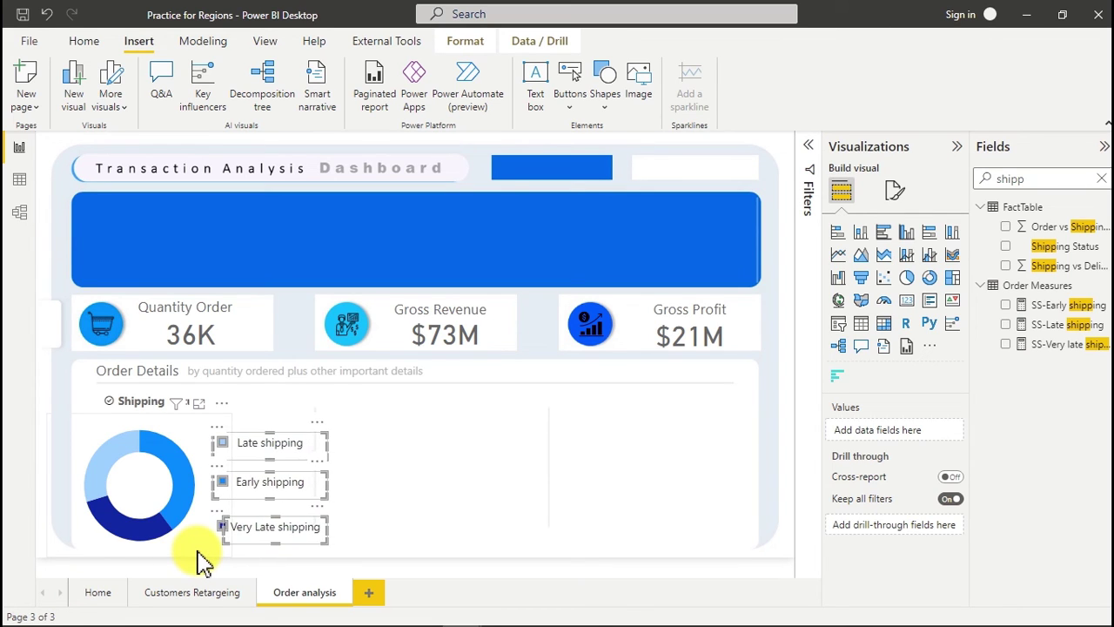
key(Left)
key(Left)
key(Left)
key(Left)
key(Left)
key(Left)
key(Left)
key(Left)
key(Left)
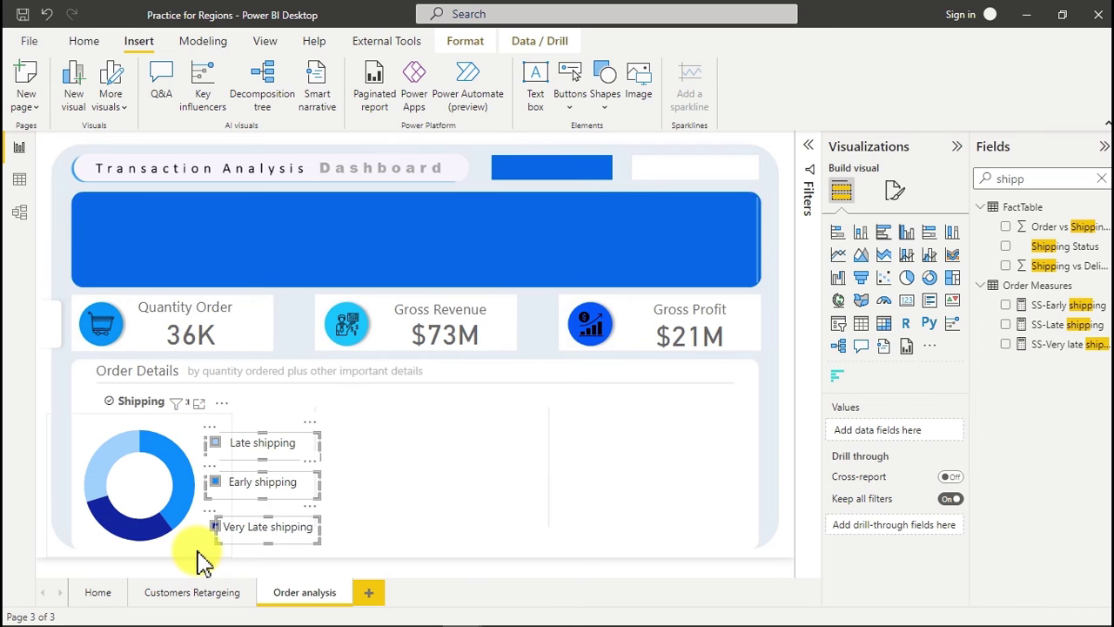
key(Left)
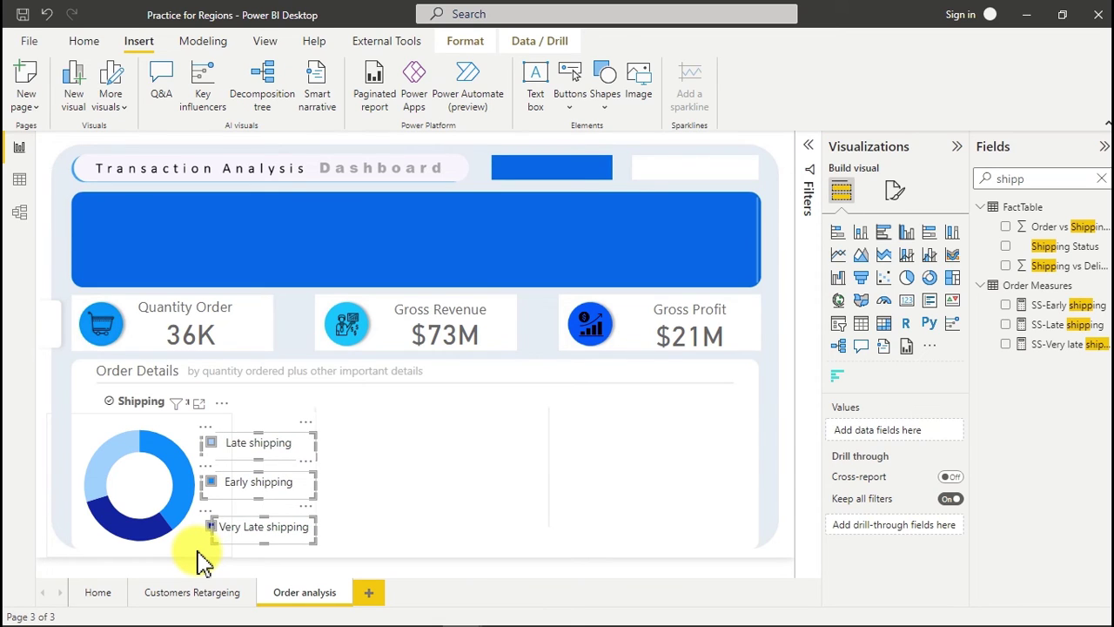
click(438, 468)
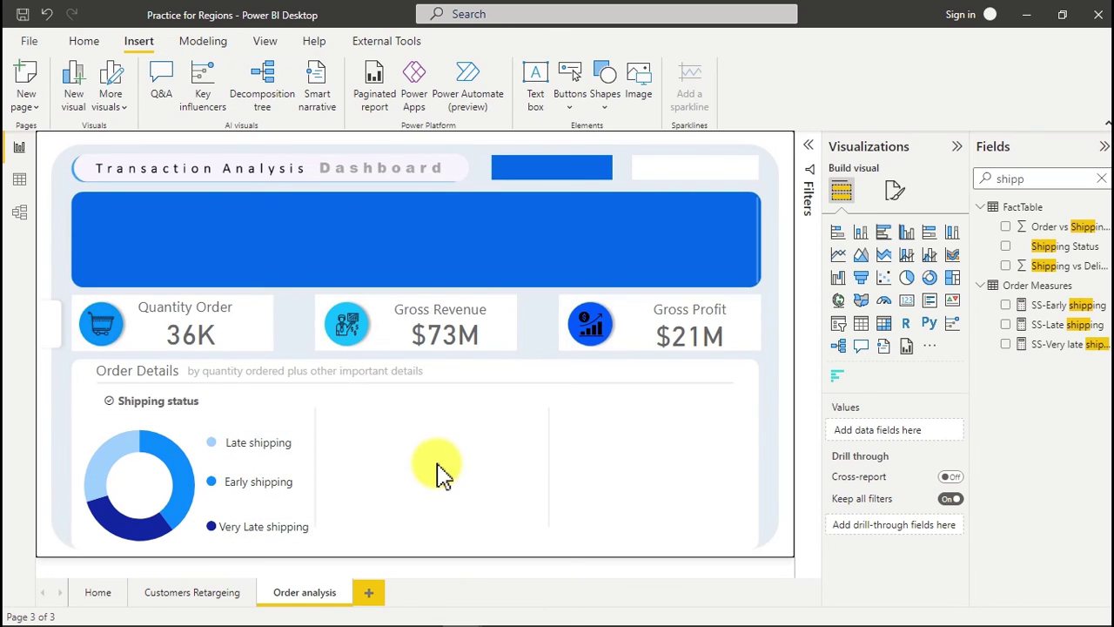
- Duplicate the Gross Revenue value card and place the copy in the middle column of Order Details
click(456, 355)
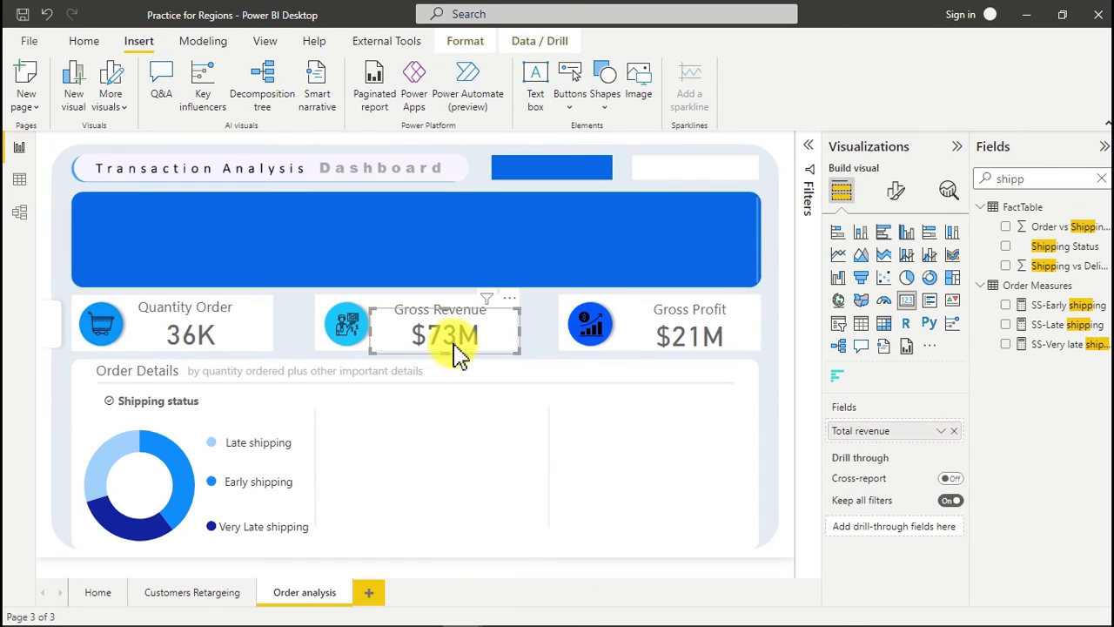
drag(455, 348, 527, 305)
drag(520, 312, 488, 440)
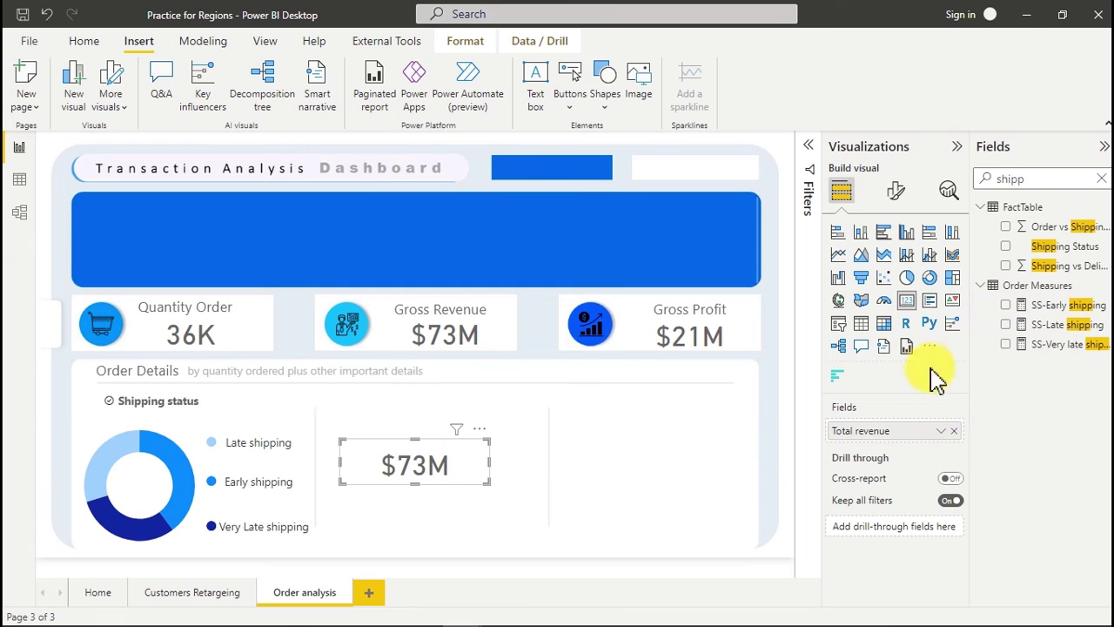
- Replace the copied card's Total revenue field with the SS-Late shipping measure and open the card's formatting options
click(954, 431)
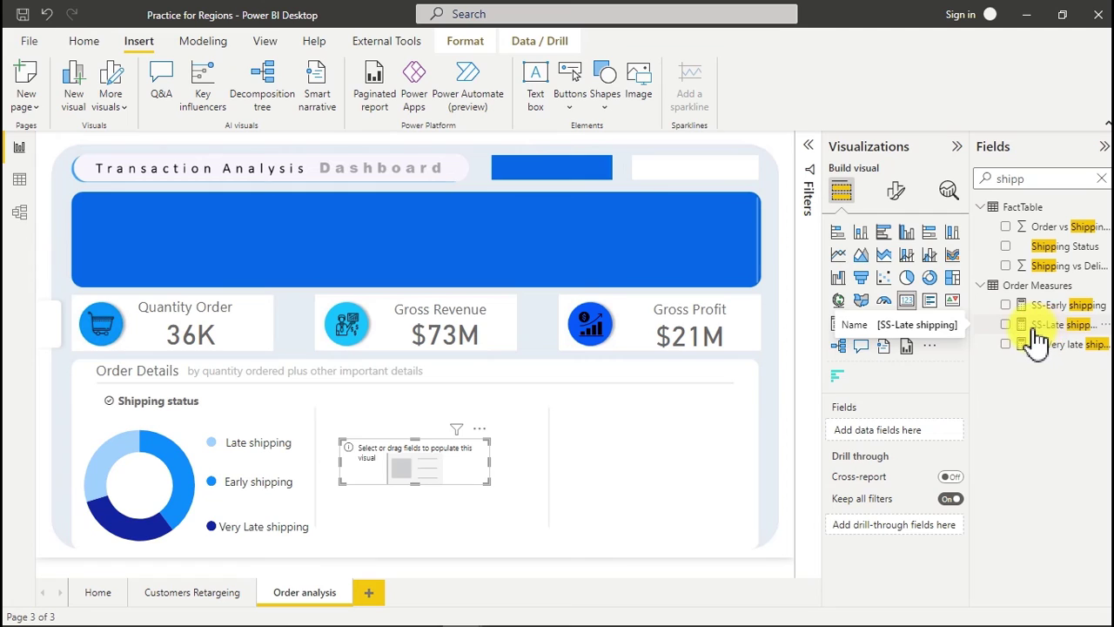
click(1007, 325)
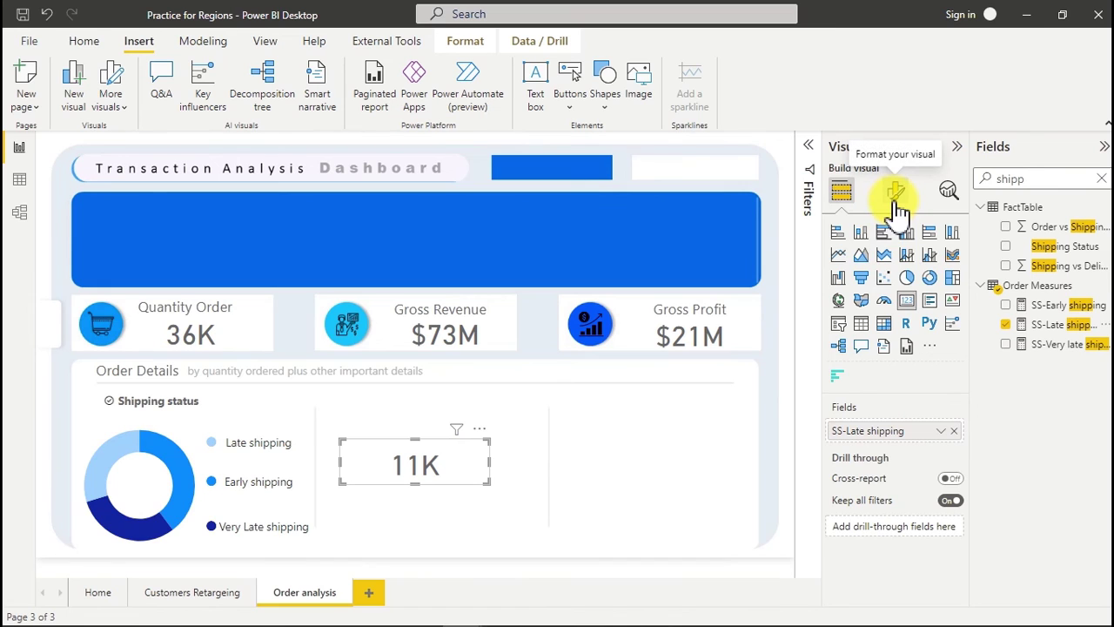
click(895, 198)
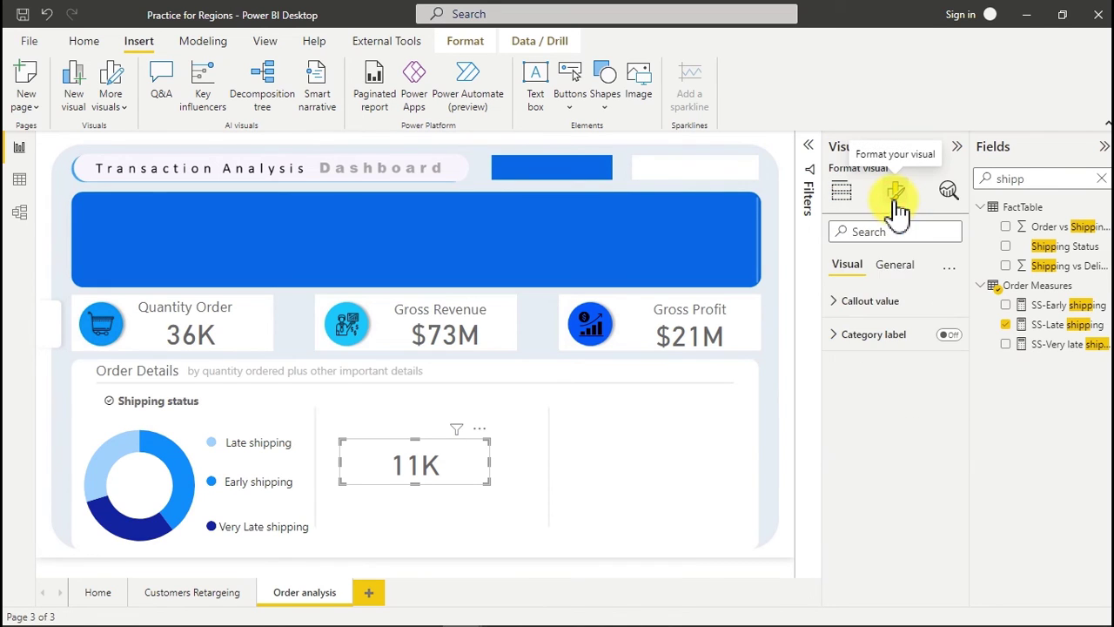
- Set the late shipping card's callout value font size to 20, shrink the card and place it directly under the Late shipping label
click(887, 302)
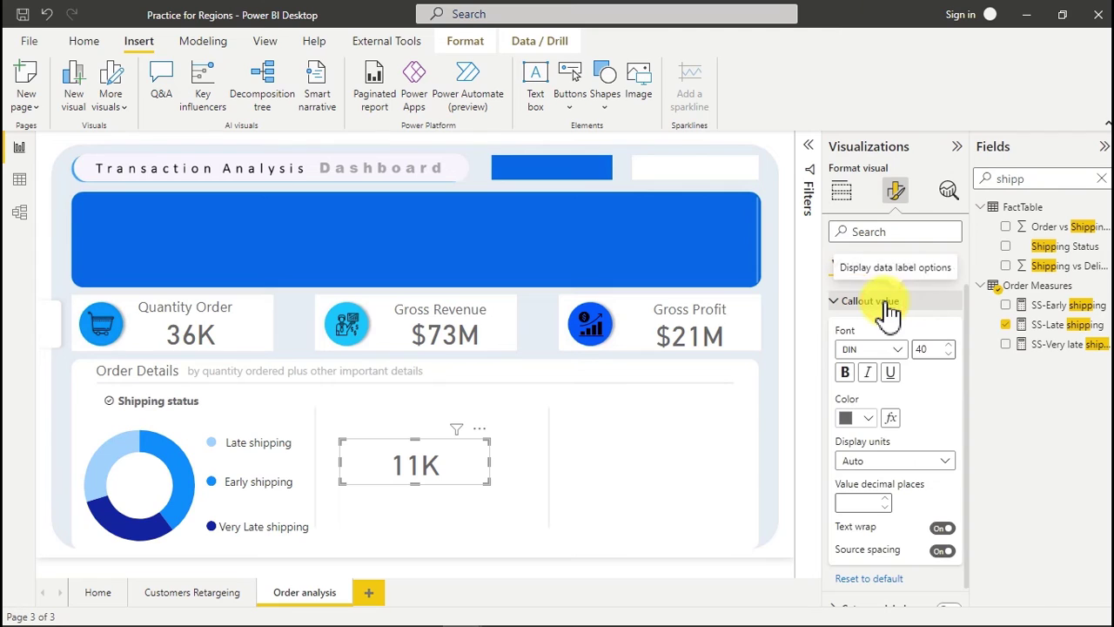
click(944, 466)
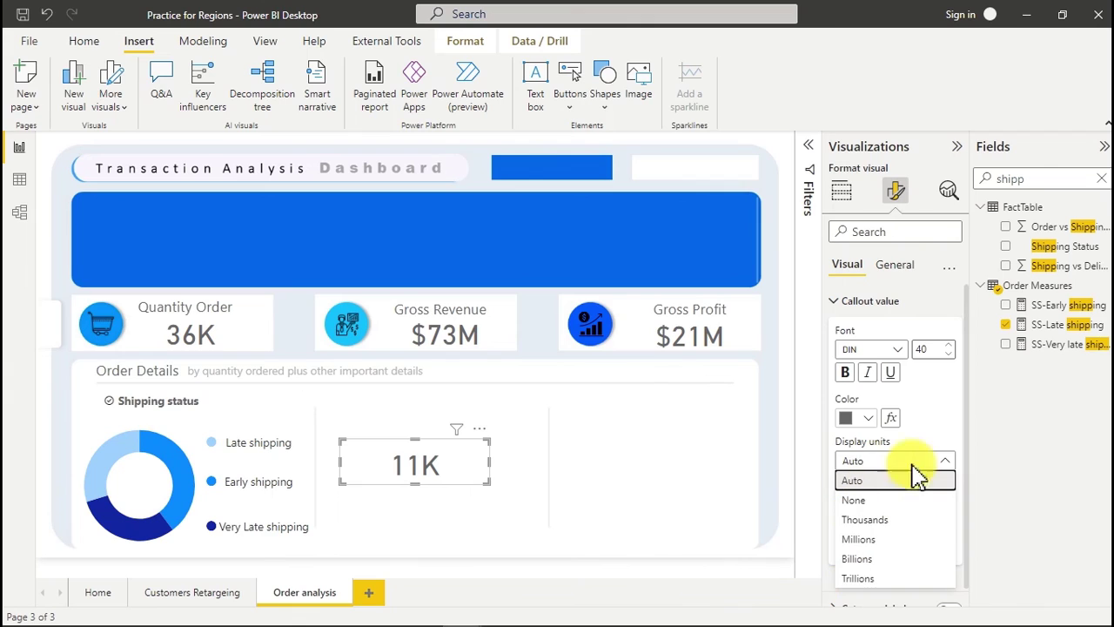
click(928, 349)
double_click(928, 349)
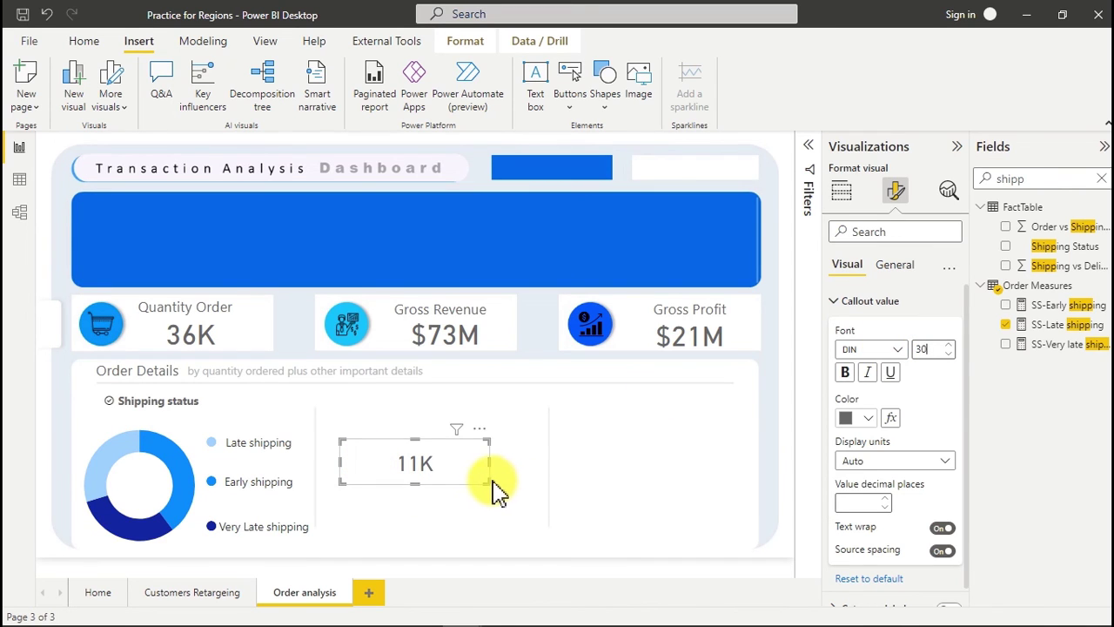
drag(490, 482, 255, 471)
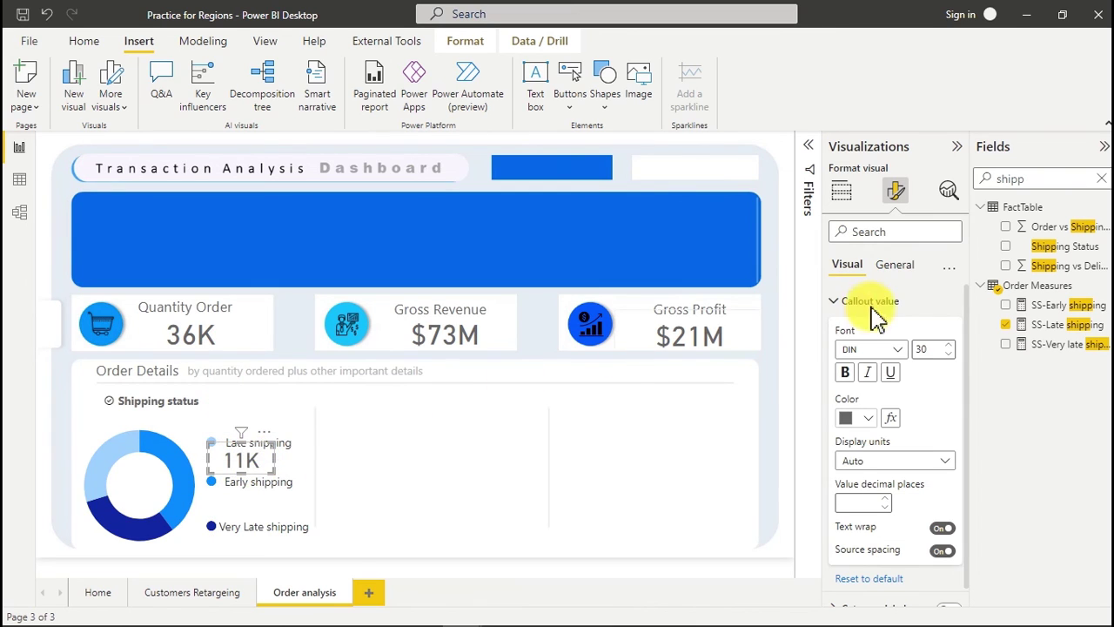
click(929, 349)
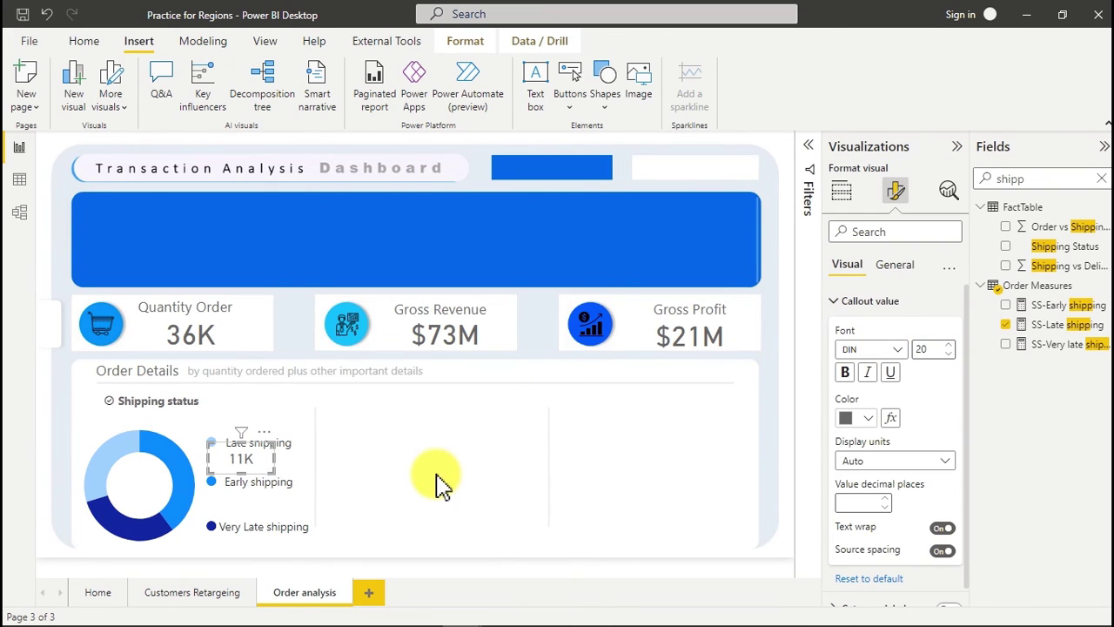
click(383, 502)
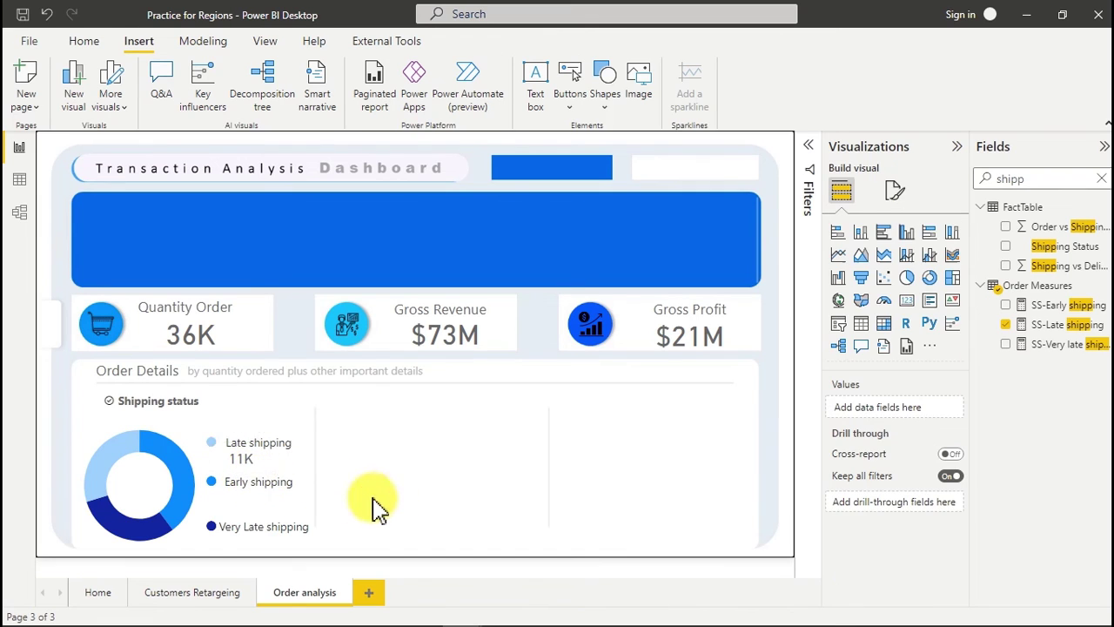
- Duplicate the card under the Early and Very Late shipping labels and switch the lowest copy to the SS-Very late shipping measure
click(235, 470)
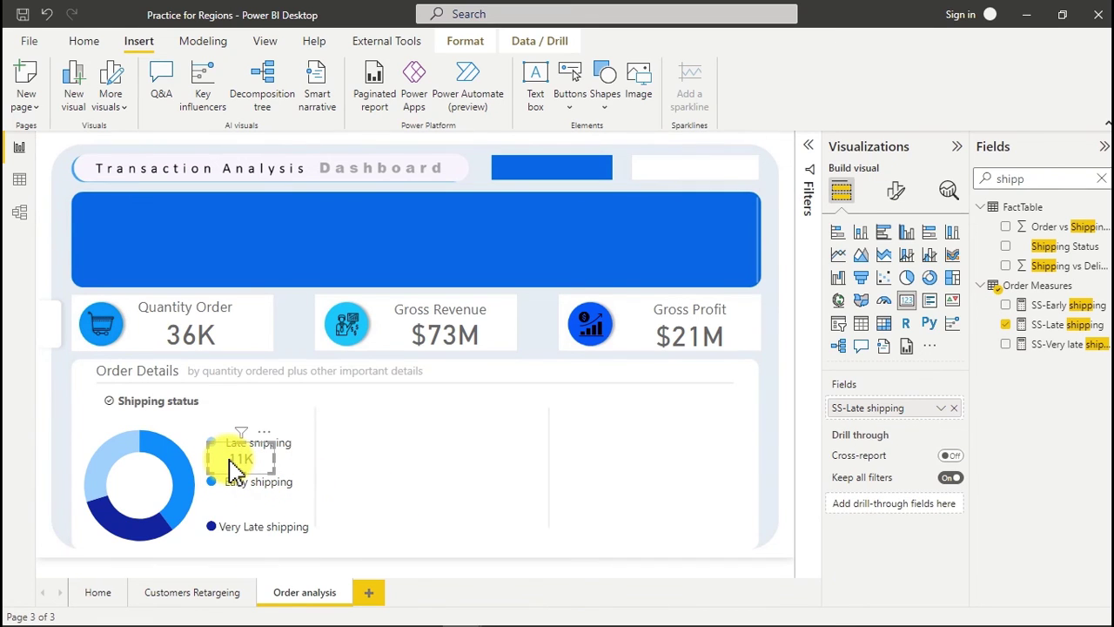
drag(231, 471, 250, 548)
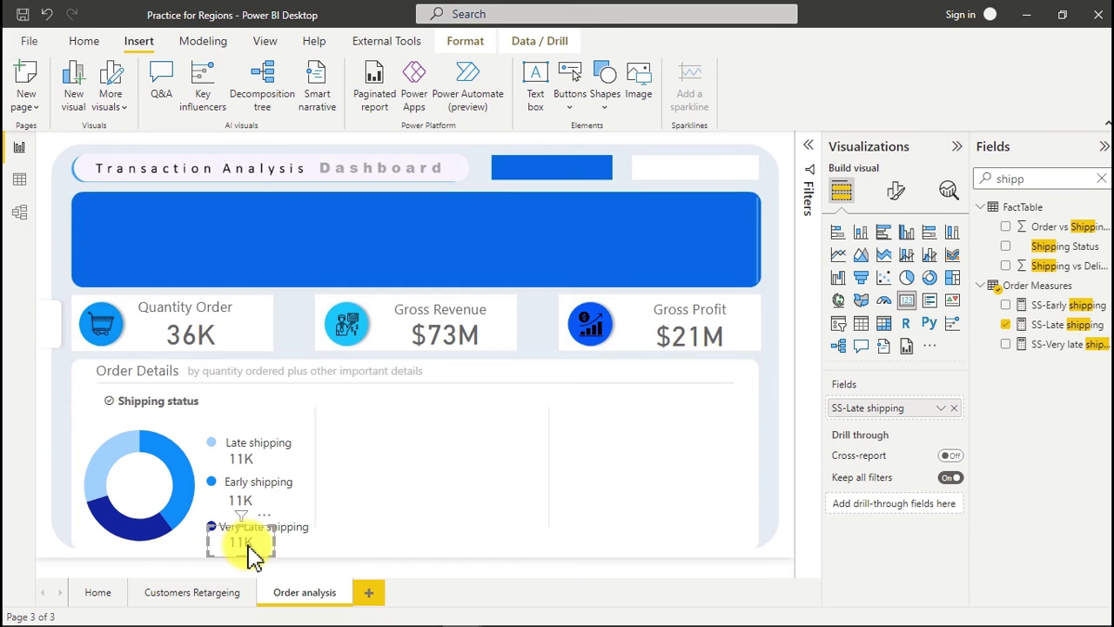
click(1005, 324)
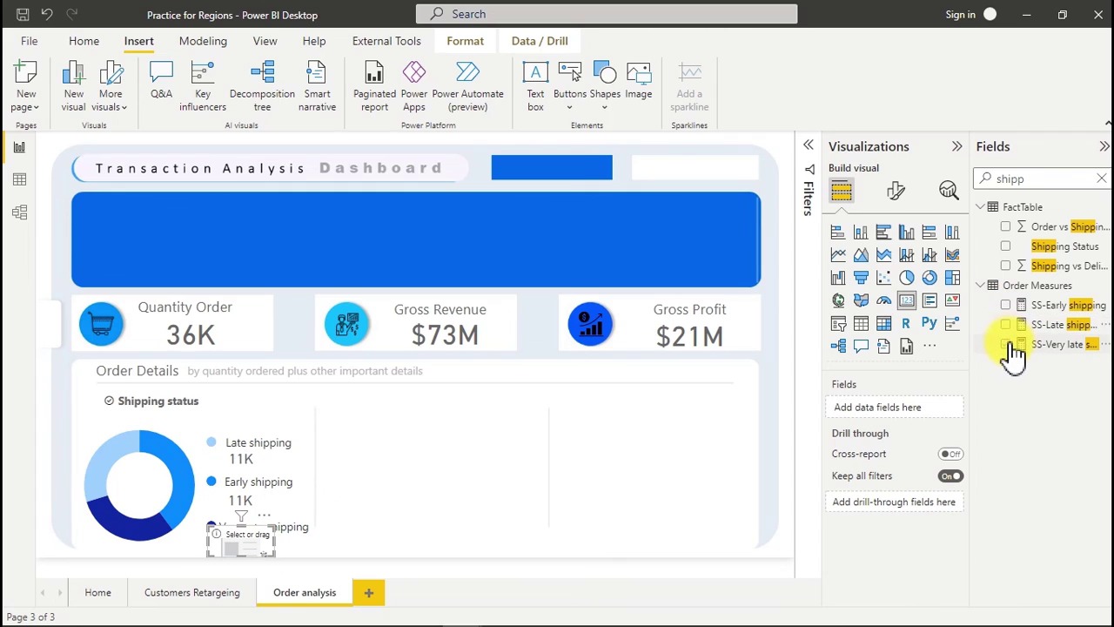
click(1008, 344)
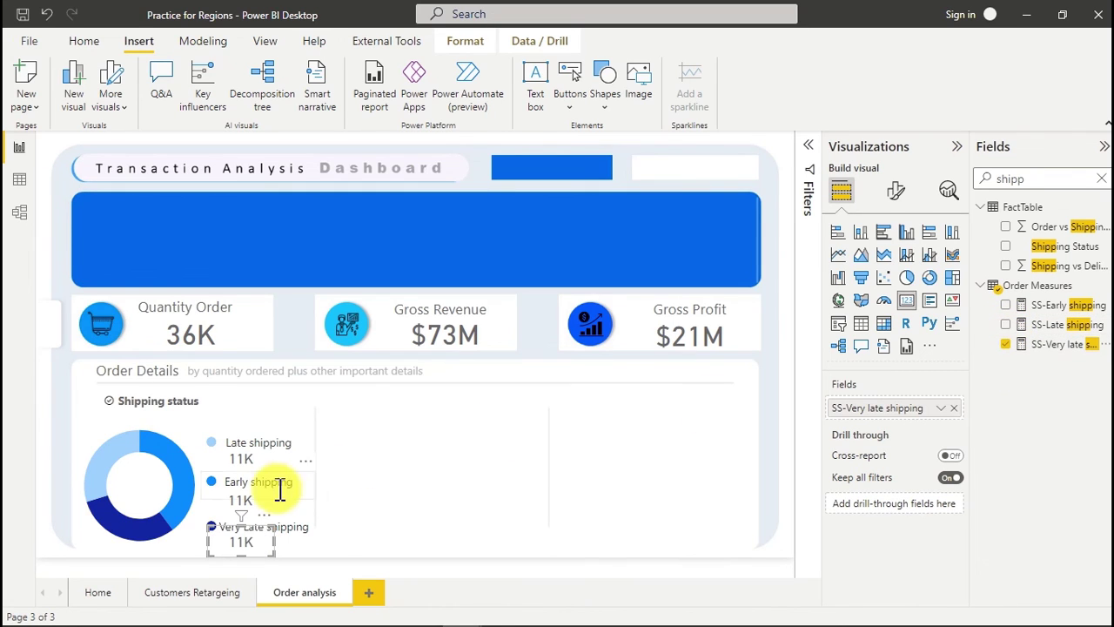
- Replace the measure in the card under the Early shipping label with SS-Early shipping
click(249, 512)
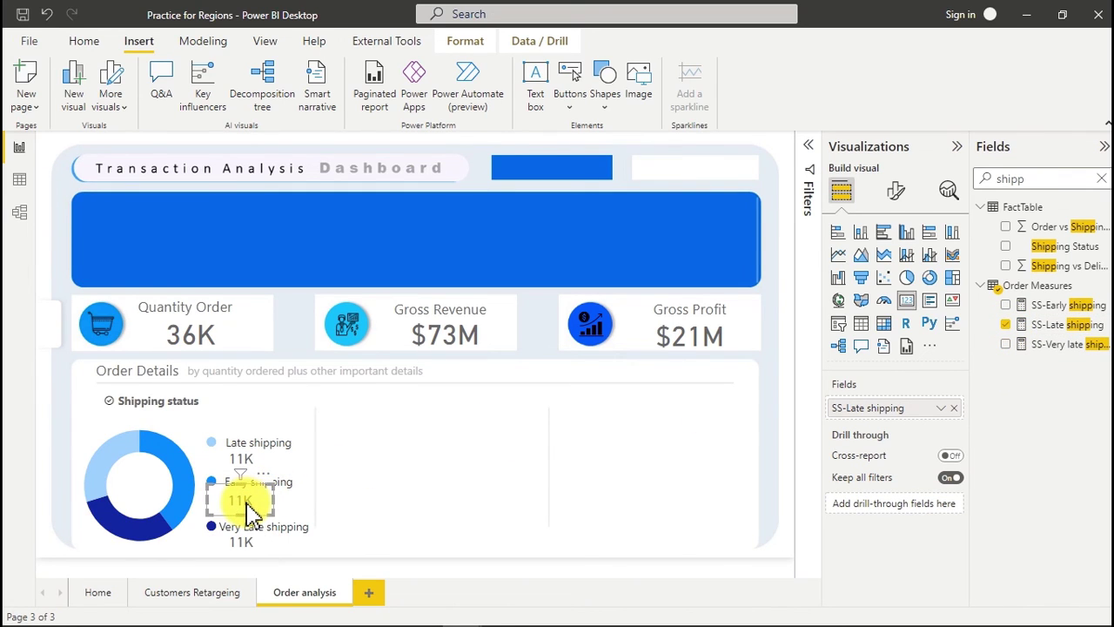
click(1007, 325)
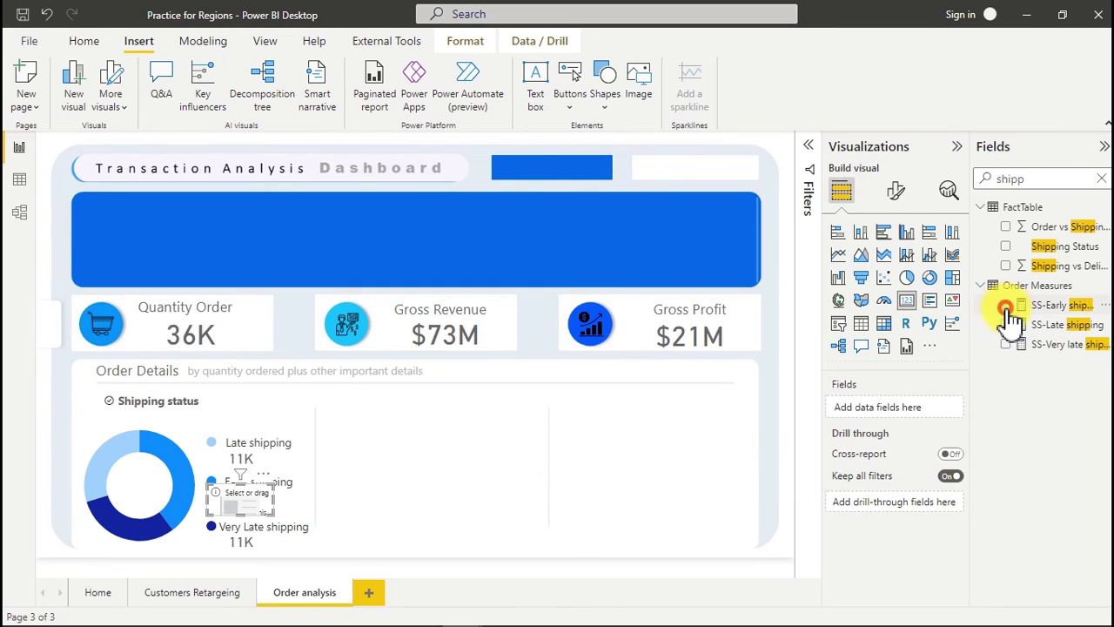
click(1006, 305)
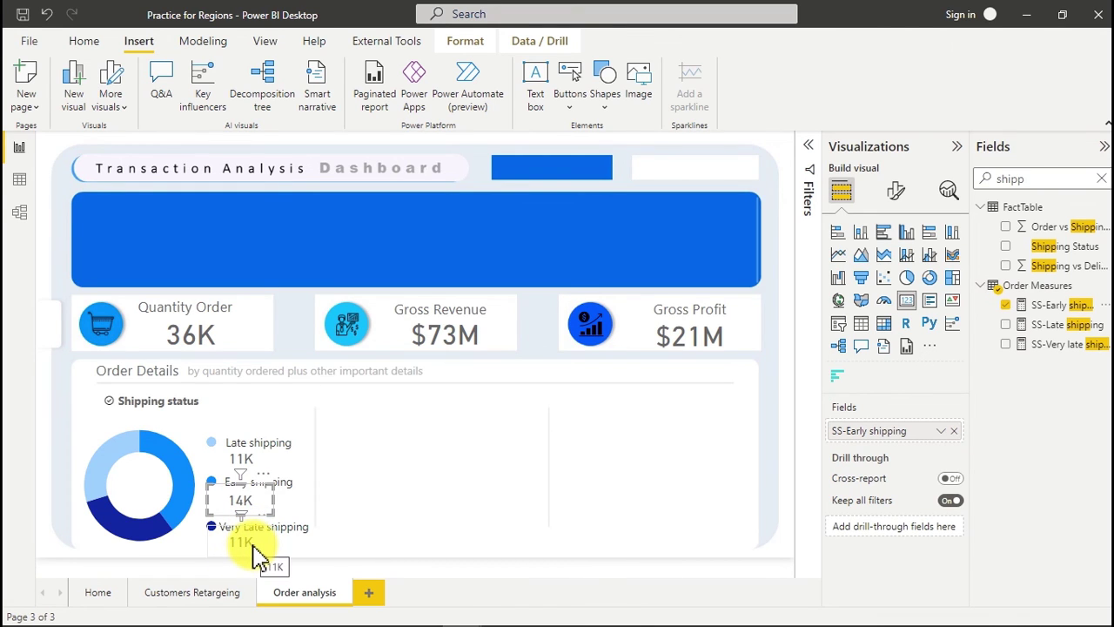
- Set the display units of the late shipping card's callout value to None
click(251, 461)
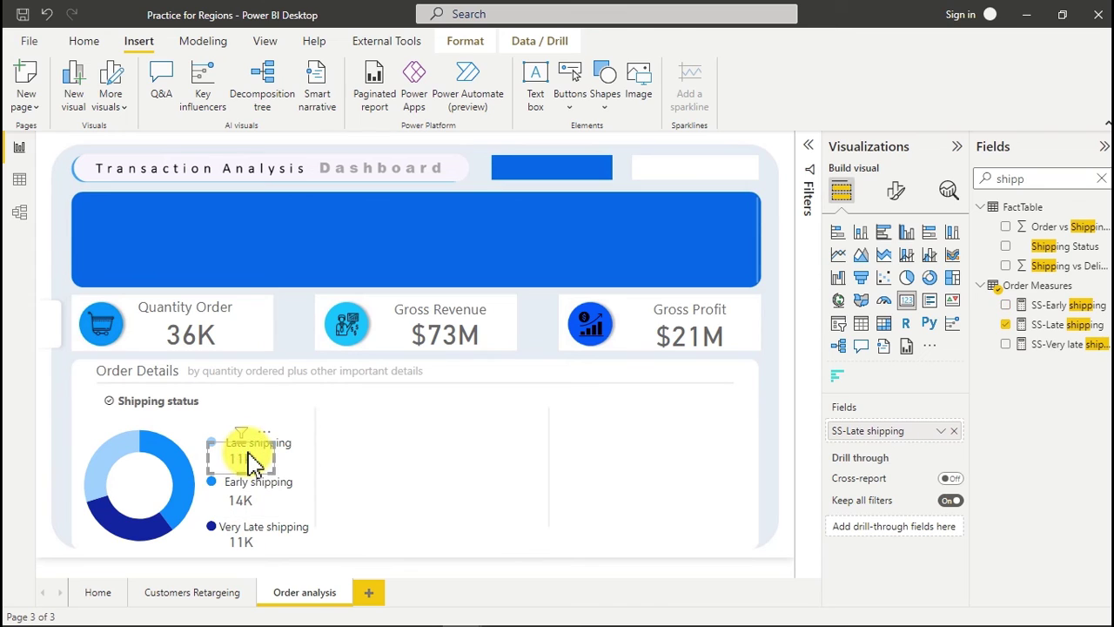
click(899, 193)
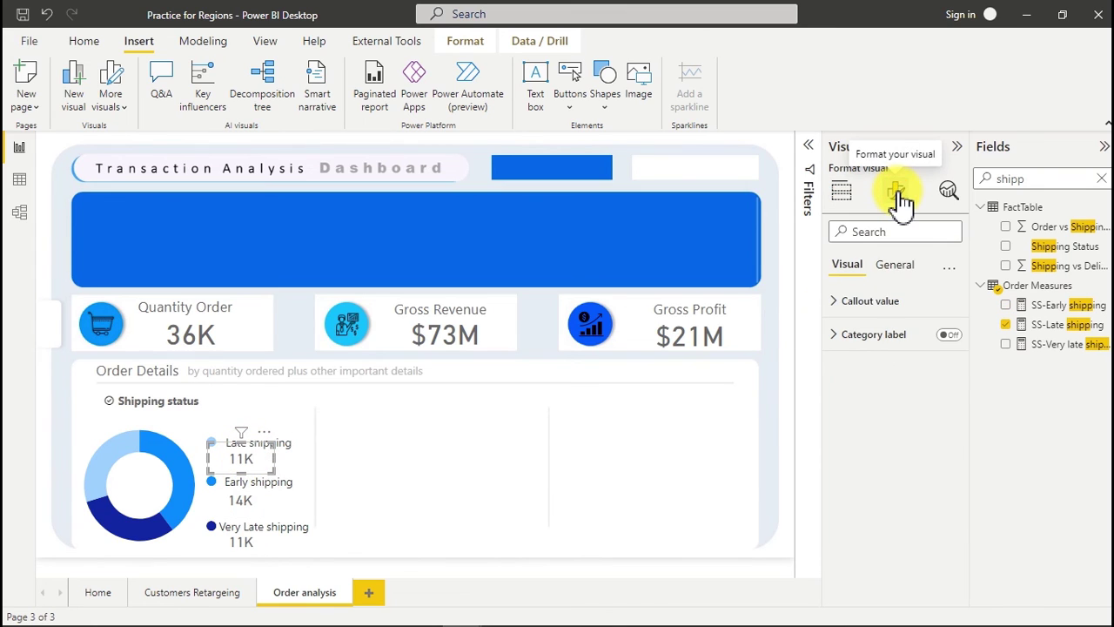
click(871, 301)
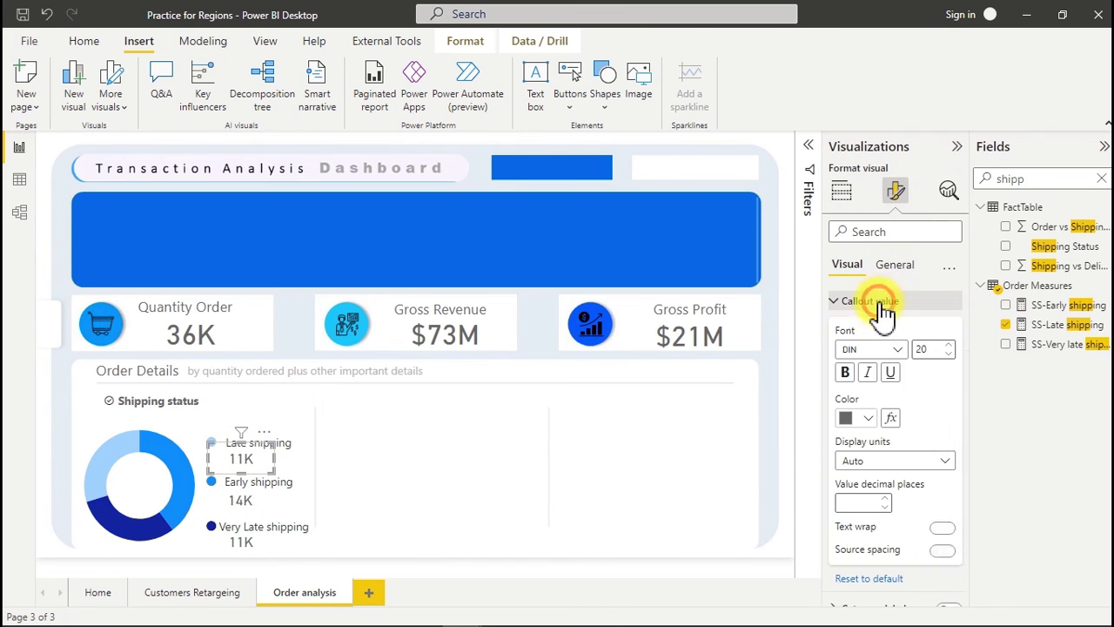
click(914, 461)
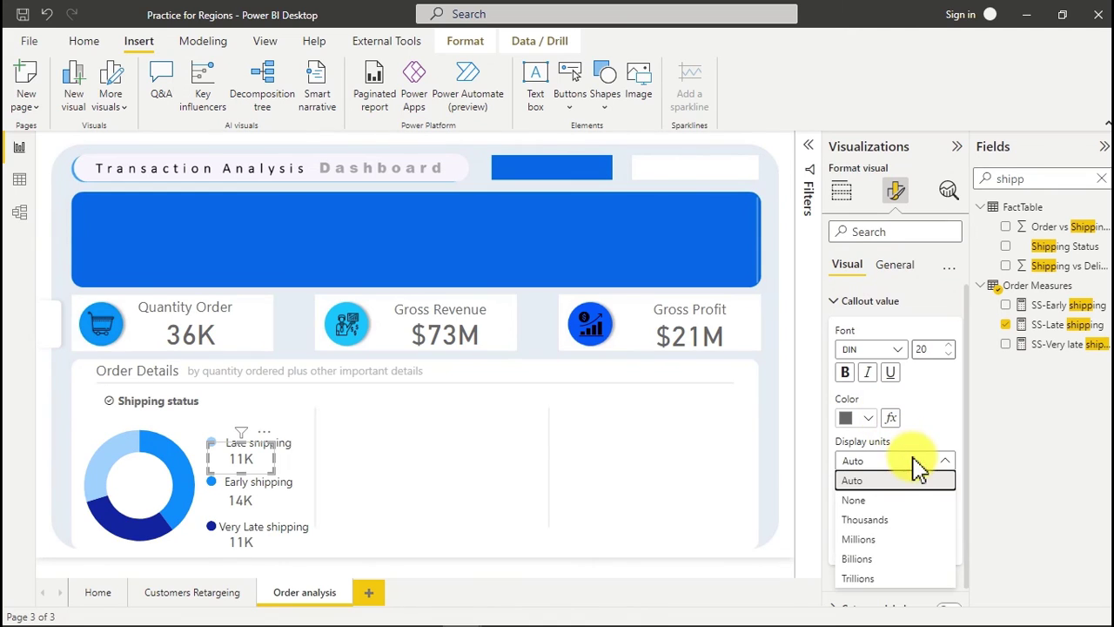
click(884, 525)
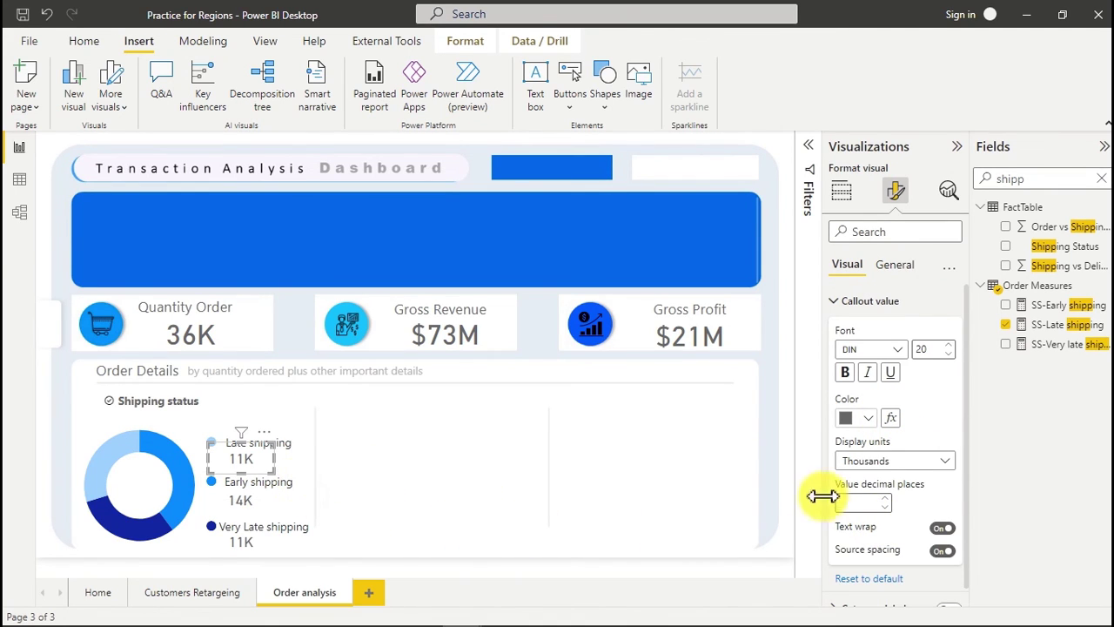
click(916, 465)
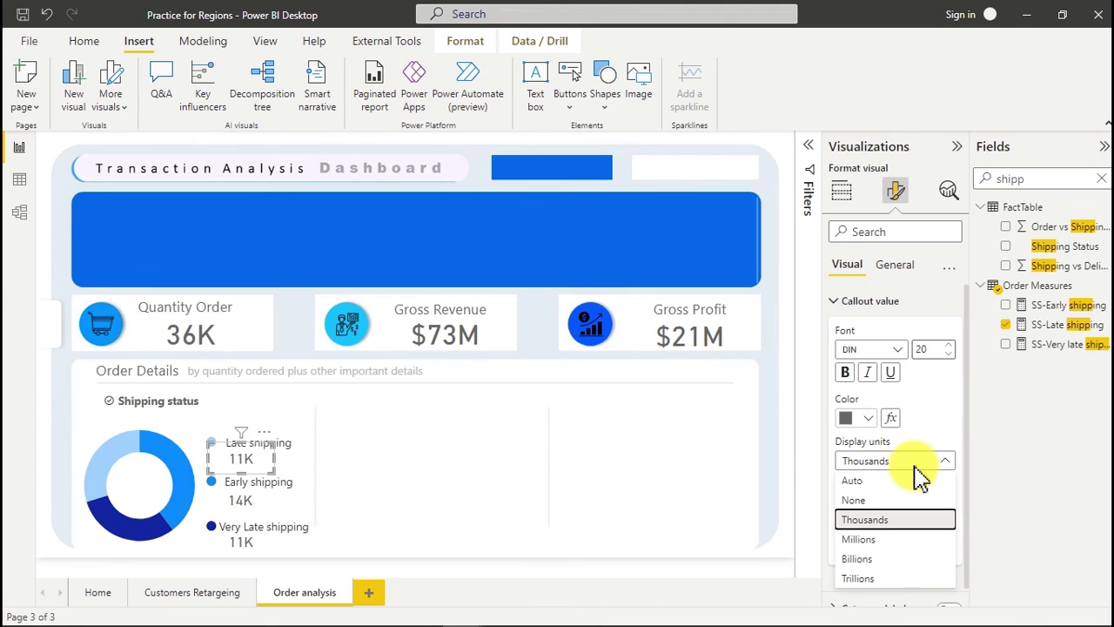
click(864, 518)
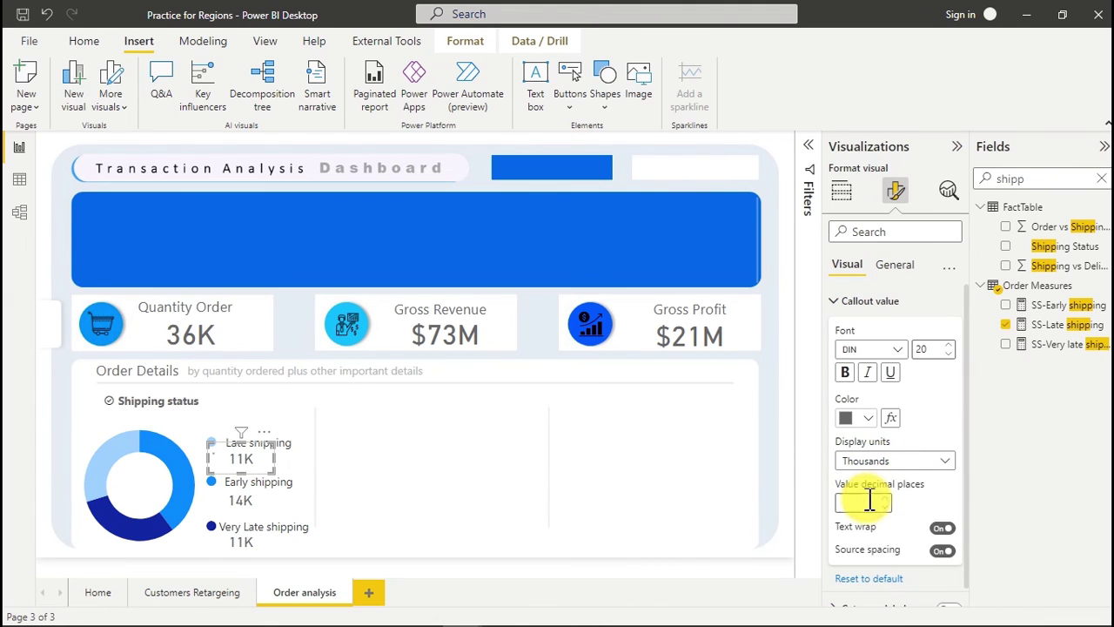
key(Up)
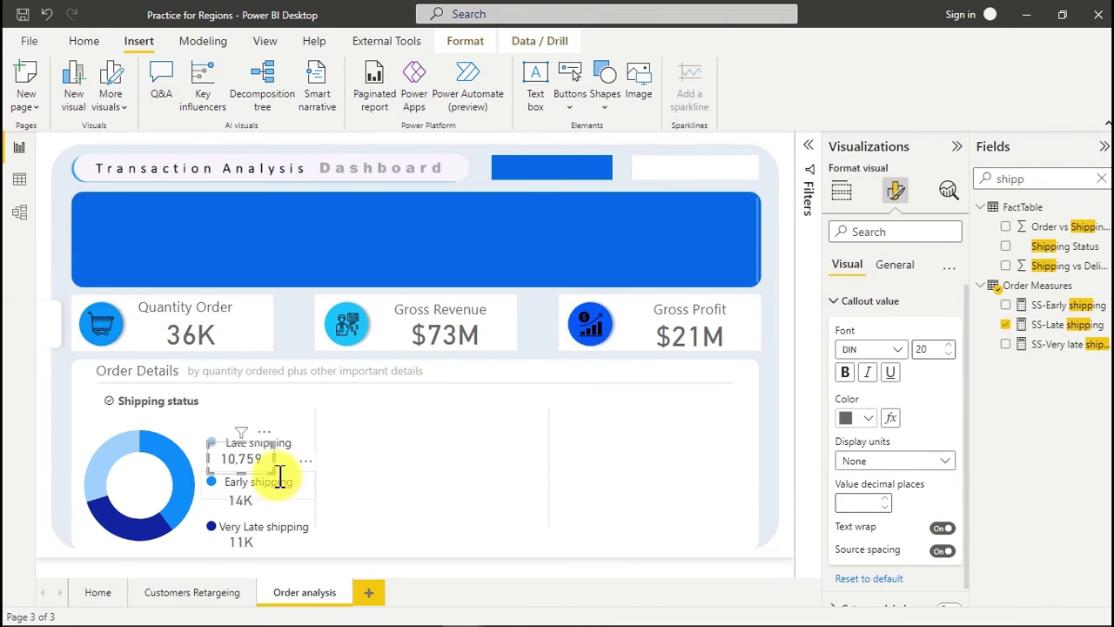
- Set the callout value display units to None for both the early shipping and very late shipping cards
click(242, 502)
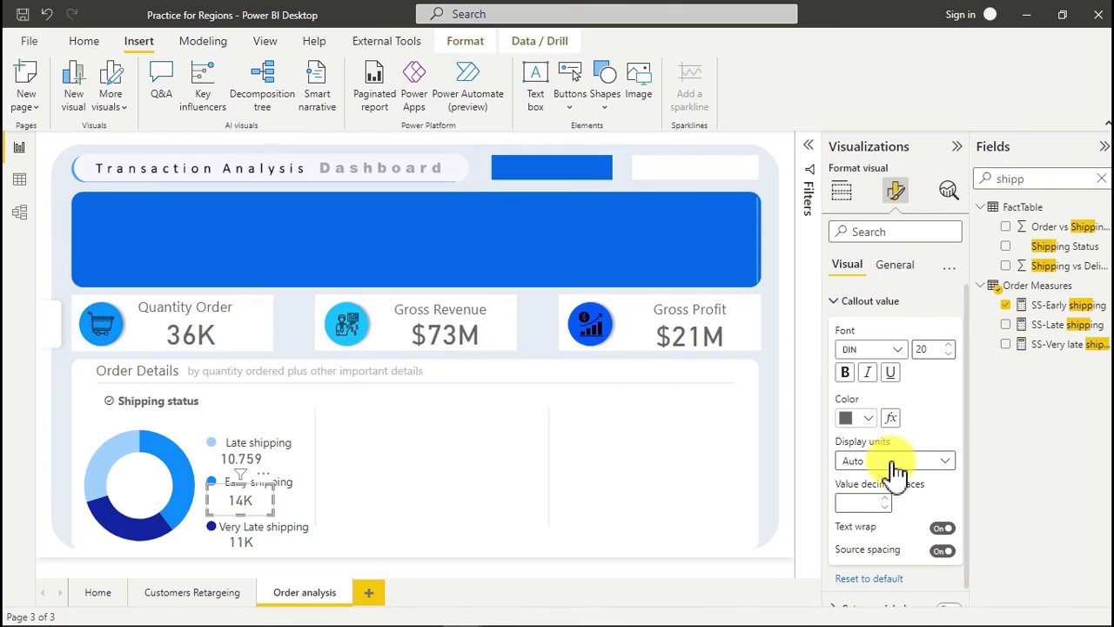
click(891, 460)
click(855, 501)
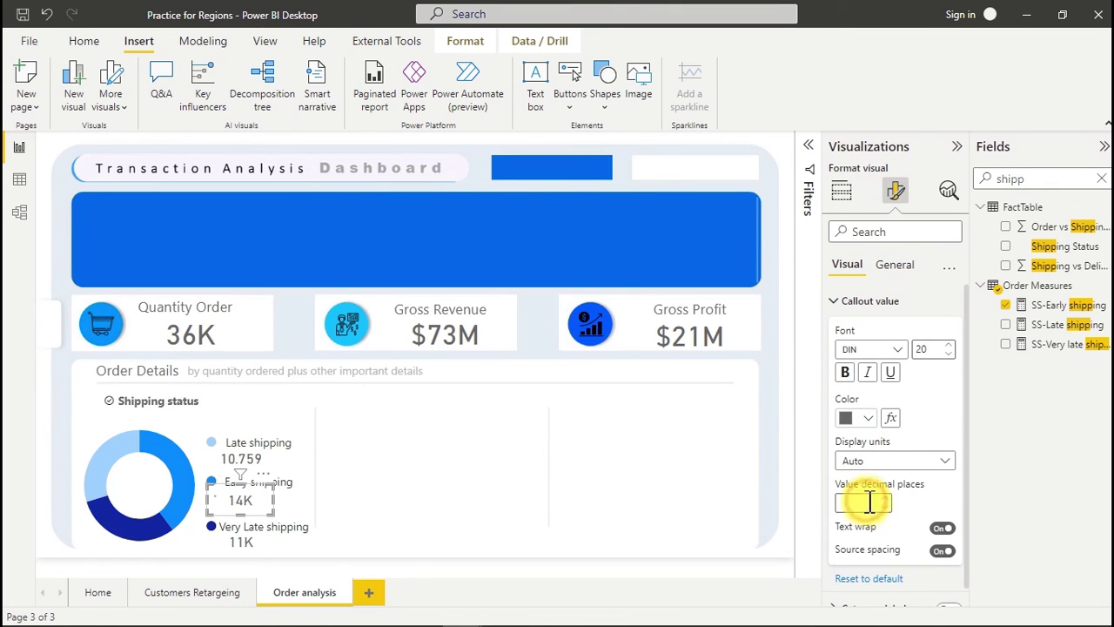
click(259, 545)
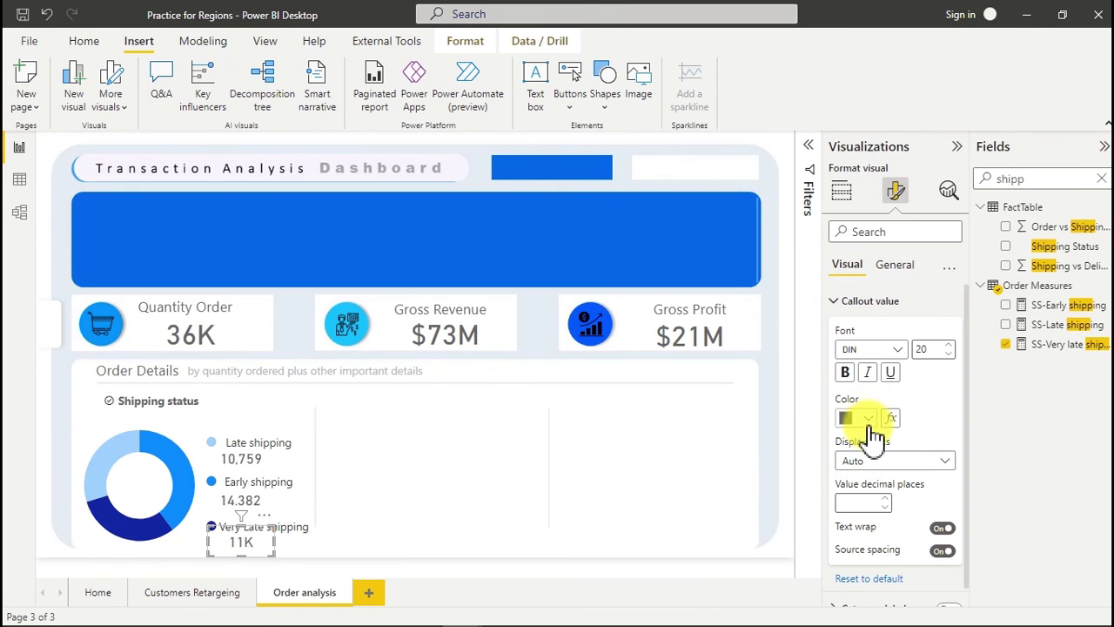
click(883, 463)
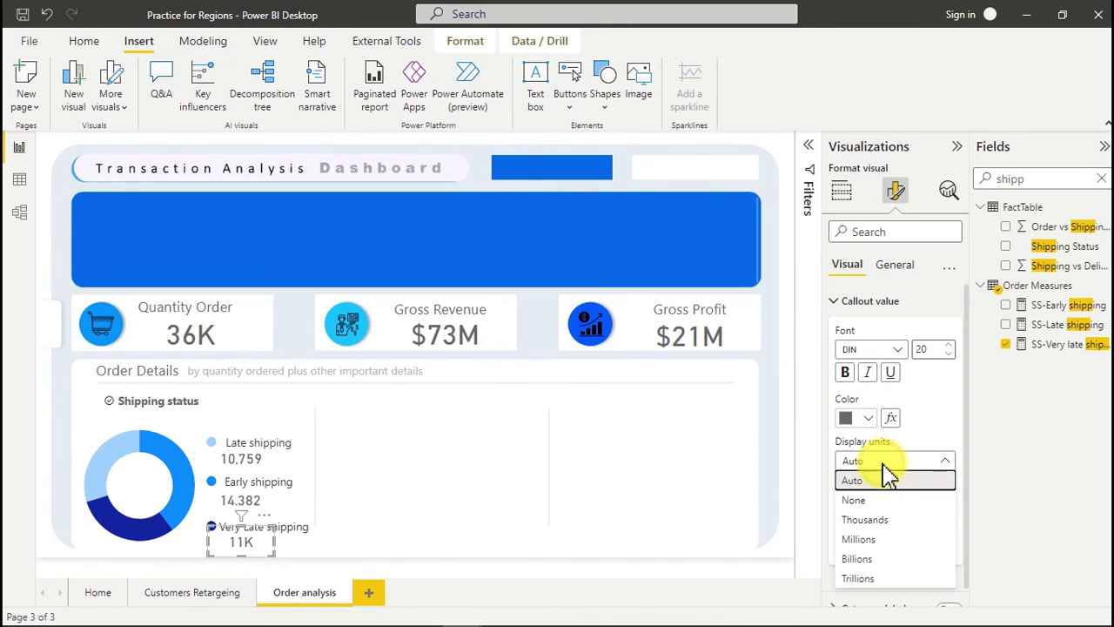
click(854, 500)
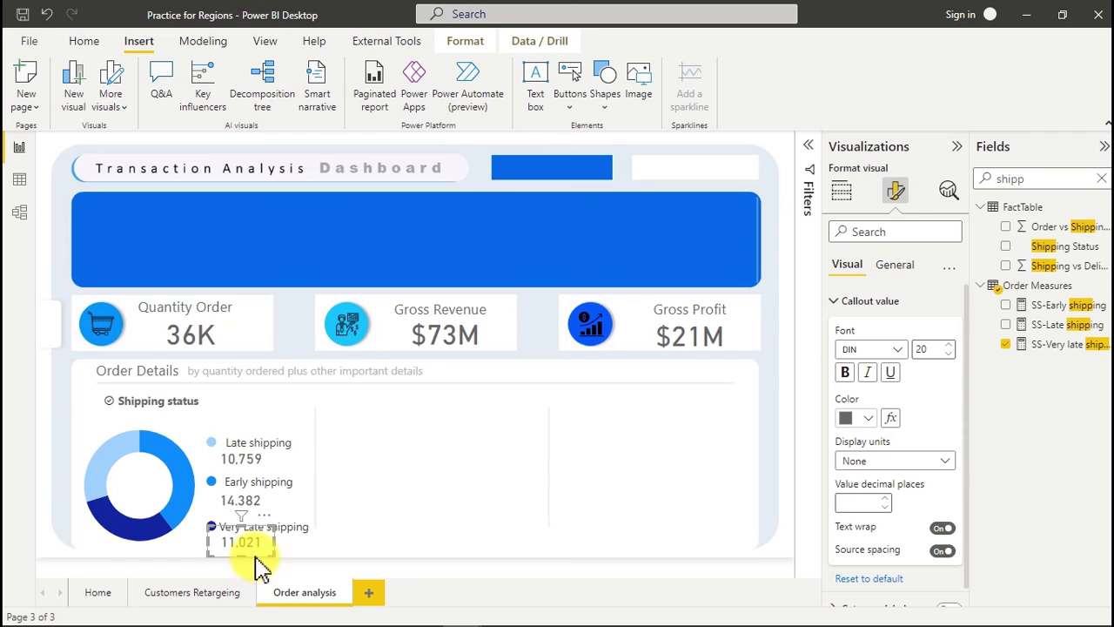
click(451, 461)
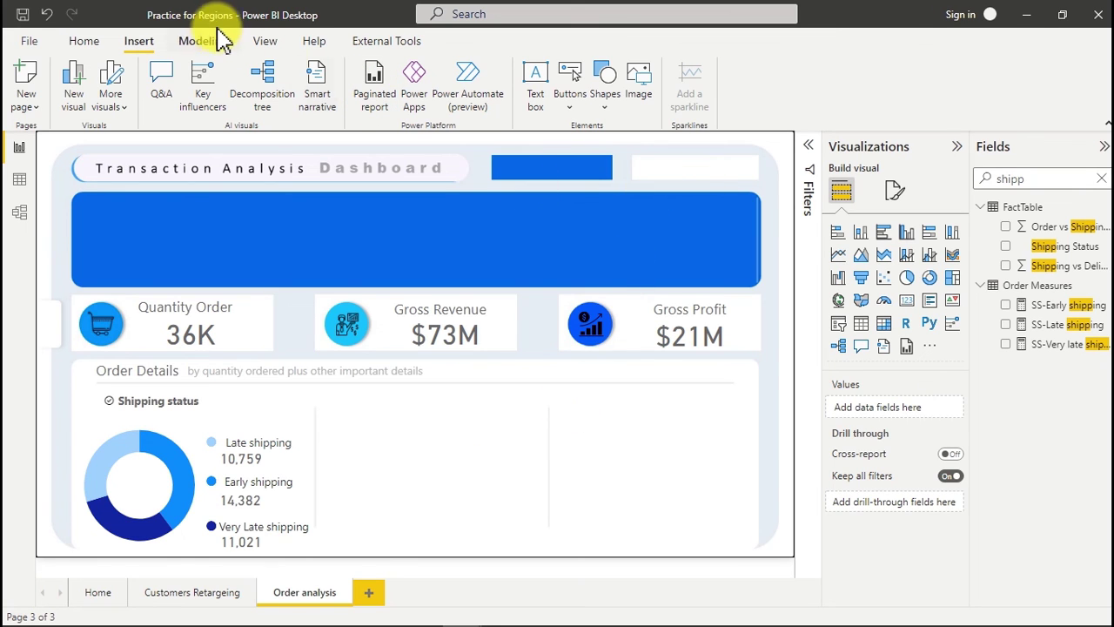
- Insert the icons8-buying-51.png image, shrink it and center it inside the hole of the shipping status donut chart
click(653, 87)
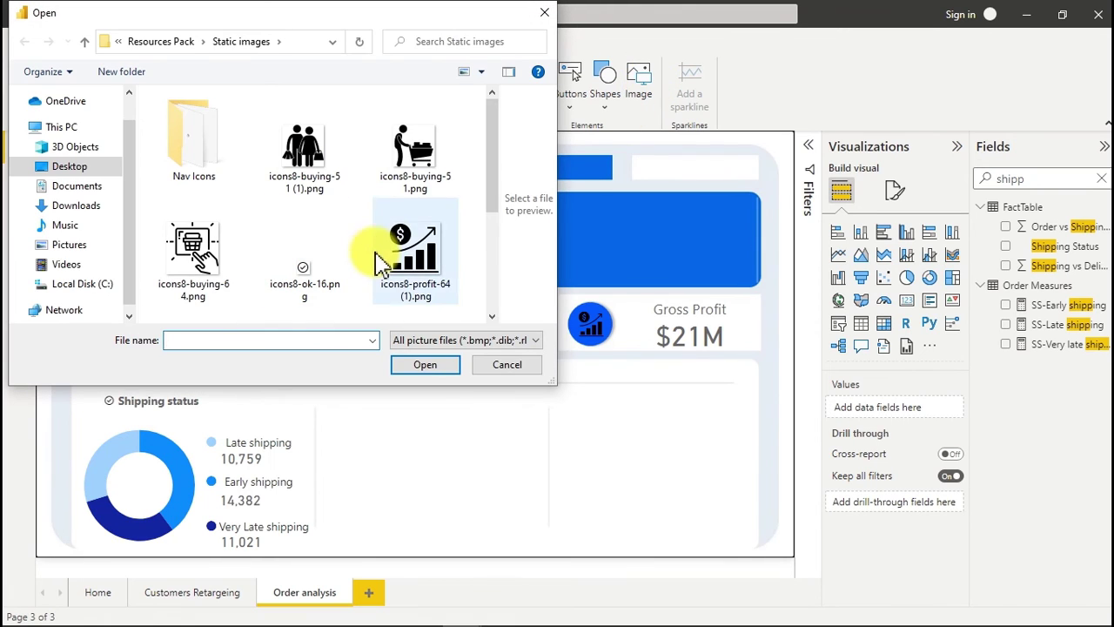
double_click(413, 150)
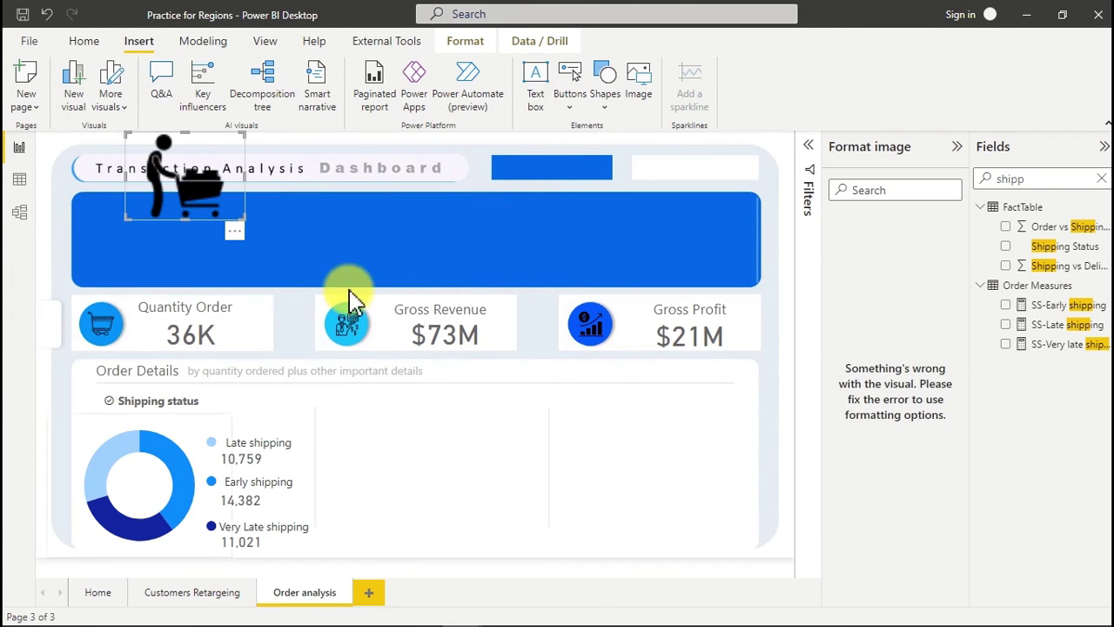
drag(200, 209, 156, 503)
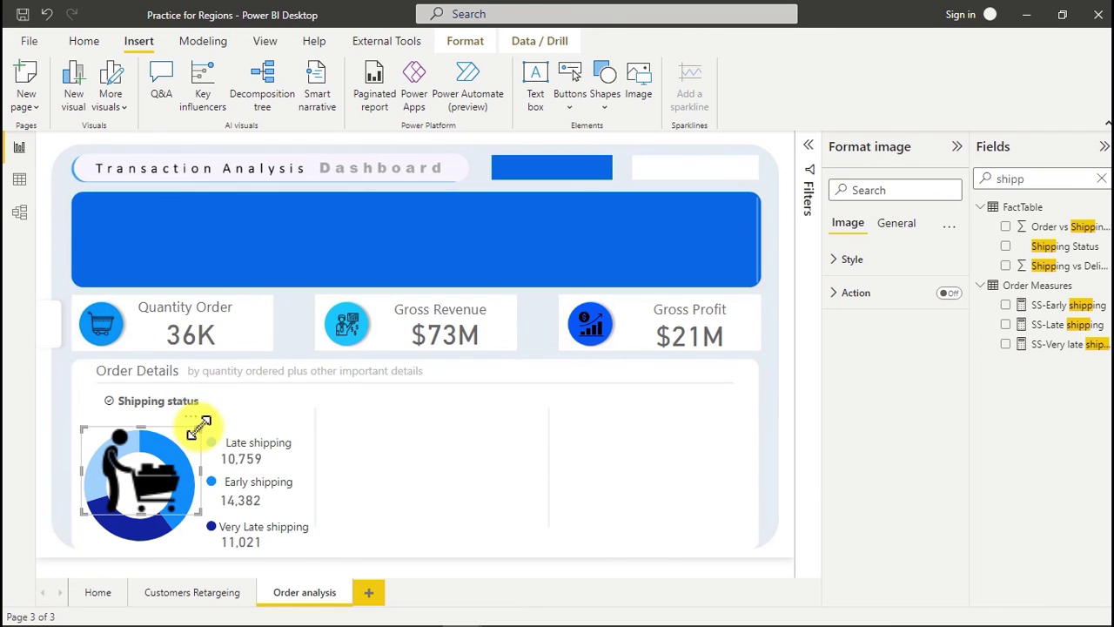
drag(200, 428, 145, 499)
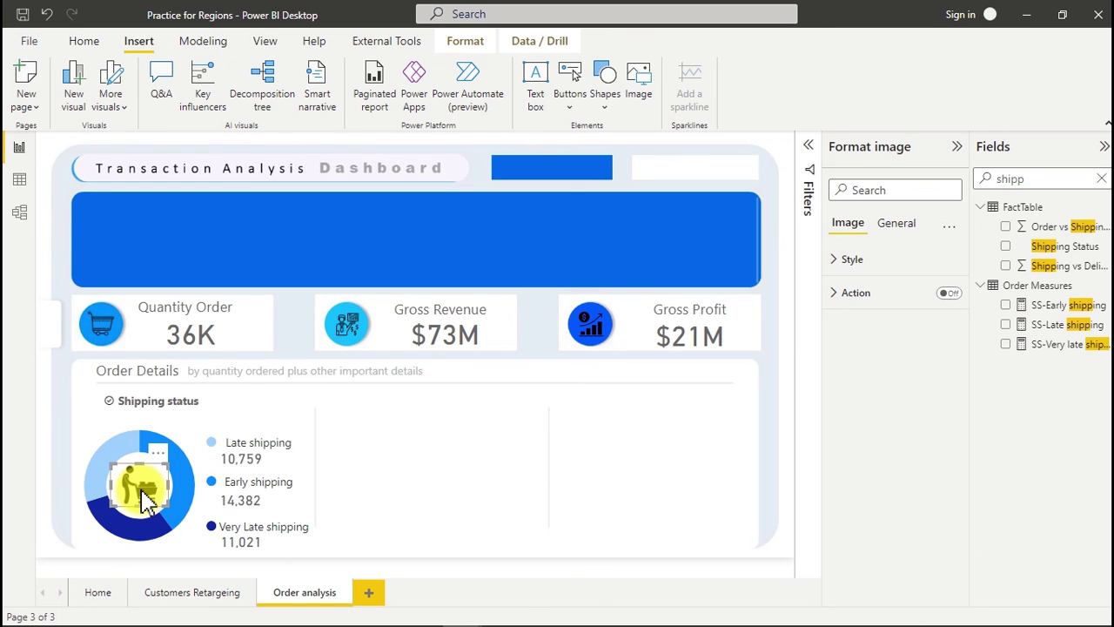
click(860, 259)
click(910, 309)
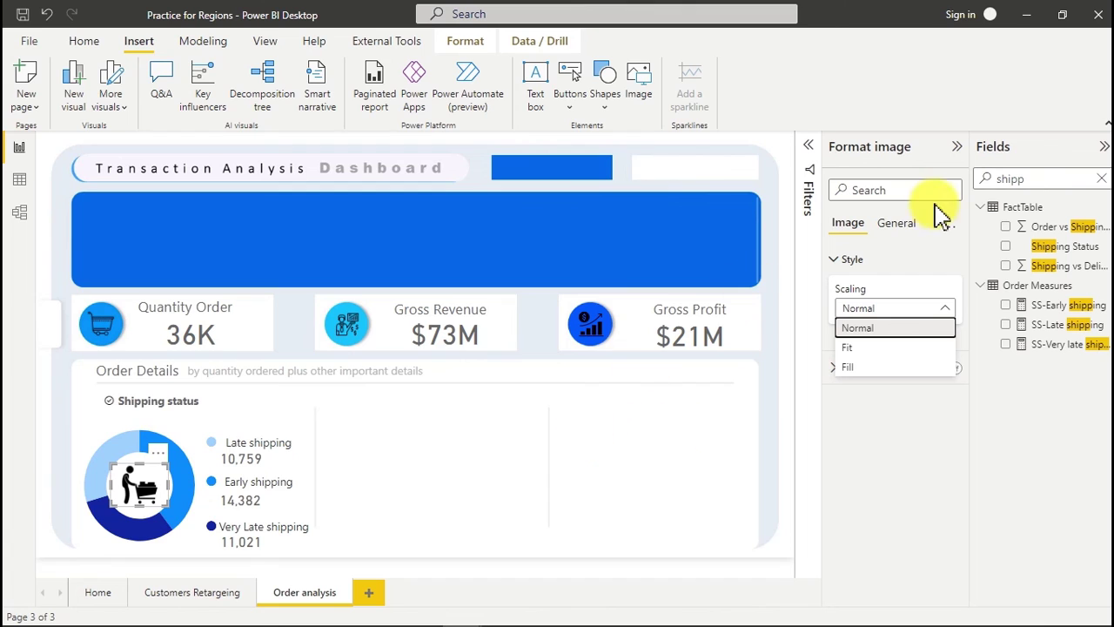
click(910, 230)
click(909, 230)
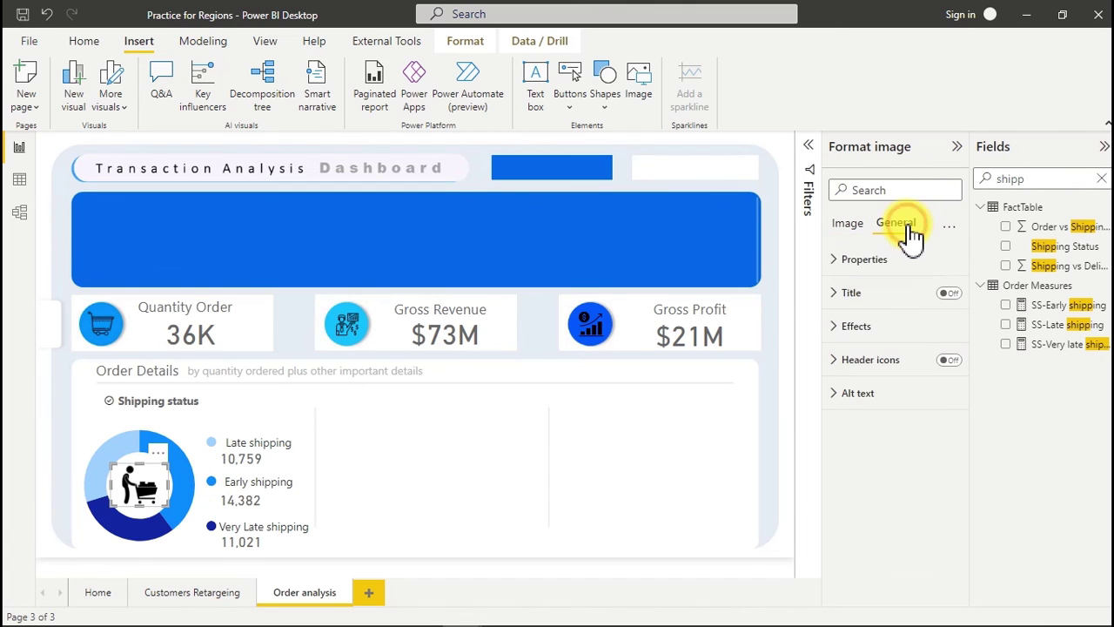
- Group the shipping status heading, its legend markers, labels, value cards and the shopper icon in Order Details
click(524, 483)
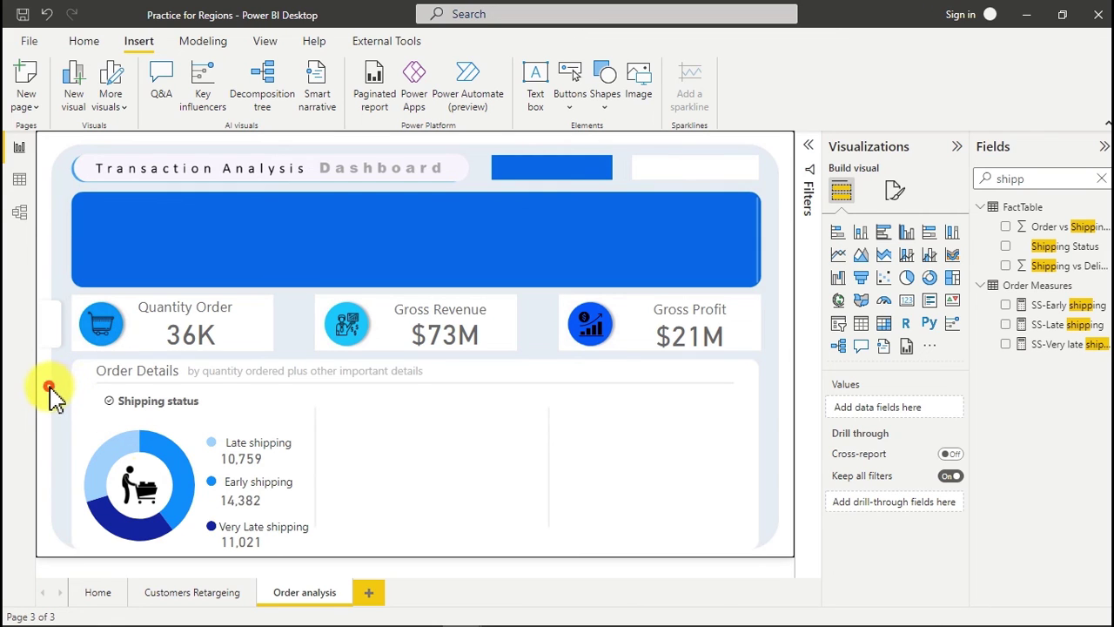
drag(50, 387, 346, 566)
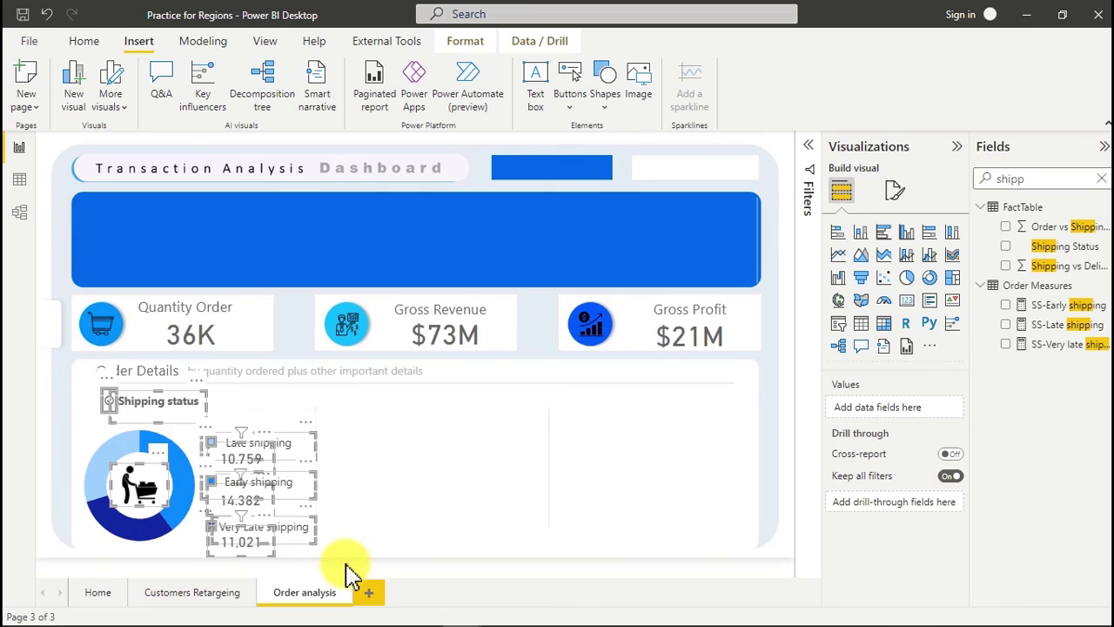
right_click(296, 509)
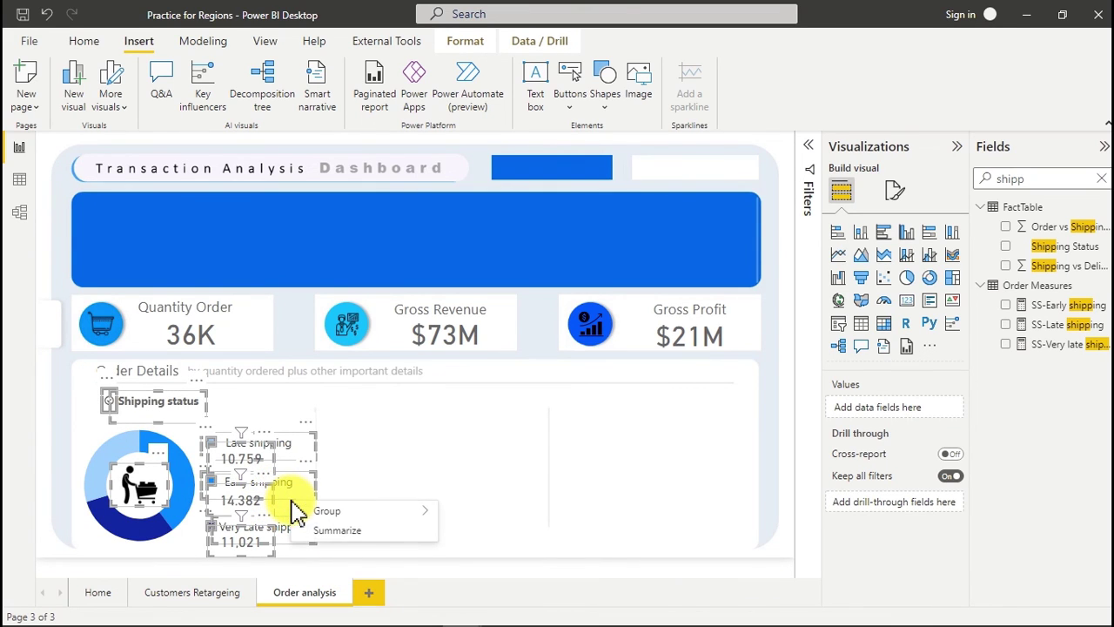
mouse_move(341, 514)
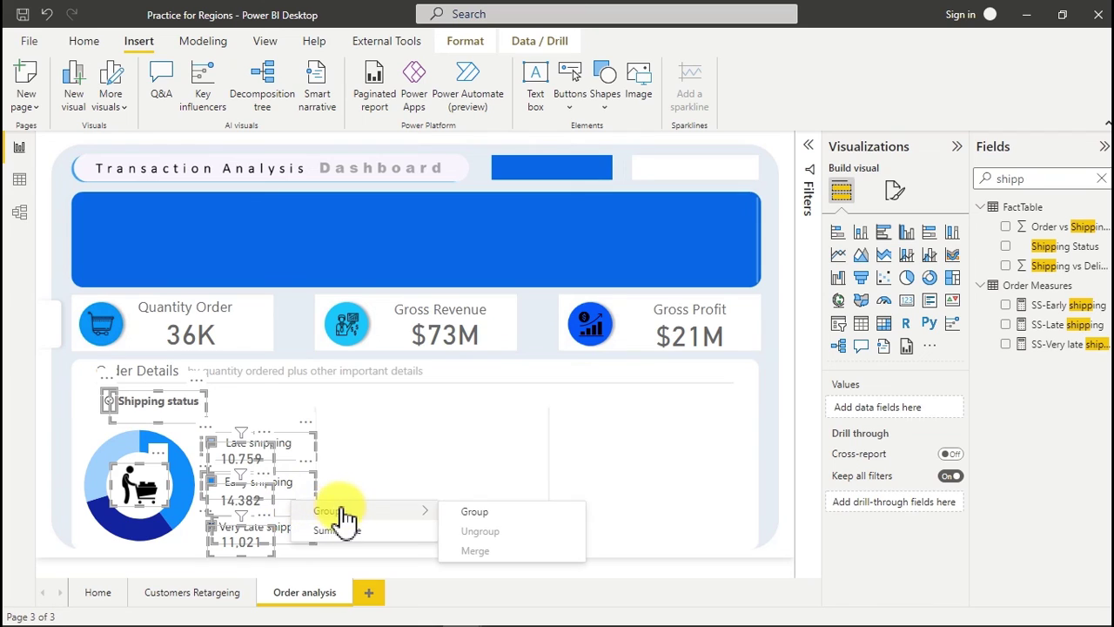
click(472, 513)
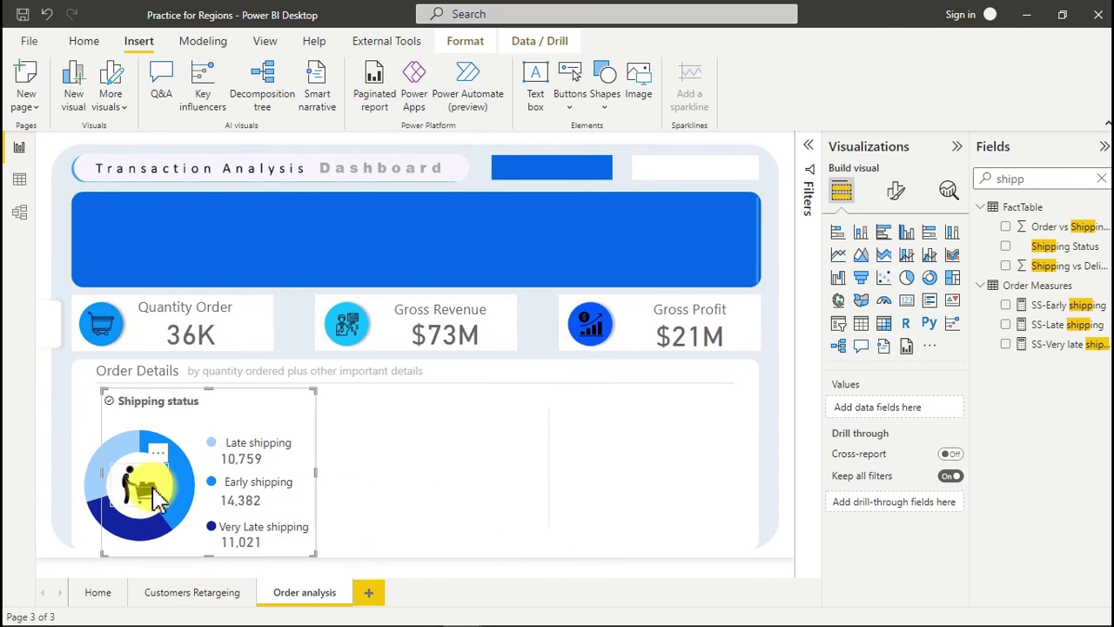
- Select the shipping status donut chart together with the grouped elements and duplicate them on the page
click(87, 486)
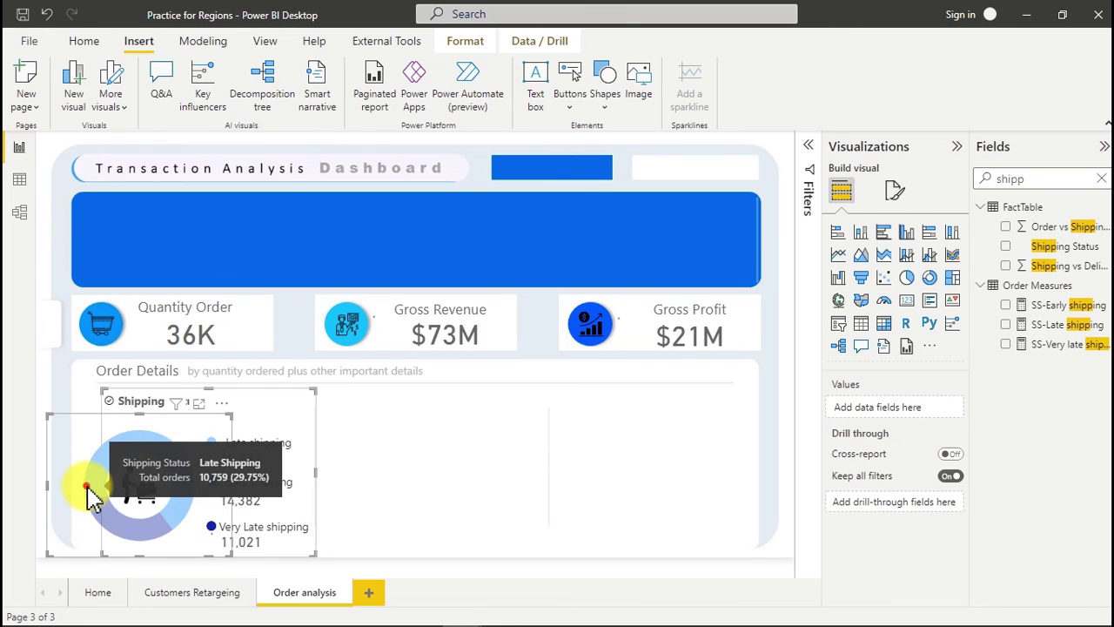
click(94, 498)
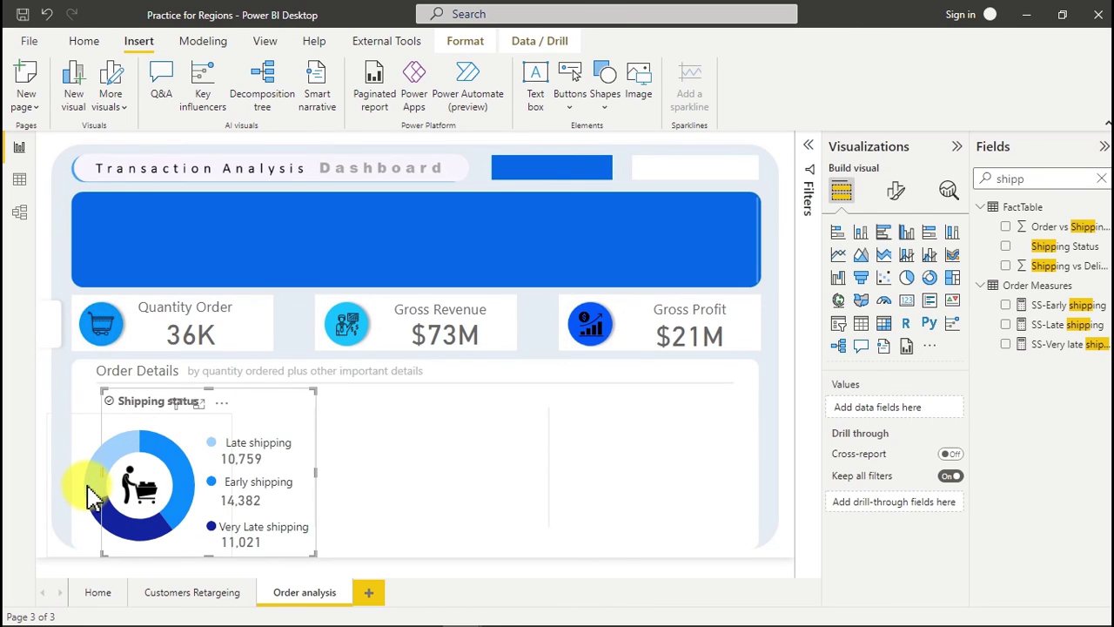
click(94, 498)
click(94, 498)
click(94, 498)
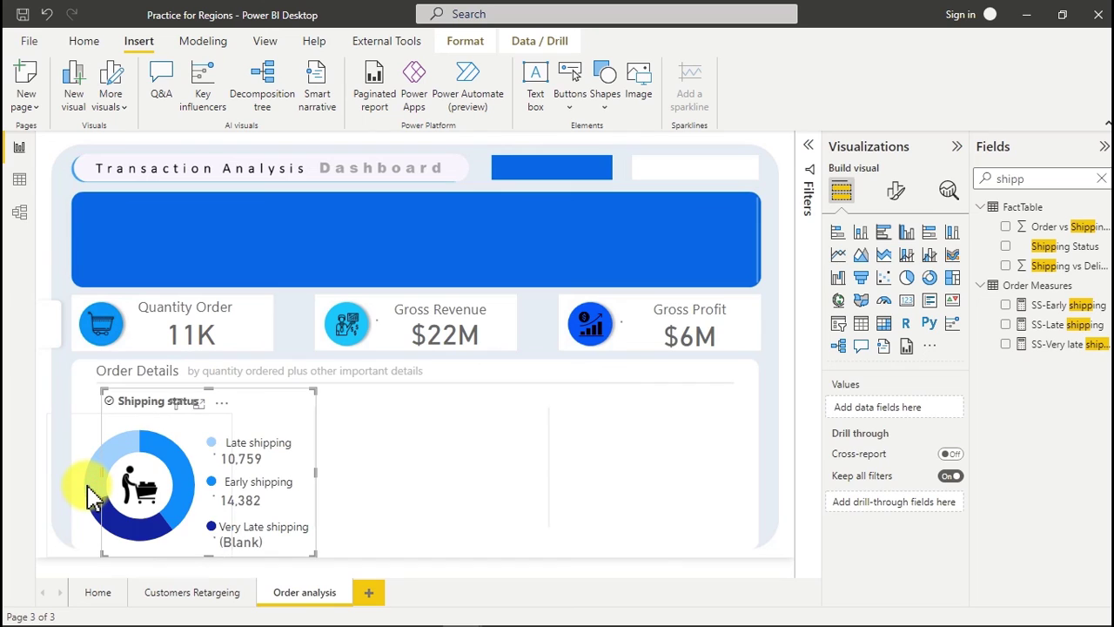
click(94, 498)
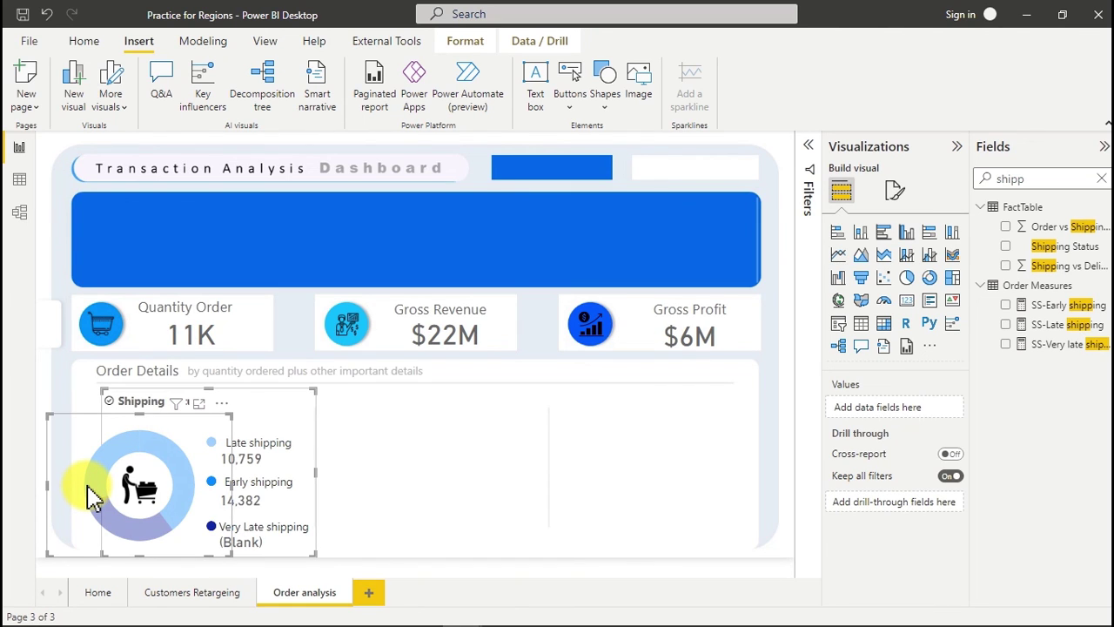
key(ctrl+v)
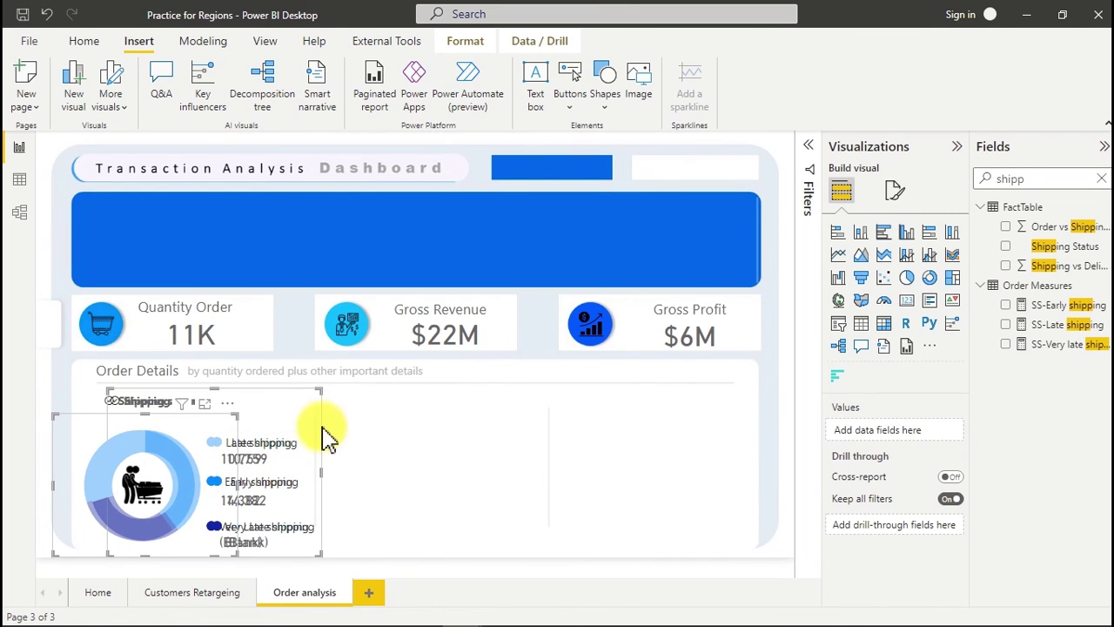
- Move the duplicated group and donut chart into the middle section of Order Details, aligned with the originals
drag(324, 433, 448, 438)
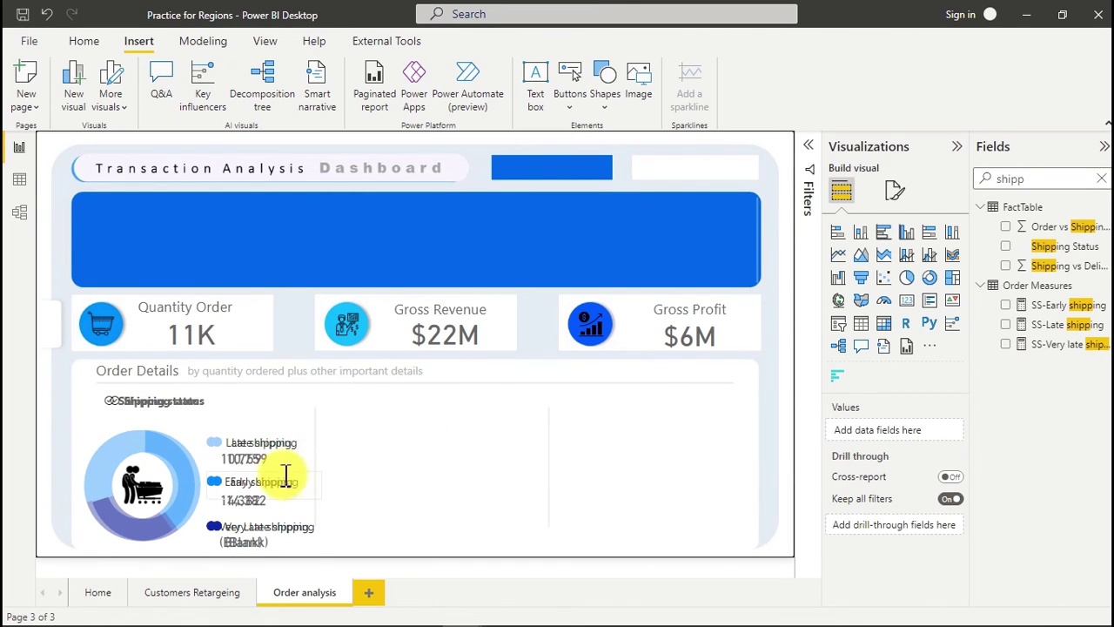
click(320, 463)
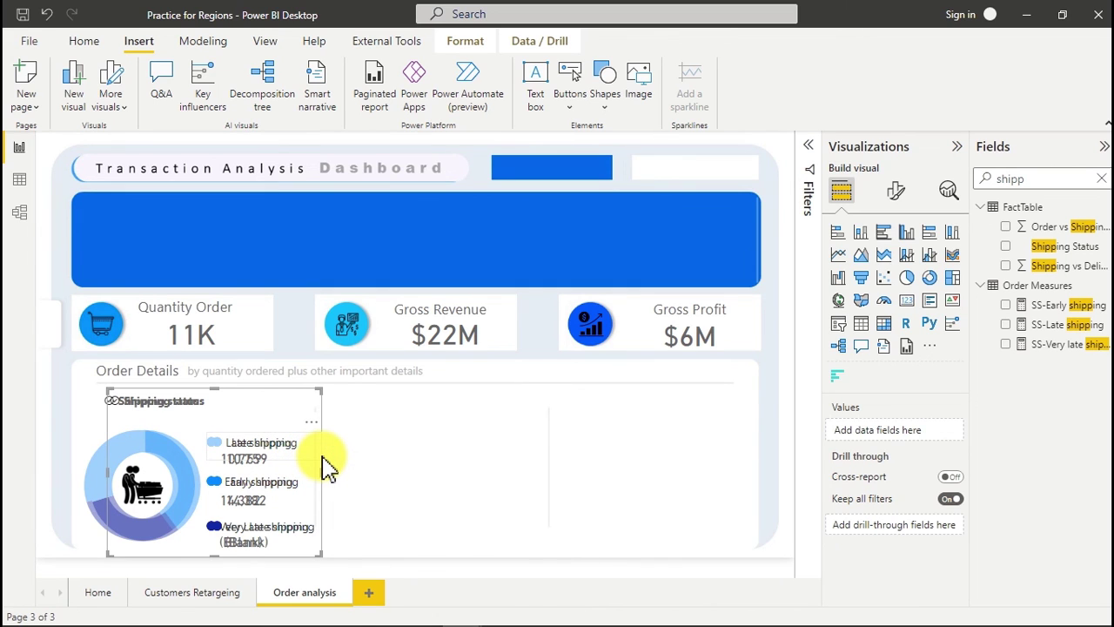
drag(322, 461, 544, 461)
click(542, 455)
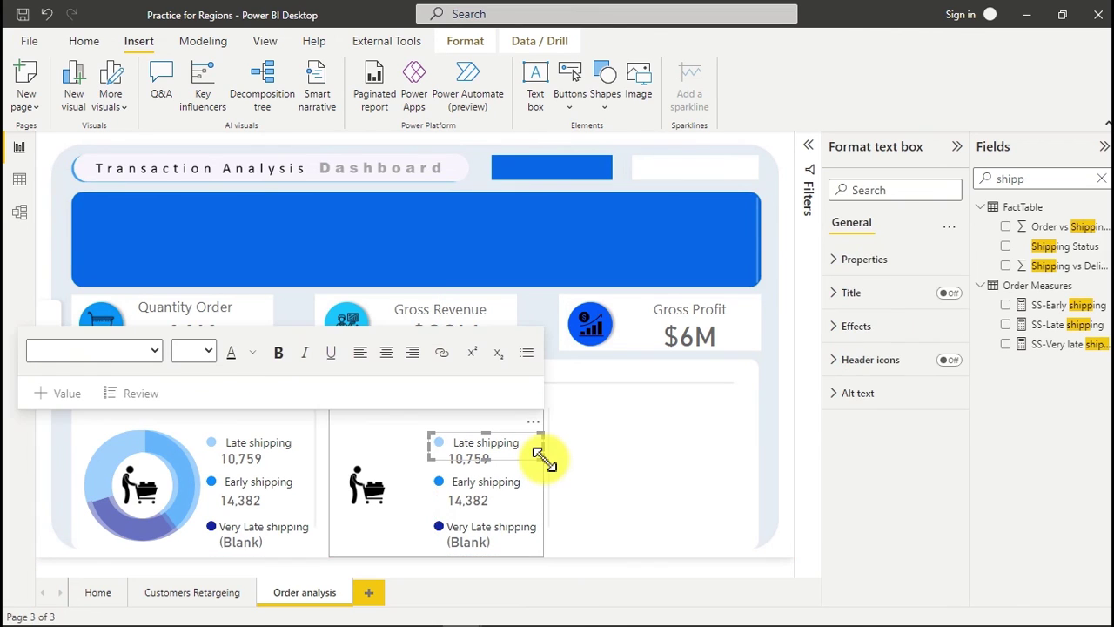
click(127, 474)
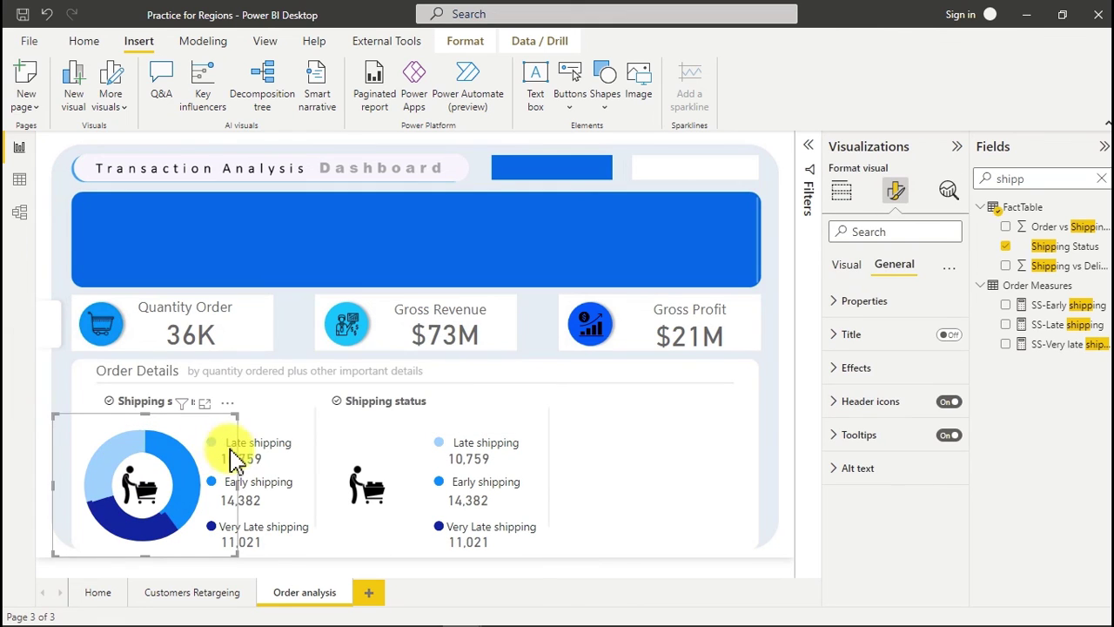
drag(224, 406, 456, 423)
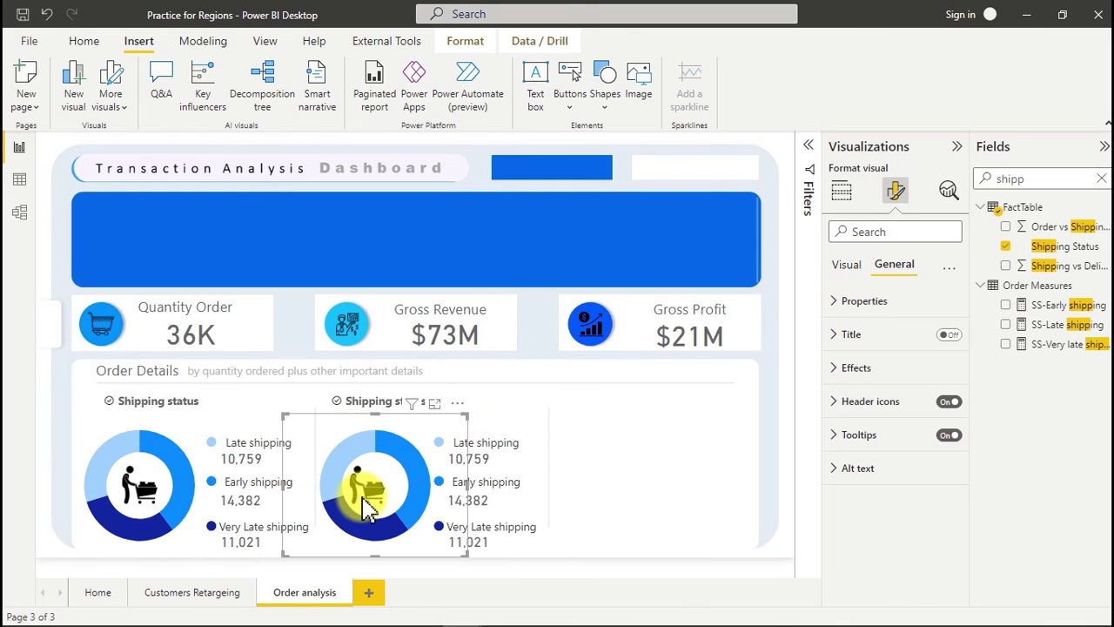
- Delete the shopper icon from the center of the duplicated donut chart
click(618, 468)
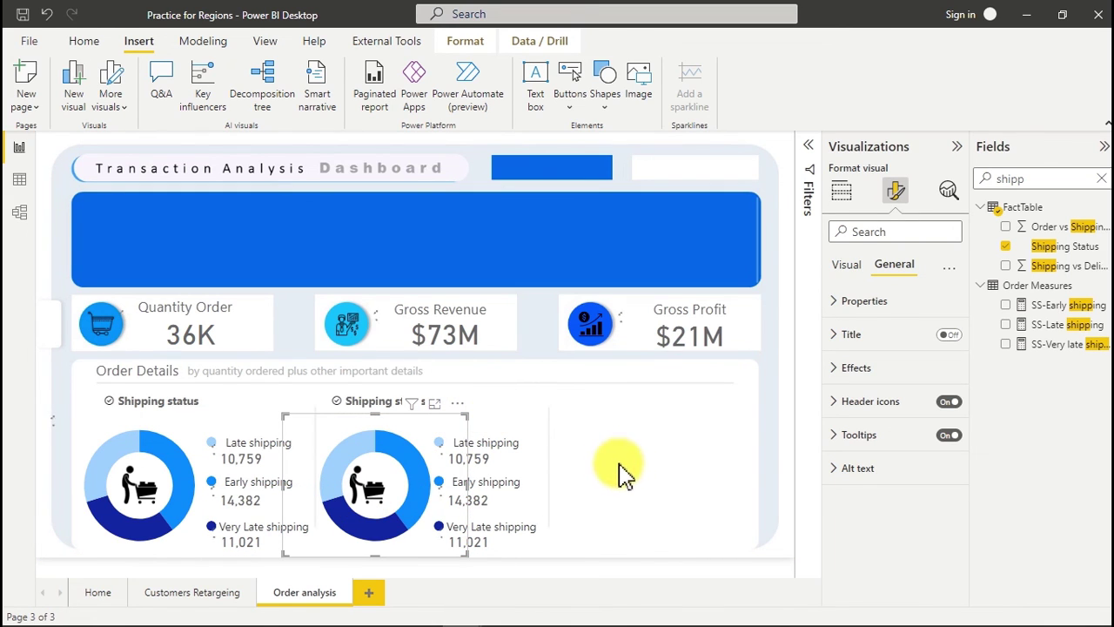
click(374, 498)
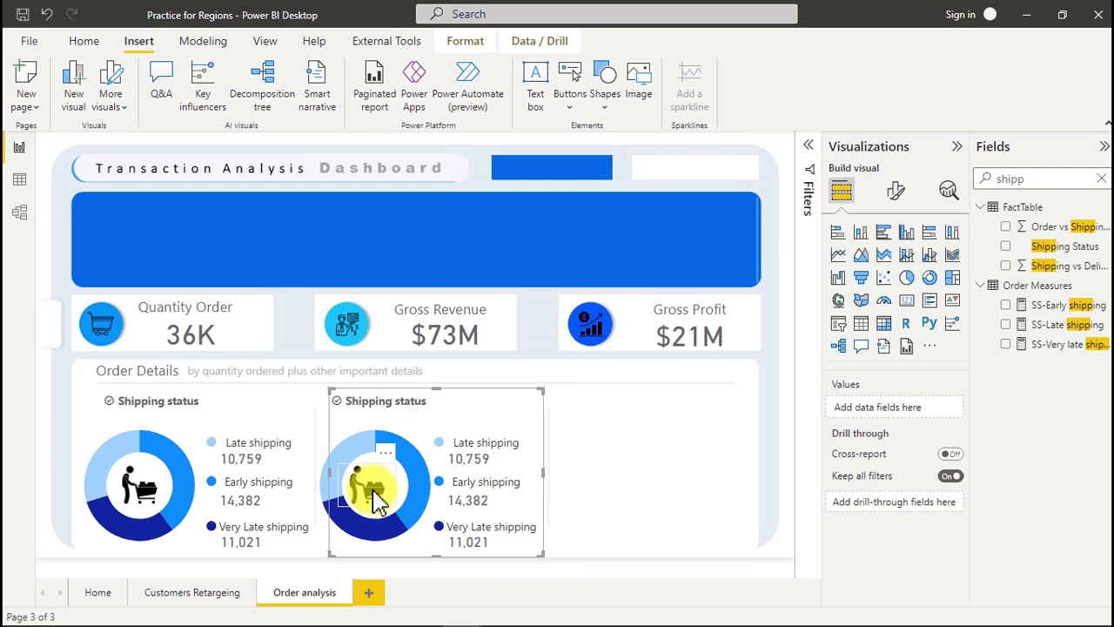
click(374, 498)
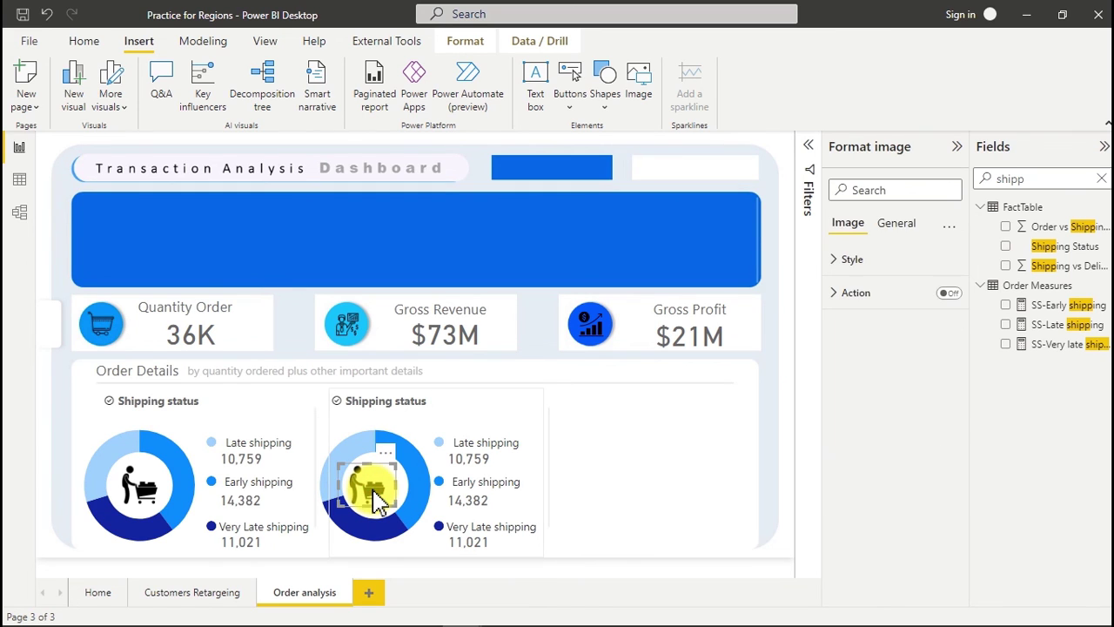
key(Delete)
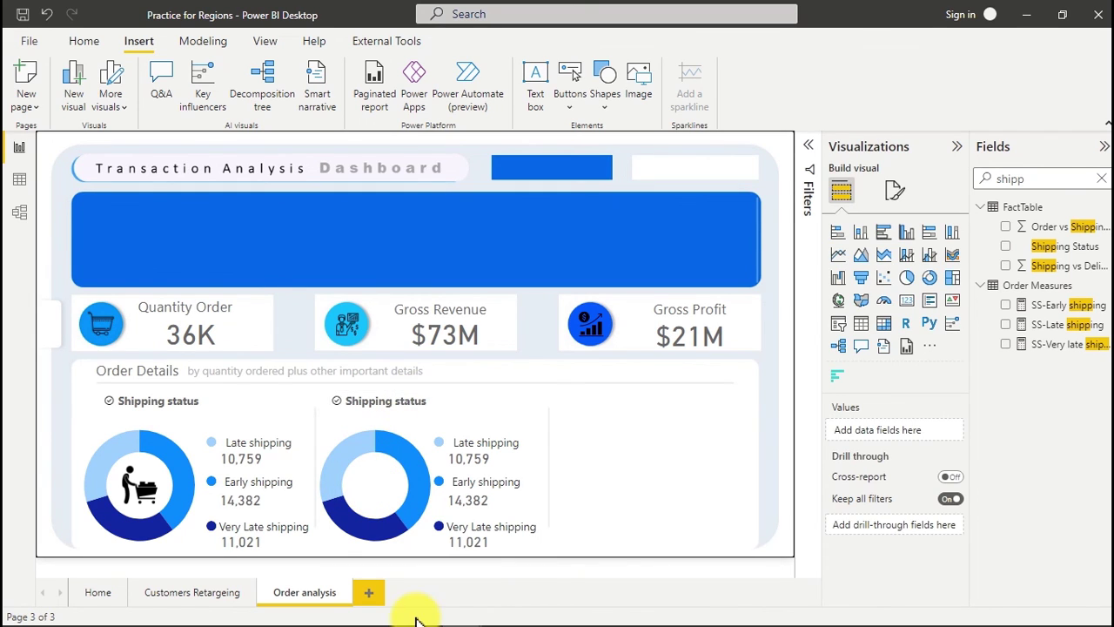
- Change the heading above the duplicated donut chart to Delivery status
click(394, 400)
drag(390, 400, 353, 402)
click(351, 402)
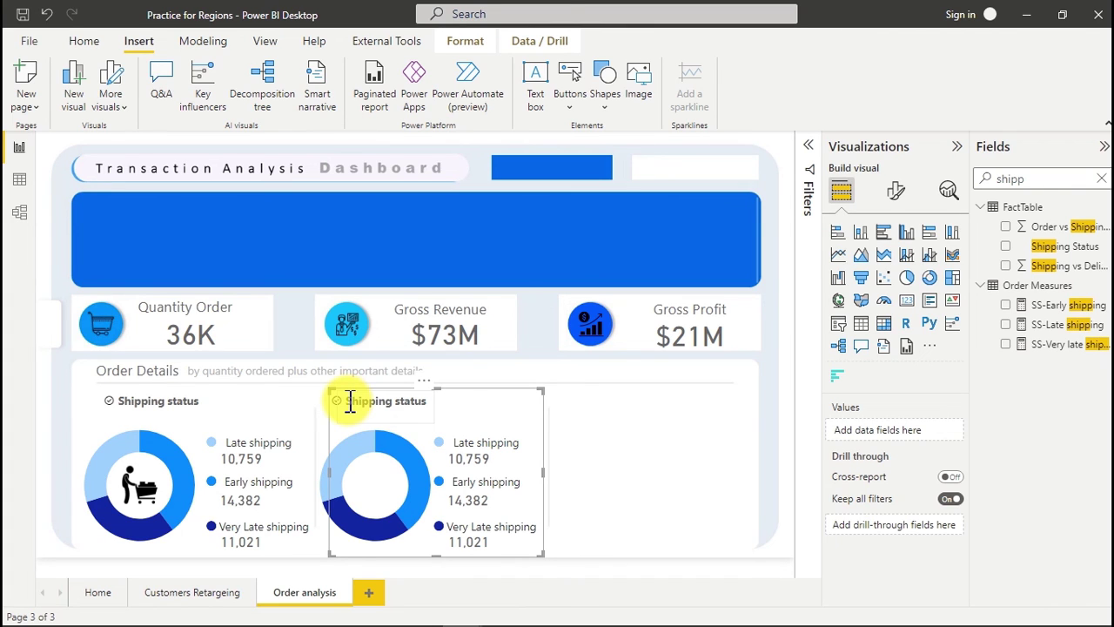
click(360, 403)
double_click(361, 403)
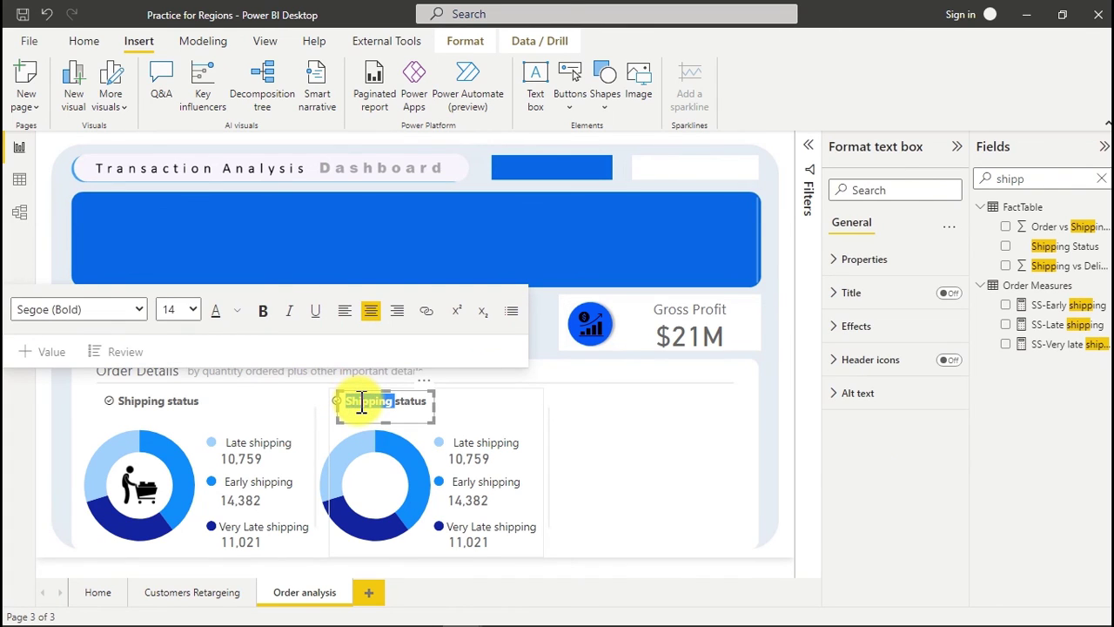
text(Delivery)
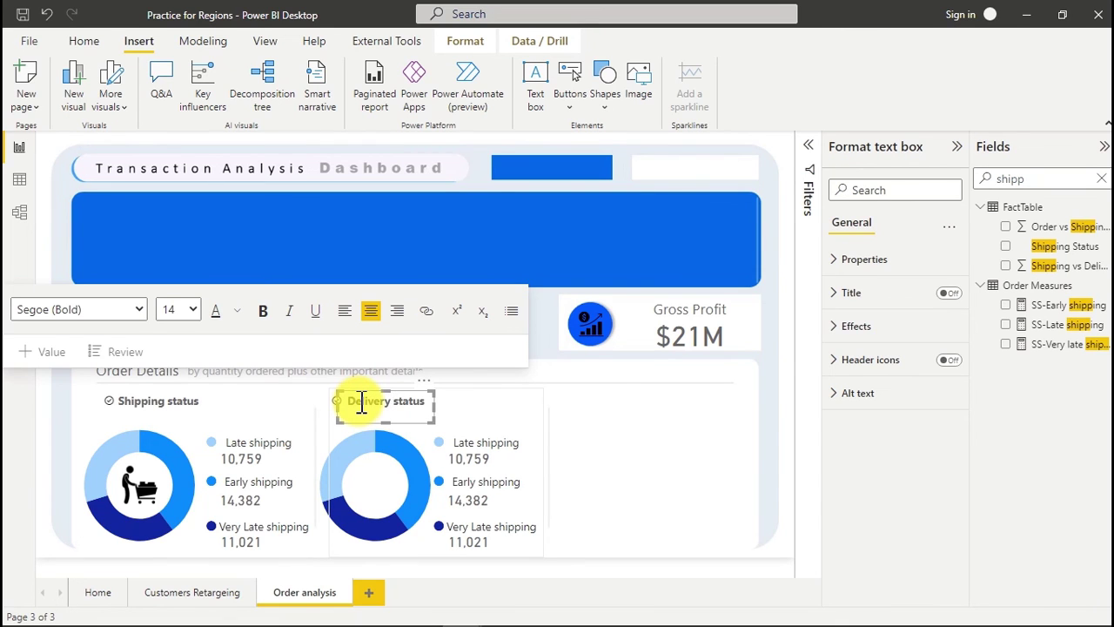
click(599, 407)
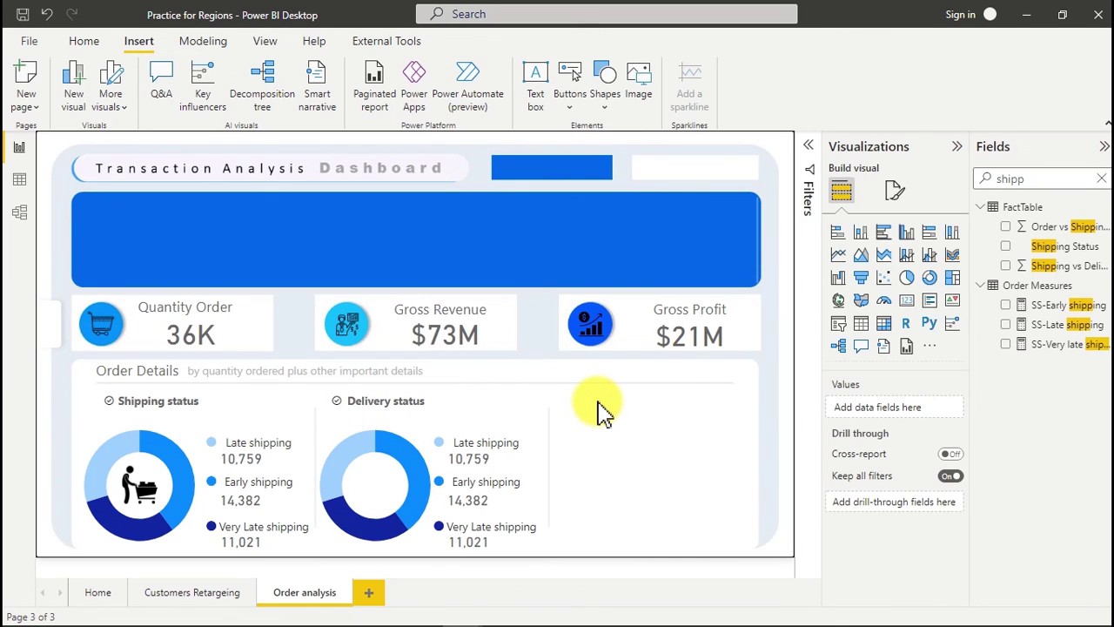
- Ungroup the duplicated Delivery status elements and select the text label of the first legend entry
click(498, 453)
right_click(498, 454)
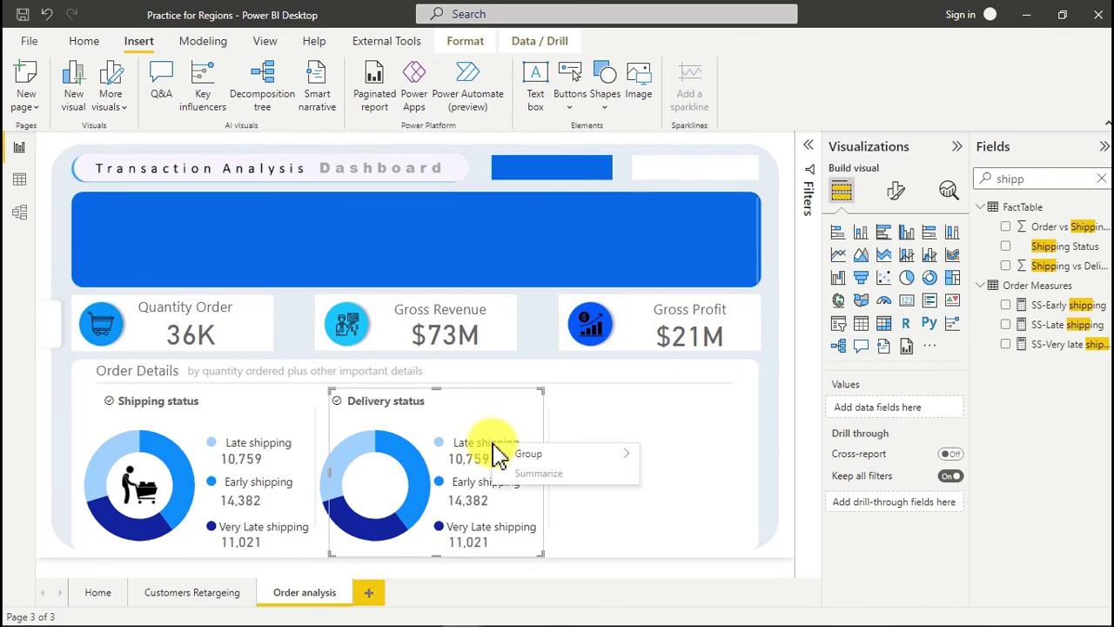
mouse_move(620, 459)
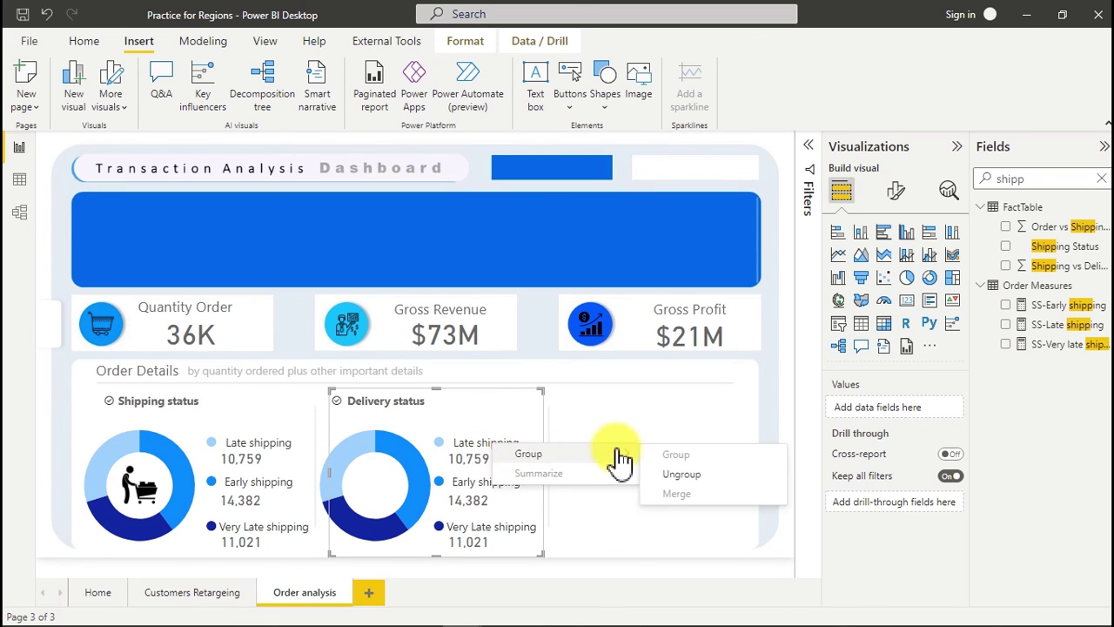
click(681, 474)
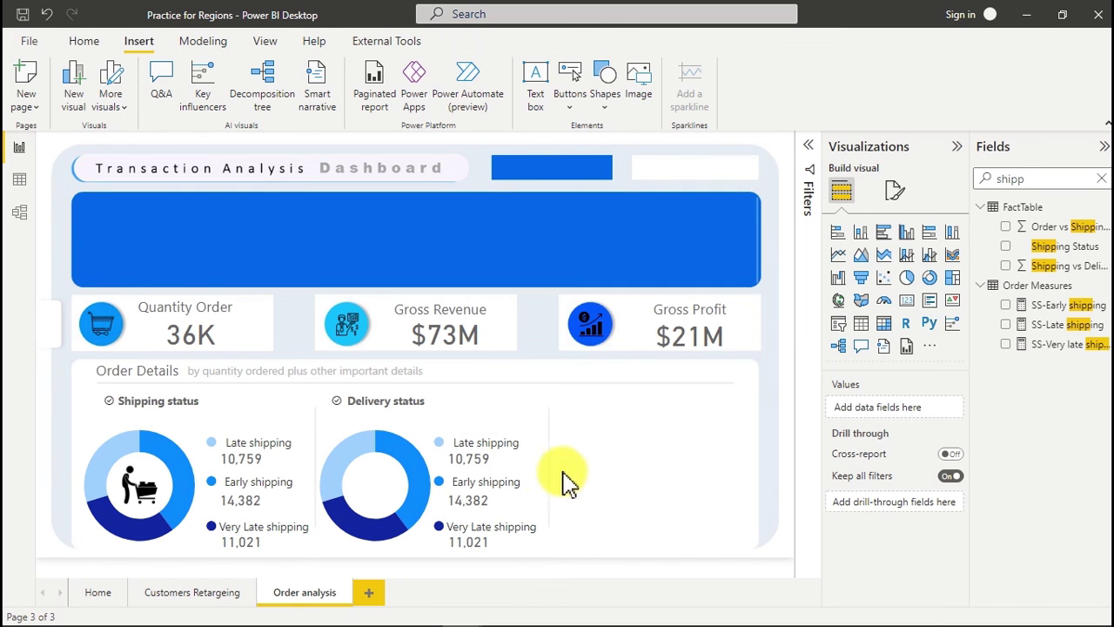
click(509, 442)
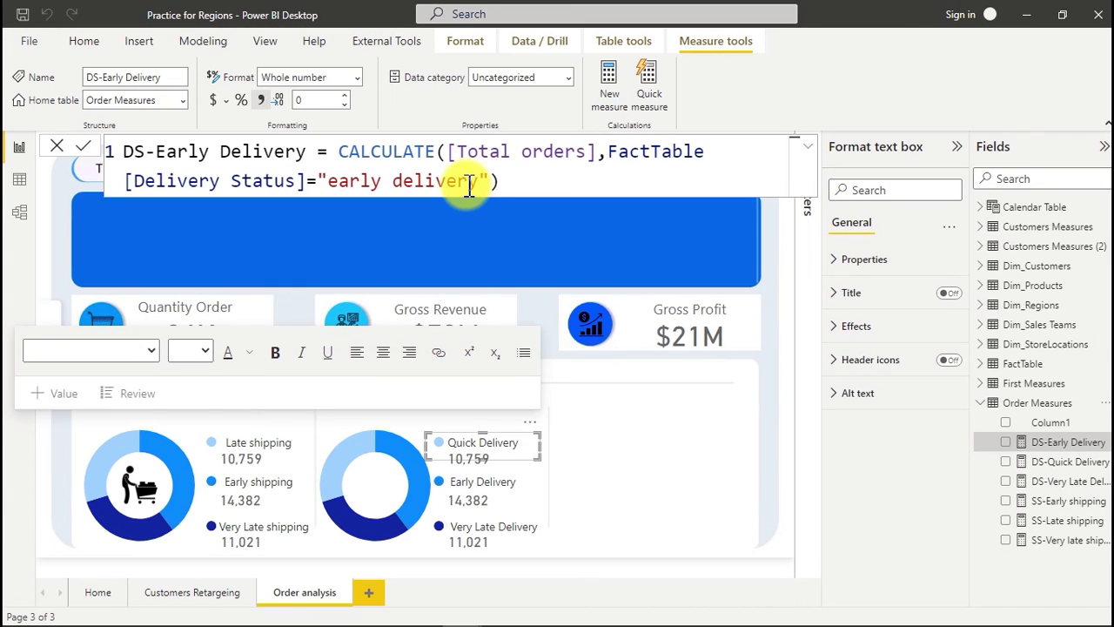
- Remove SS-Late shipping from the card under the Quick Delivery label and try DS-Early Delivery as its measure
click(600, 470)
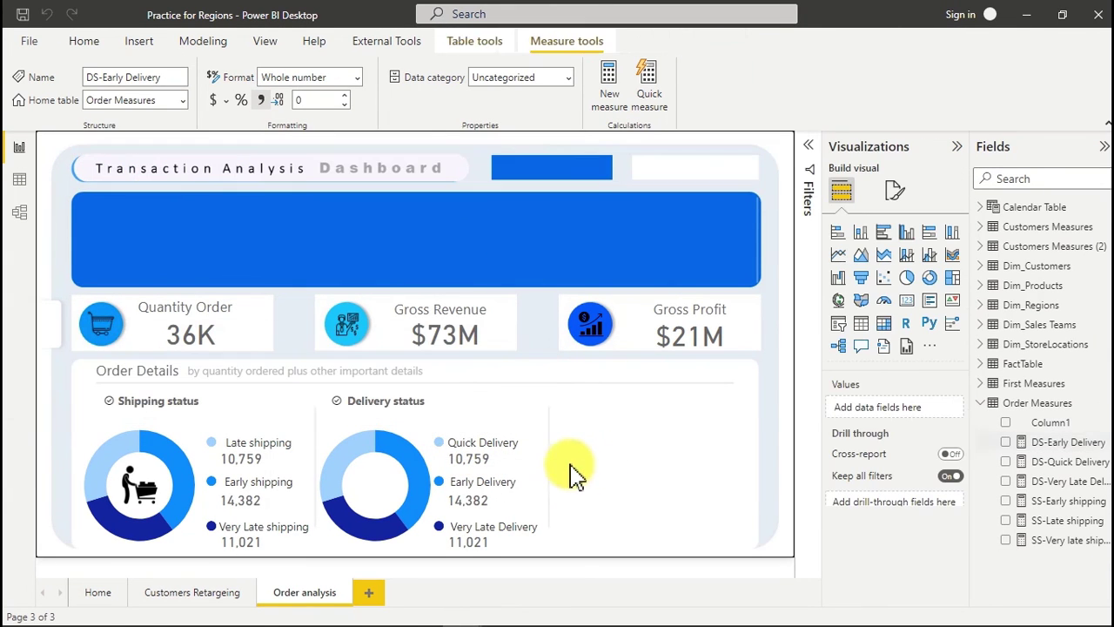
click(474, 461)
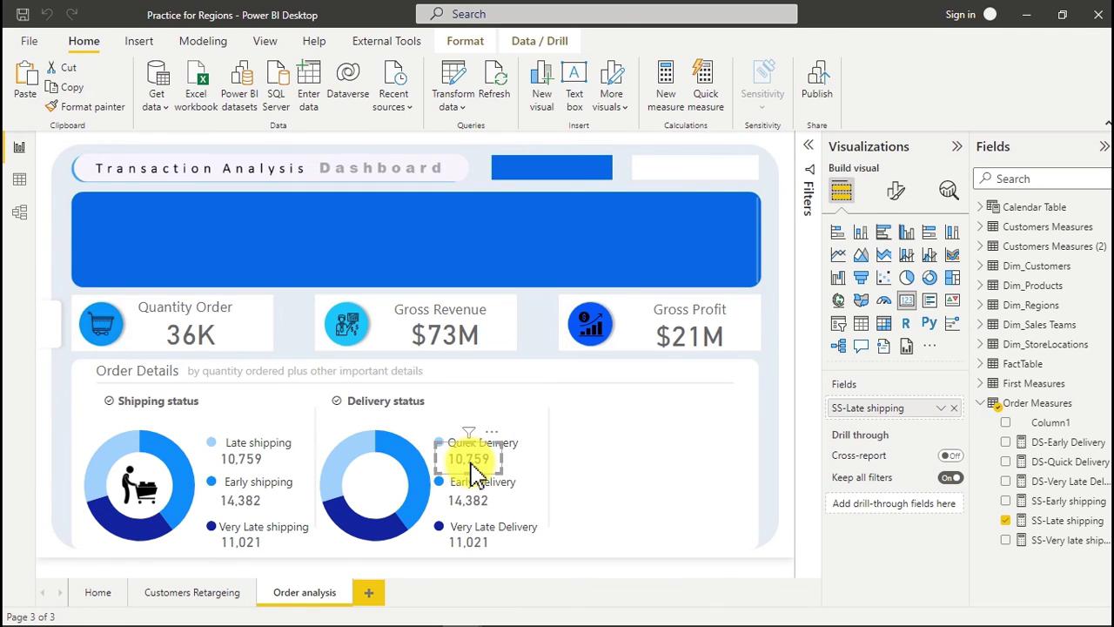
click(954, 408)
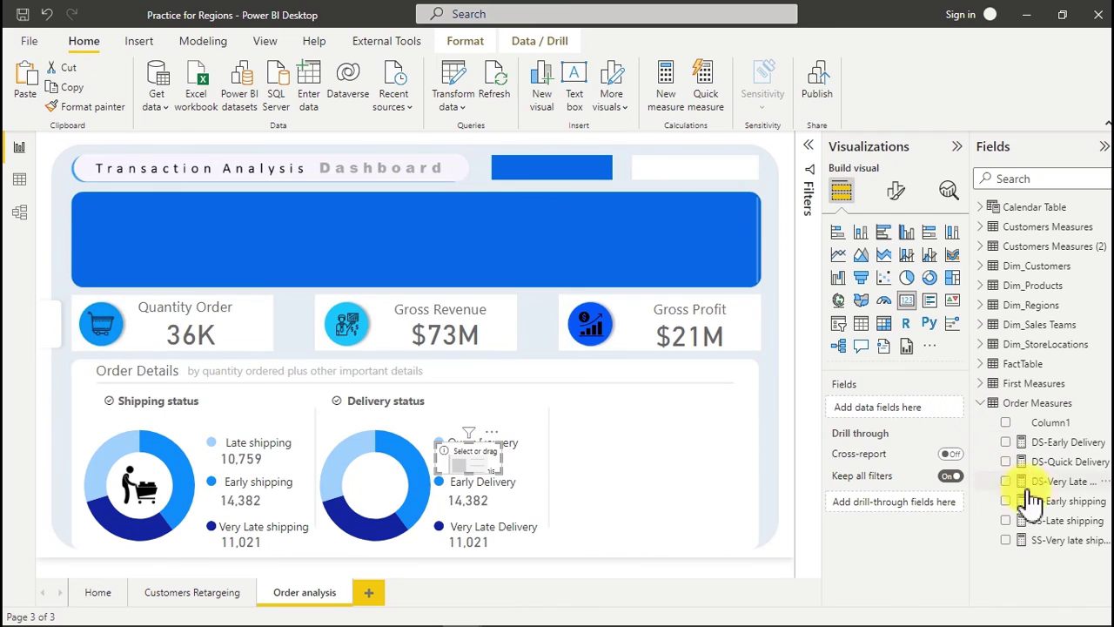
click(1010, 447)
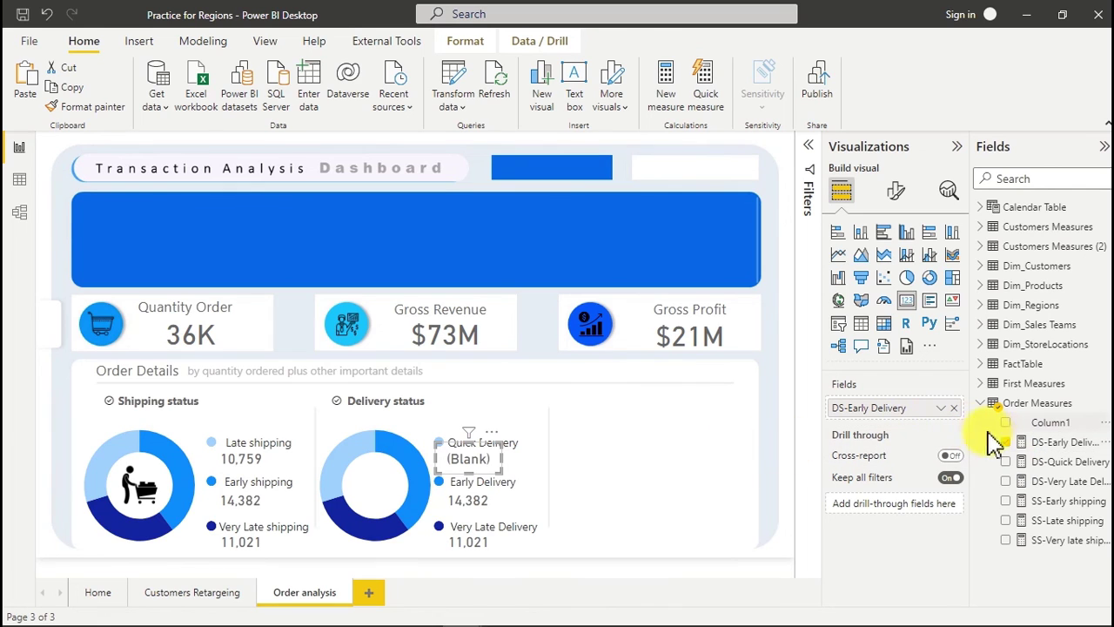
click(1007, 444)
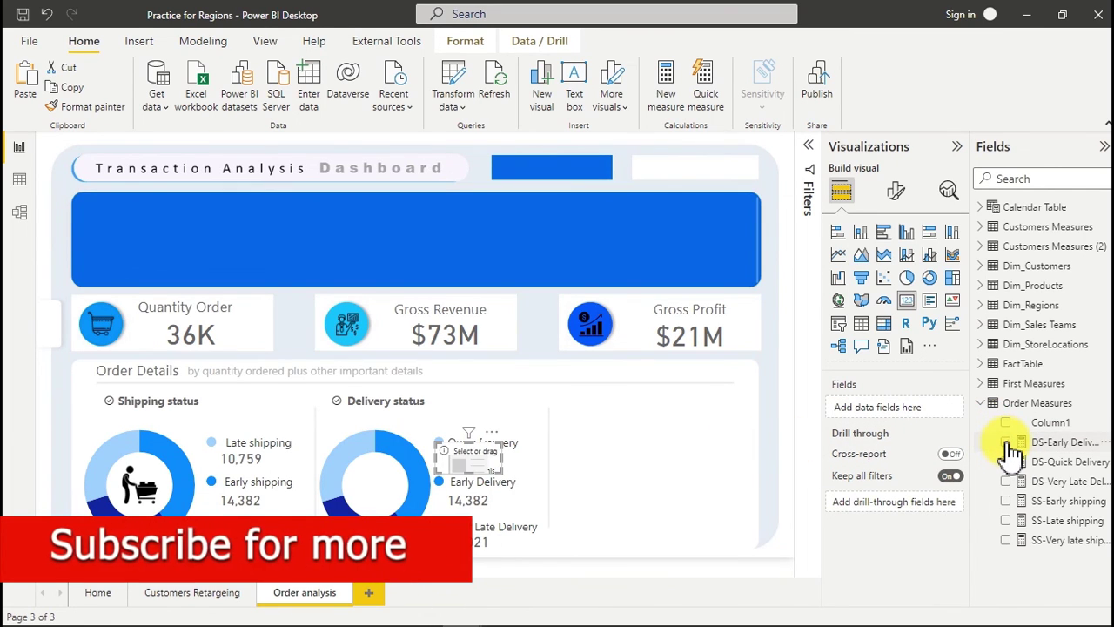
- Try to rename the DS-Early Delivery measure to DS-Quick Delivery with its Delivery Status filter set to "quick delivery"
click(1051, 446)
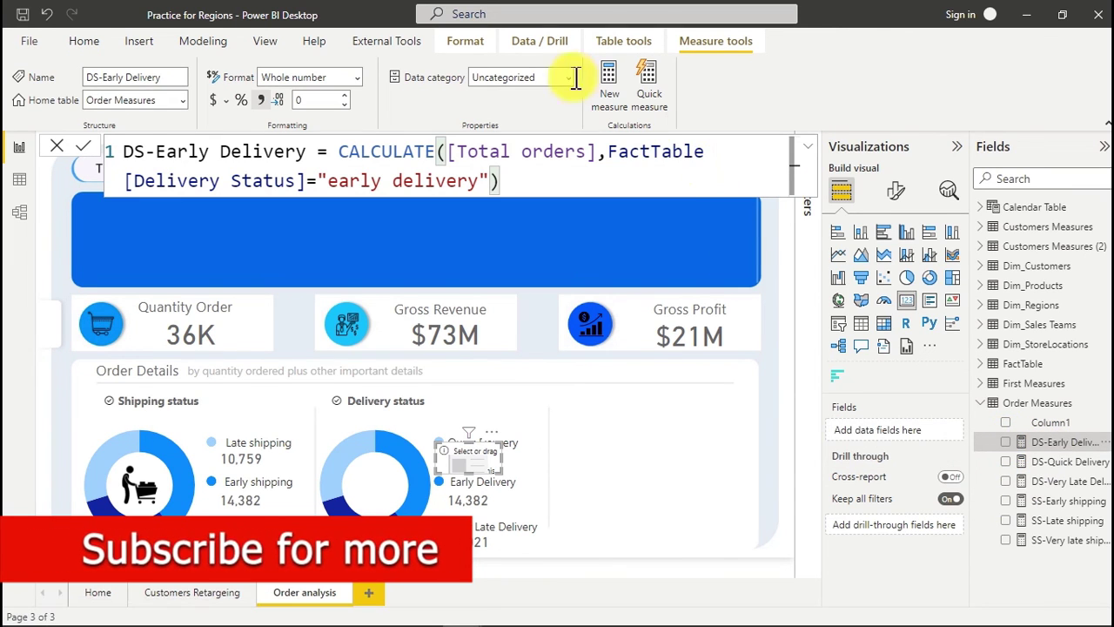
drag(381, 183, 331, 184)
text(Quick)
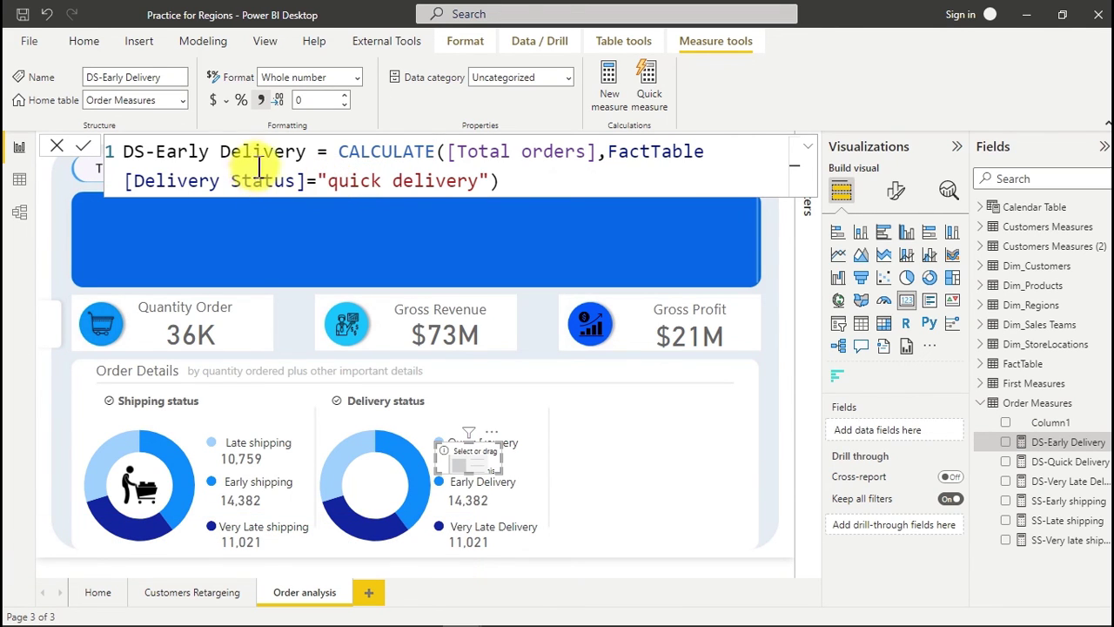
drag(209, 152, 157, 150)
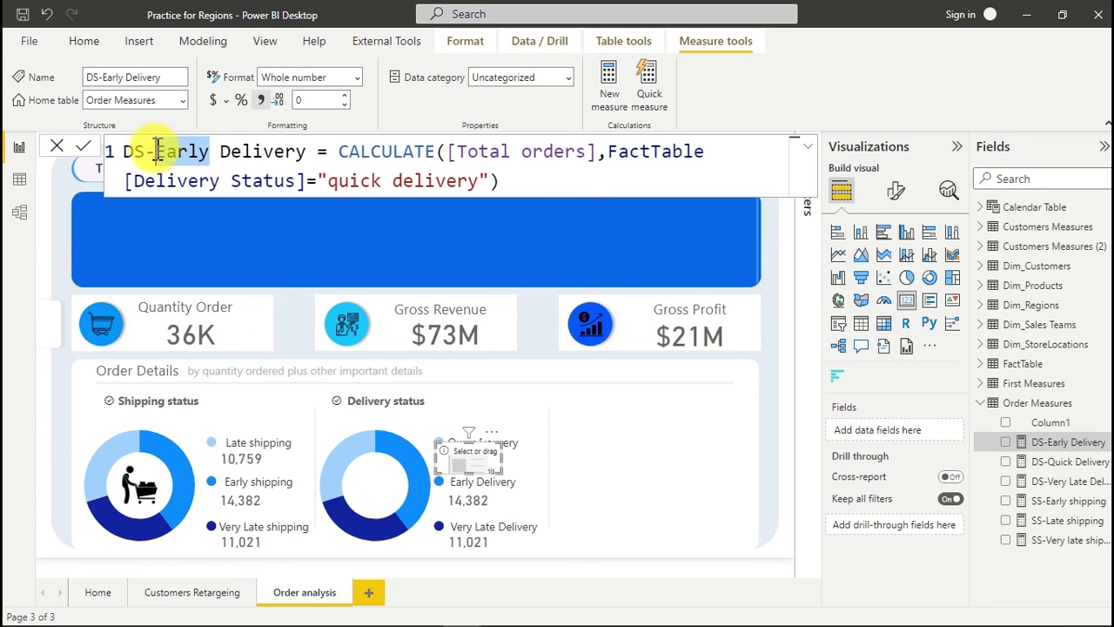
text(Quick)
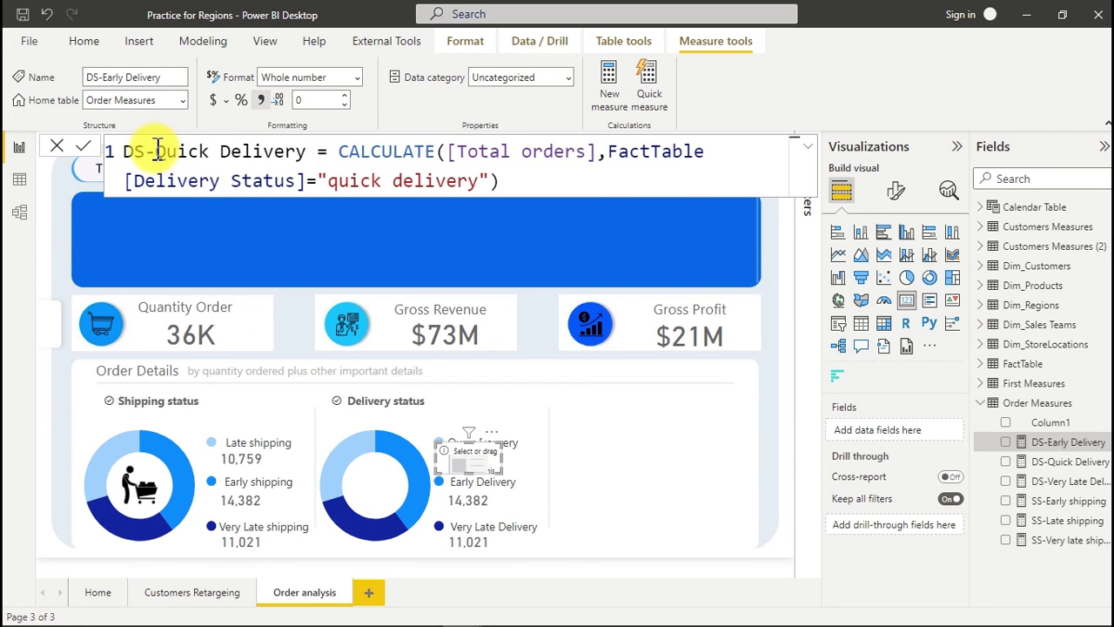
click(557, 426)
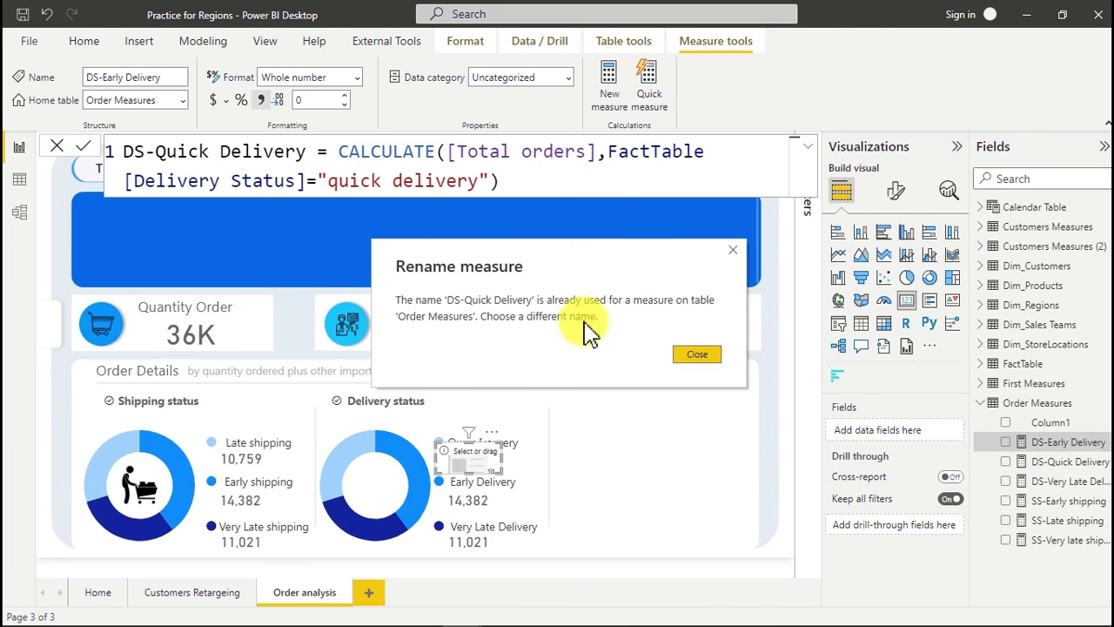
click(699, 357)
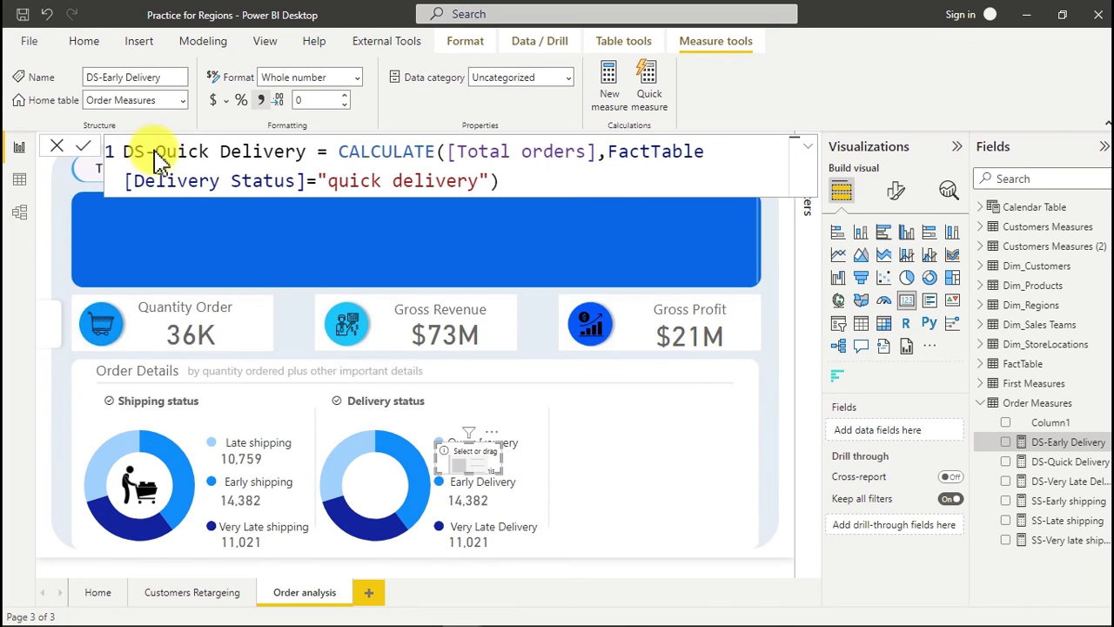
- Redefine the edited measure as DS-Late Delivery filtered on "Late delivery", and assign DS-Quick Delivery to the card under Quick Delivery
double_click(163, 153)
text(-)
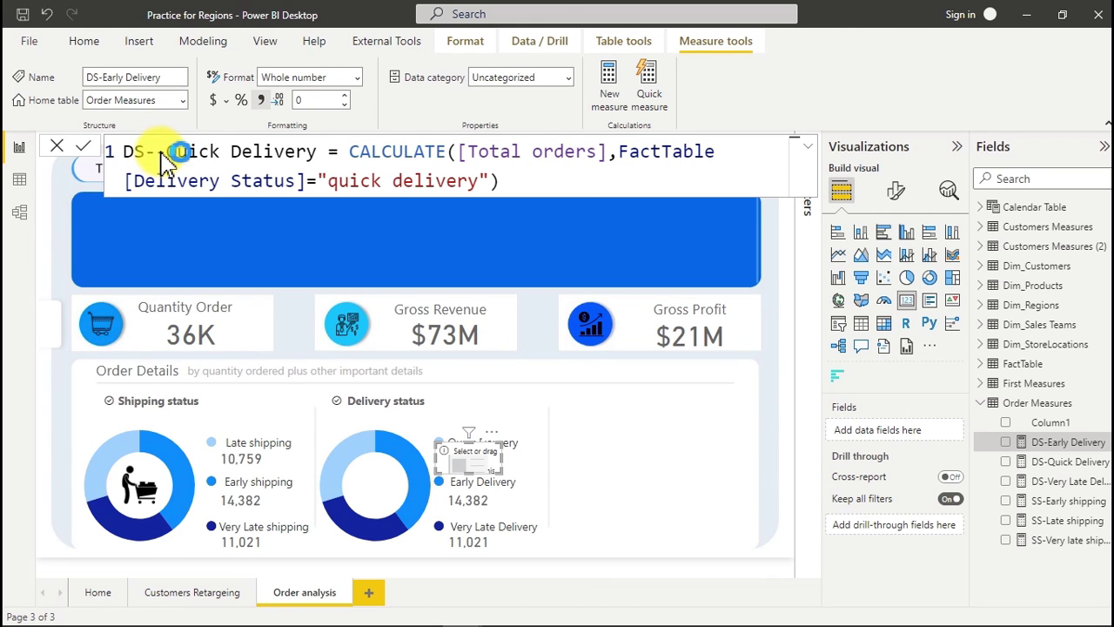
key(Return)
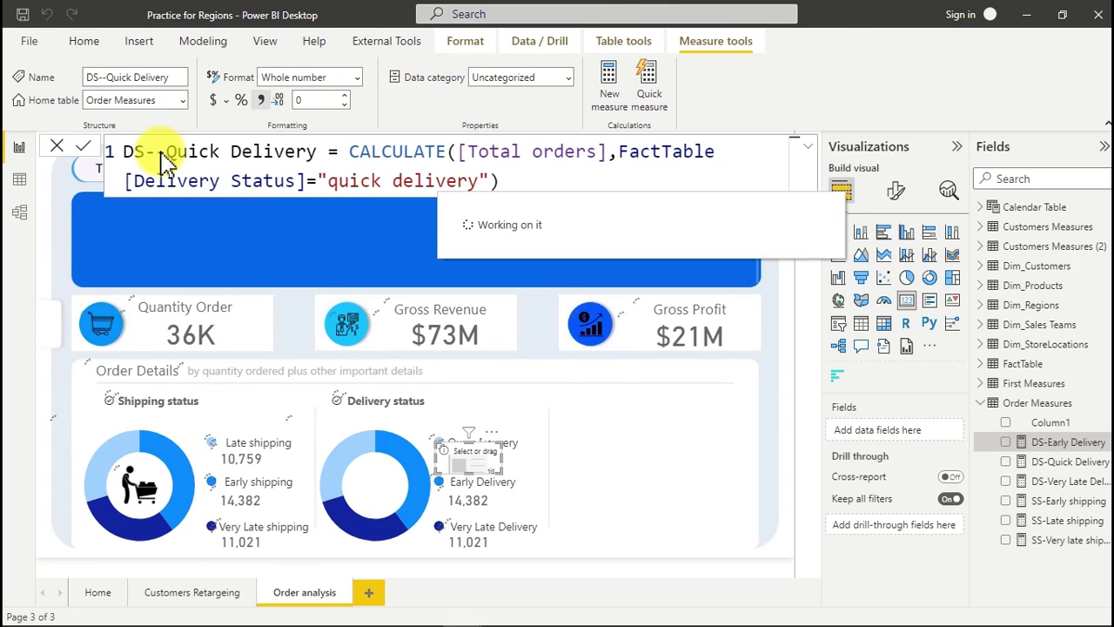
click(1005, 462)
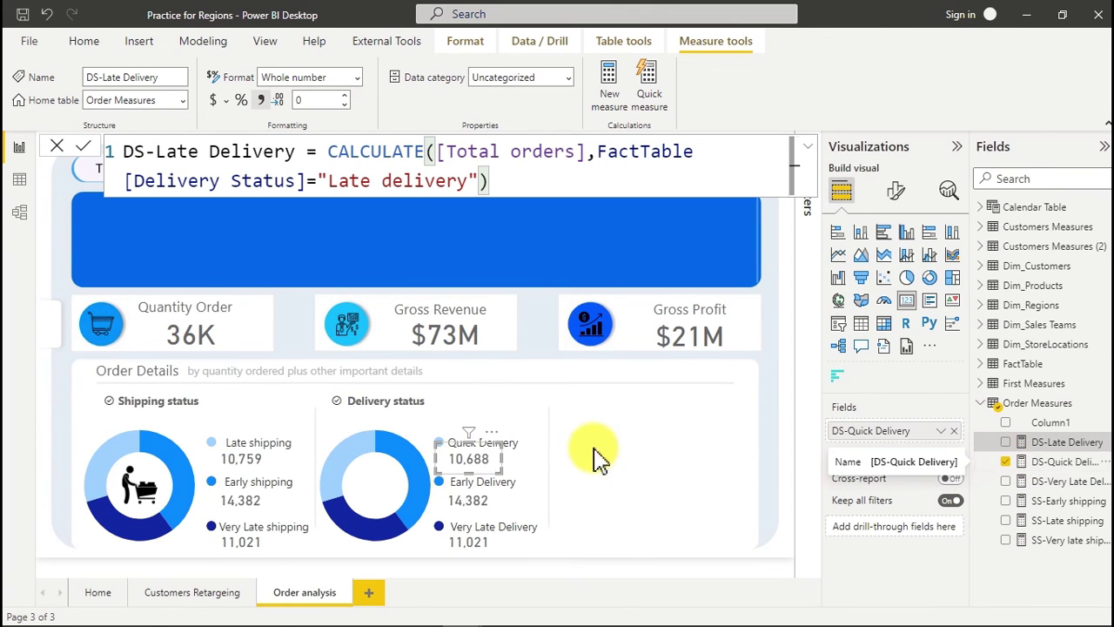
- Change the Early Delivery label beside the Delivery status donut chart to Late Delivery
click(472, 512)
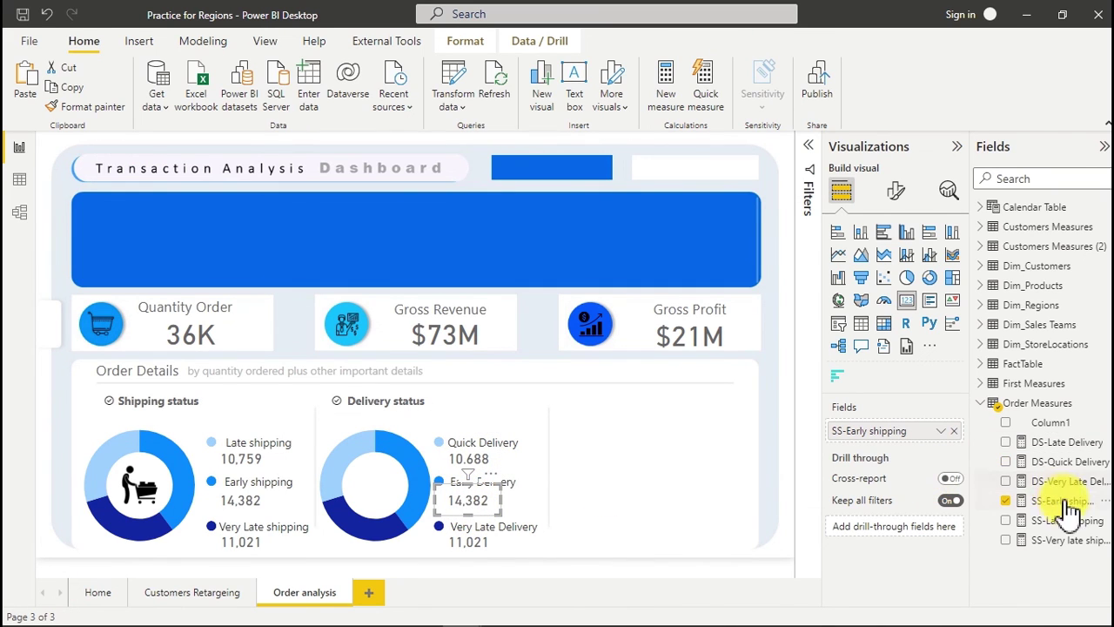
drag(1045, 503, 834, 503)
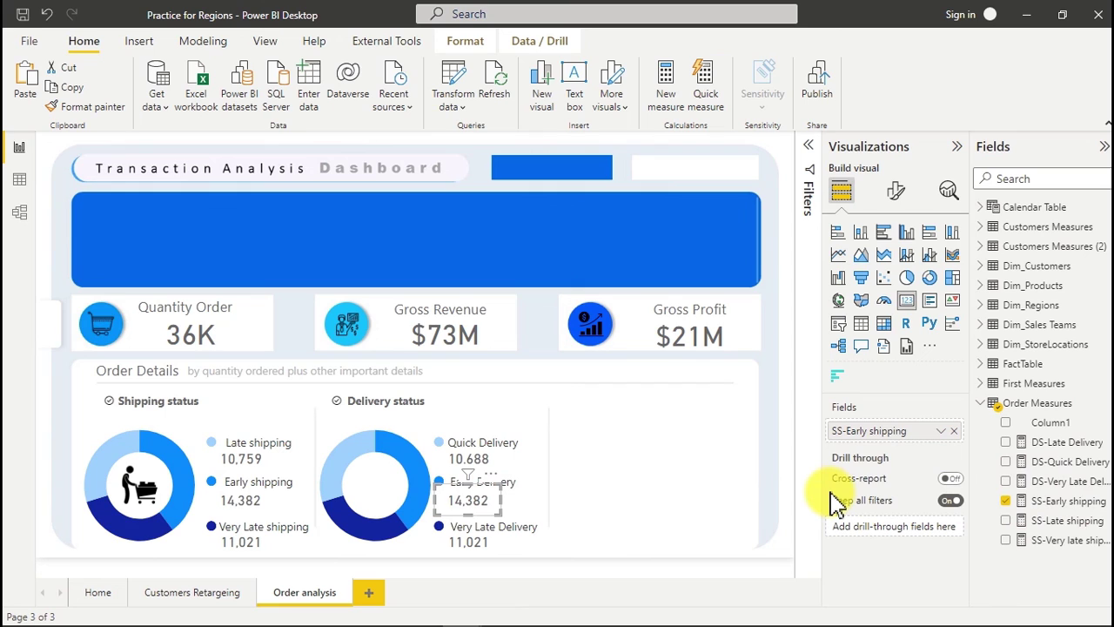
click(568, 501)
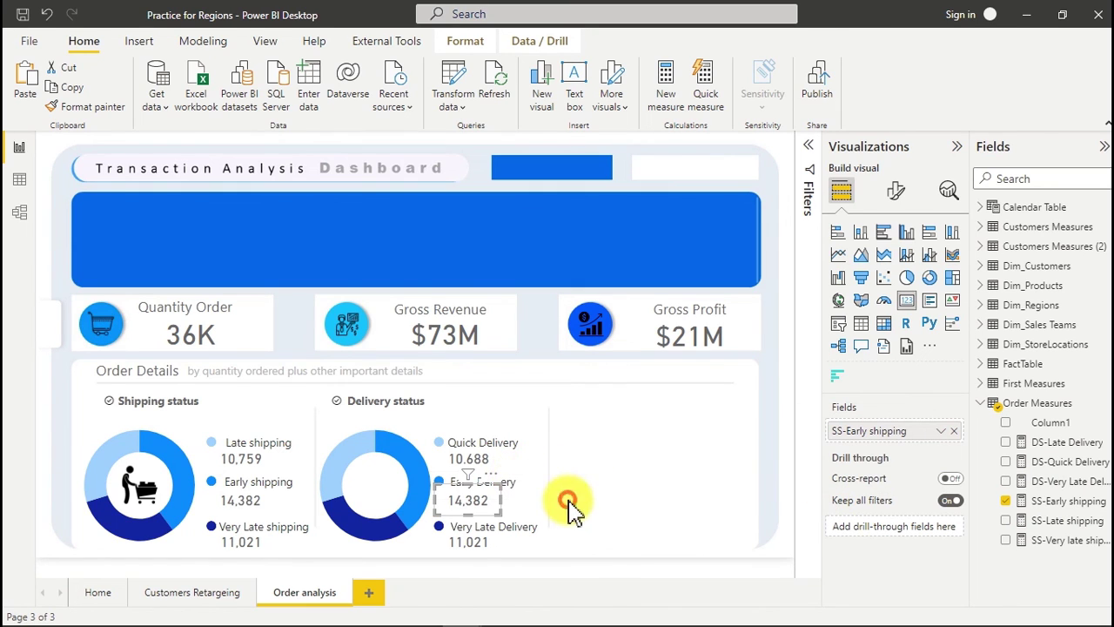
click(472, 491)
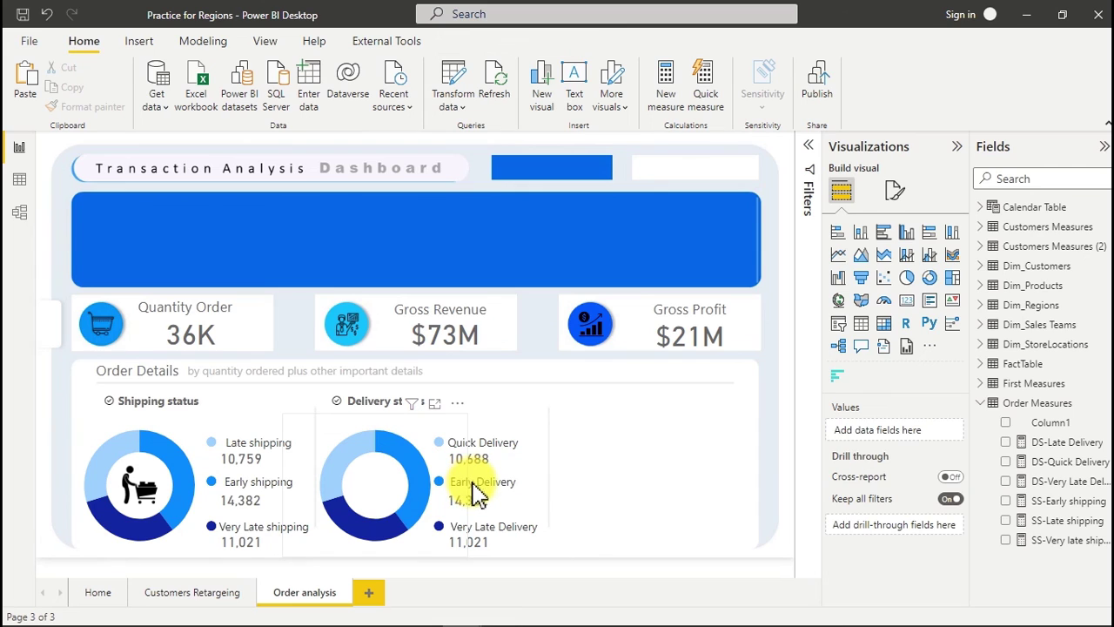
click(475, 493)
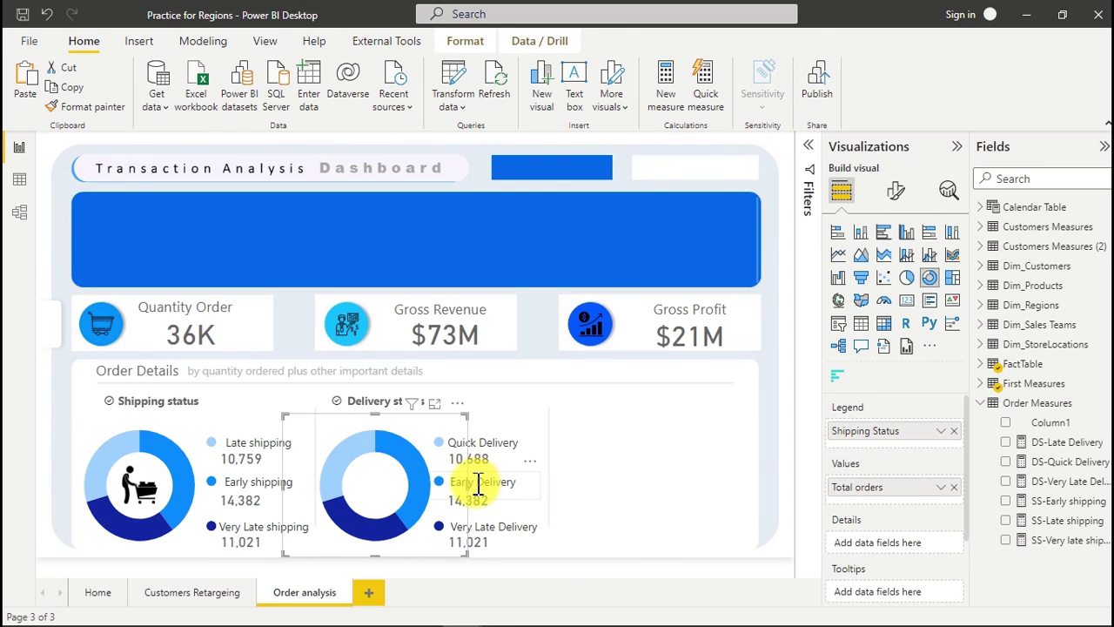
click(470, 484)
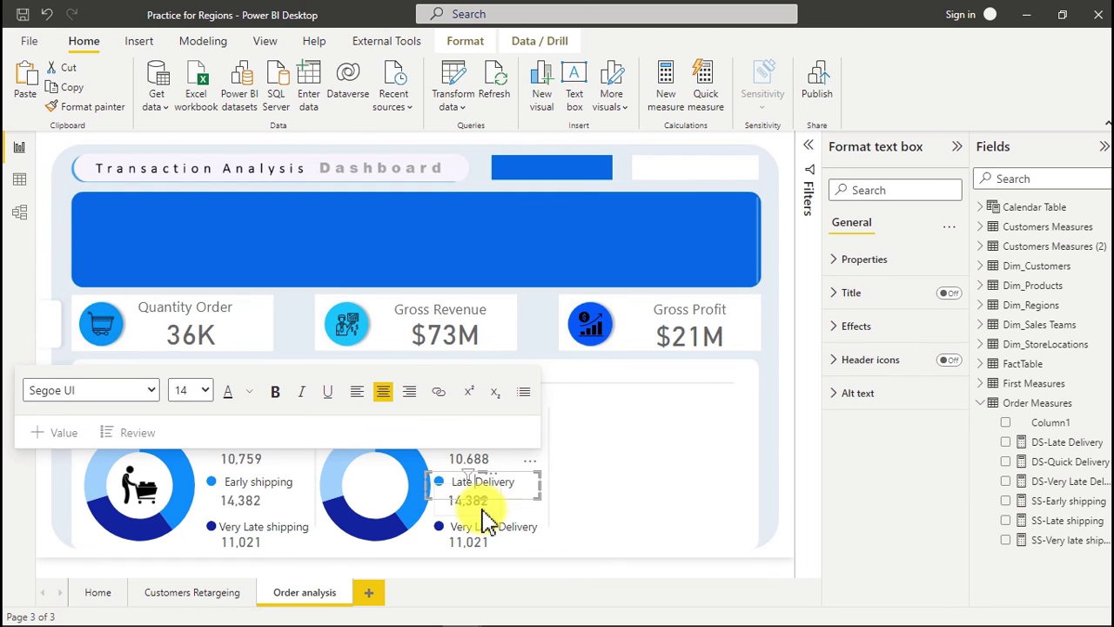
- Replace SS-Early shipping with DS-Late Delivery on the card under the Late Delivery label
click(480, 509)
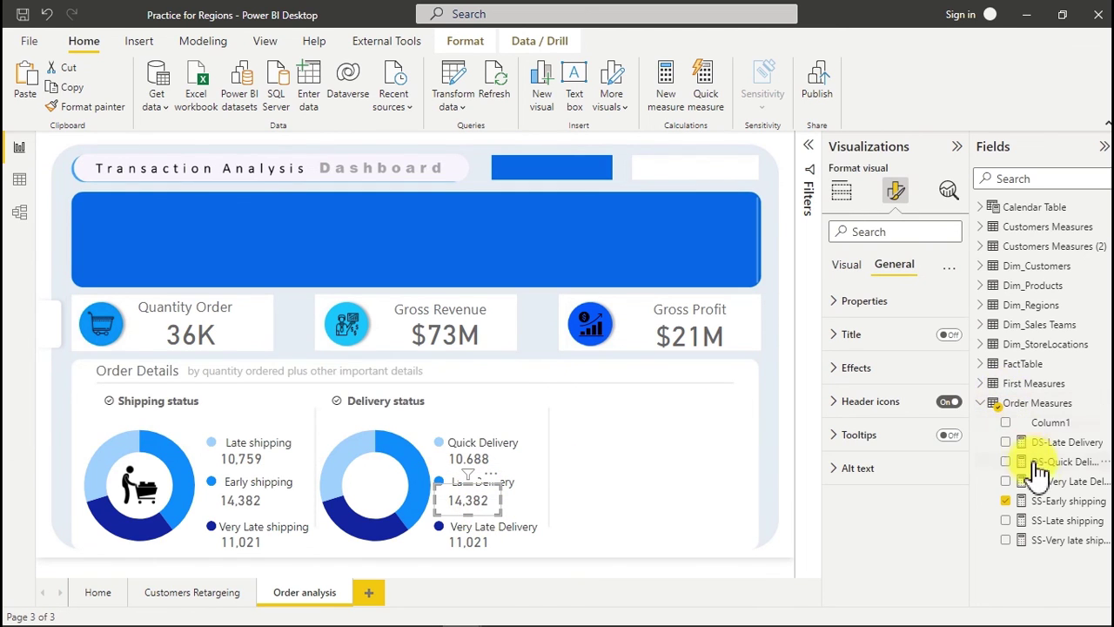
click(1007, 503)
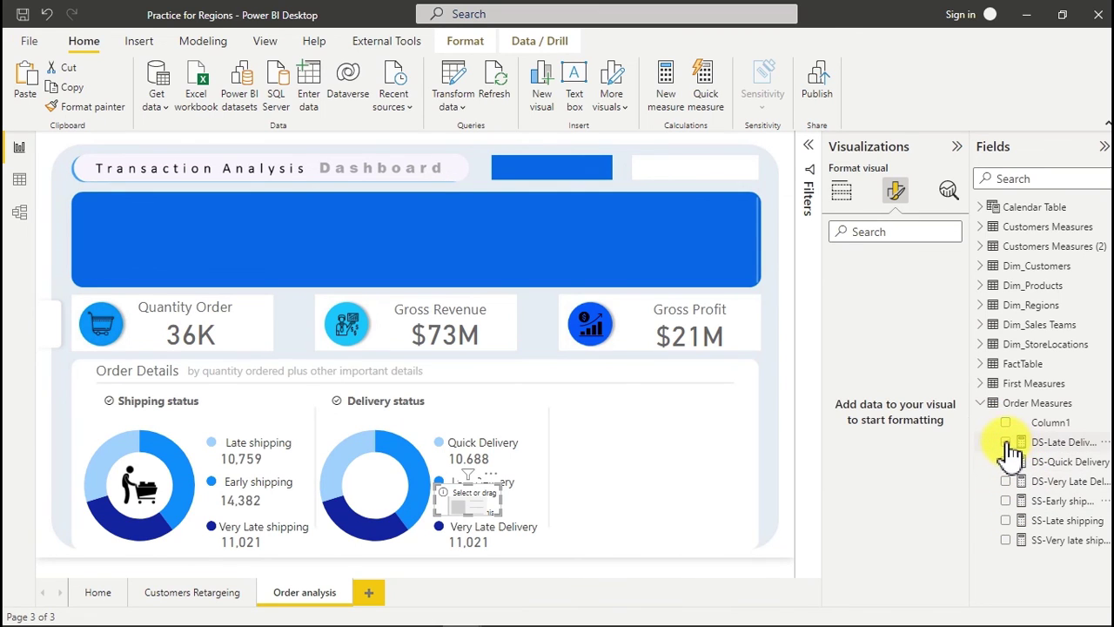
click(1007, 444)
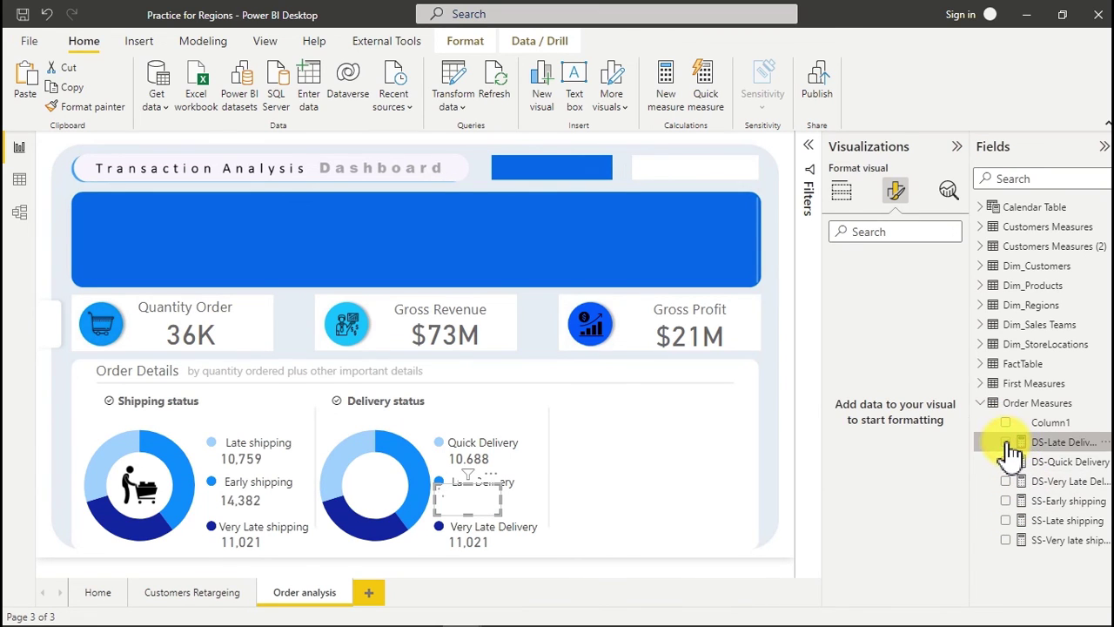
- Replace SS-Very late shipping with DS-Very Late Delivery on the card under the Very Late Delivery label
click(480, 543)
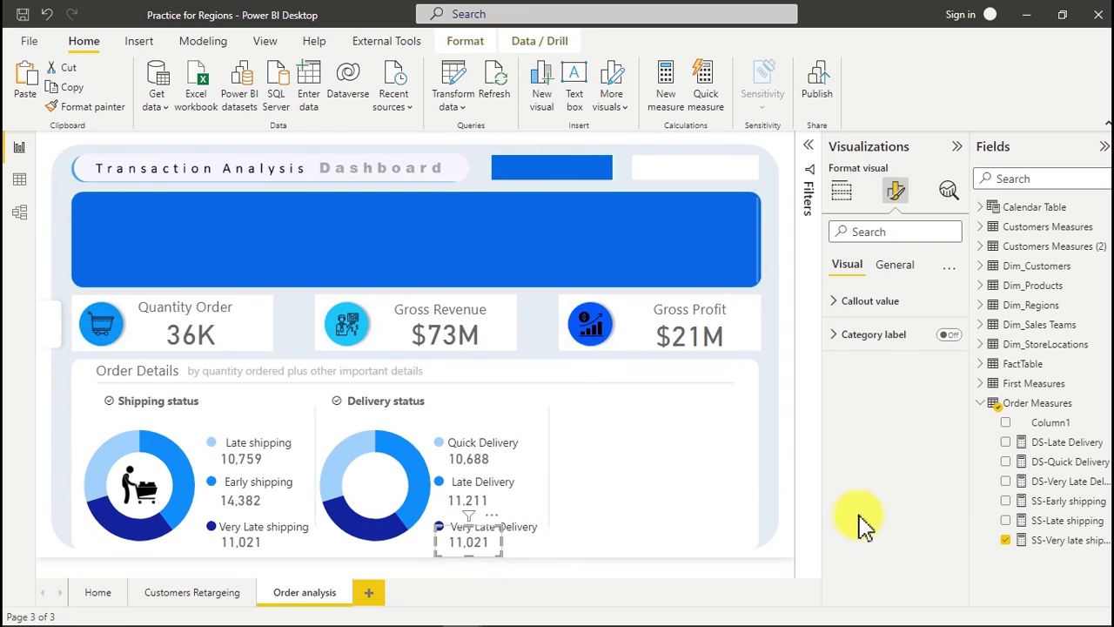
click(1006, 541)
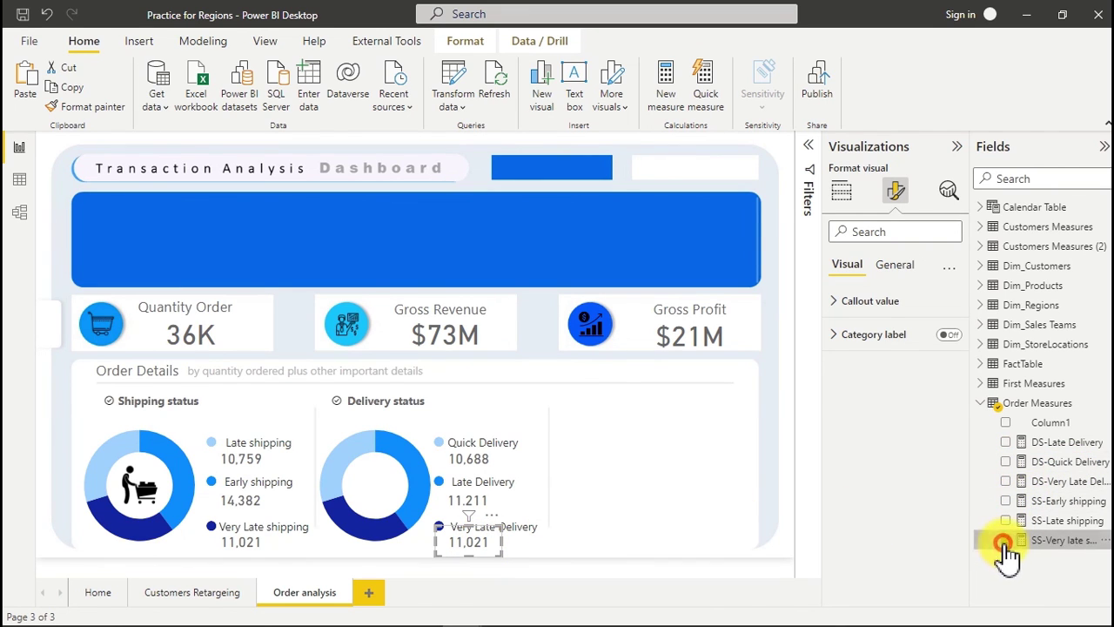
click(1006, 482)
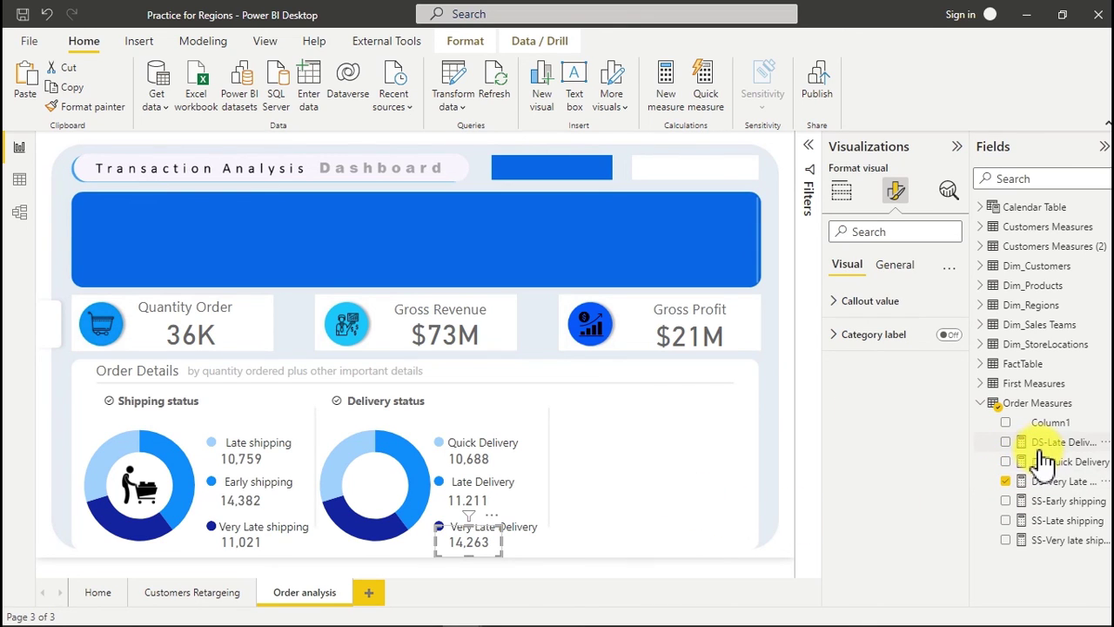
click(659, 503)
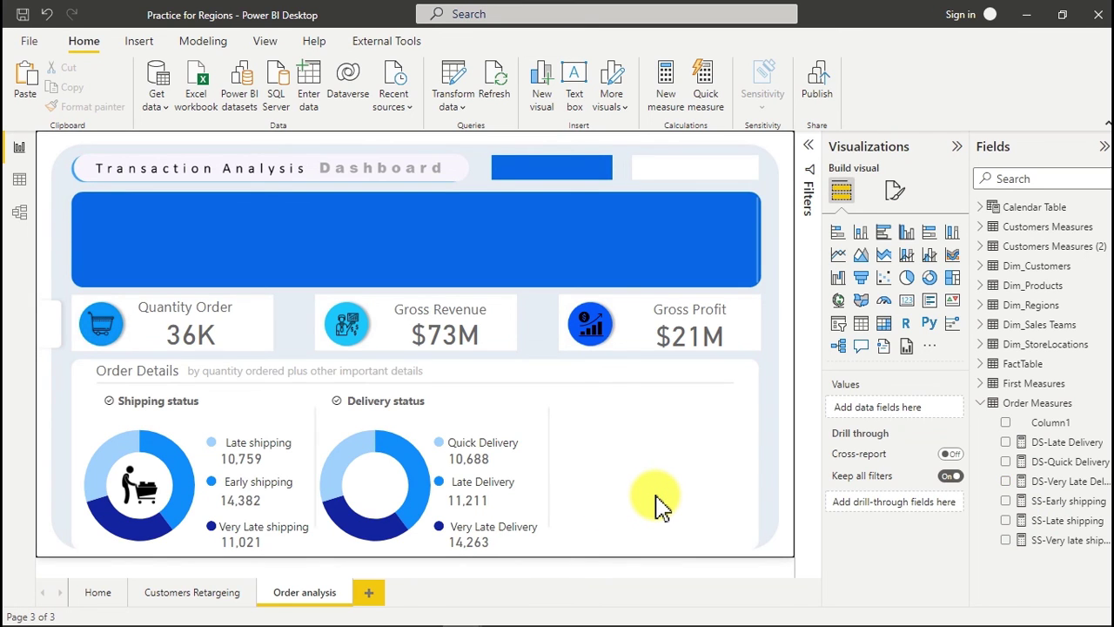
- Switch to the Regional sales dashboard report and examine the order details layout on its Order/Transation page
mouse_move(653, 614)
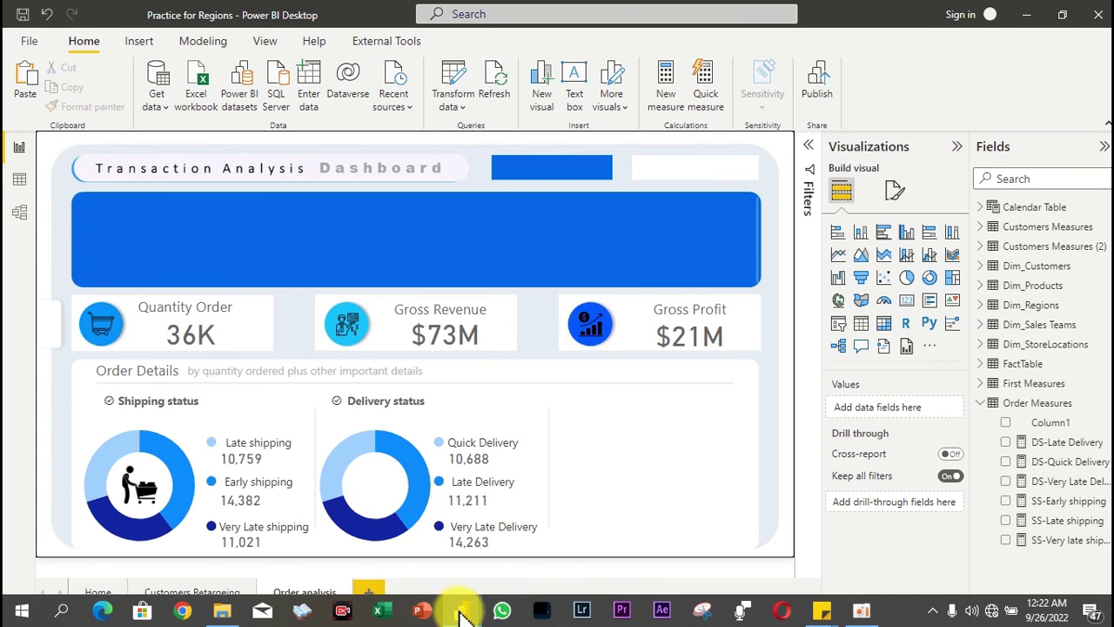
mouse_move(461, 611)
click(378, 537)
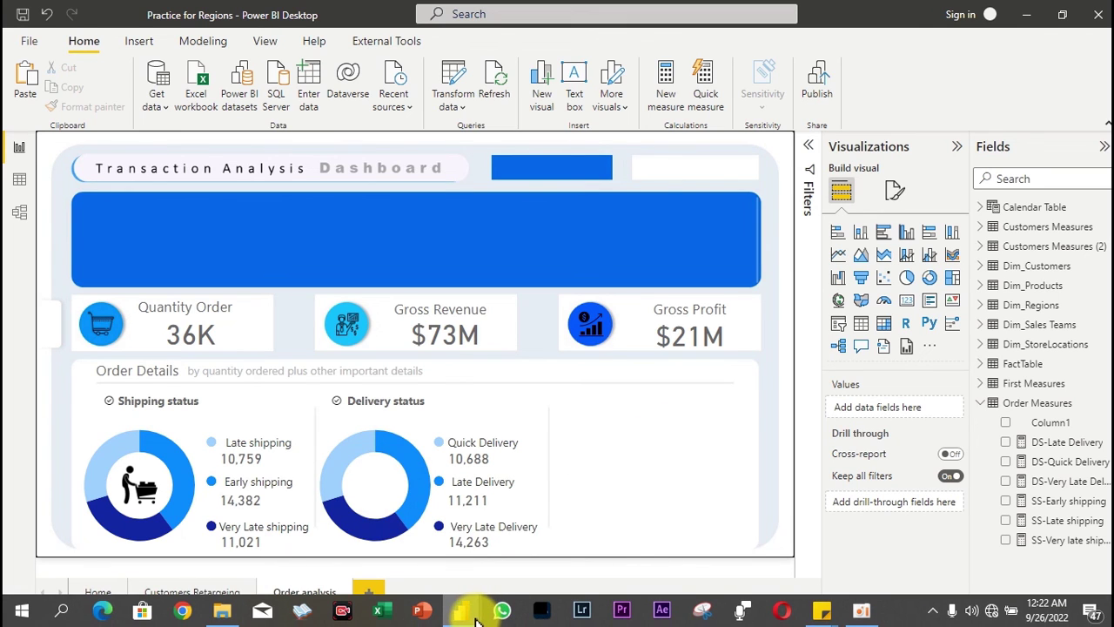
mouse_move(466, 611)
click(562, 535)
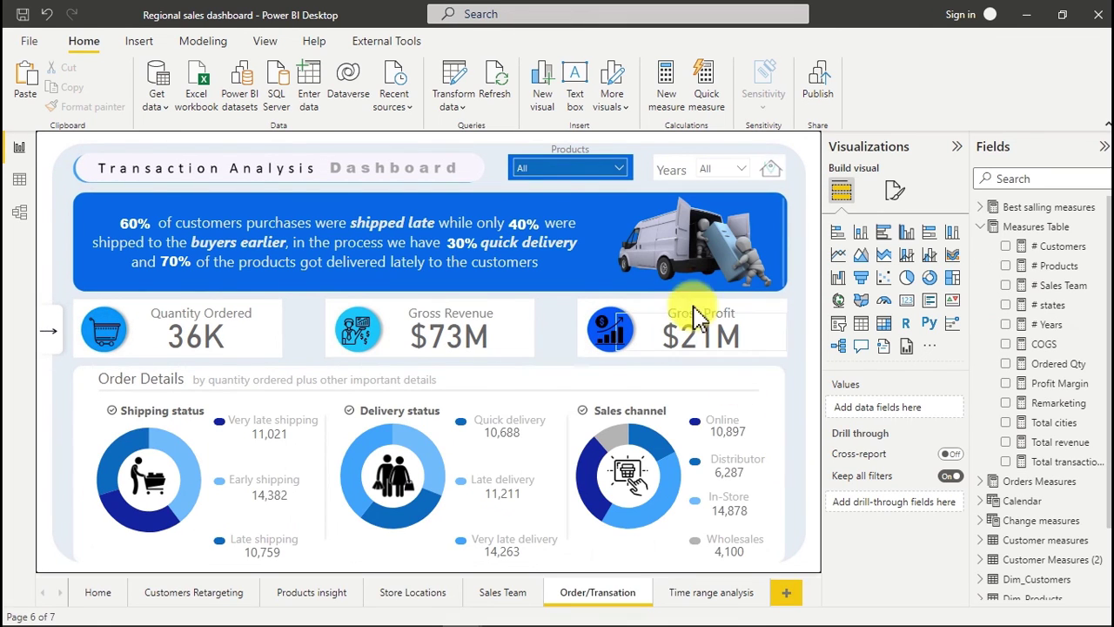
click(956, 148)
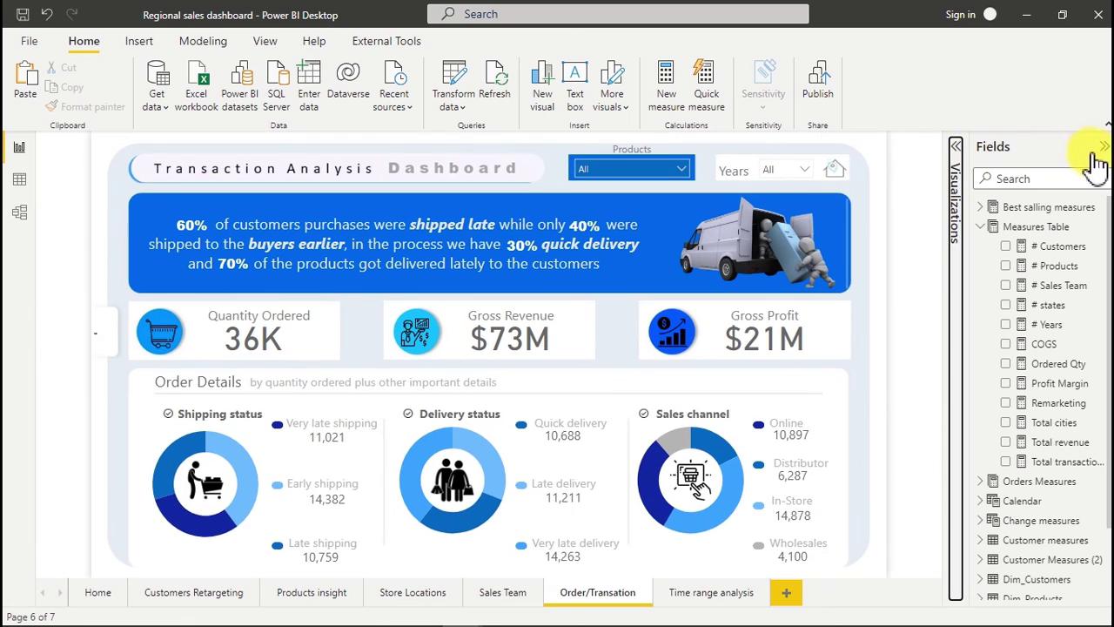
click(1103, 147)
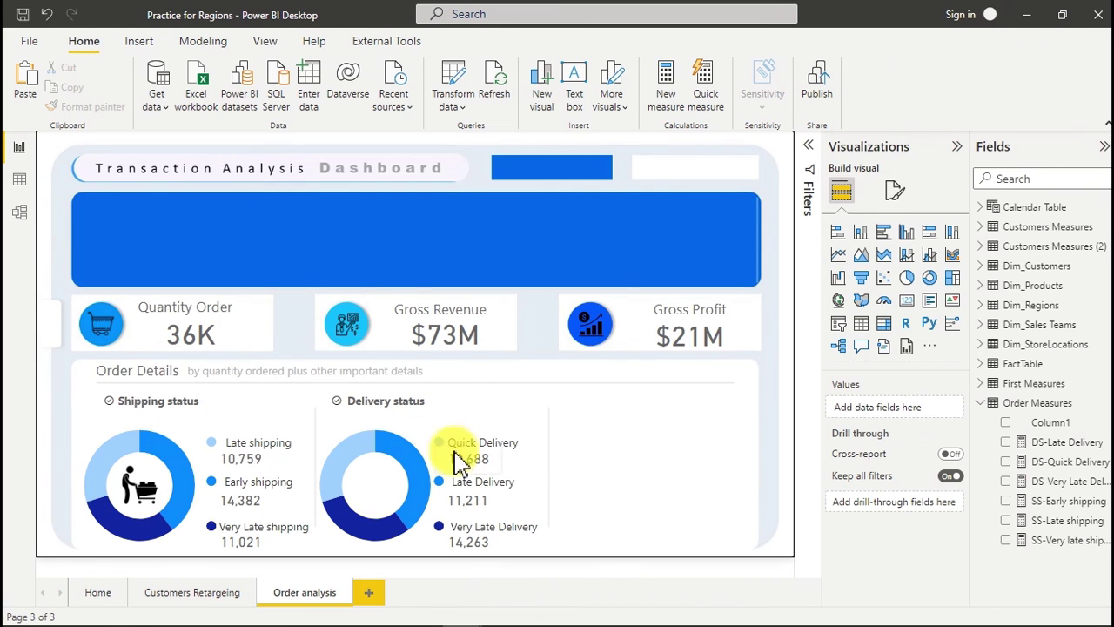
- In the Practice for Regions report, replace Shipping Status with FactTable's Delivery Status as the legend of the Delivery status donut chart
click(406, 433)
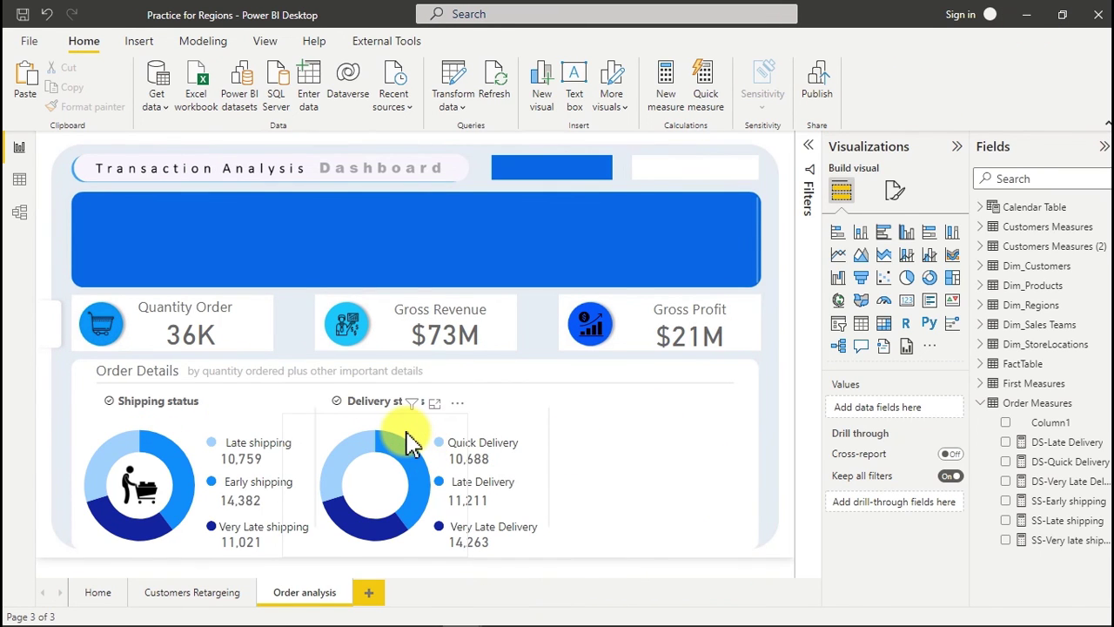
click(413, 444)
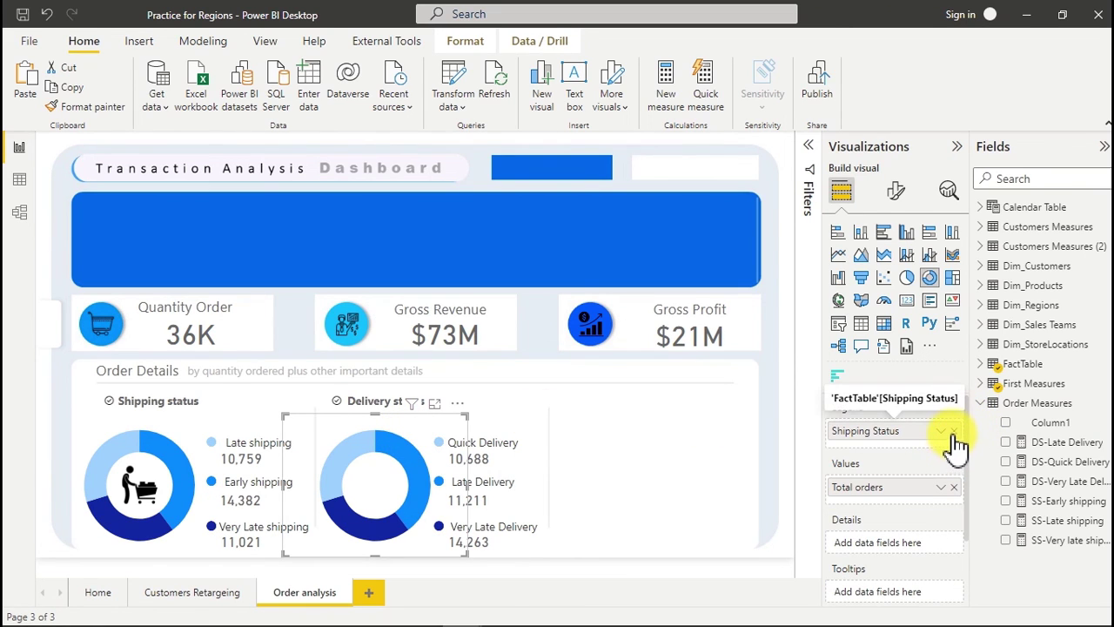
click(953, 431)
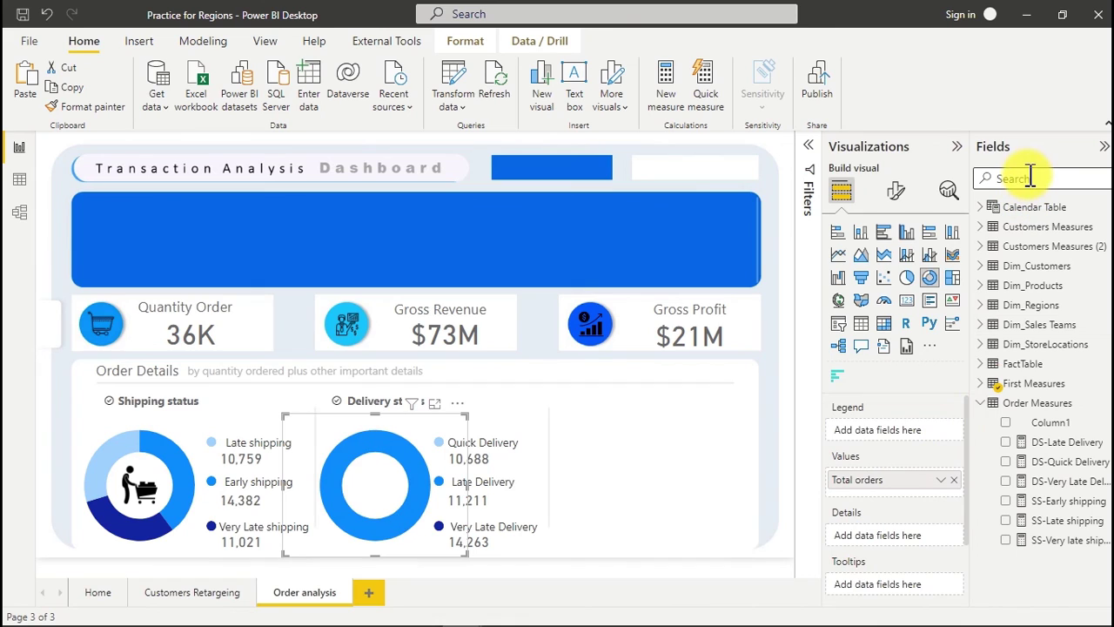
text(del)
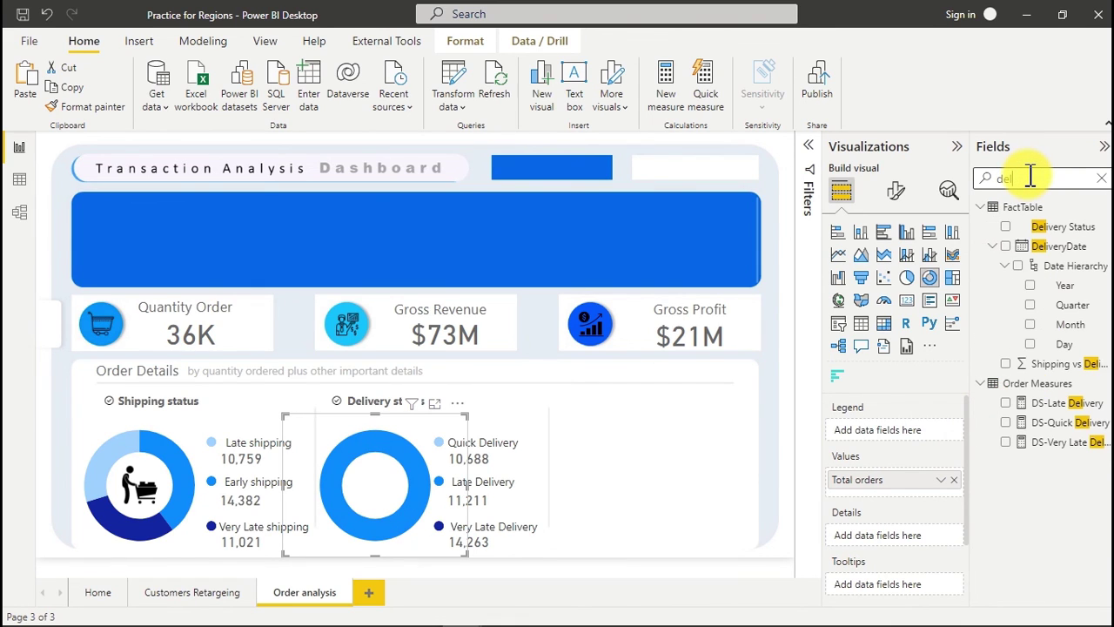
click(1006, 228)
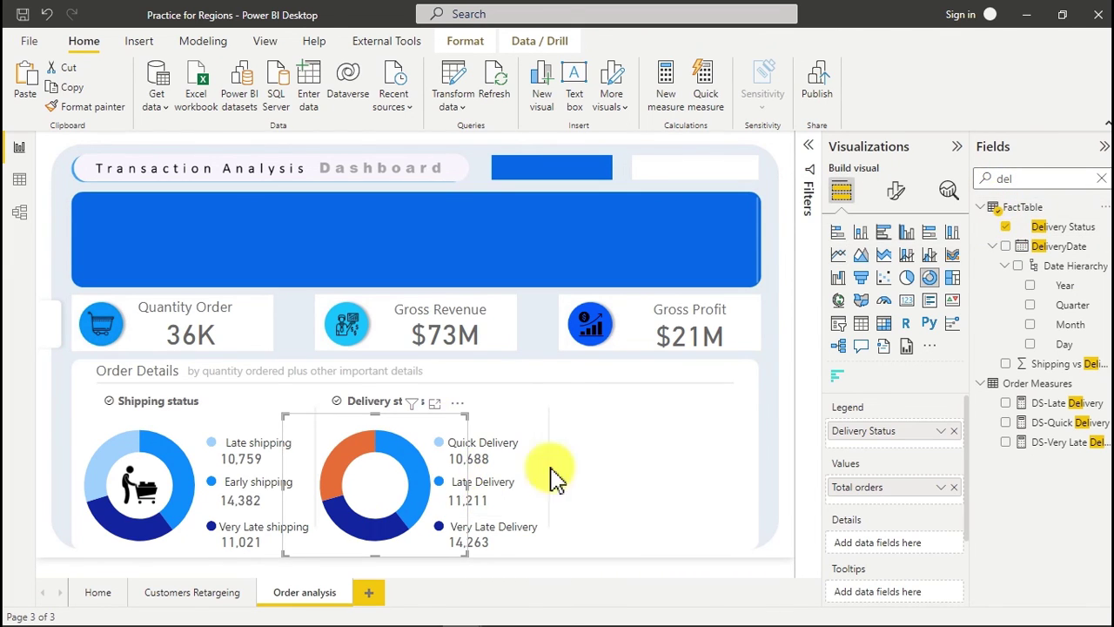
- Change the Quick Delivery slice of the Delivery status donut chart to the light blue used in the Shipping status donut
mouse_move(407, 453)
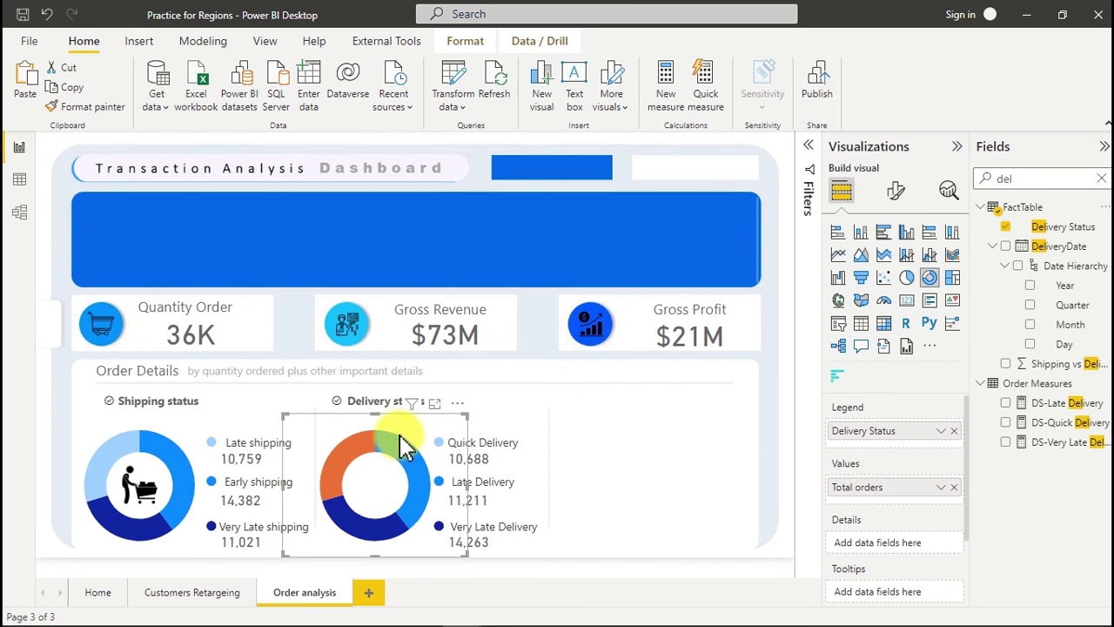
mouse_move(356, 458)
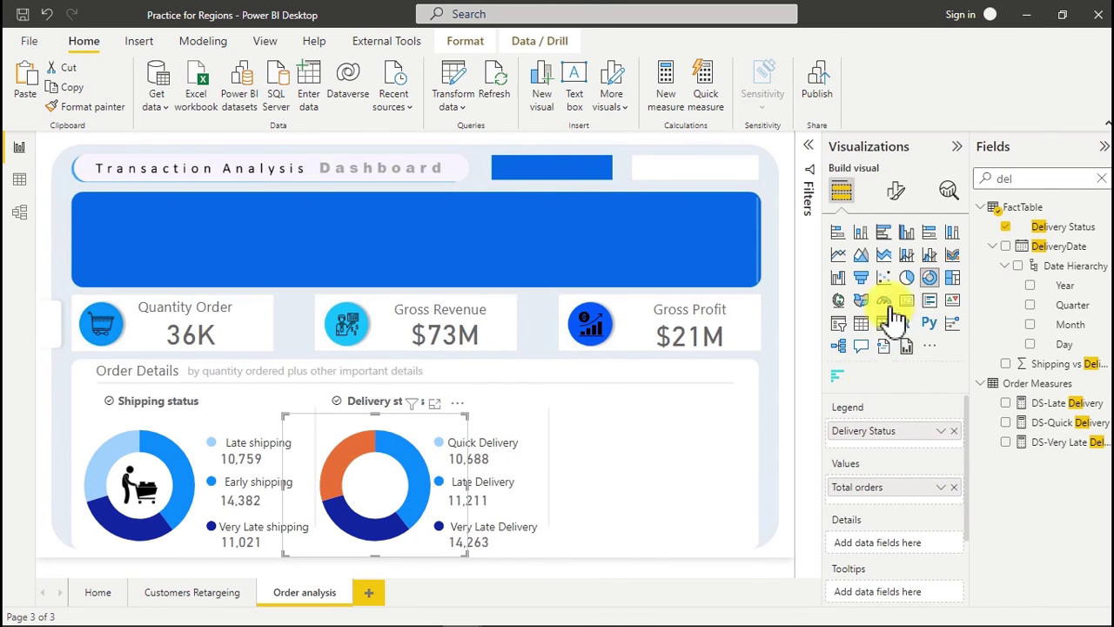
click(897, 190)
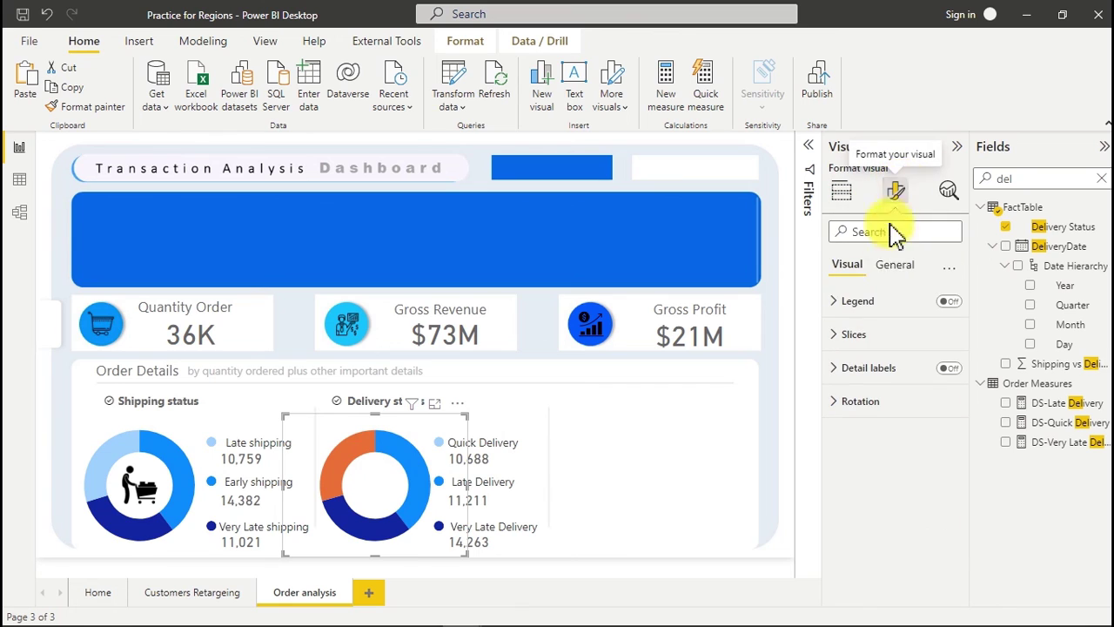
click(851, 334)
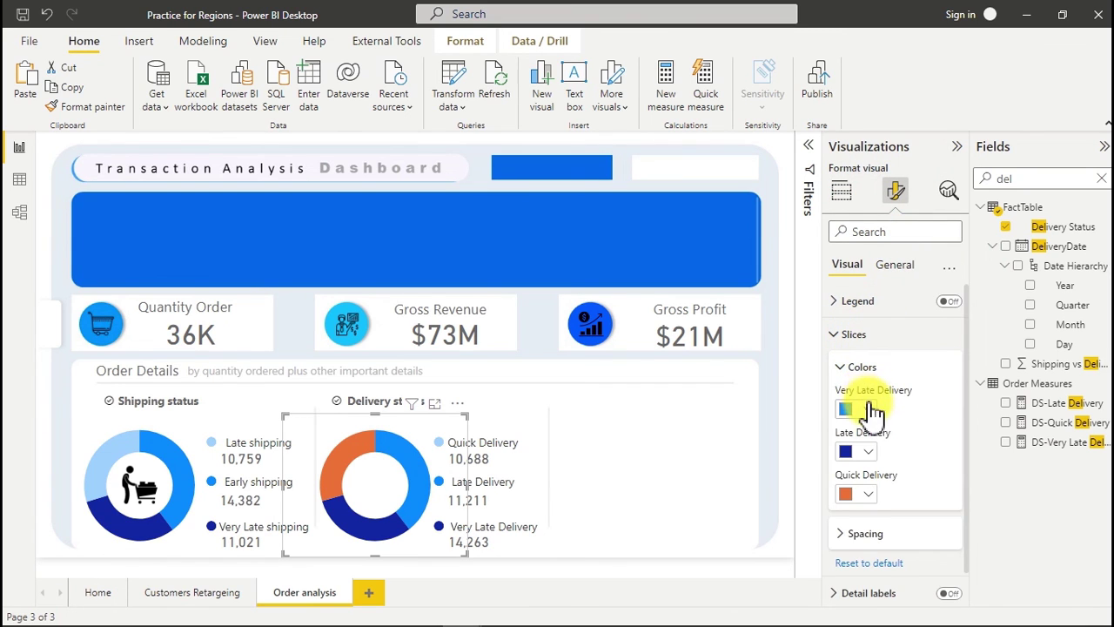
click(869, 496)
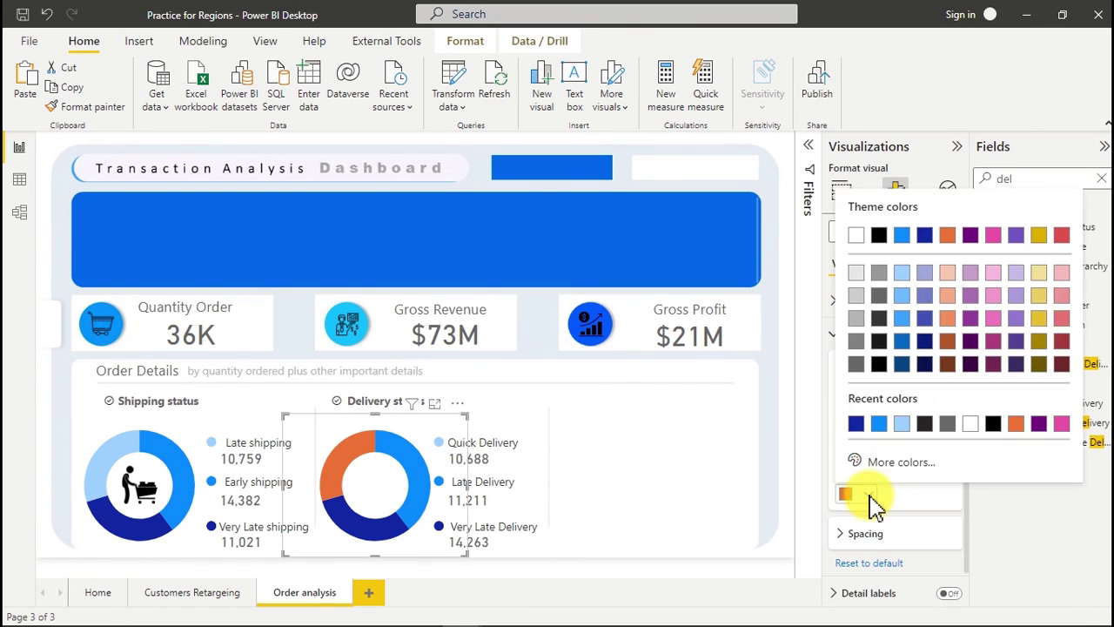
click(903, 424)
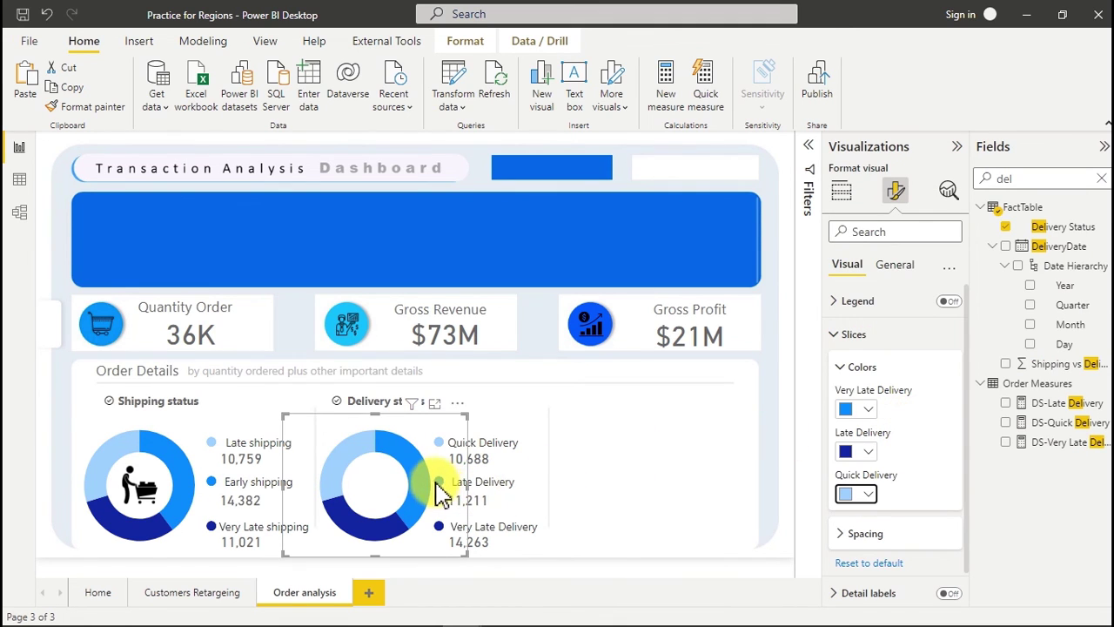
mouse_move(422, 484)
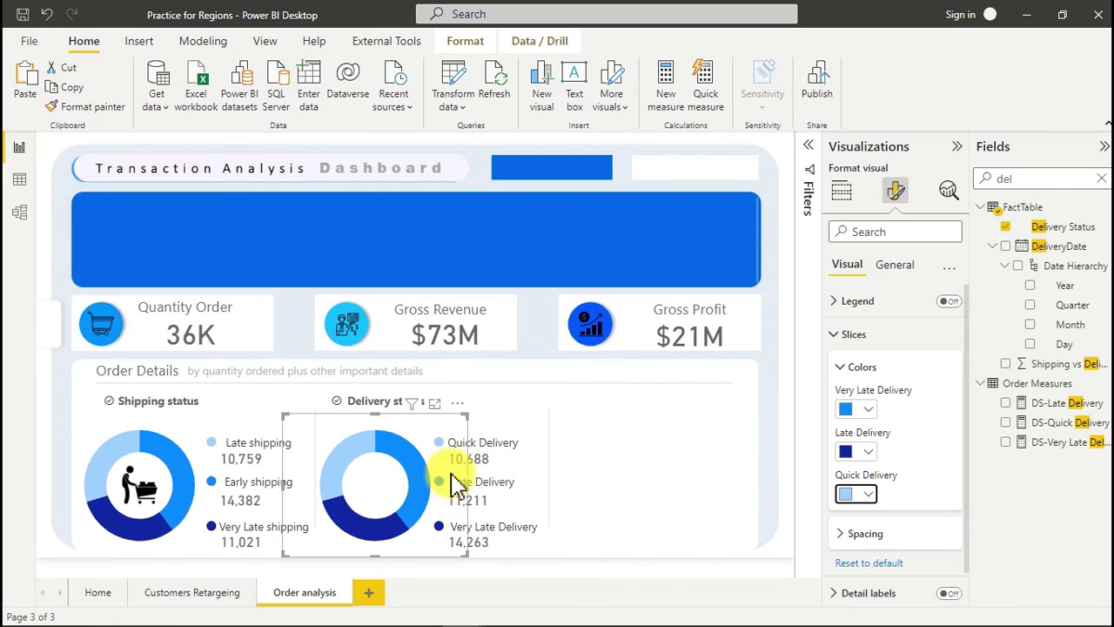
click(615, 445)
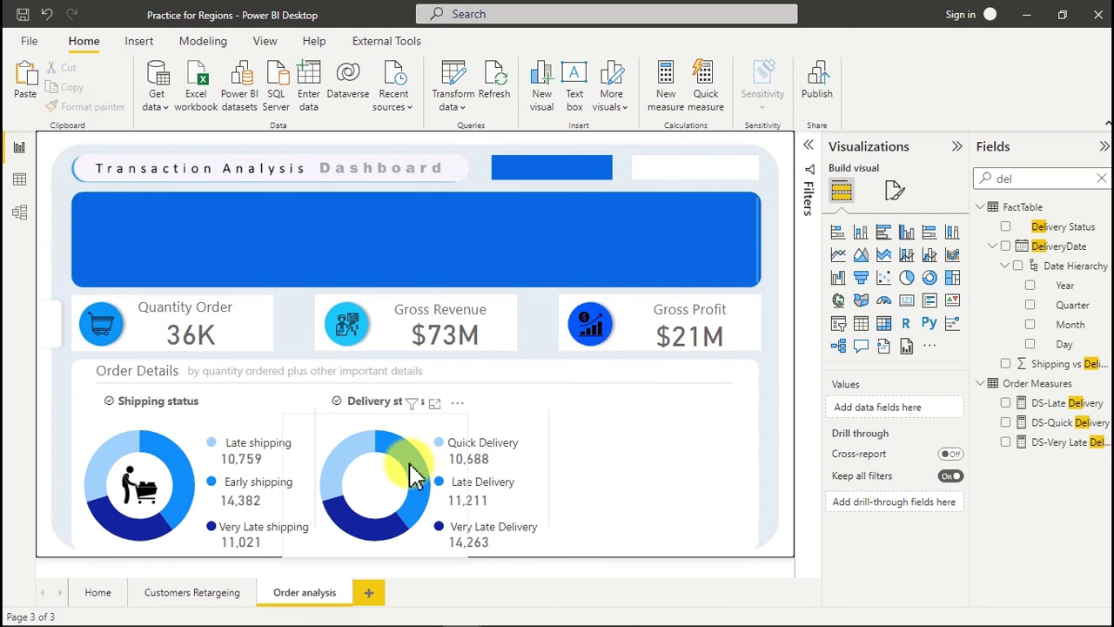
- Switch to the Regional sales dashboard report to check the Delivery status donut's center icon on the Order/Transation page
mouse_move(416, 474)
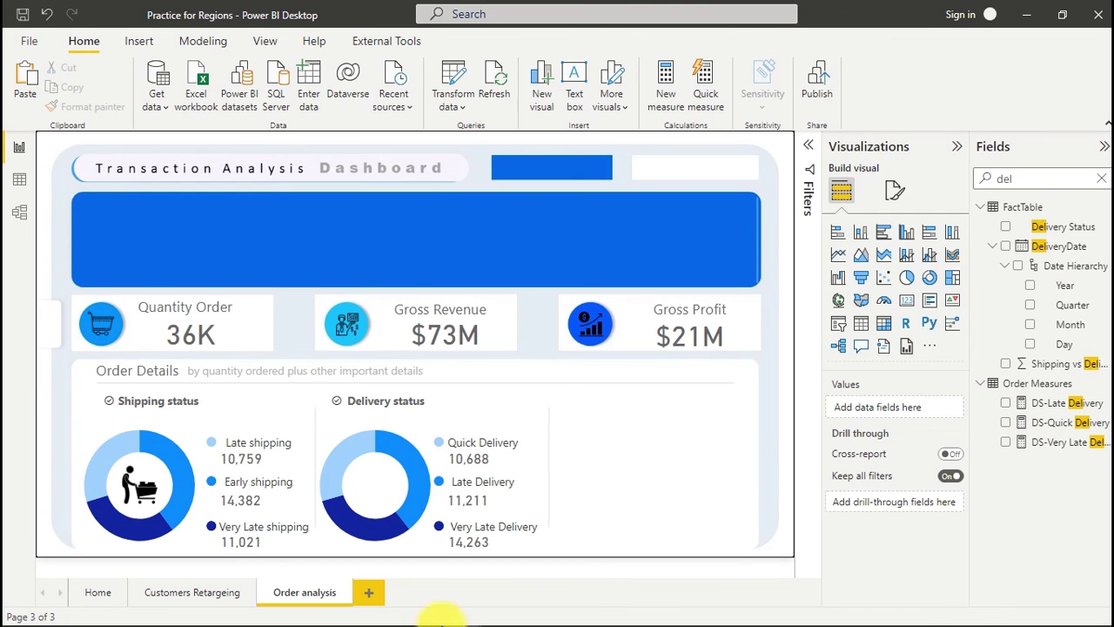
mouse_move(474, 616)
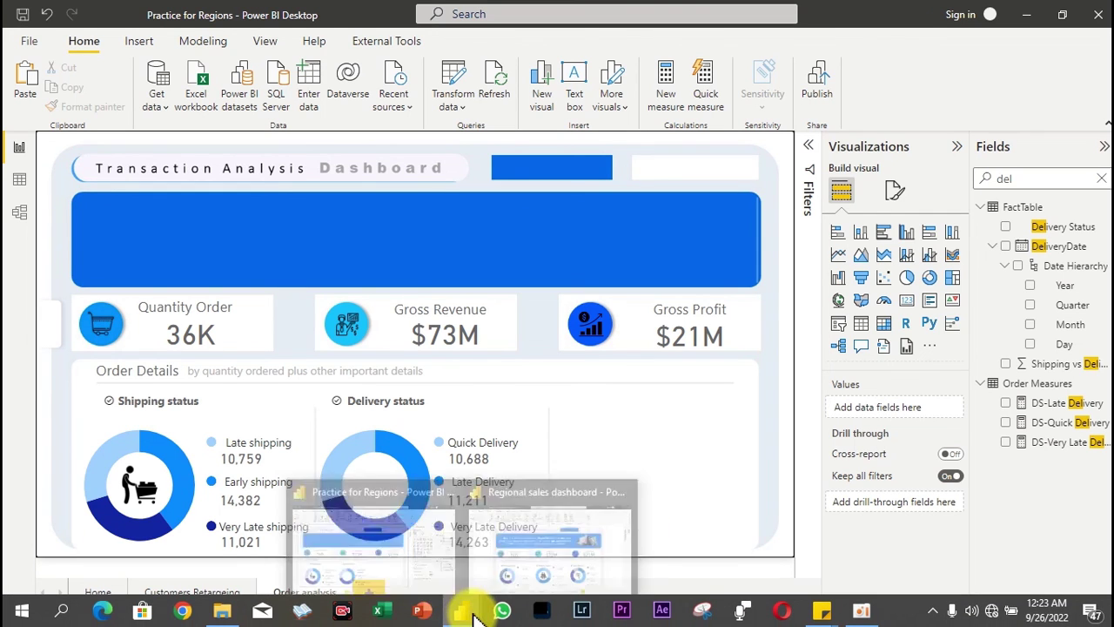
click(515, 535)
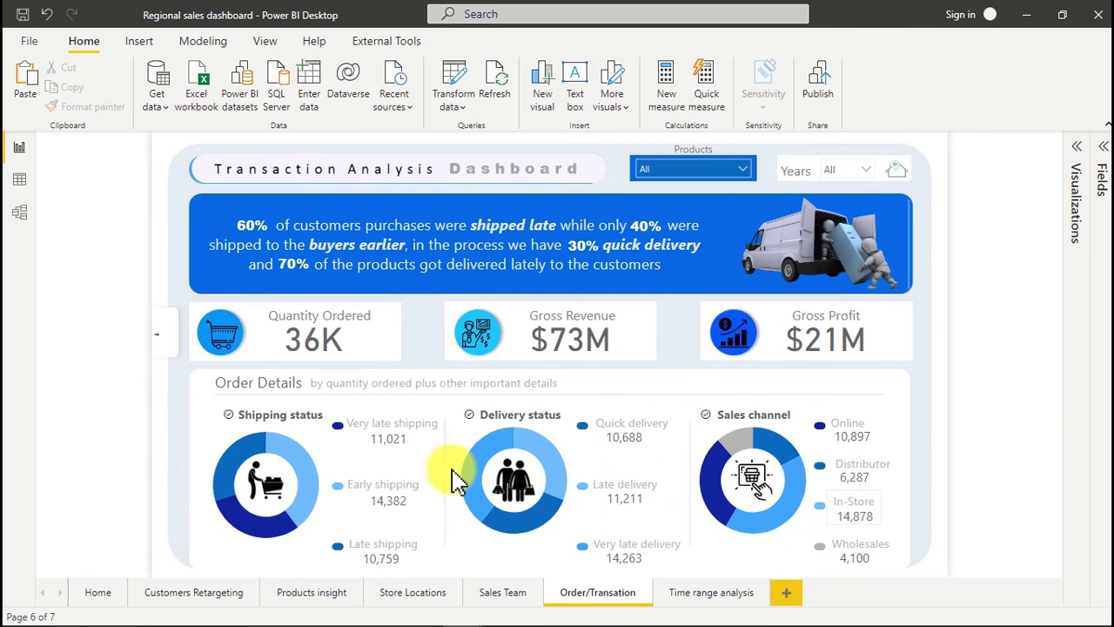